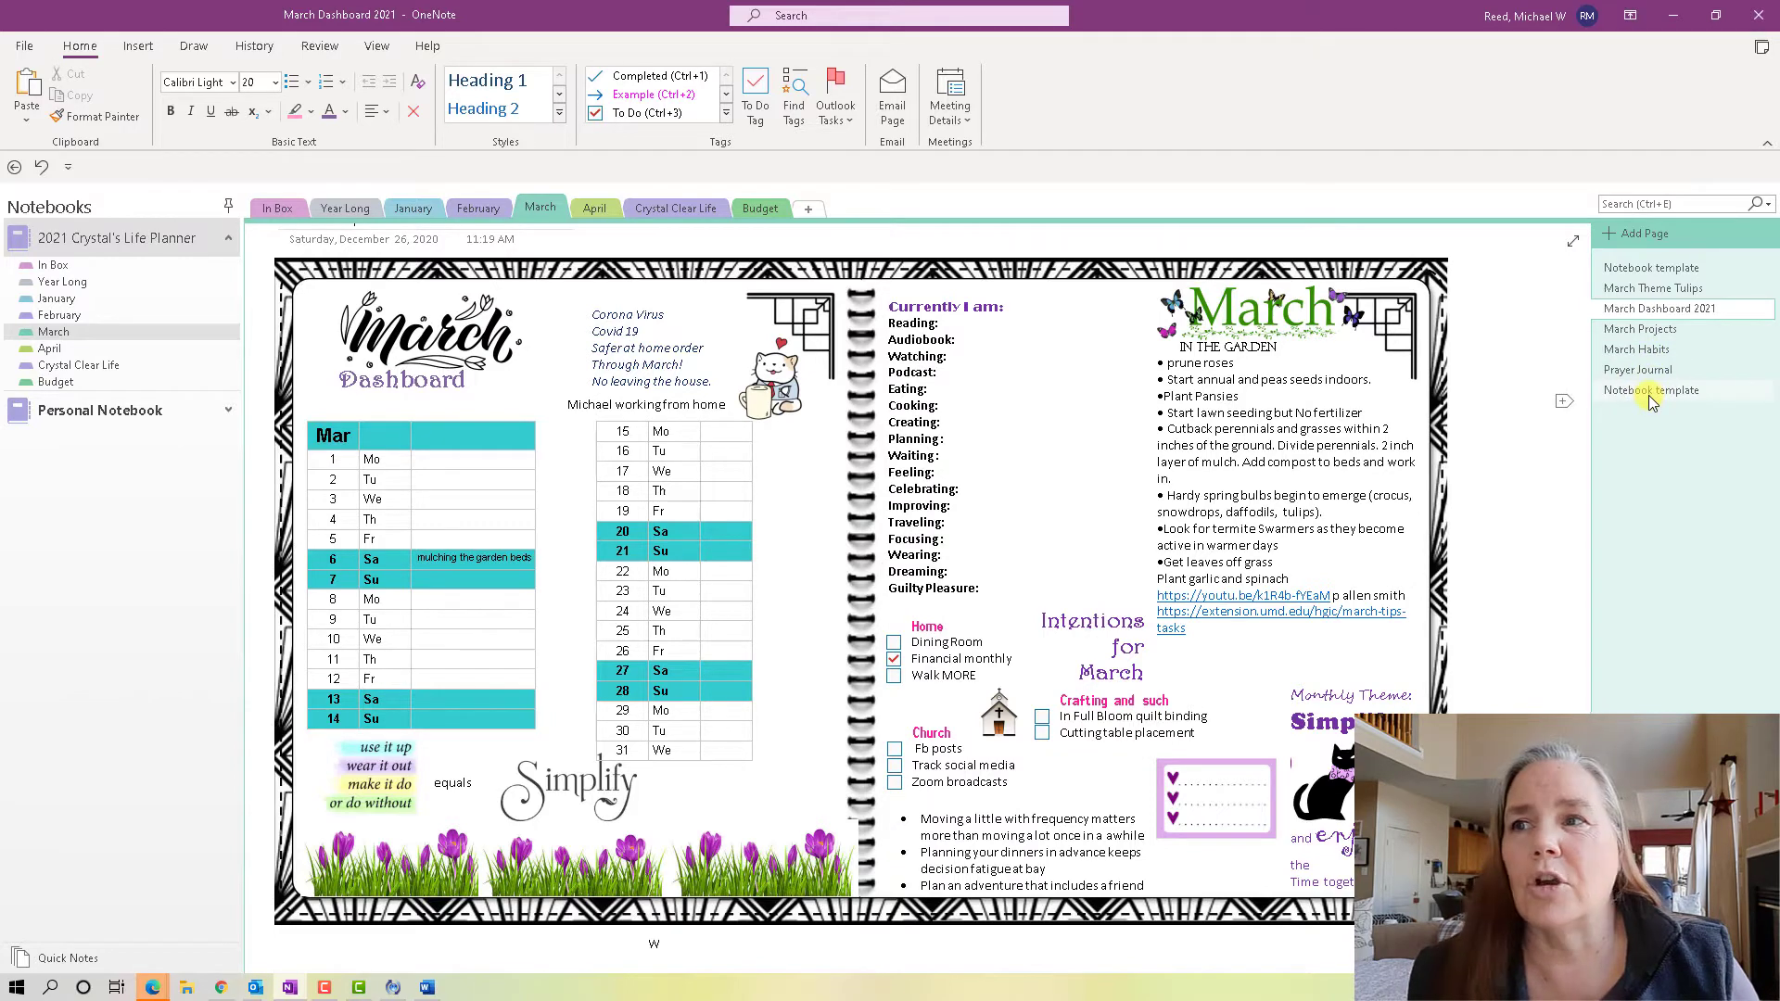
Copy the March lettering picture from the March Theme Tulips page.
left_click(1648, 390)
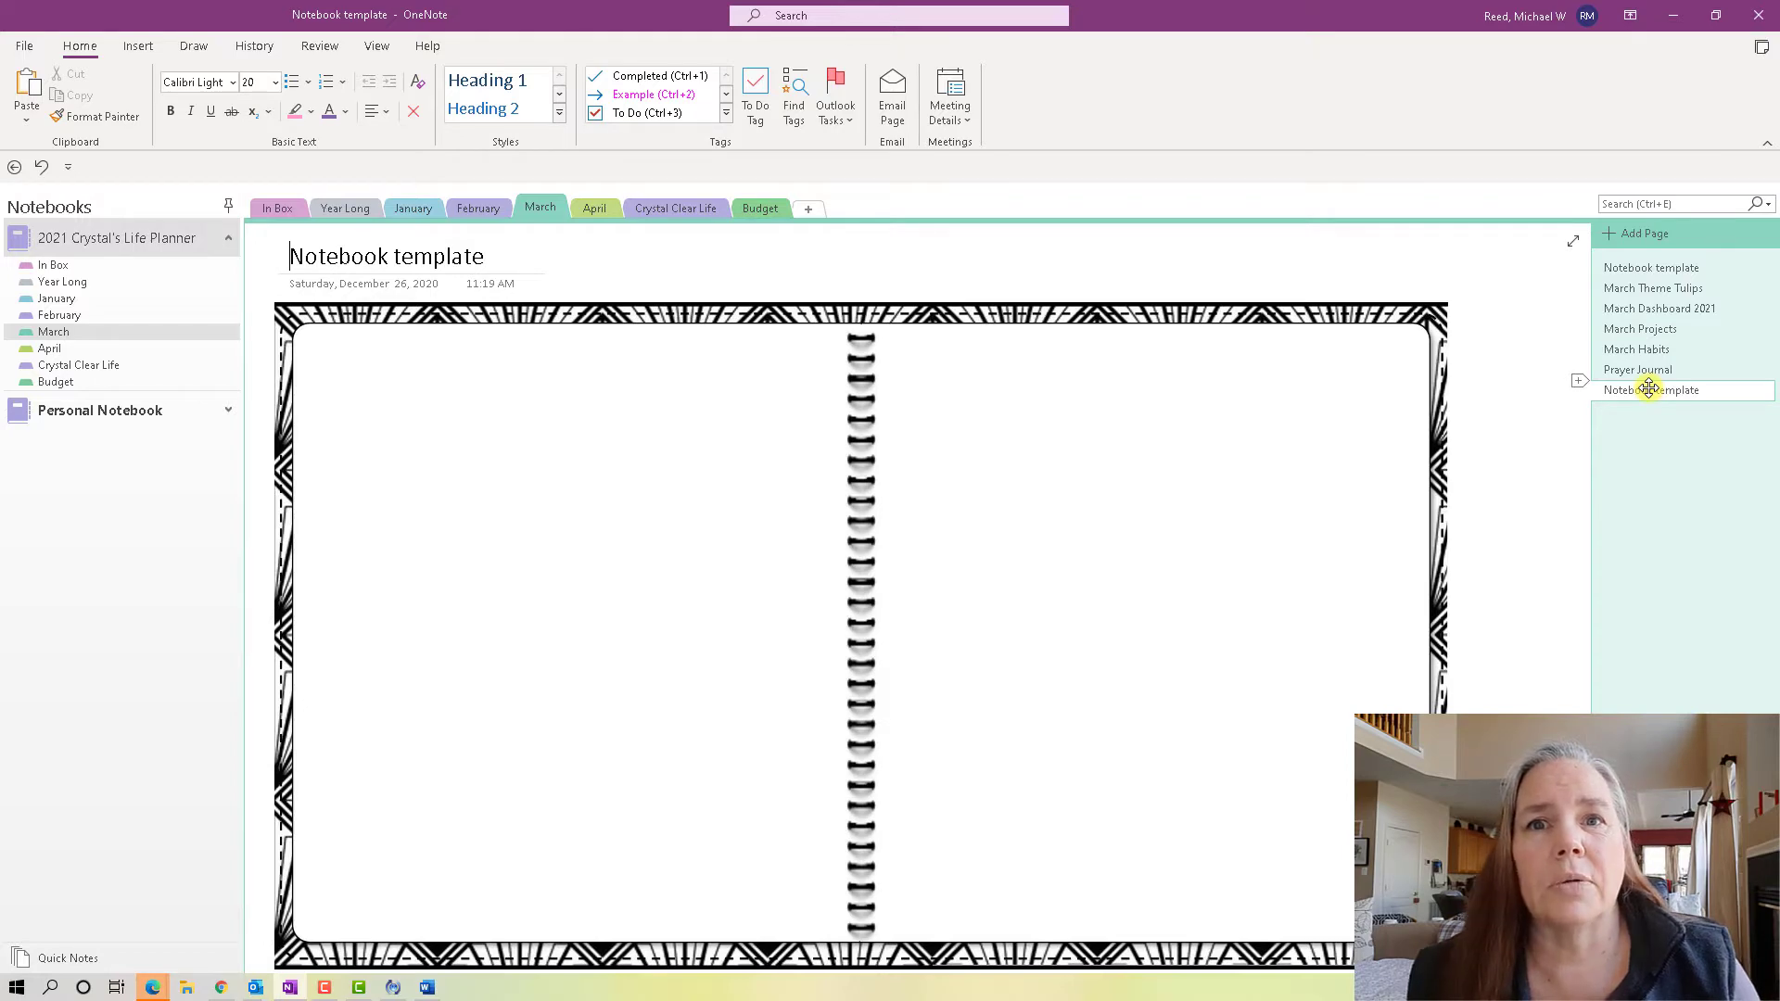
left_click(1654, 288)
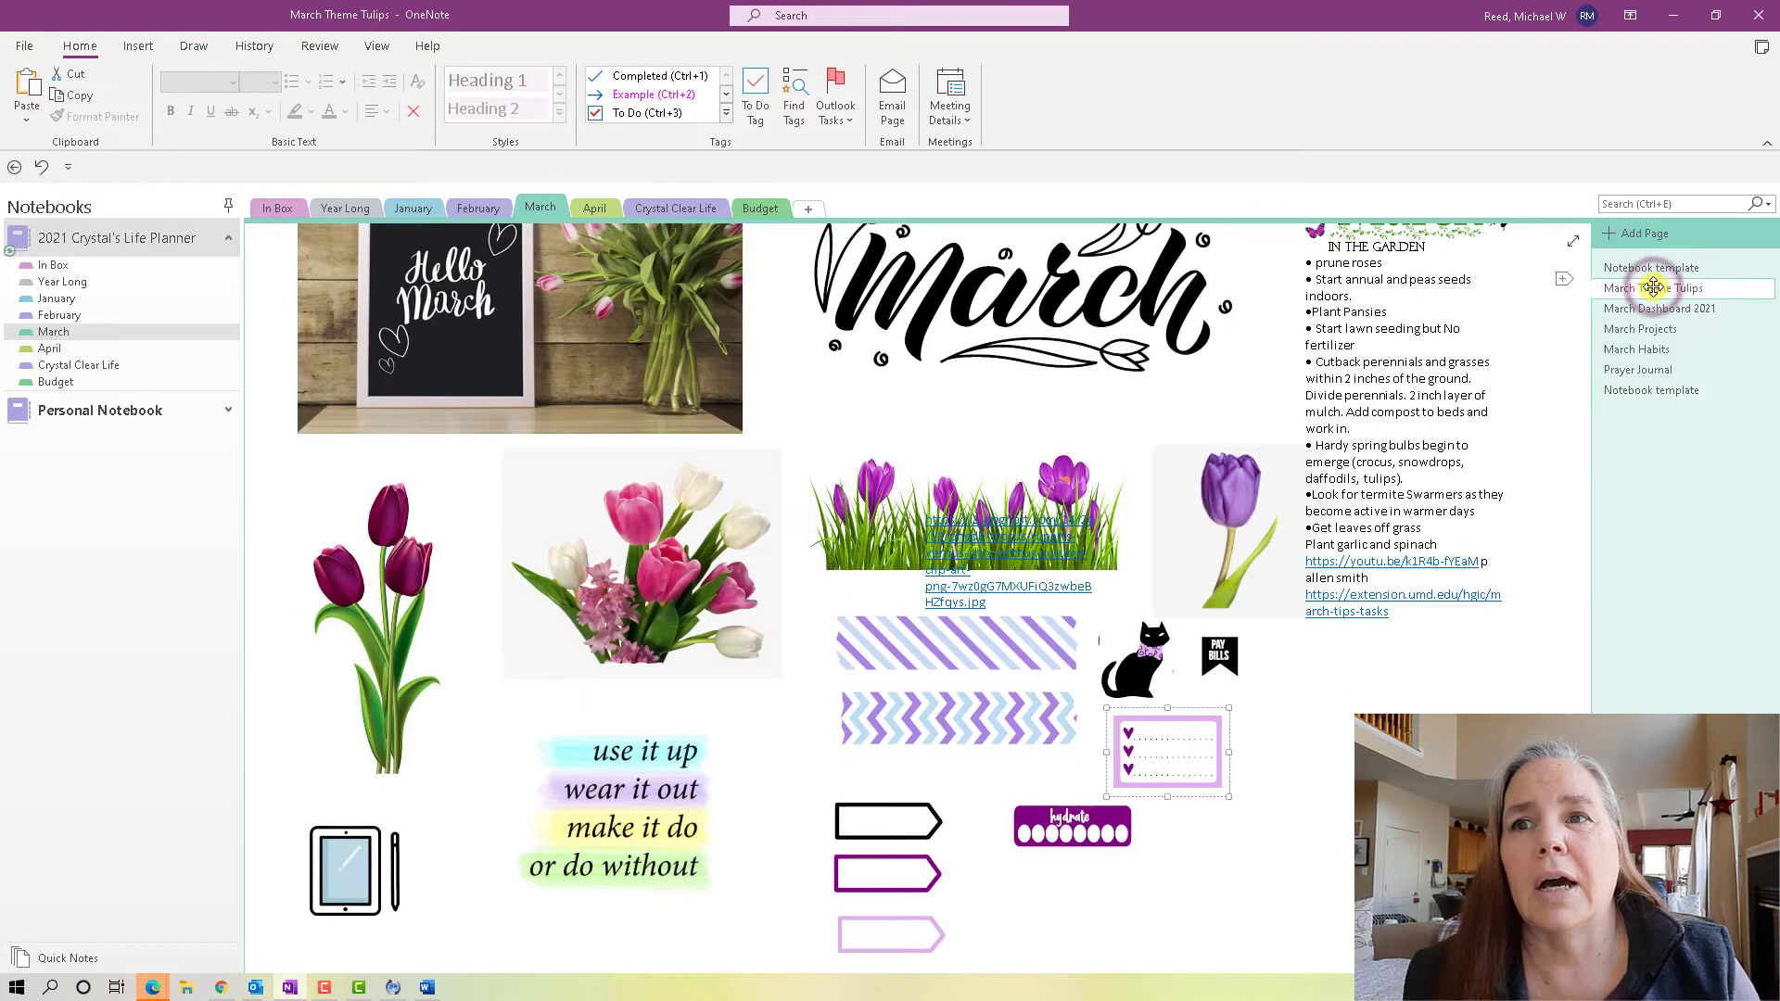
left_click(1019, 279)
right_click(1019, 279)
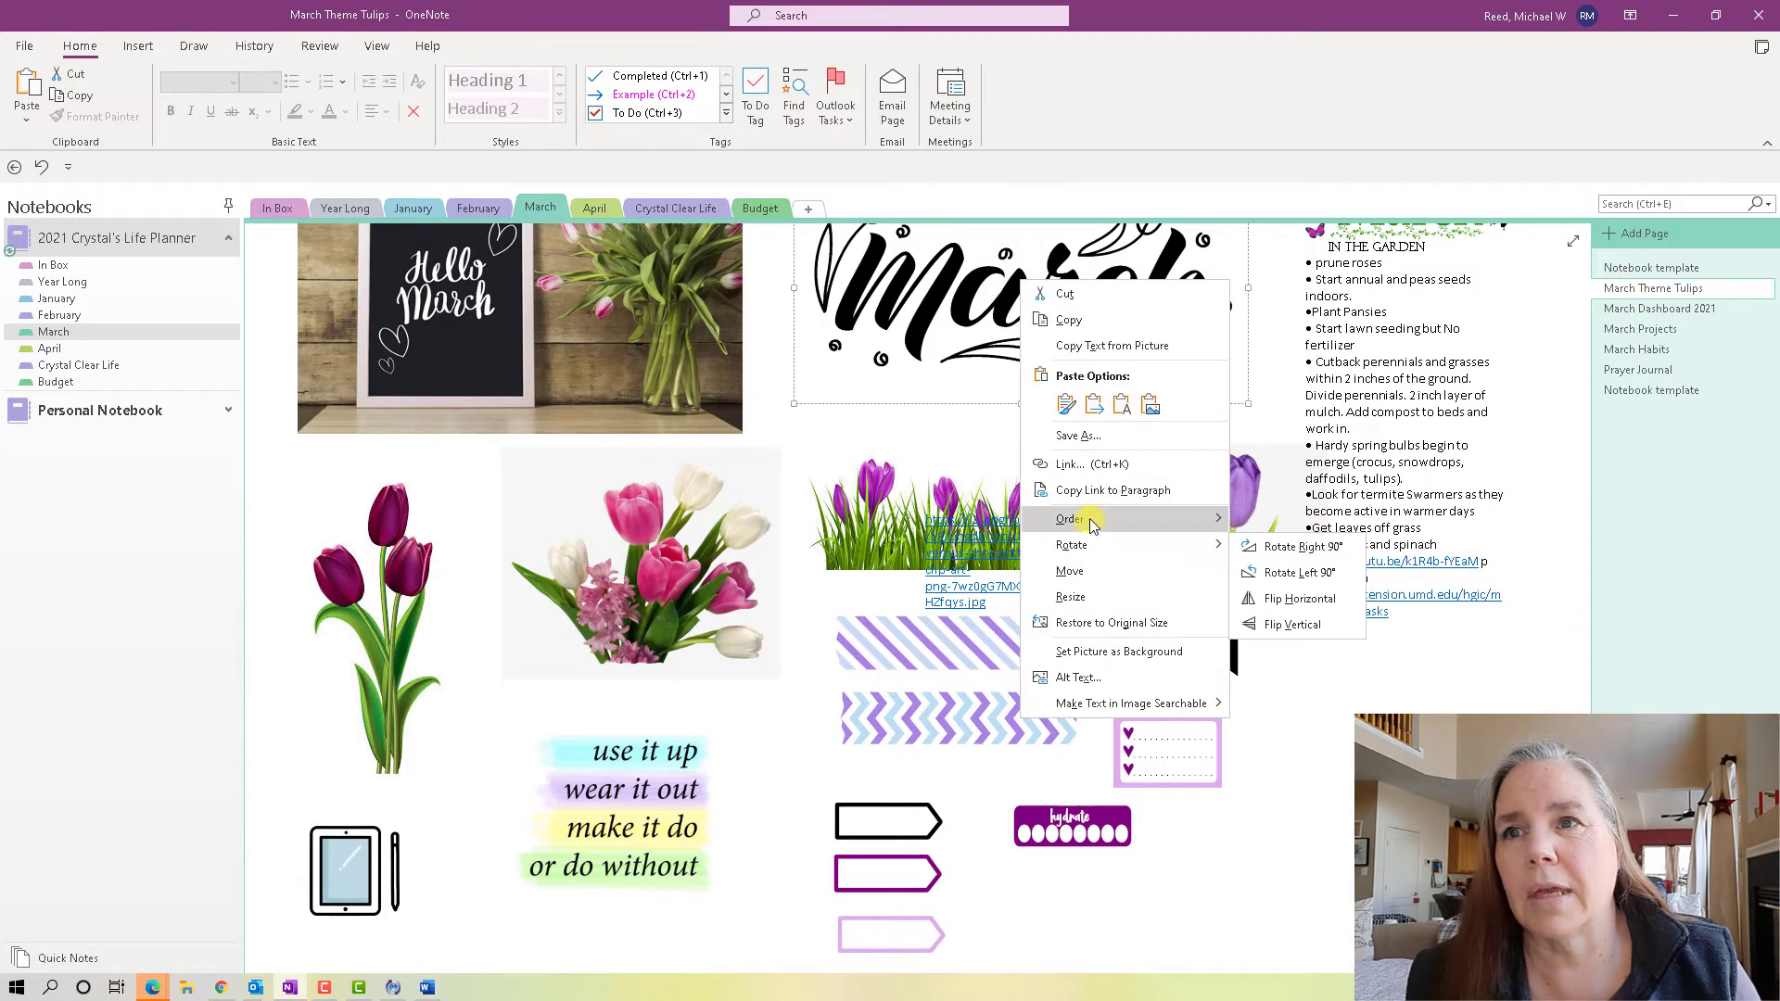
mouse_move(1094, 524)
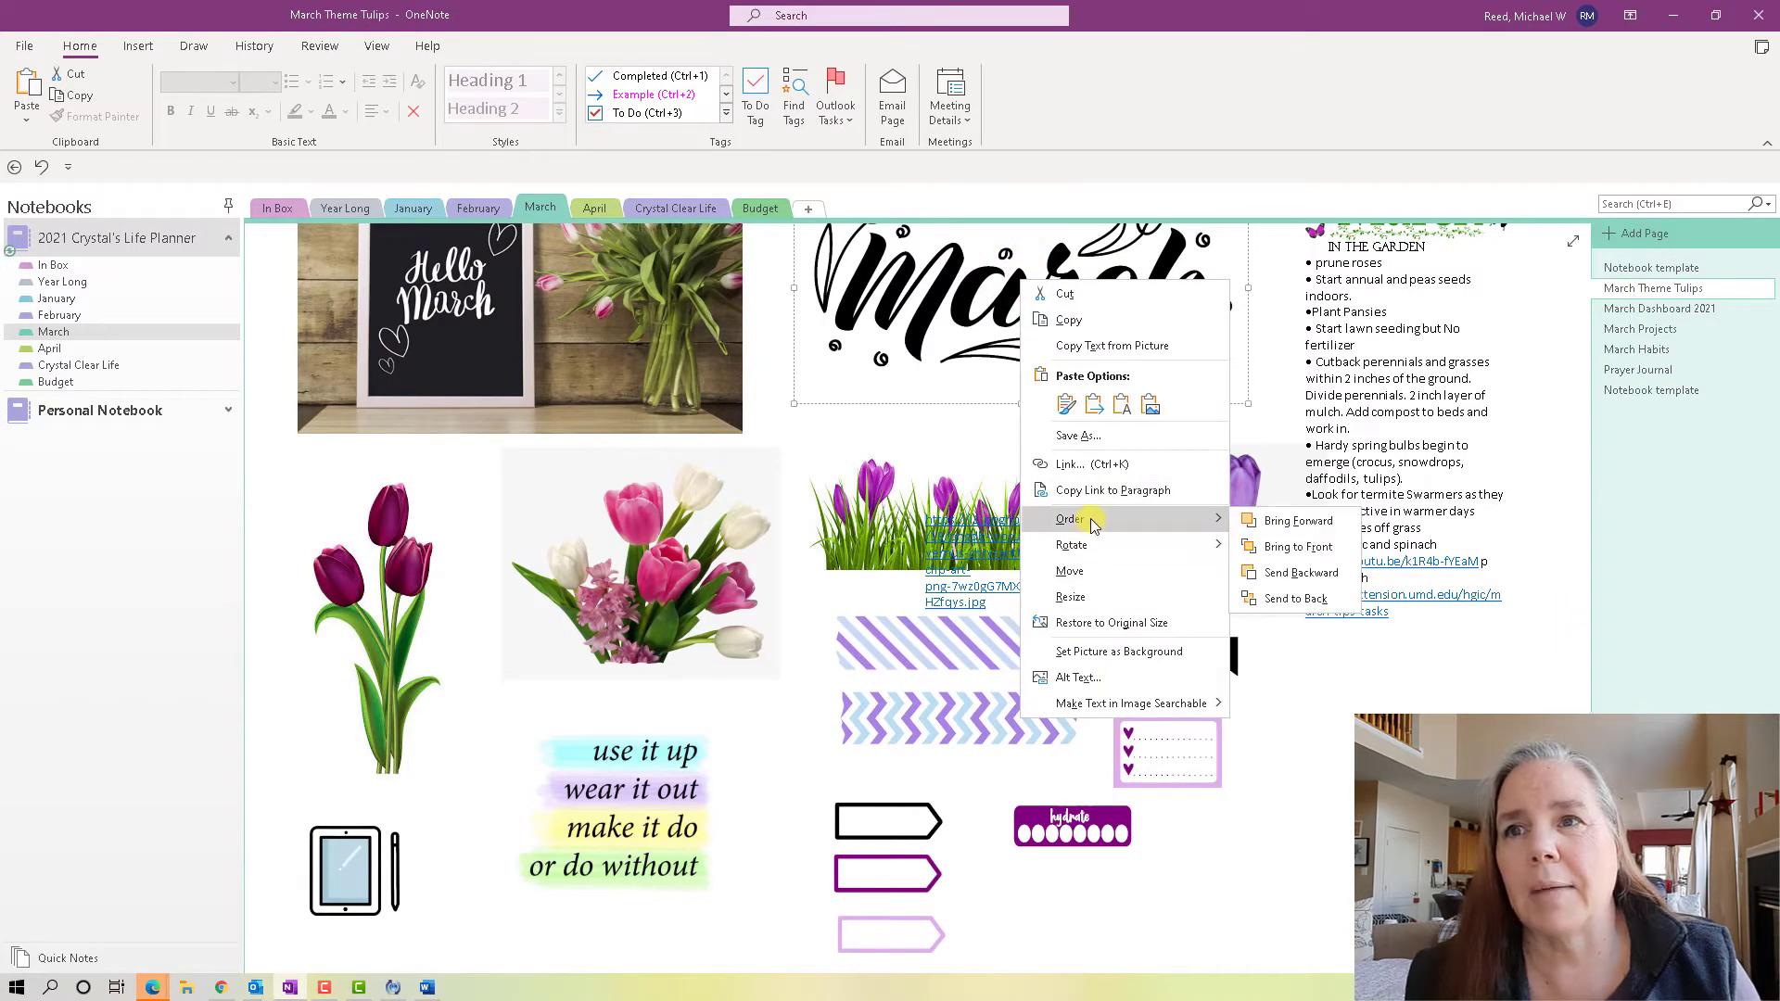
left_click(1072, 319)
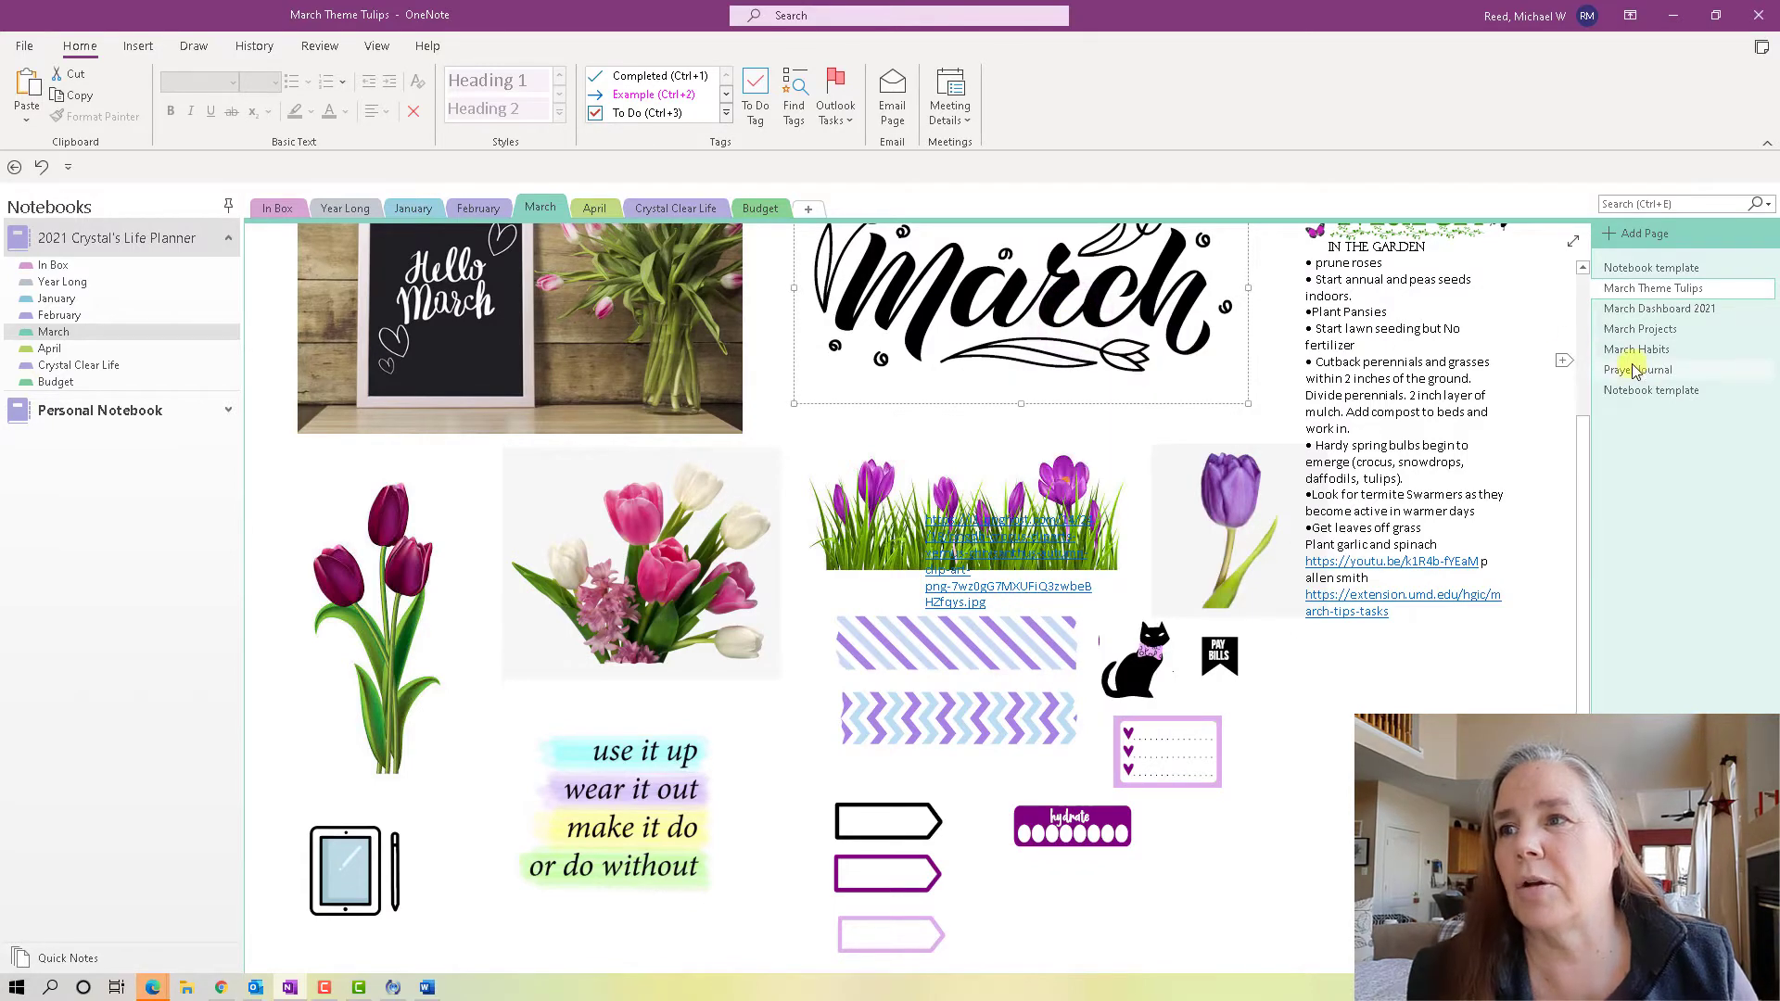
Paste the March lettering into the blank margin beside the notebook spread on the last Notebook template page of the March section.
left_click(1646, 390)
right_click(454, 399)
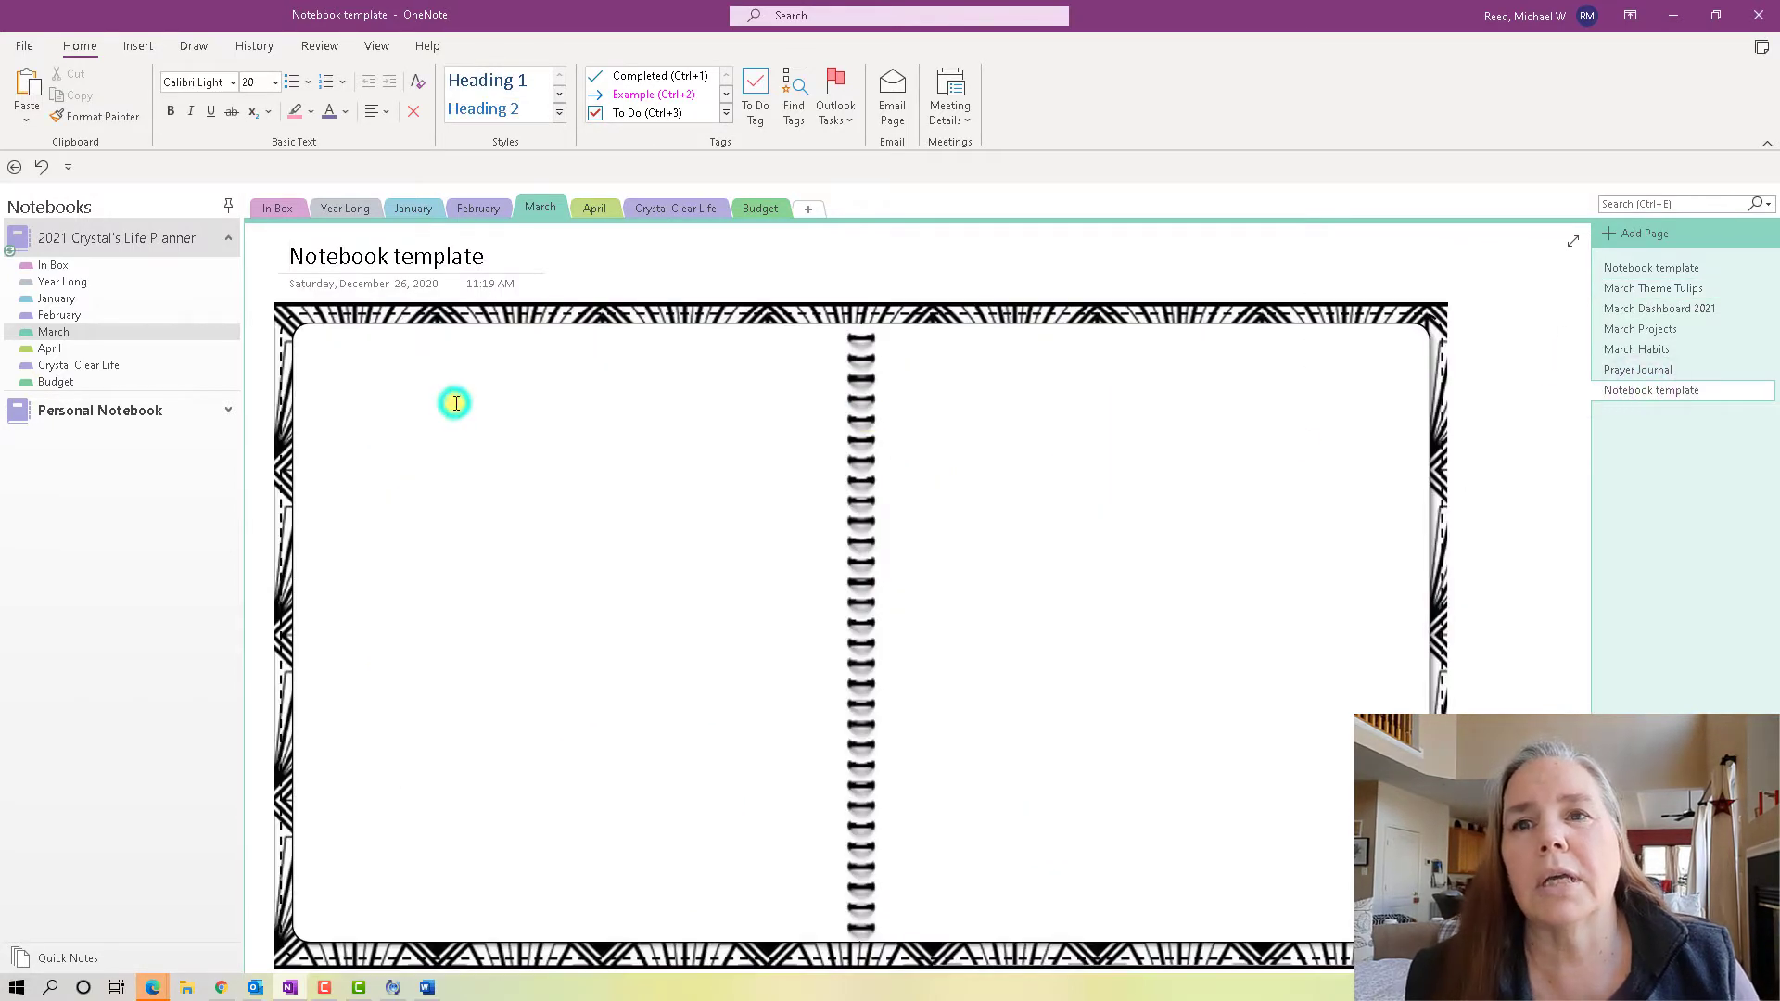
left_click(1491, 421)
right_click(1490, 419)
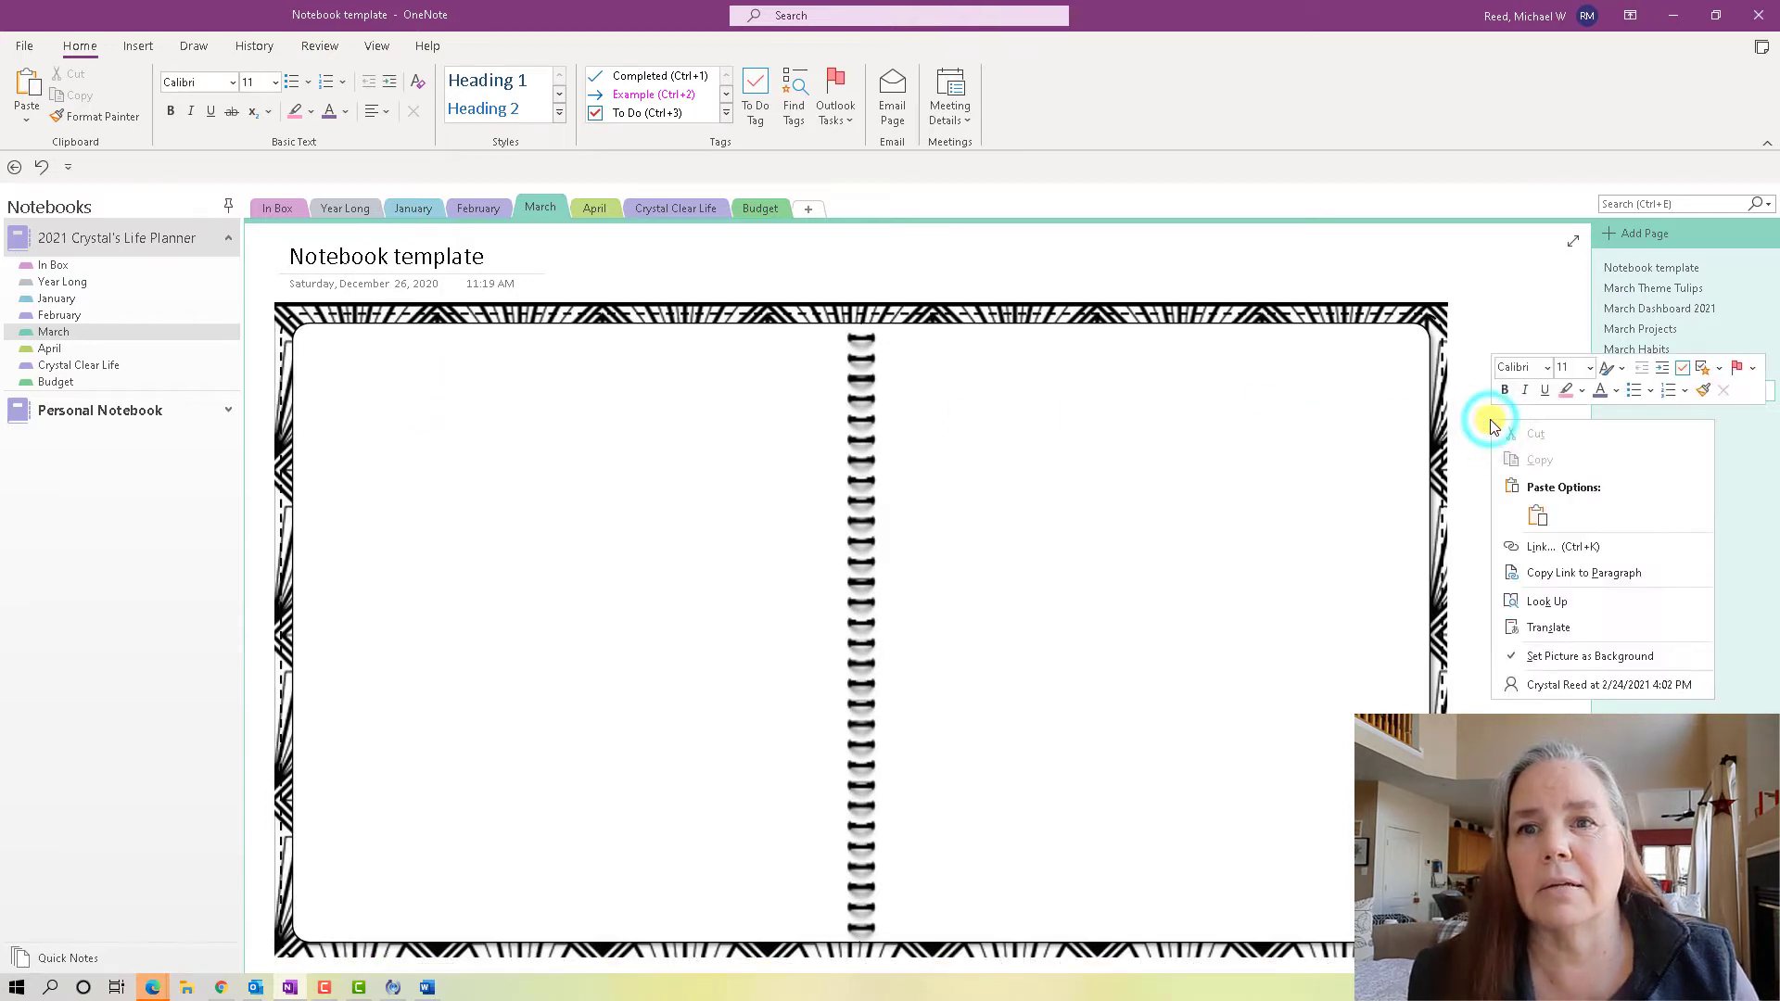
left_click(1536, 515)
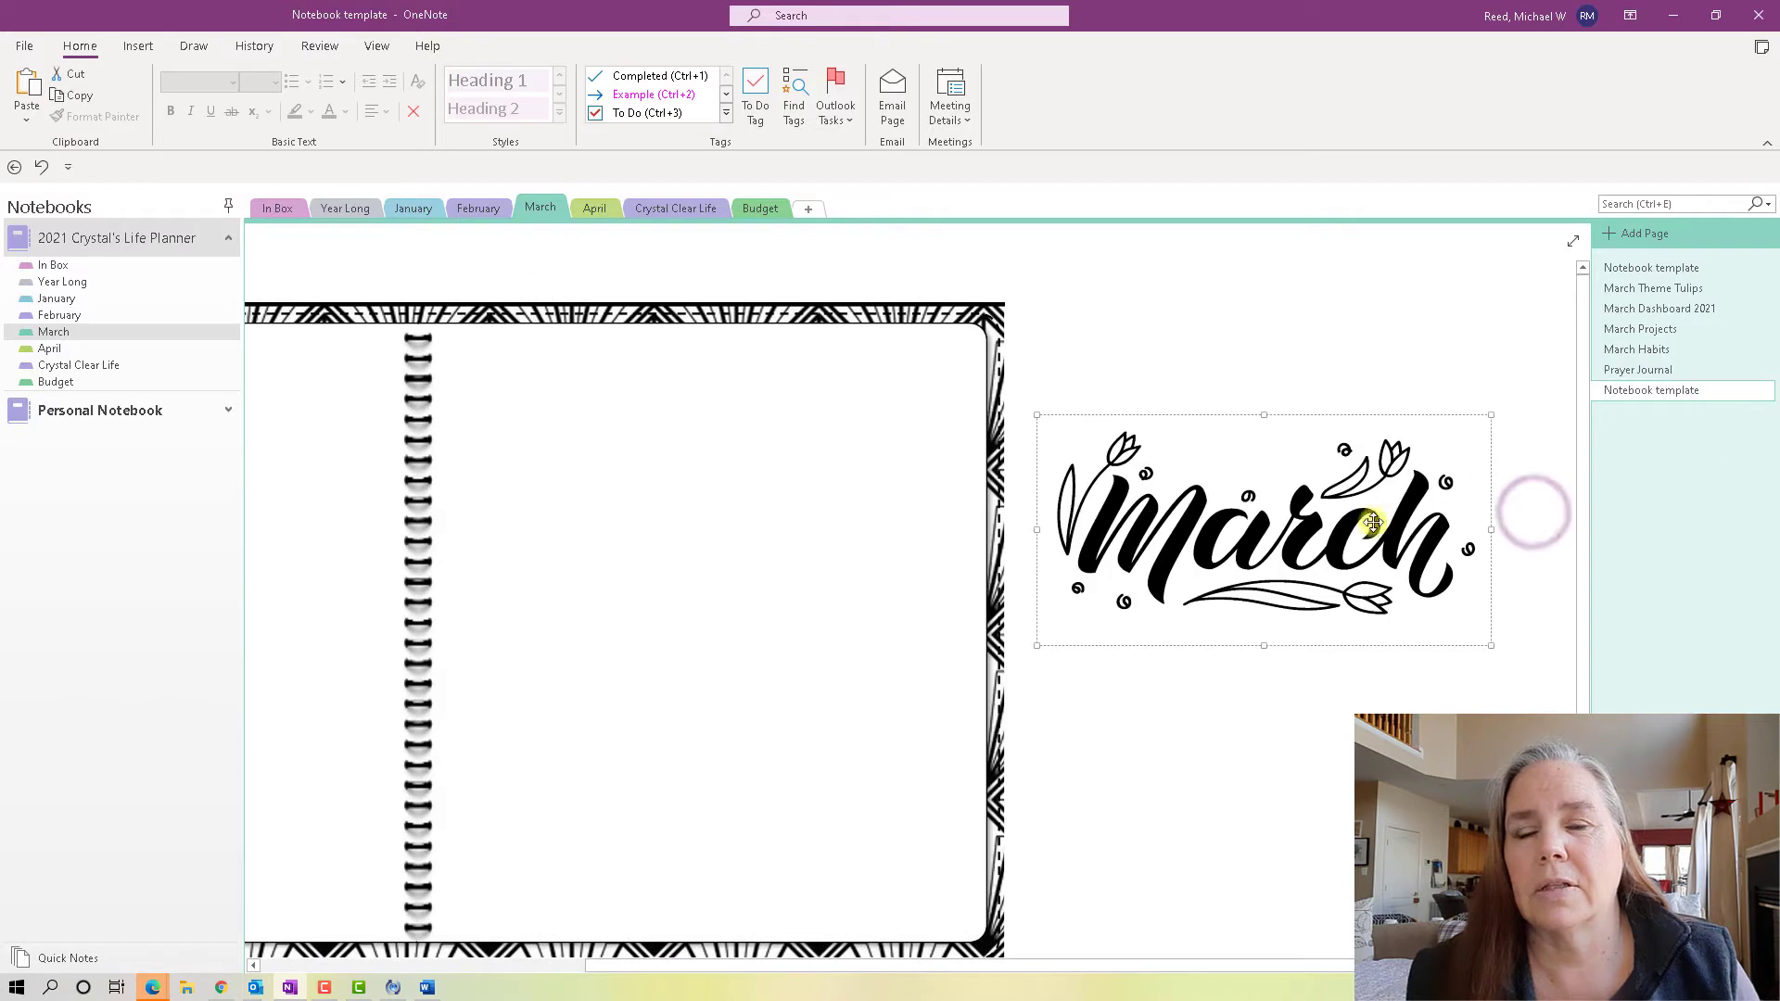
Shrink the March lettering to about half its size and place it in the upper left corner of the left notebook page.
left_click_drag(1487, 639, 1271, 537)
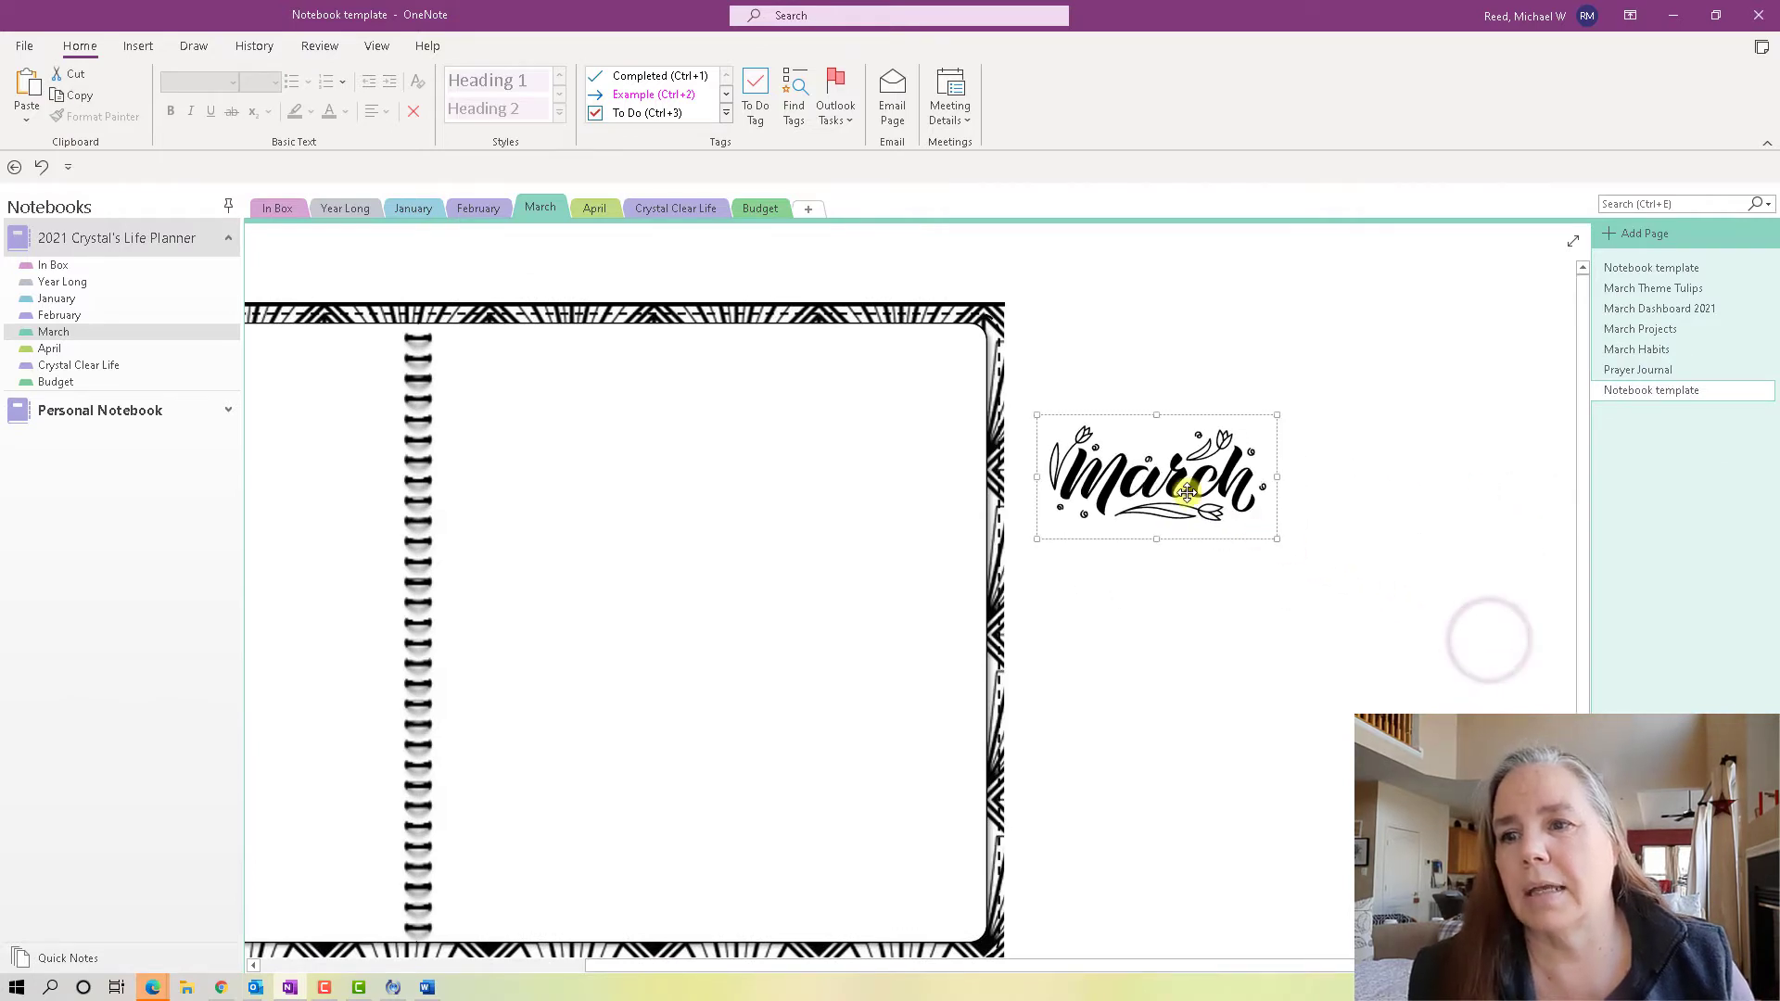
left_click_drag(1187, 491, 551, 450)
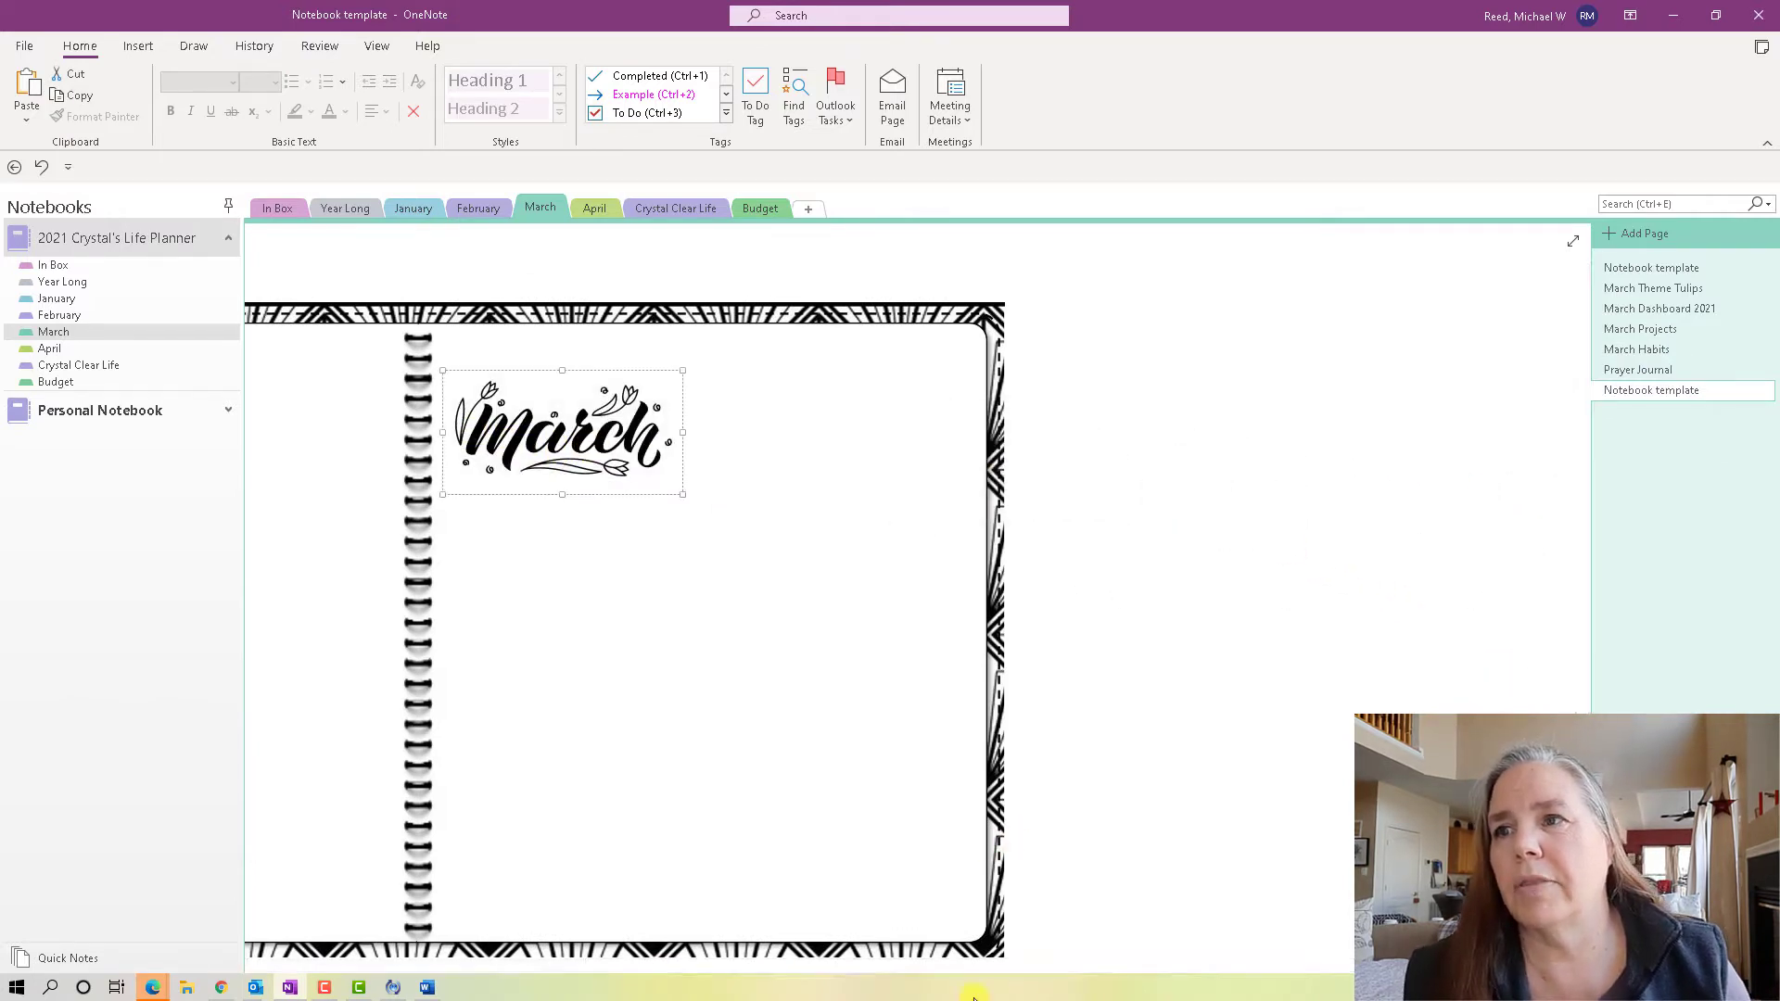
scroll(924, 969, "left", 5)
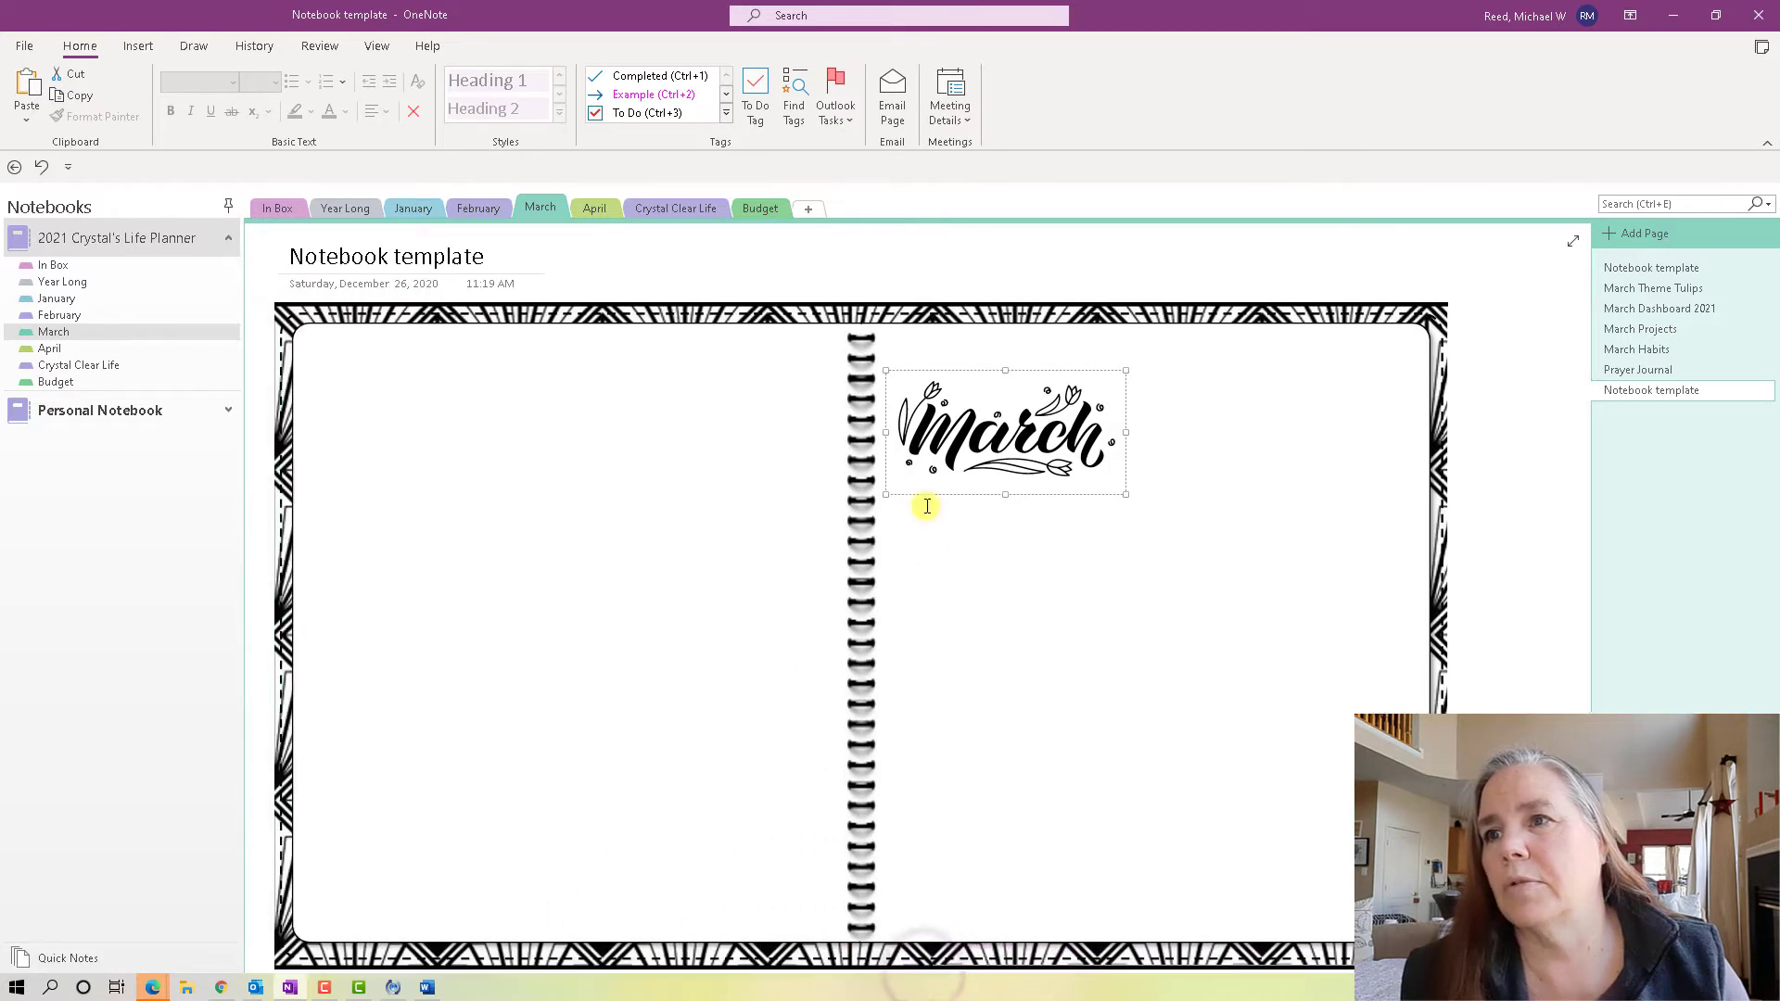
left_click_drag(947, 411, 384, 380)
Add the heading text "Inbox and Notes" directly beside the March lettering.
left_click(594, 393)
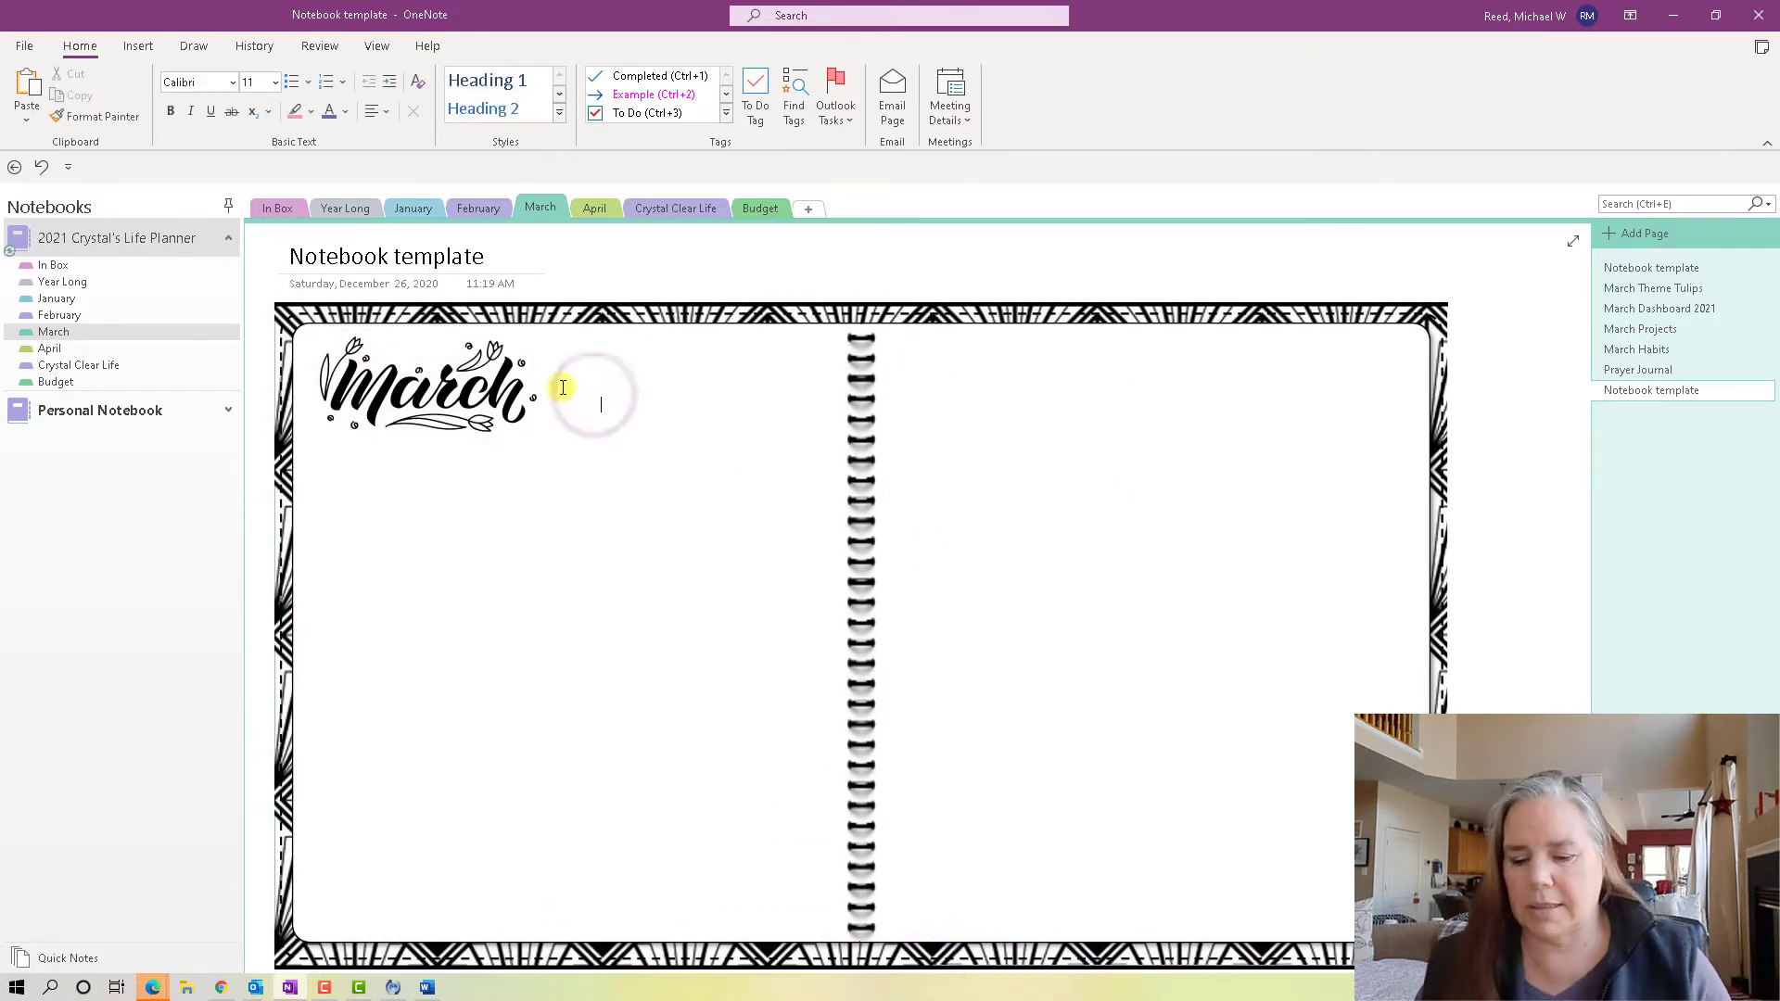
left_click(553, 384)
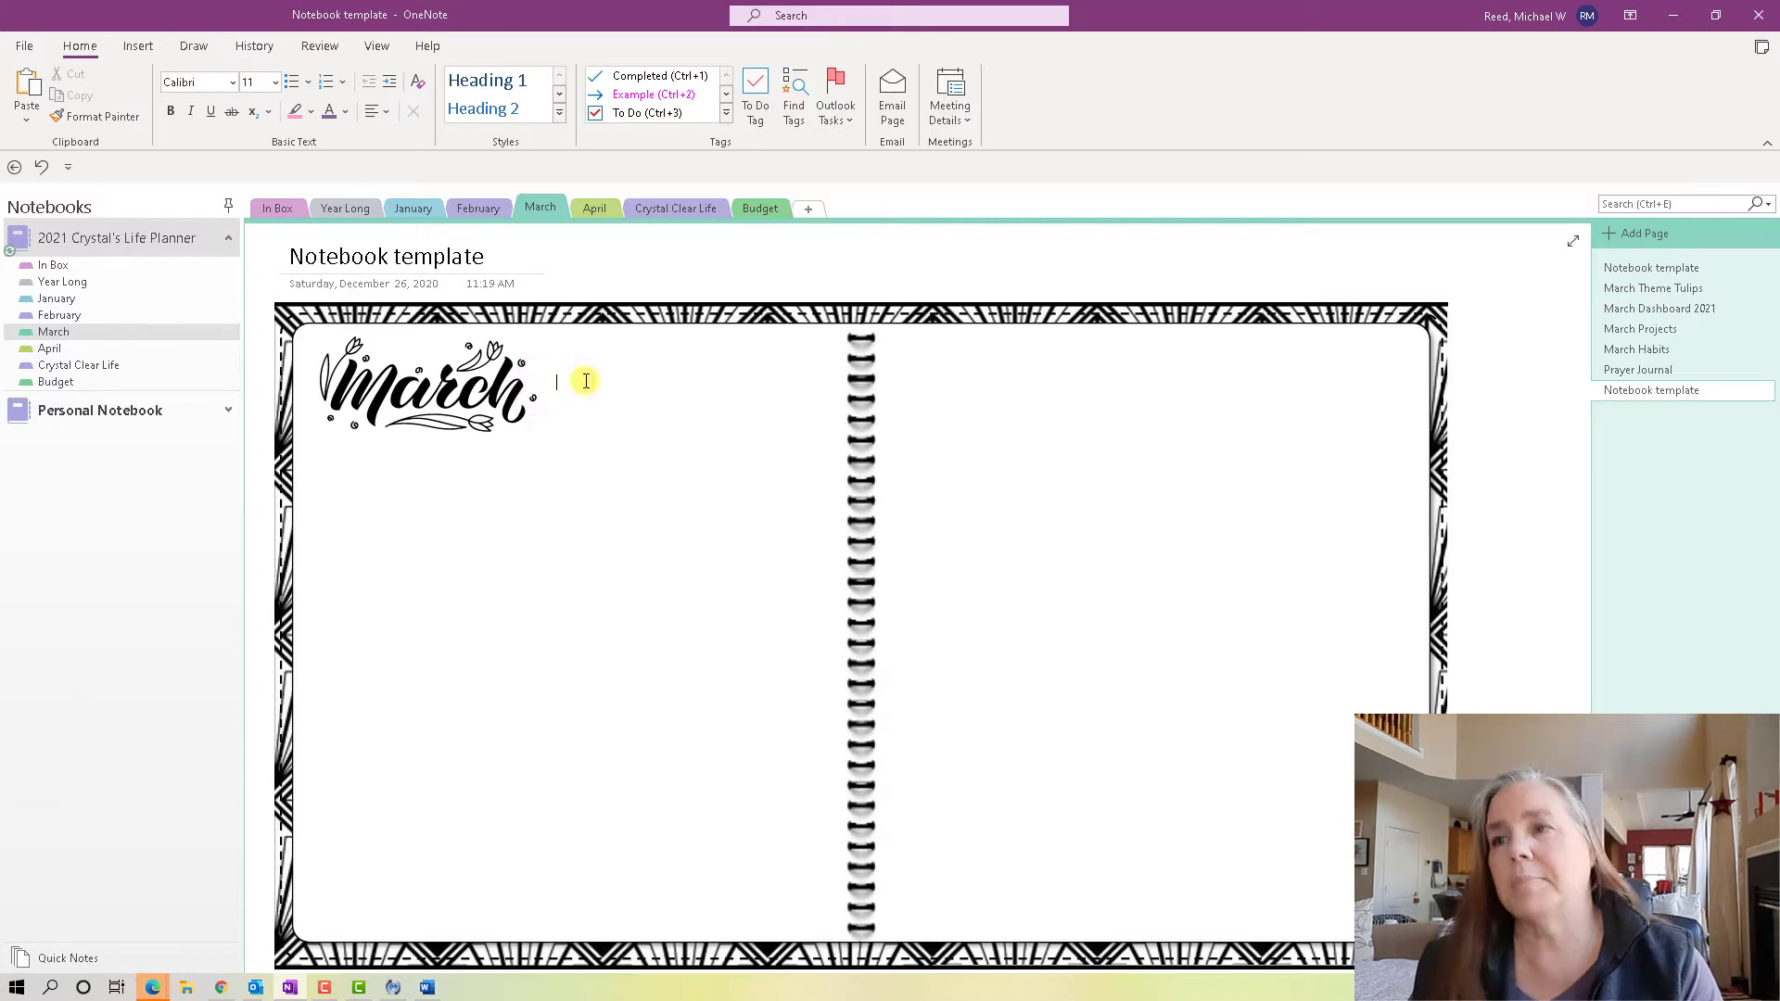
type("Inbox and")
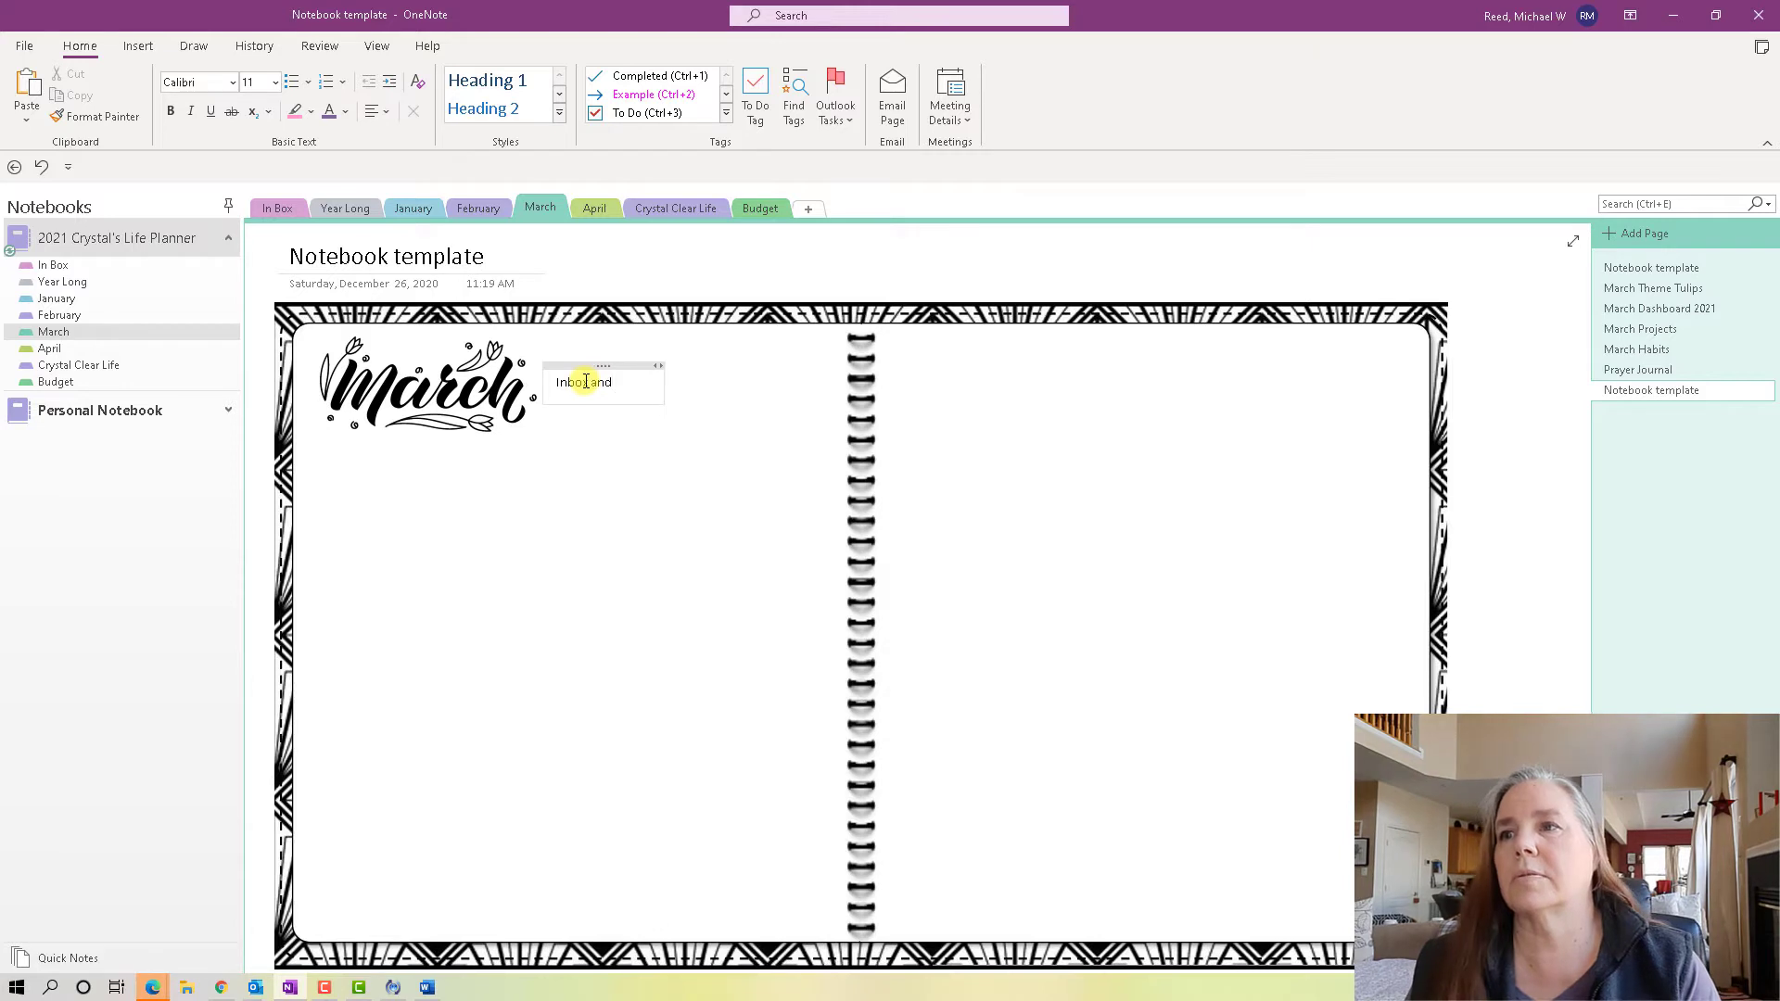
type(" Notes")
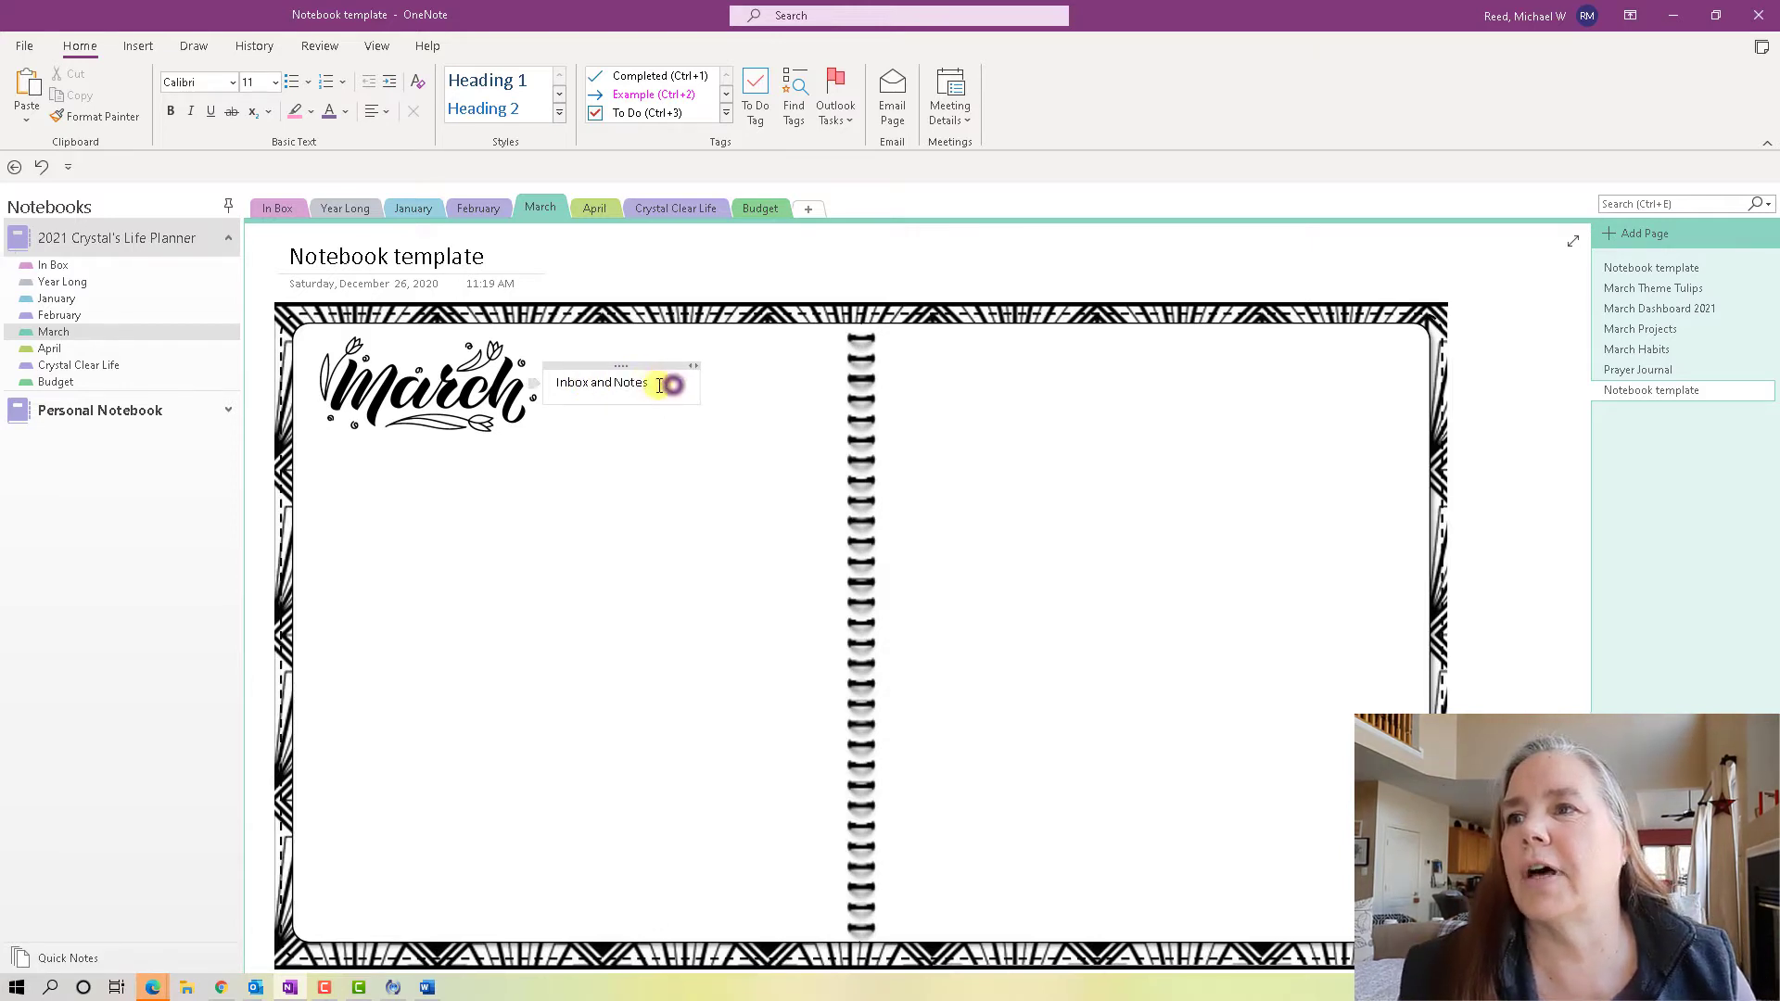
Change the font of the "Inbox and Notes" heading to Copperplate Gothic Bold.
mouse_move(676, 385)
left_mouse_down()
mouse_move(541, 388)
mouse_move(676, 391)
left_mouse_up()
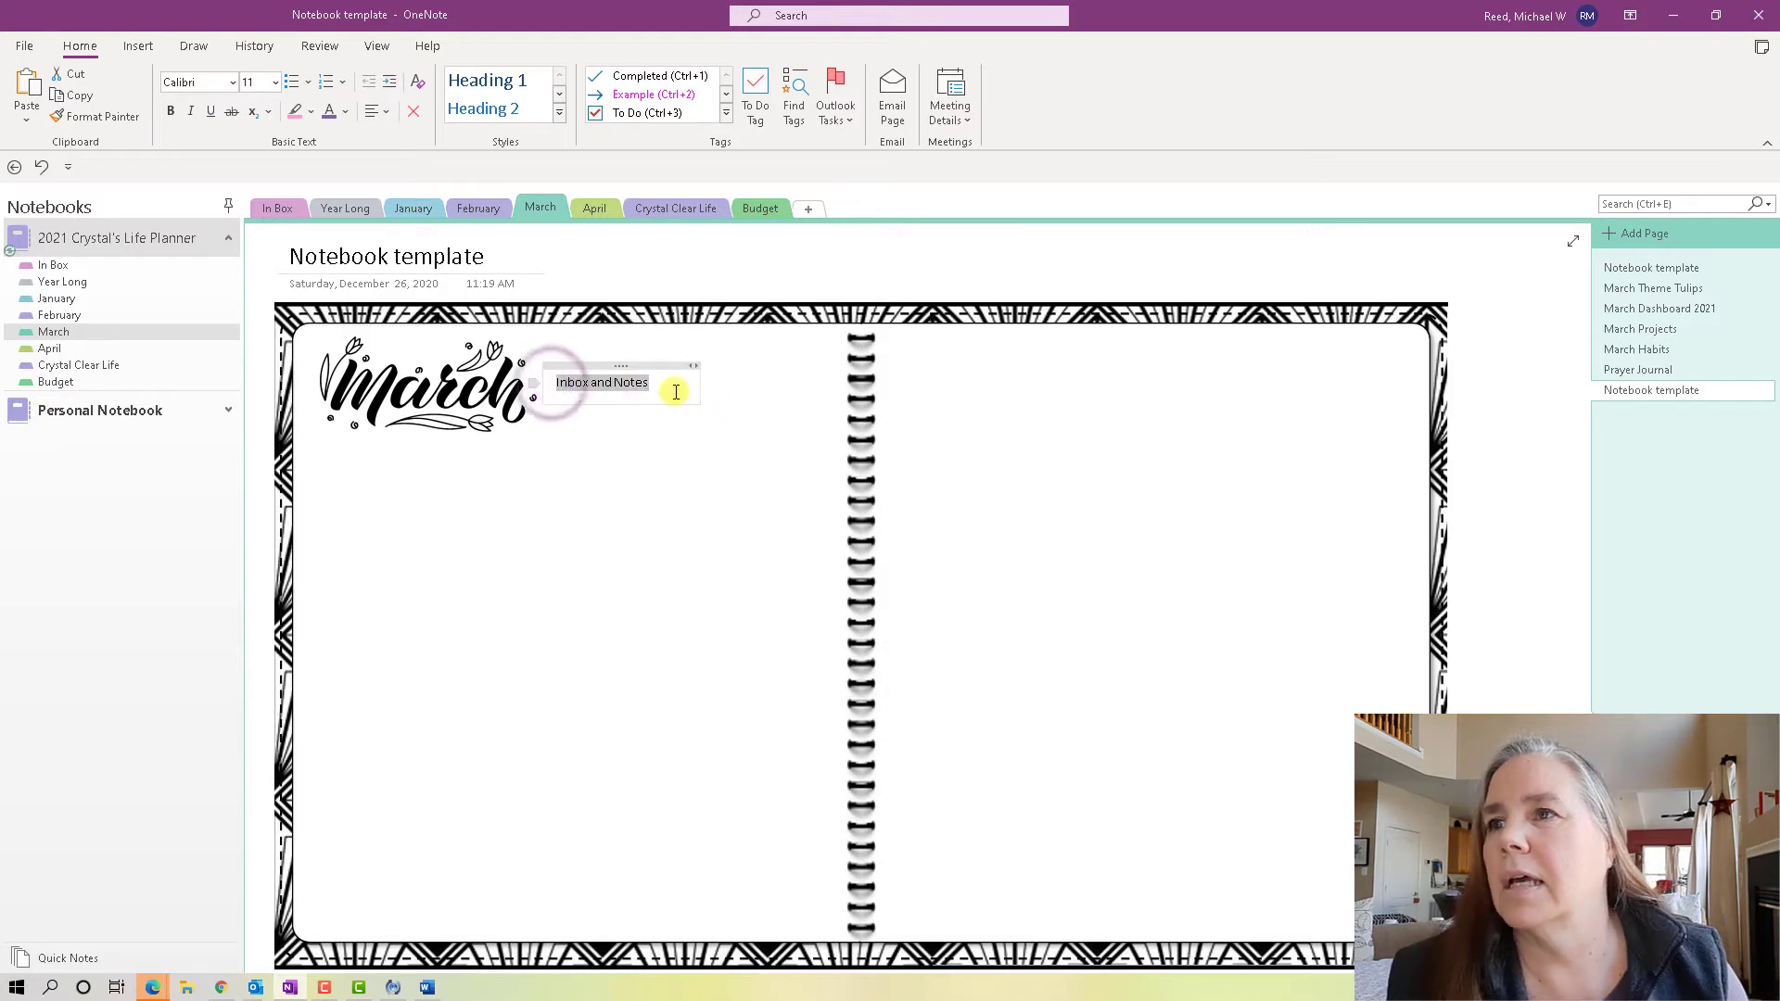
left_click(729, 340)
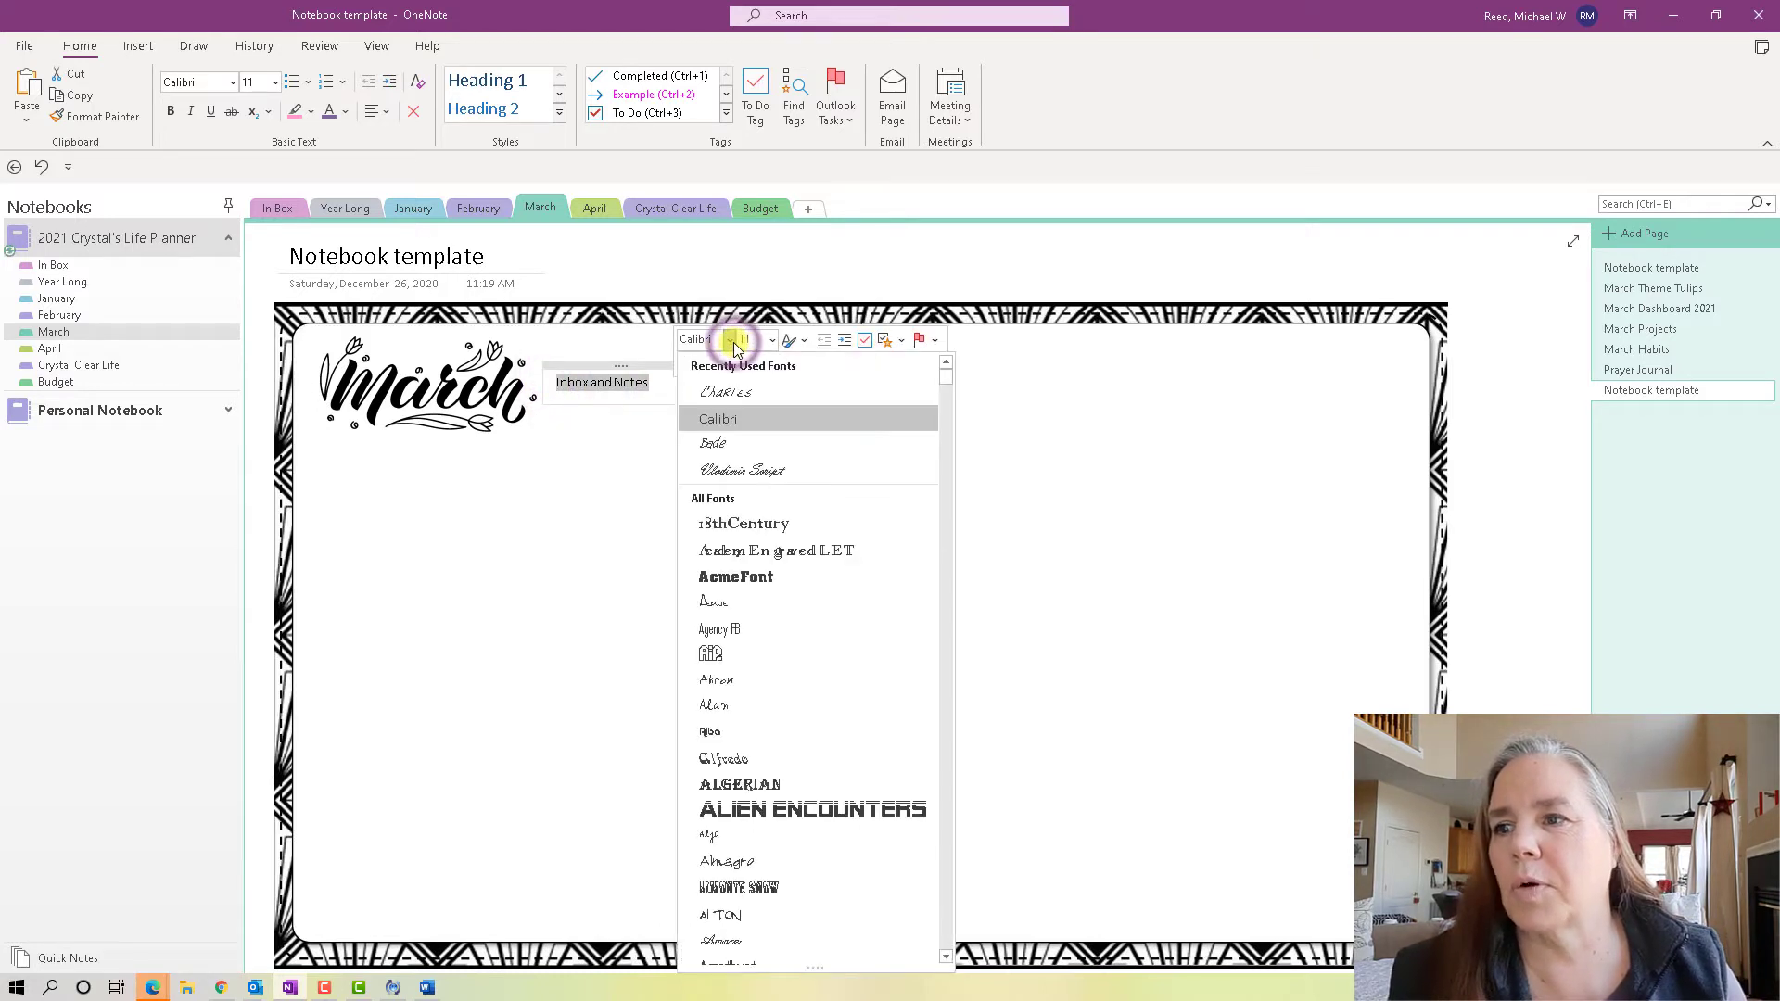
scroll(754, 548, "down", 7)
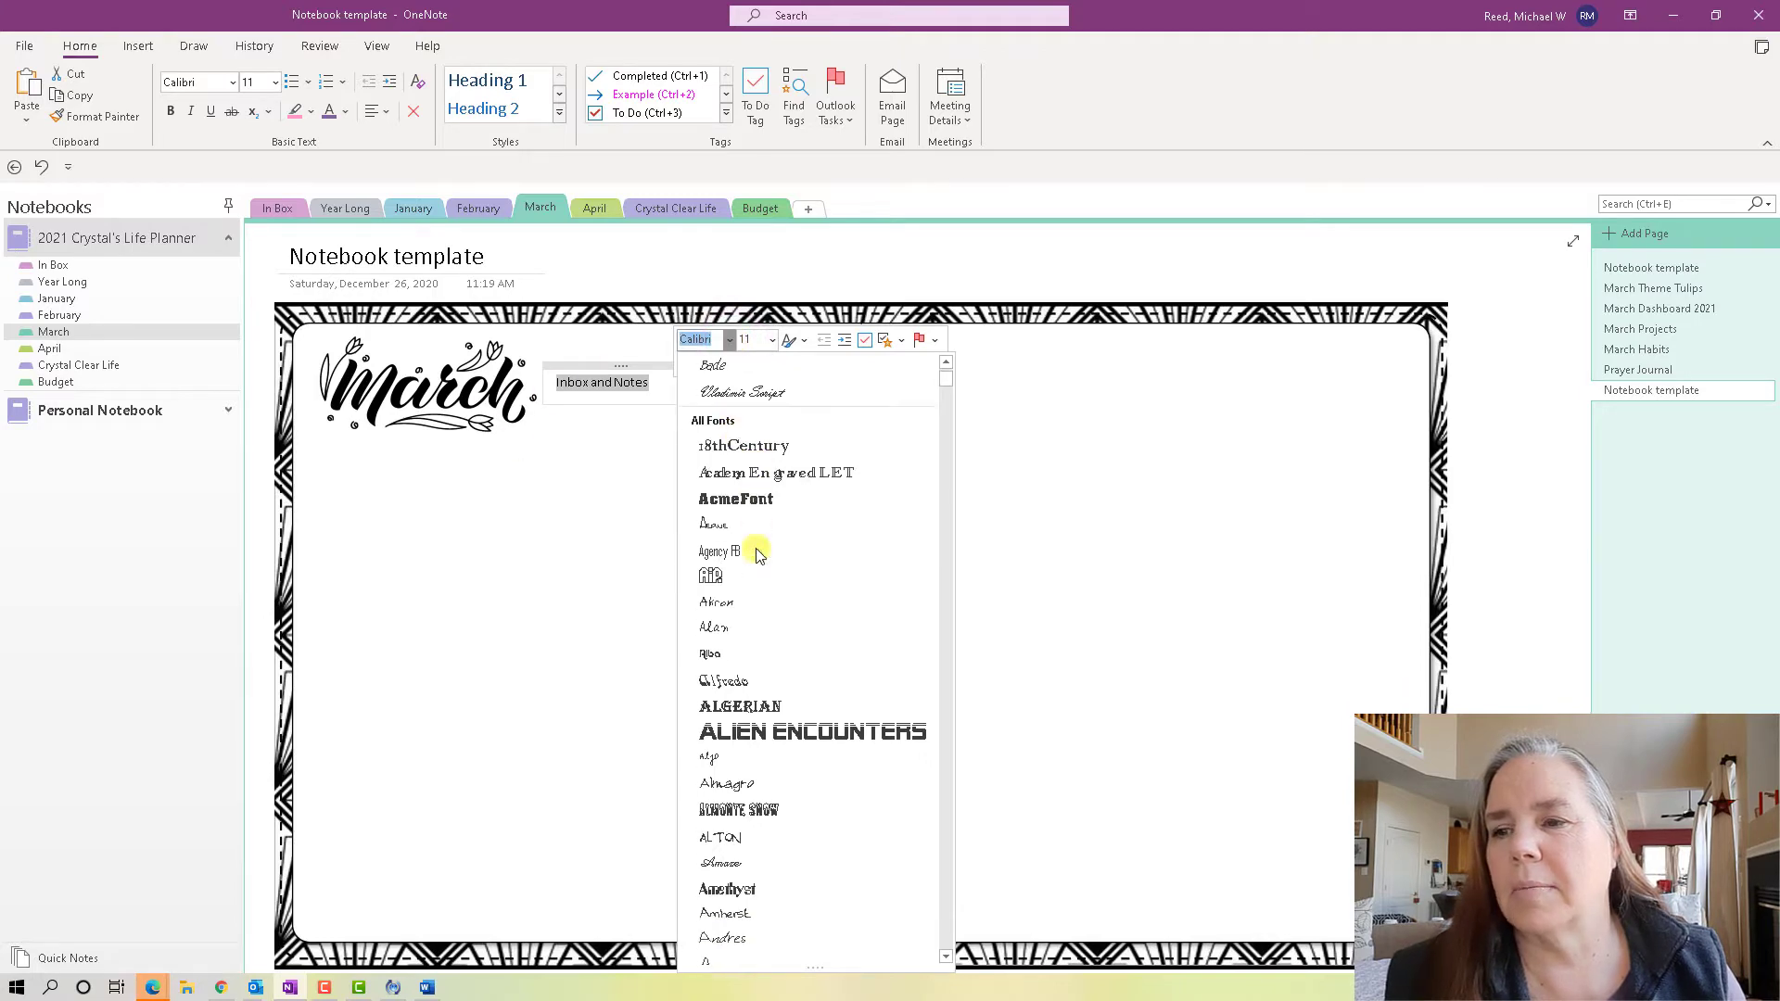
scroll(758, 549, "down", 10)
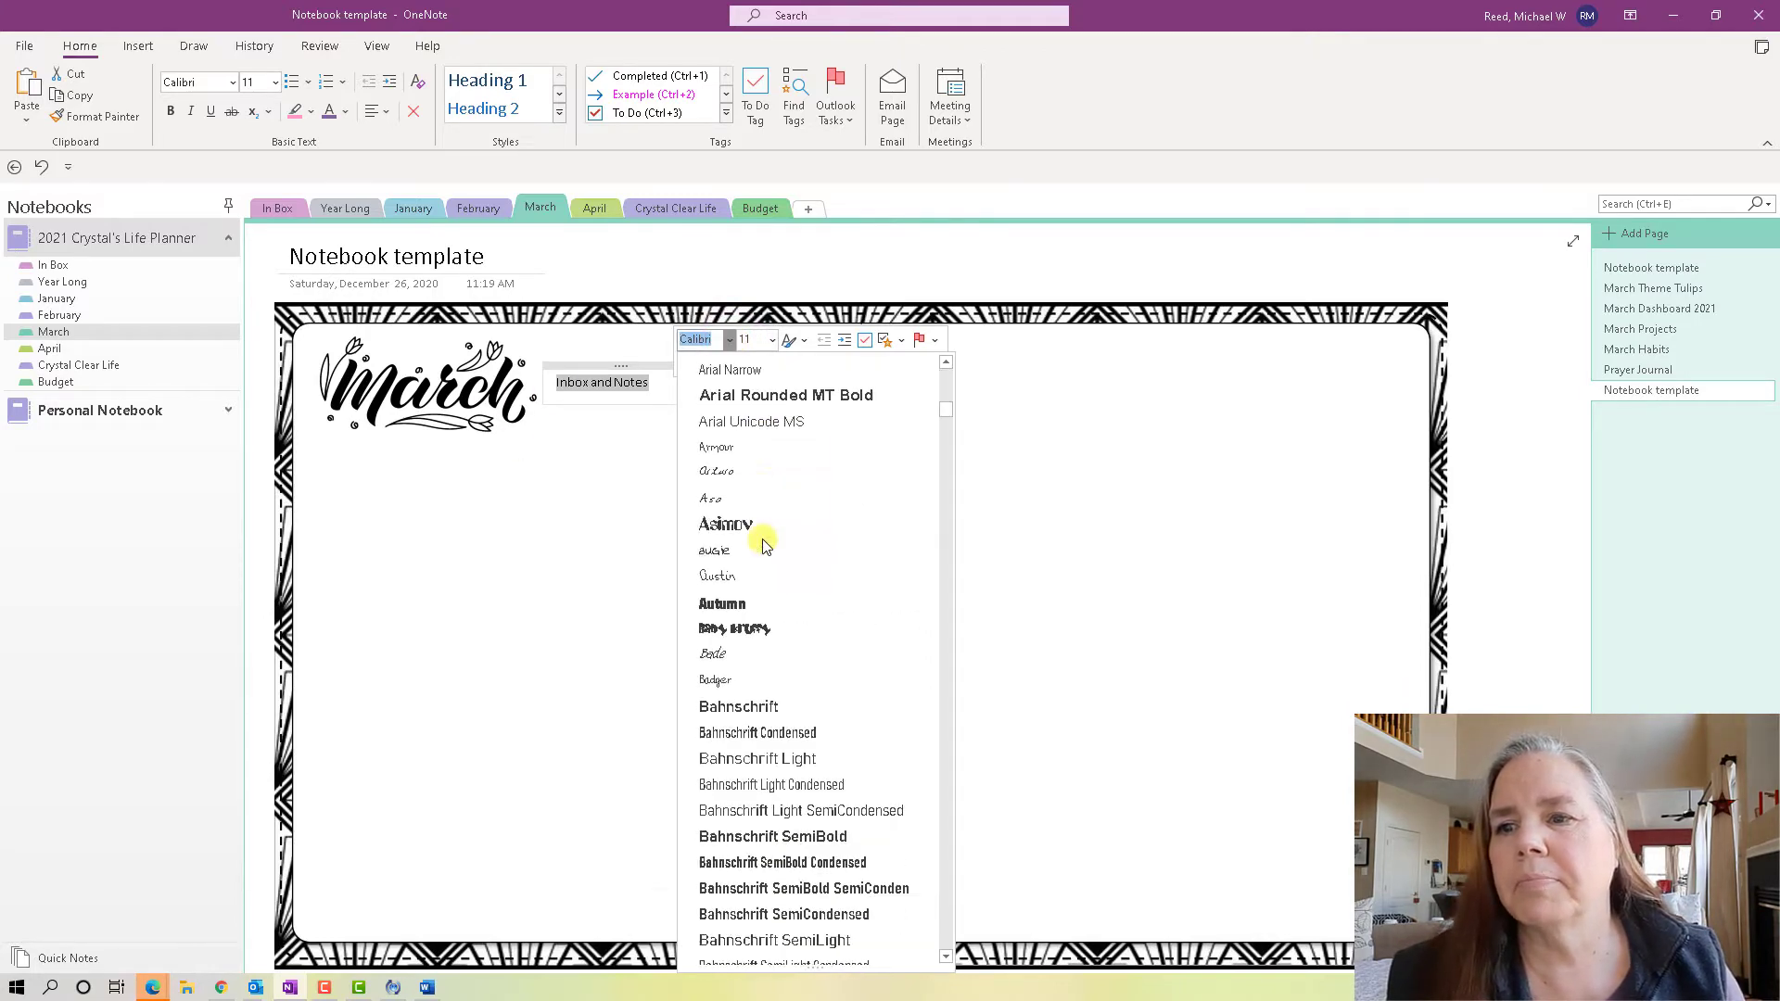
scroll(762, 545, "down", 10)
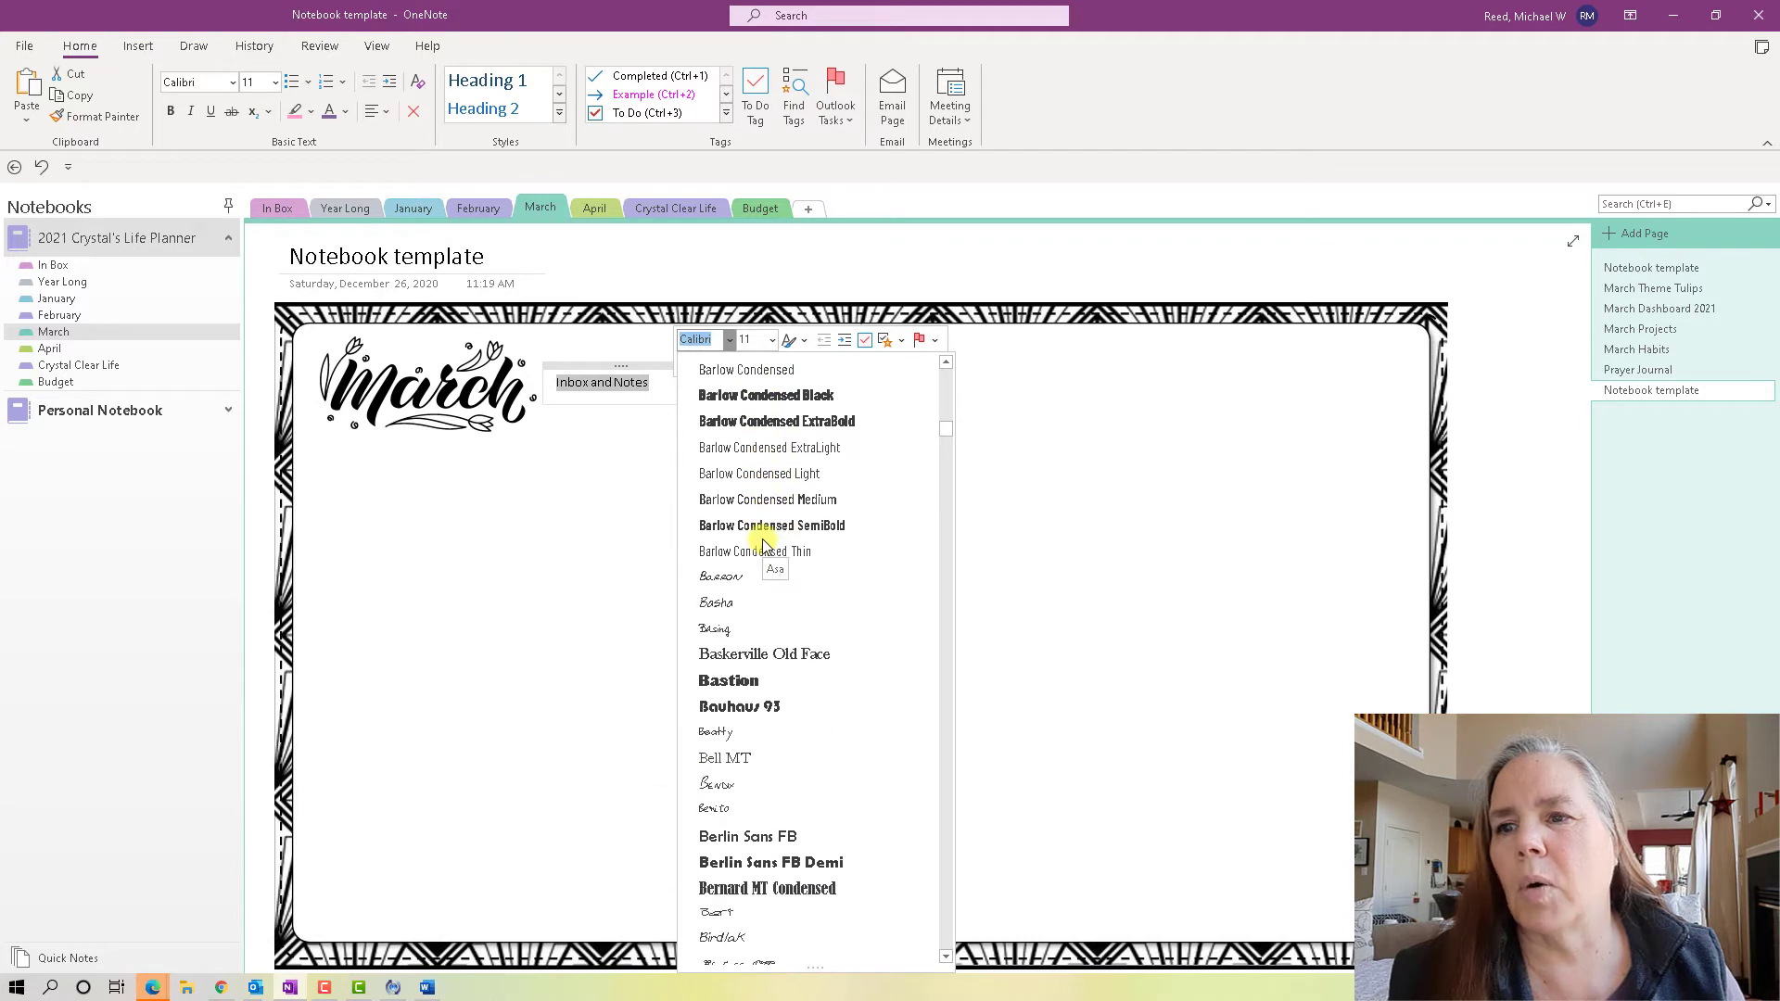
scroll(762, 545, "down", 10)
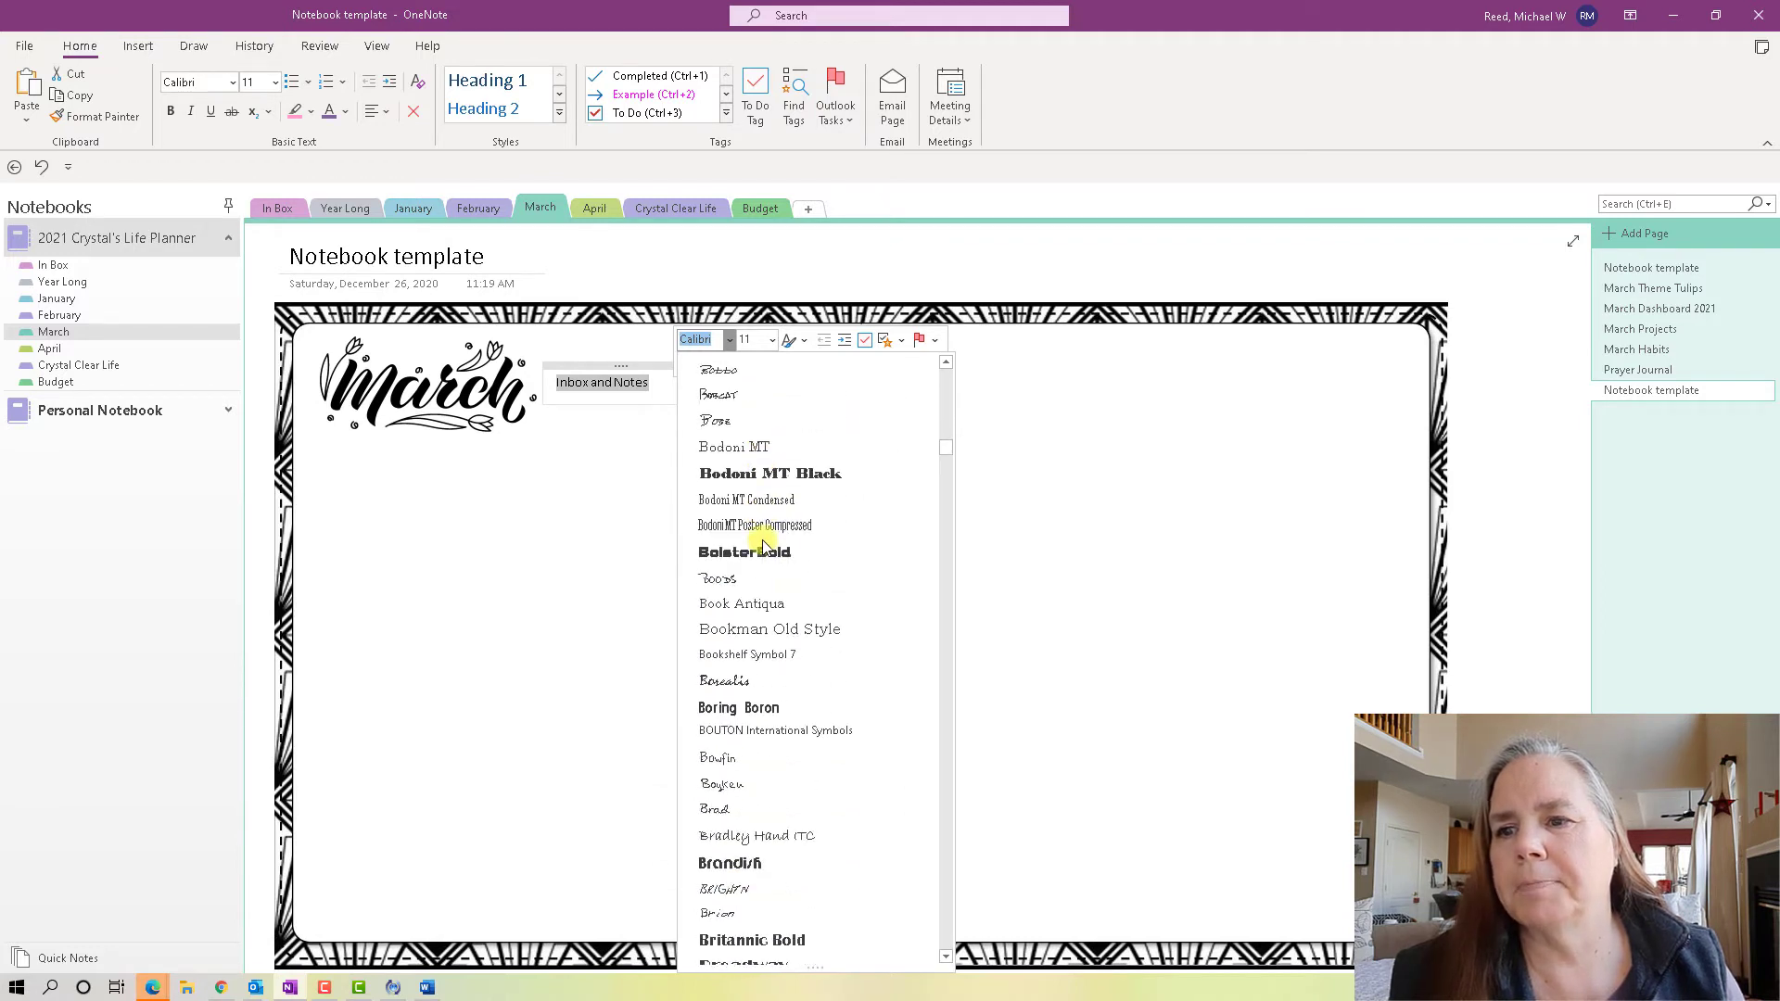
scroll(761, 545, "down", 10)
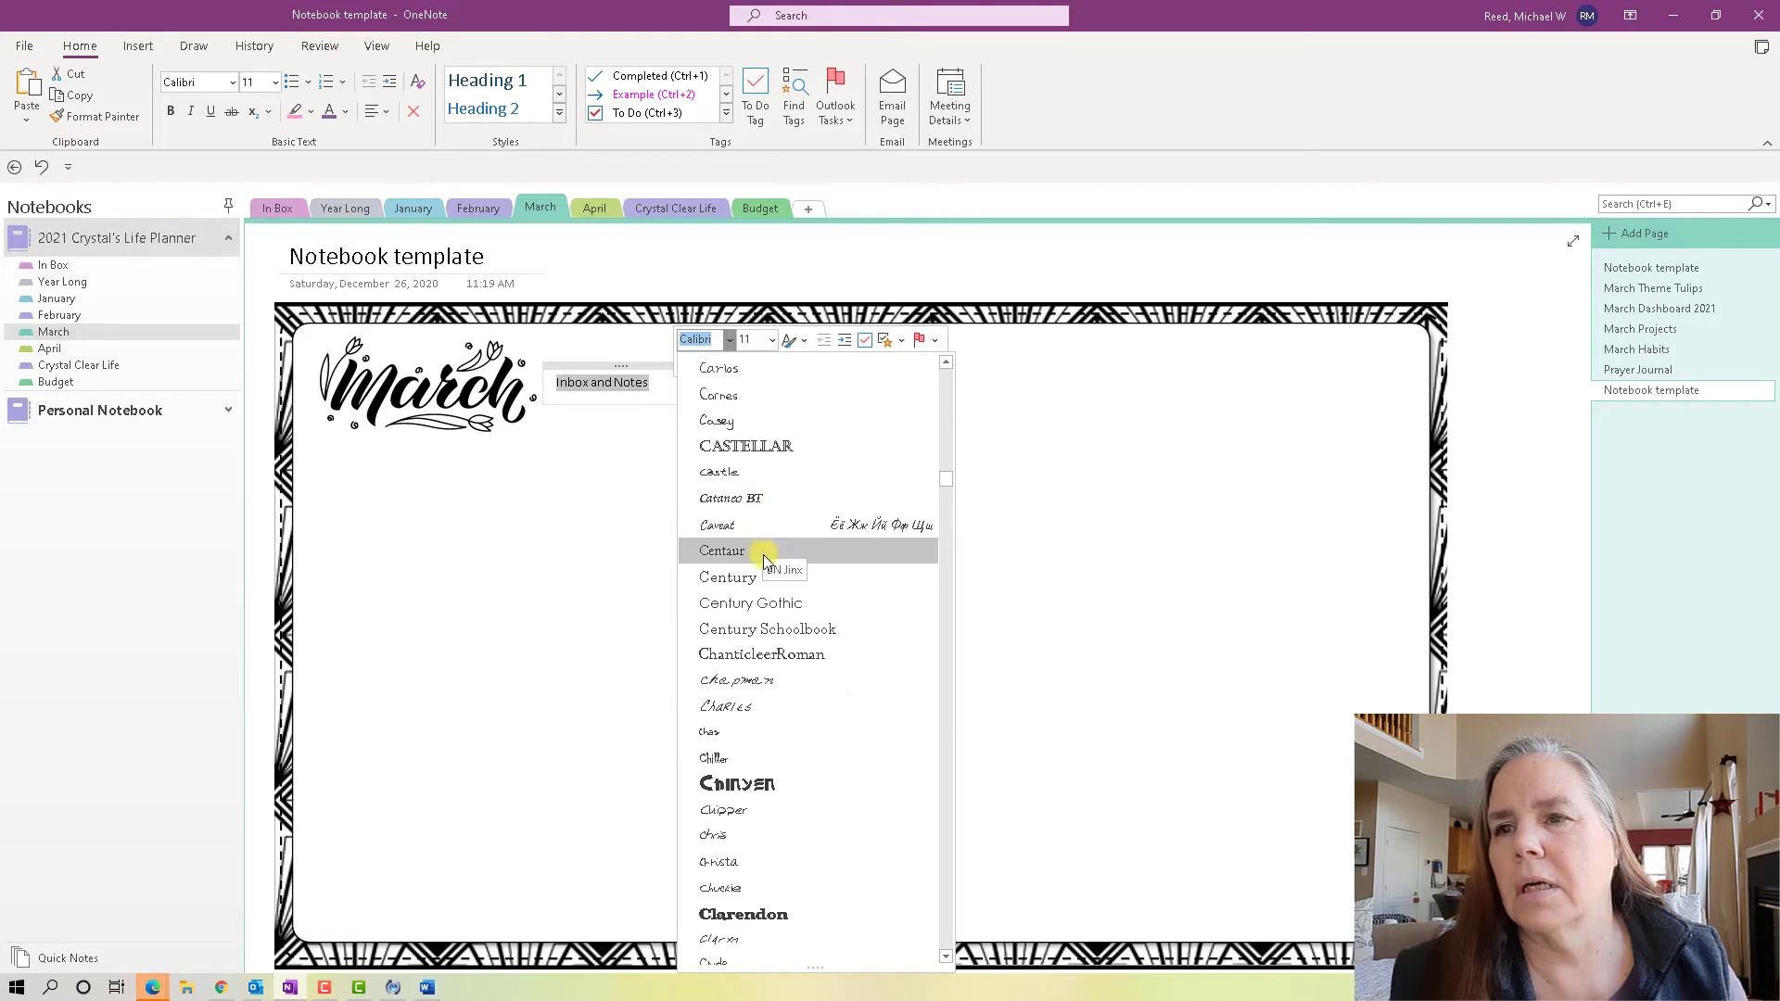
scroll(765, 561, "down", 2)
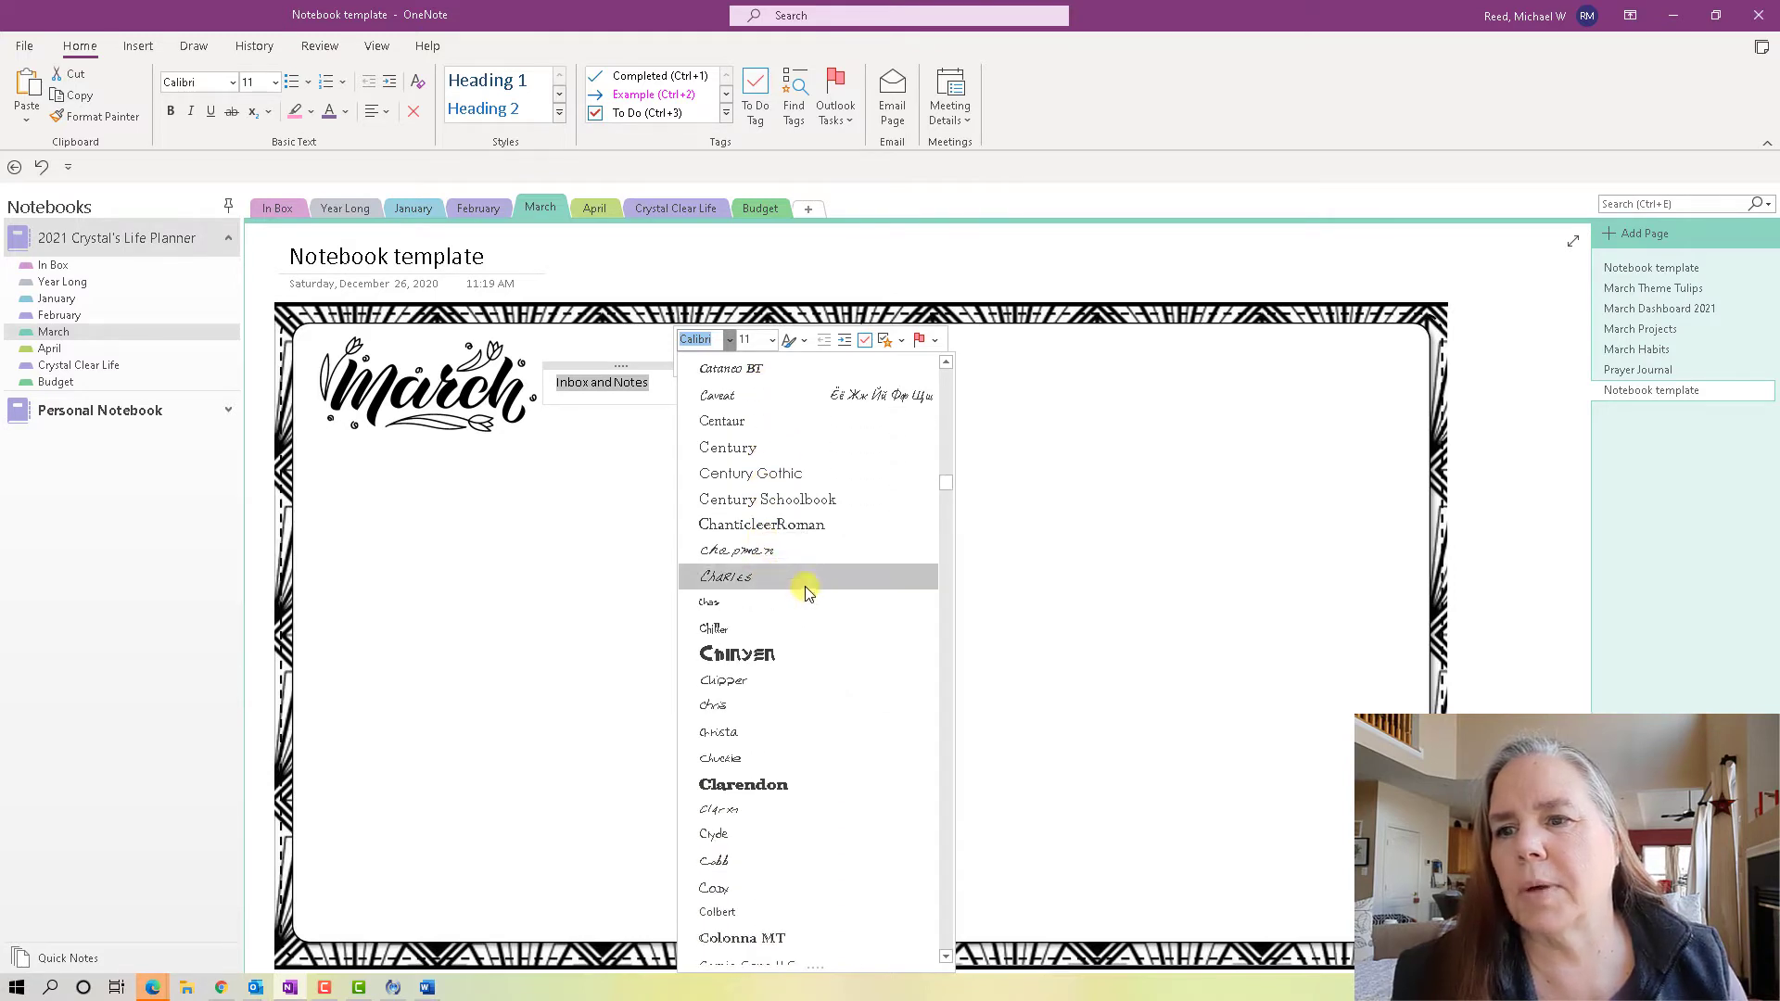
scroll(811, 603, "down", 3)
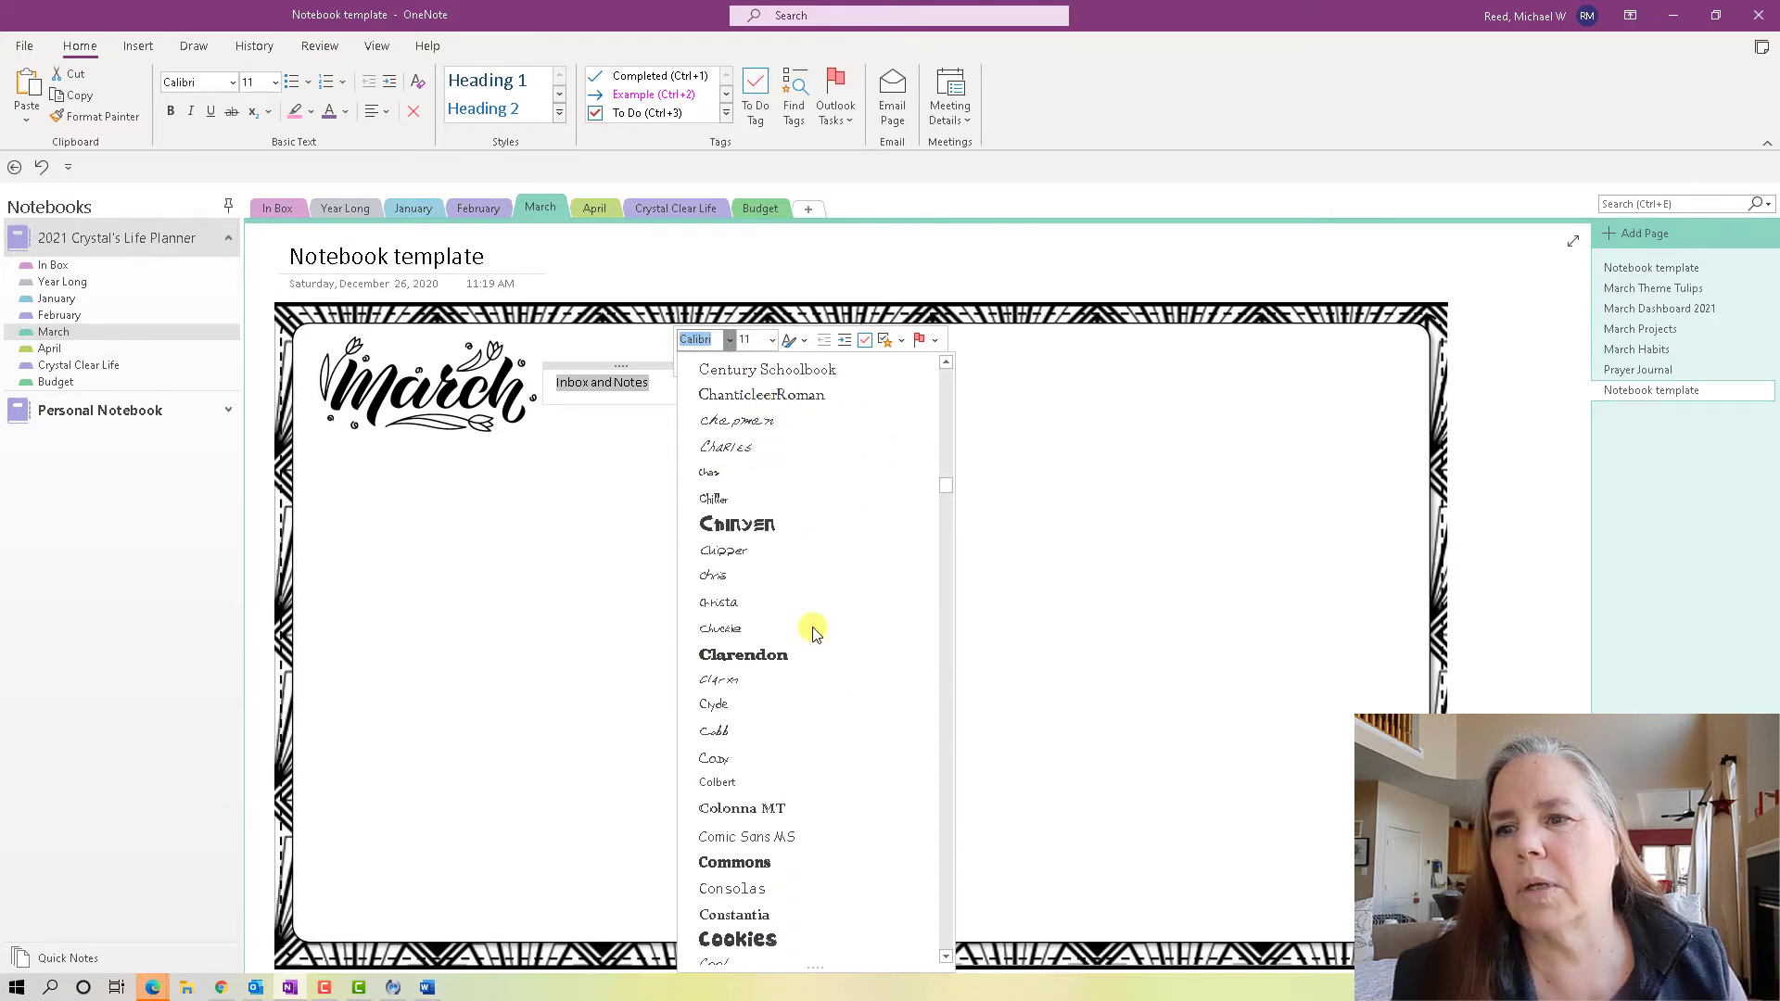
scroll(815, 630, "down", 3)
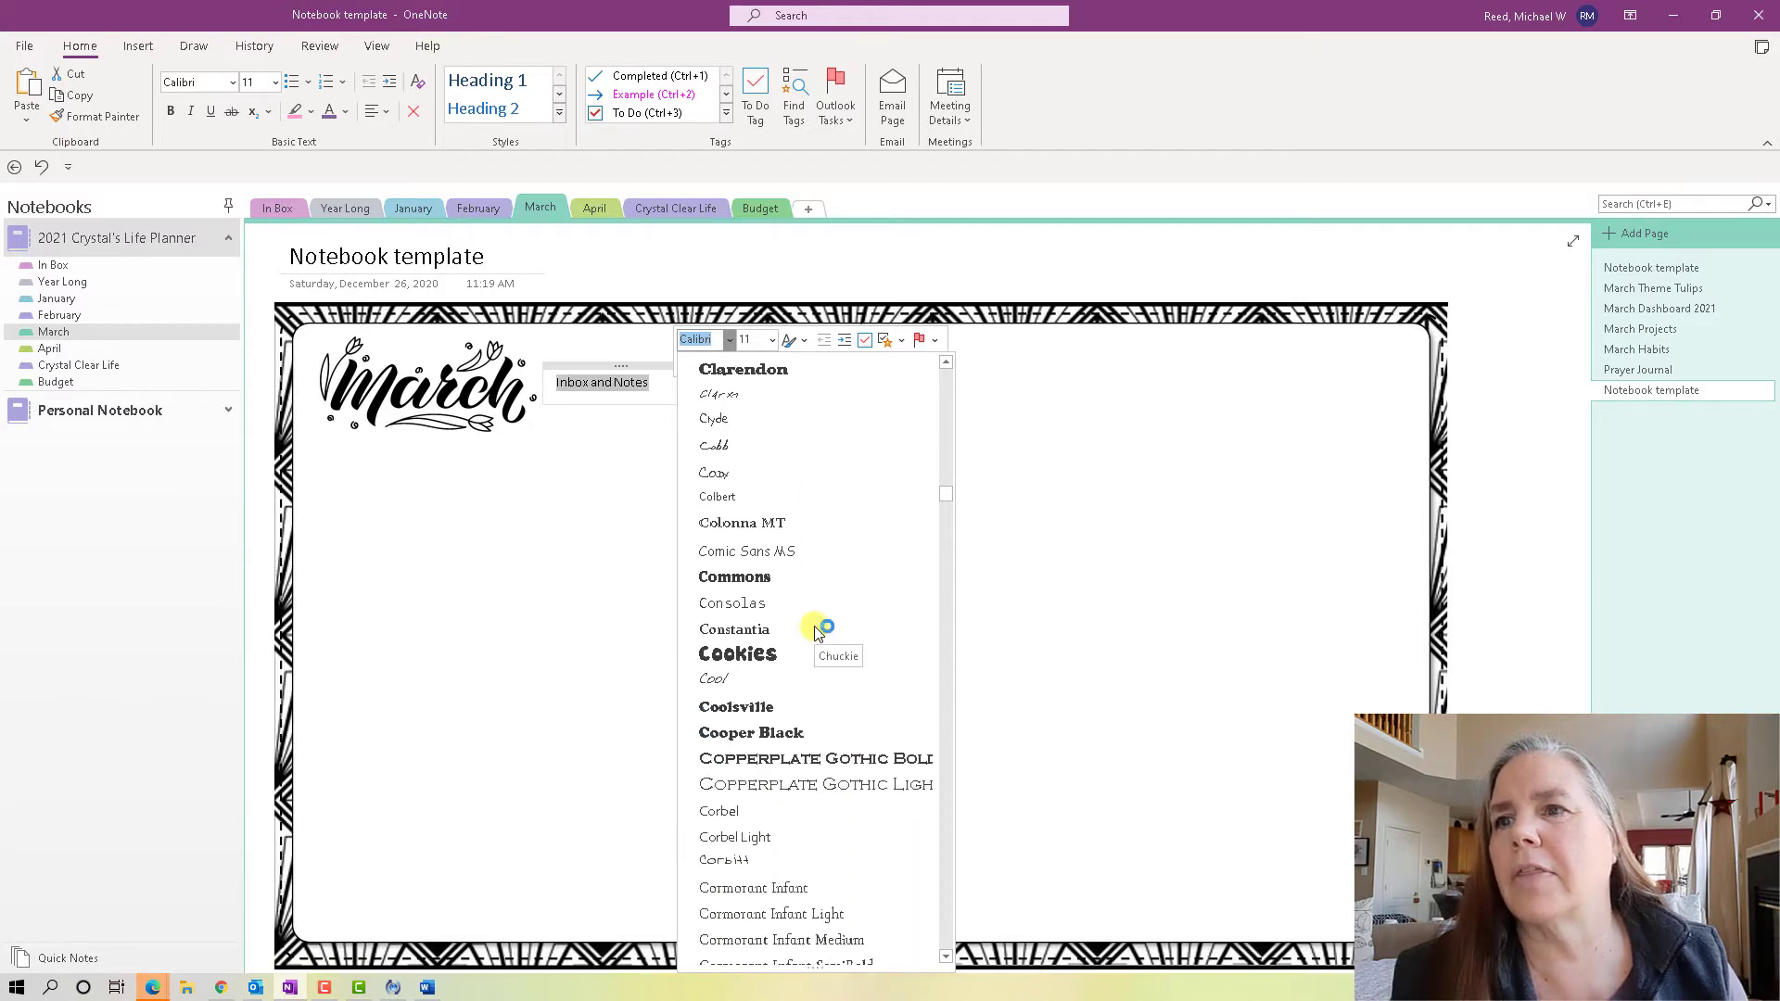
scroll(815, 630, "down", 1)
left_click(825, 734)
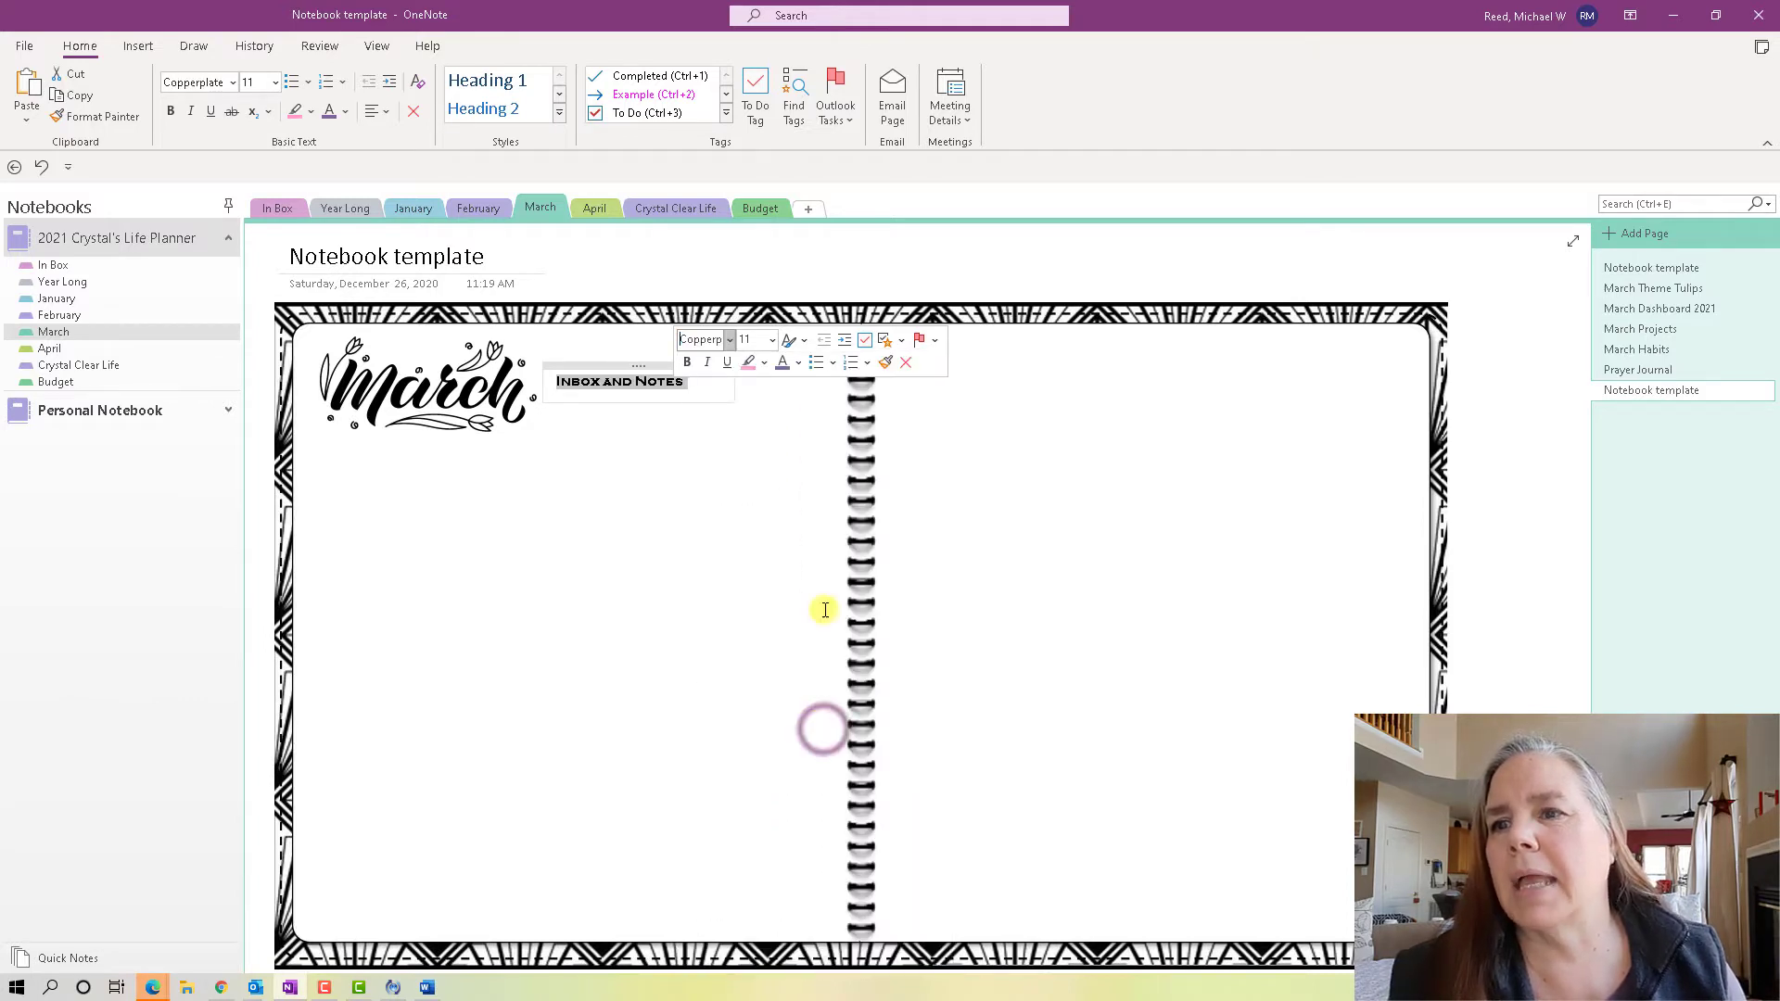
Set the font size of the "Inbox and Notes" heading to 22.
left_click(772, 339)
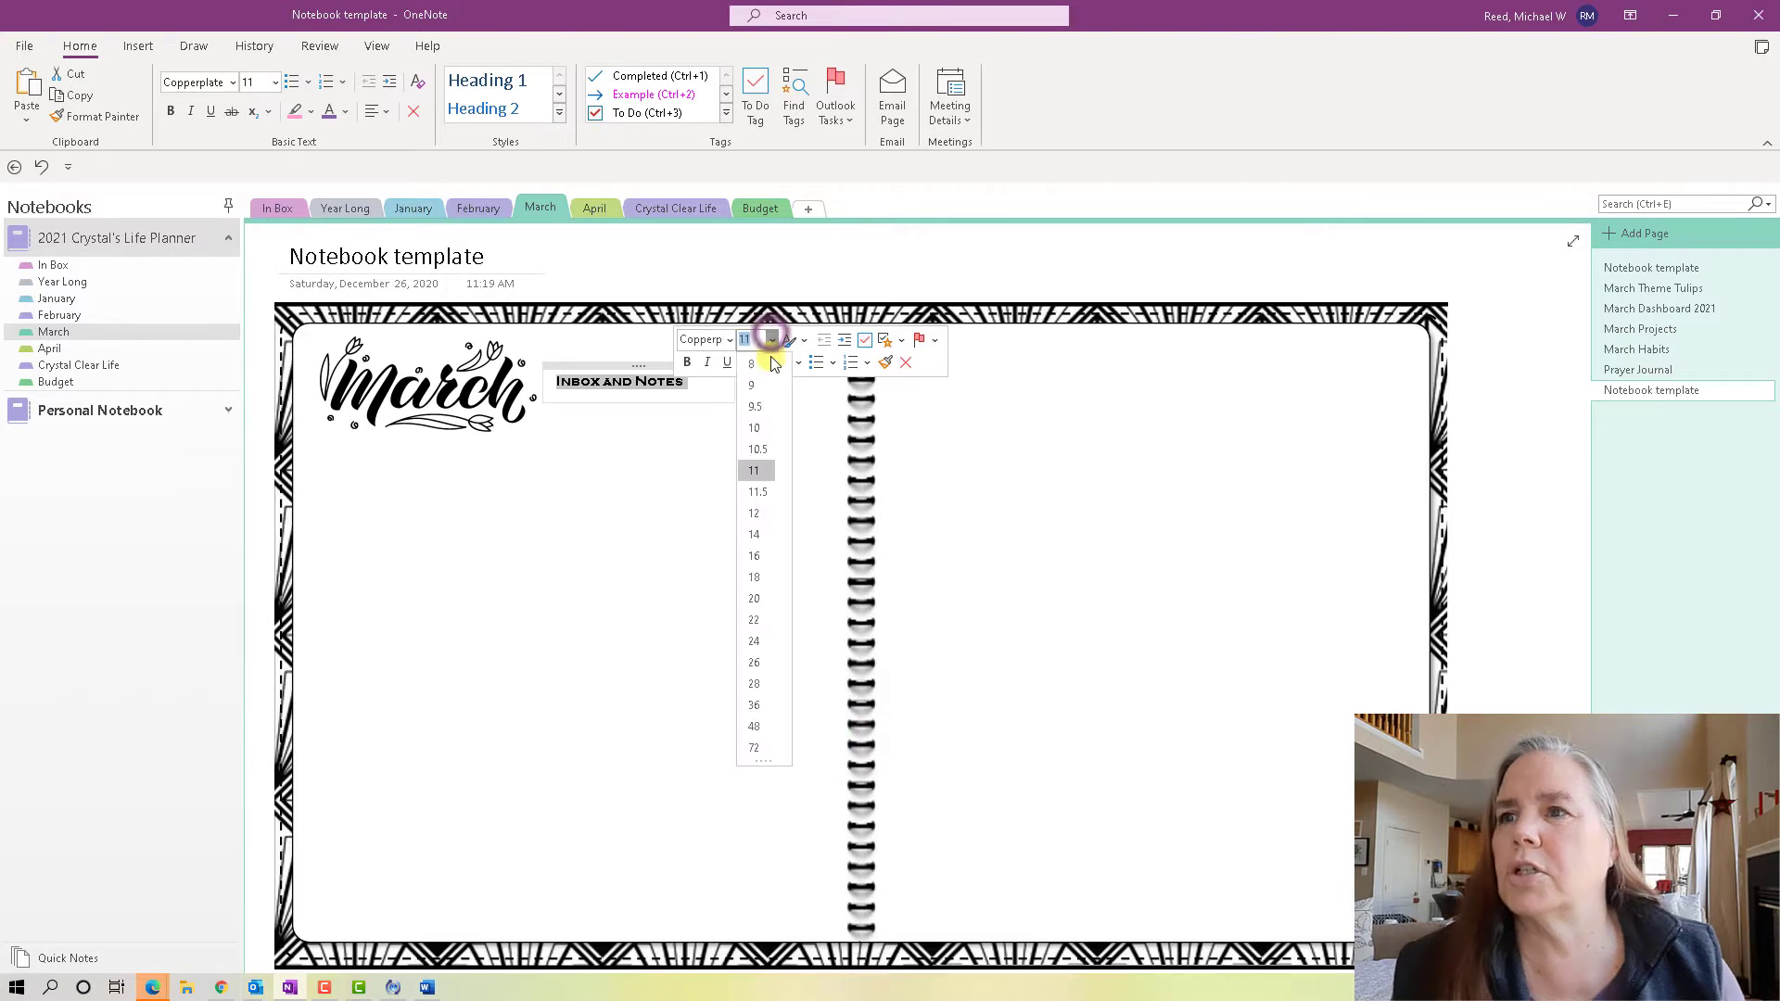
left_click(758, 620)
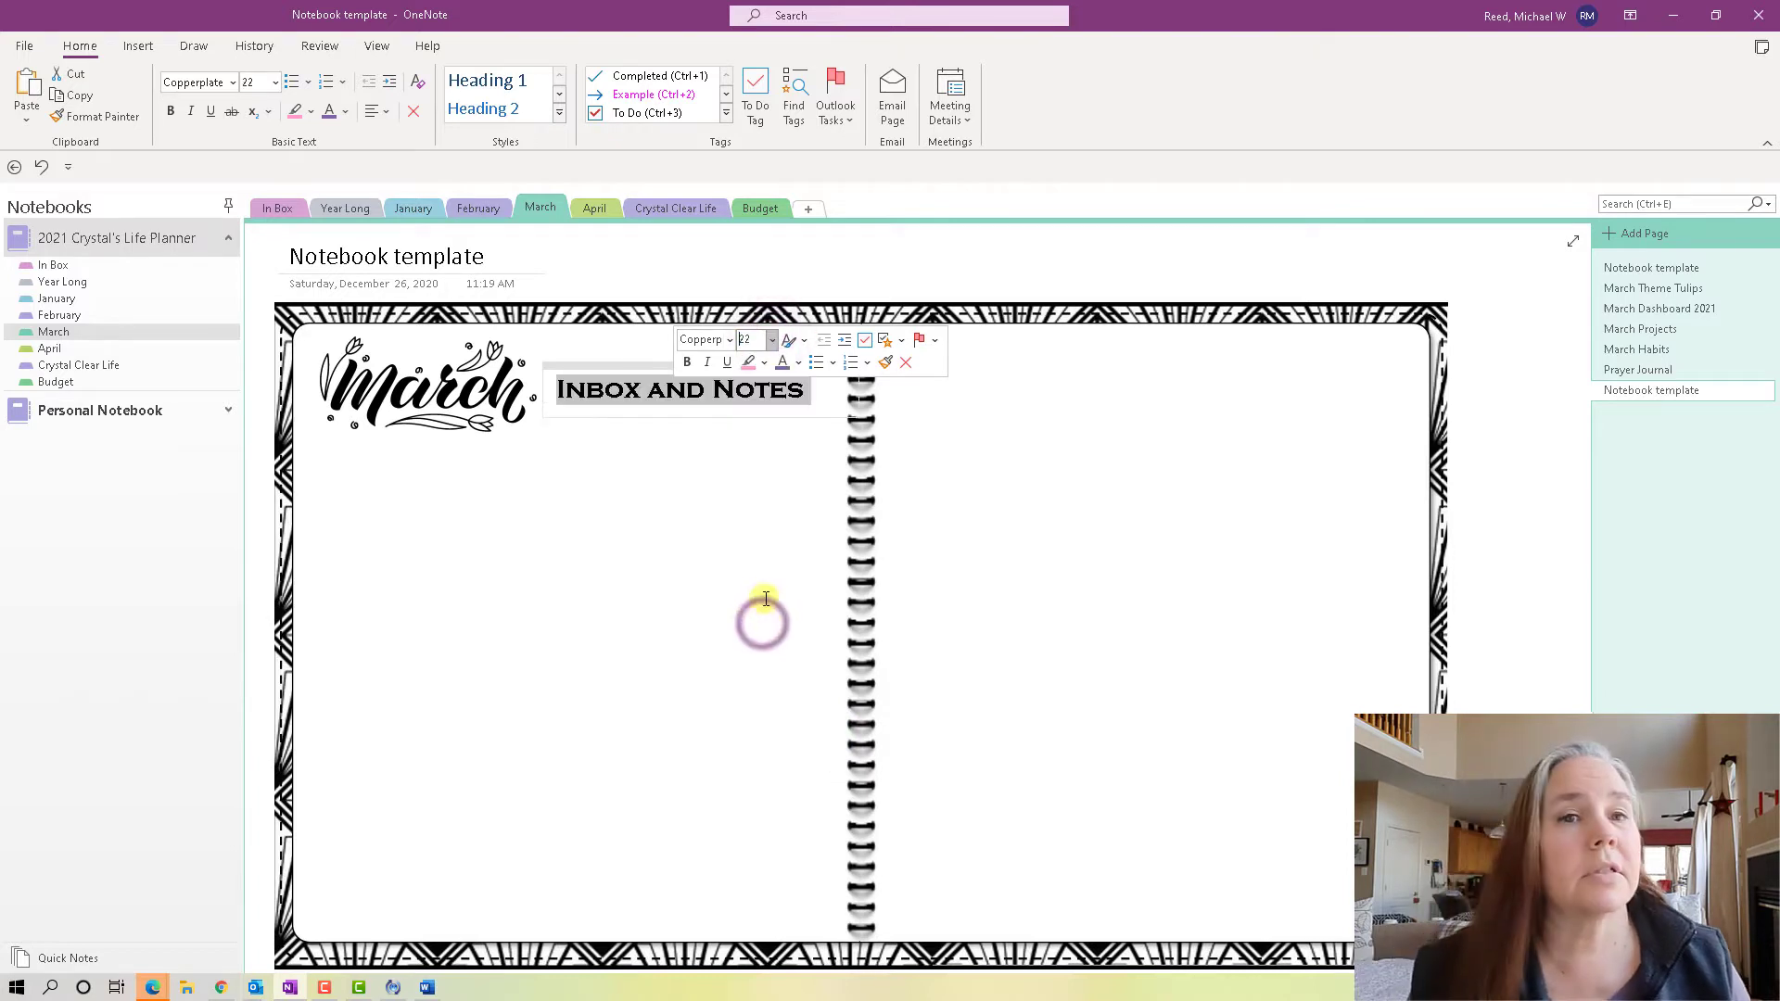
left_click(769, 583)
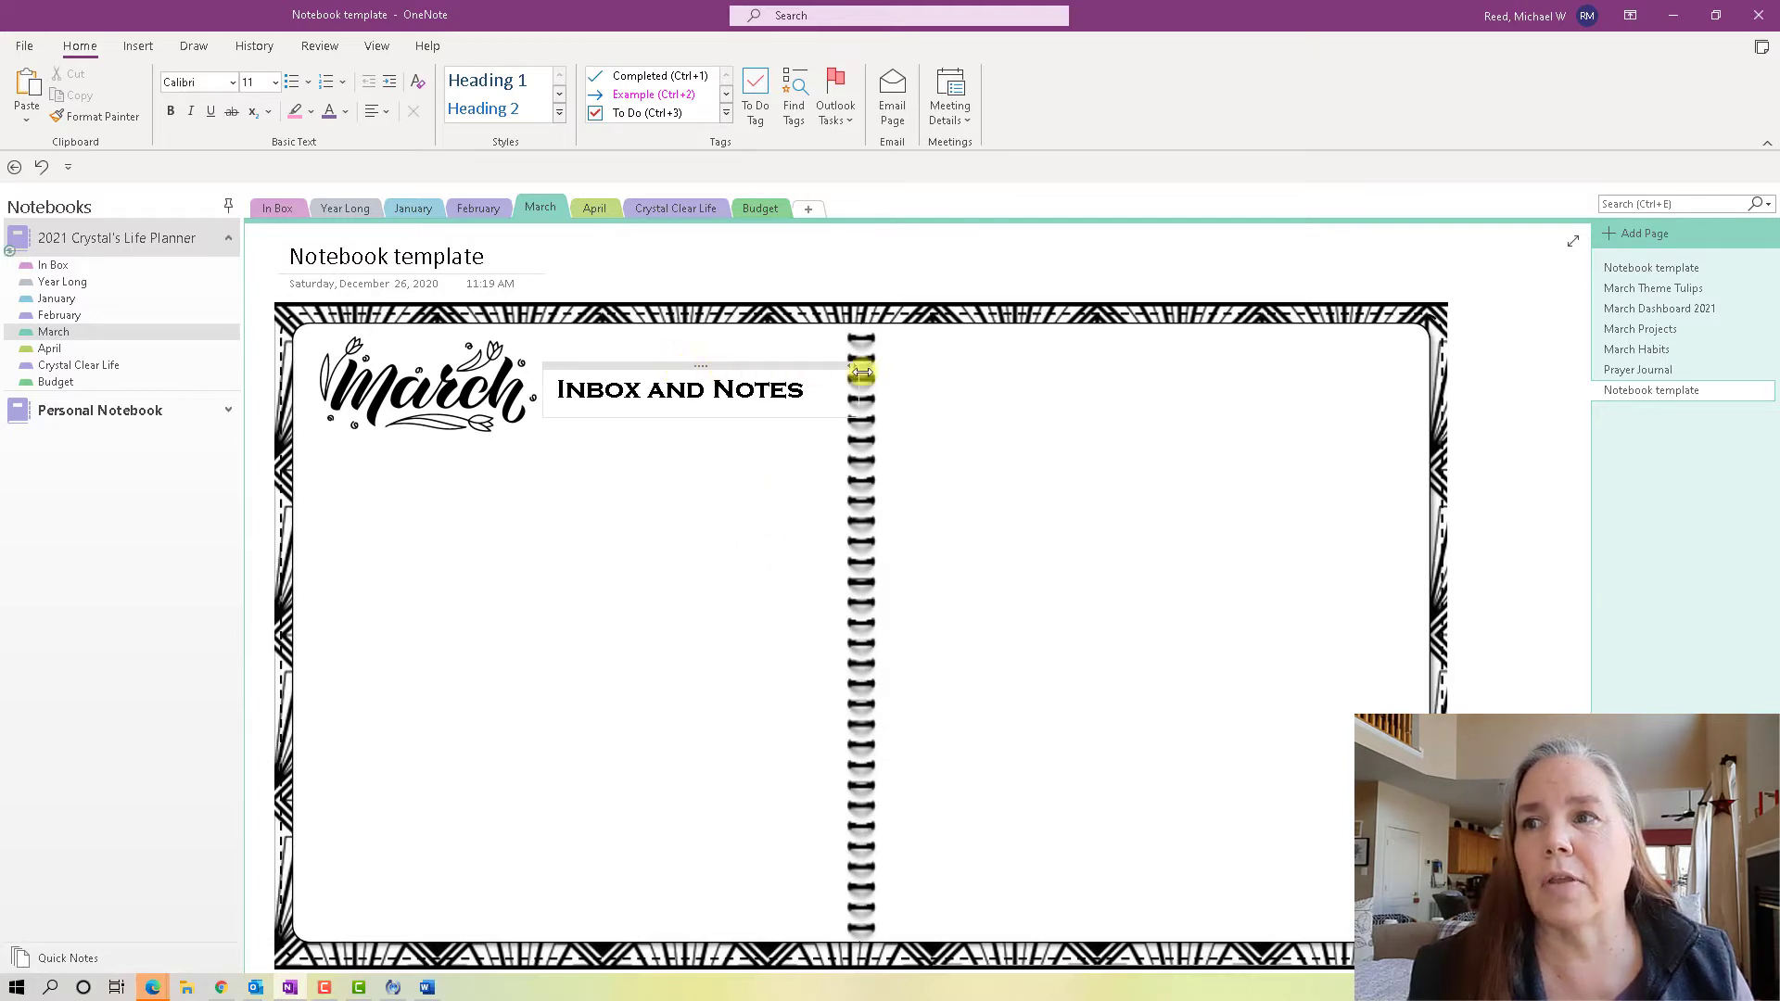
Move the "Inbox and Notes" heading slightly up and left so it sits close to the March lettering, clear of the spiral binding.
left_click(645, 370)
mouse_move(644, 370)
left_mouse_down()
mouse_move(422, 434)
mouse_move(643, 356)
mouse_move(818, 370)
mouse_move(1017, 349)
mouse_move(661, 354)
left_mouse_up()
left_click(684, 486)
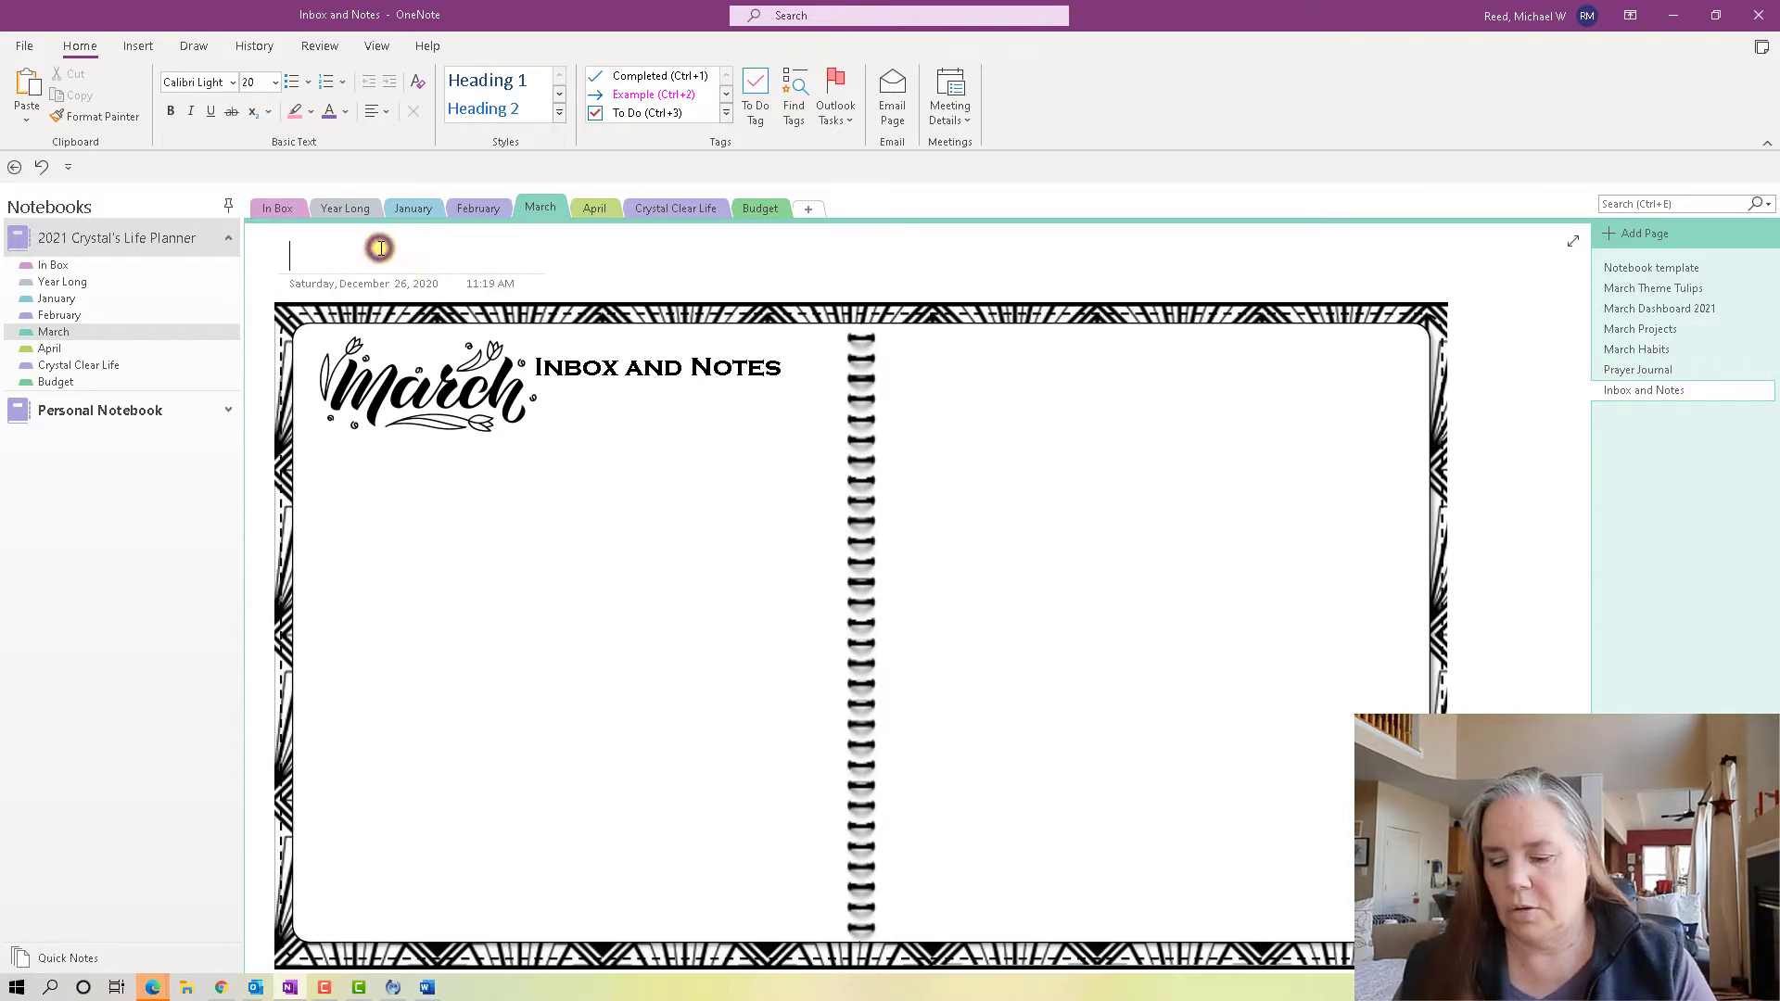
Replace the page title with "March Inbox and Notes".
type("March")
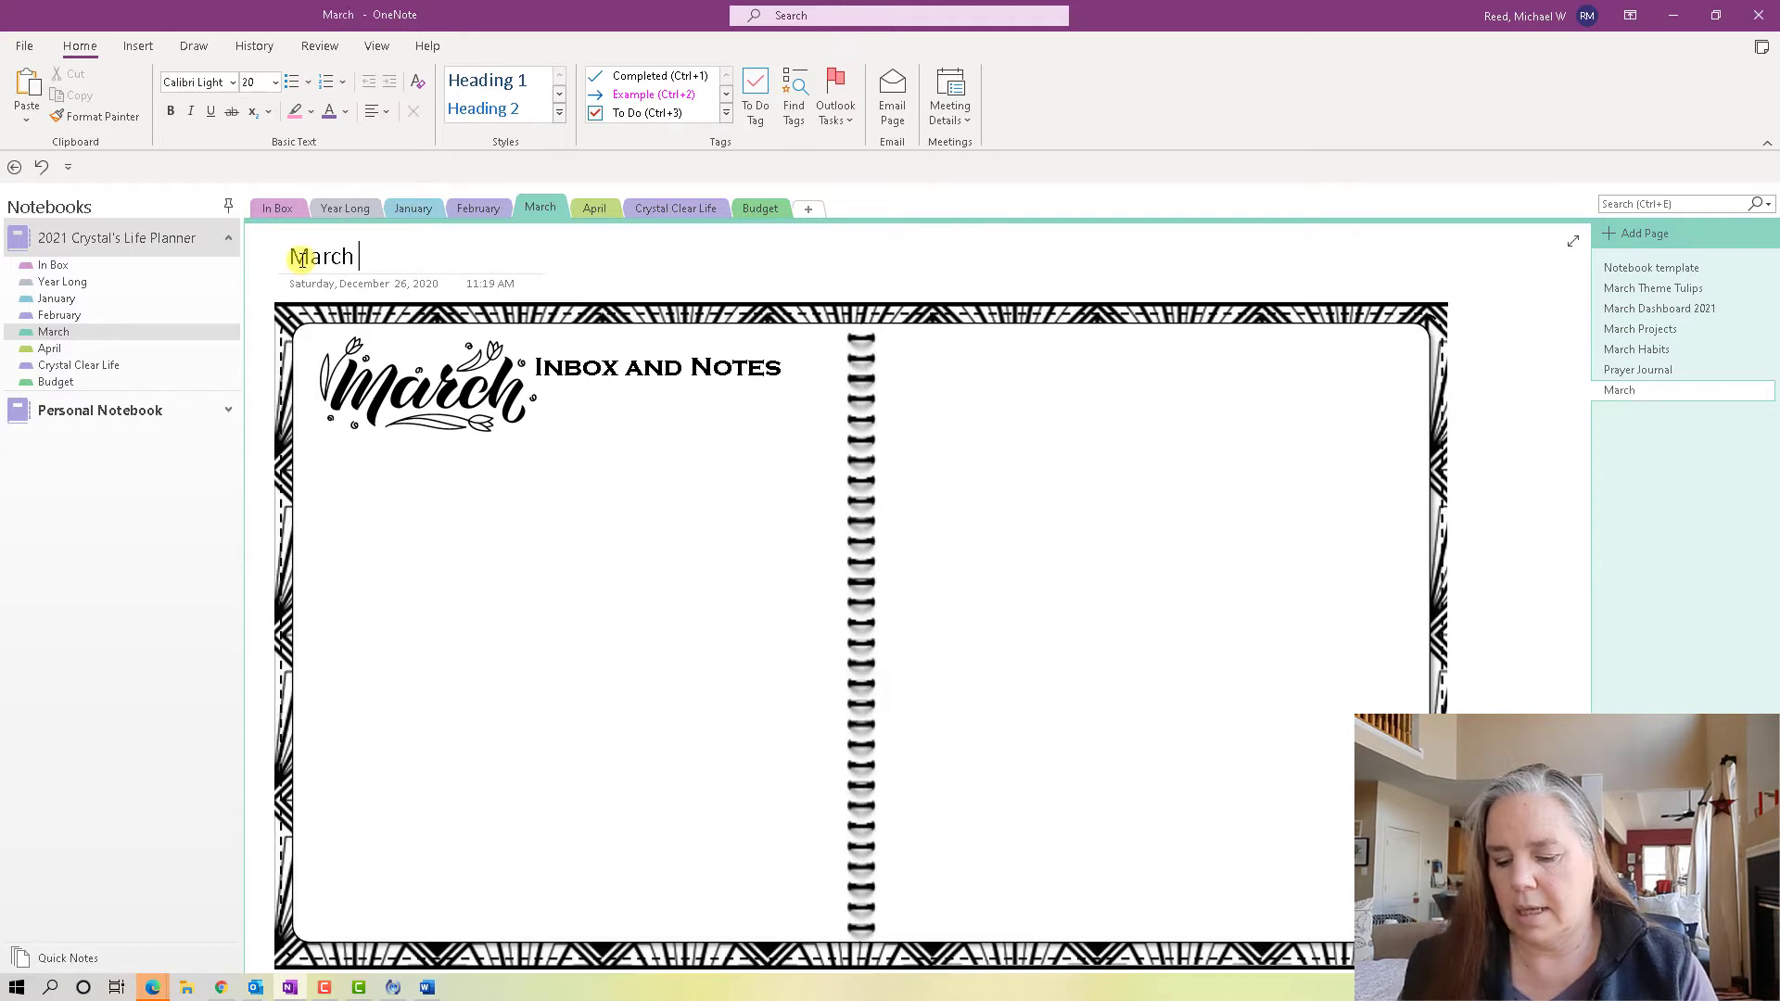
type(" Inbox a")
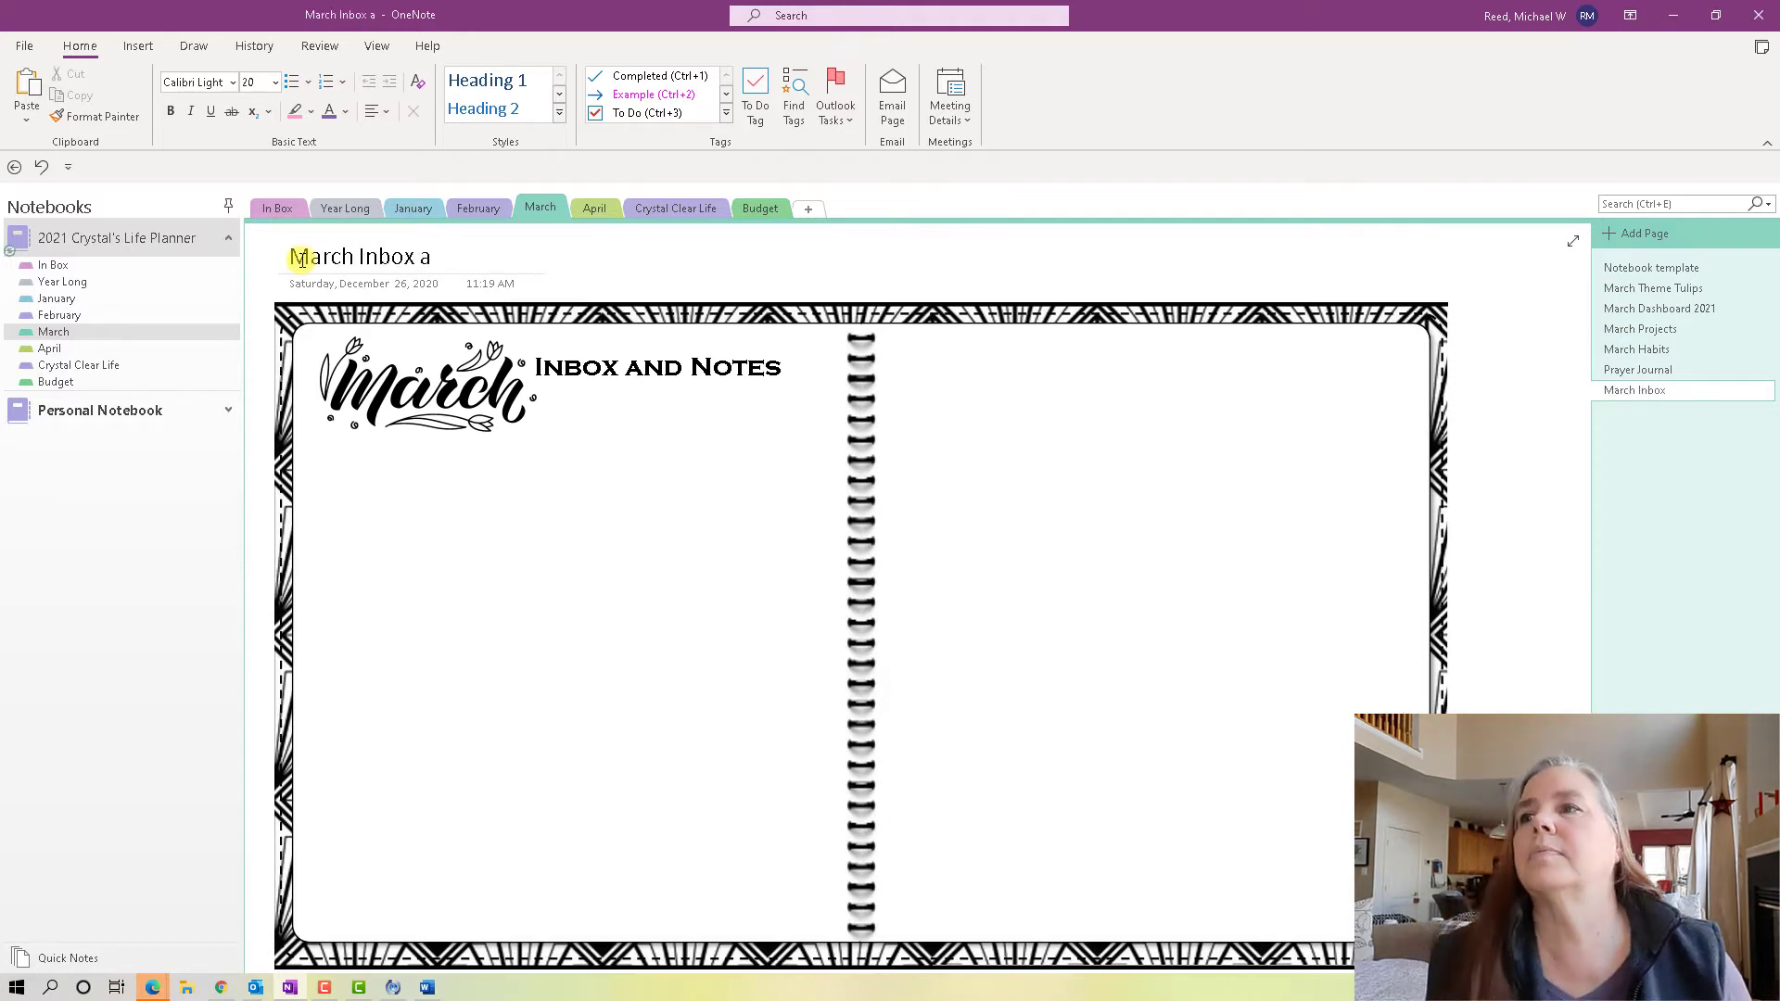
type("nd Notes")
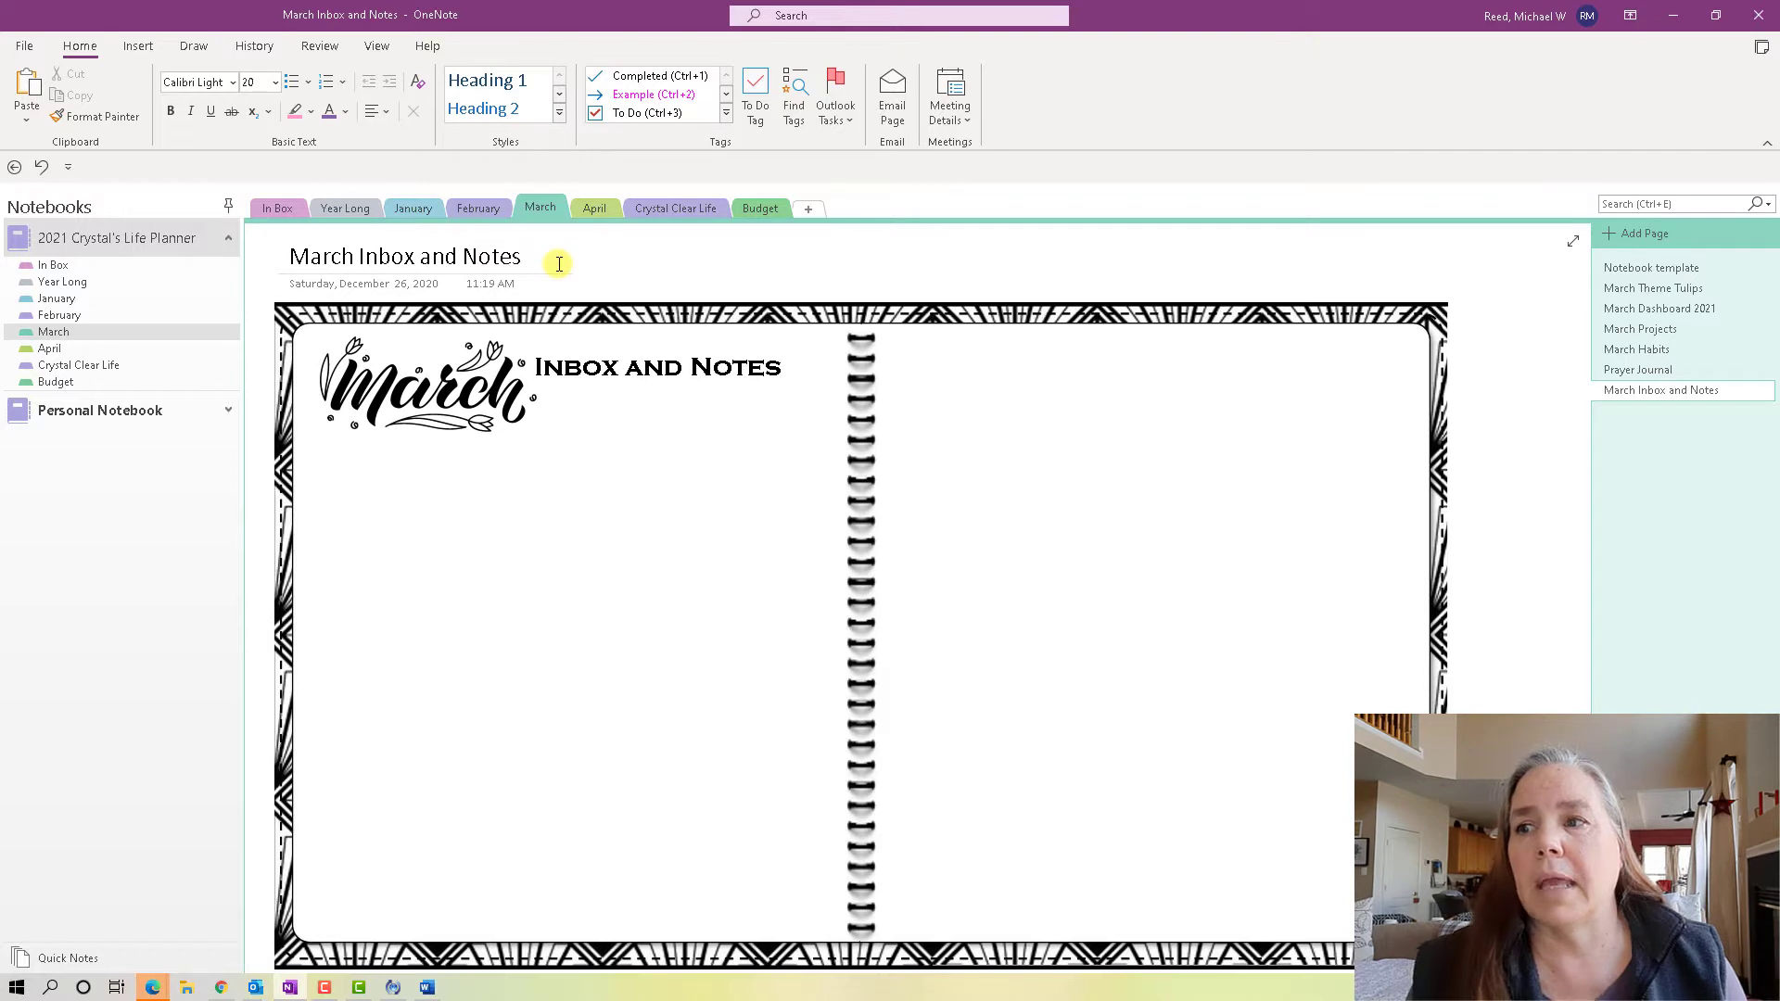
Add a sample note with a phone number and the word "carpet" in the middle of the left notebook page.
left_click(466, 600)
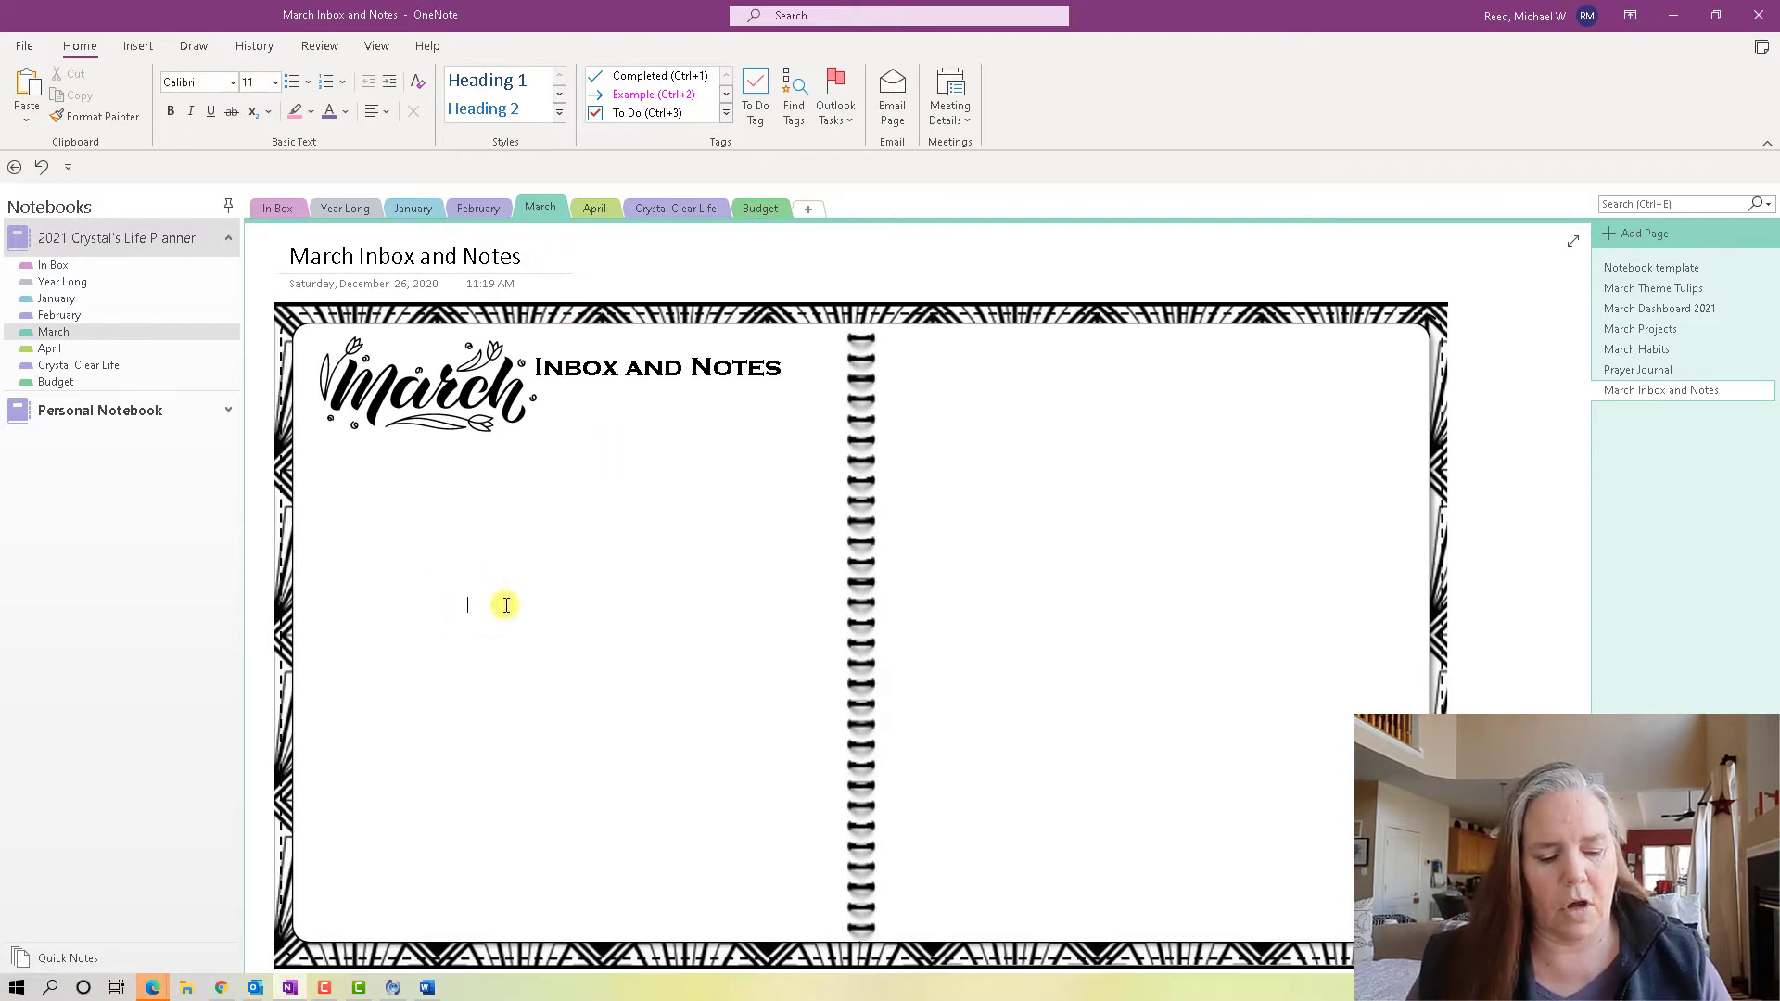
type("800-")
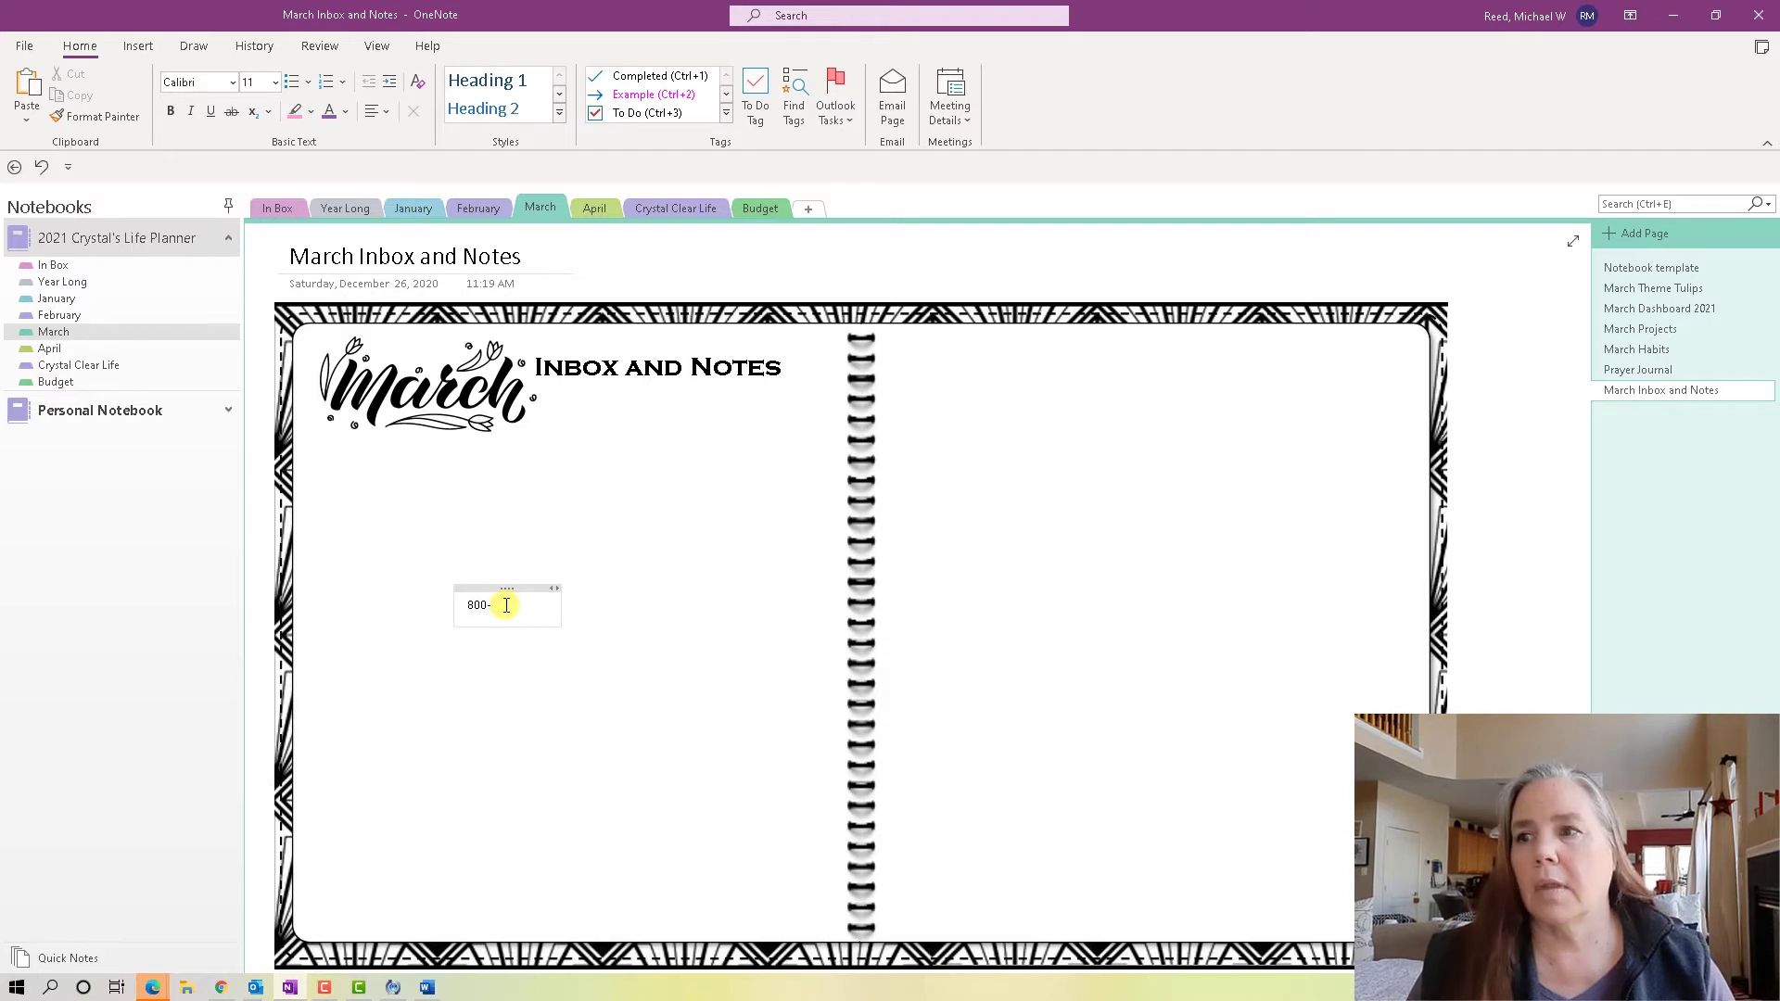
type("555-1212 c")
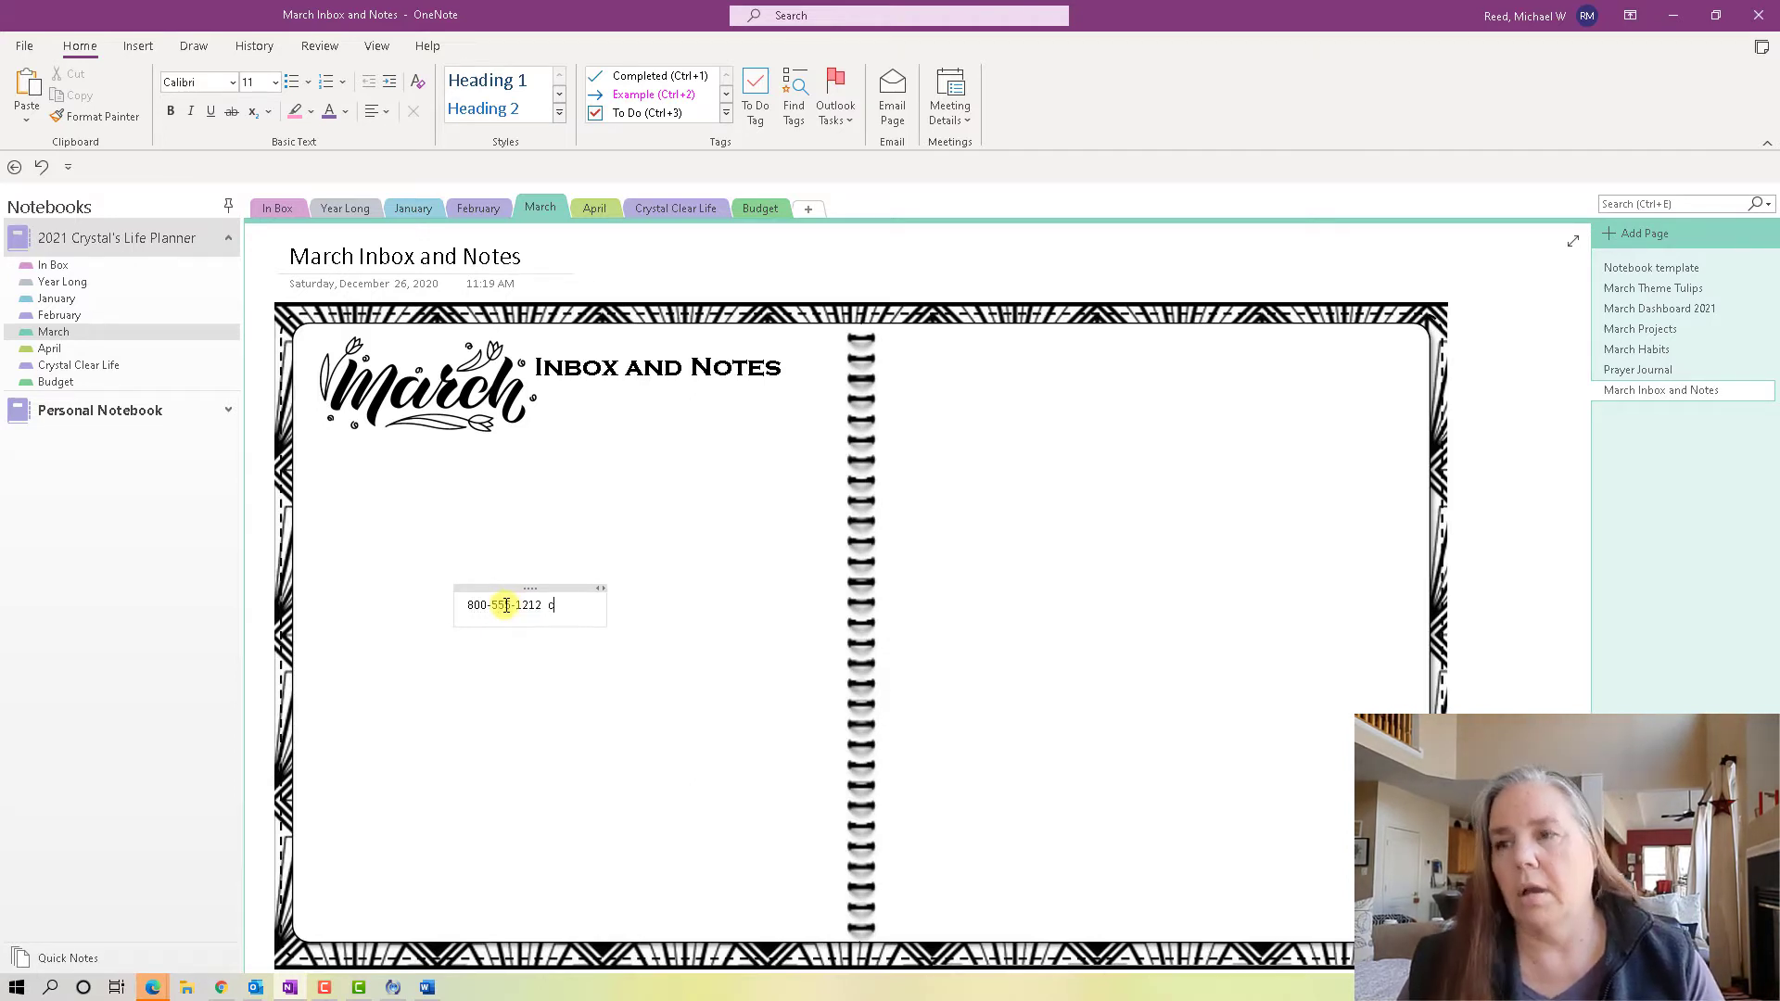
type("arpet")
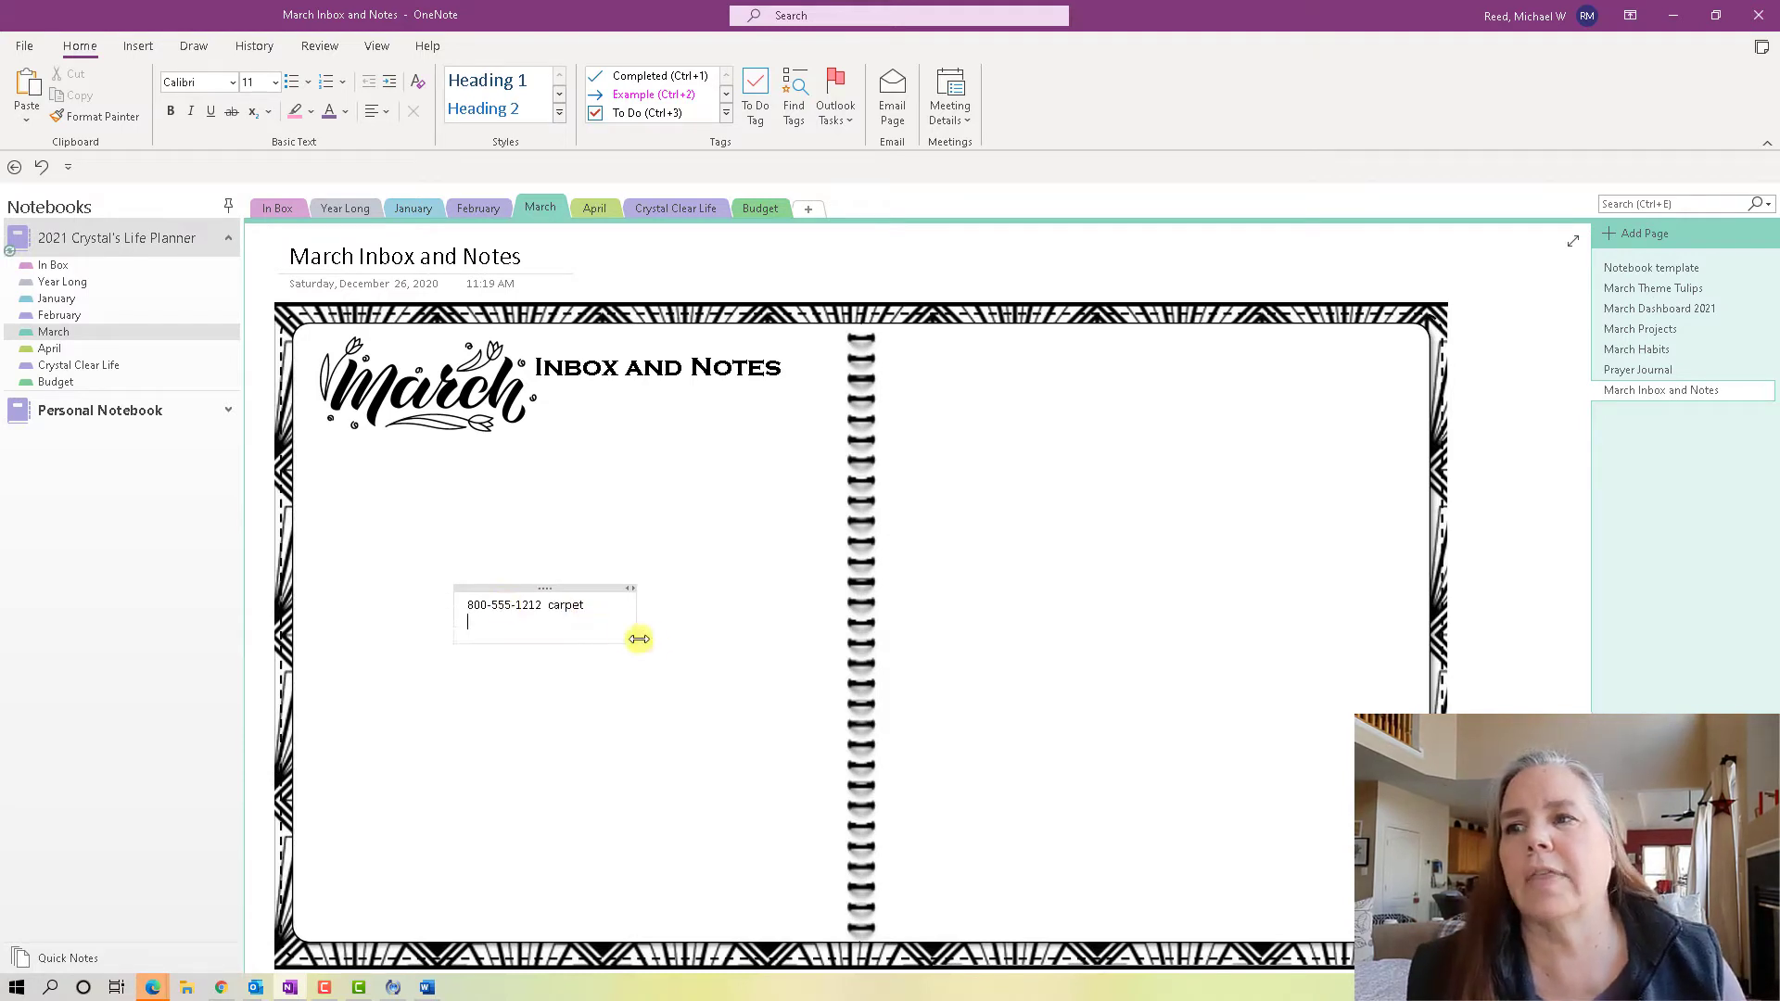
Delete the sample carpet note from the left notebook page.
left_click(699, 646)
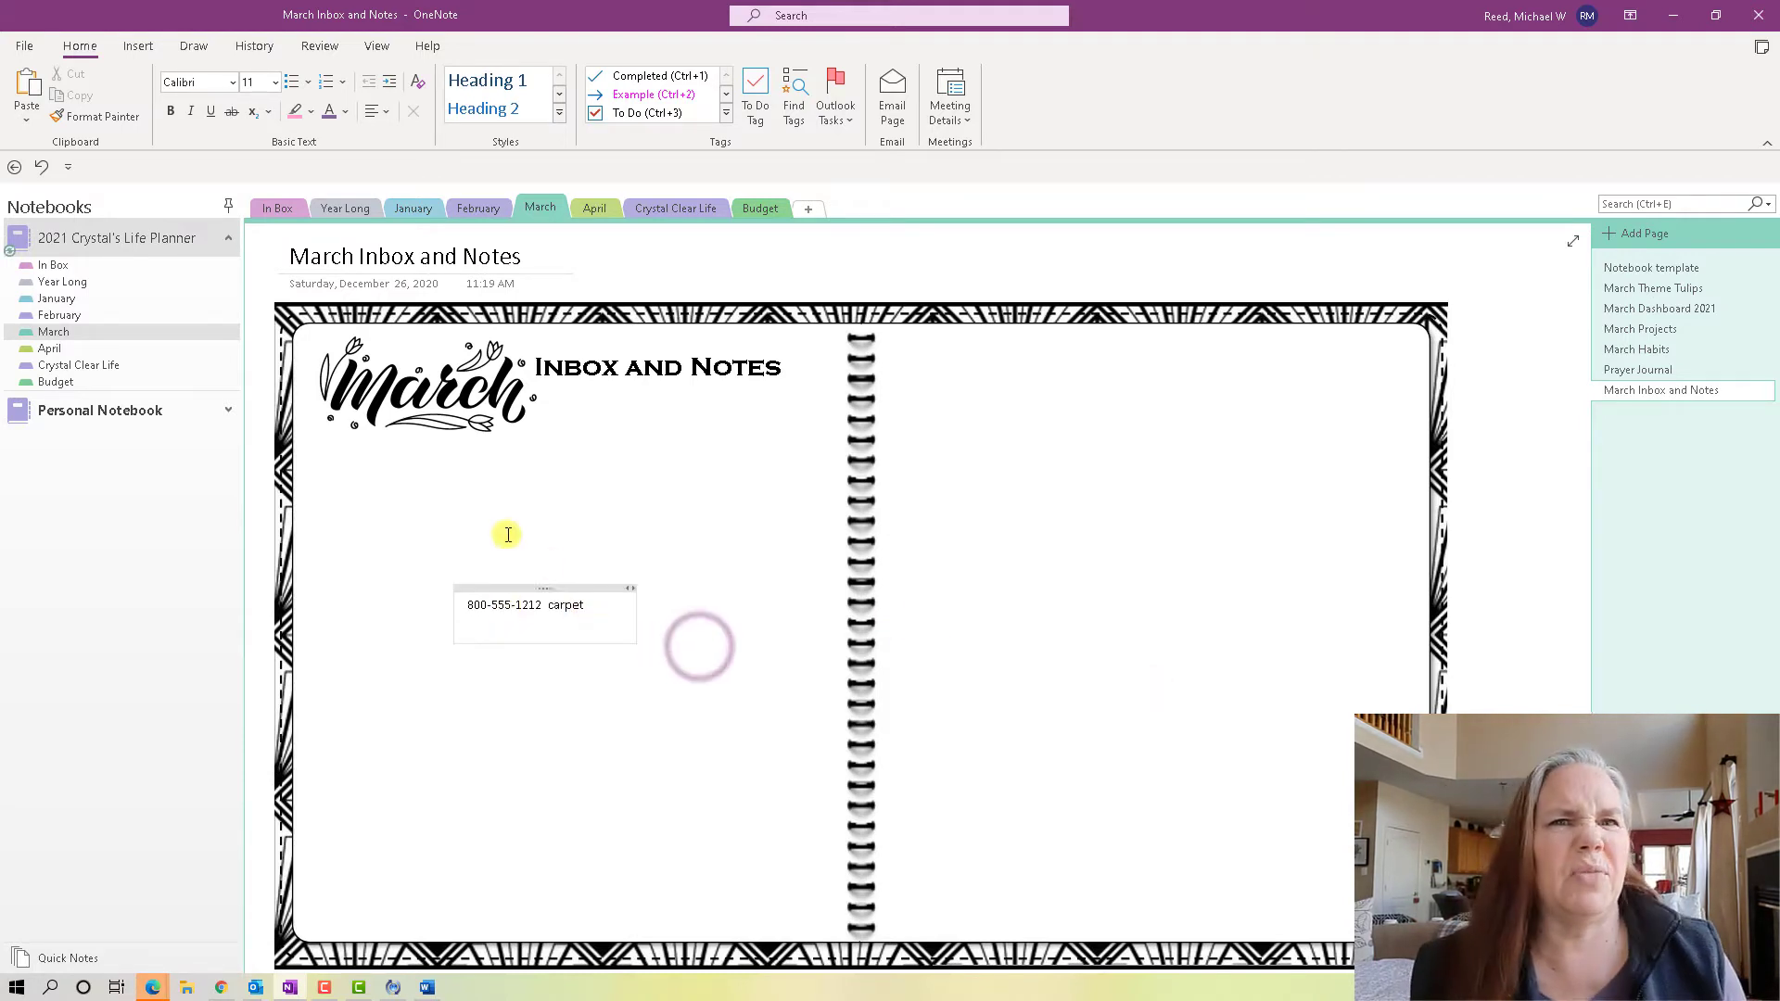
left_click(547, 590)
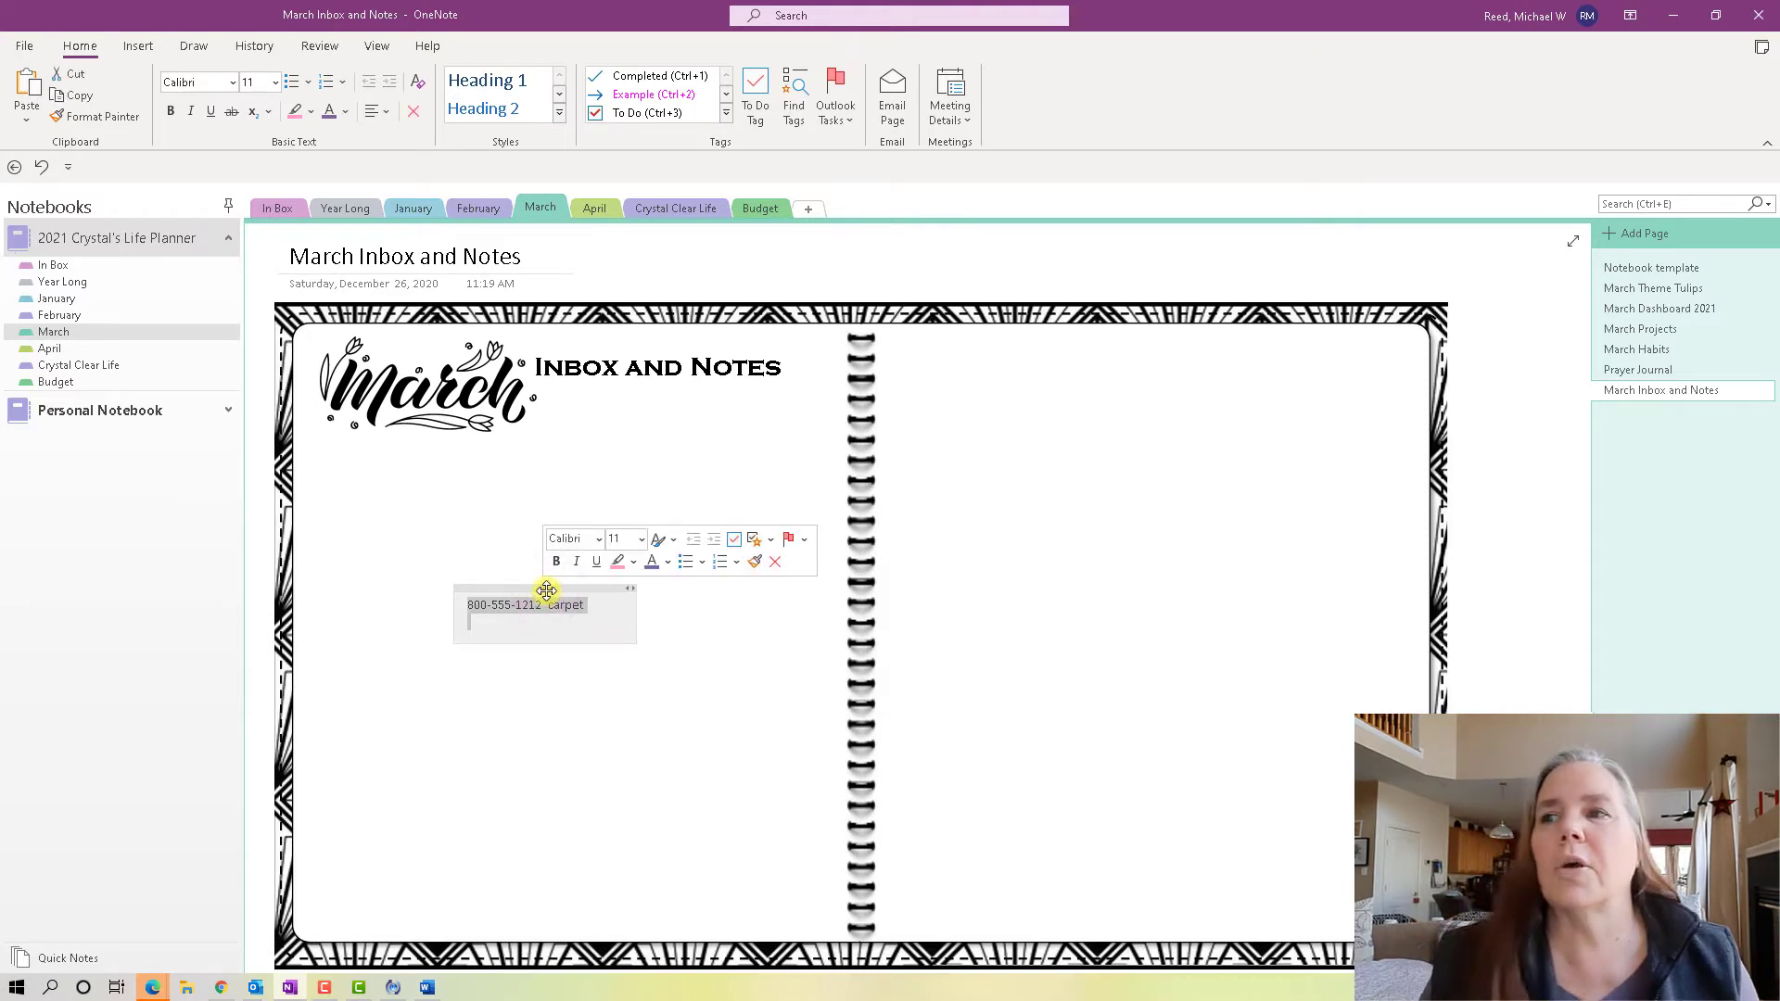
key("Delete")
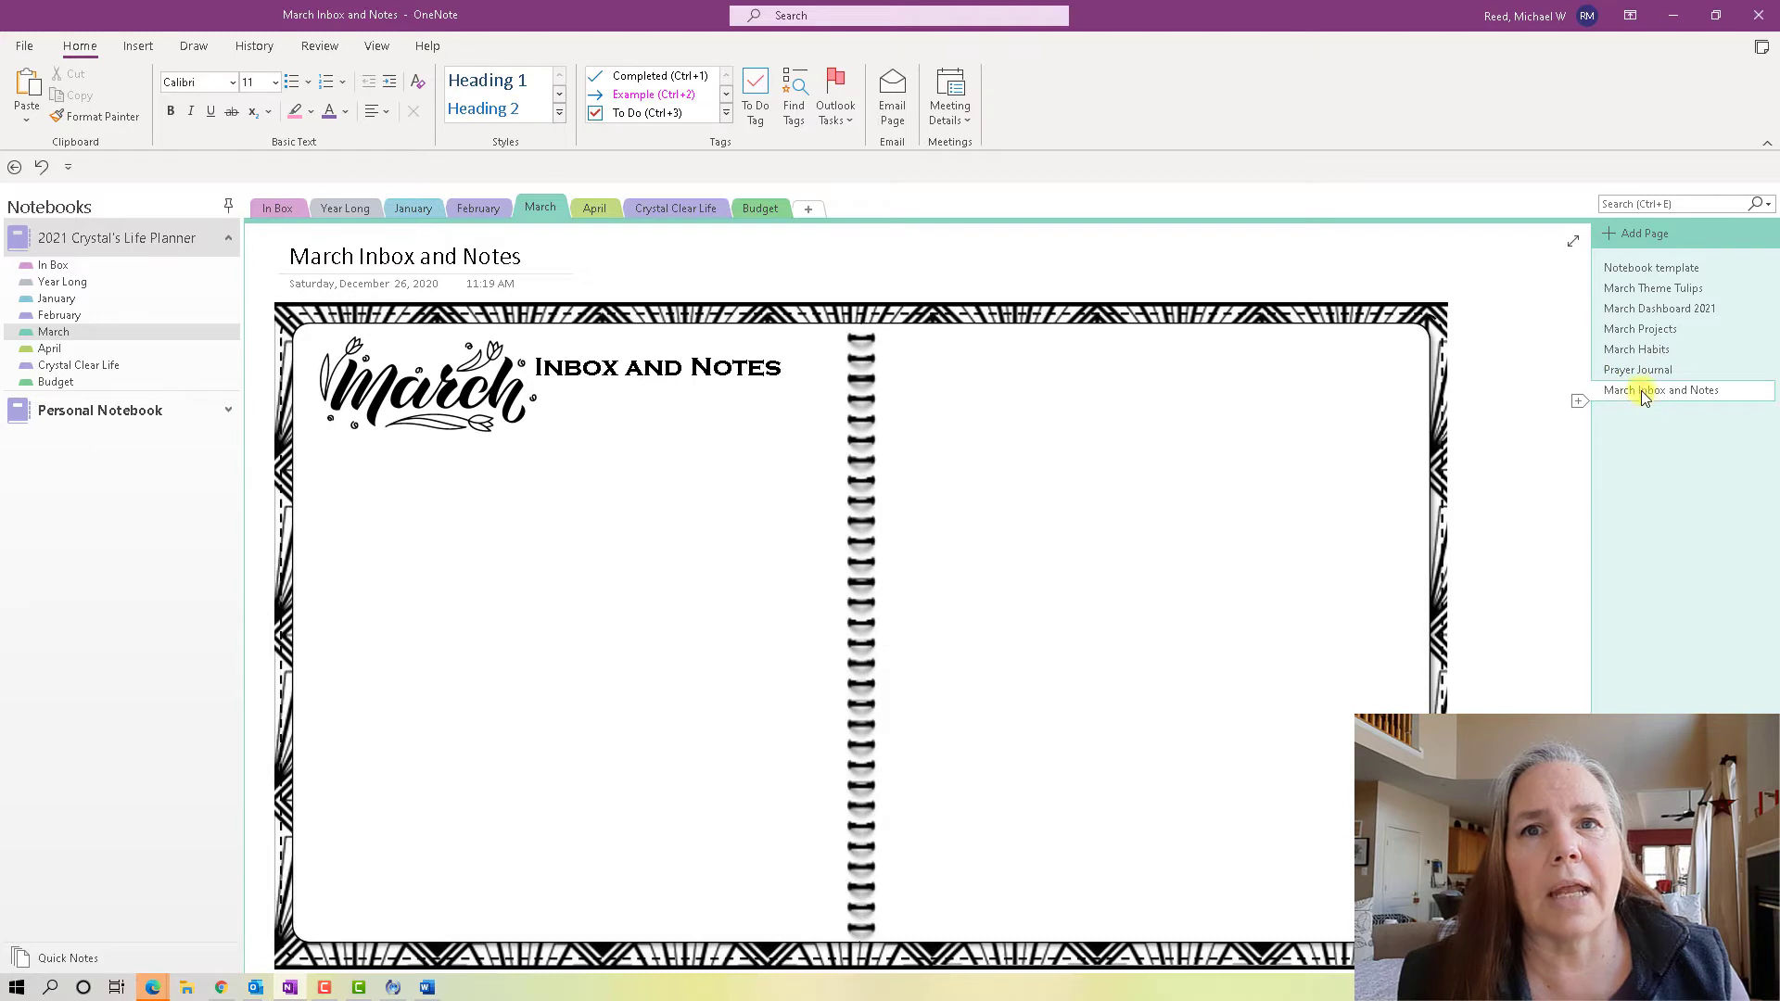
Reorder the March section's pages so March Inbox and Notes directly follows March Dashboard 2021, and check both pages.
left_click_drag(1644, 396, 1648, 326)
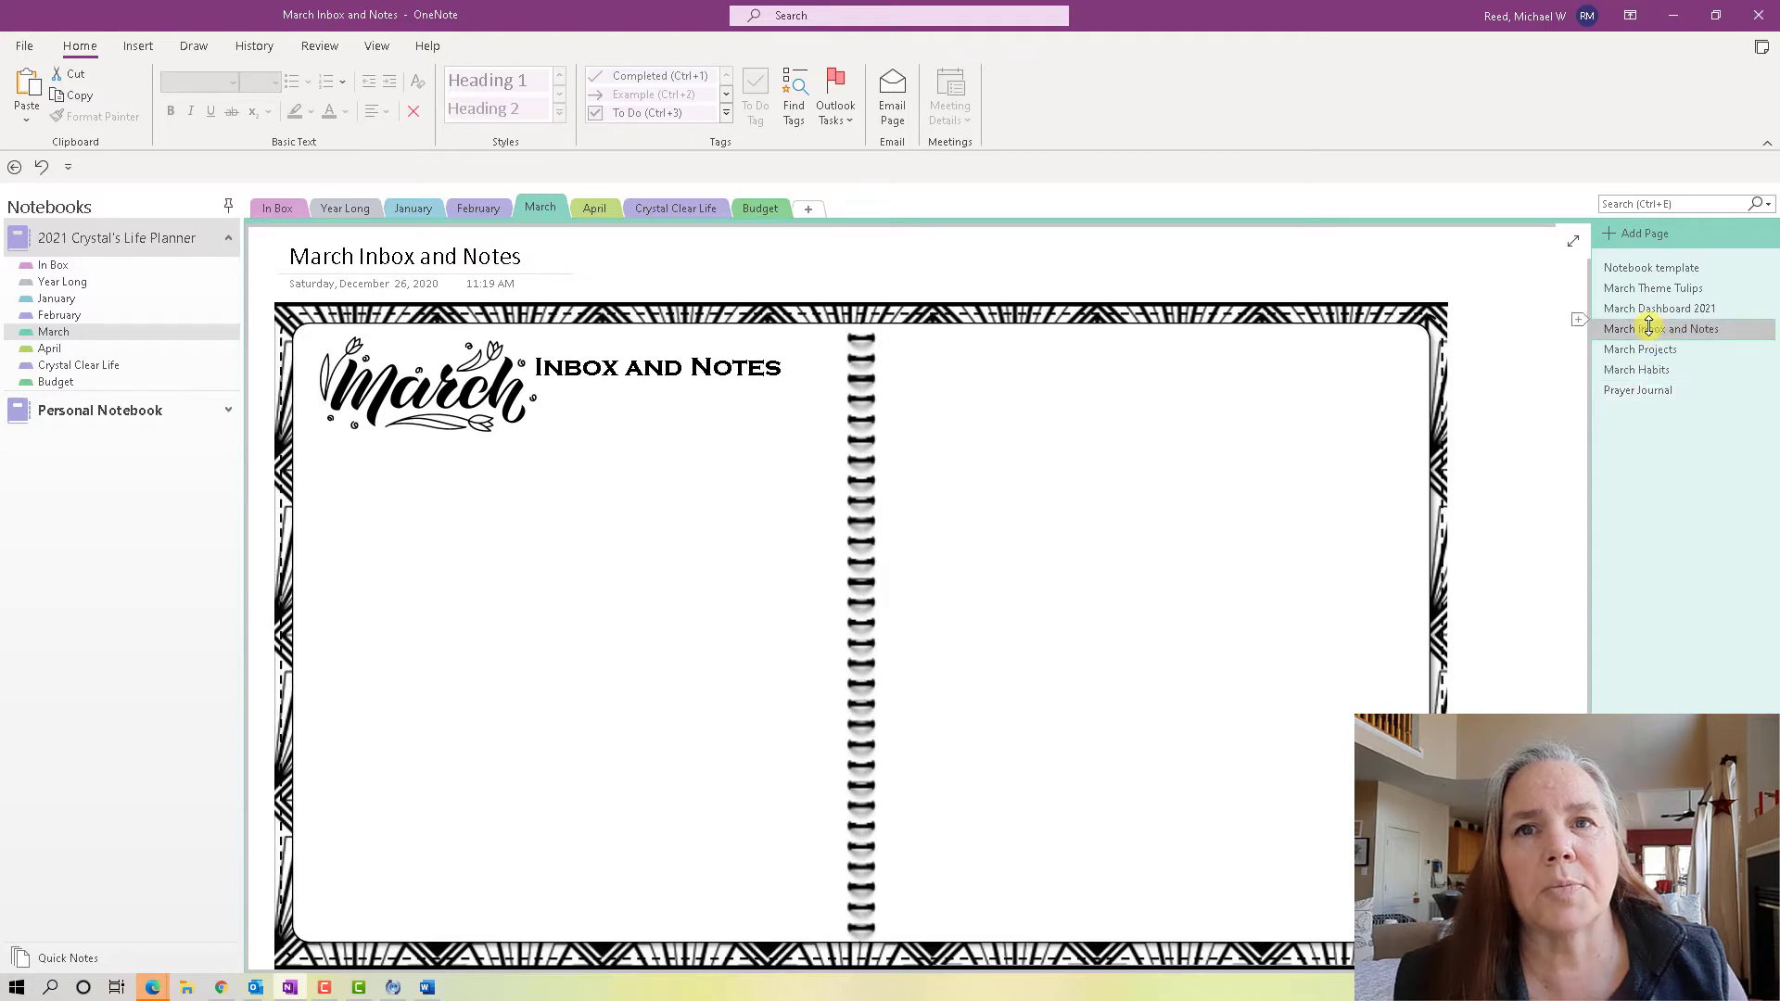
left_click(1652, 307)
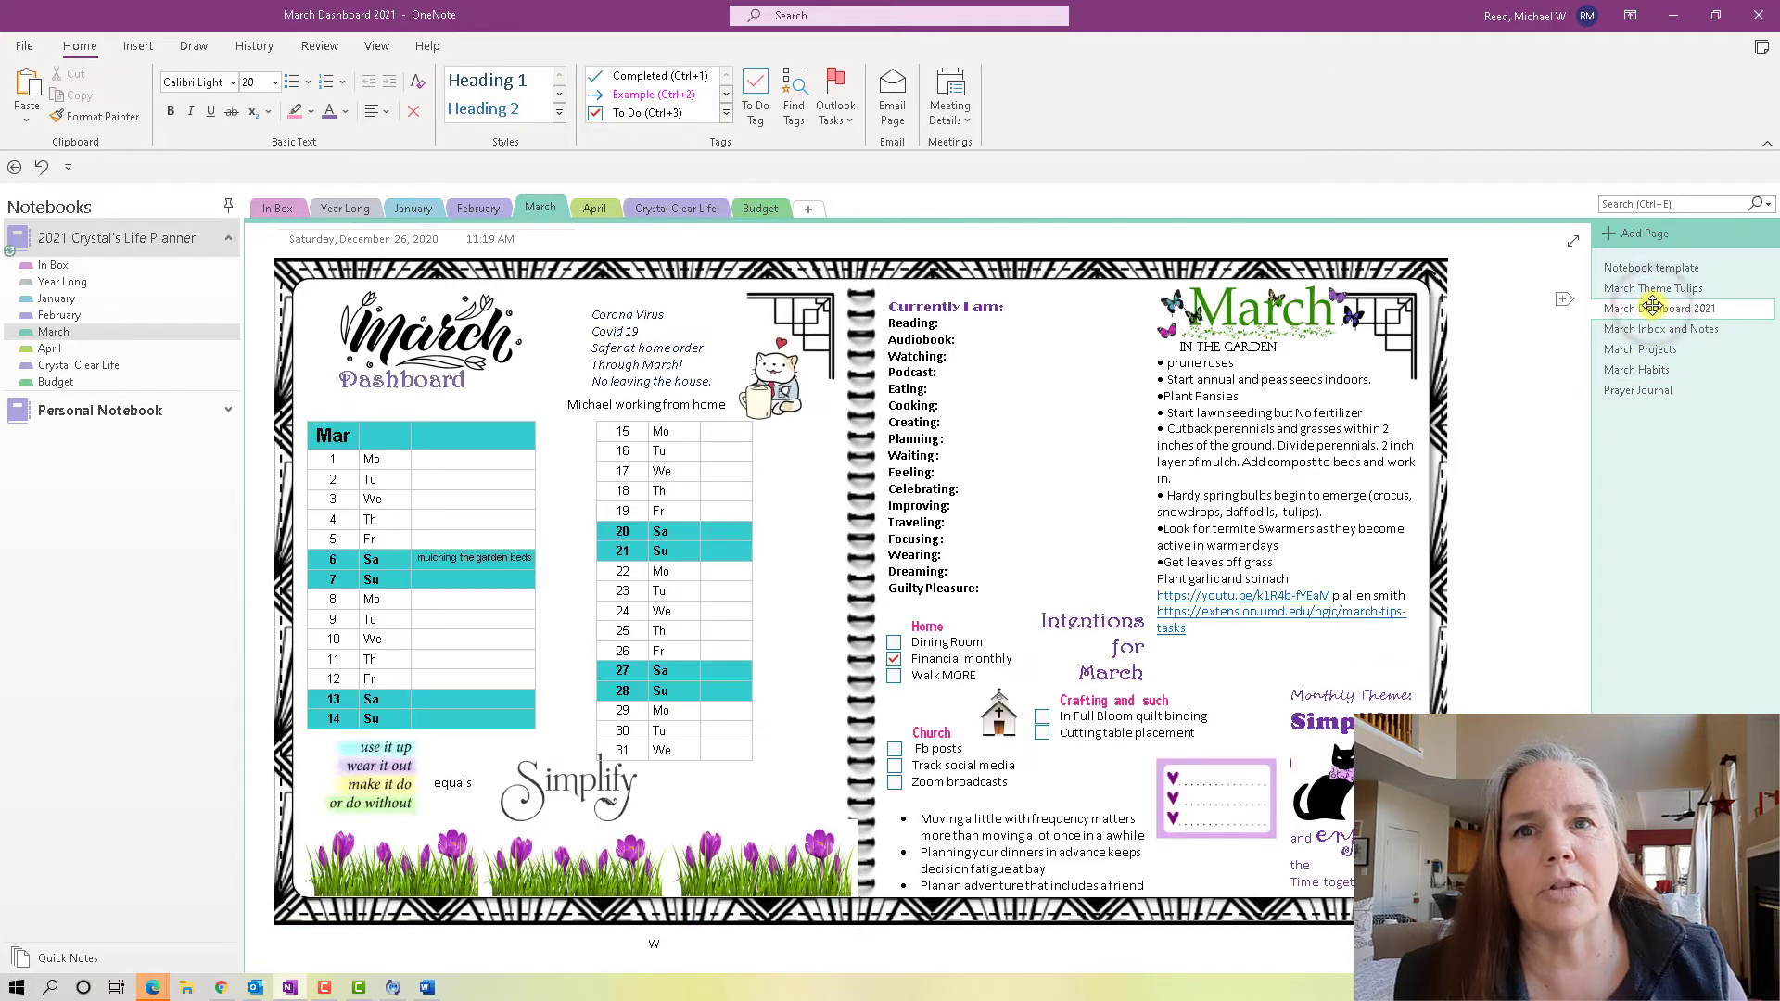
left_click(1653, 328)
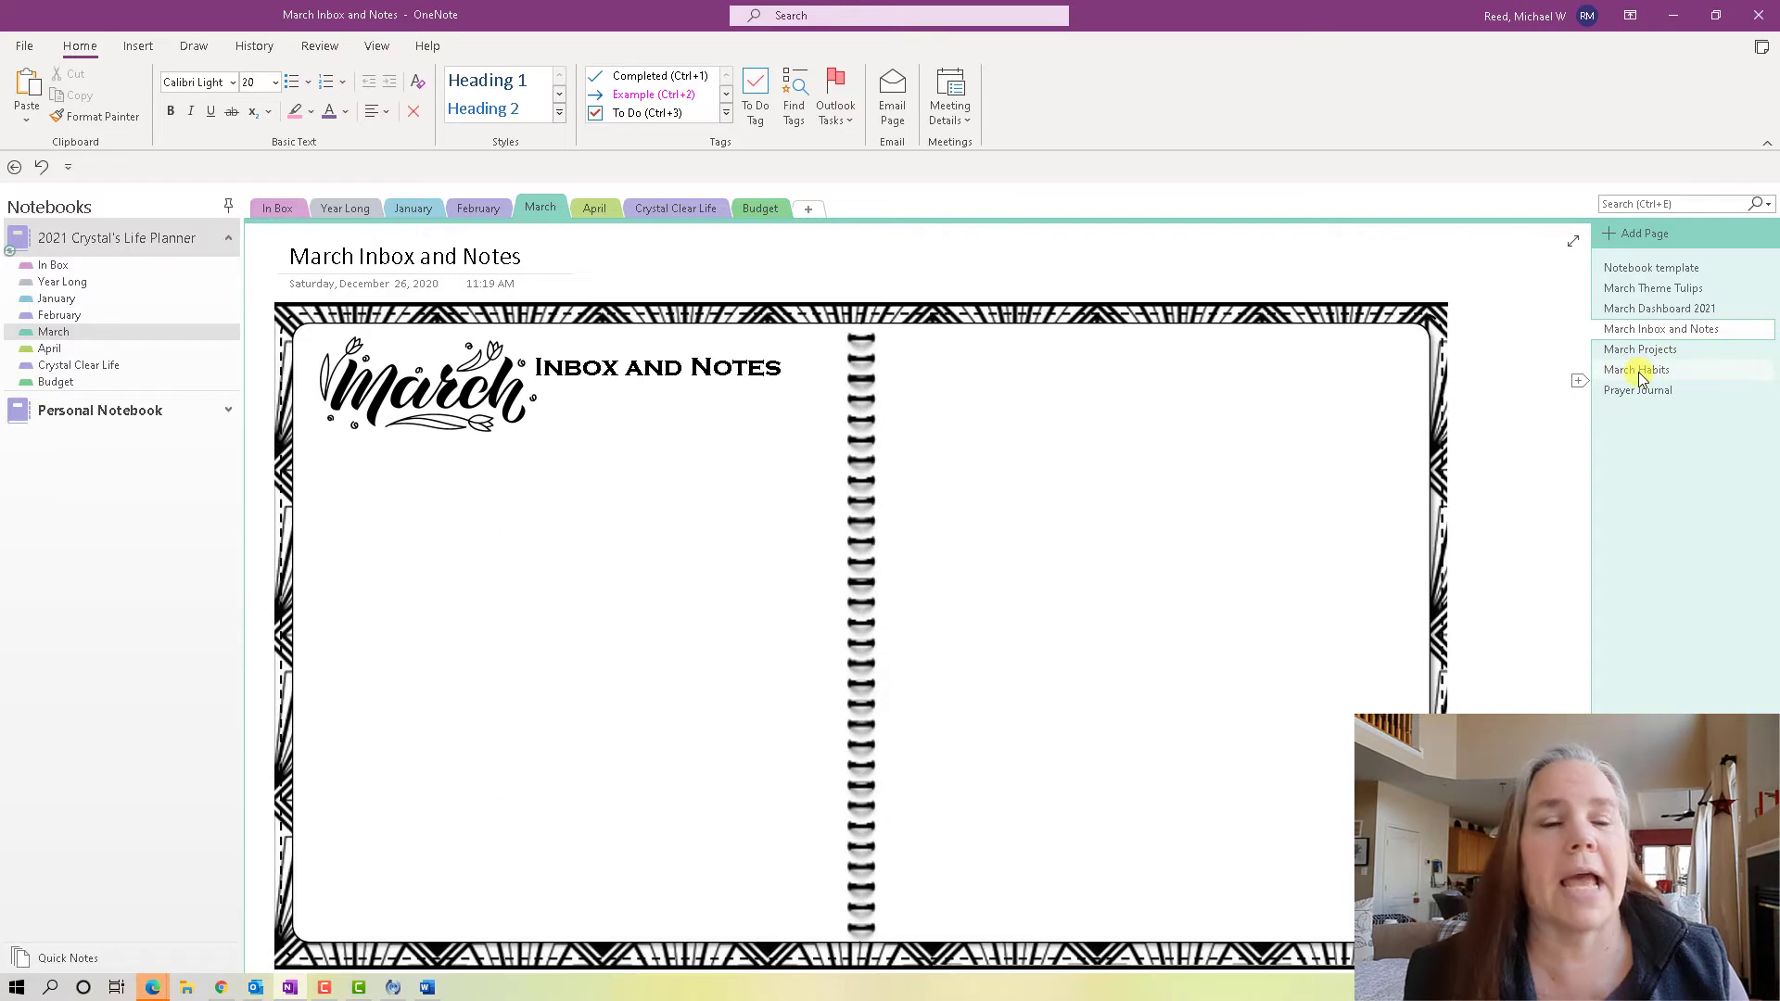
Look at the March Habits page, then look through the Templates page of the Personal Notebook for a daily habit tracker.
left_click(1637, 370)
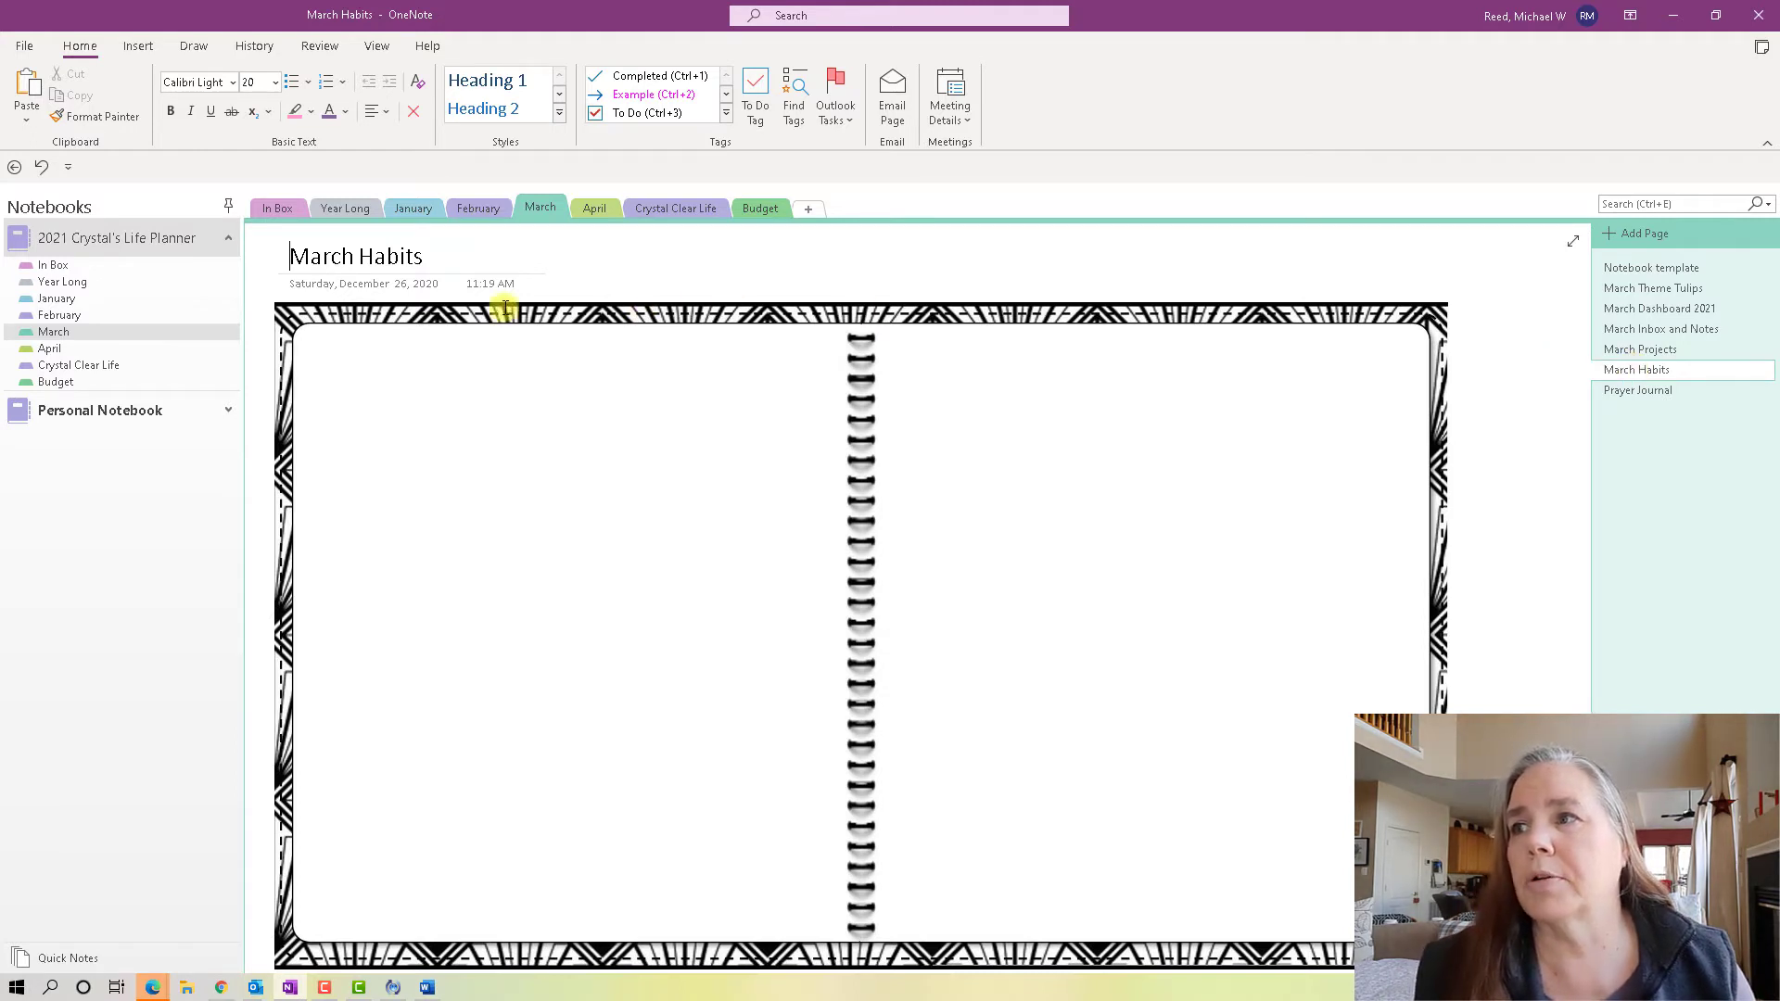
left_click(97, 413)
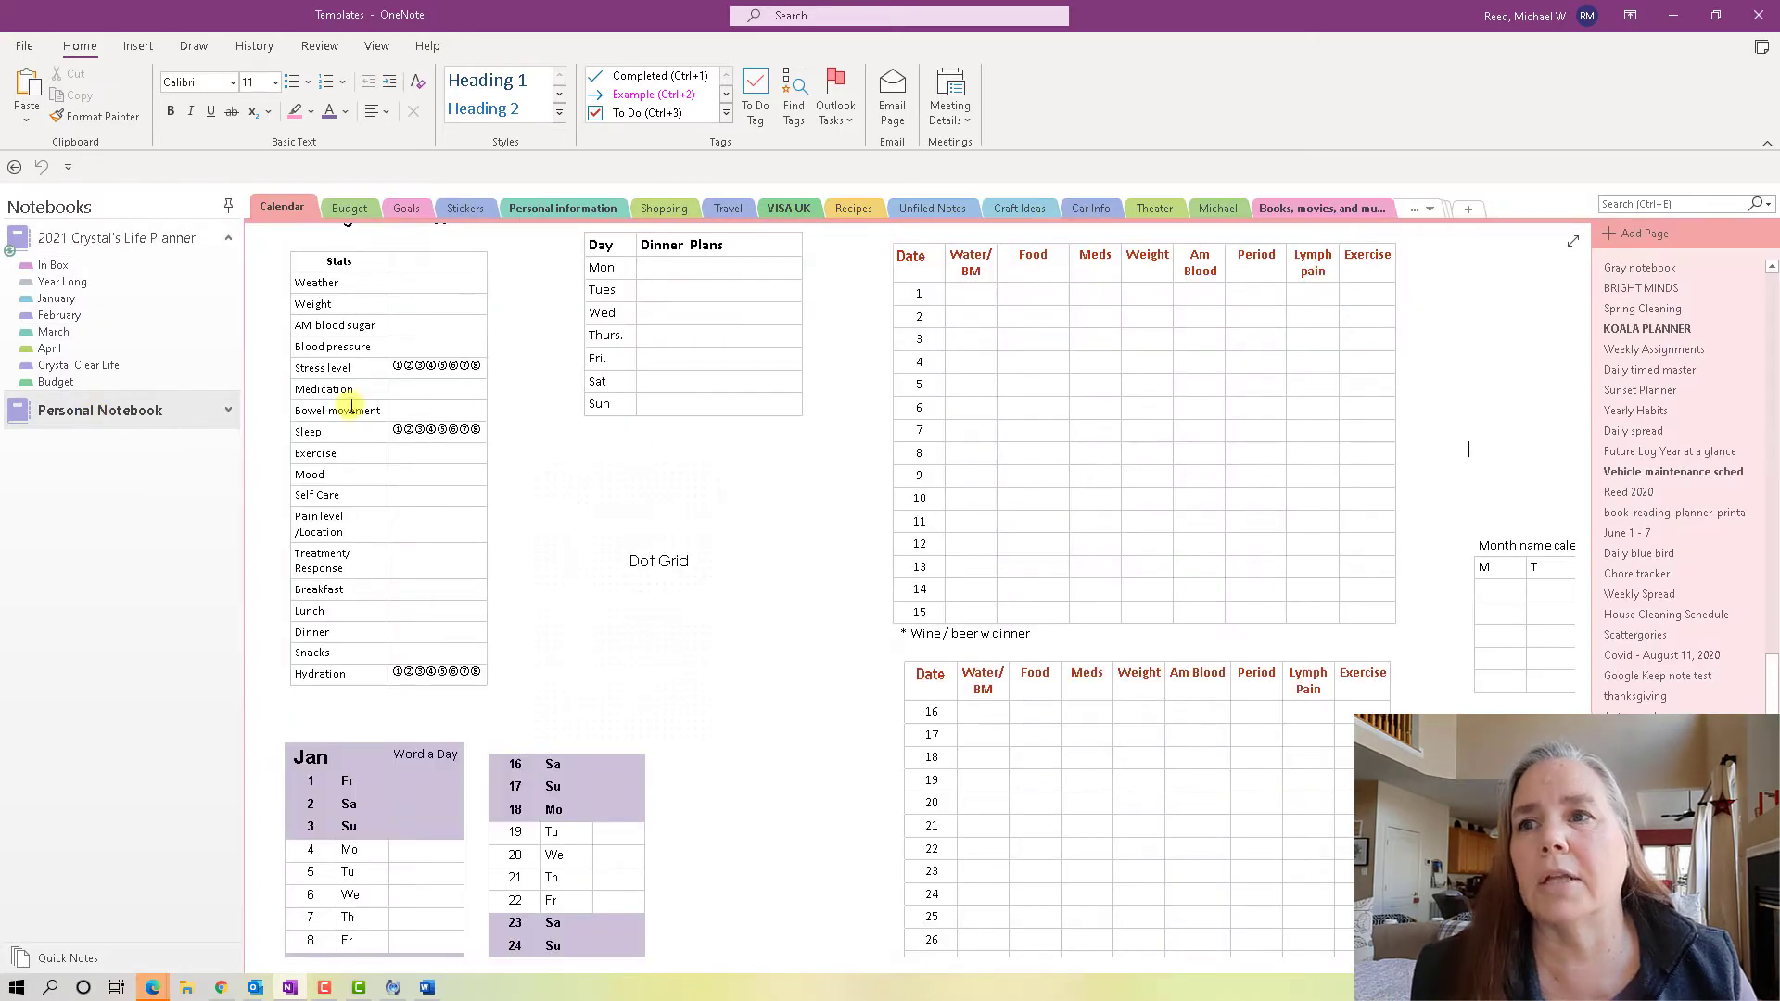
scroll(562, 395, "up", 8)
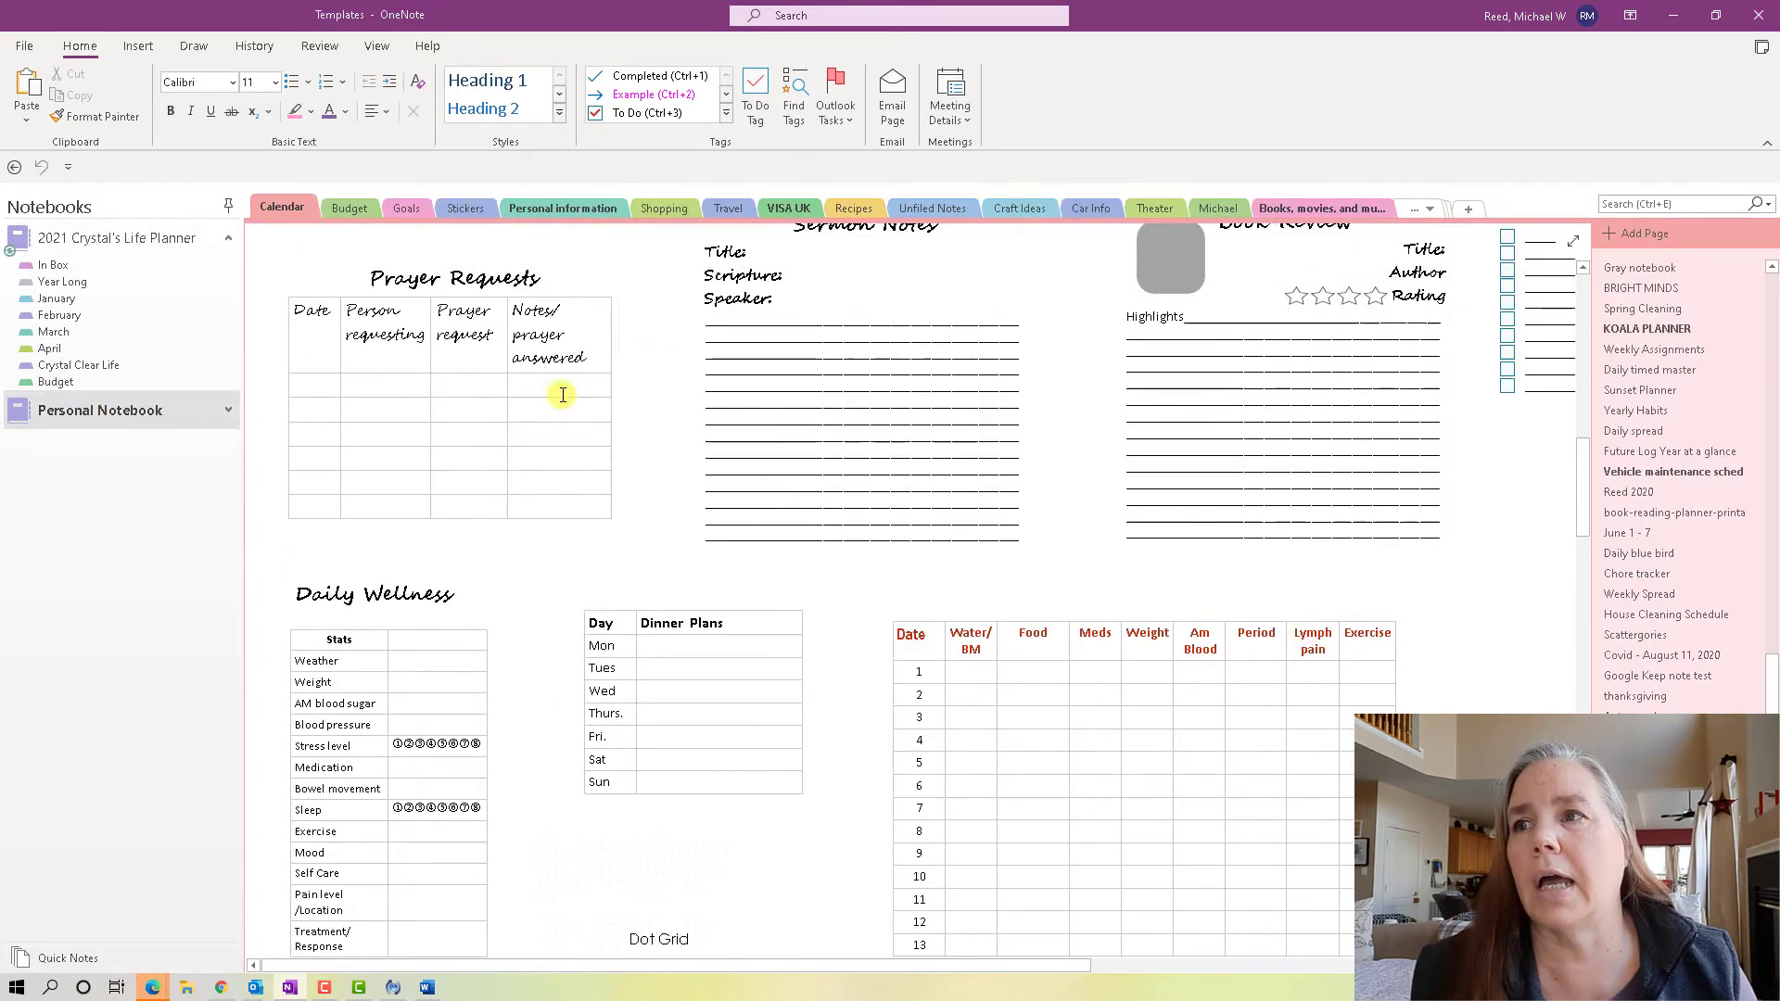
scroll(562, 395, "up", 8)
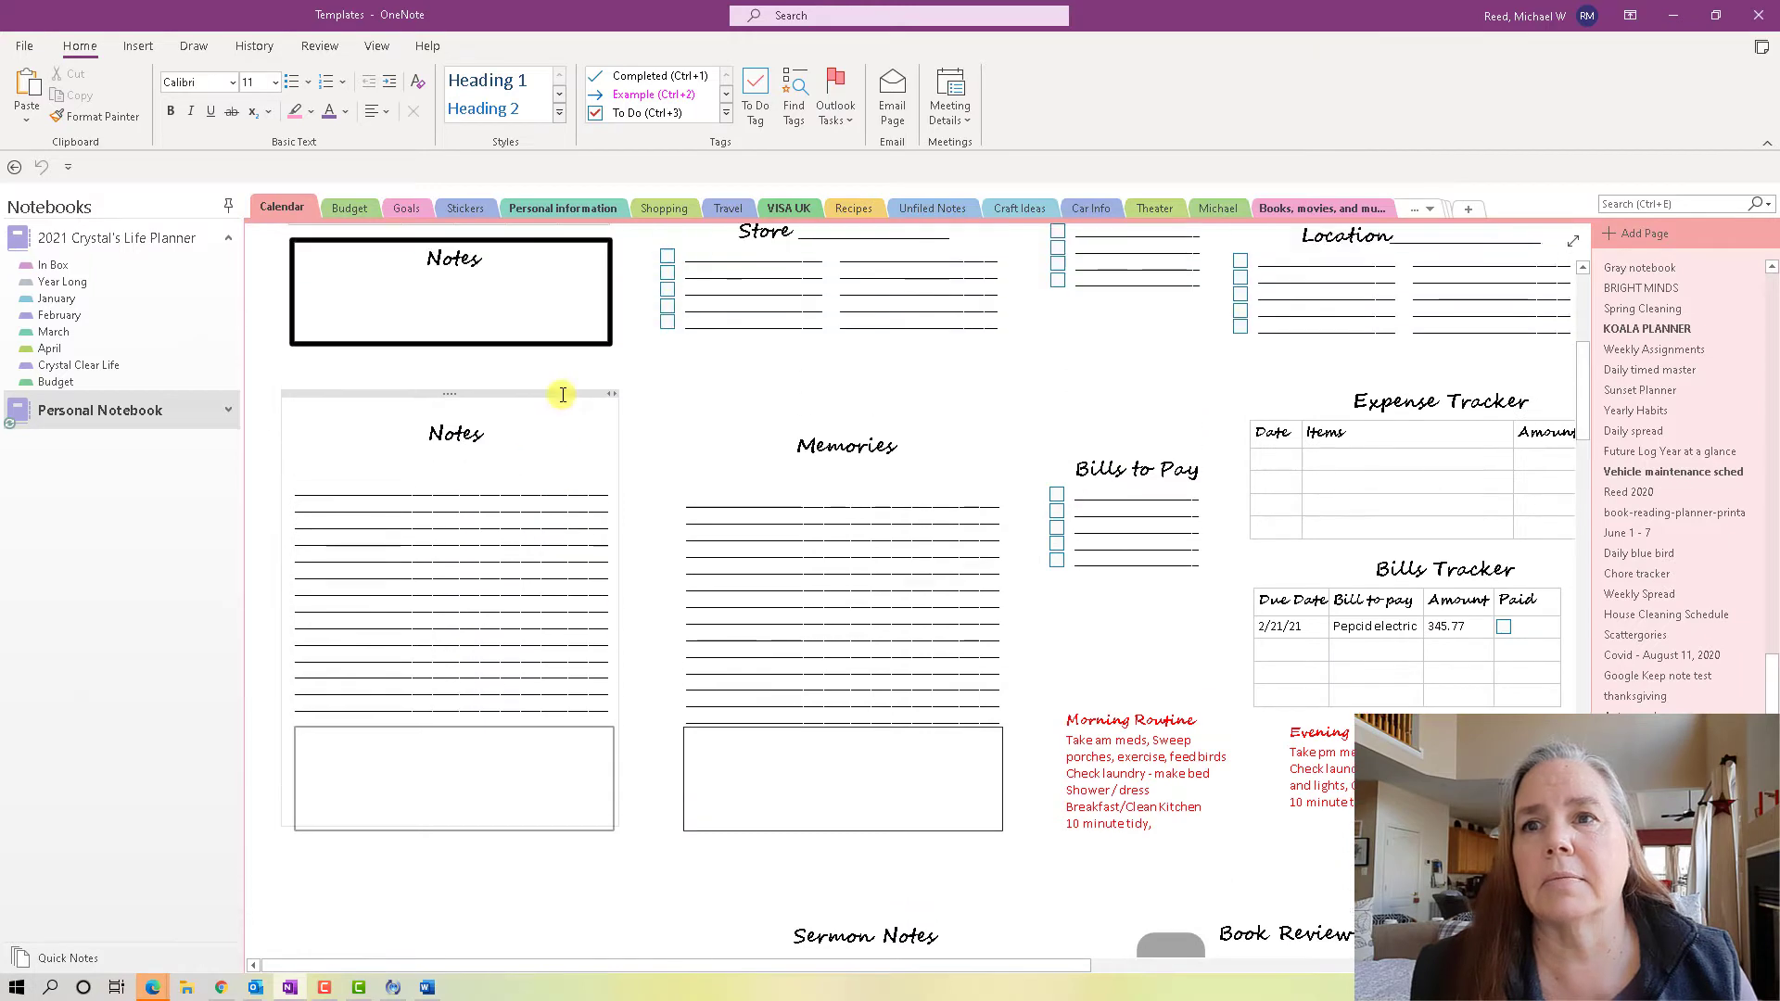
scroll(562, 395, "down", 8)
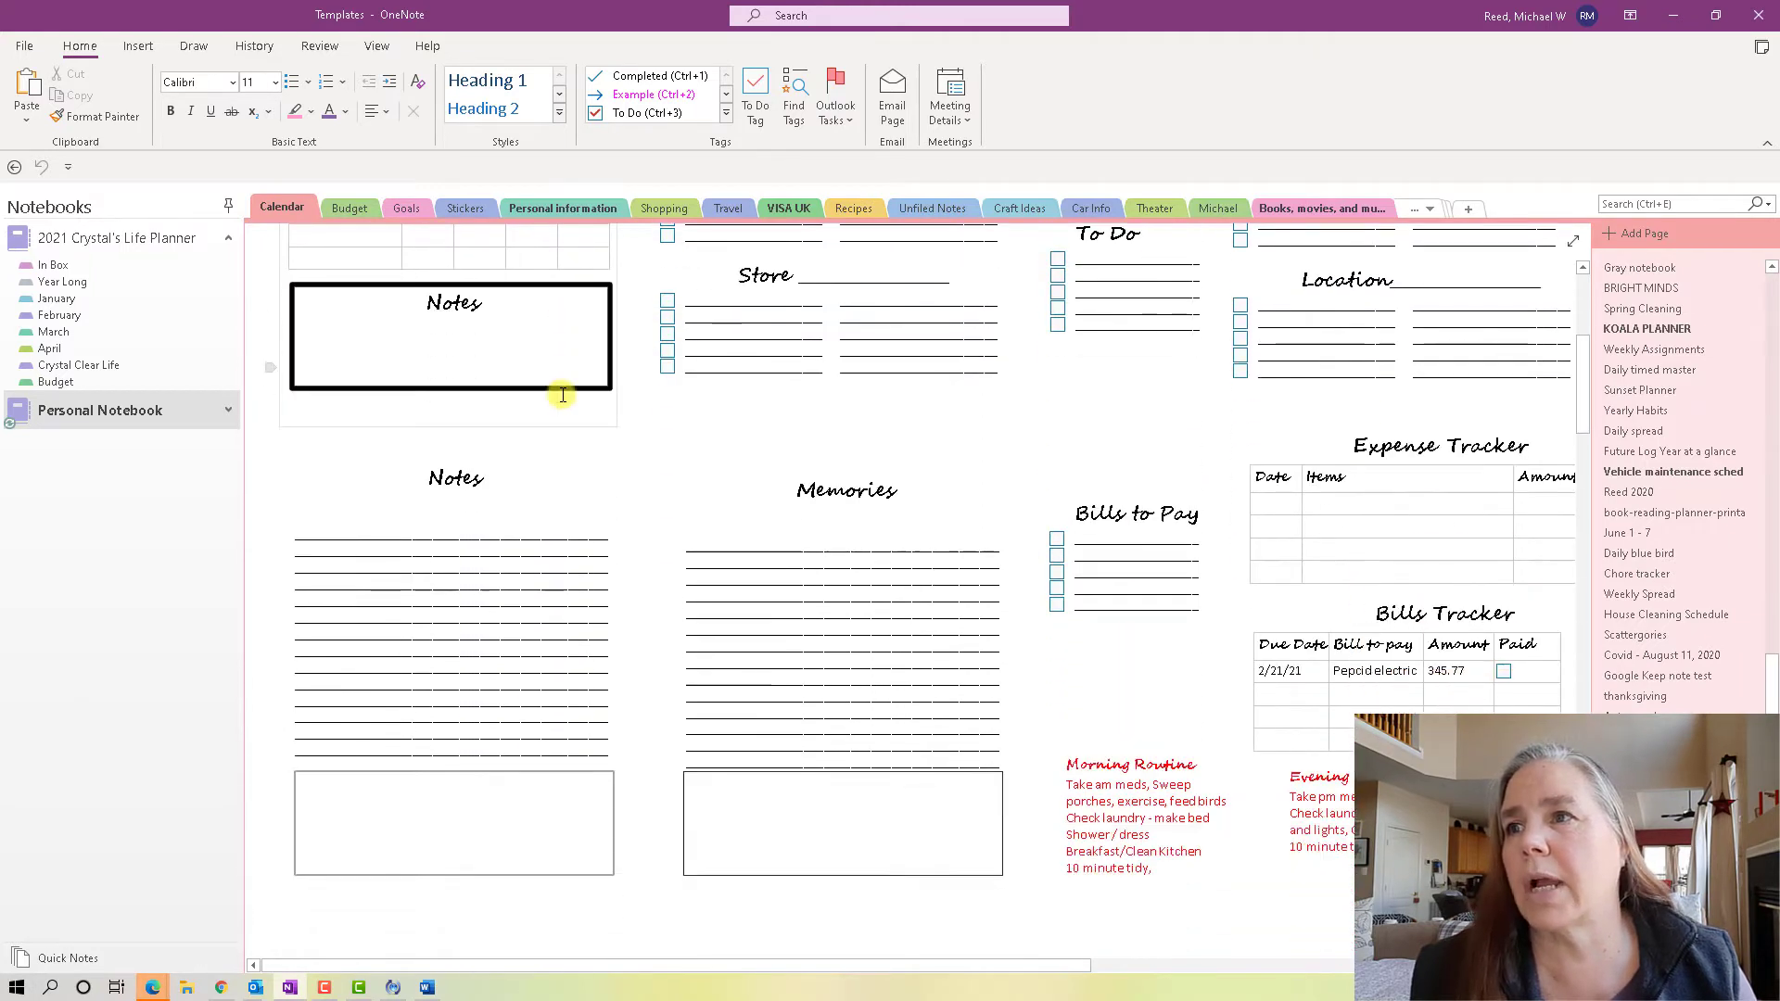
scroll(562, 395, "down", 5)
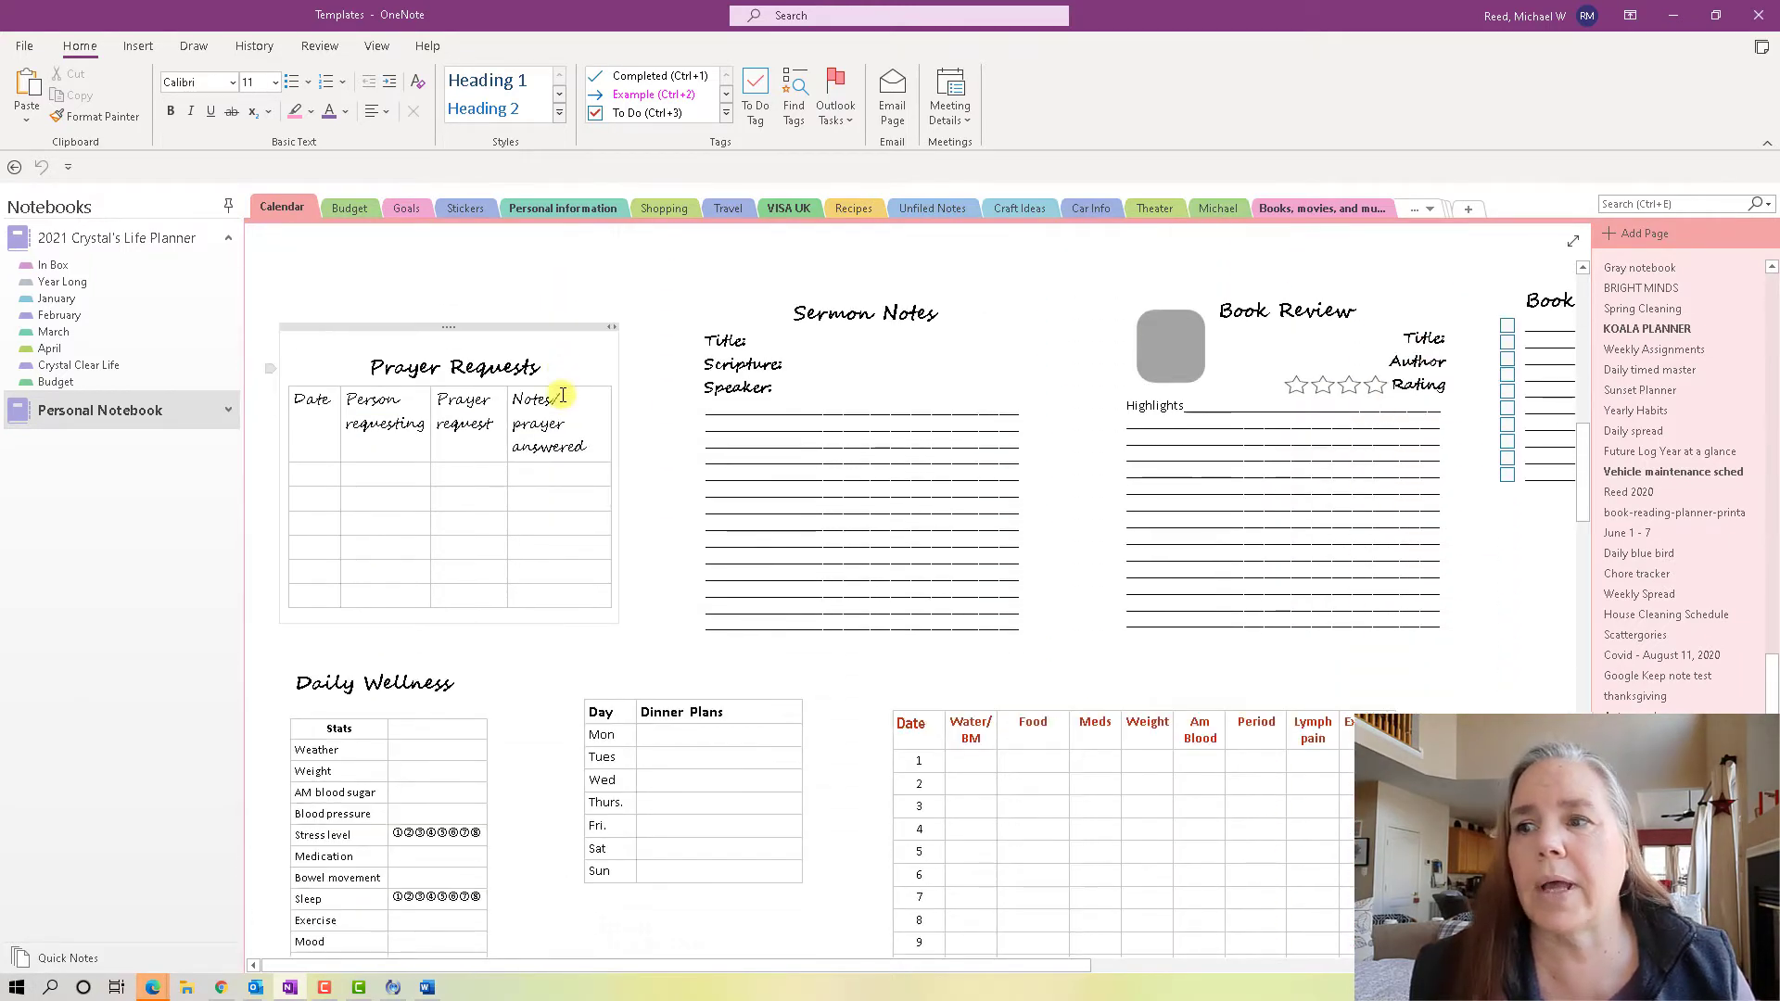
scroll(563, 395, "down", 3)
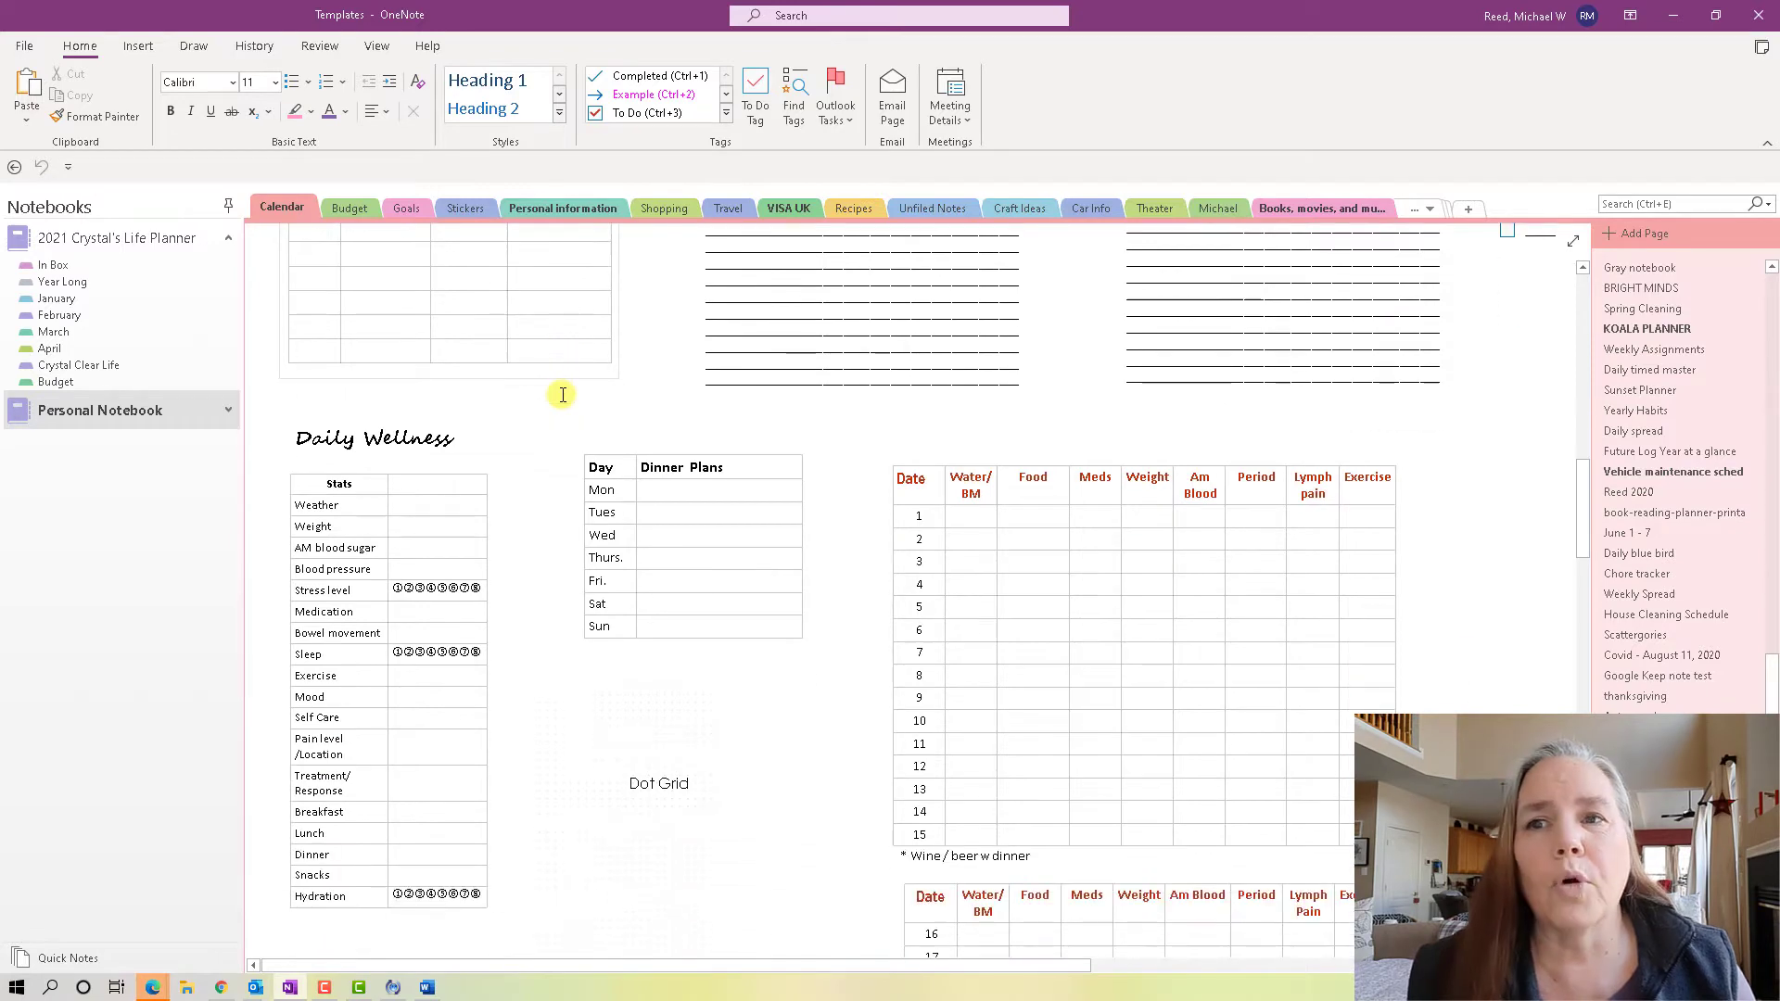
scroll(562, 395, "down", 5)
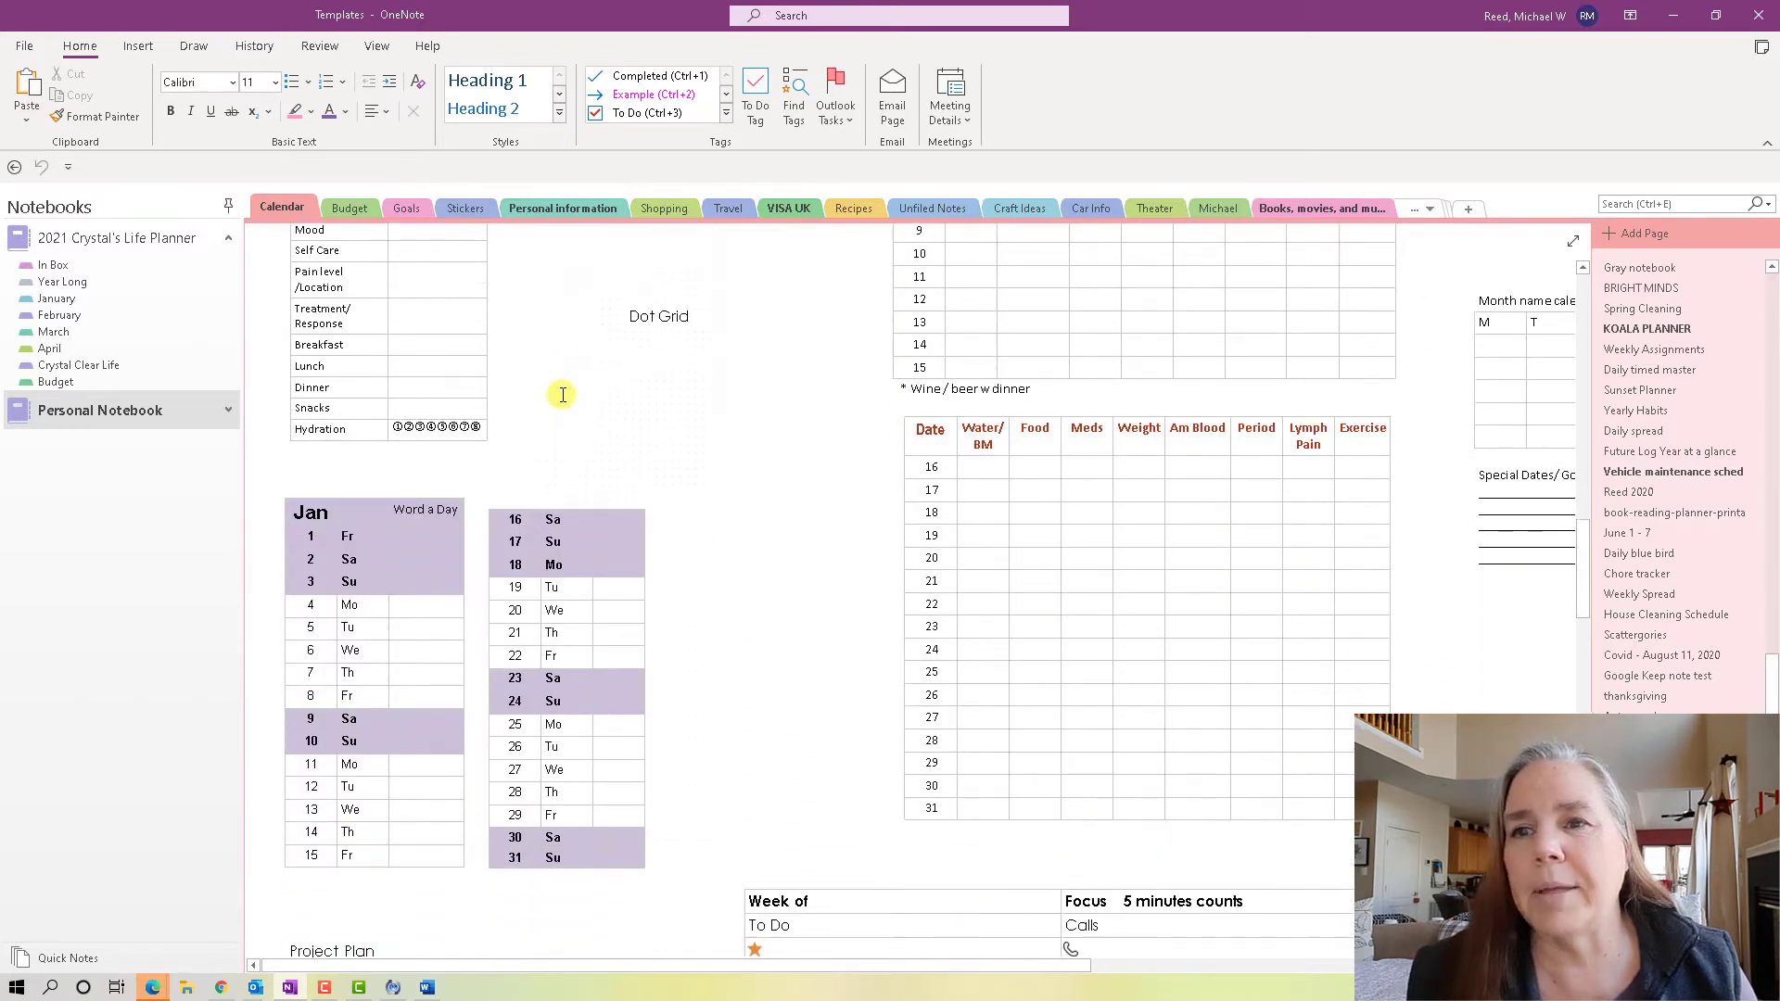
scroll(563, 395, "down", 2)
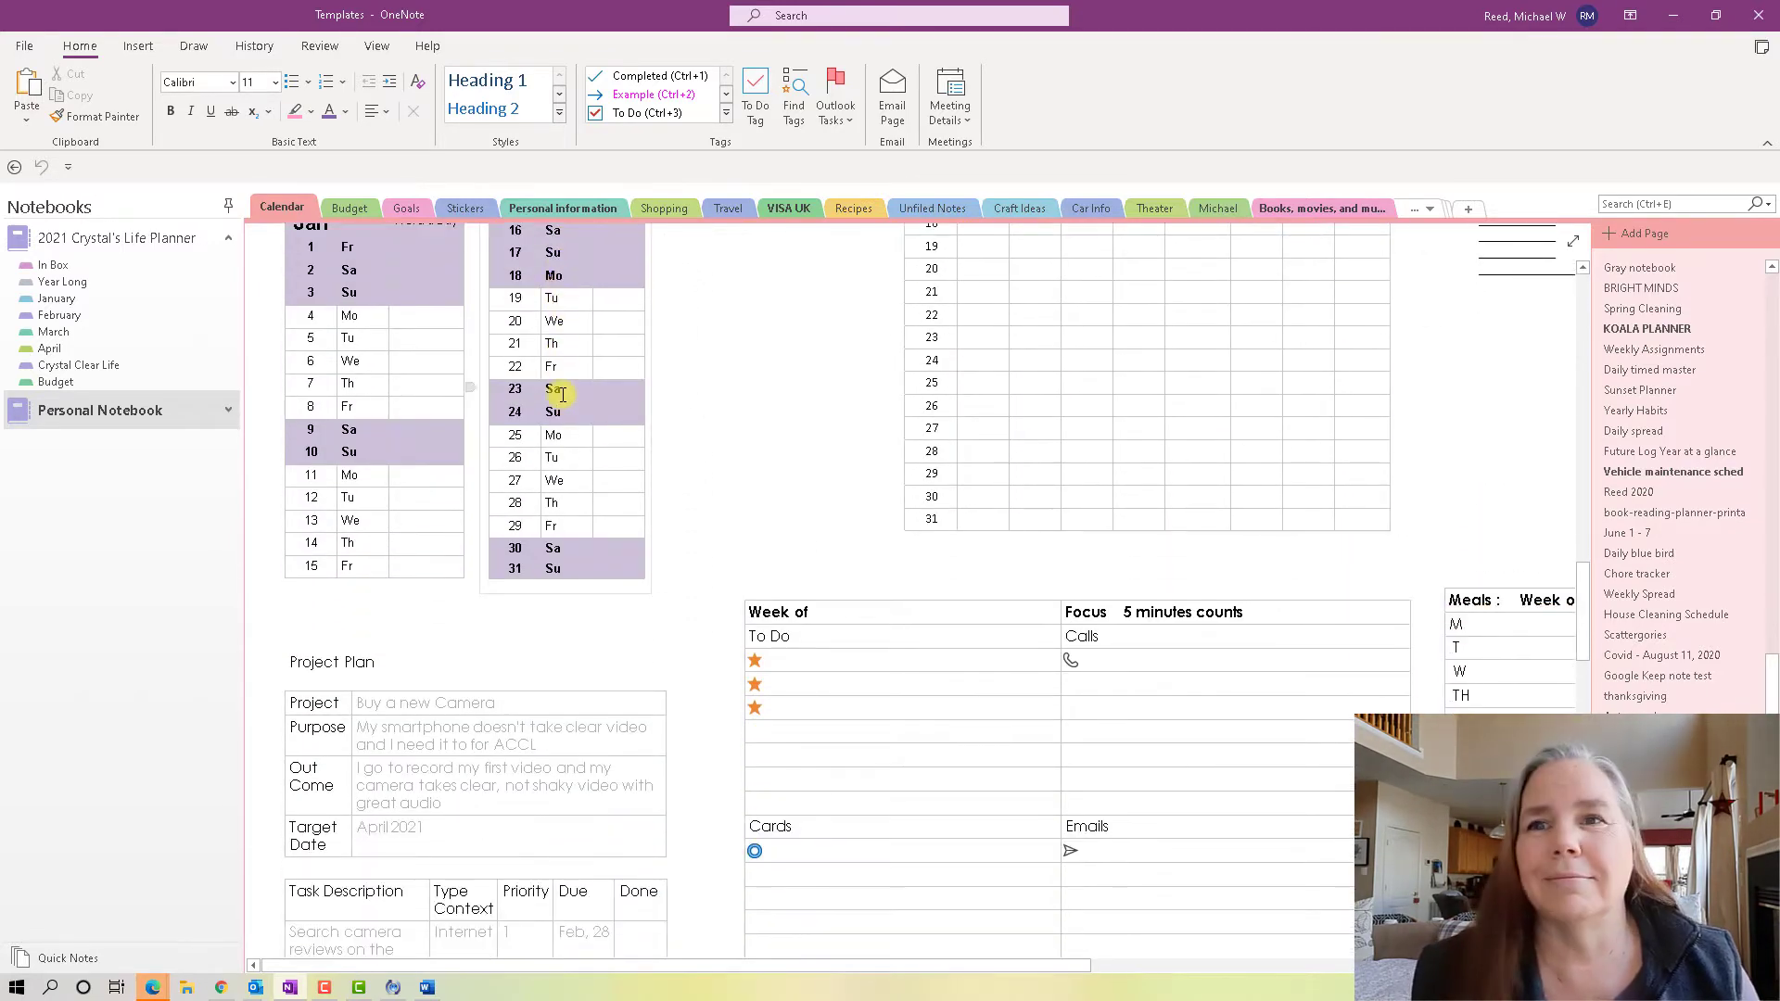
scroll(563, 395, "up", 2)
scroll(563, 395, "up", 5)
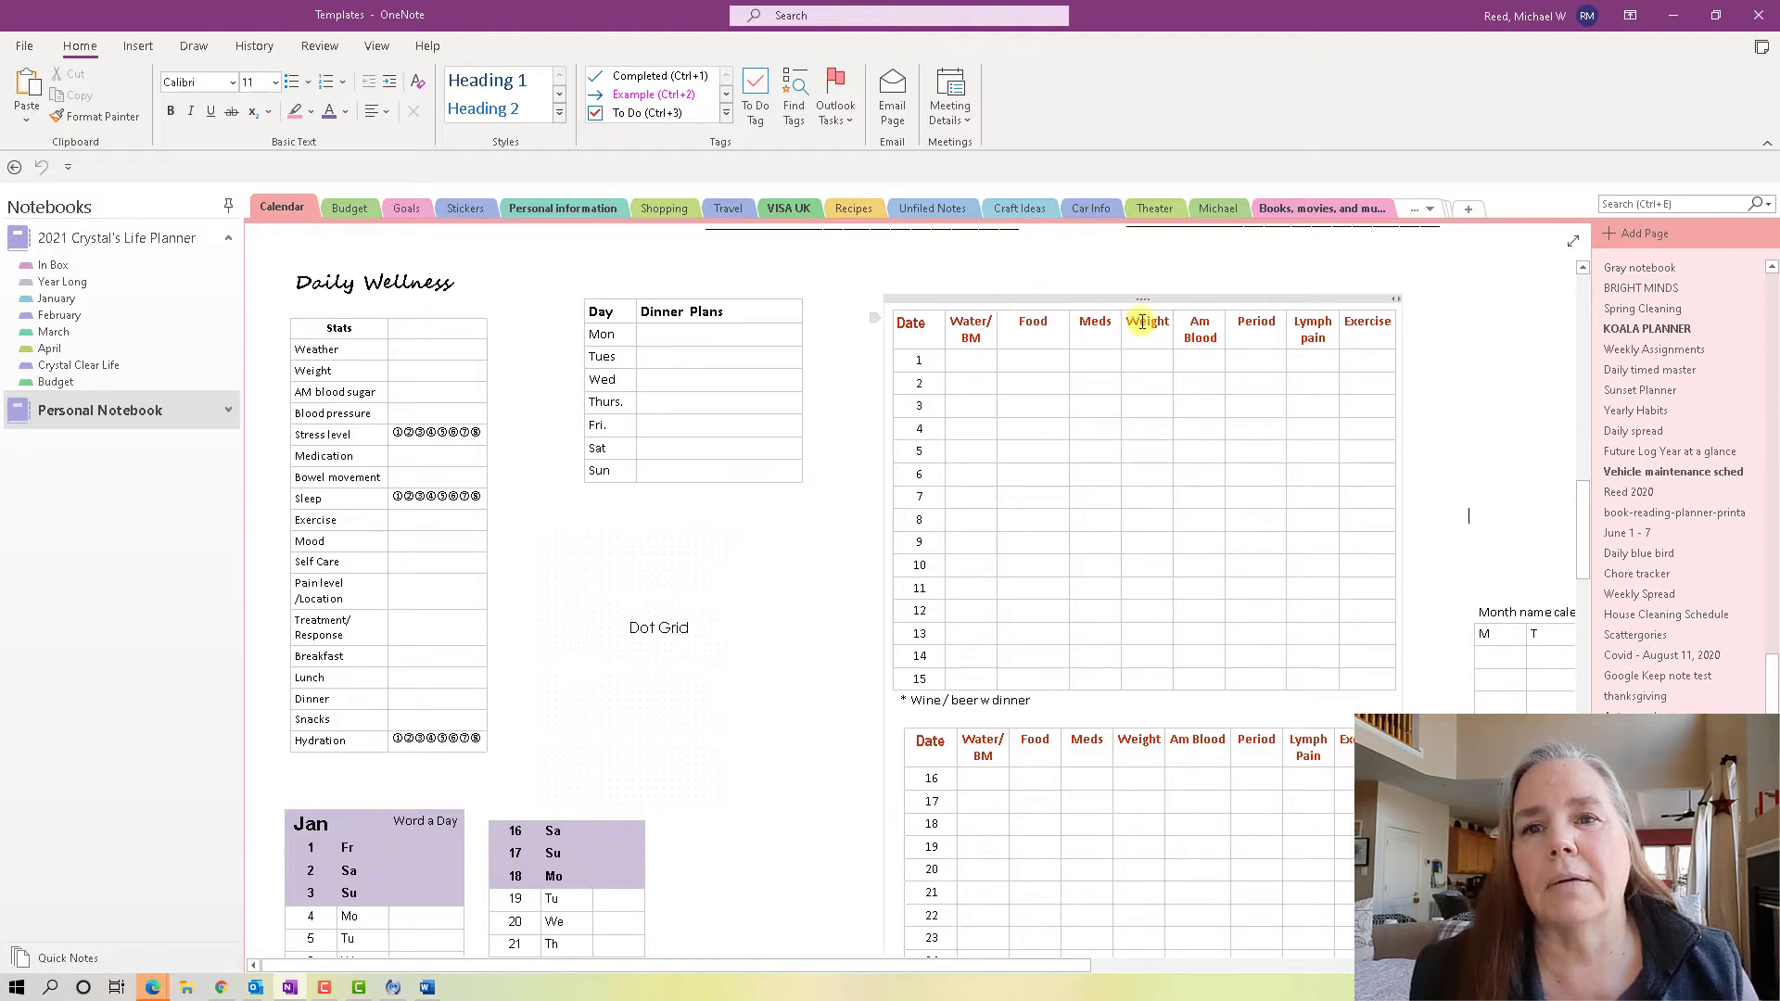
Copy the whole daily health tracker with its 1–15 and 16–31 date tables from the Templates page.
left_click(1136, 298)
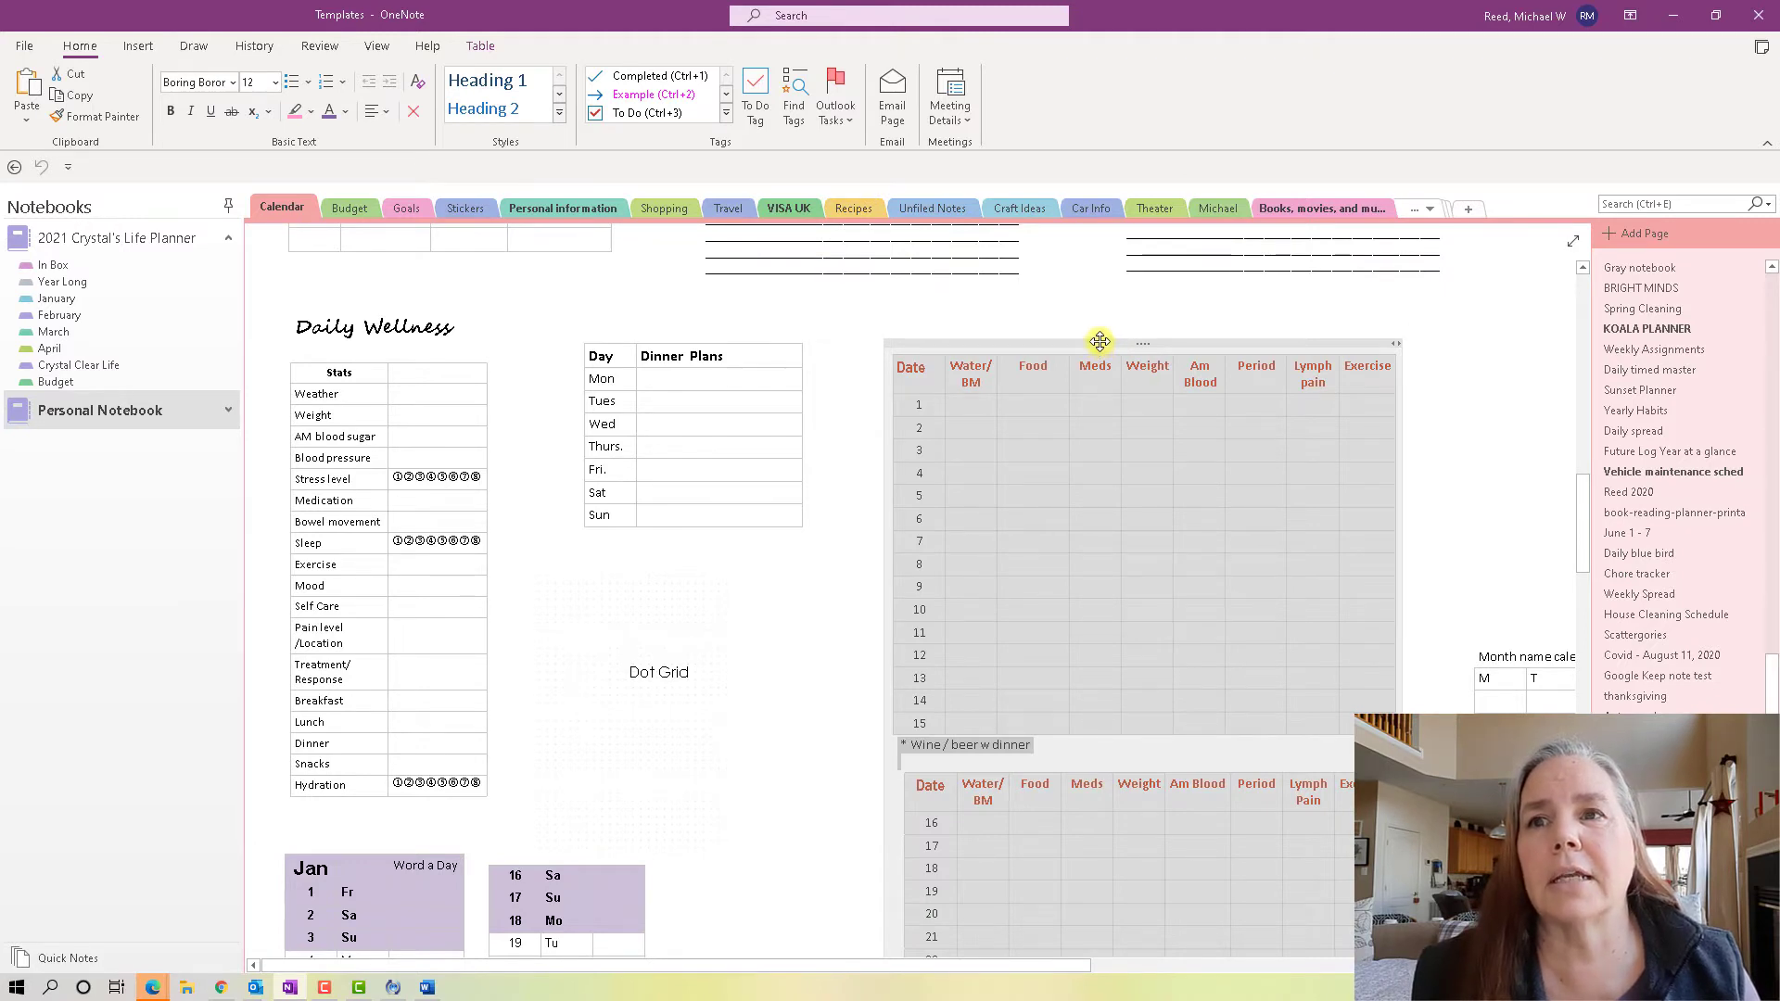
left_click(1100, 341)
left_click(1099, 341)
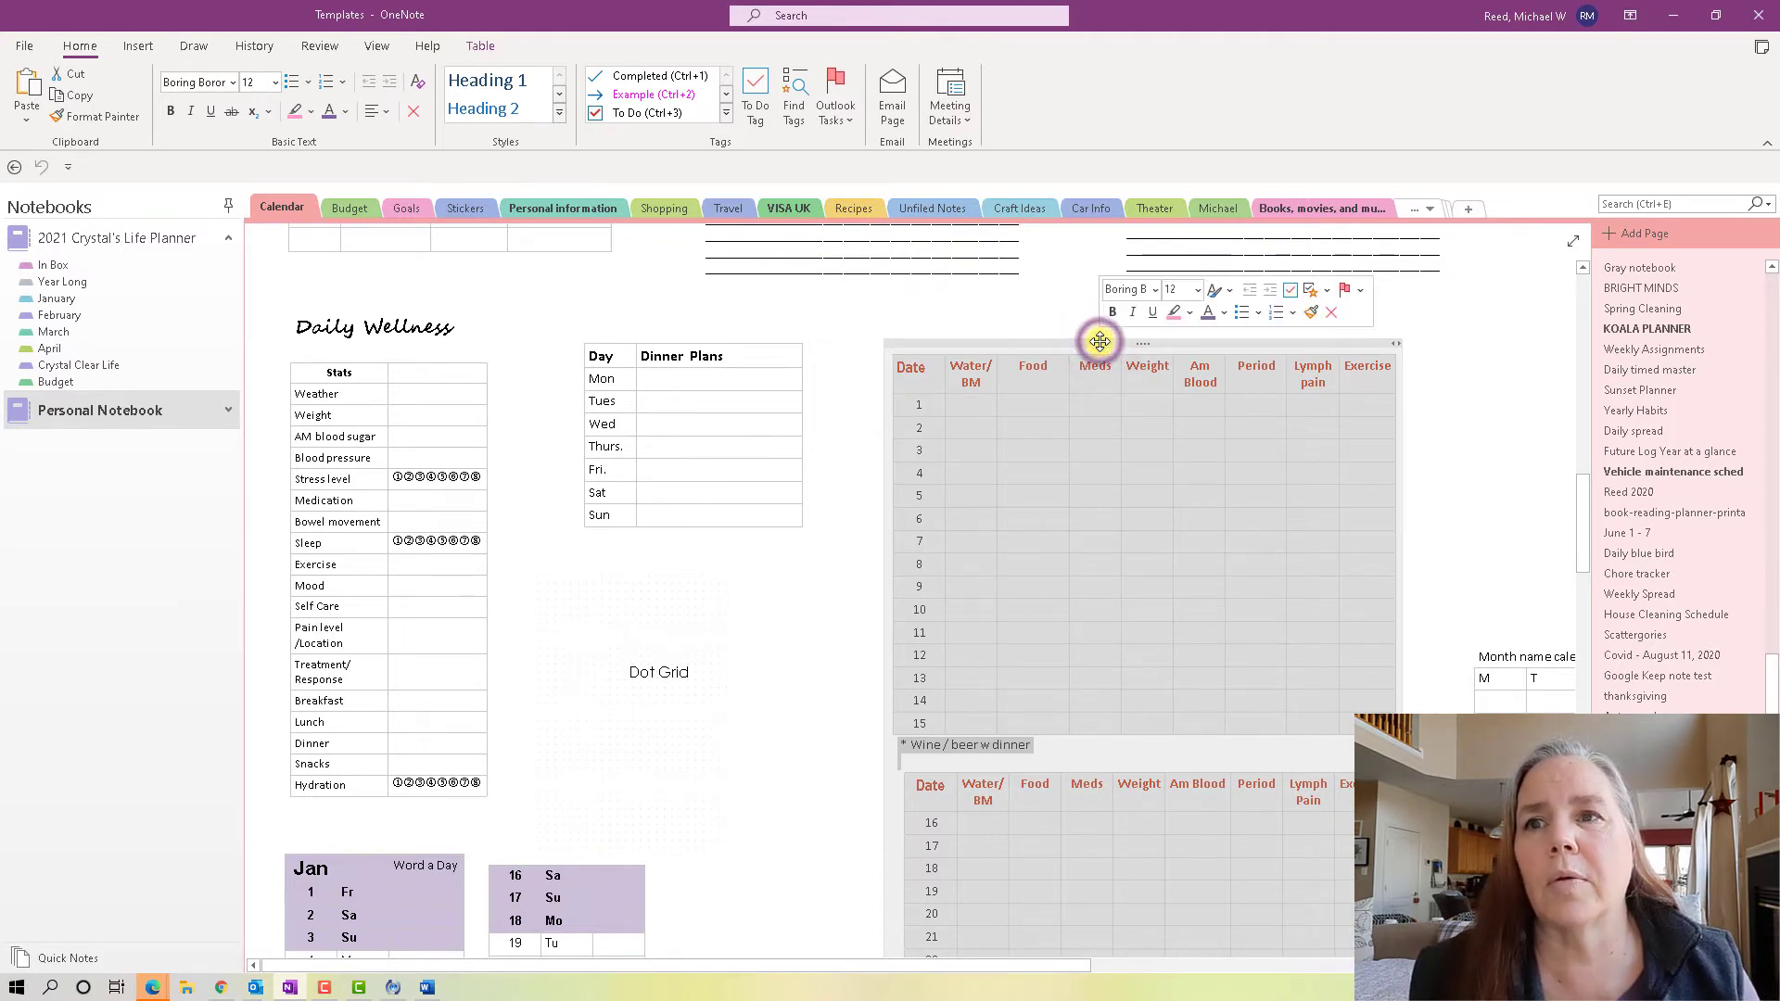
right_click(1102, 345)
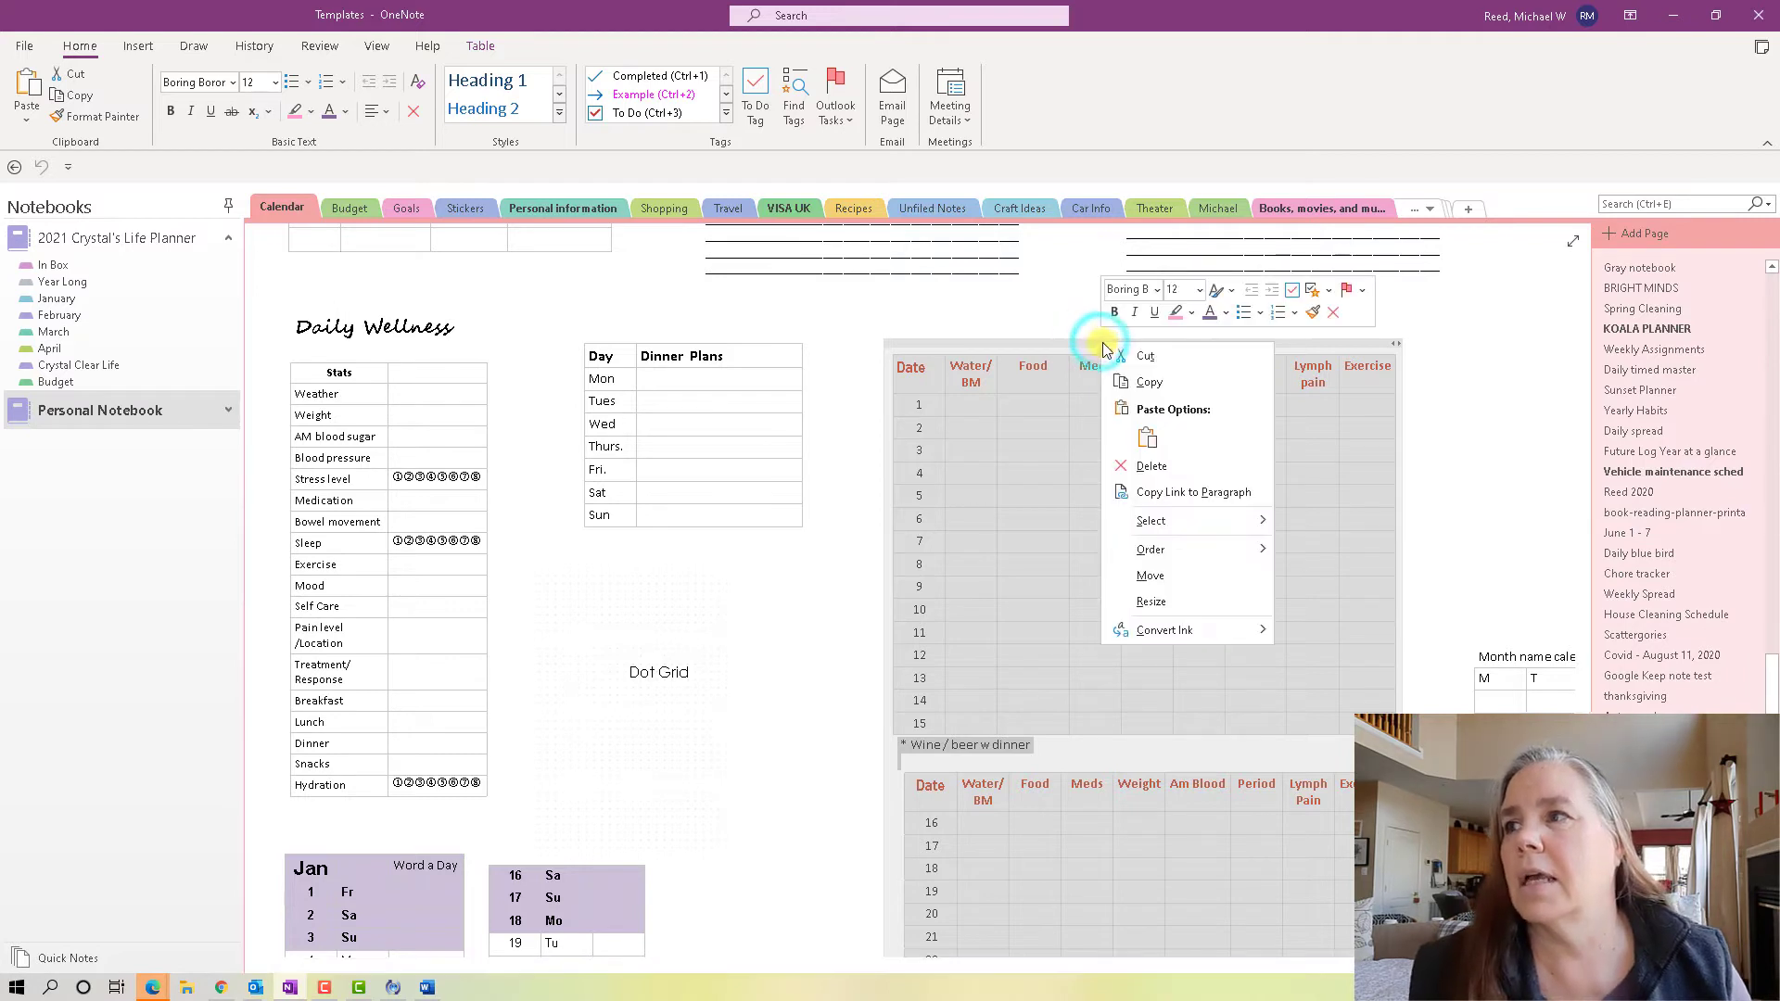
left_click(1148, 381)
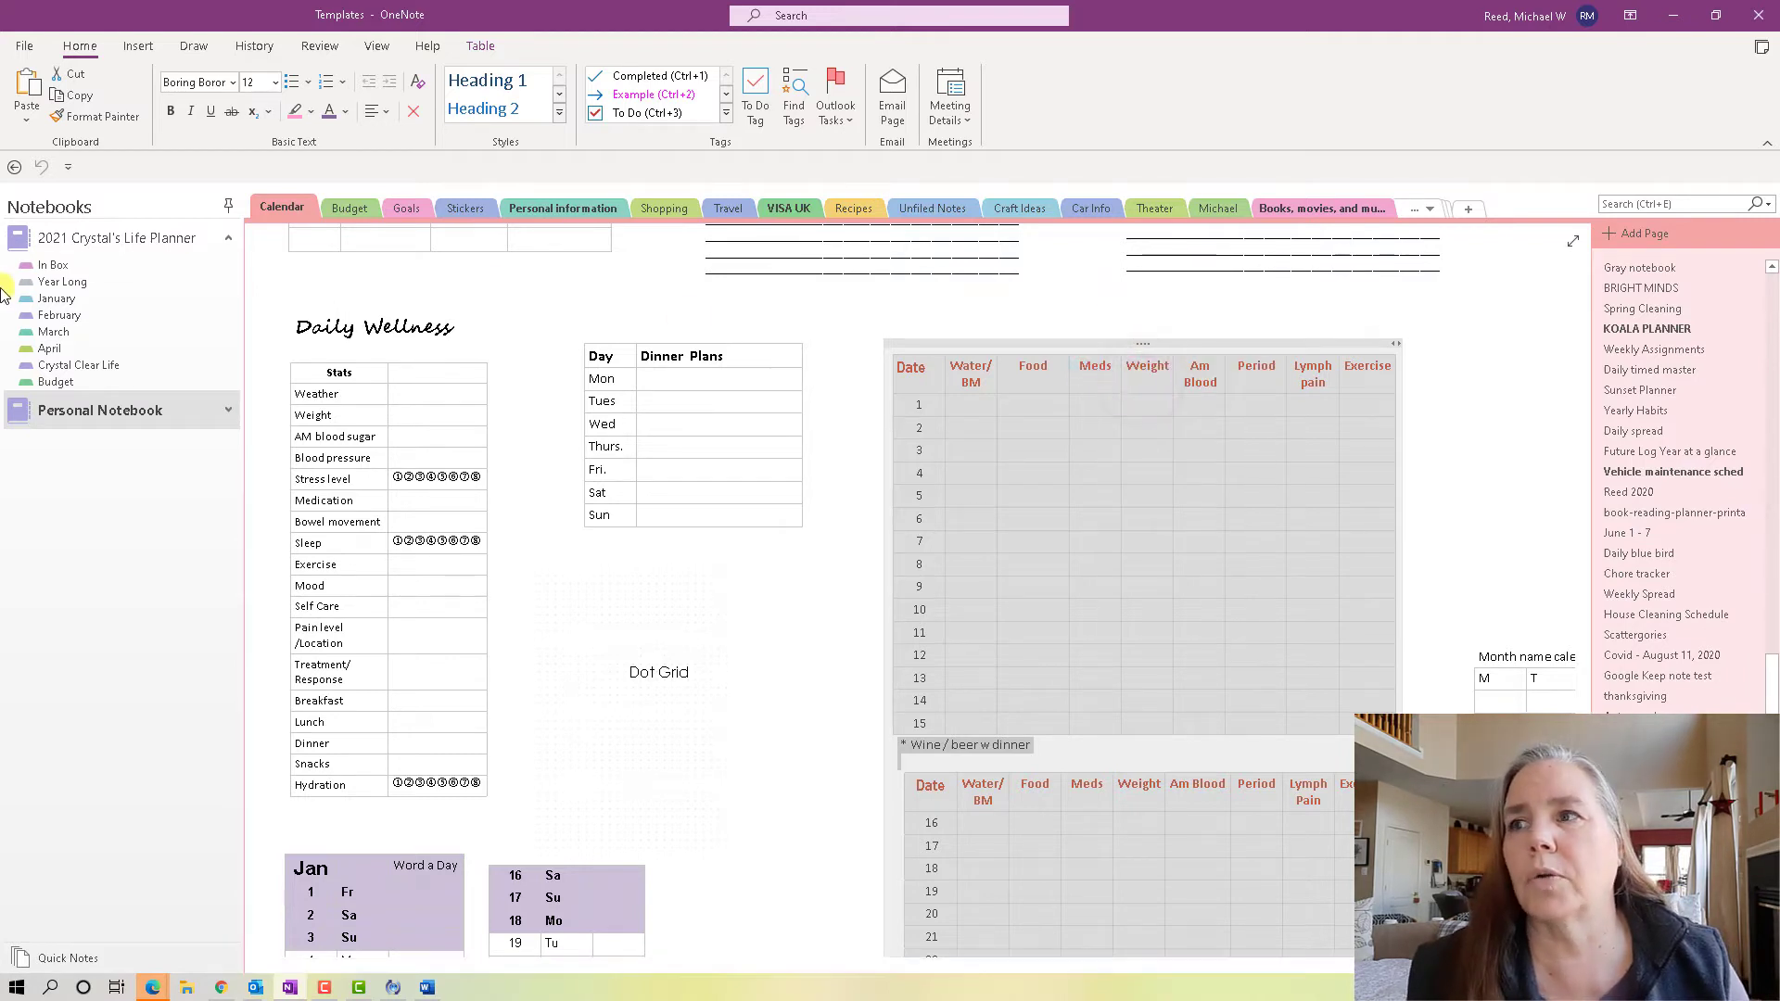
Paste the copied daily tracker into the March Habits page of the life planner, beside the outer edge of the right notebook page.
left_click(42, 331)
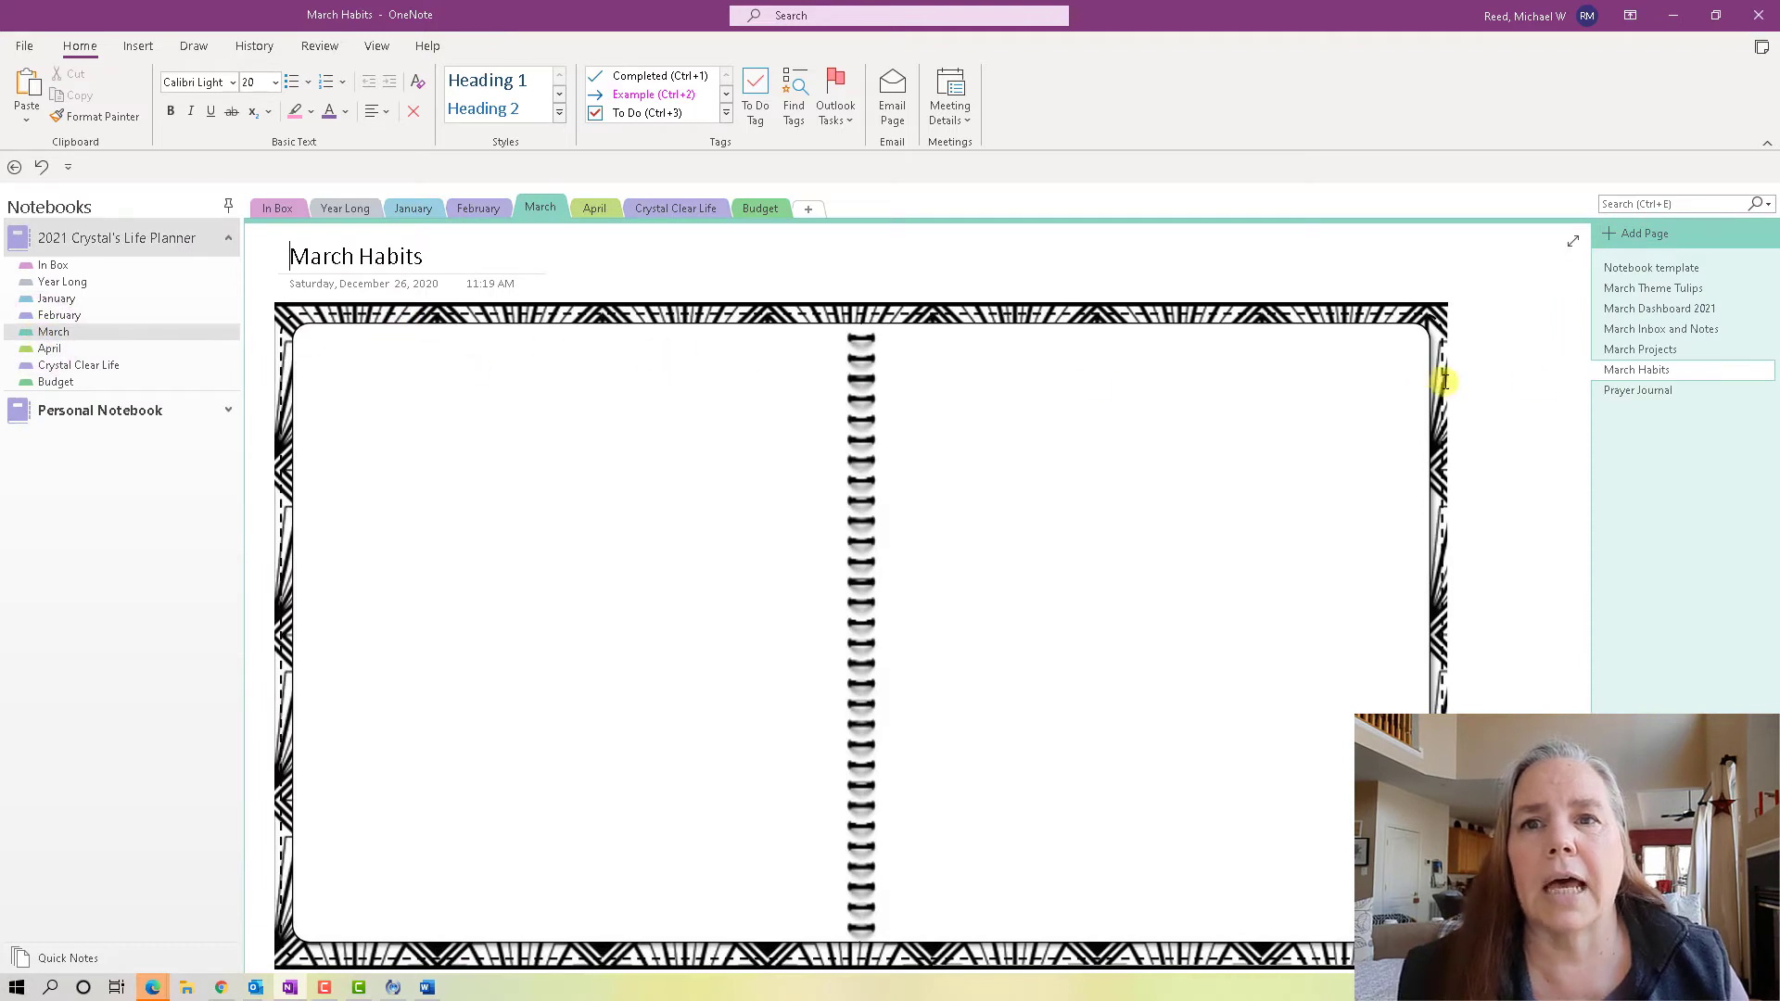
left_click(1499, 378)
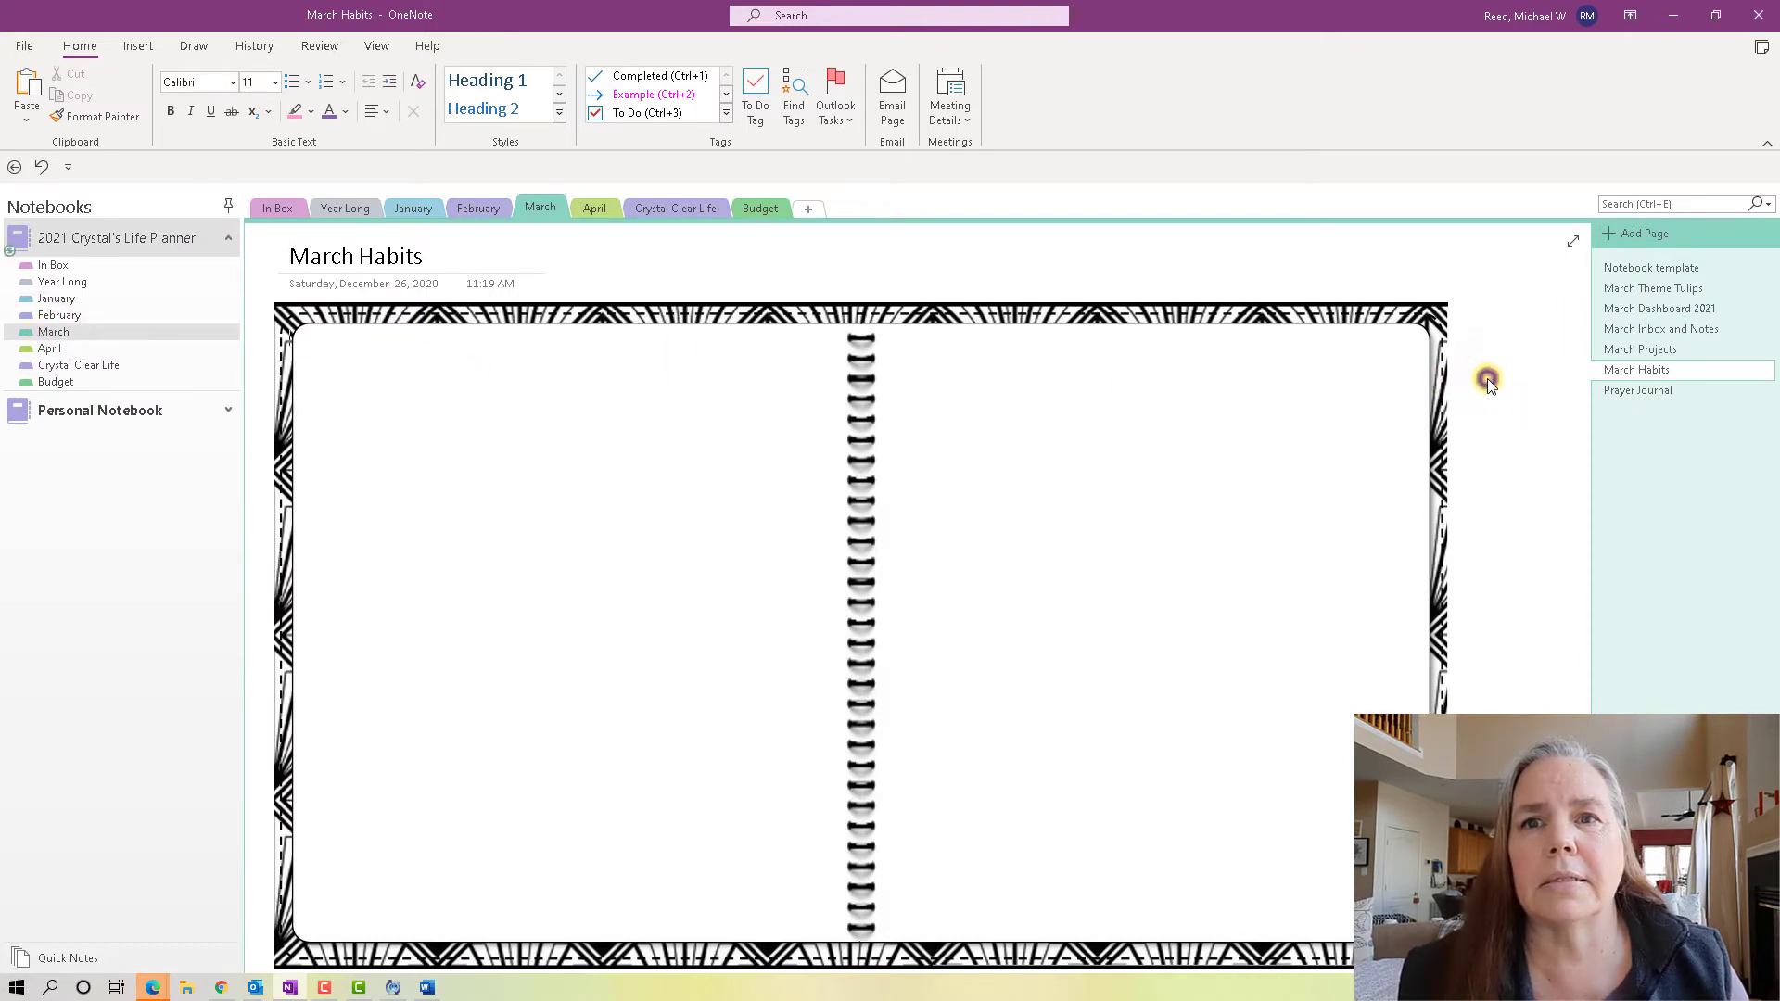
right_click(1486, 378)
left_click(1527, 469)
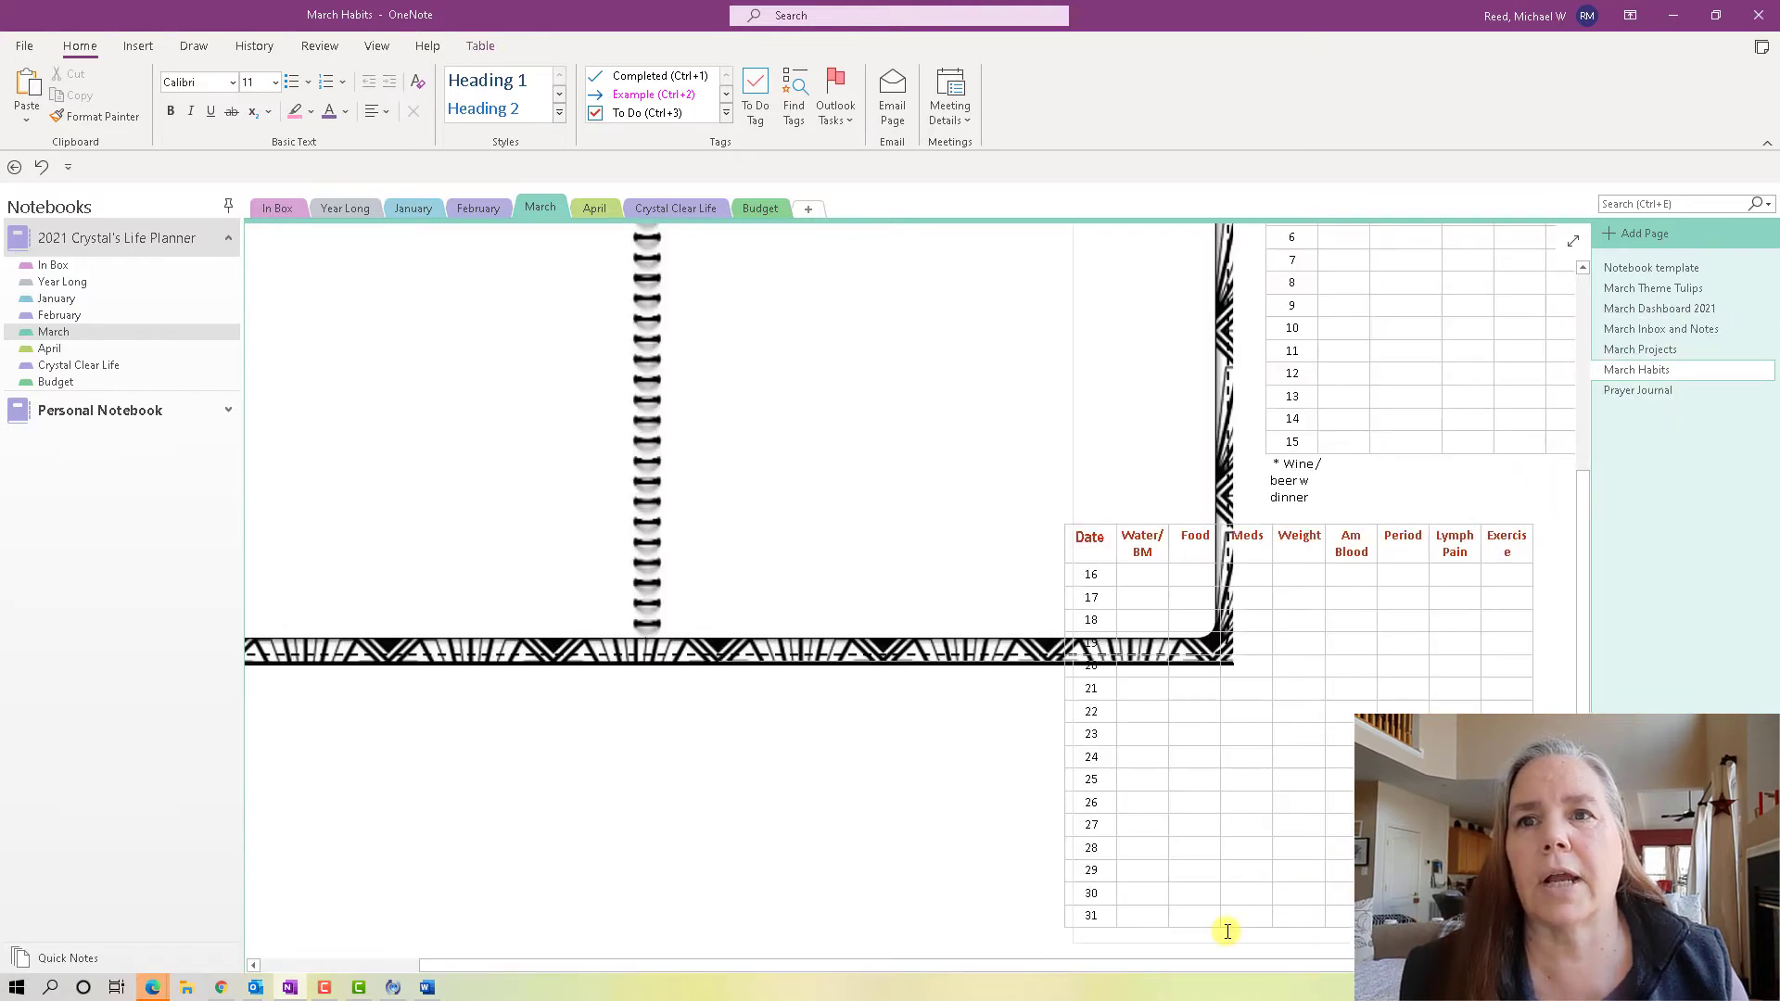
Move the pasted daily tracker onto the left notebook page so the 1–15 table sits between the border and the spiral binding.
scroll(1278, 624, "up", 3)
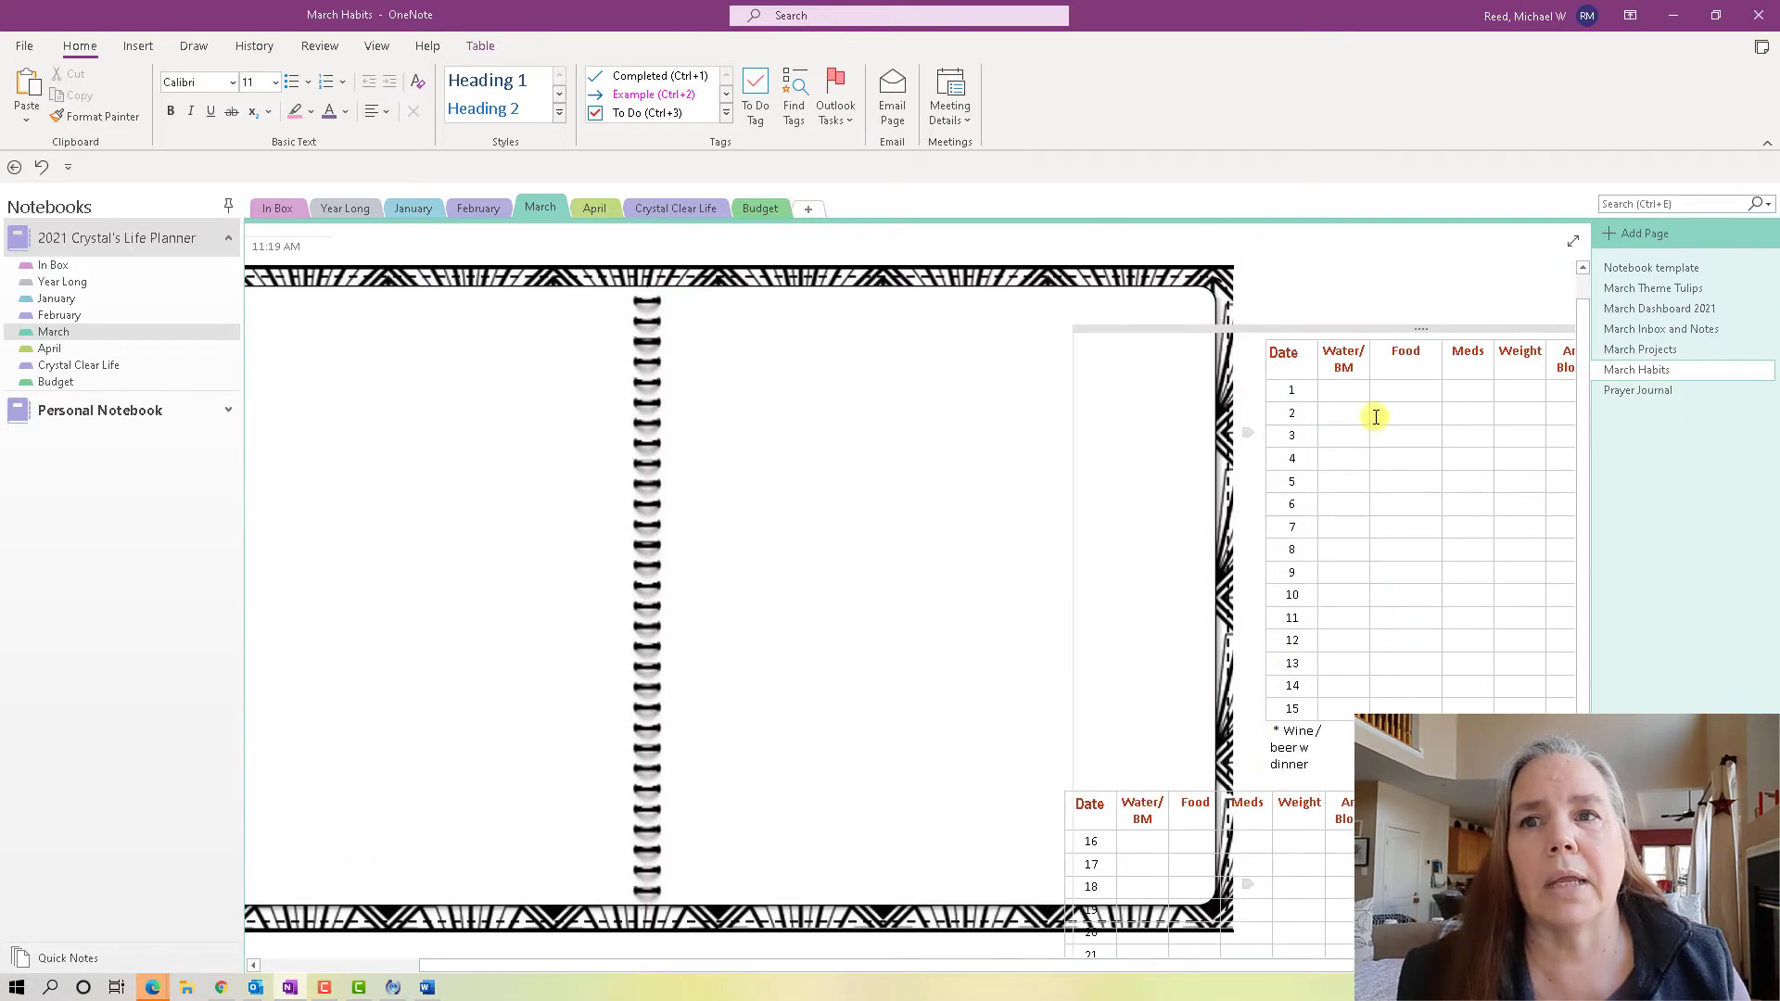
left_click(1284, 357)
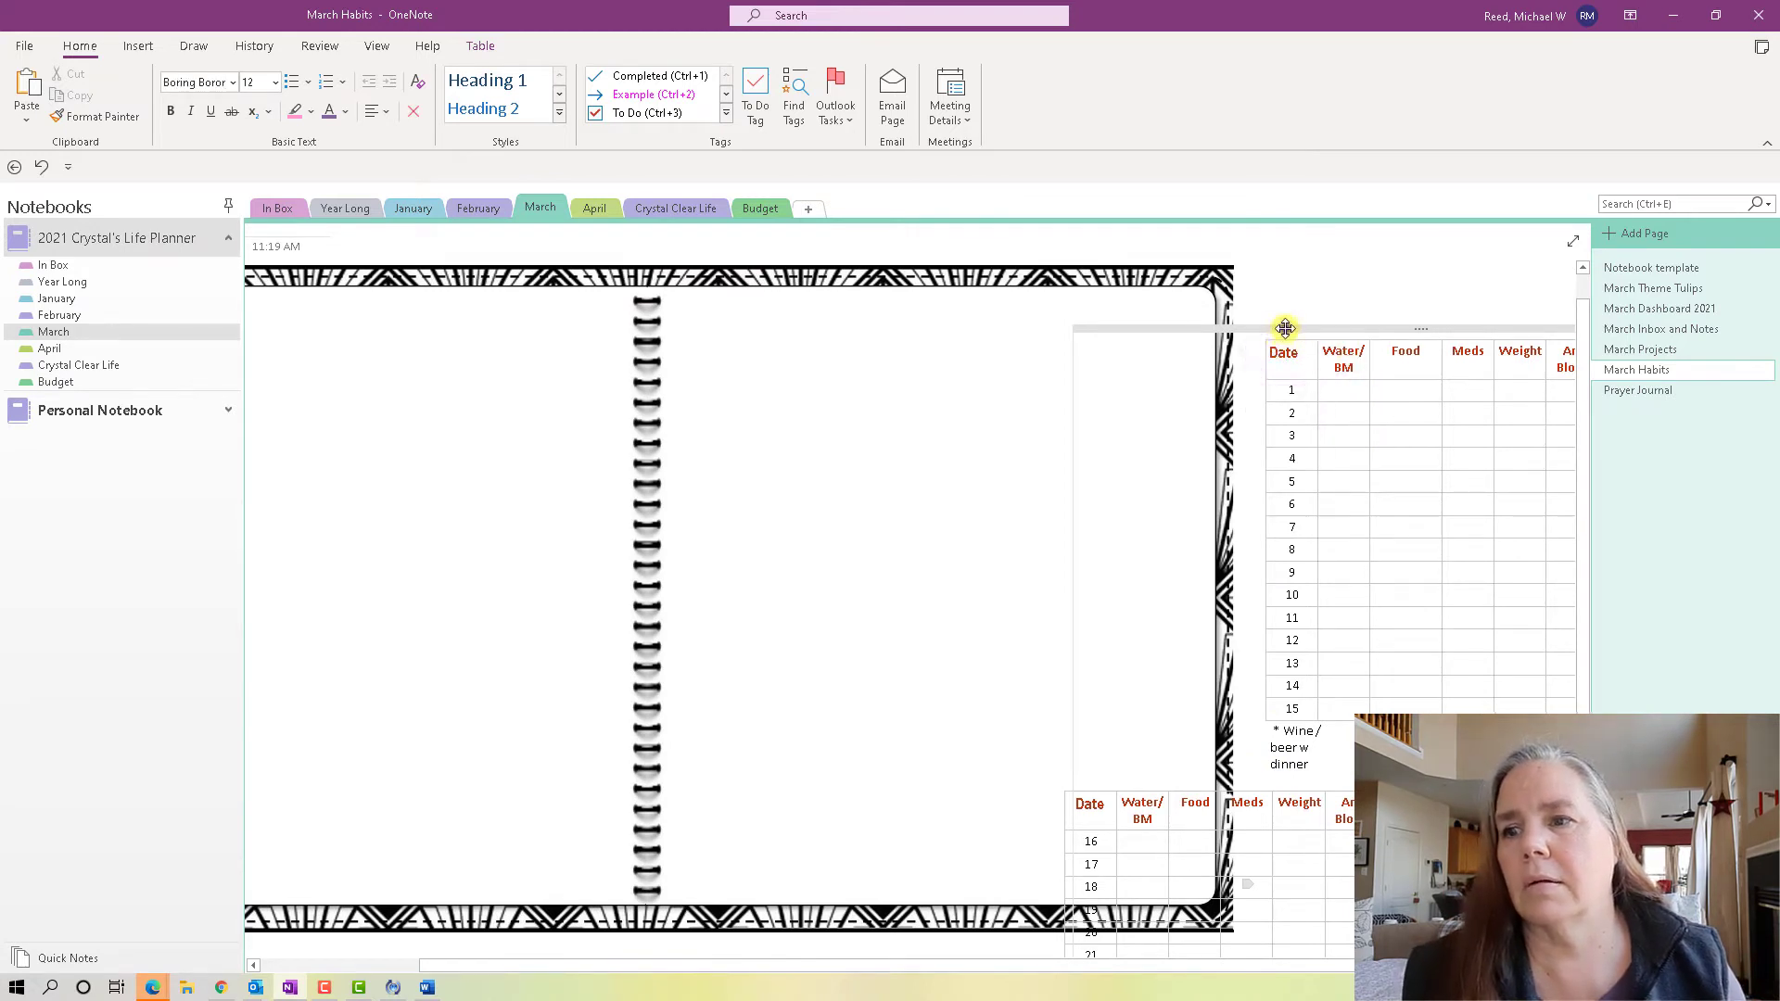
left_click_drag(1285, 328, 512, 350)
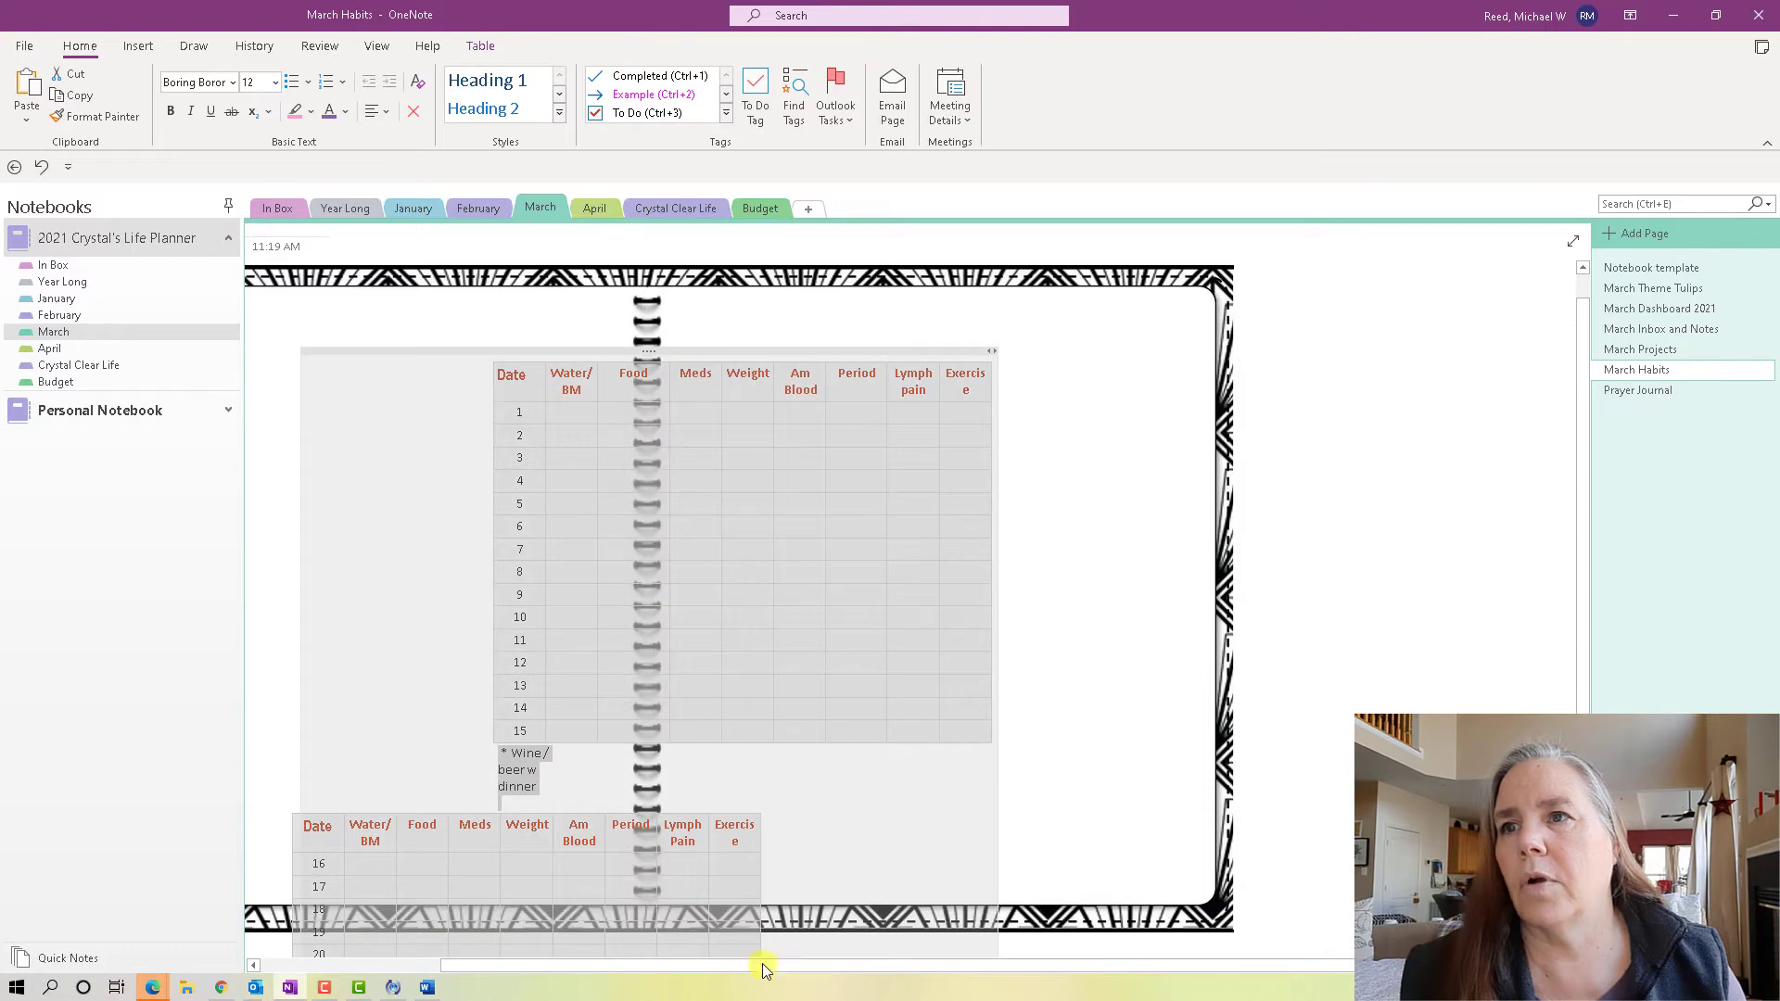
left_click(765, 965)
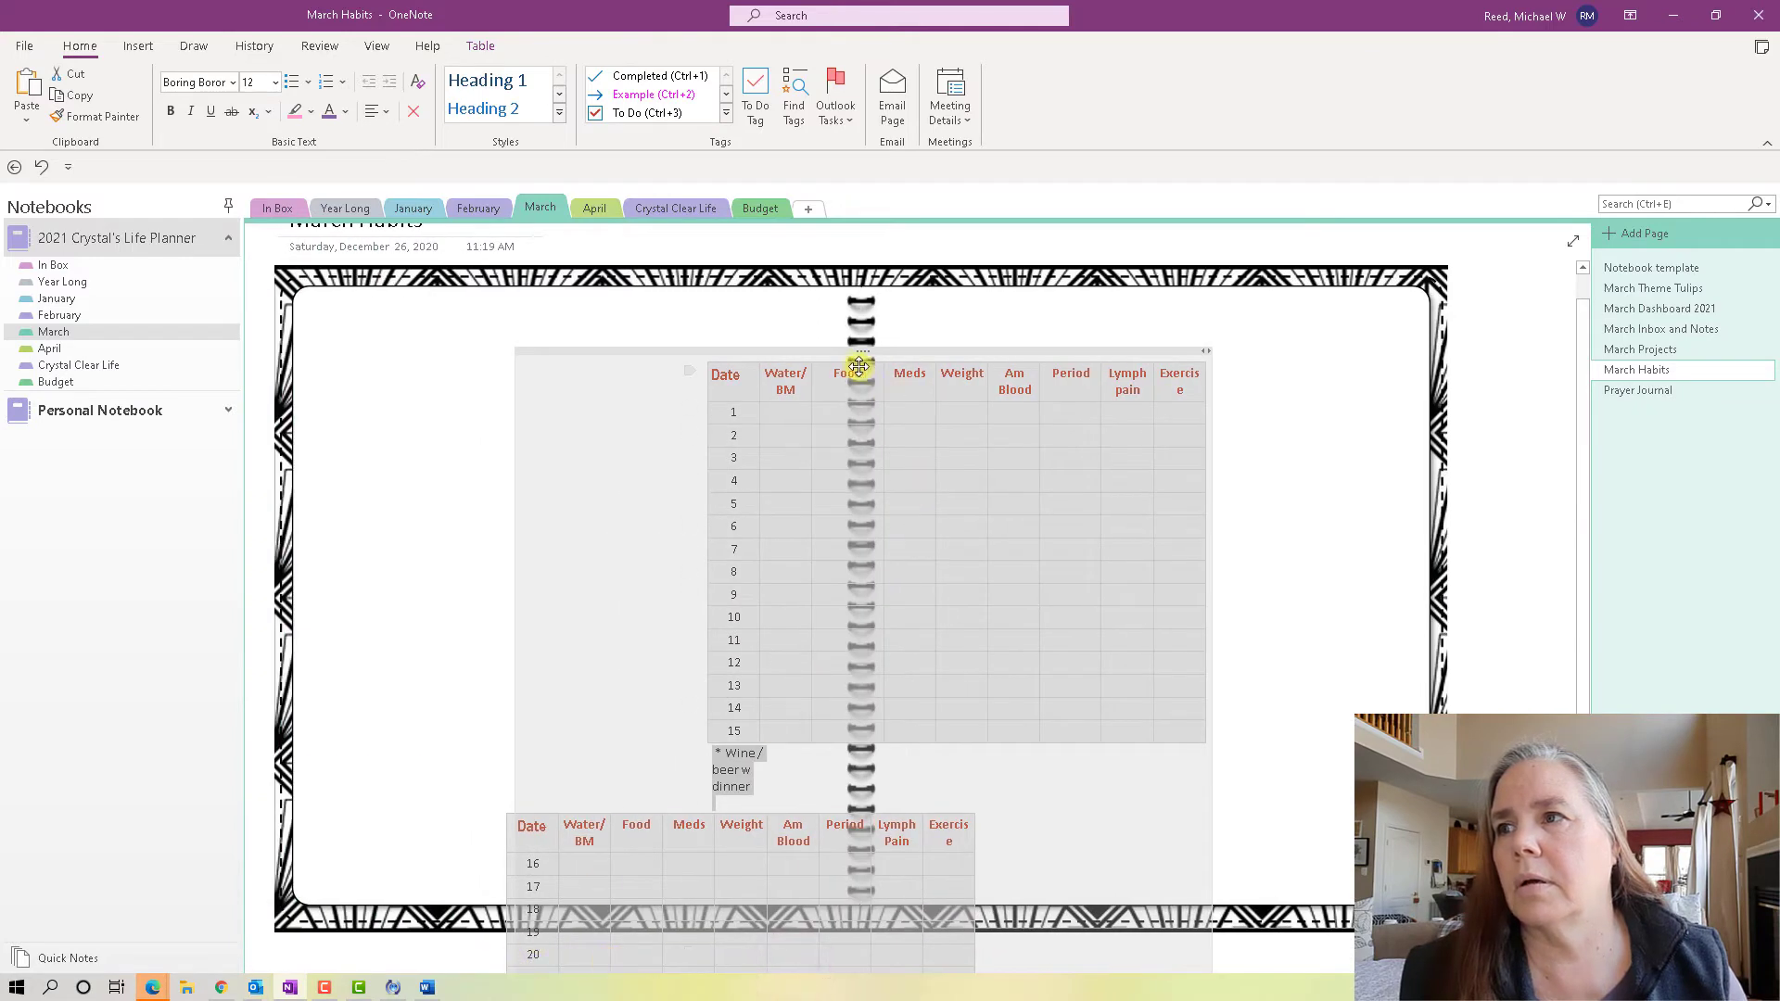
left_click_drag(851, 349, 466, 324)
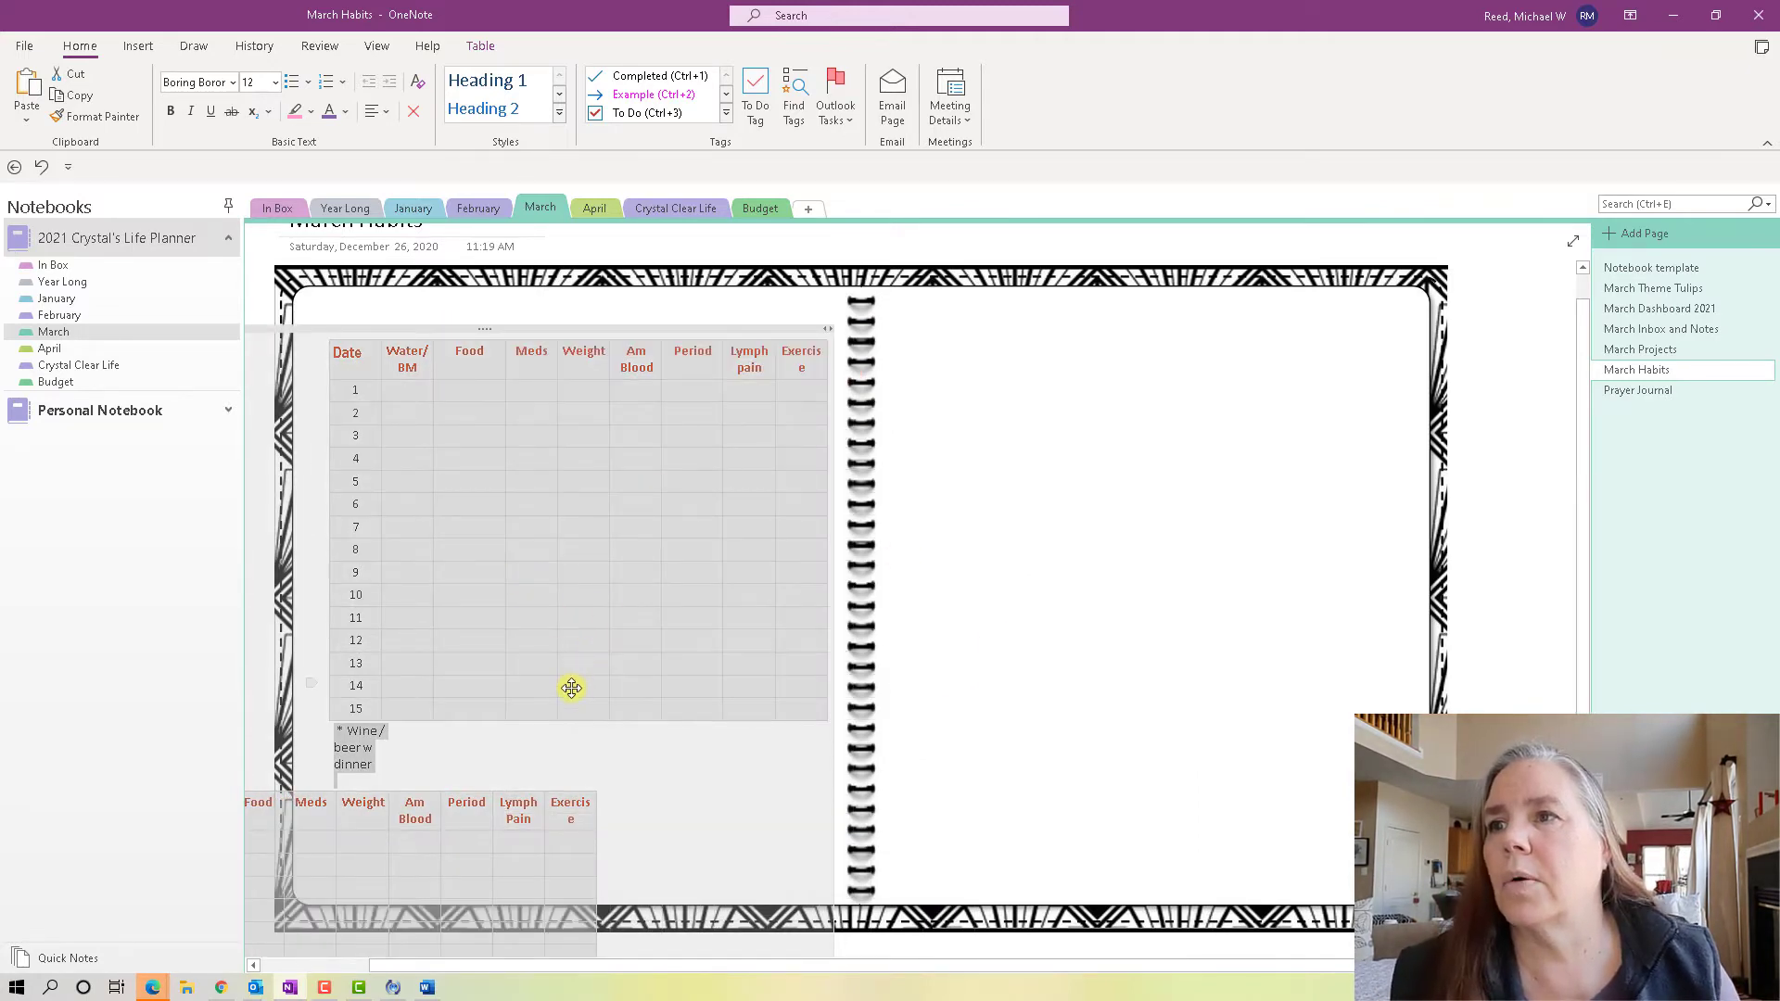
Shift the daily tracker slightly toward the left notebook border and widen its container to straighten the Exercise headings and wine/beer note.
scroll(561, 692, "down", 2)
left_click(445, 715)
scroll(558, 665, "up", 1)
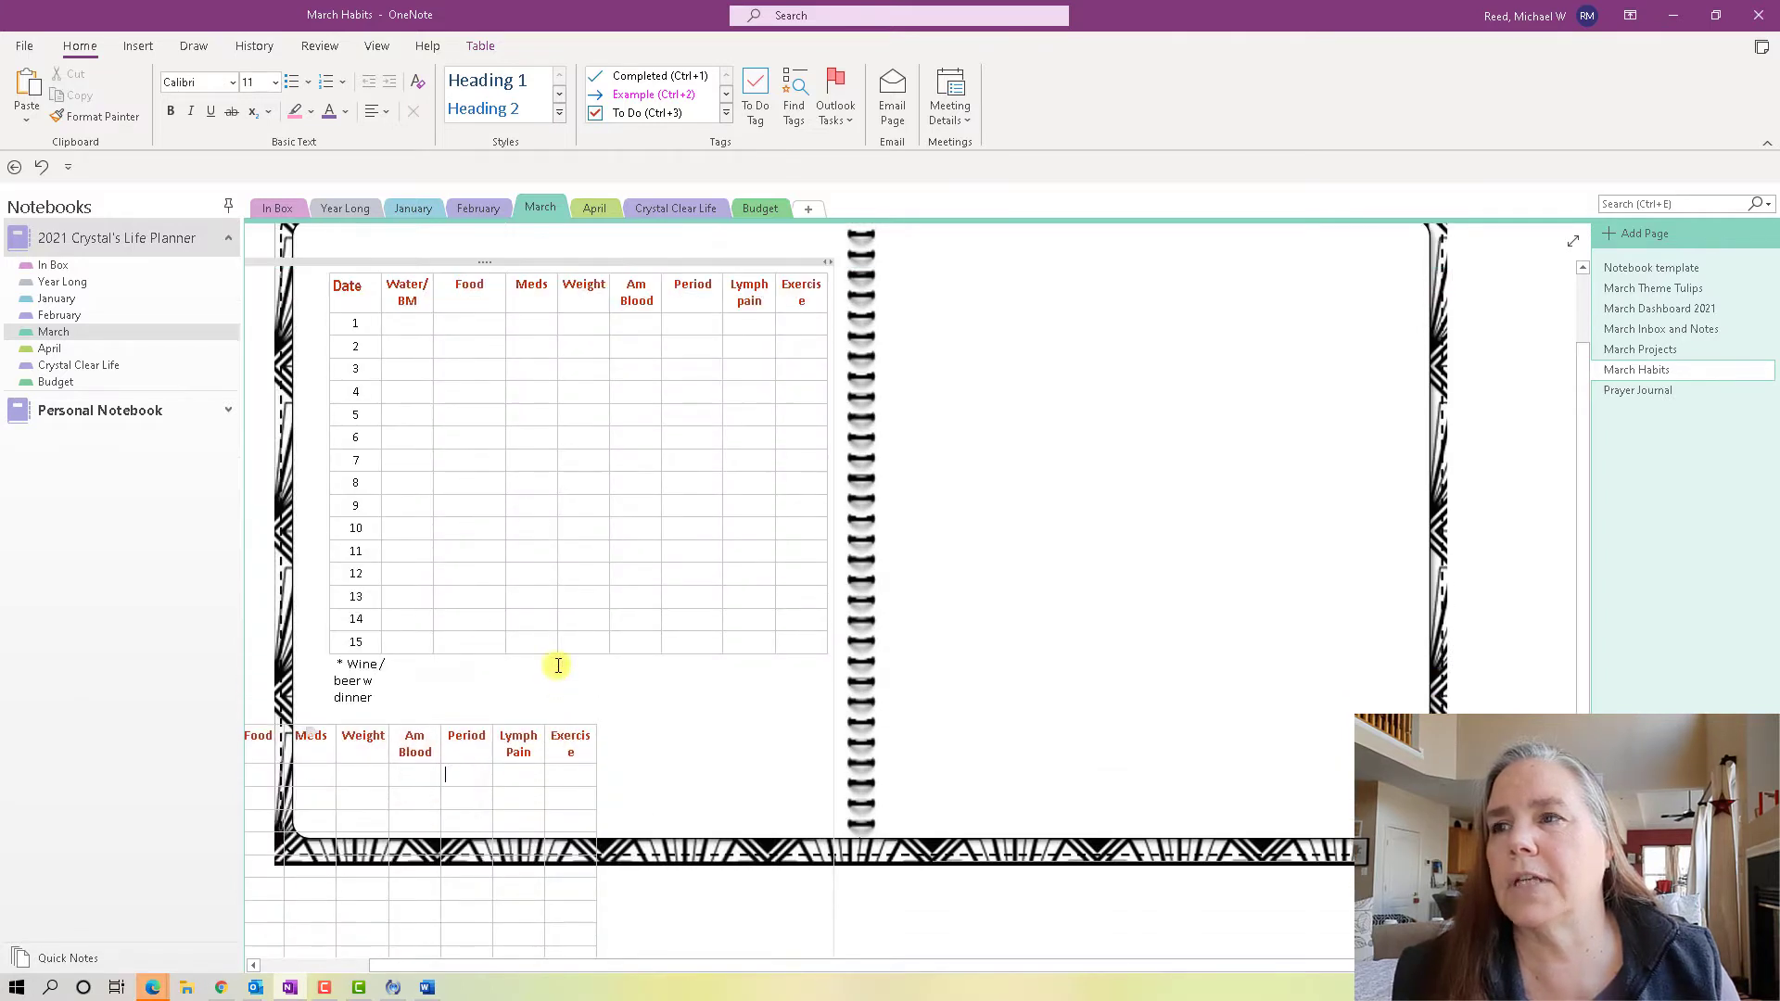
scroll(558, 665, "up", 1)
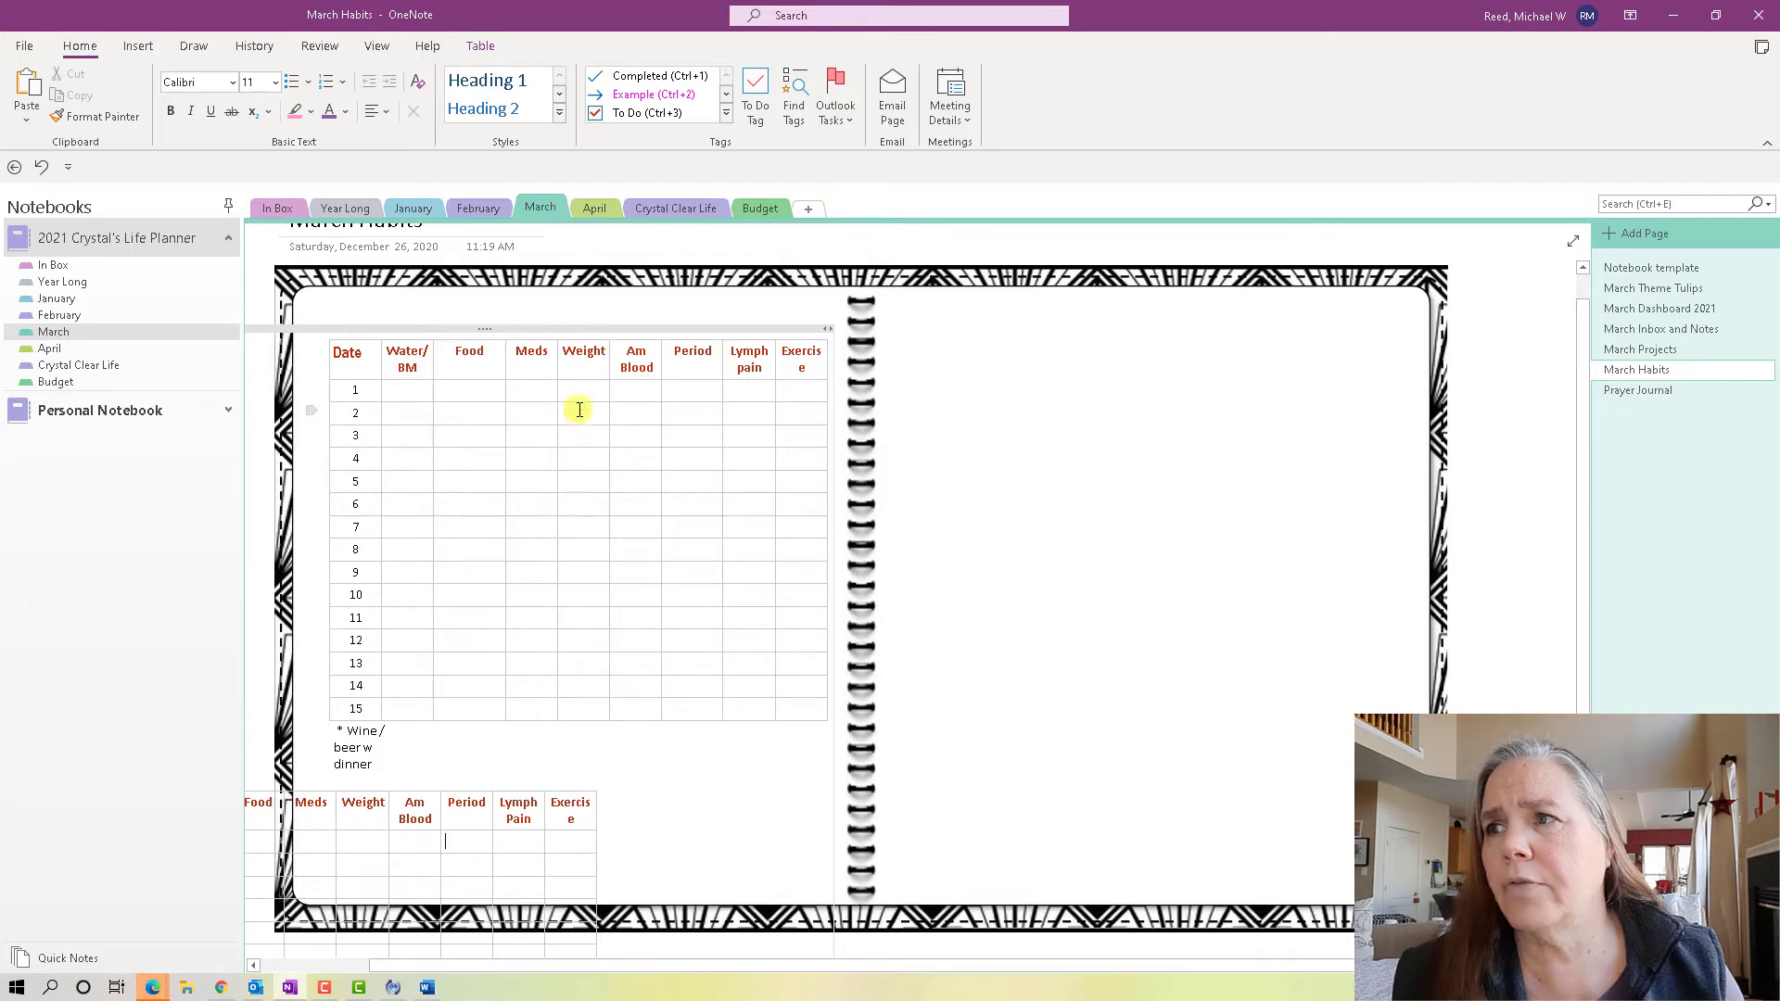
left_click_drag(467, 326, 446, 327)
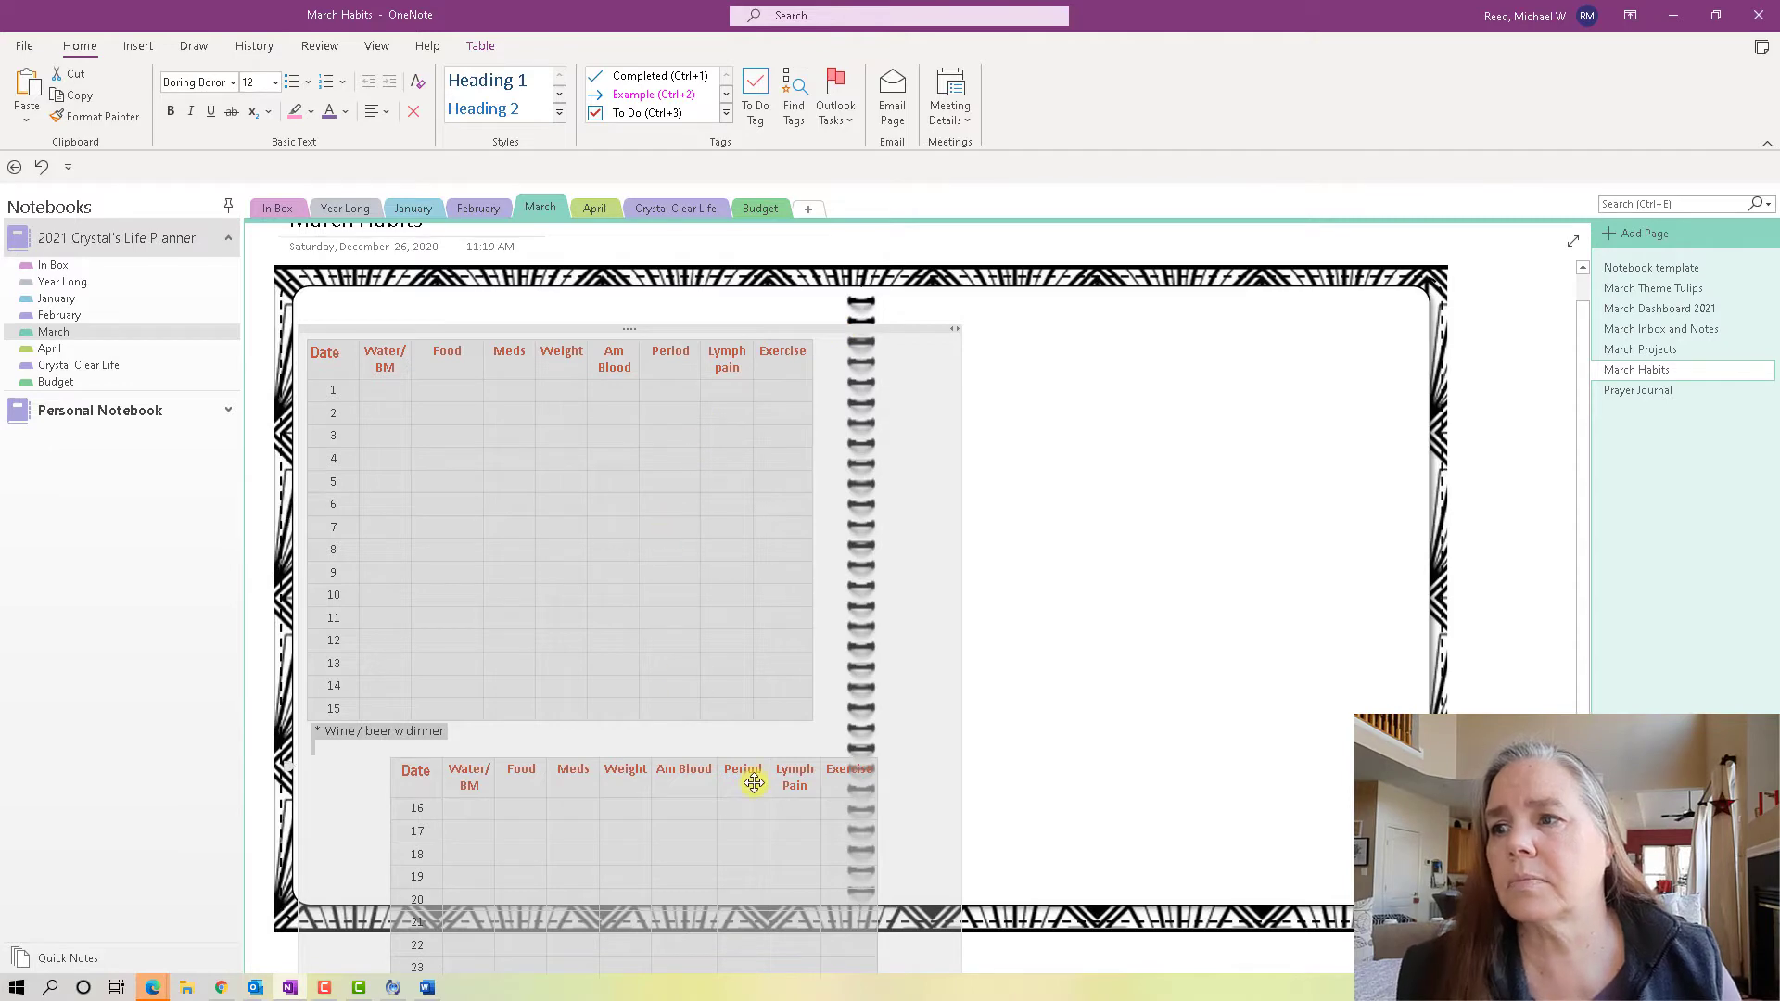
Cut the entire 16–31 date table out of the daily tracker container on the left notebook page.
left_click(631, 775)
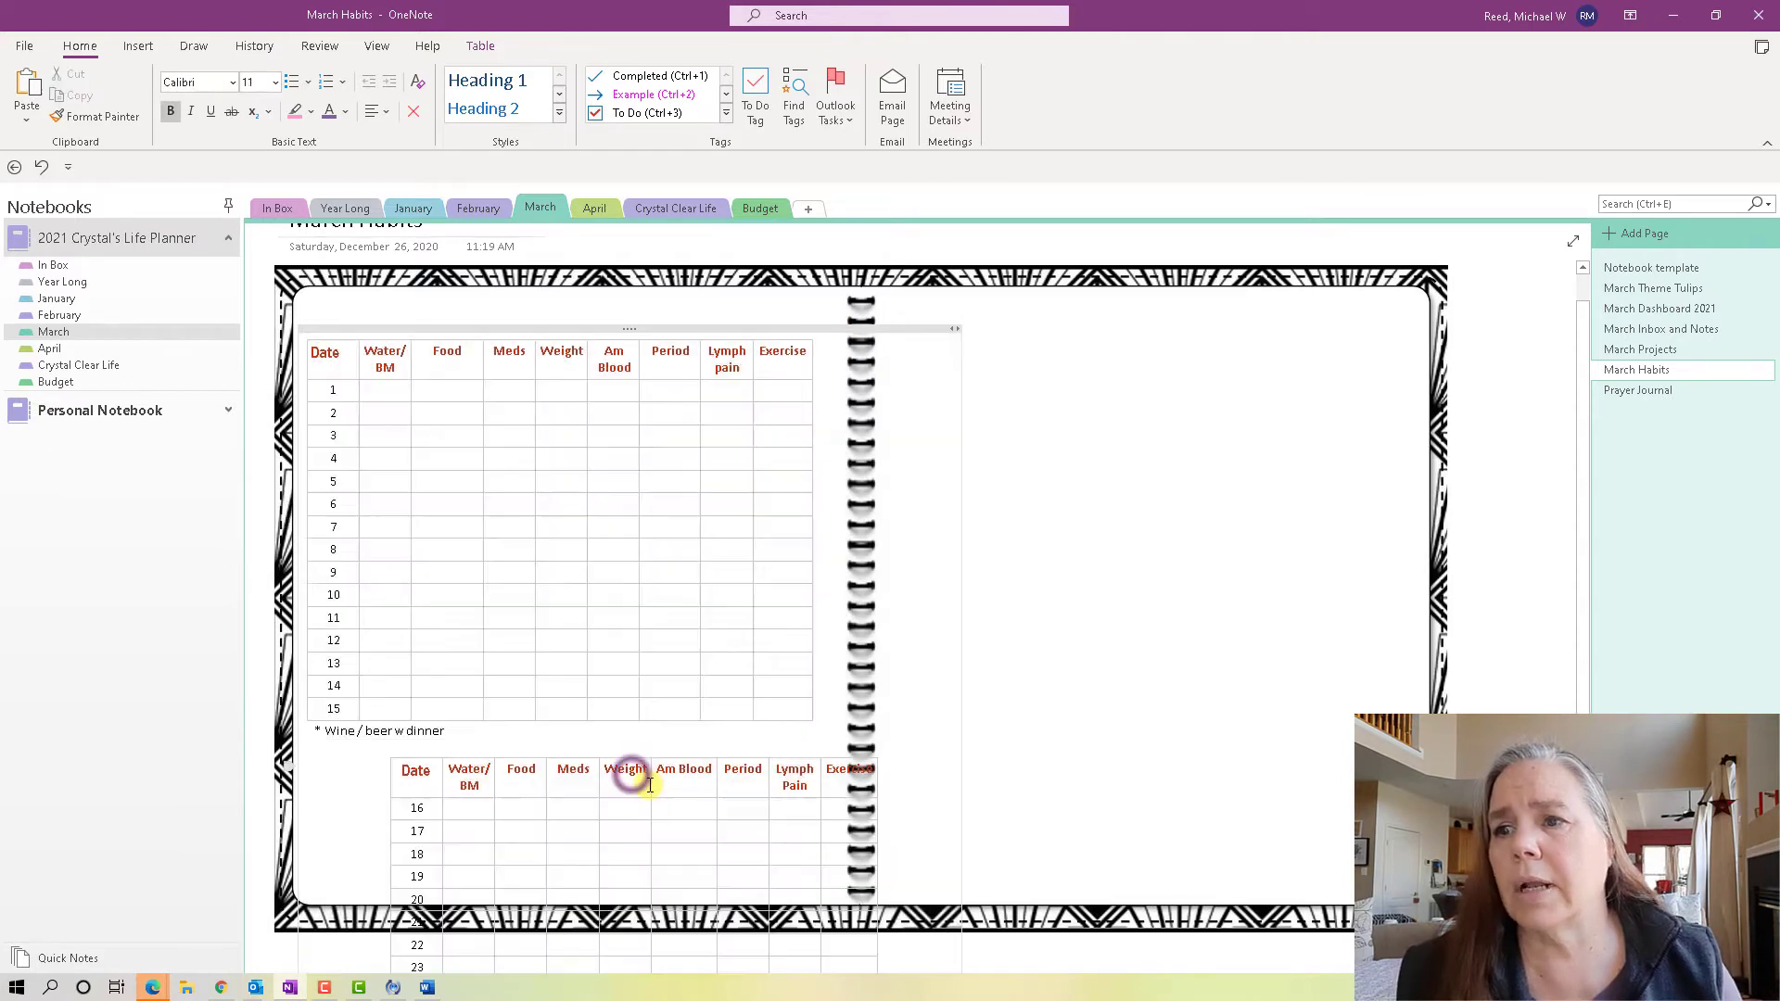
left_click(395, 769)
left_click_drag(477, 771, 814, 826)
right_click(587, 494)
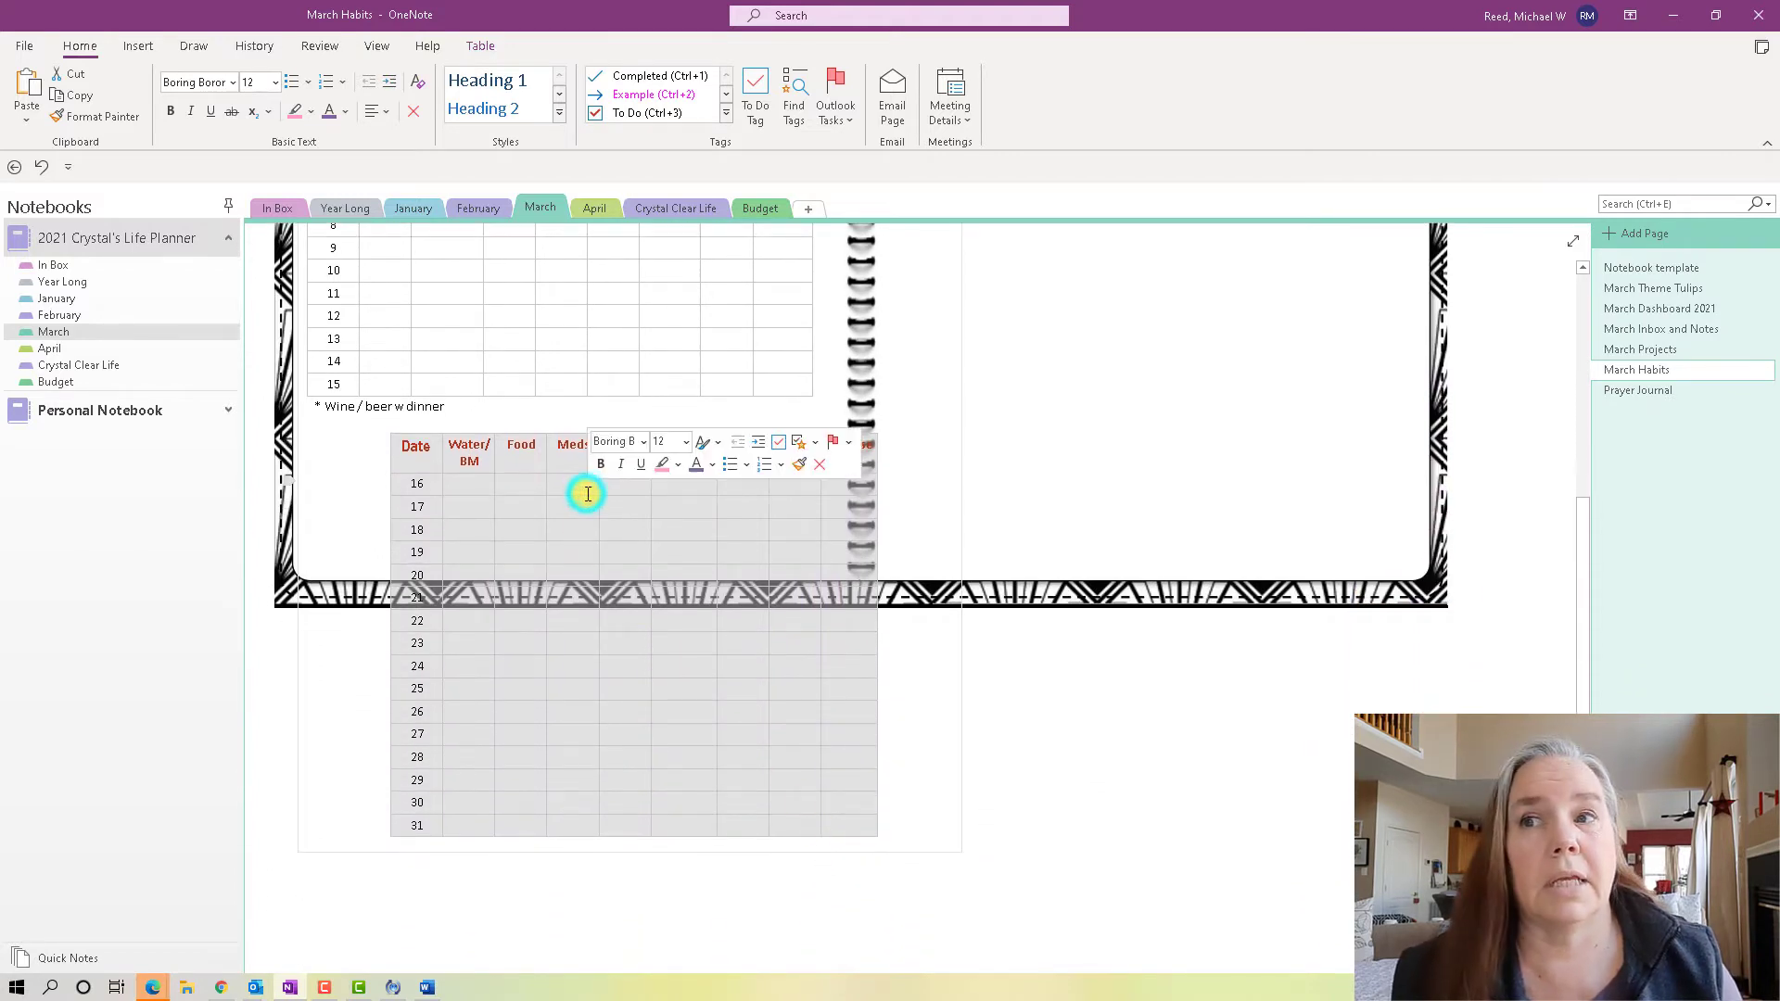
left_click(614, 502)
Paste the 16–31 table onto the right notebook page and move it toward the spiral binding so it fits inside the border.
scroll(894, 448, "up", 4)
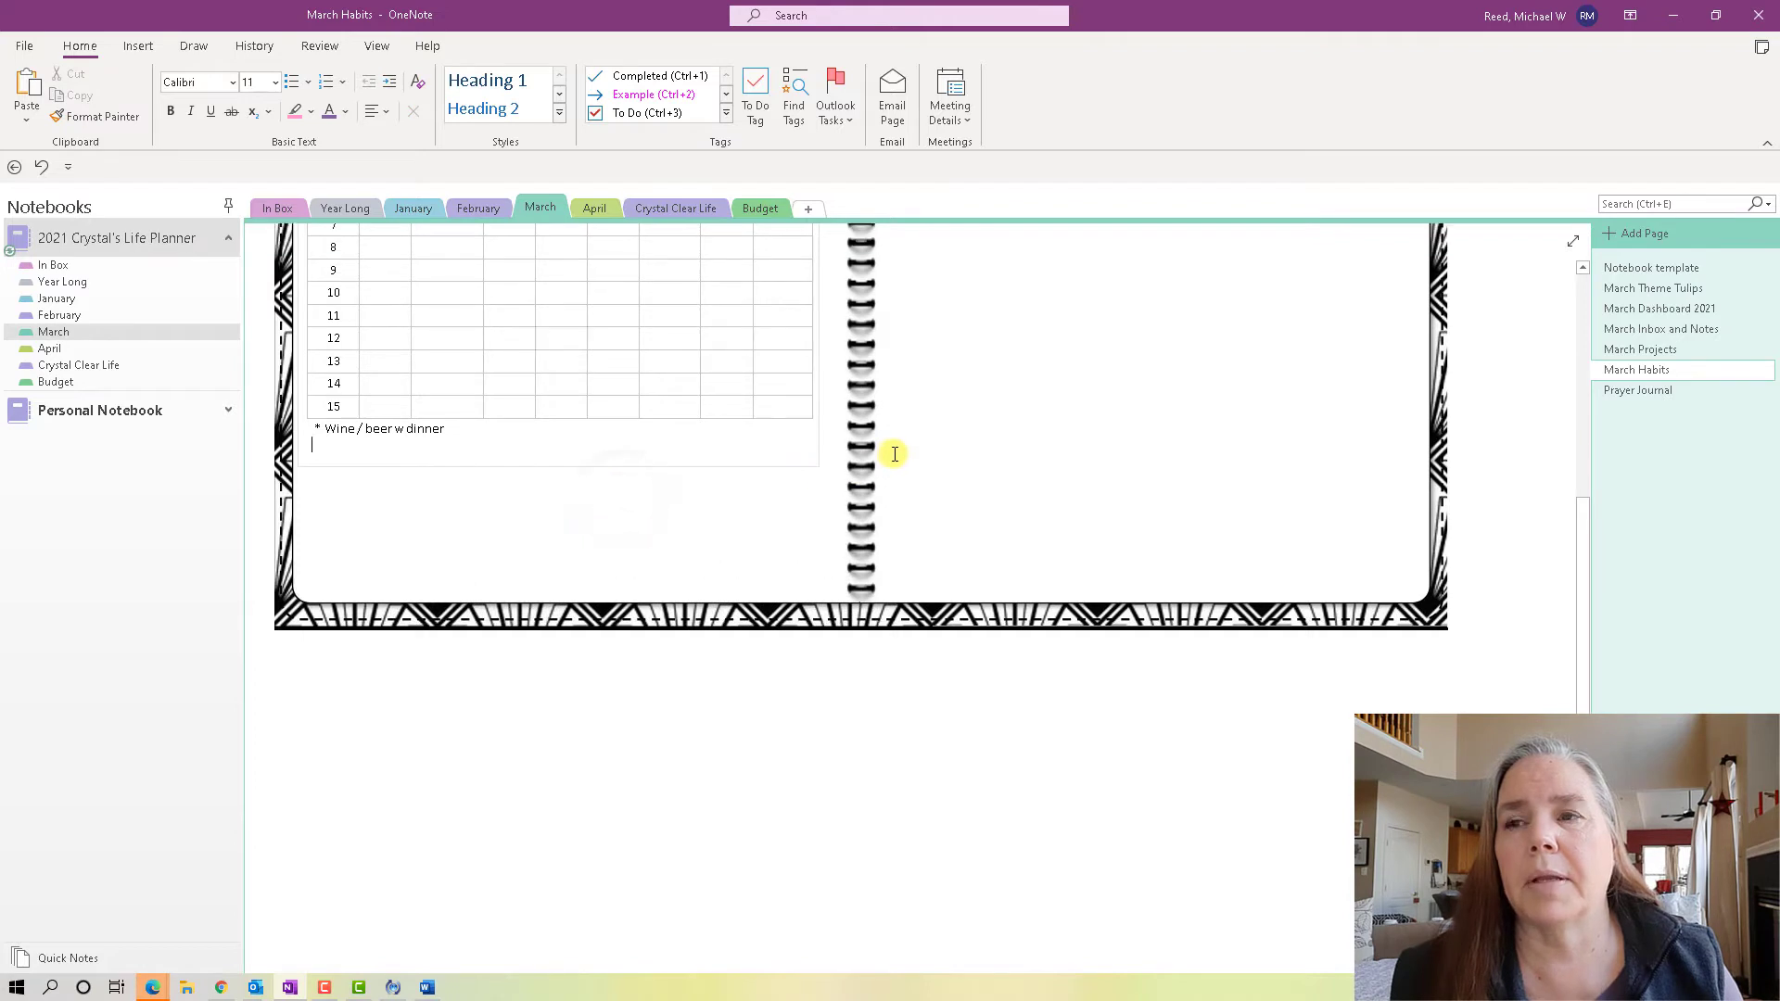
right_click(918, 385)
left_click(963, 478)
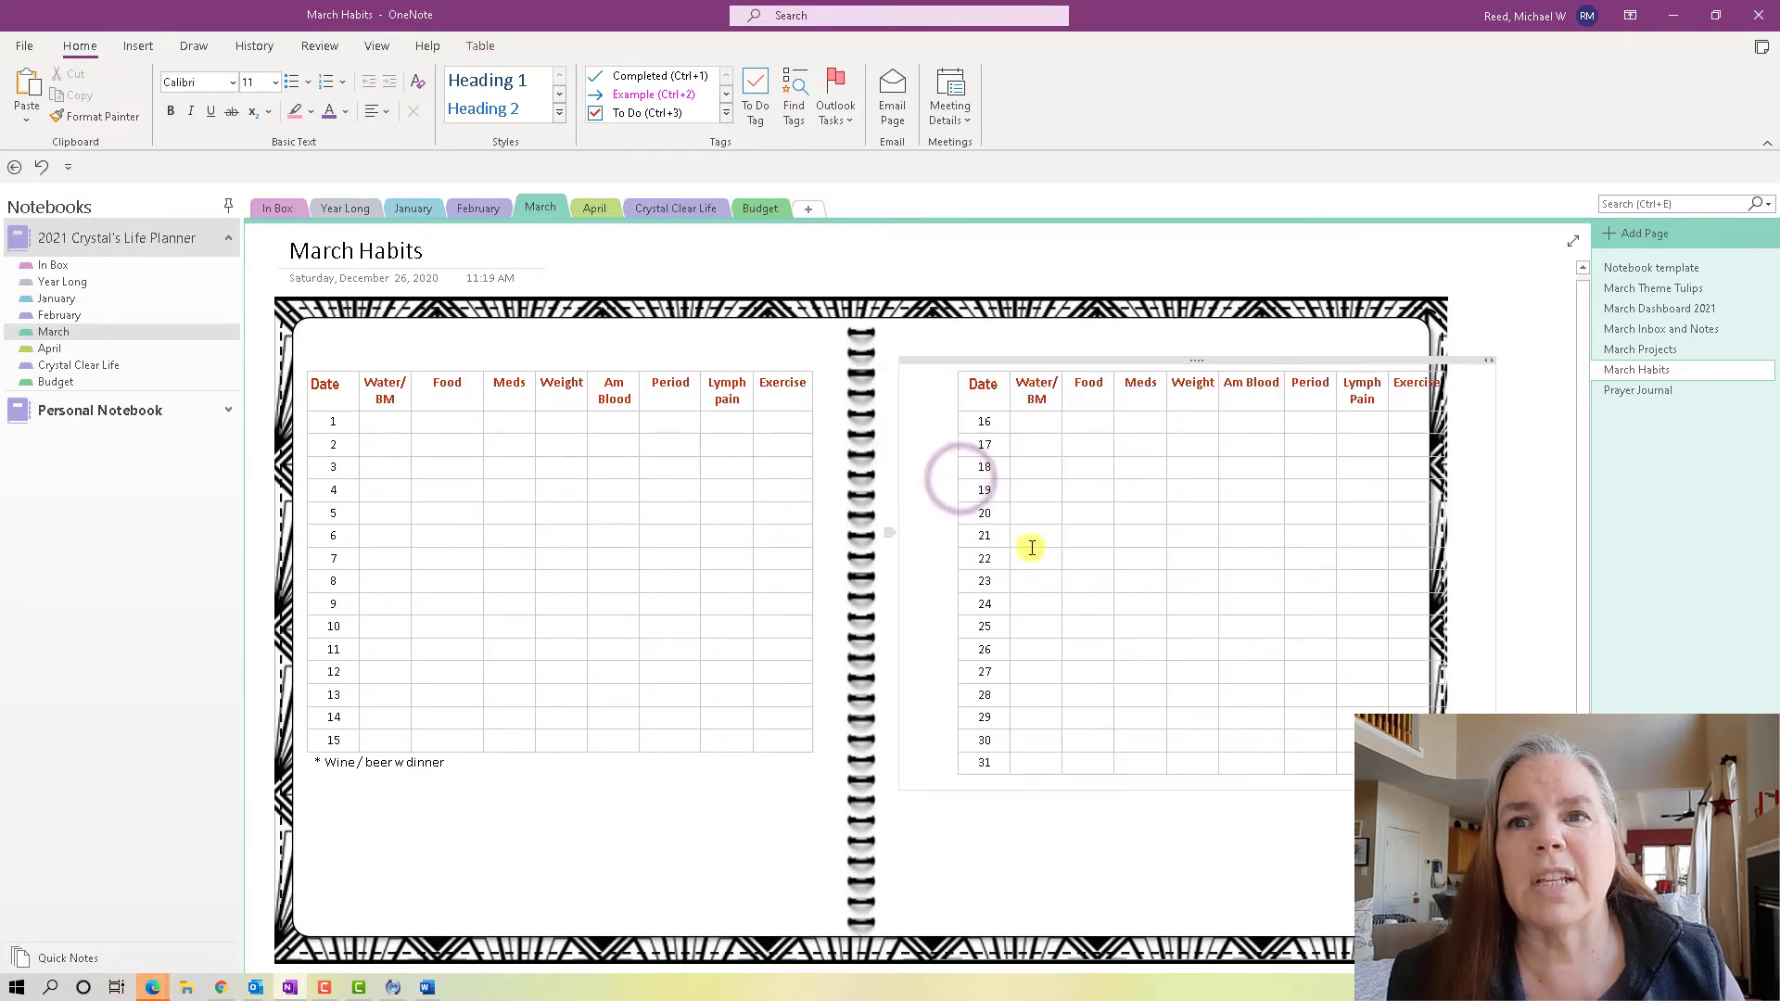
left_click_drag(1187, 363, 1131, 367)
Enter sample tracker values: Lymph pain 5, Period yes and Weight 185 for date 1, and Period no for date 2.
left_click(727, 421)
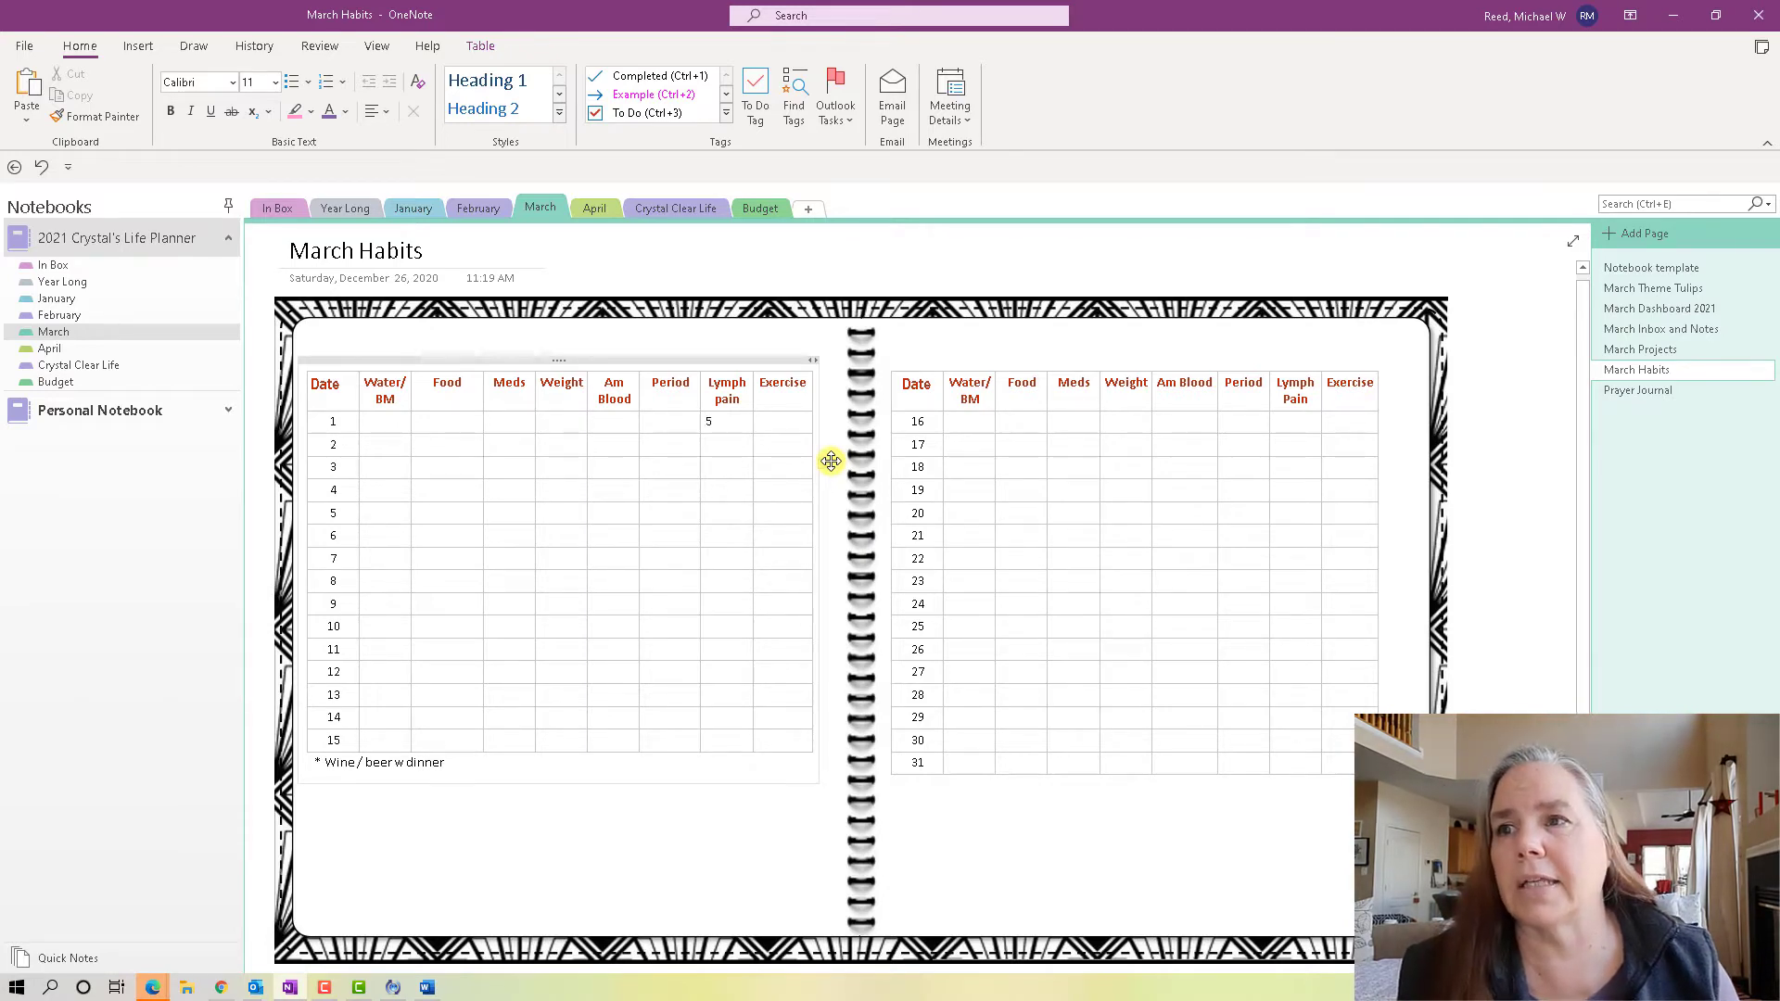
left_click(690, 422)
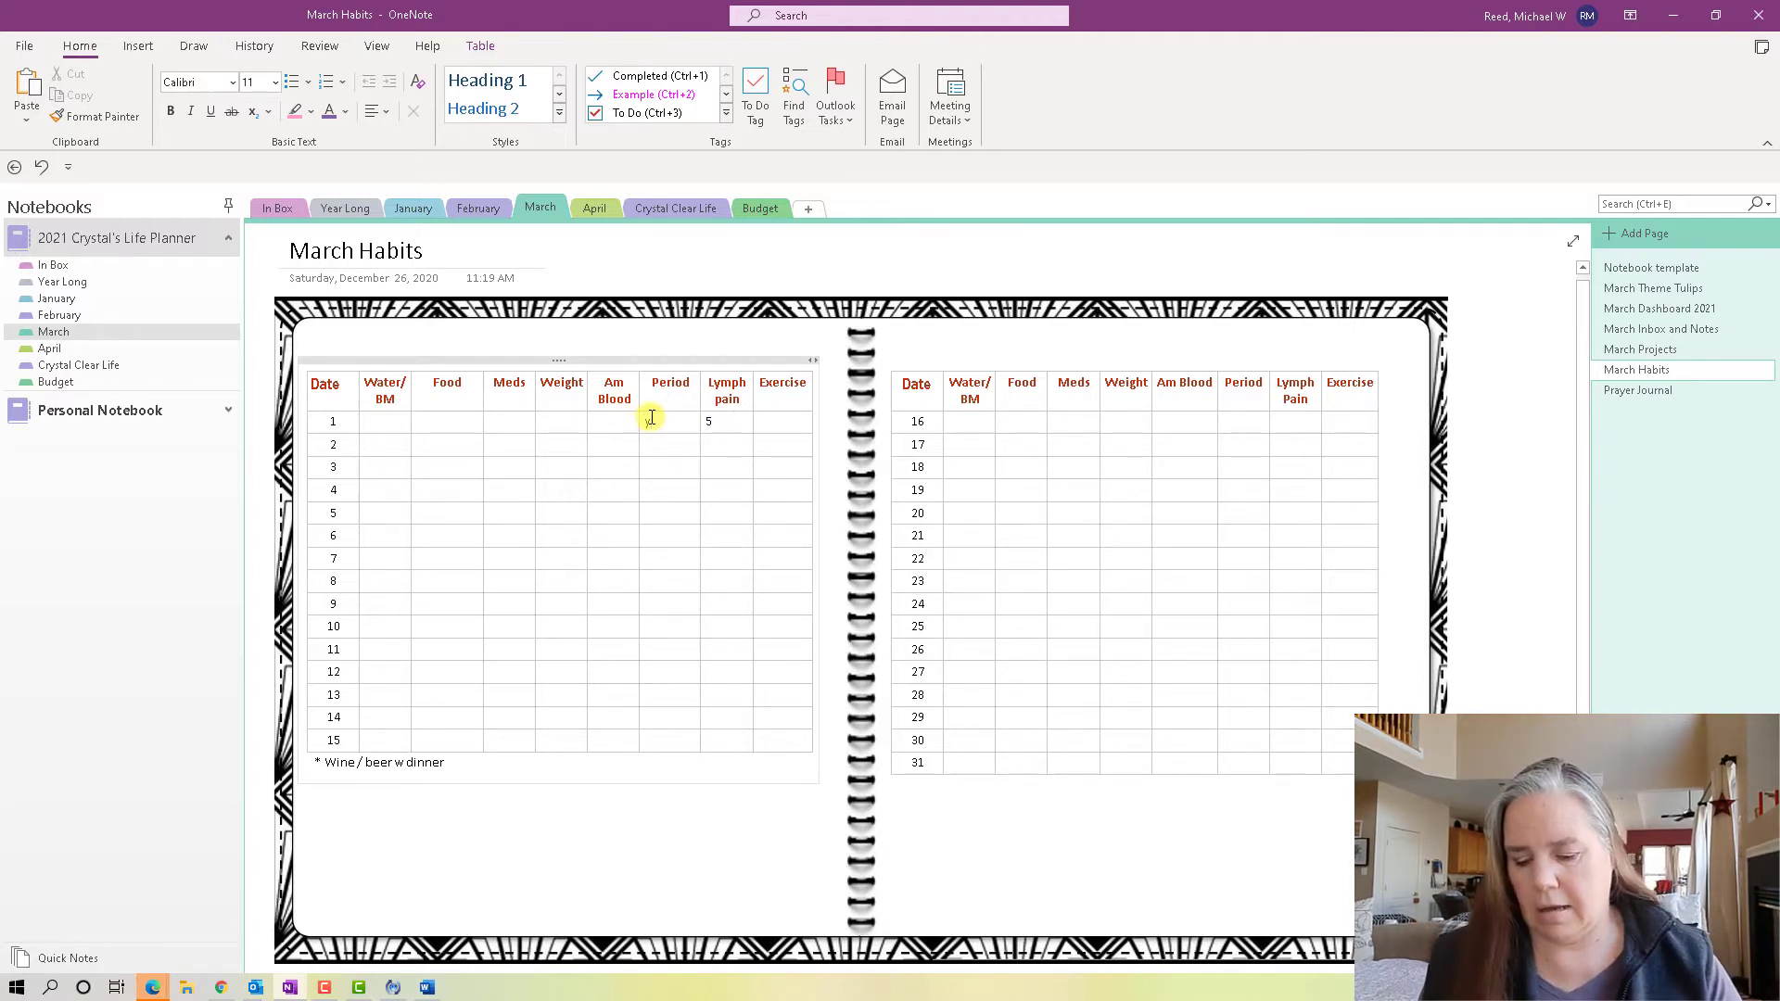
type("yes")
left_click(663, 442)
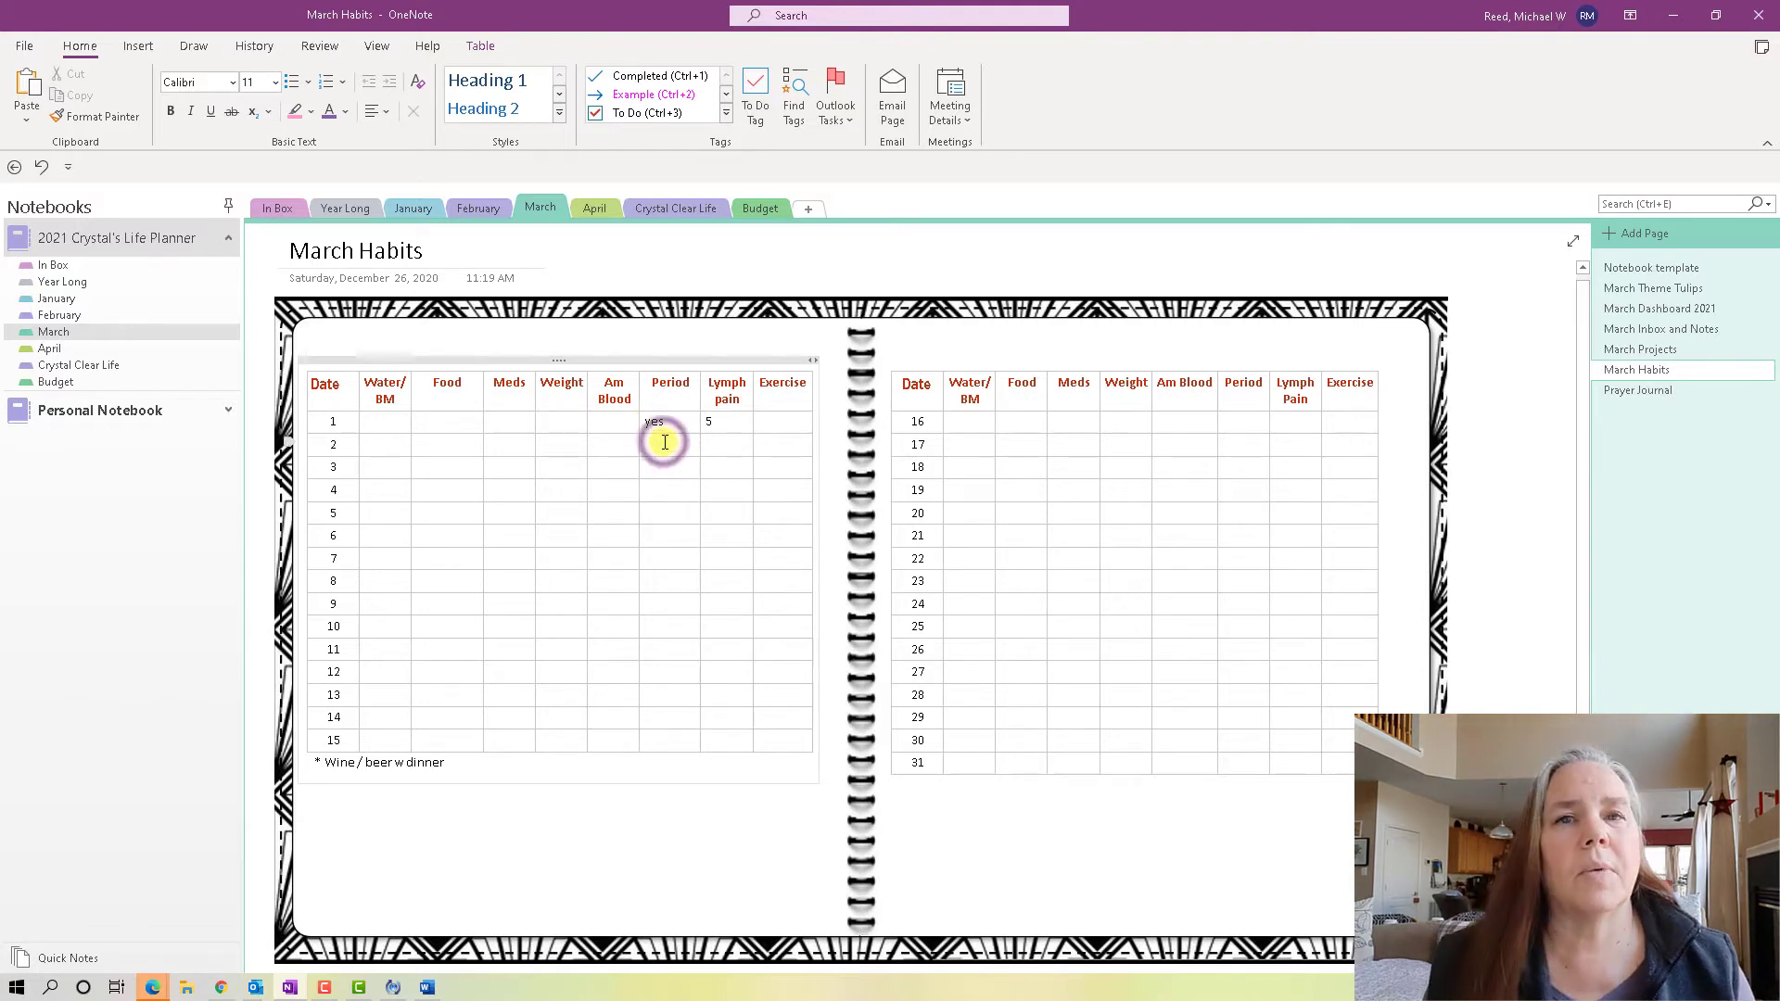
type("no")
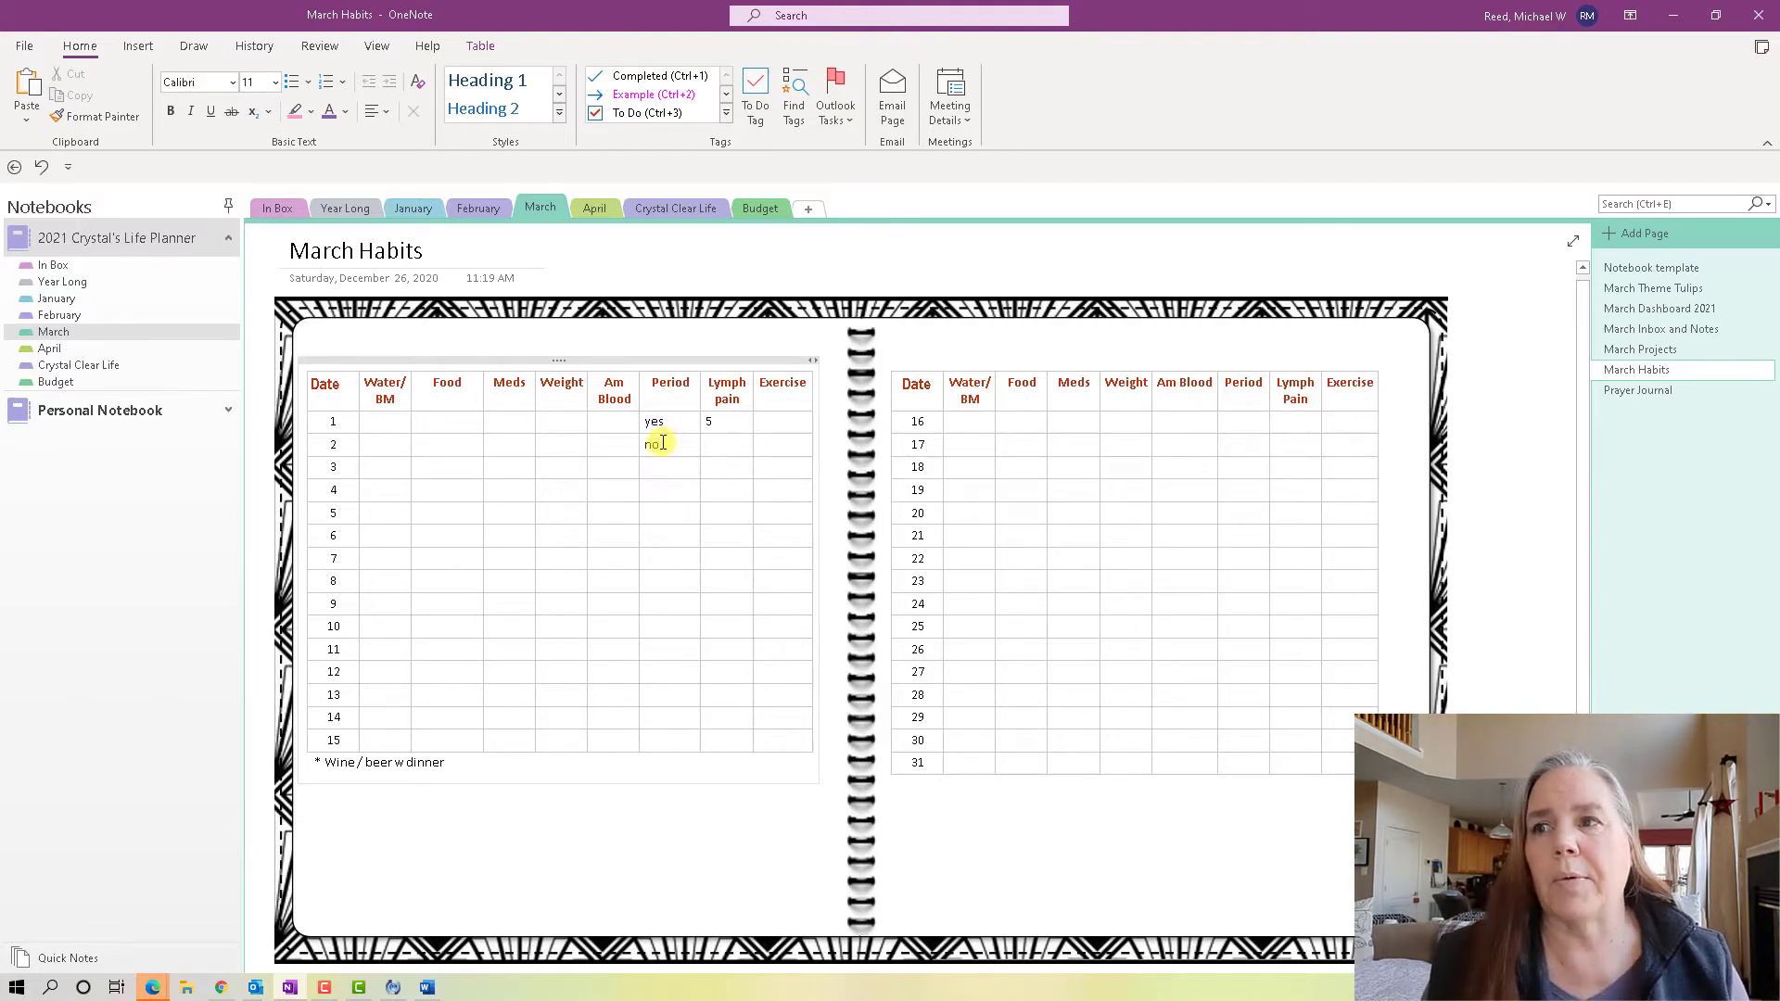
left_click(557, 423)
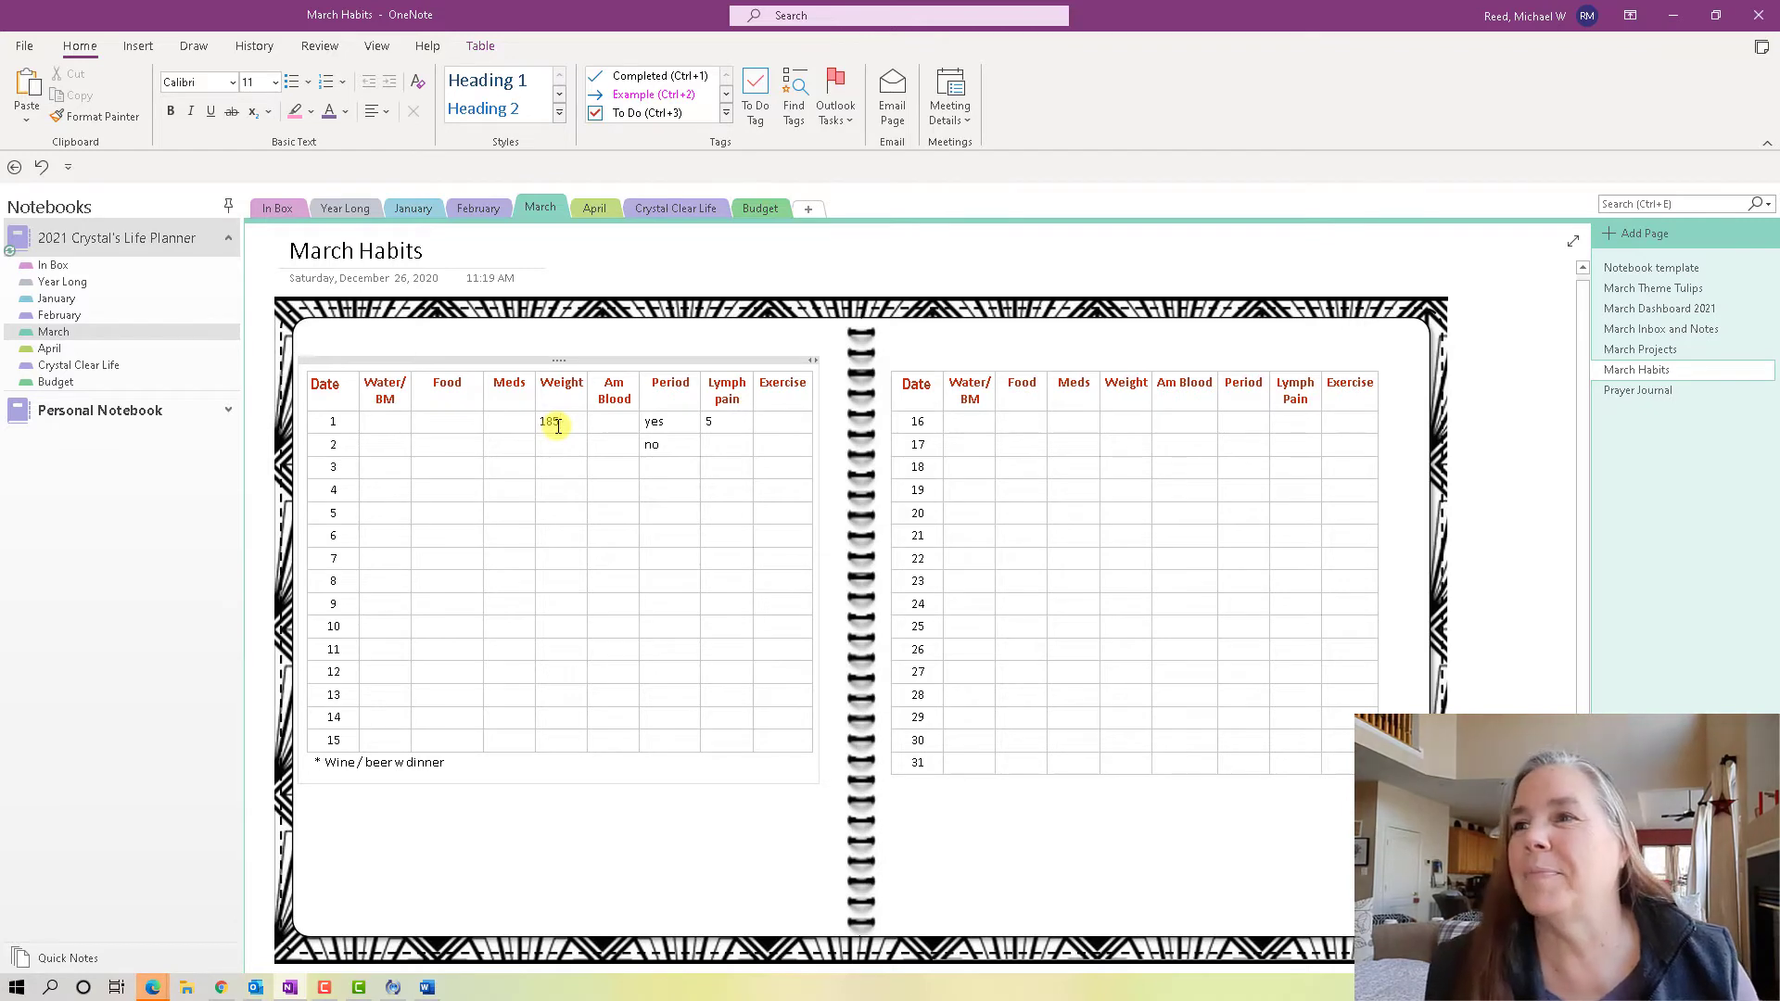
Clear the sample Weight, Period and Lymph pain entries from the 1–15 table.
left_click(469, 425)
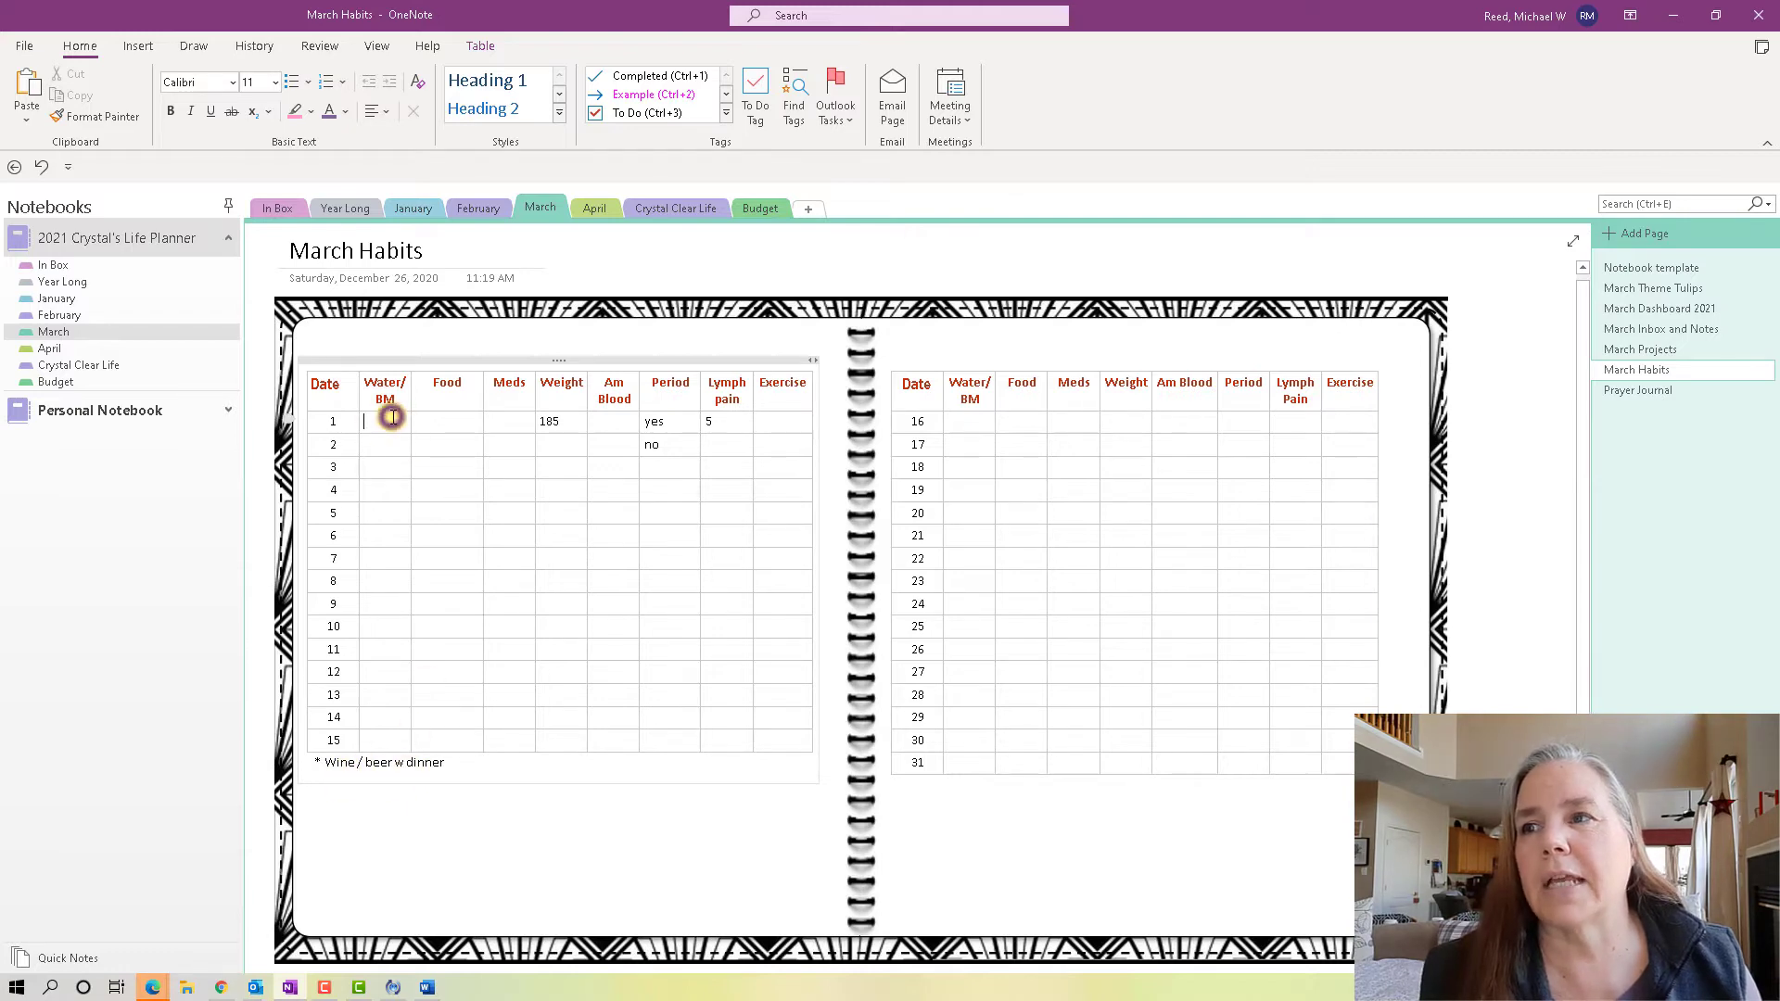
left_click(498, 422)
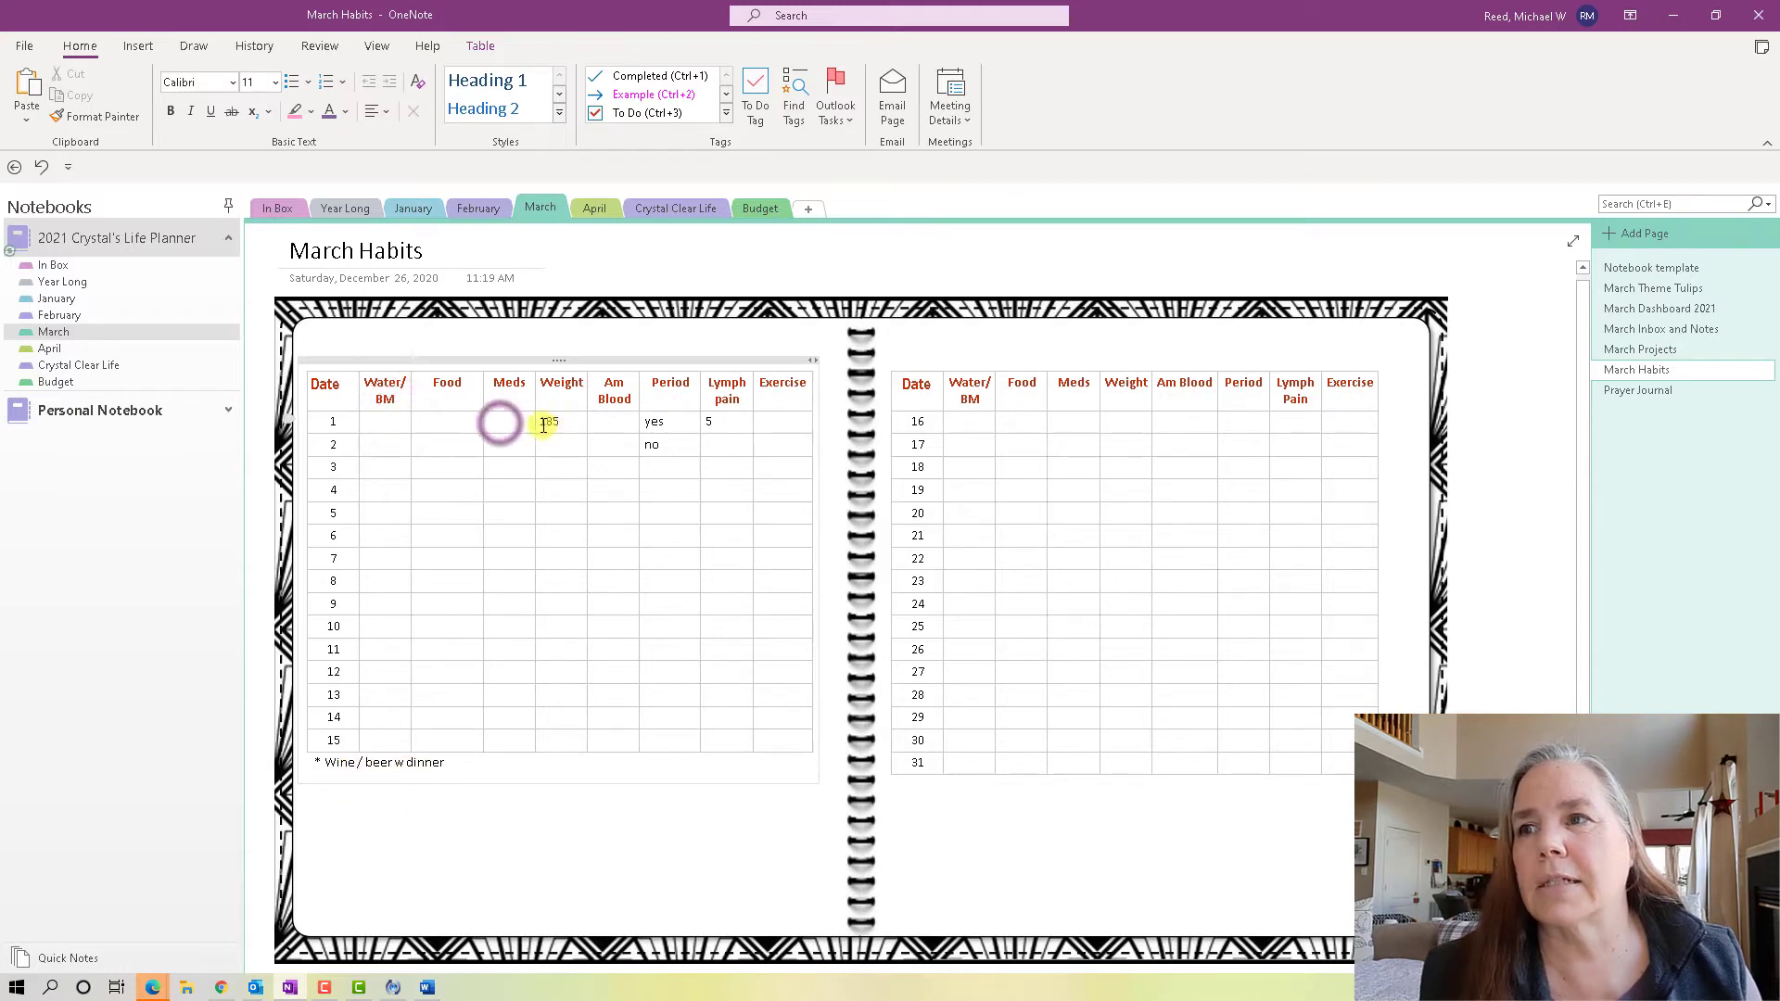
left_click_drag(535, 419, 724, 435)
key("Delete")
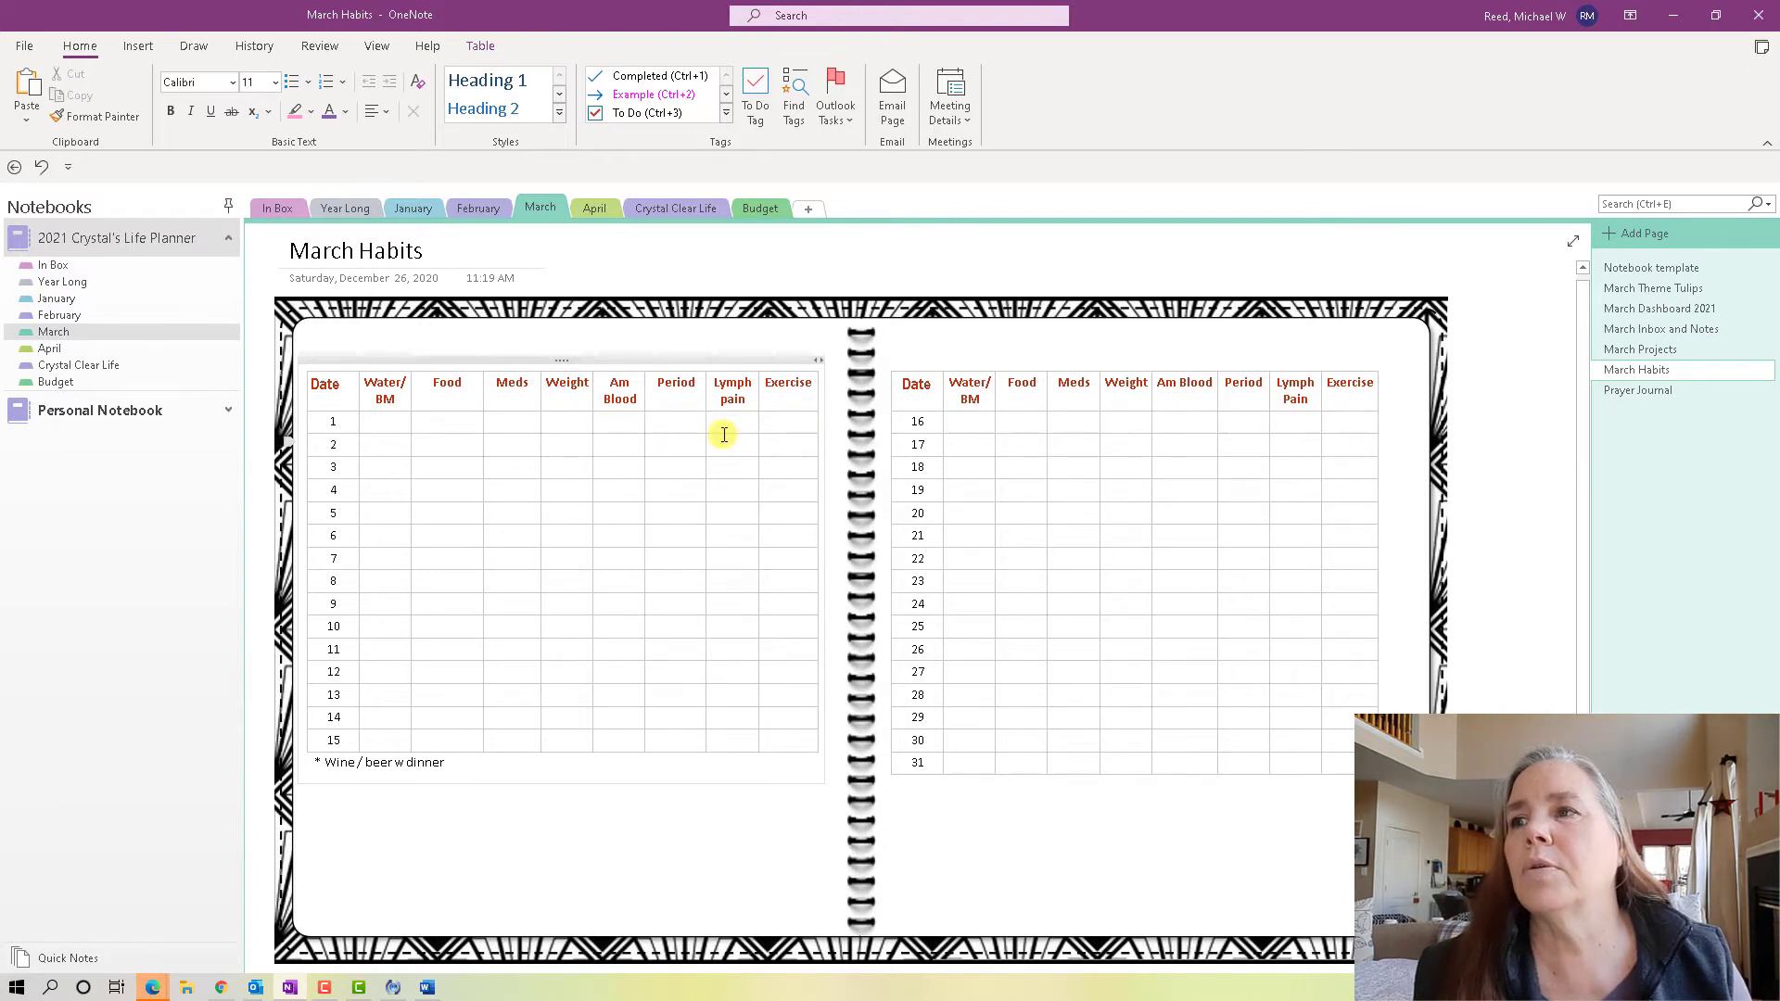
Widen the Food column in both the 1–15 and 16–31 tables so each table fills its notebook page.
left_click(482, 401)
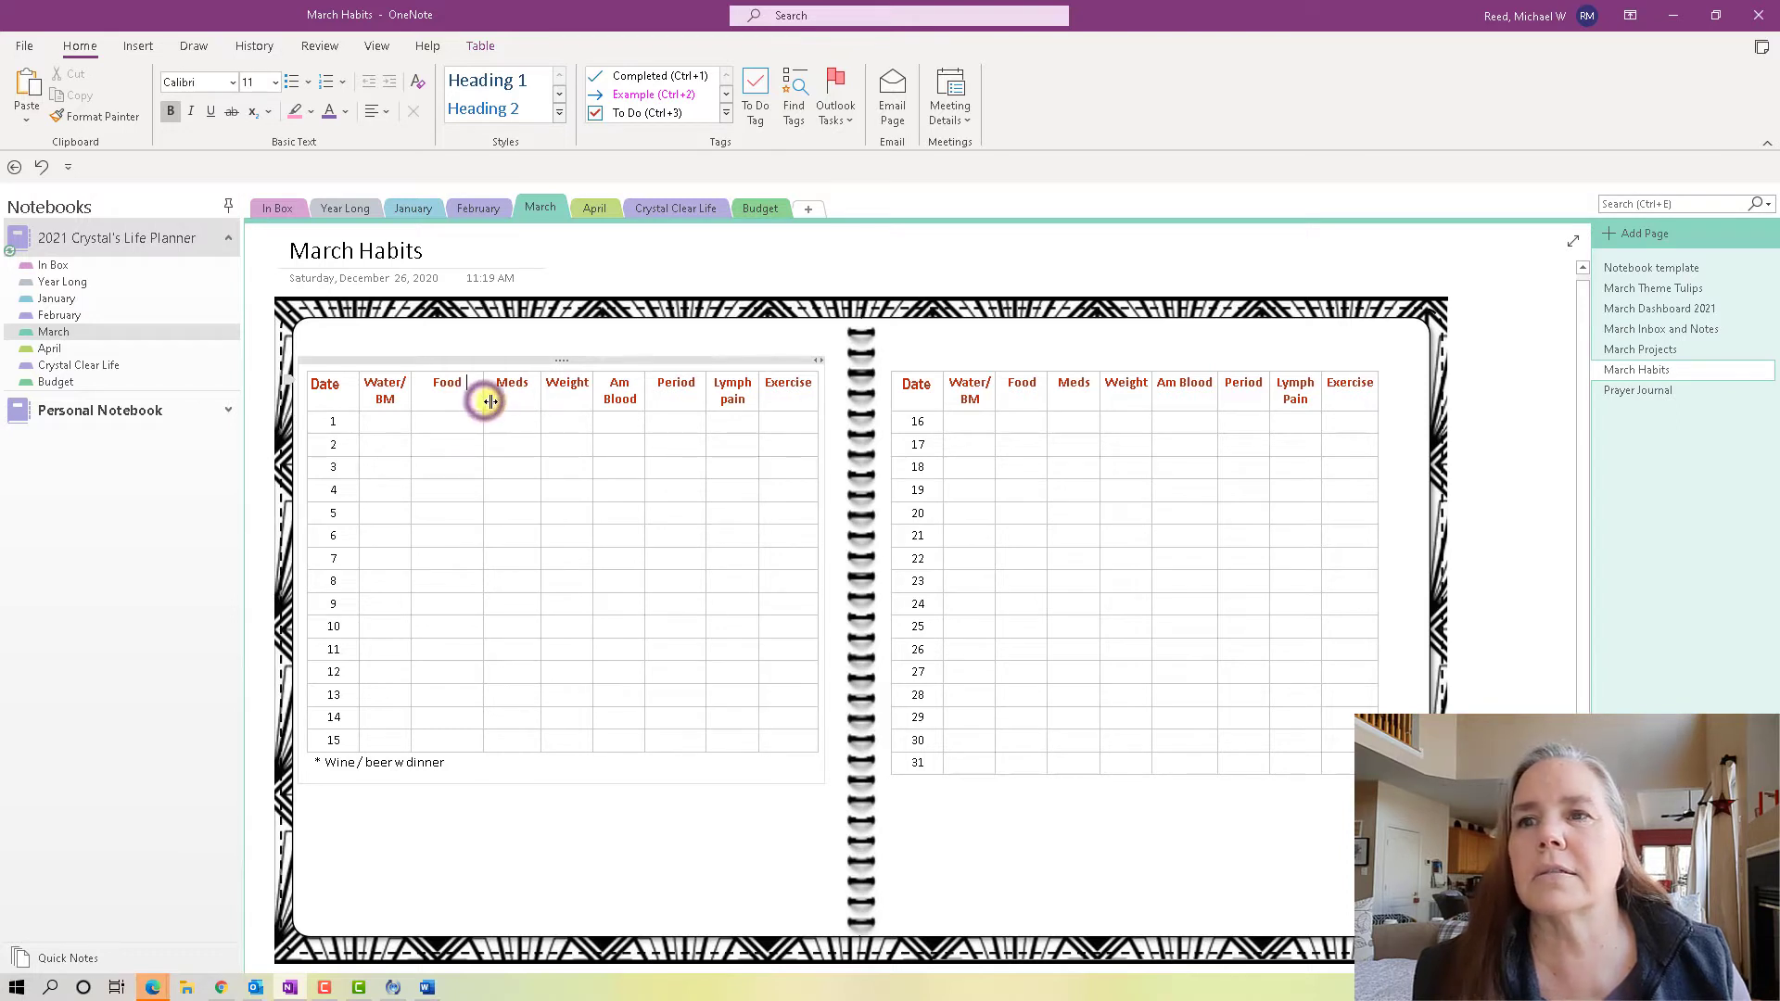
left_click_drag(488, 401, 510, 401)
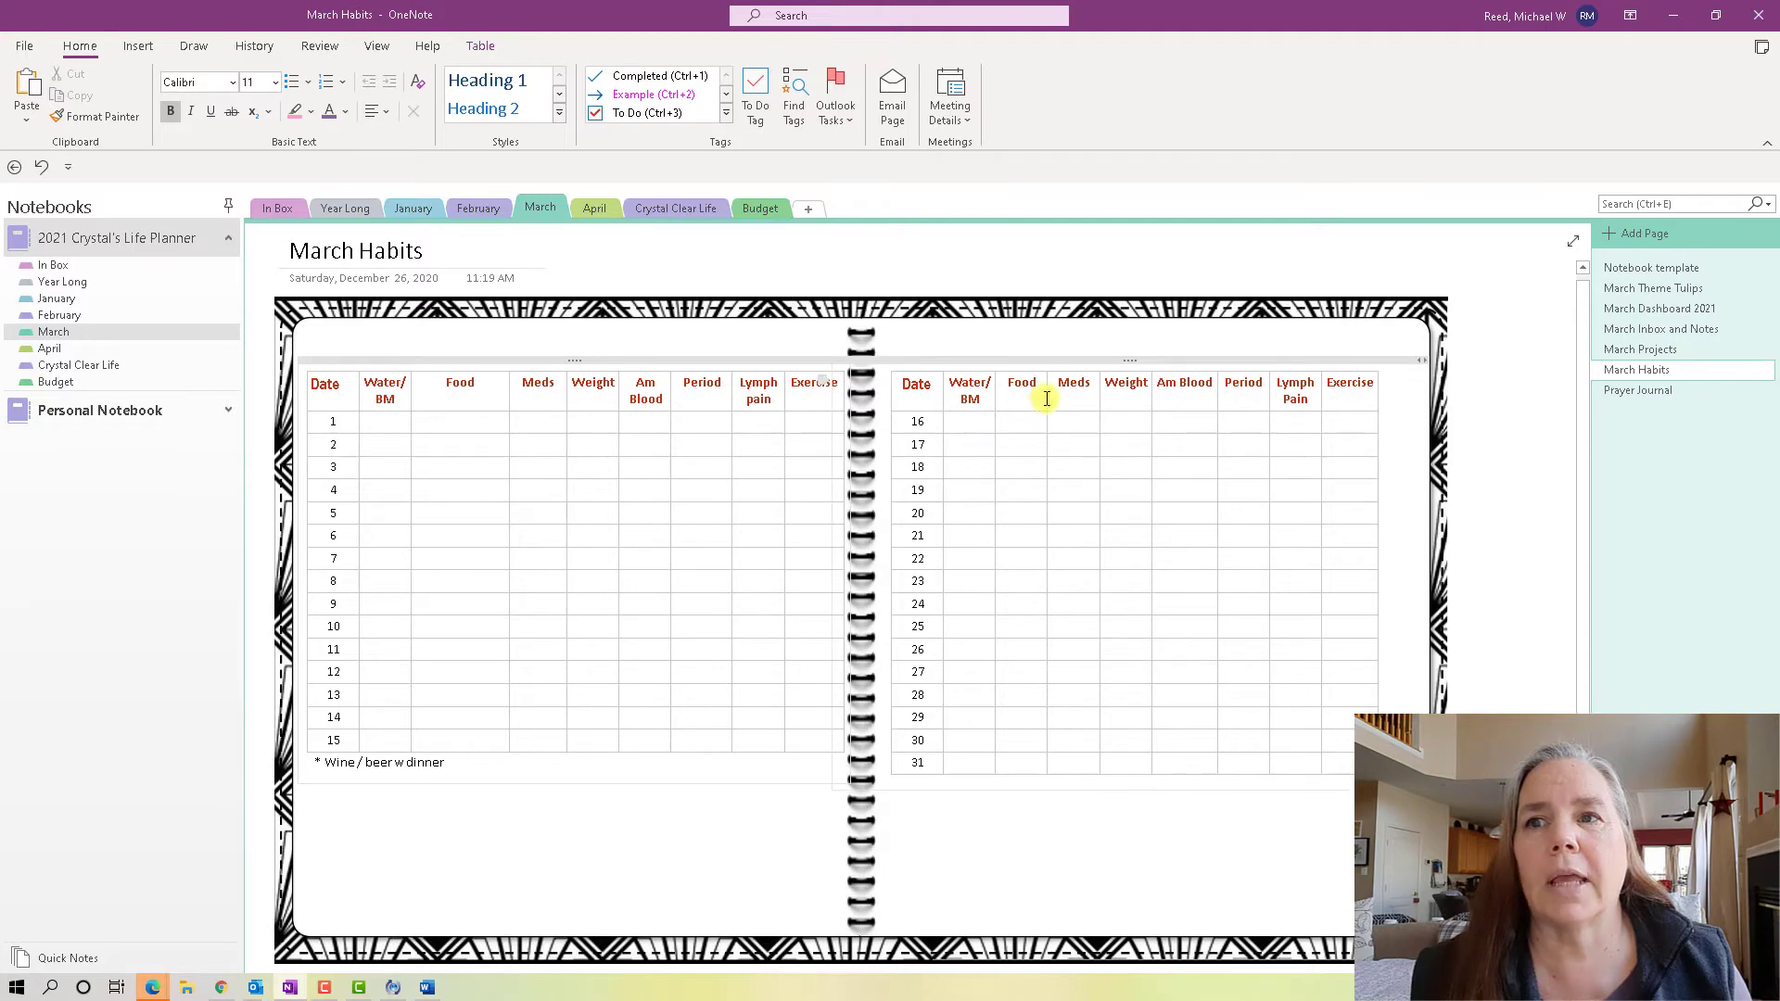
left_click_drag(1047, 398, 1086, 399)
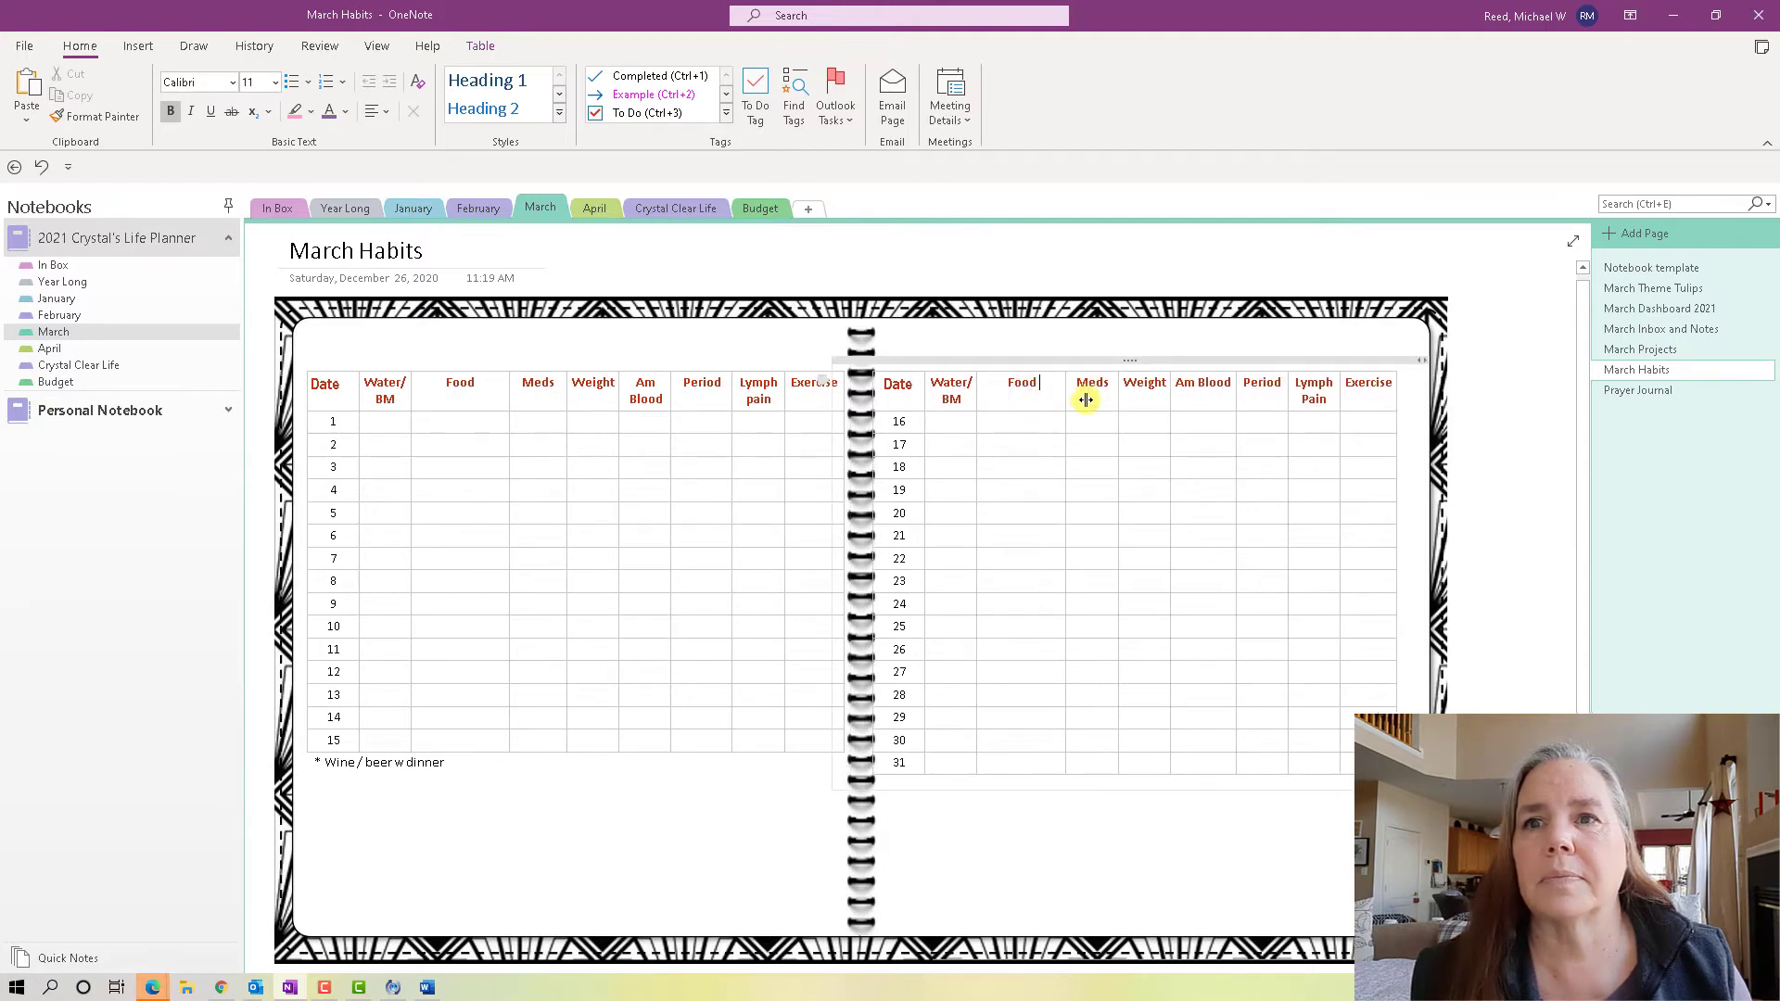
left_click_drag(1085, 399, 1078, 402)
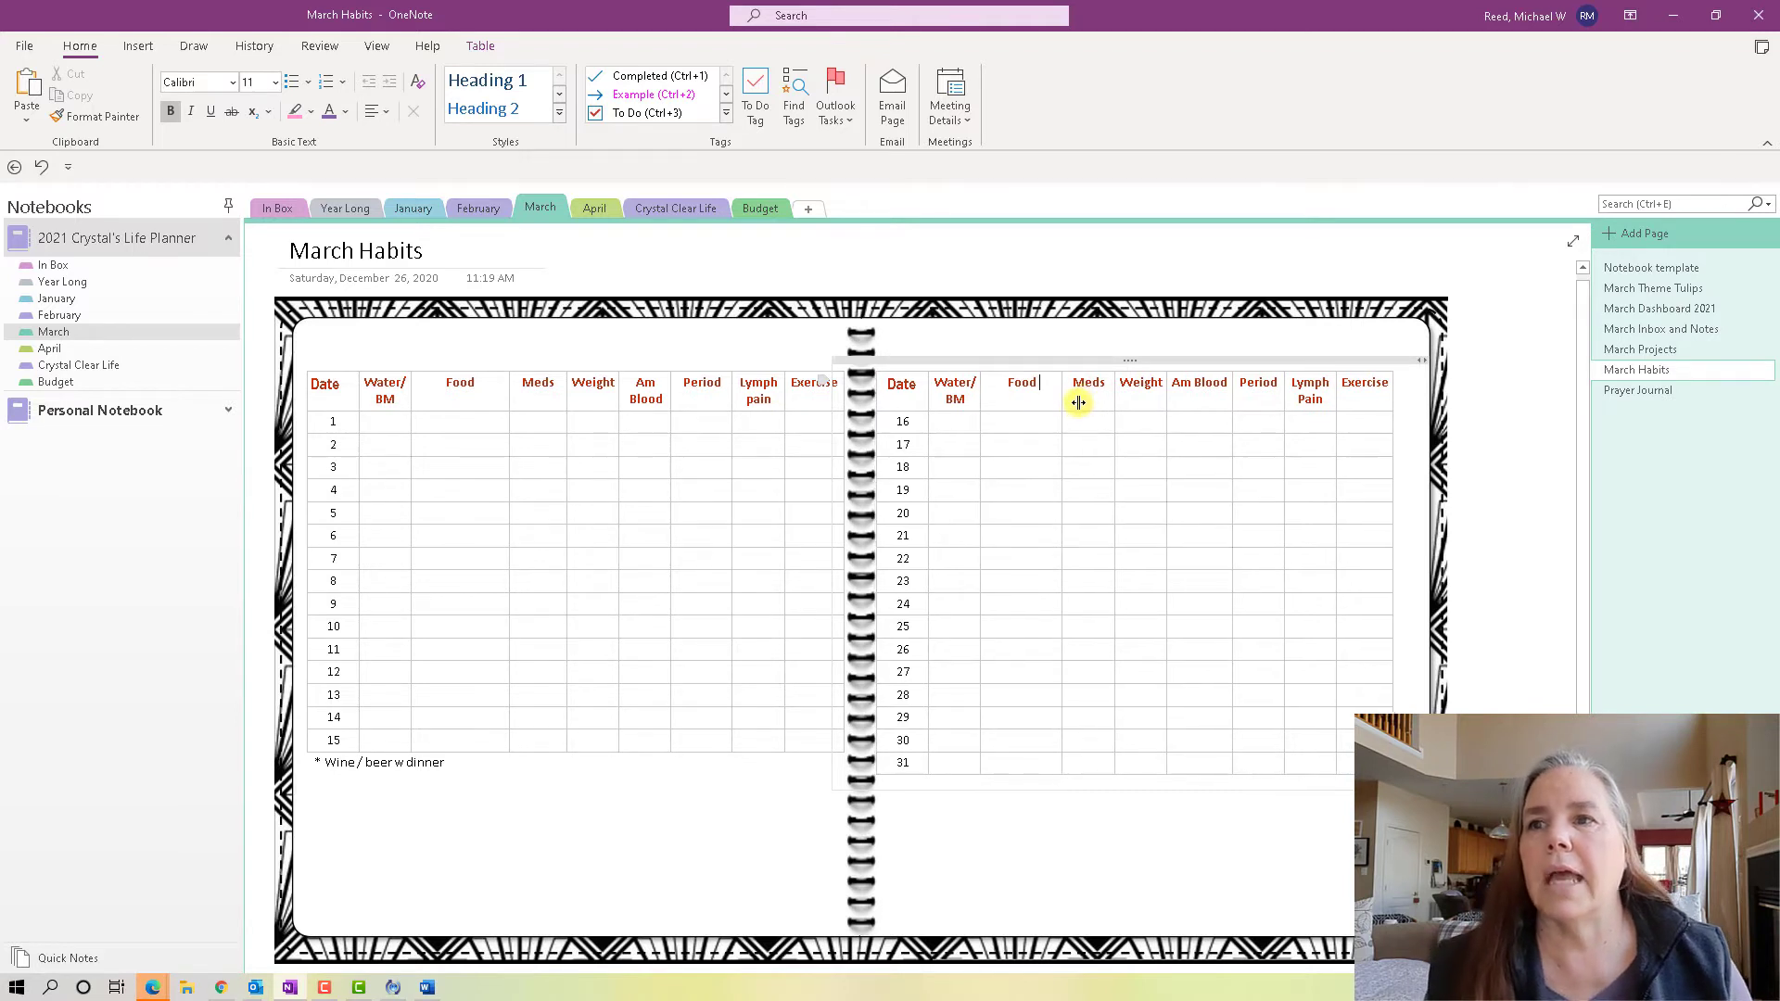
left_click(1268, 322)
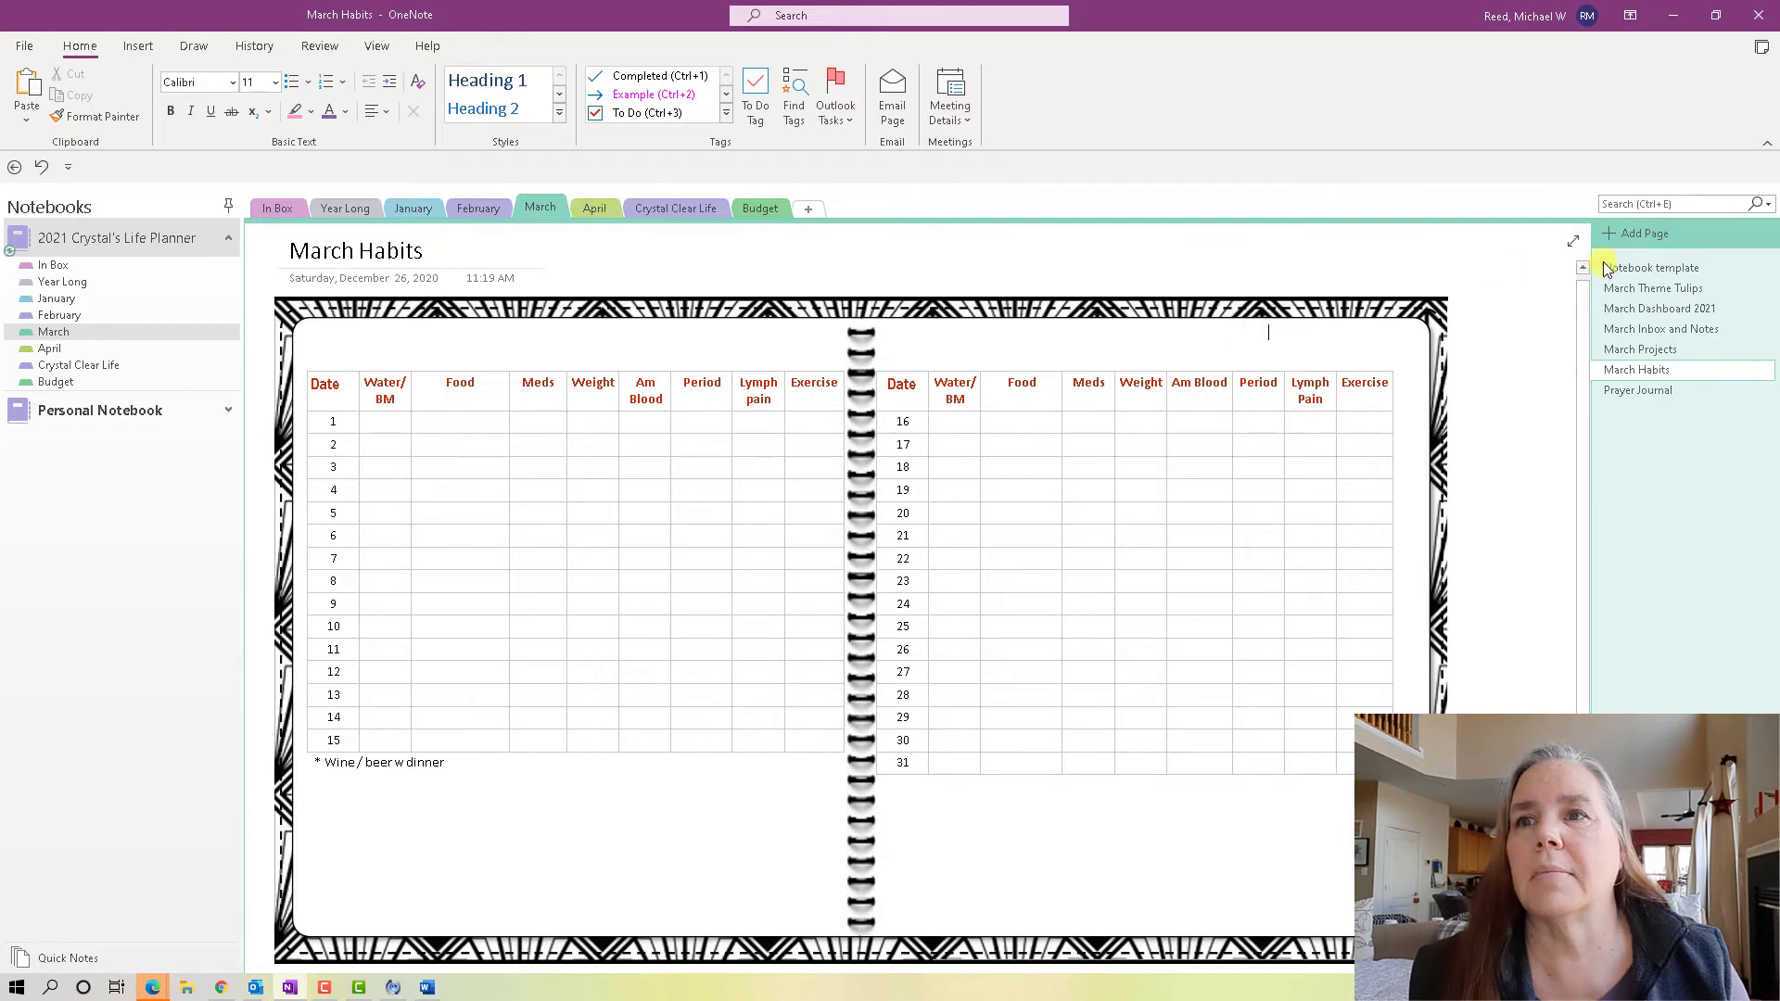
Copy the March lettering picture from the March Theme Tulips page and paste it on March Habits beside the notebook's outer edge.
left_click(1655, 288)
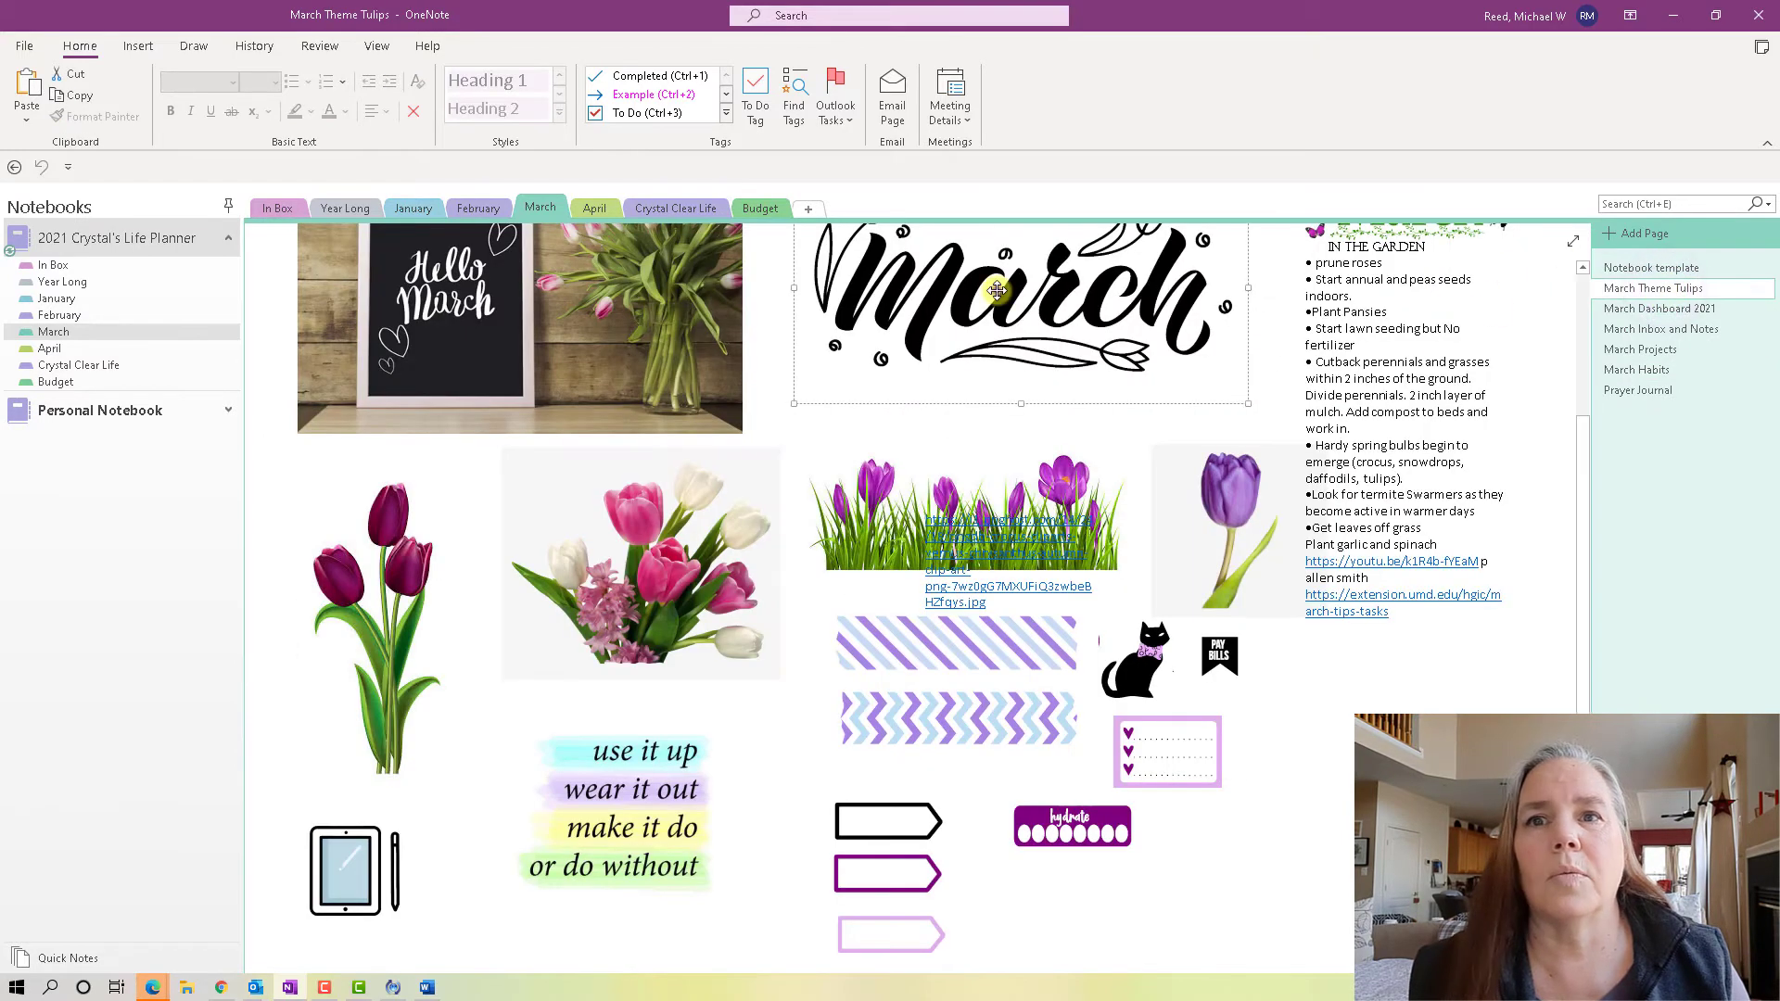
right_click(1009, 274)
left_click(1059, 331)
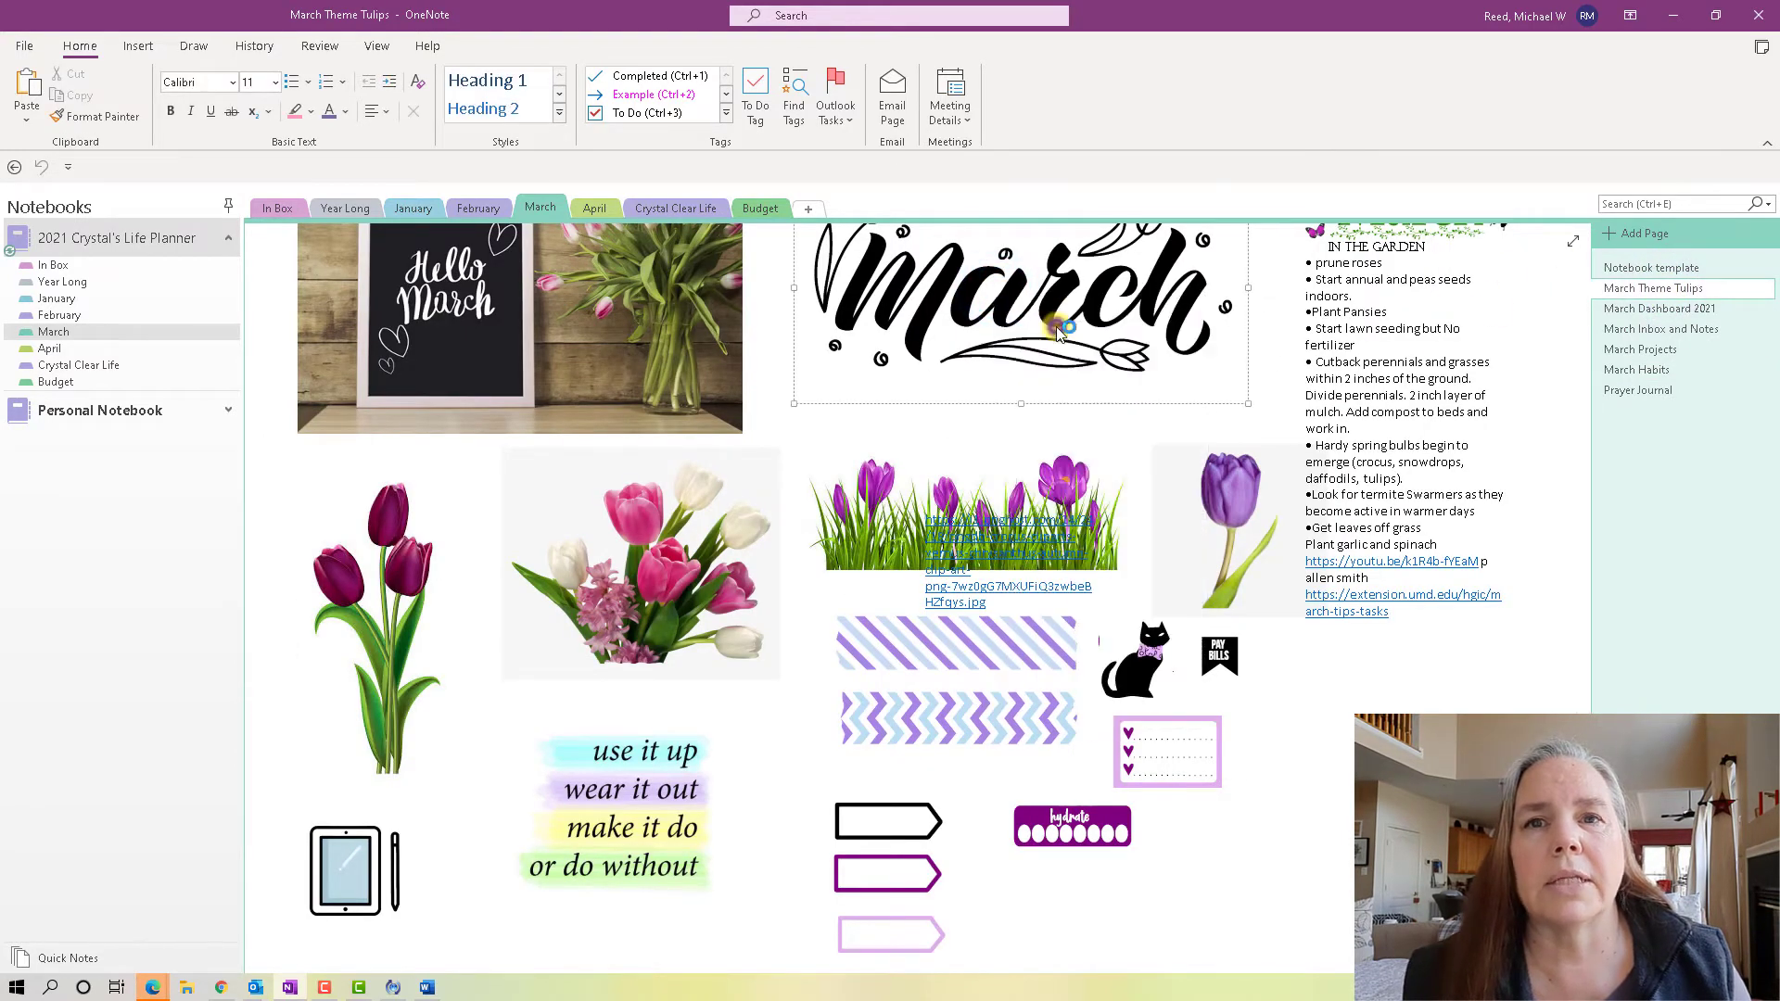
left_click(1634, 369)
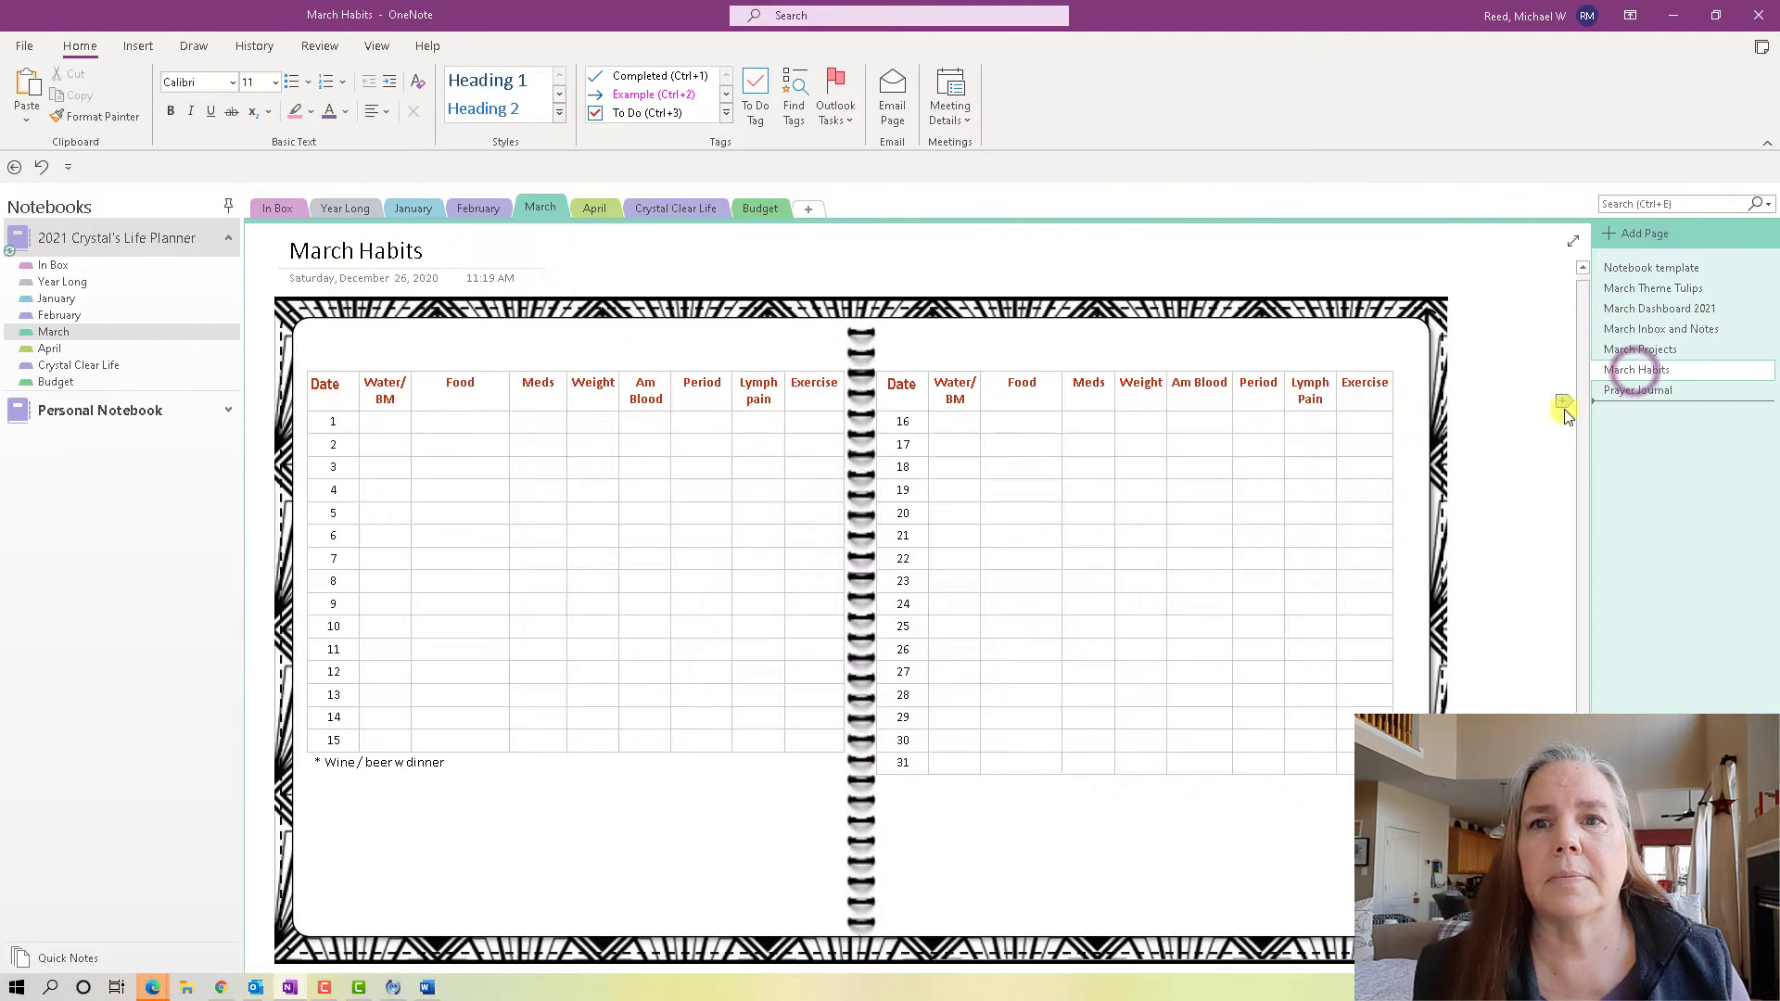
right_click(1487, 409)
left_click(1527, 501)
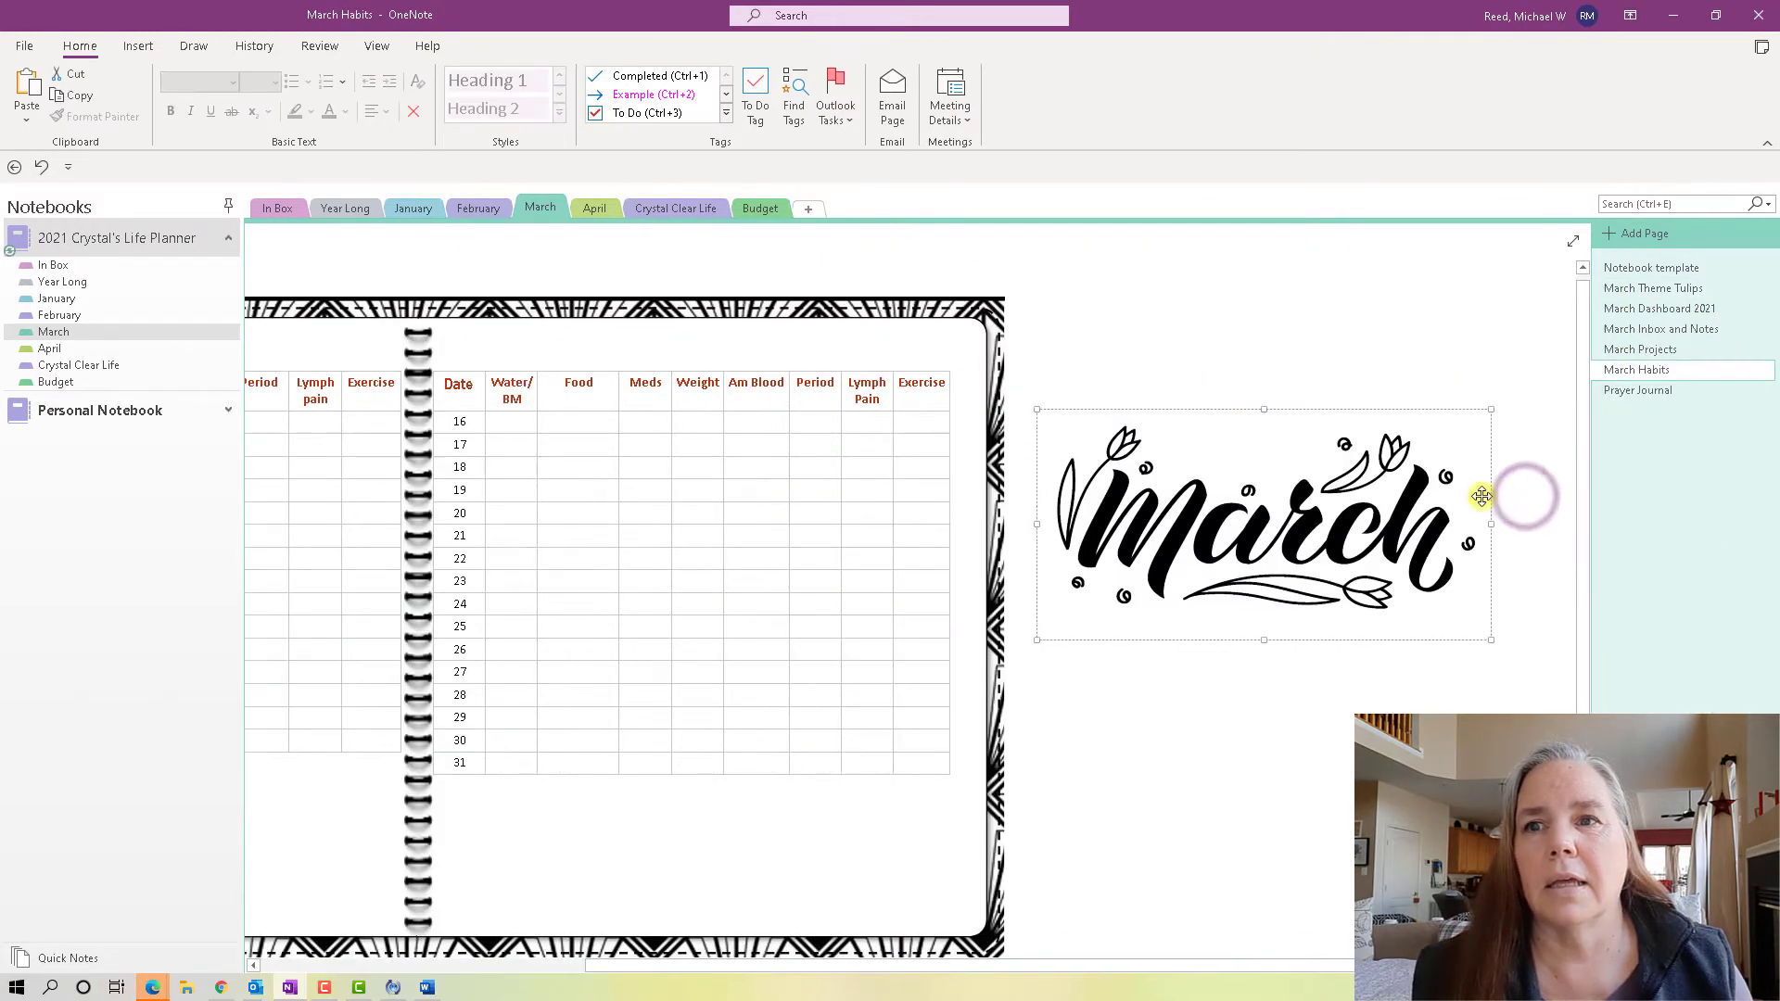
Shrink the March lettering to header size and place it above the 1–15 table on the left notebook page.
left_click_drag(1496, 638, 556, 306)
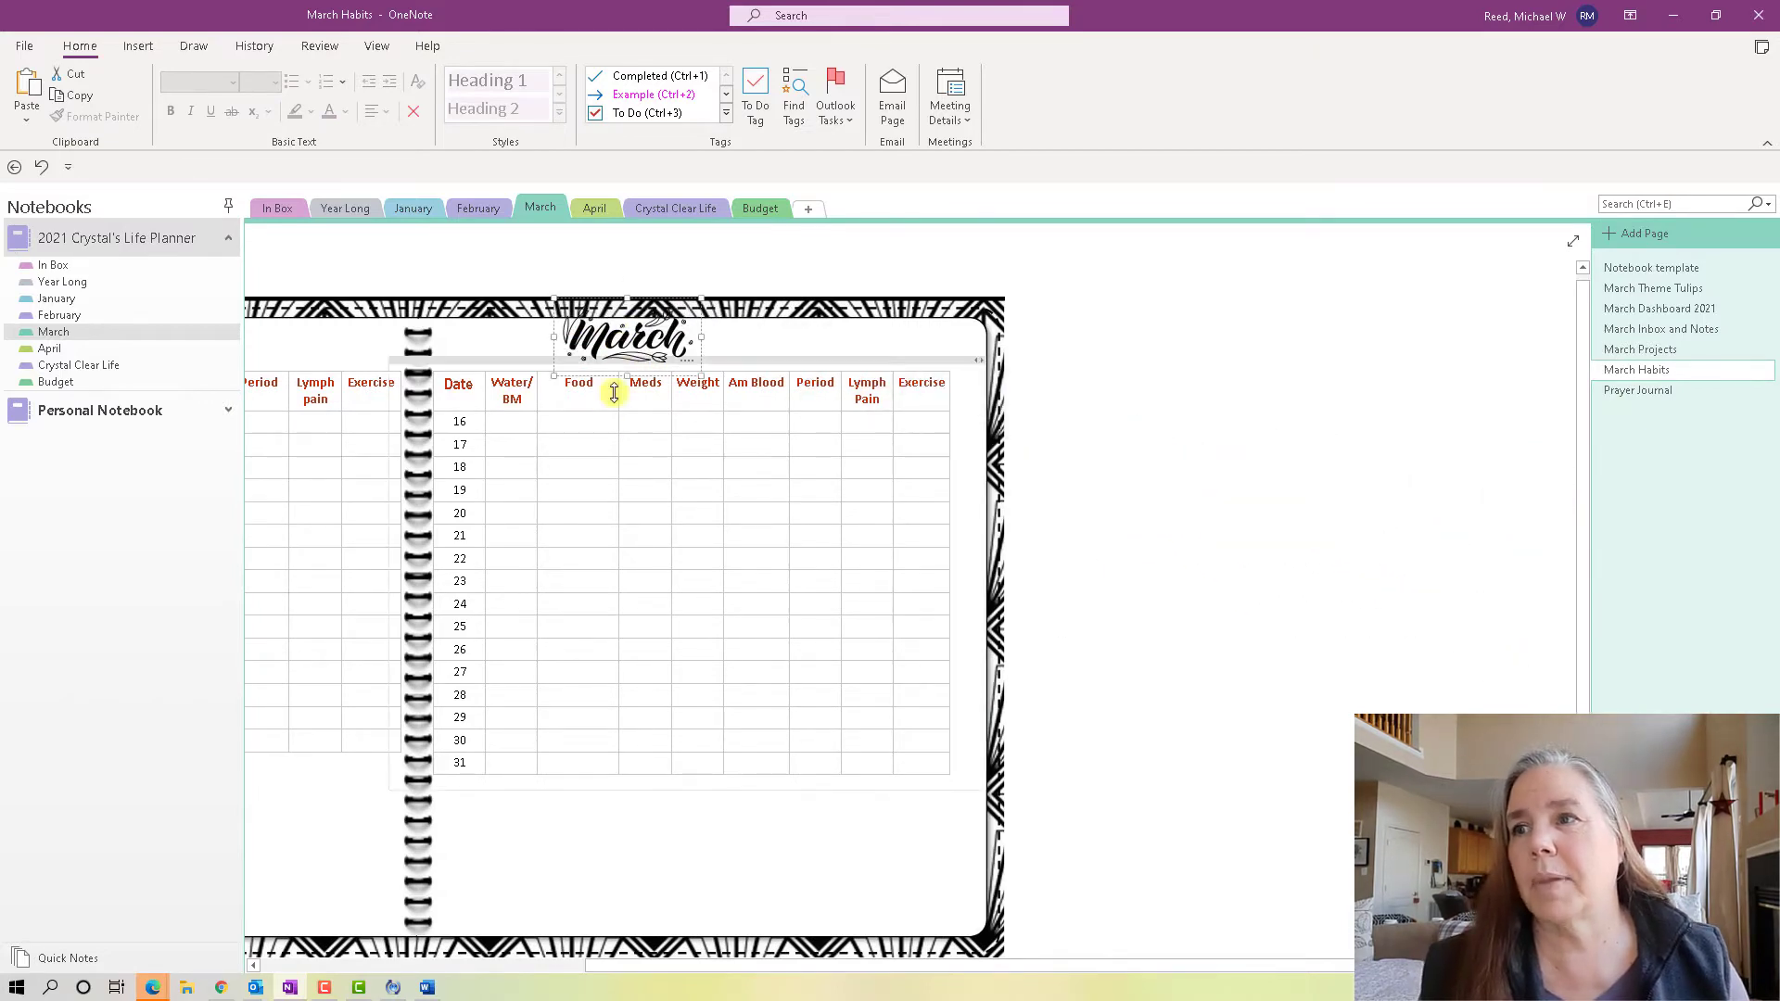
left_click_drag(848, 964, 514, 960)
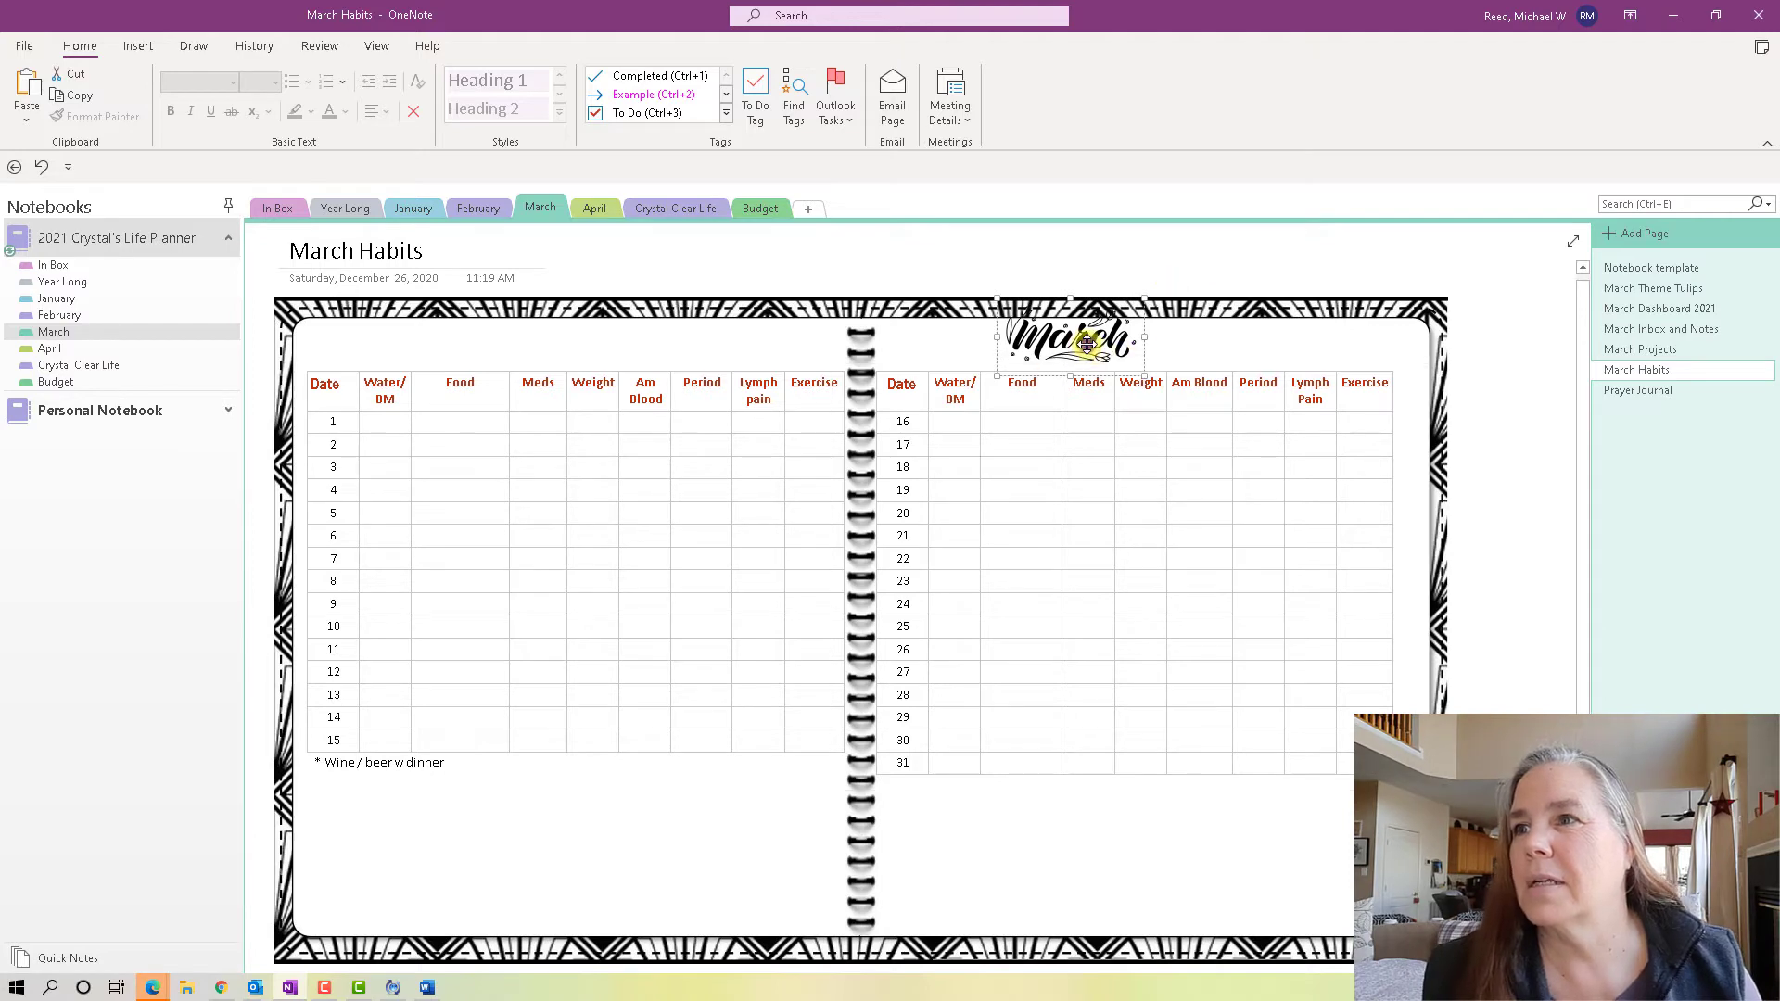
left_click_drag(1029, 341, 469, 341)
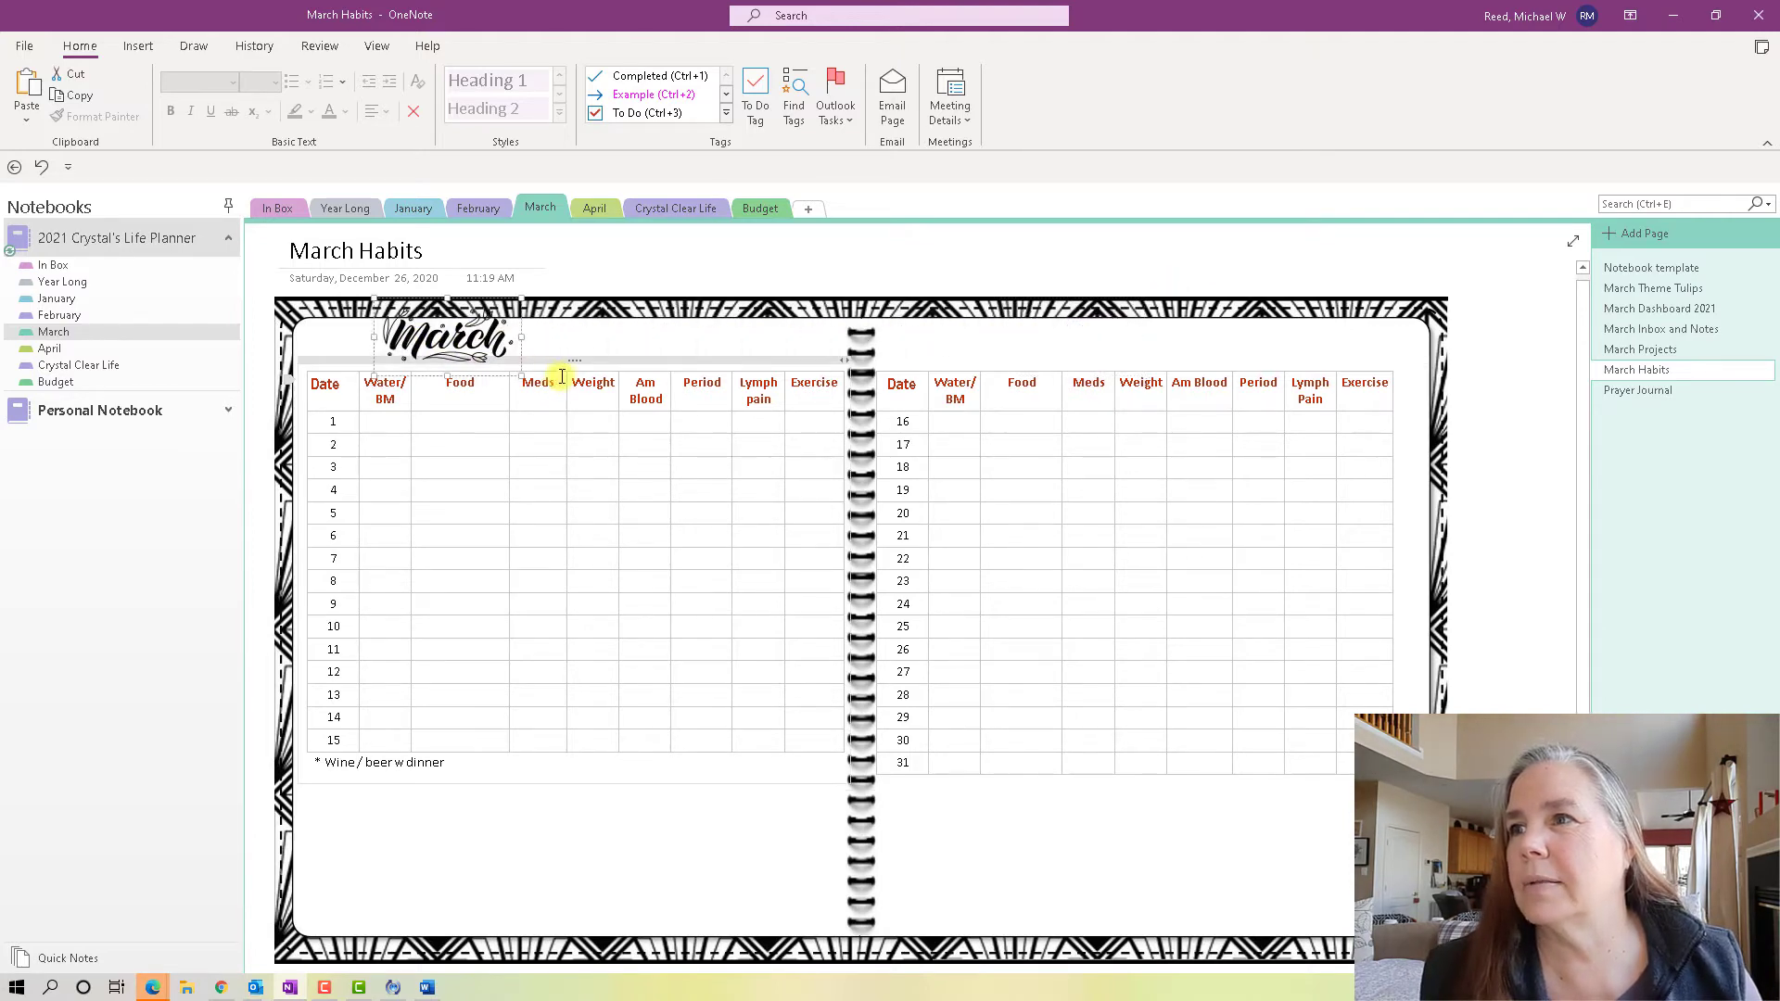
Lower the 1–15 table and the March lettering slightly so the lettering sits between the border and the table.
left_click_drag(579, 364, 575, 386)
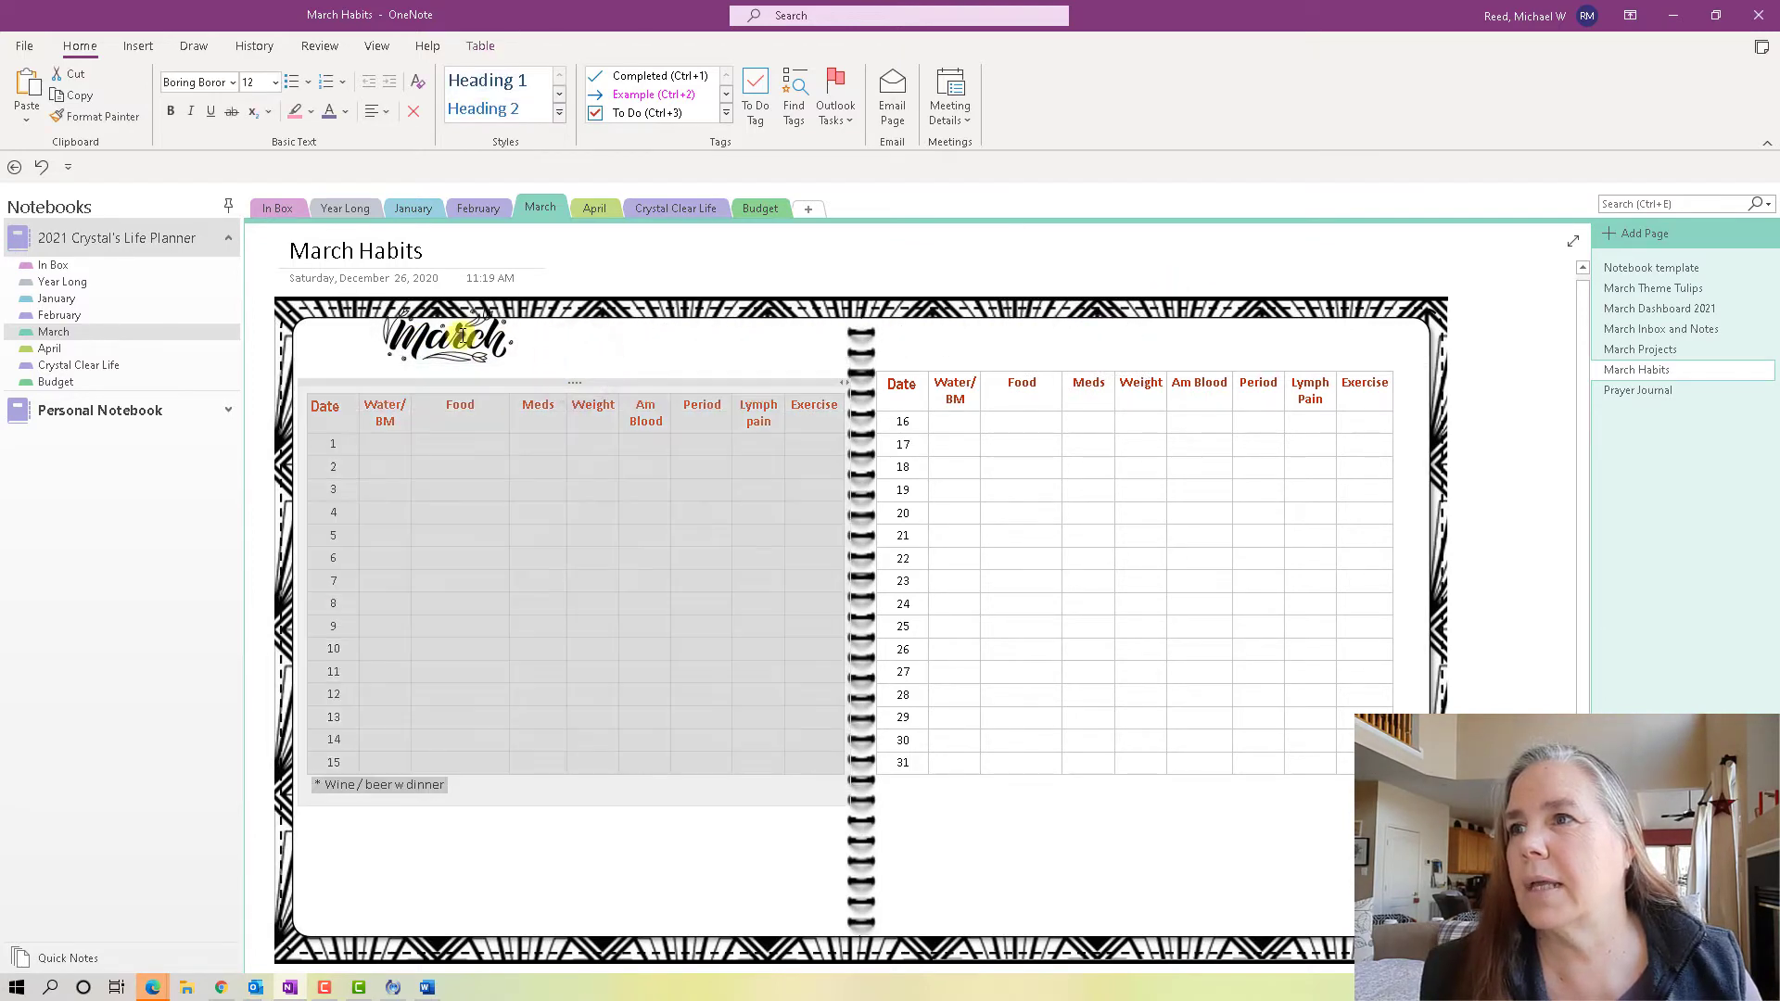
left_click(457, 335)
left_click_drag(457, 336, 457, 357)
left_click(550, 405)
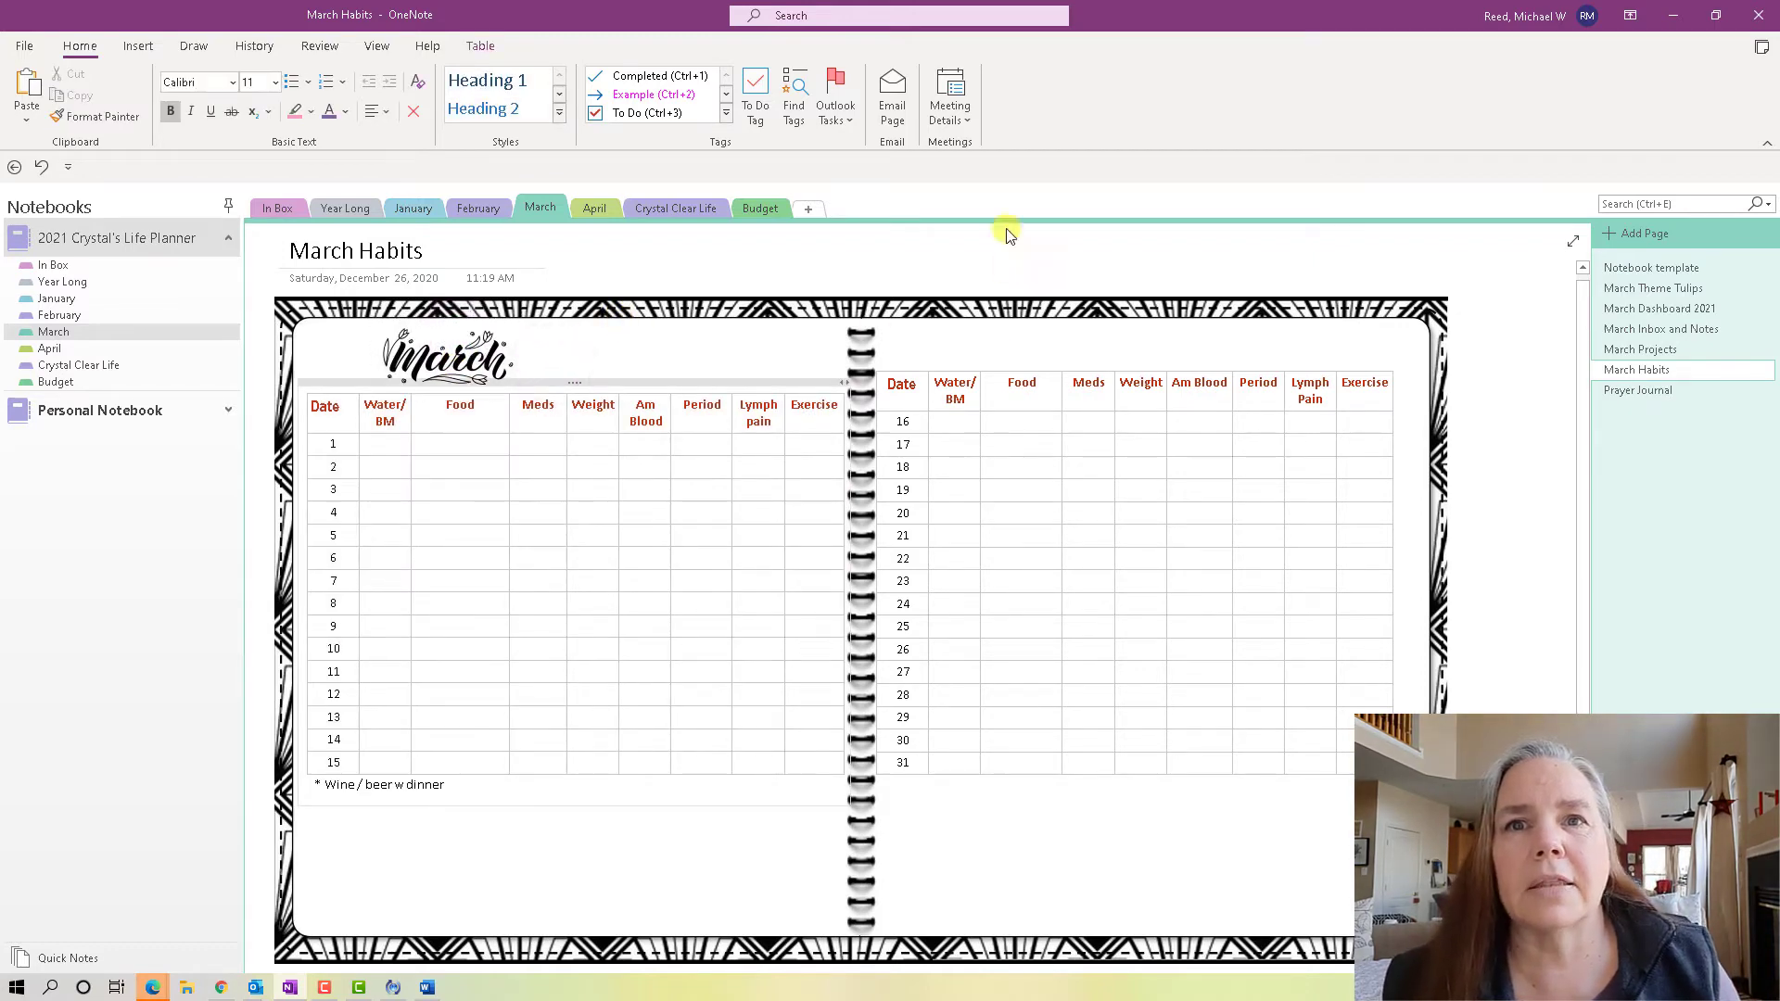
Copy the heading from the March Inbox and Notes page and paste it on March Habits, directly beside the March lettering.
left_click(1717, 329)
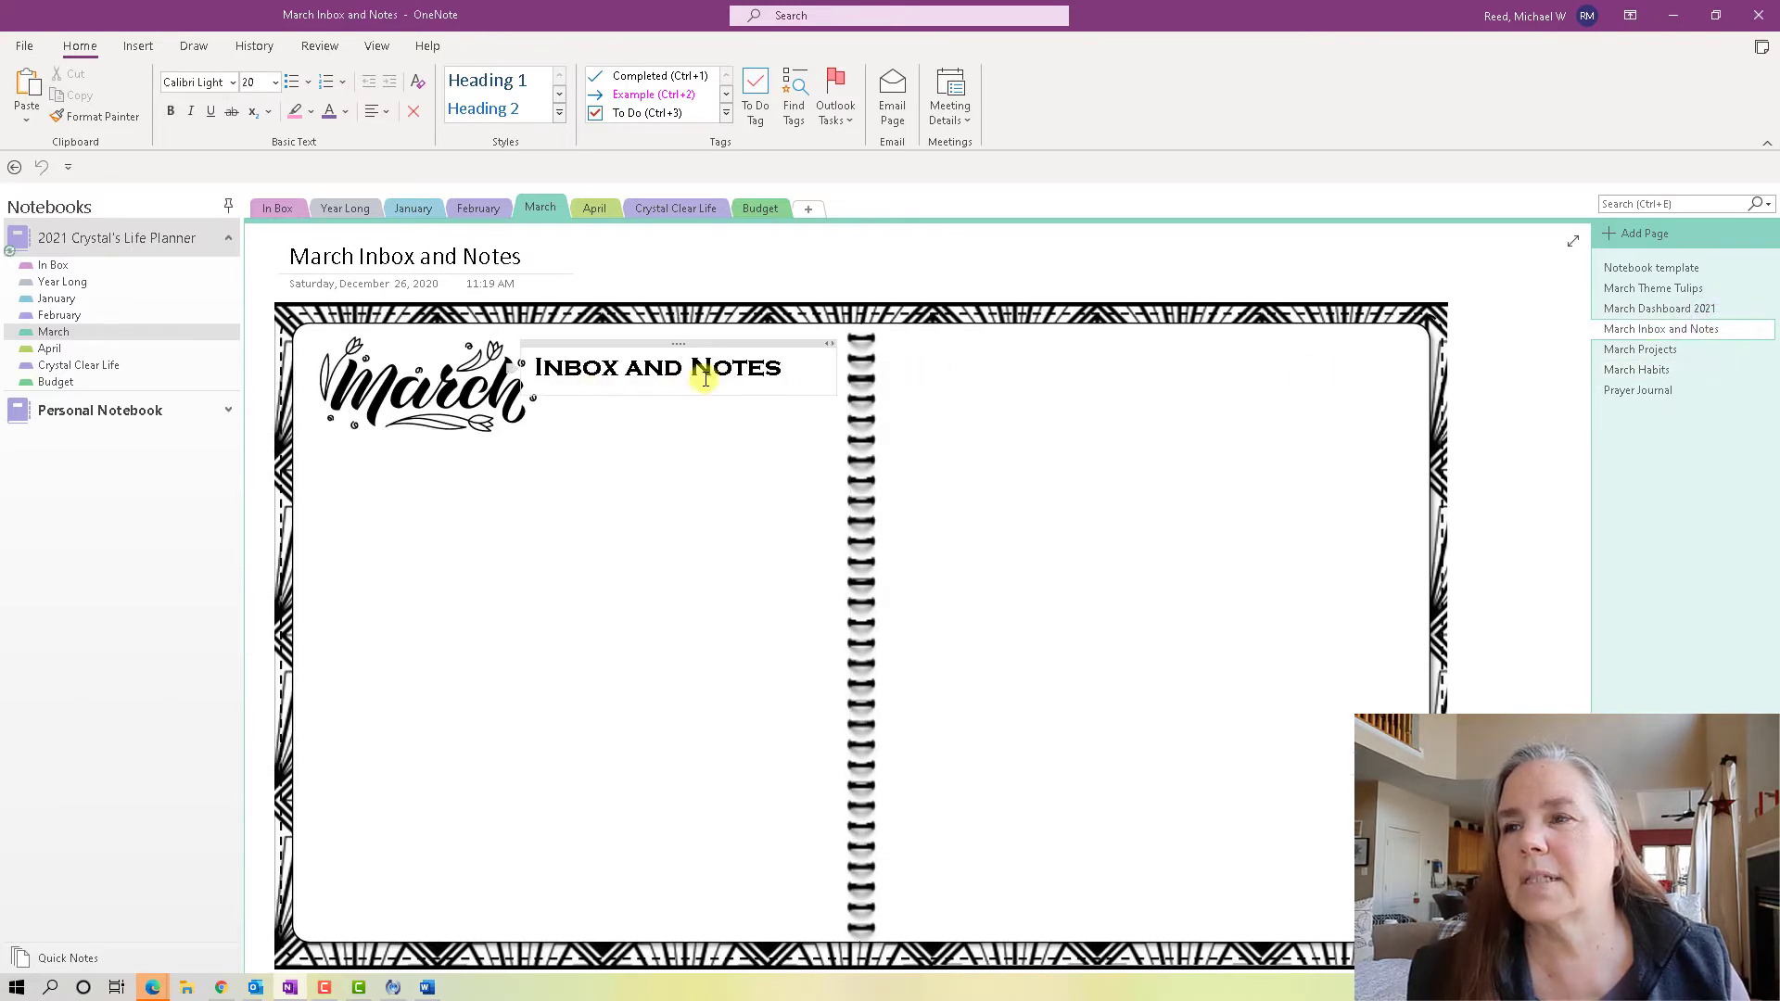
left_click(676, 347)
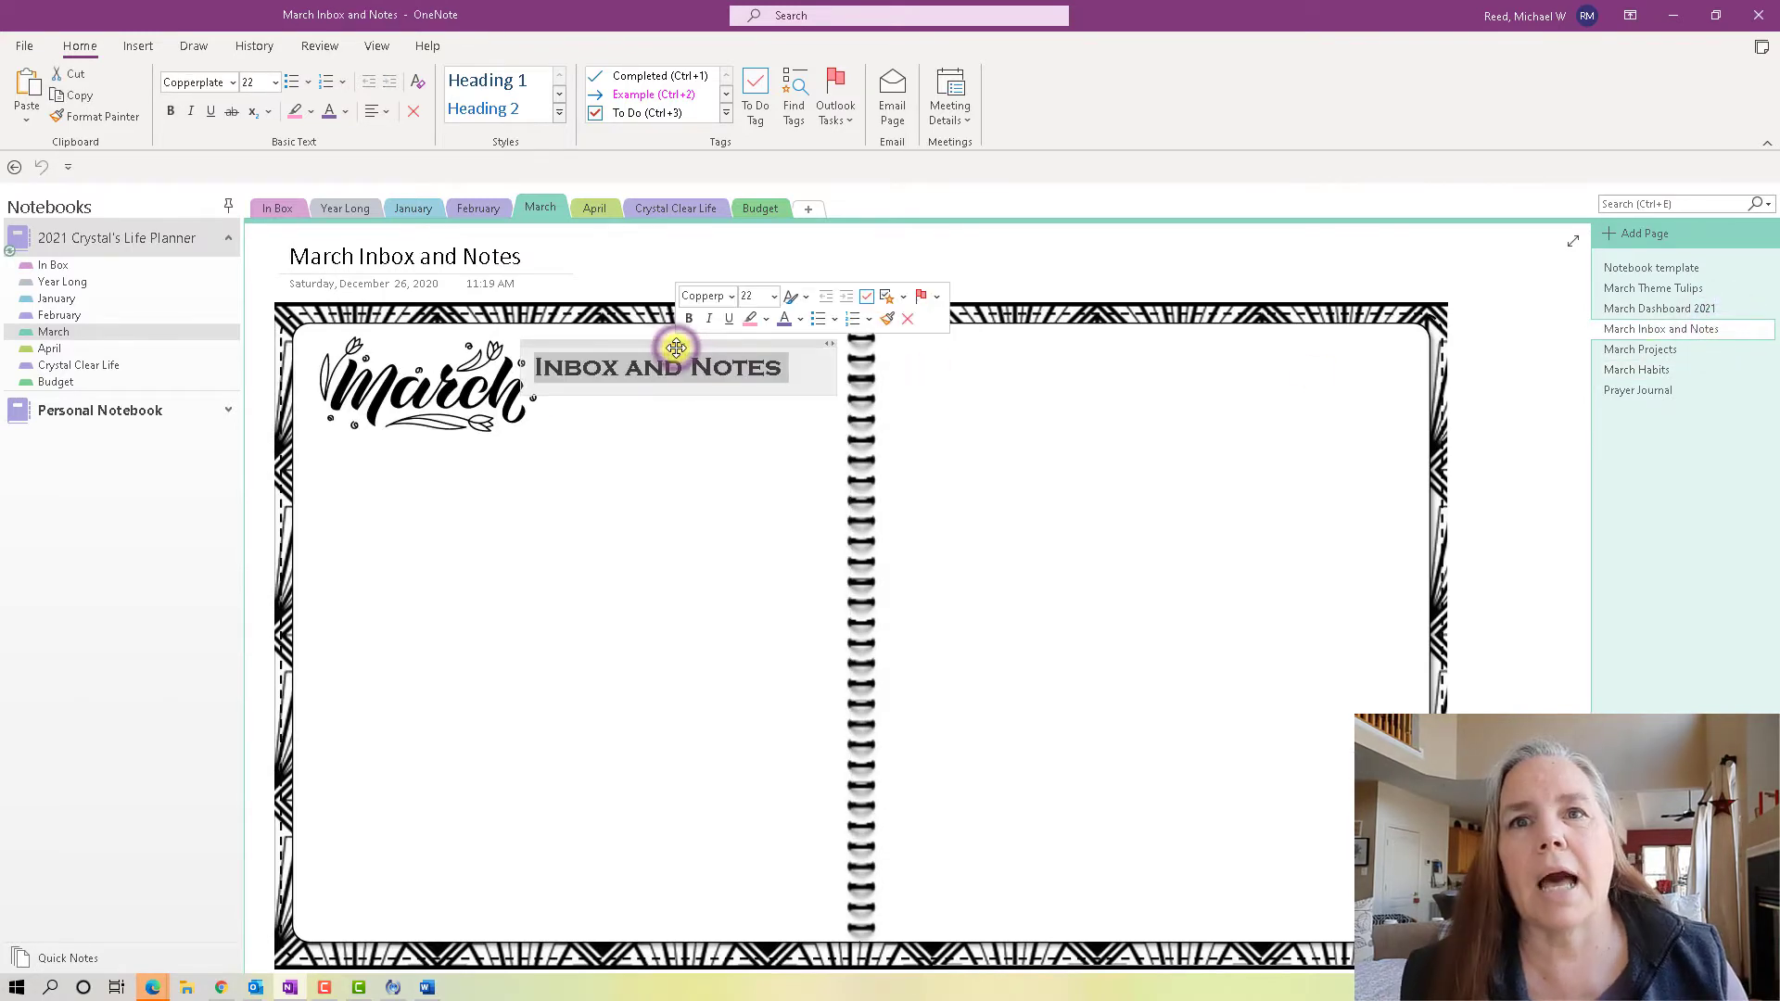
right_click(676, 348)
left_click(732, 387)
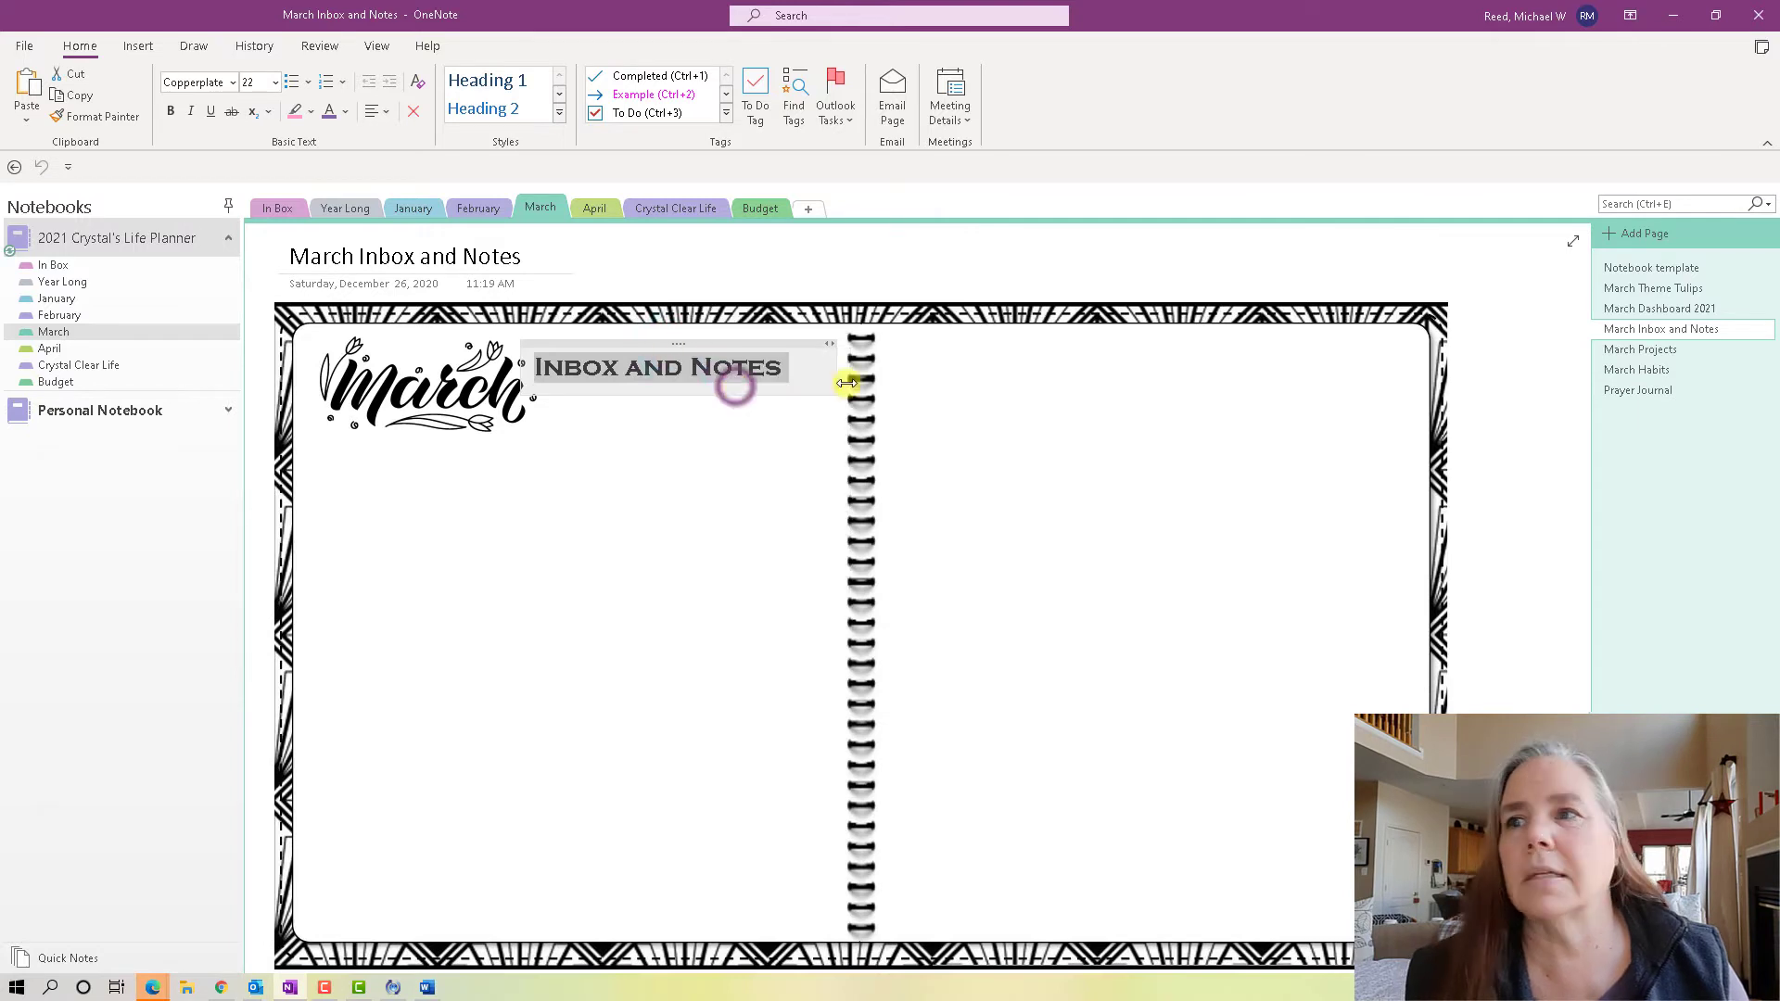
left_click(1661, 373)
right_click(643, 350)
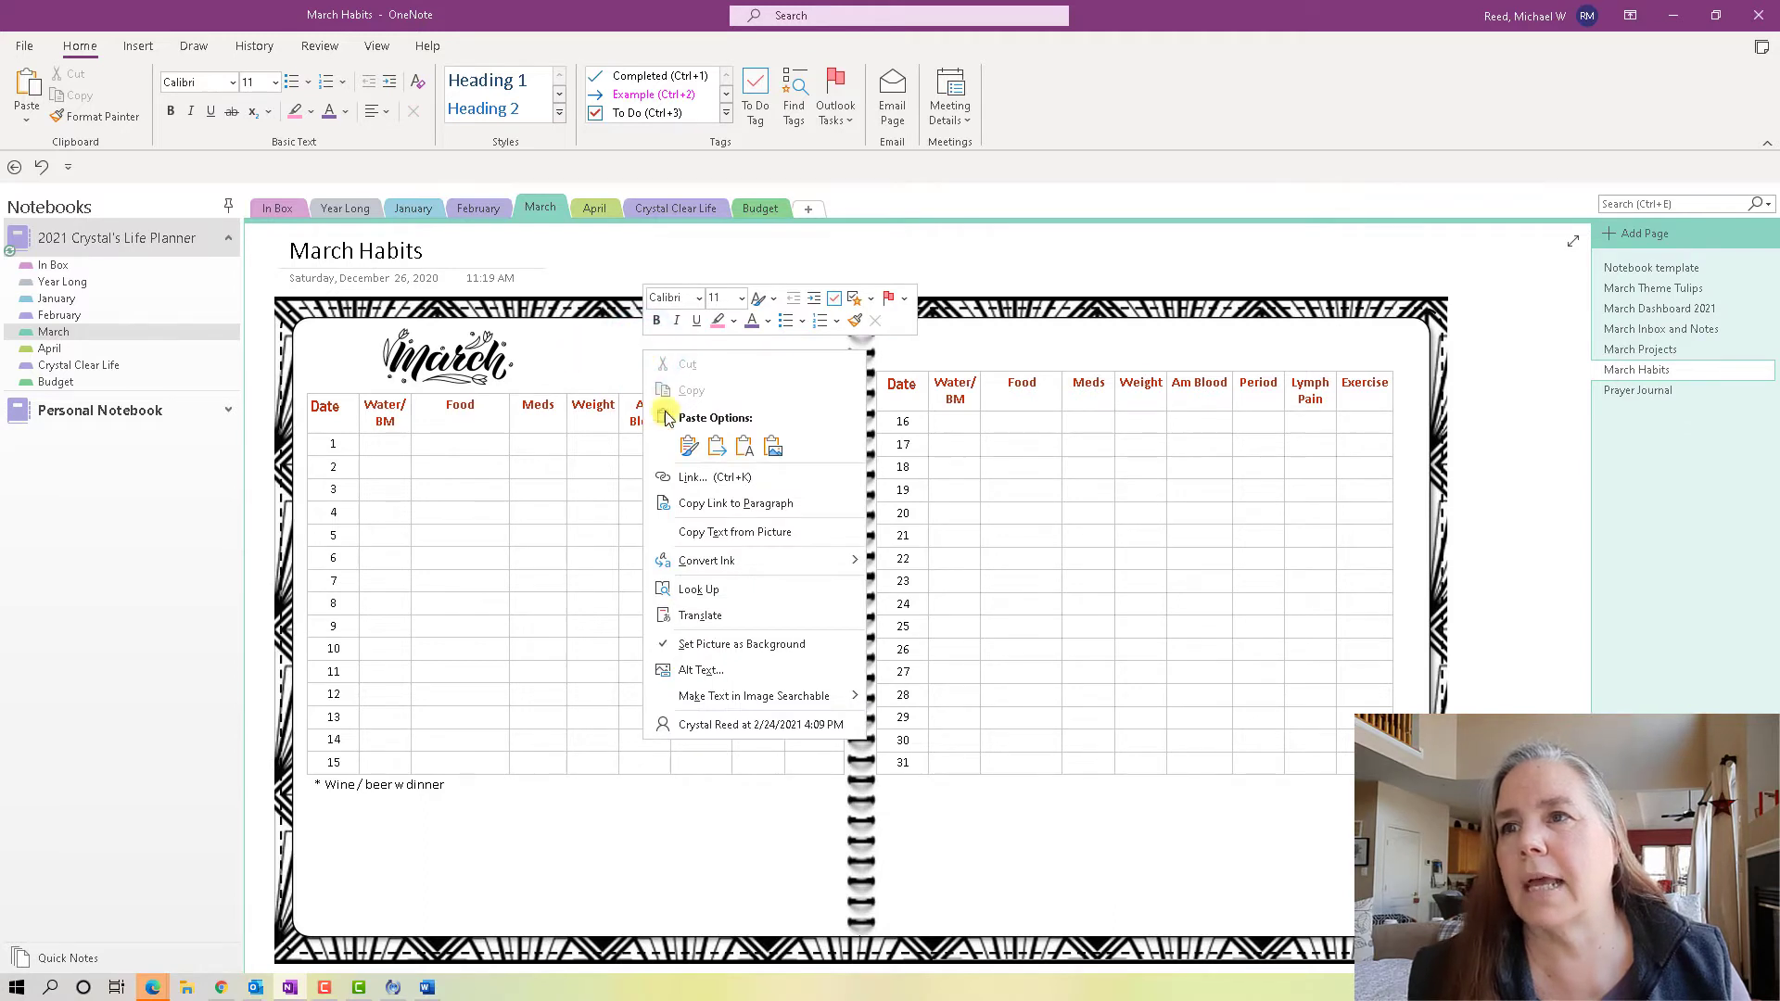
left_click(691, 443)
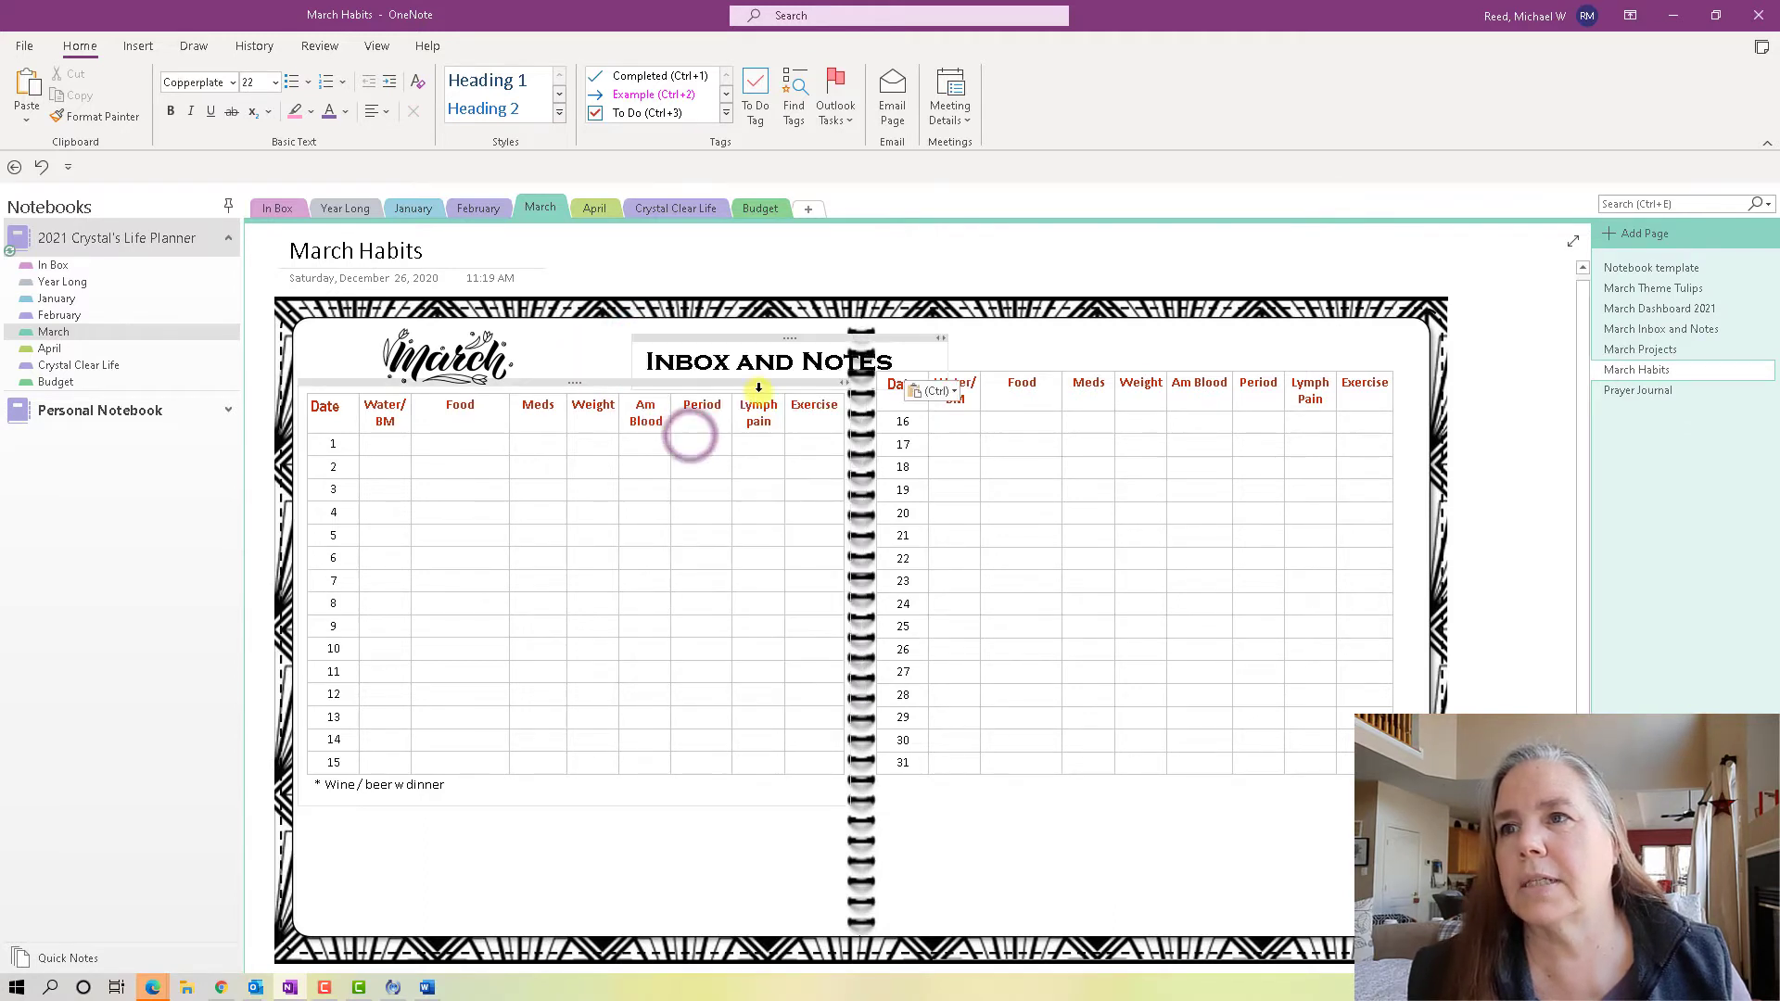
left_click_drag(784, 339, 662, 339)
Replace the pasted heading text with "Health & Habits".
left_click(786, 360)
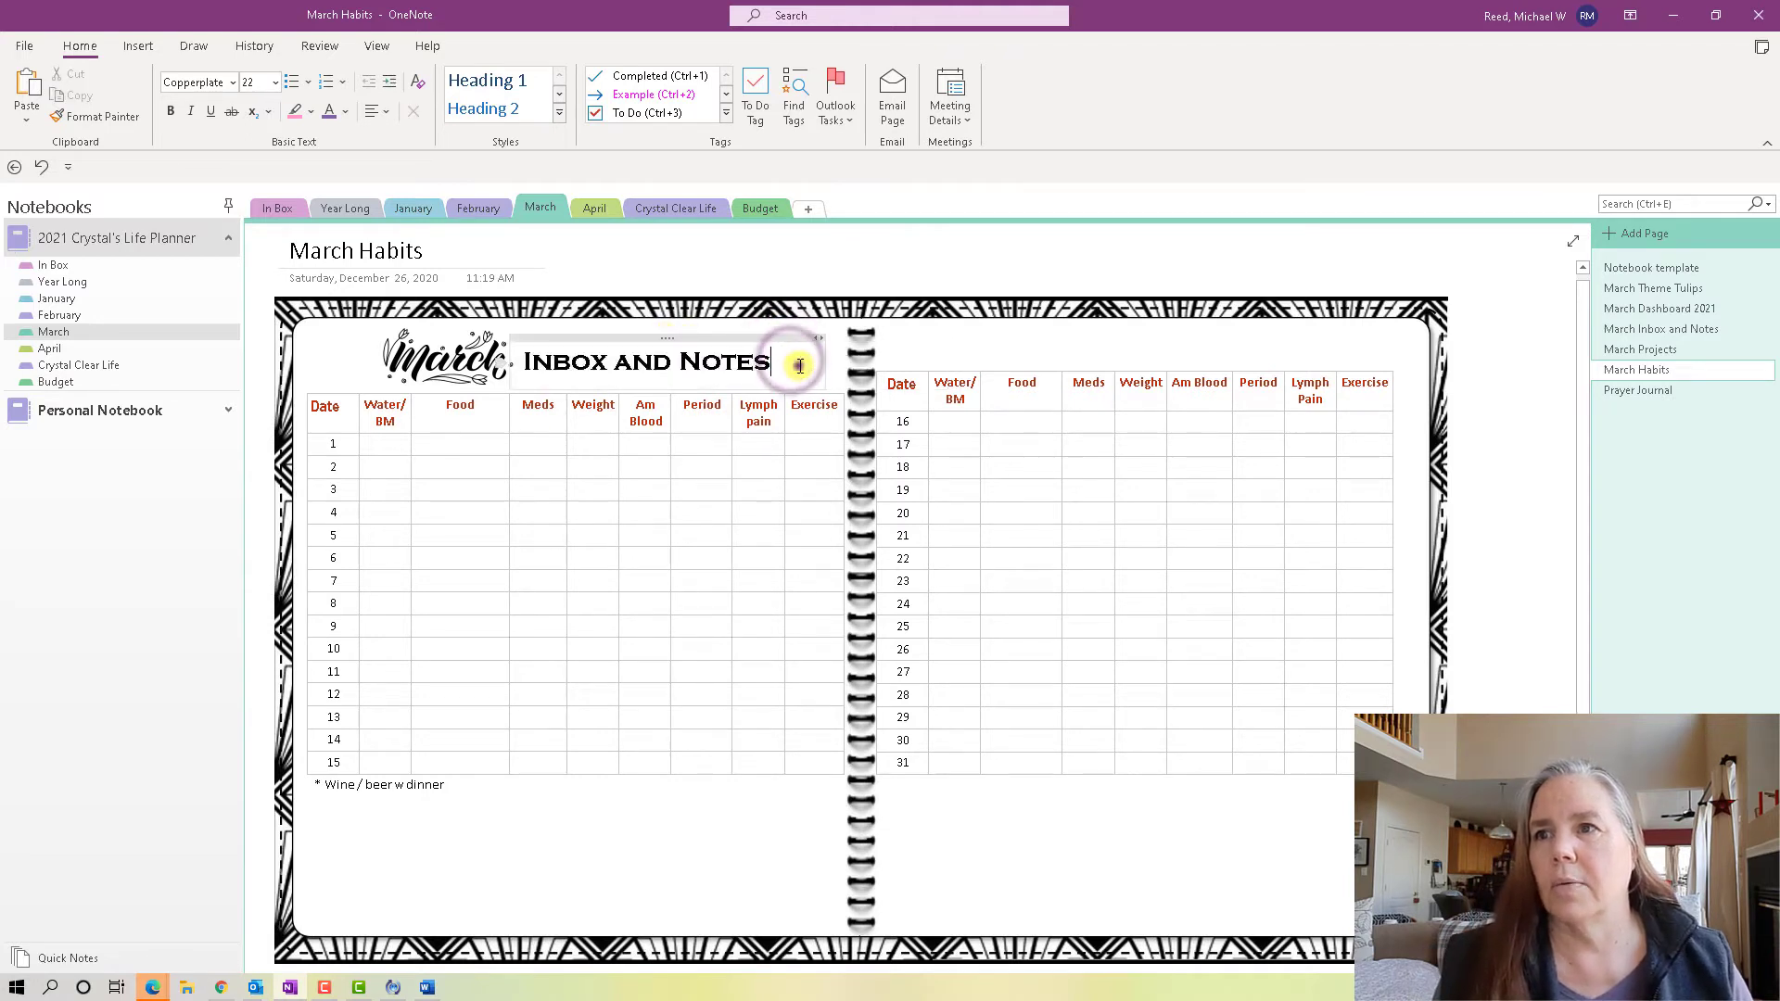
left_click_drag(794, 358, 523, 361)
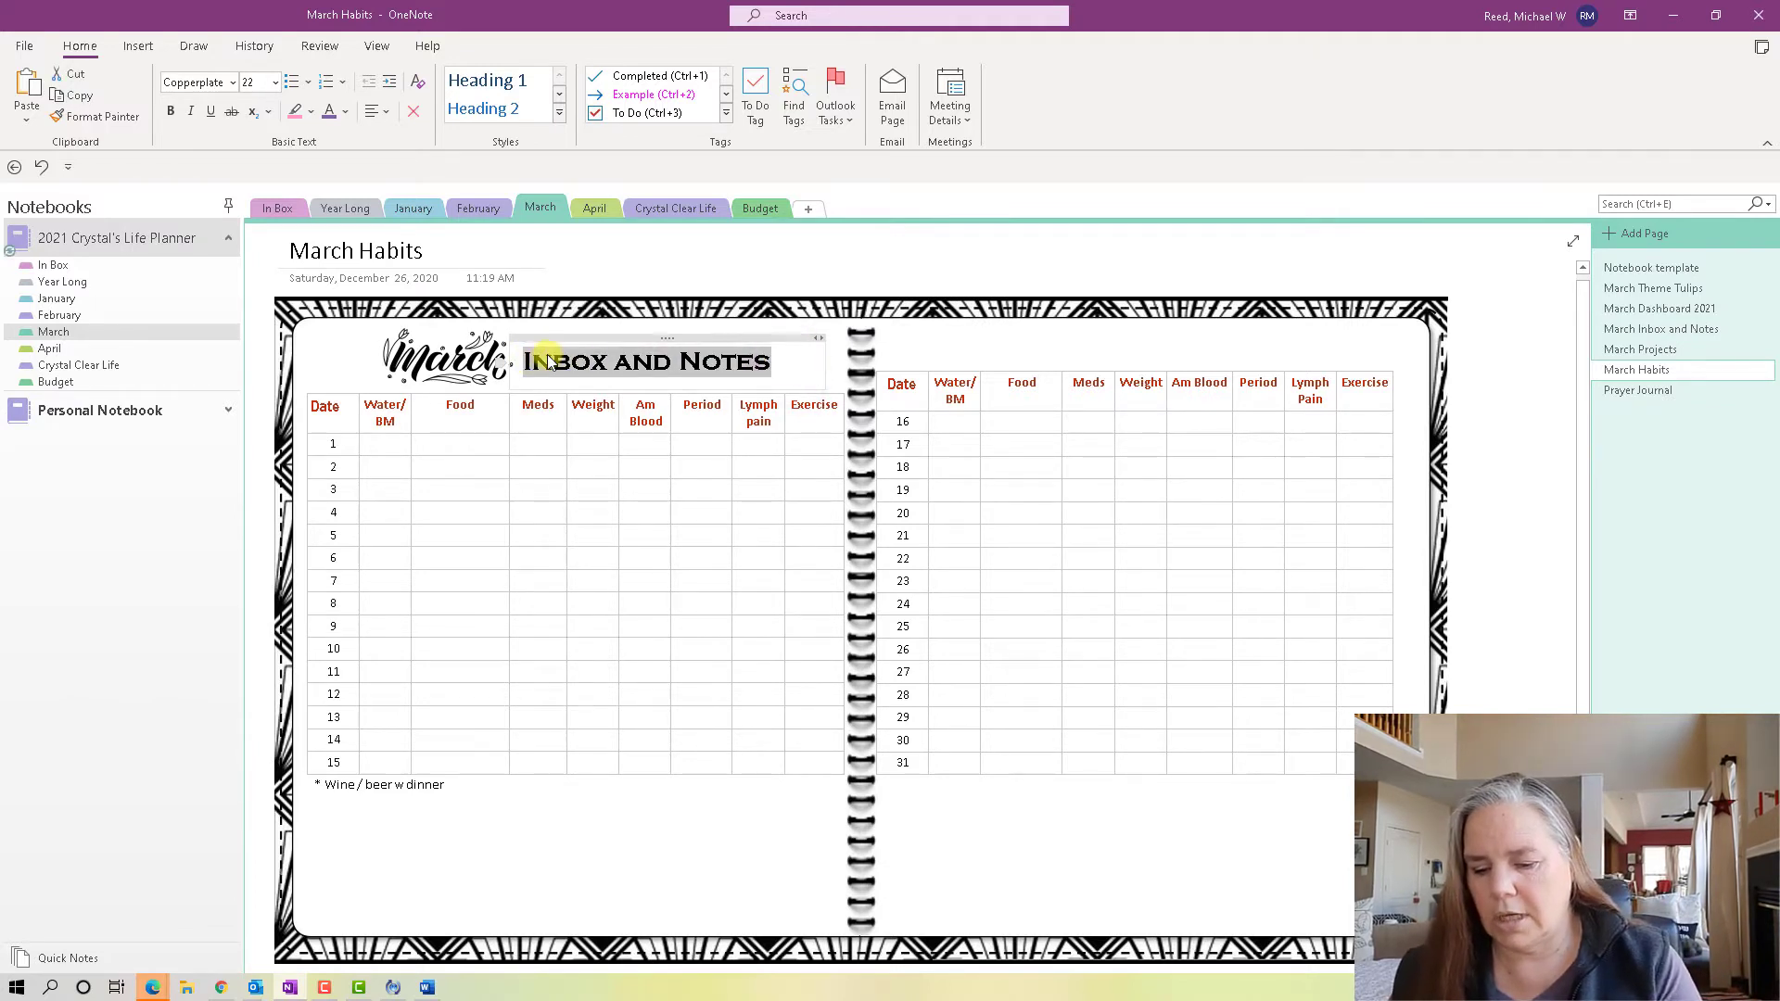
type("Health & Habits")
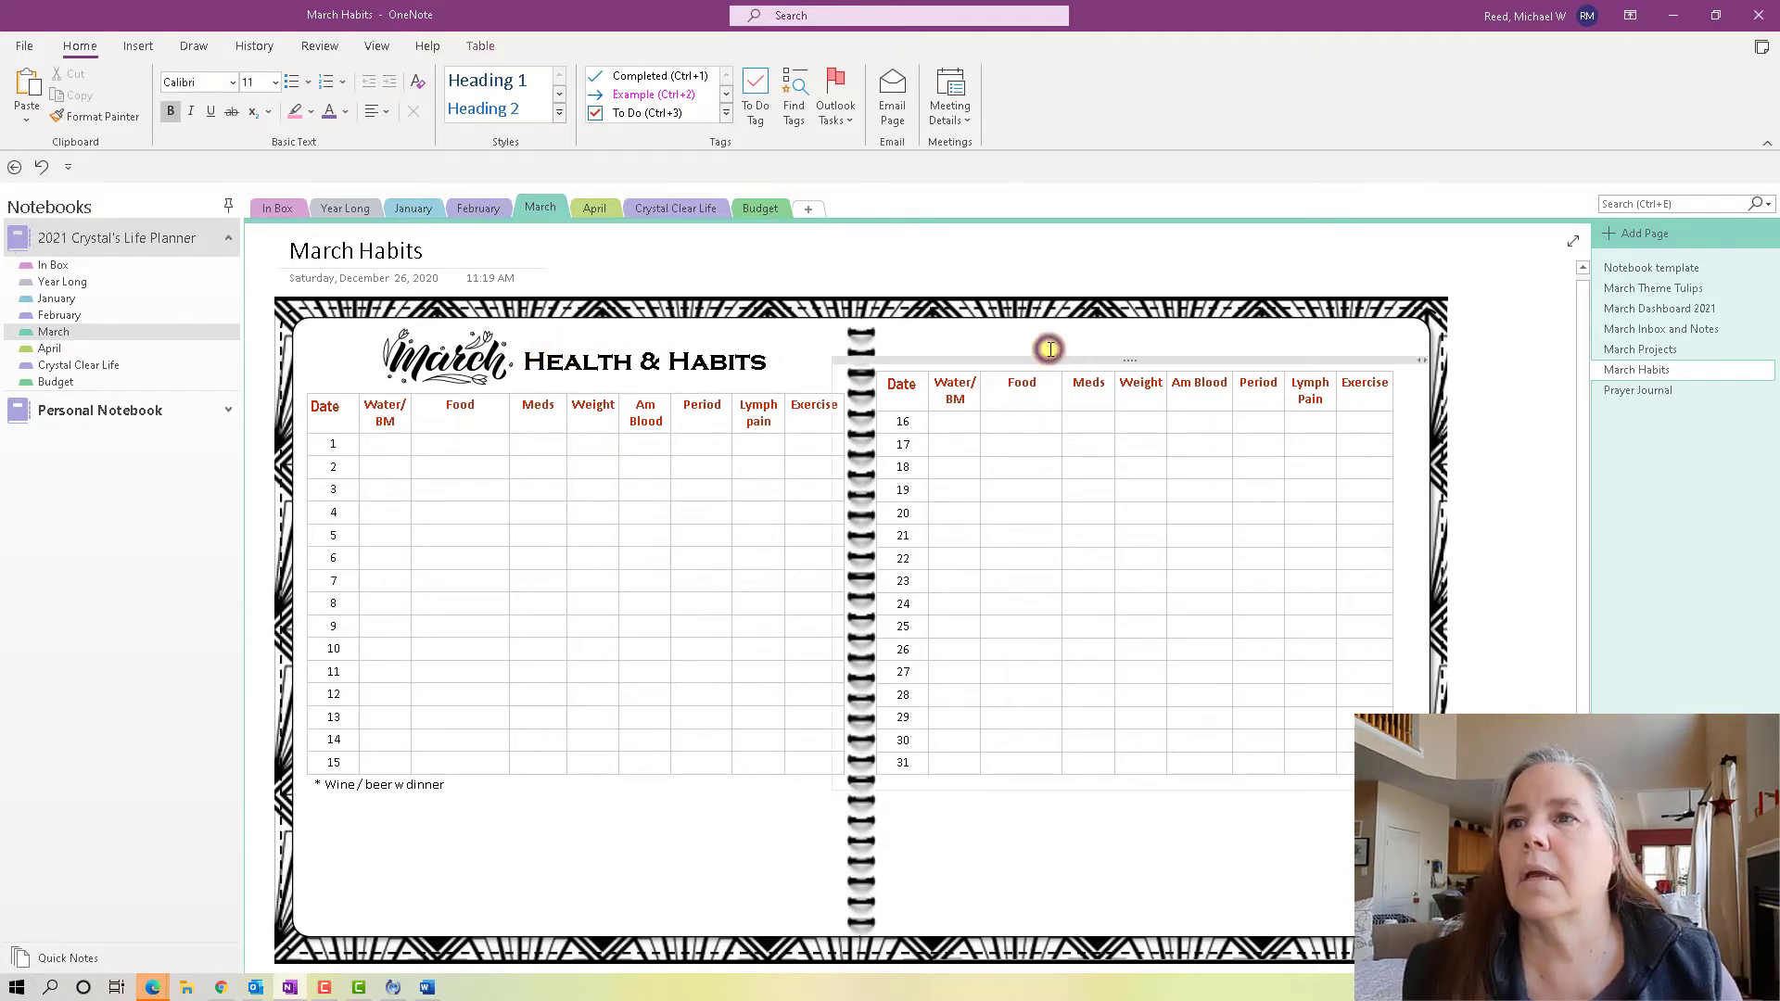
Lower the 16–31 table on the right notebook page to line up with the 1–15 table.
left_click(1101, 365)
left_click_drag(1100, 366, 1100, 388)
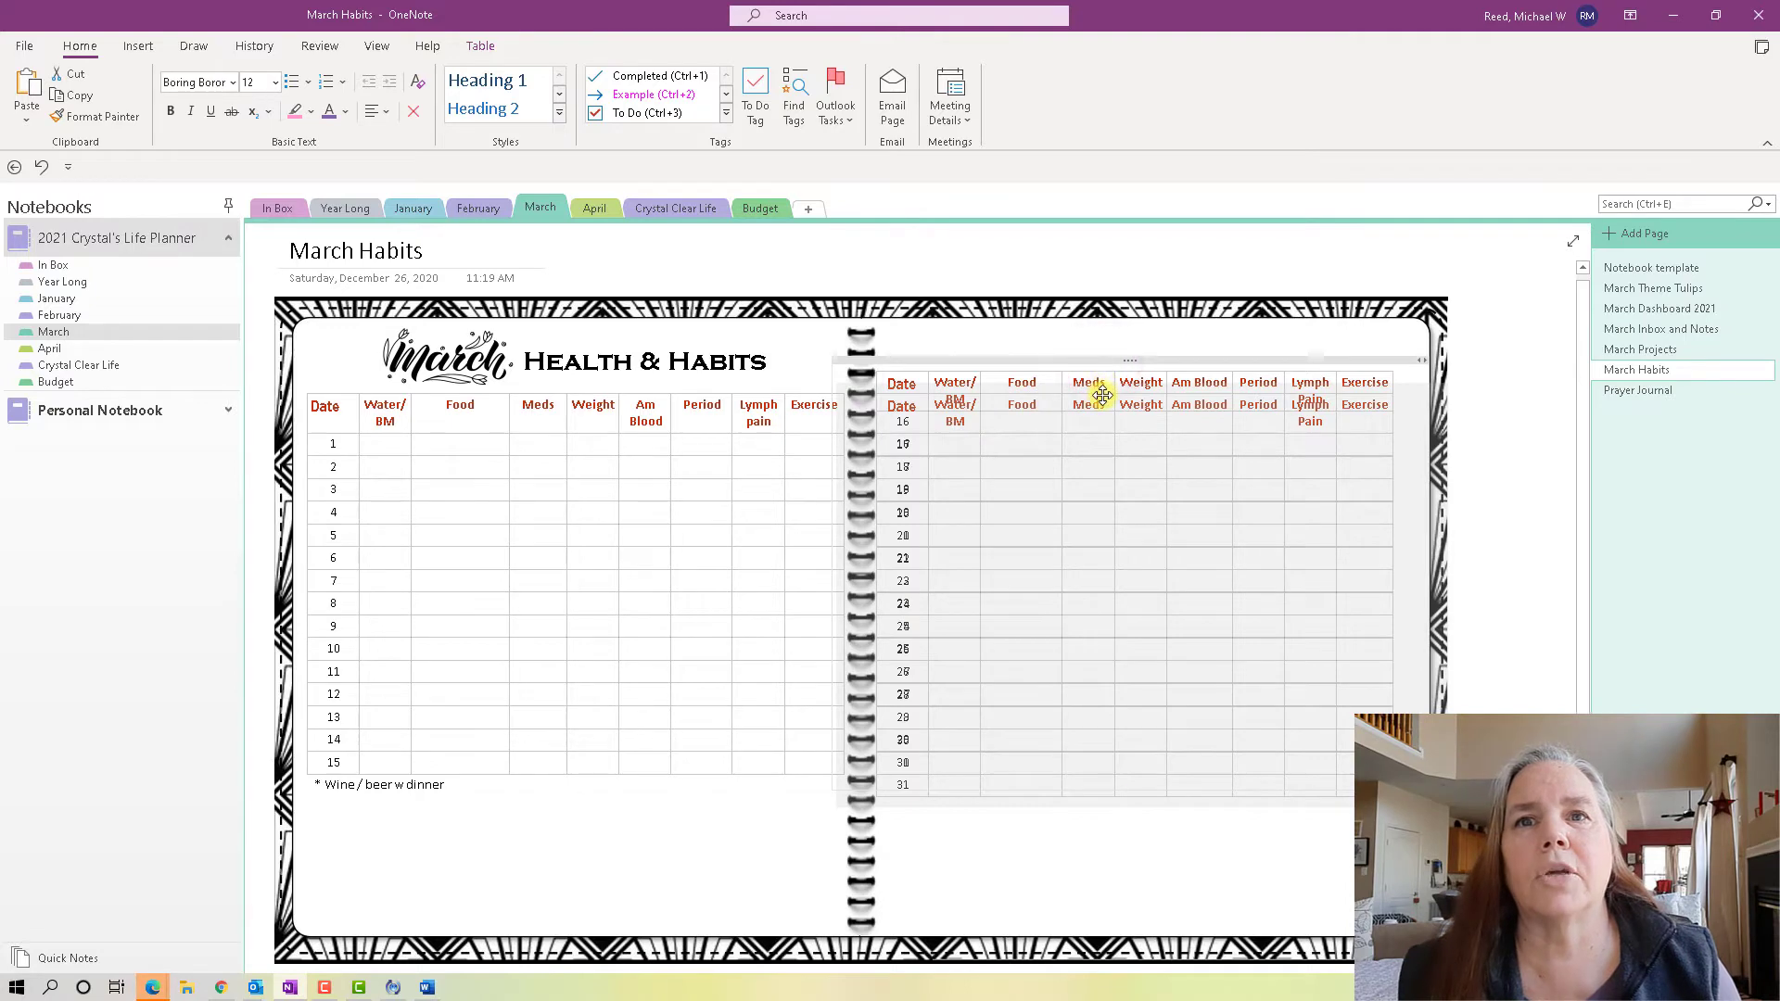
Copy the purple-and-blue zigzag strip from the March Theme Tulips page and paste it on March Habits, above the 16–31 table.
left_click(1661, 288)
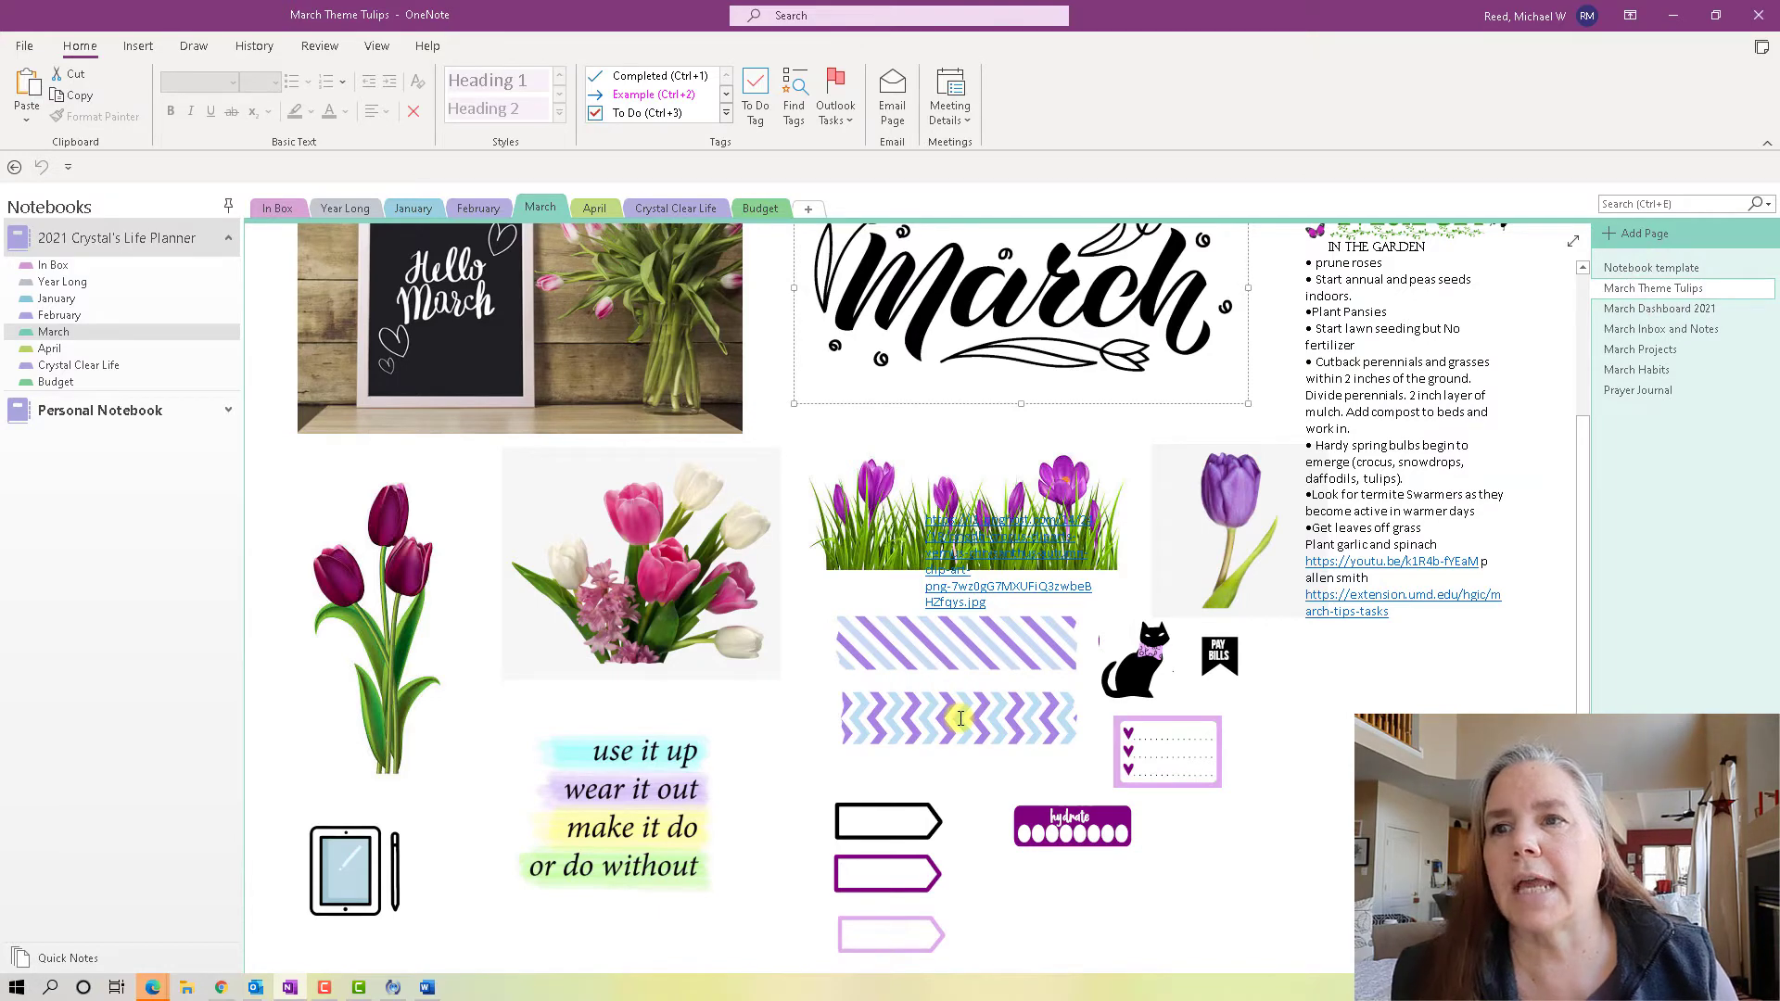
left_click(960, 718)
right_click(960, 718)
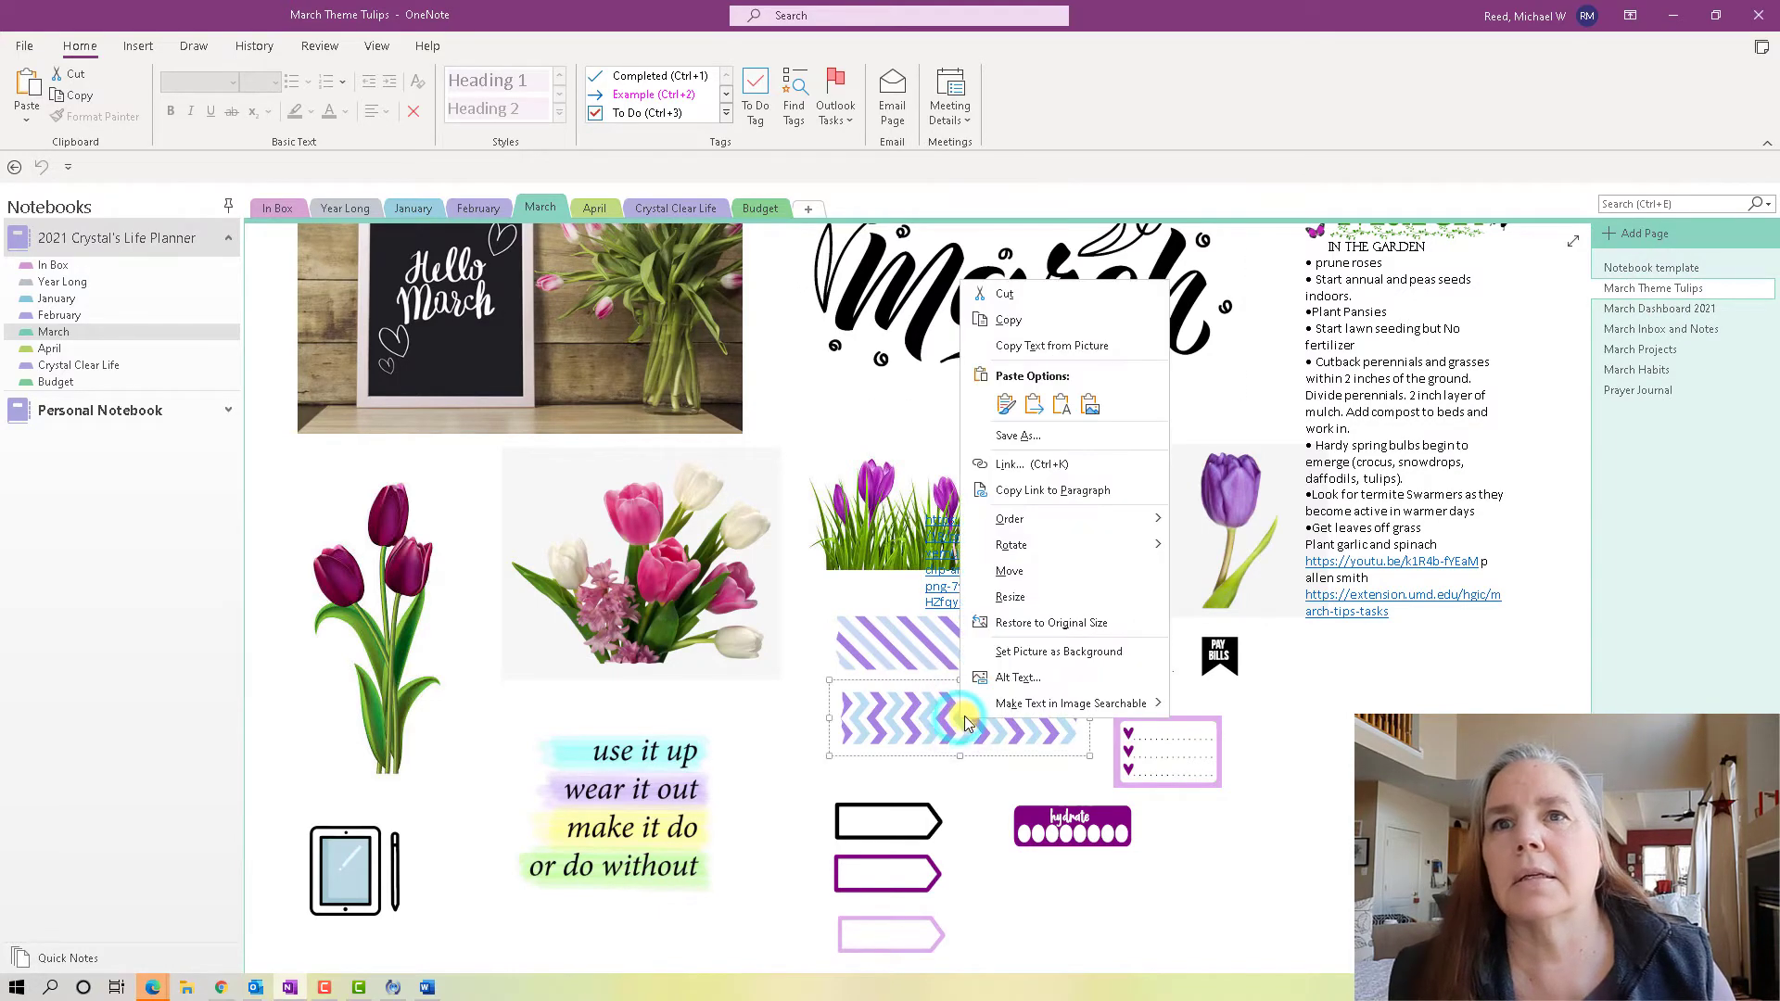
left_click(1011, 320)
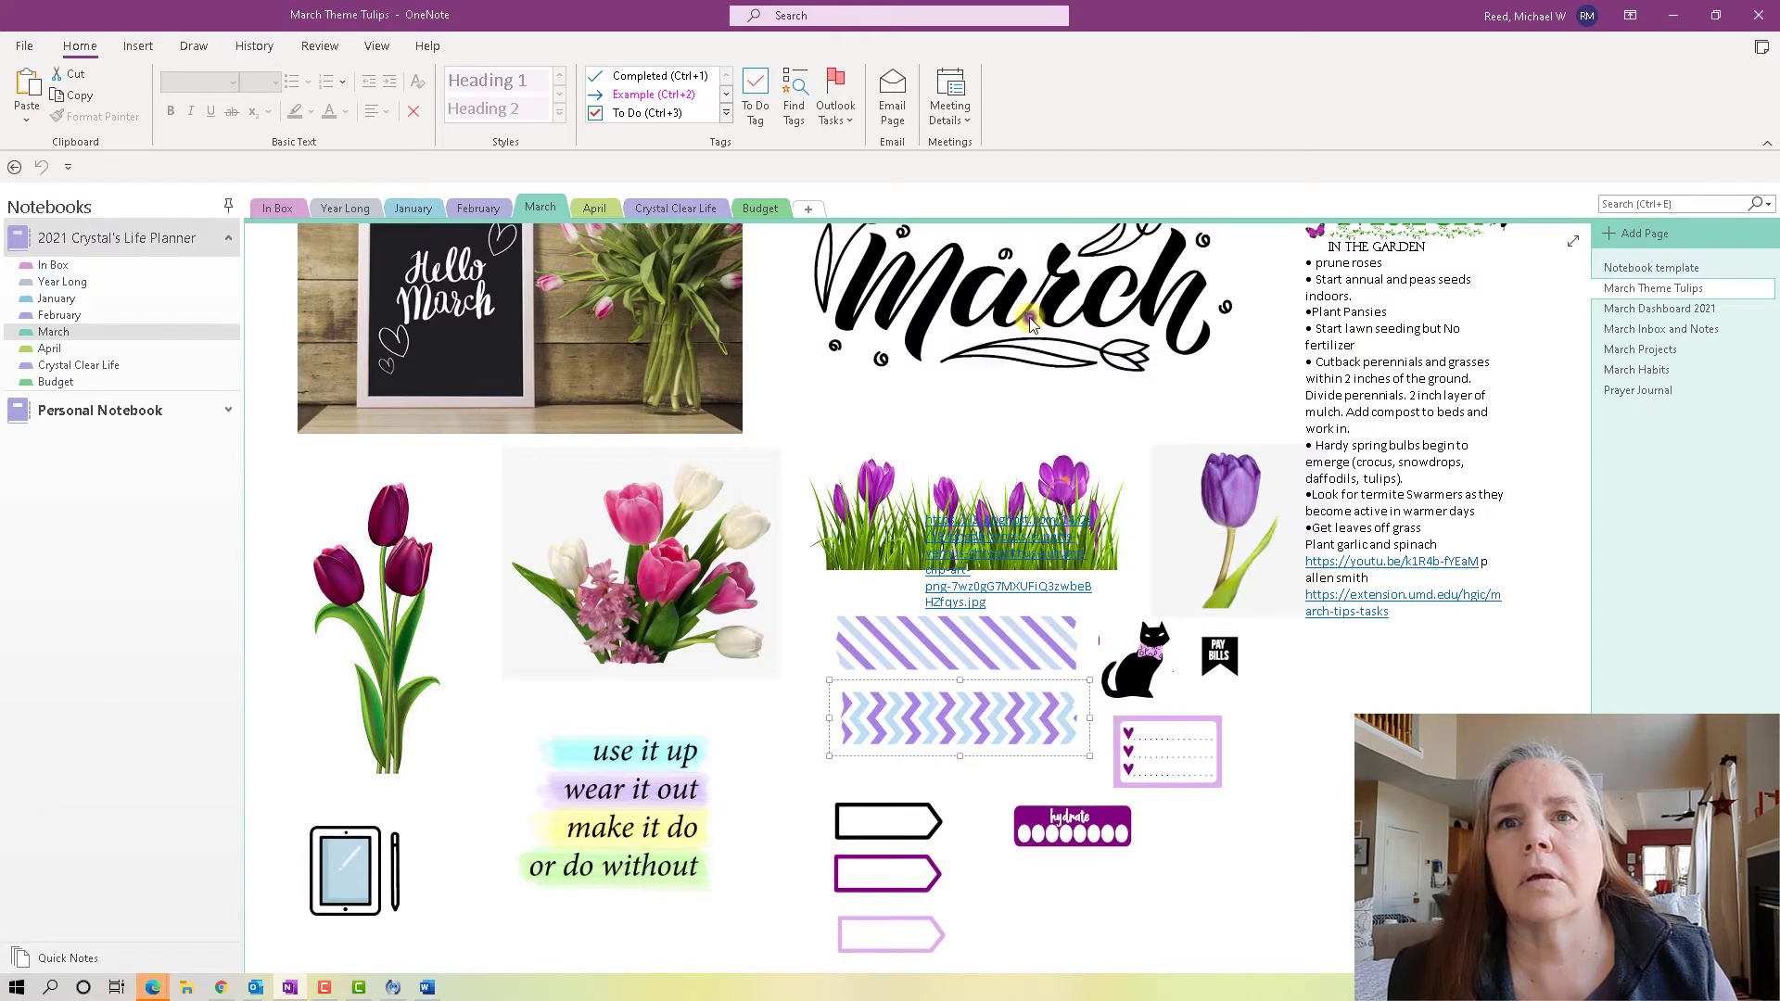
left_click(1645, 372)
left_click(956, 348)
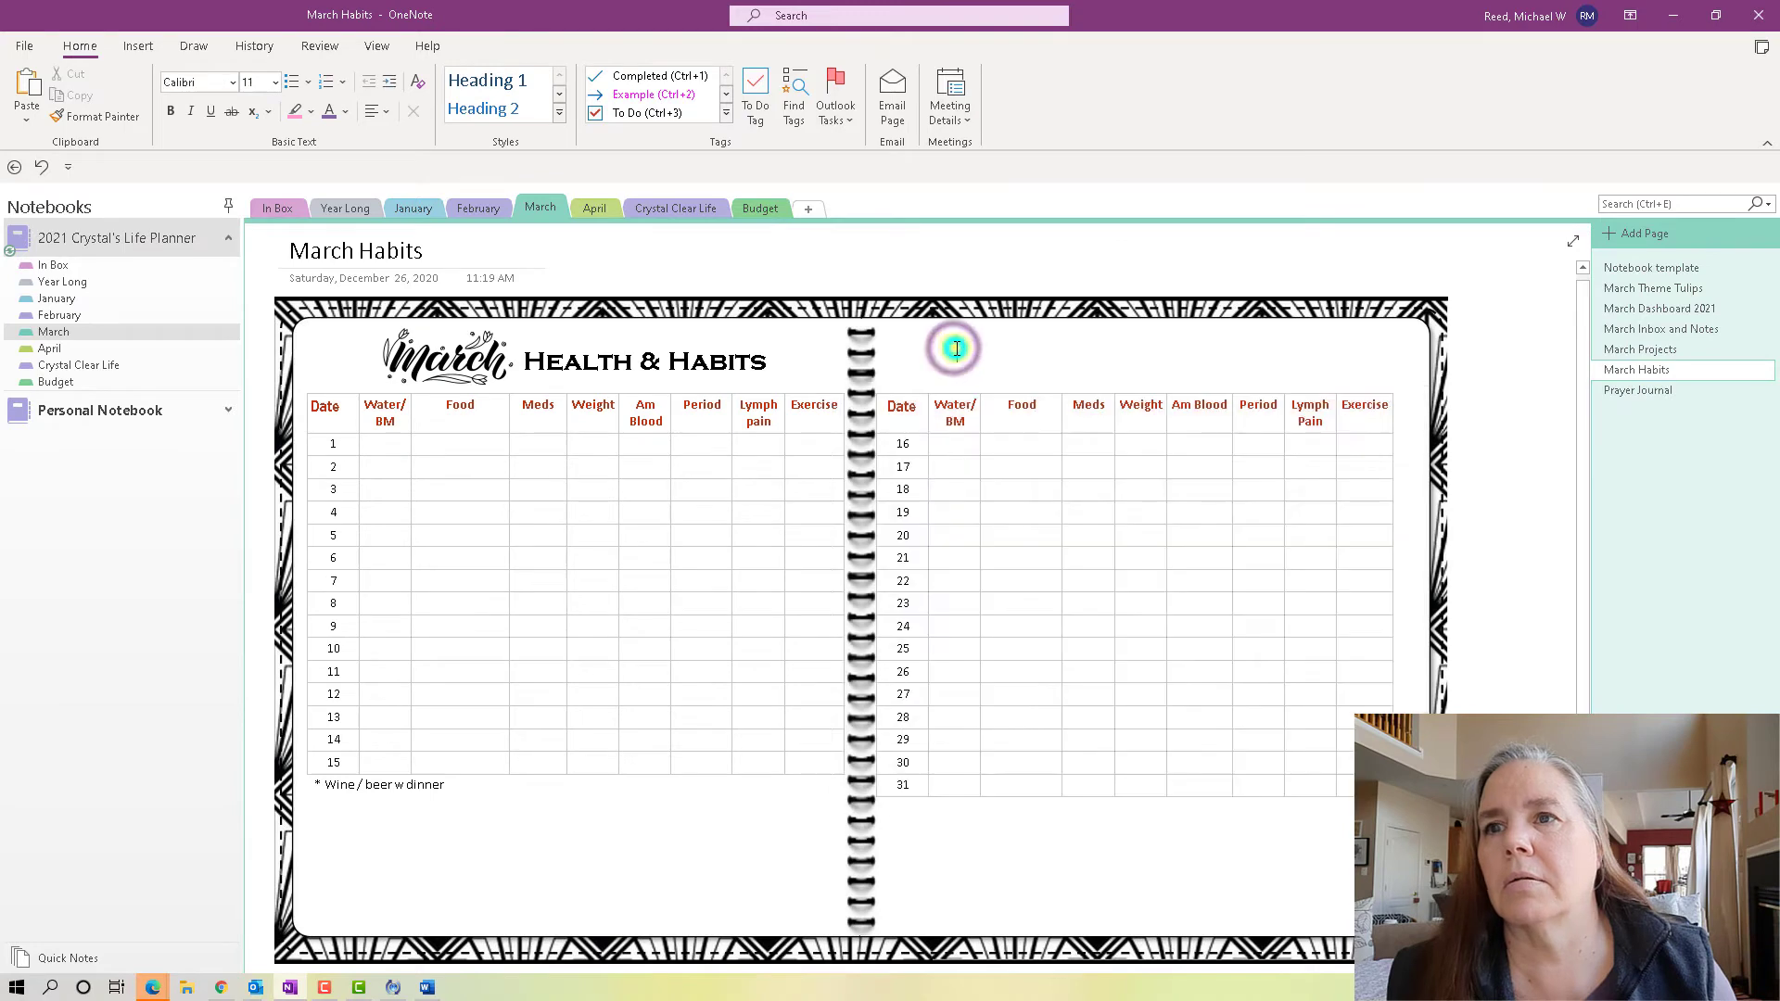
right_click(956, 348)
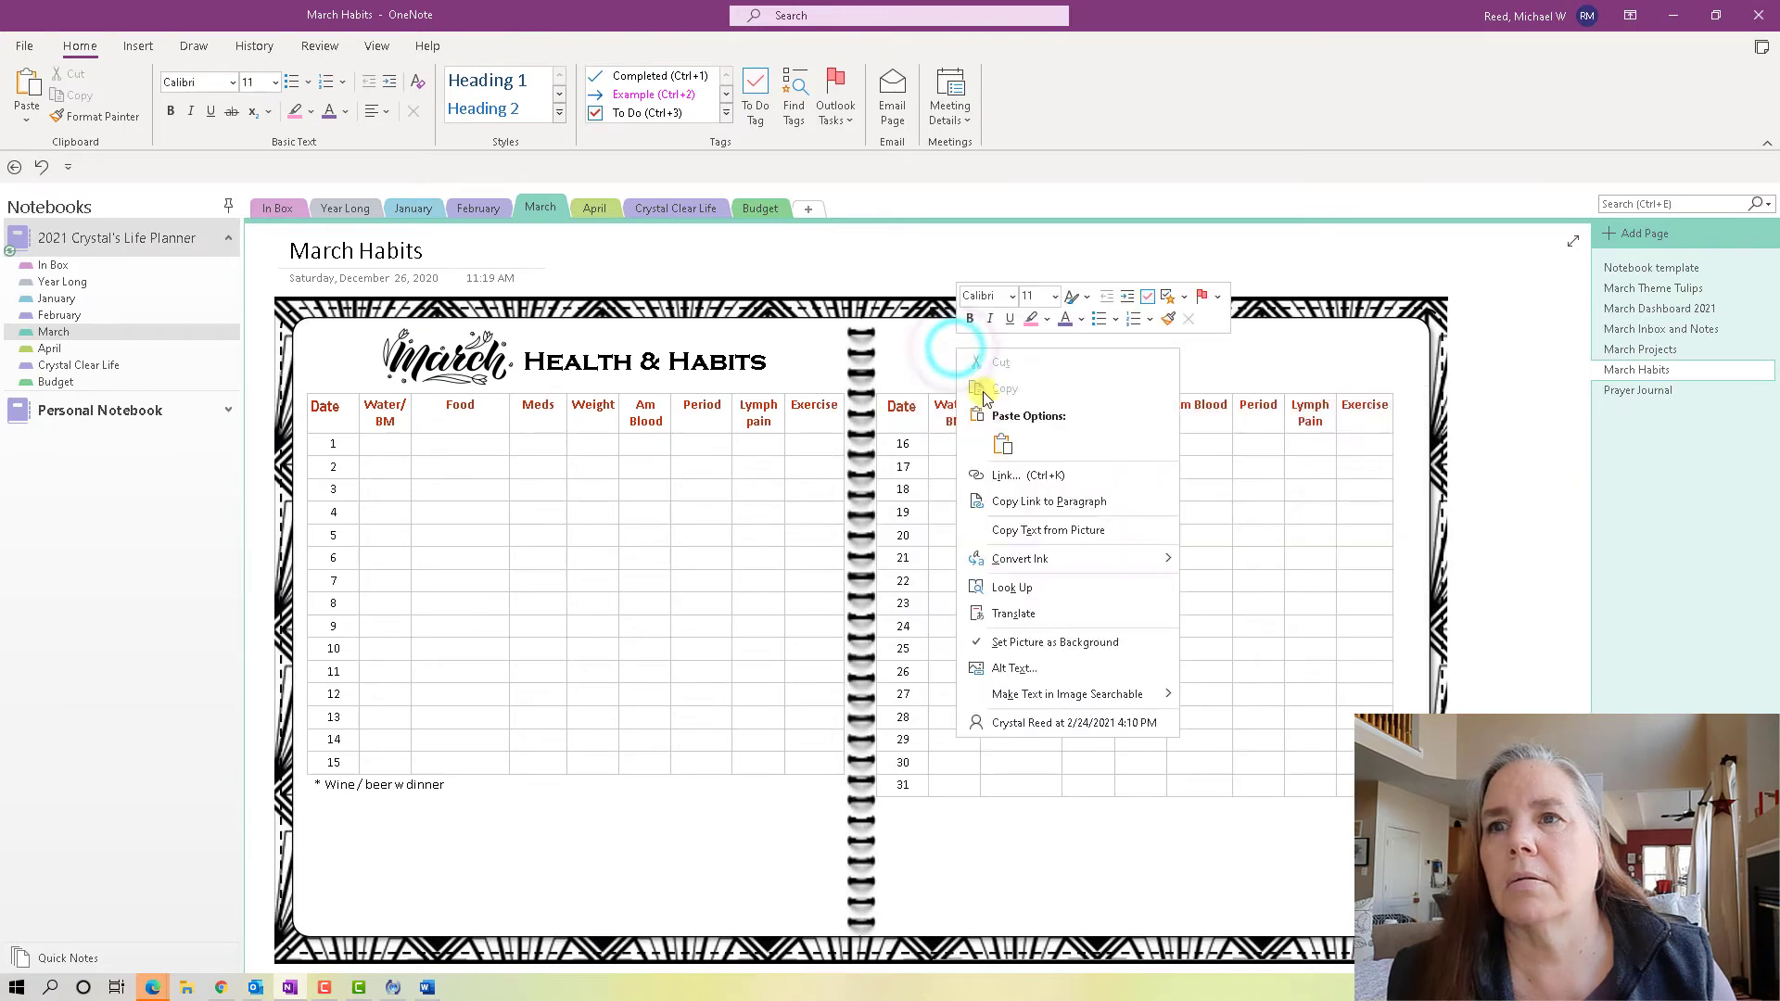
left_click(1004, 444)
left_click_drag(1057, 365, 1049, 346)
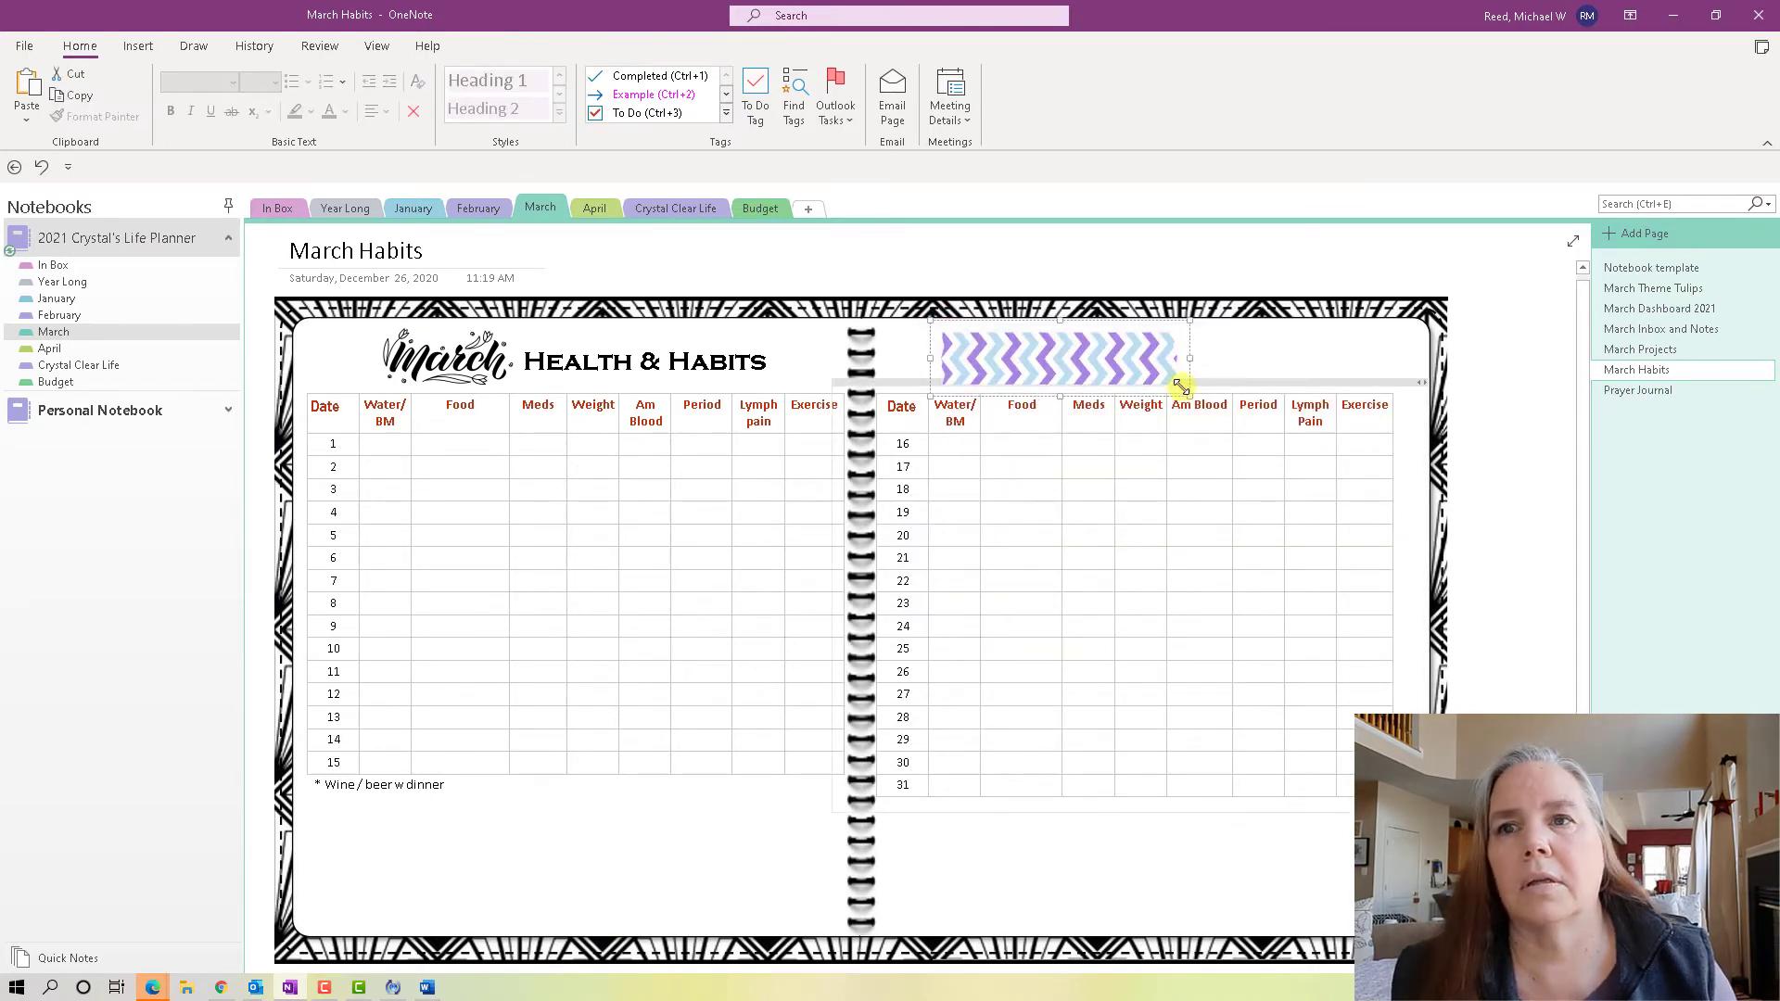
Copy the black cat picture from the March Theme Tulips page.
left_click(1691, 287)
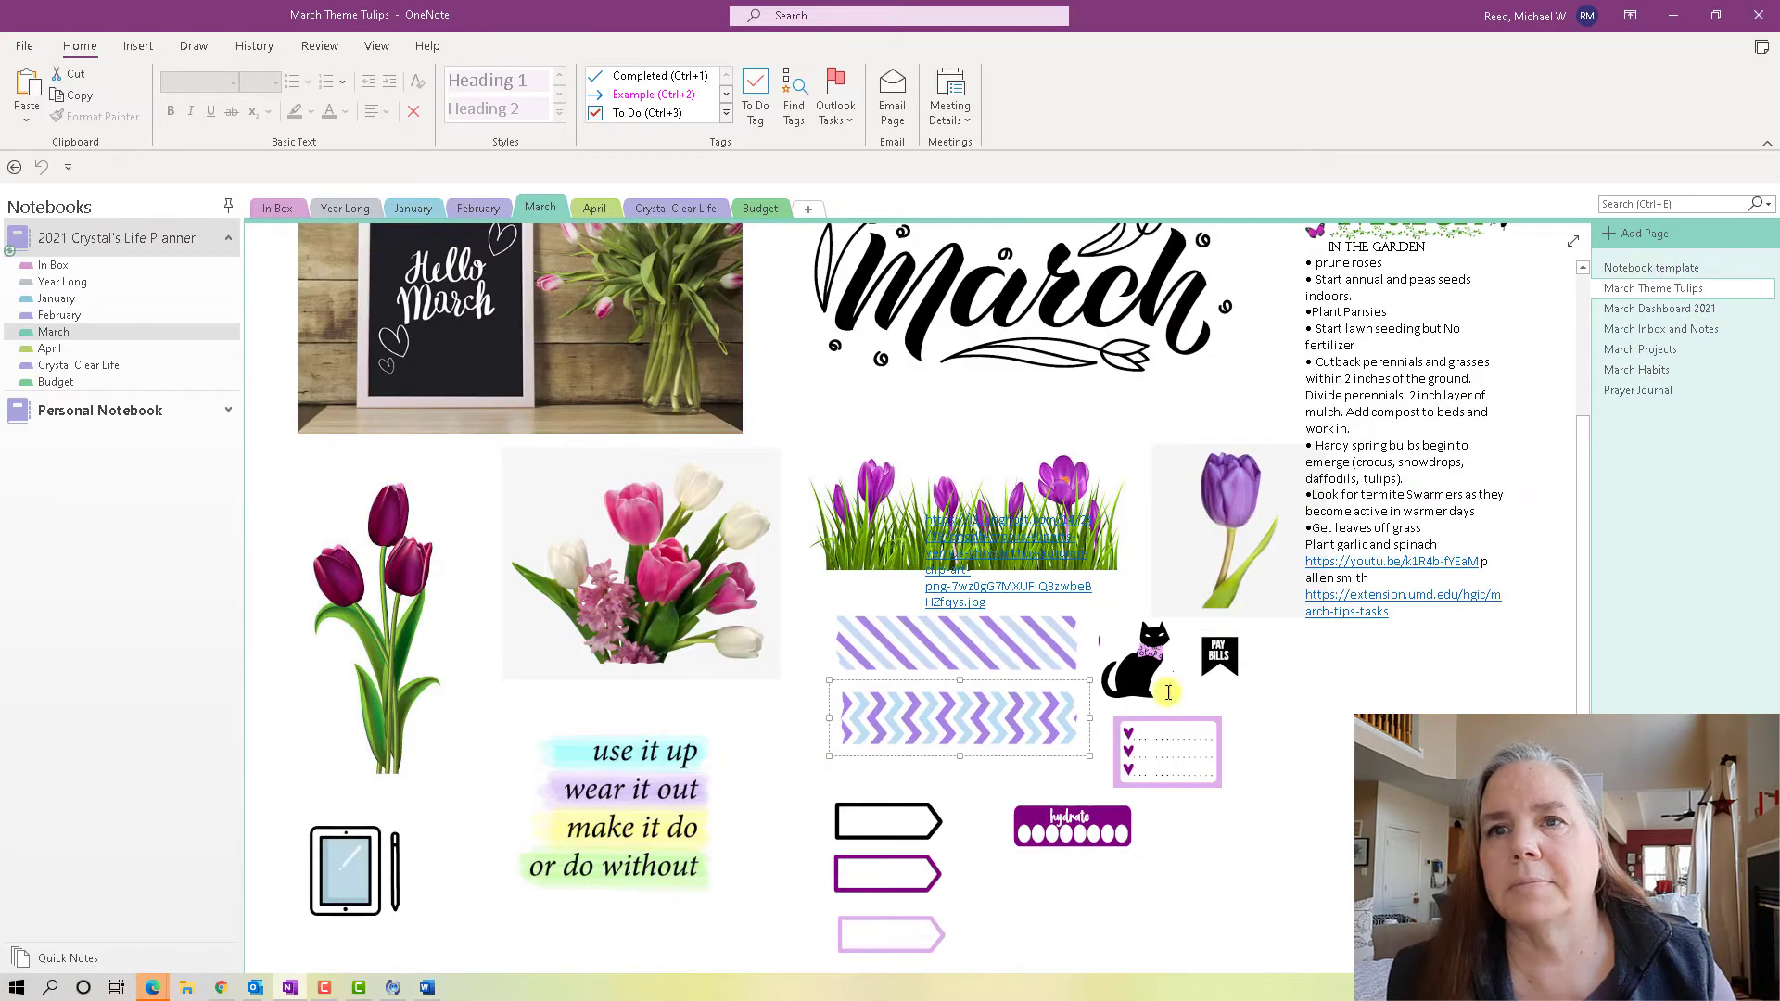
left_click(1142, 683)
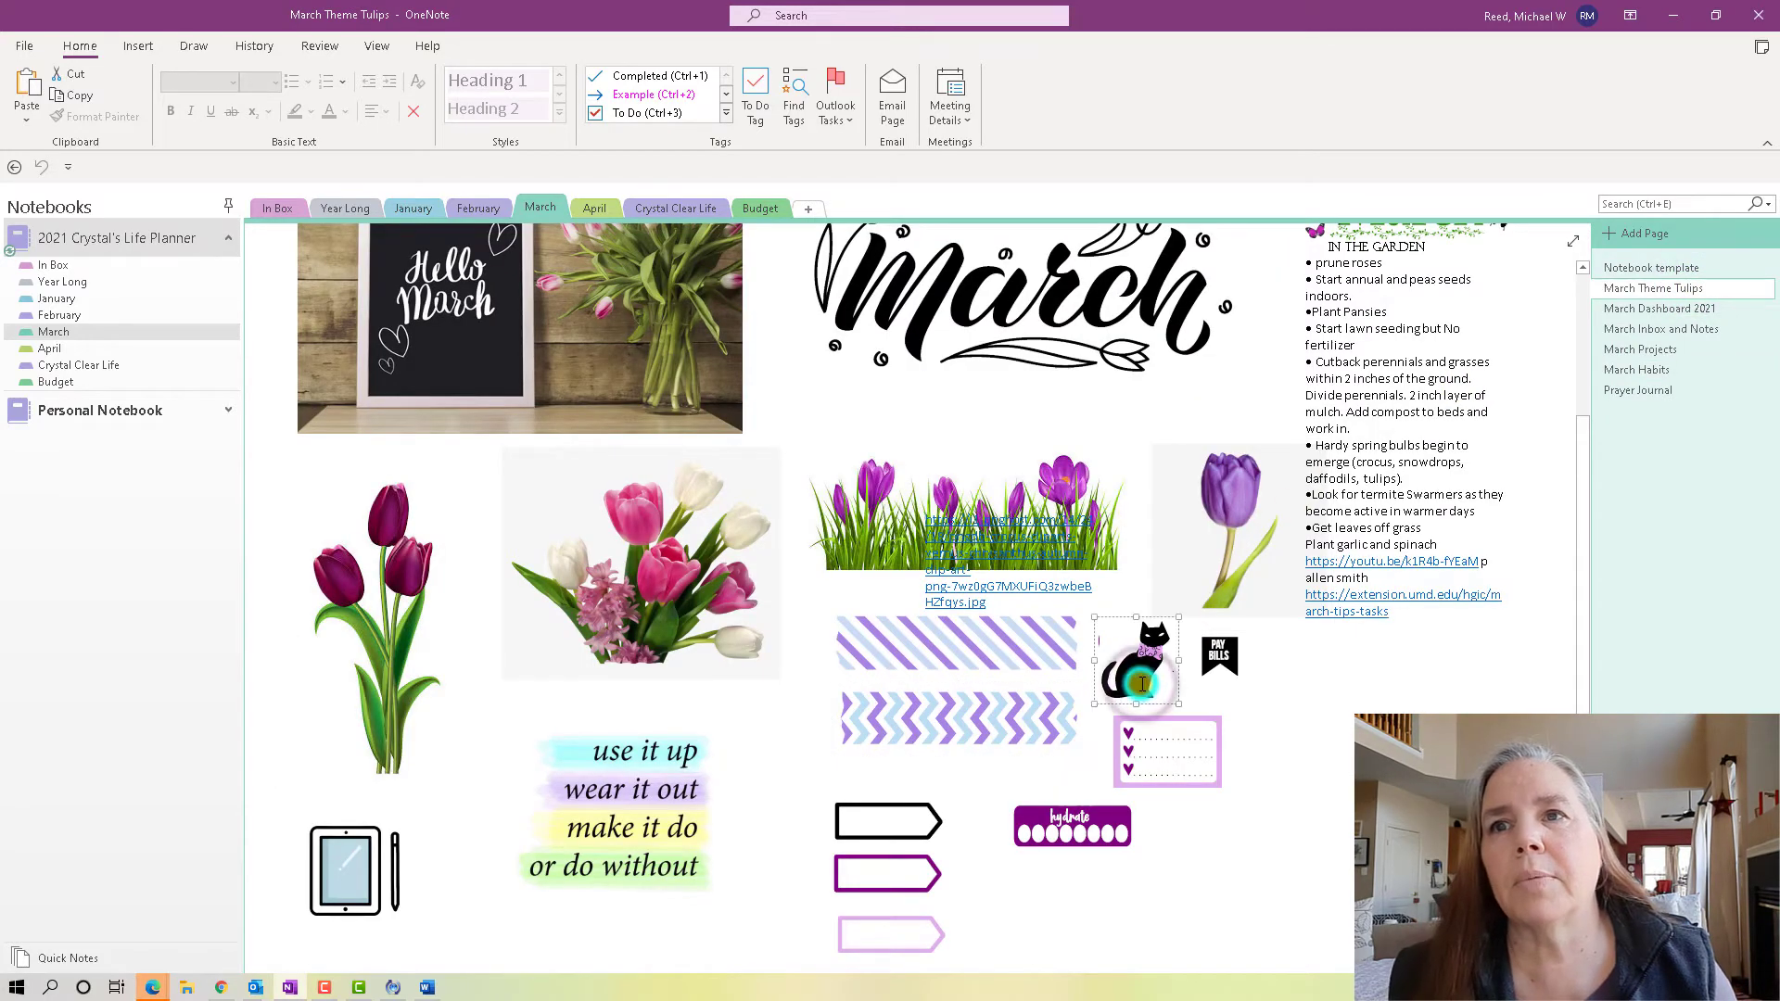
right_click(1142, 683)
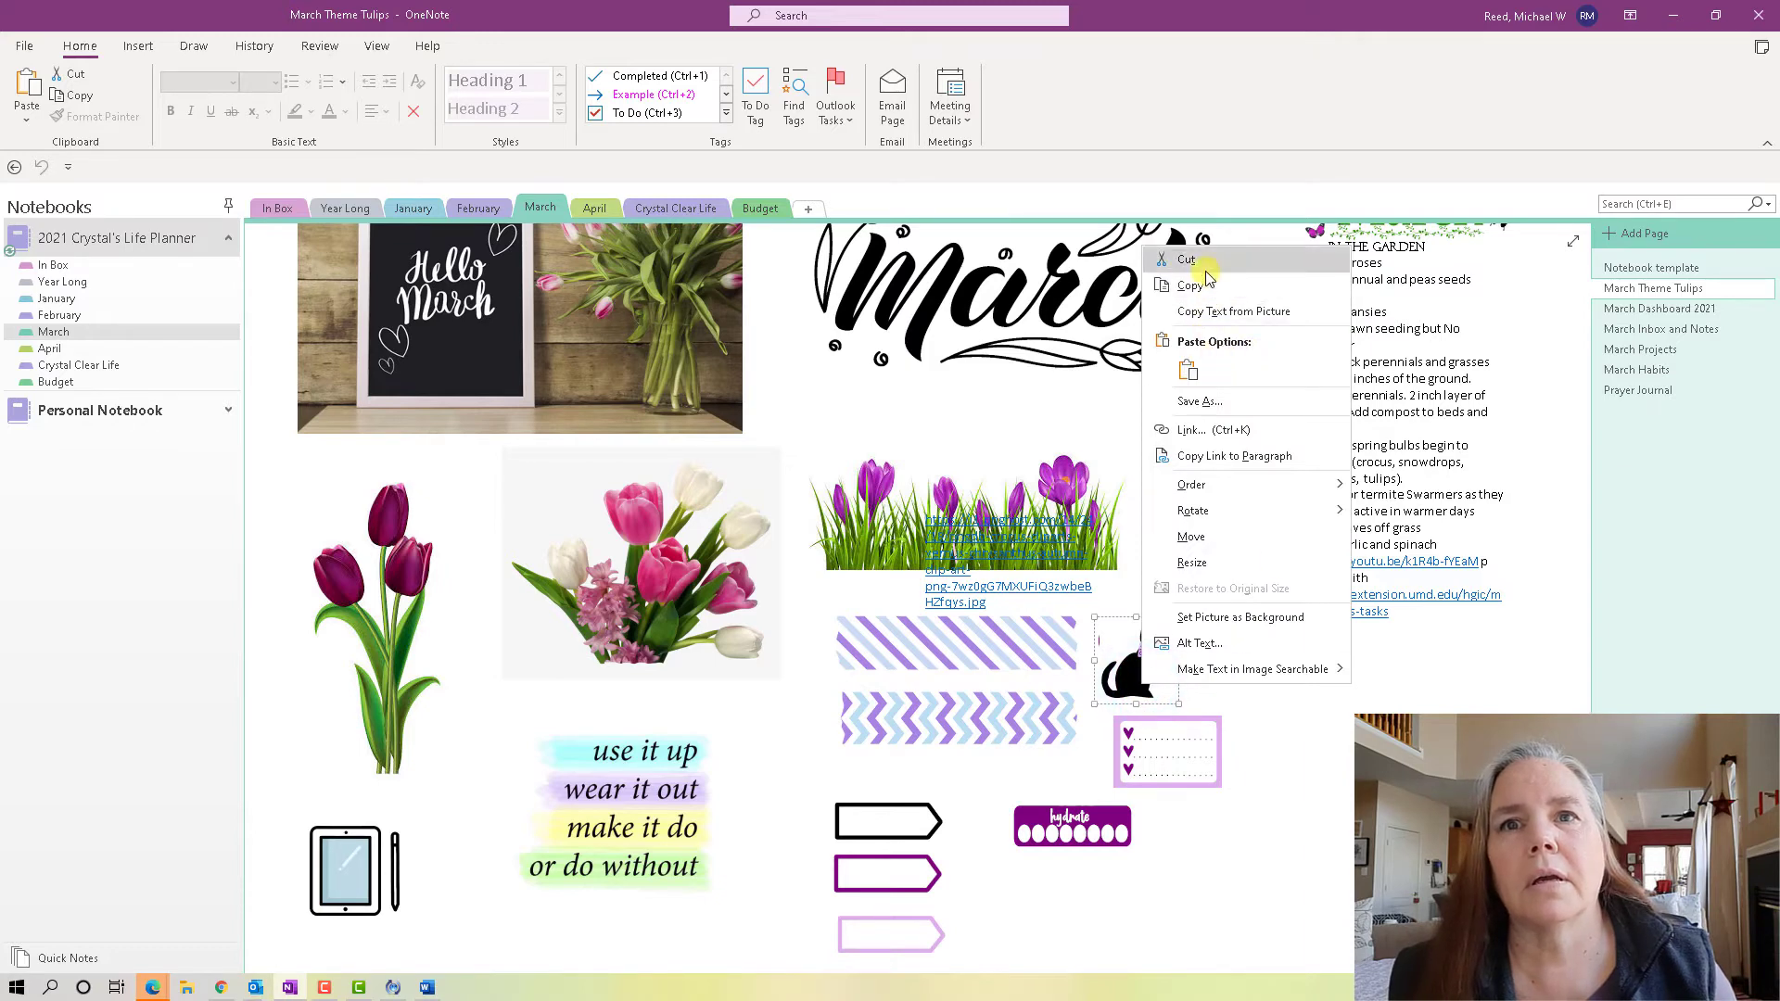
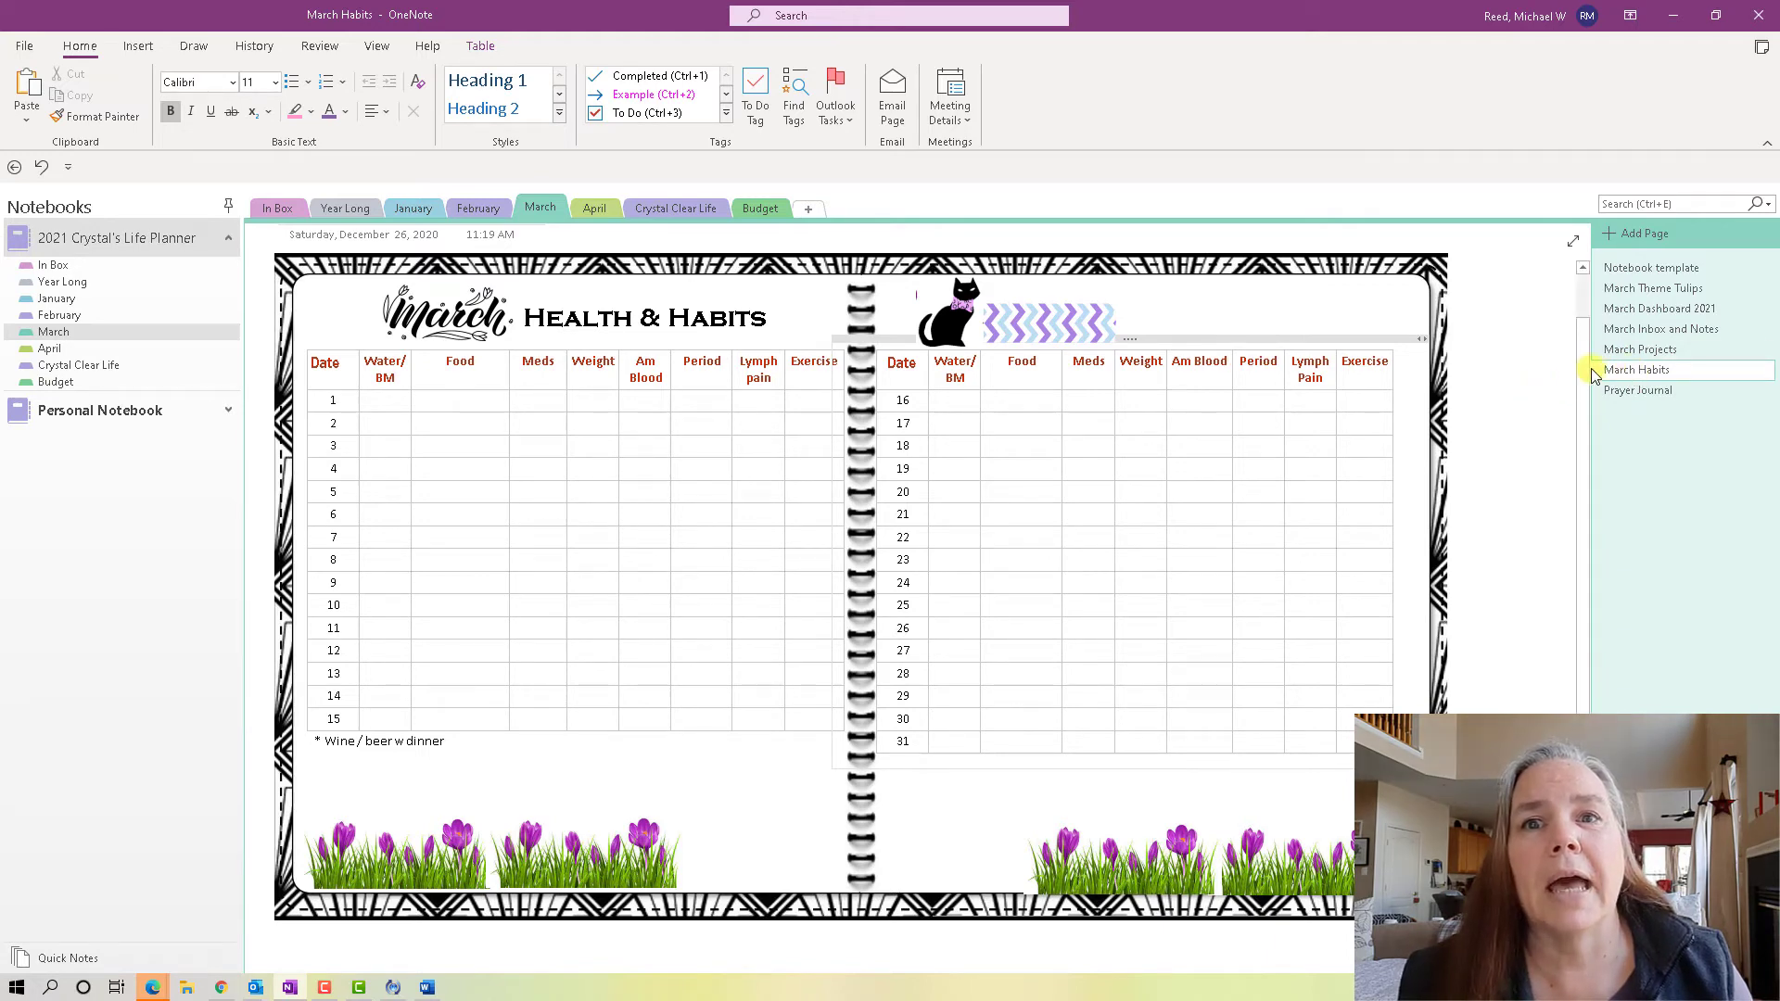
Move the March Habits page directly below March Dashboard 2021 in the page order.
left_click(1624, 370)
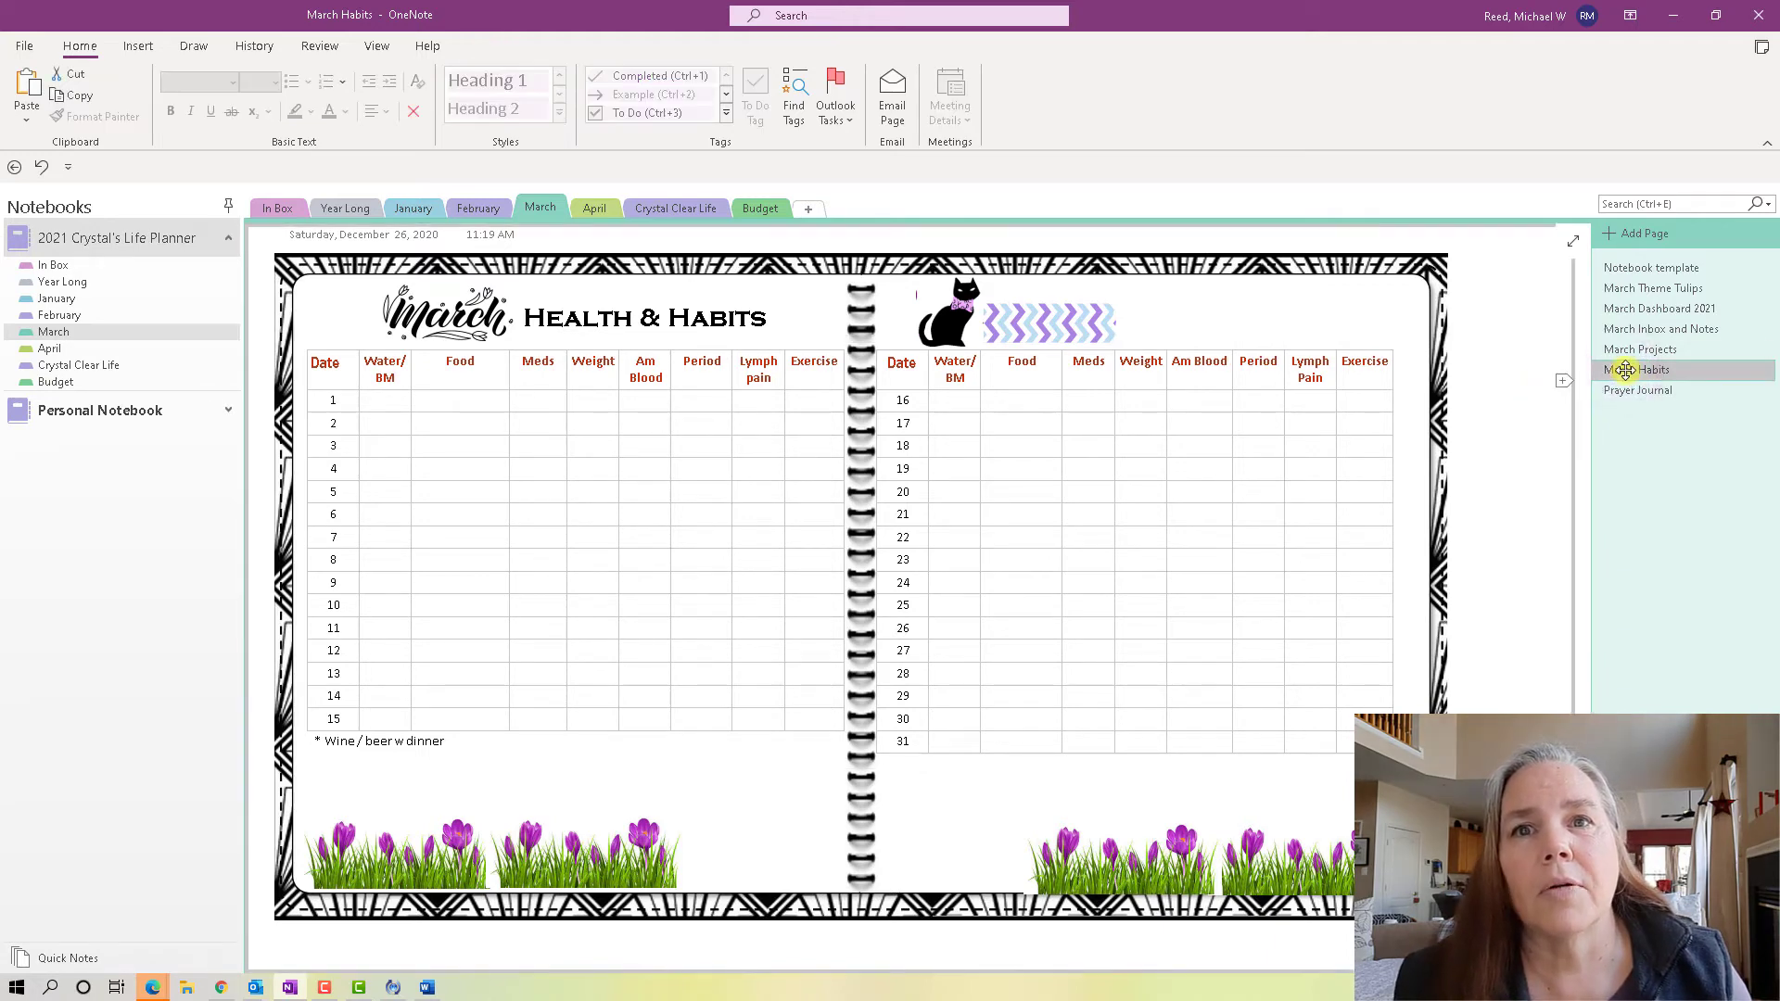
left_click_drag(1625, 370, 1627, 320)
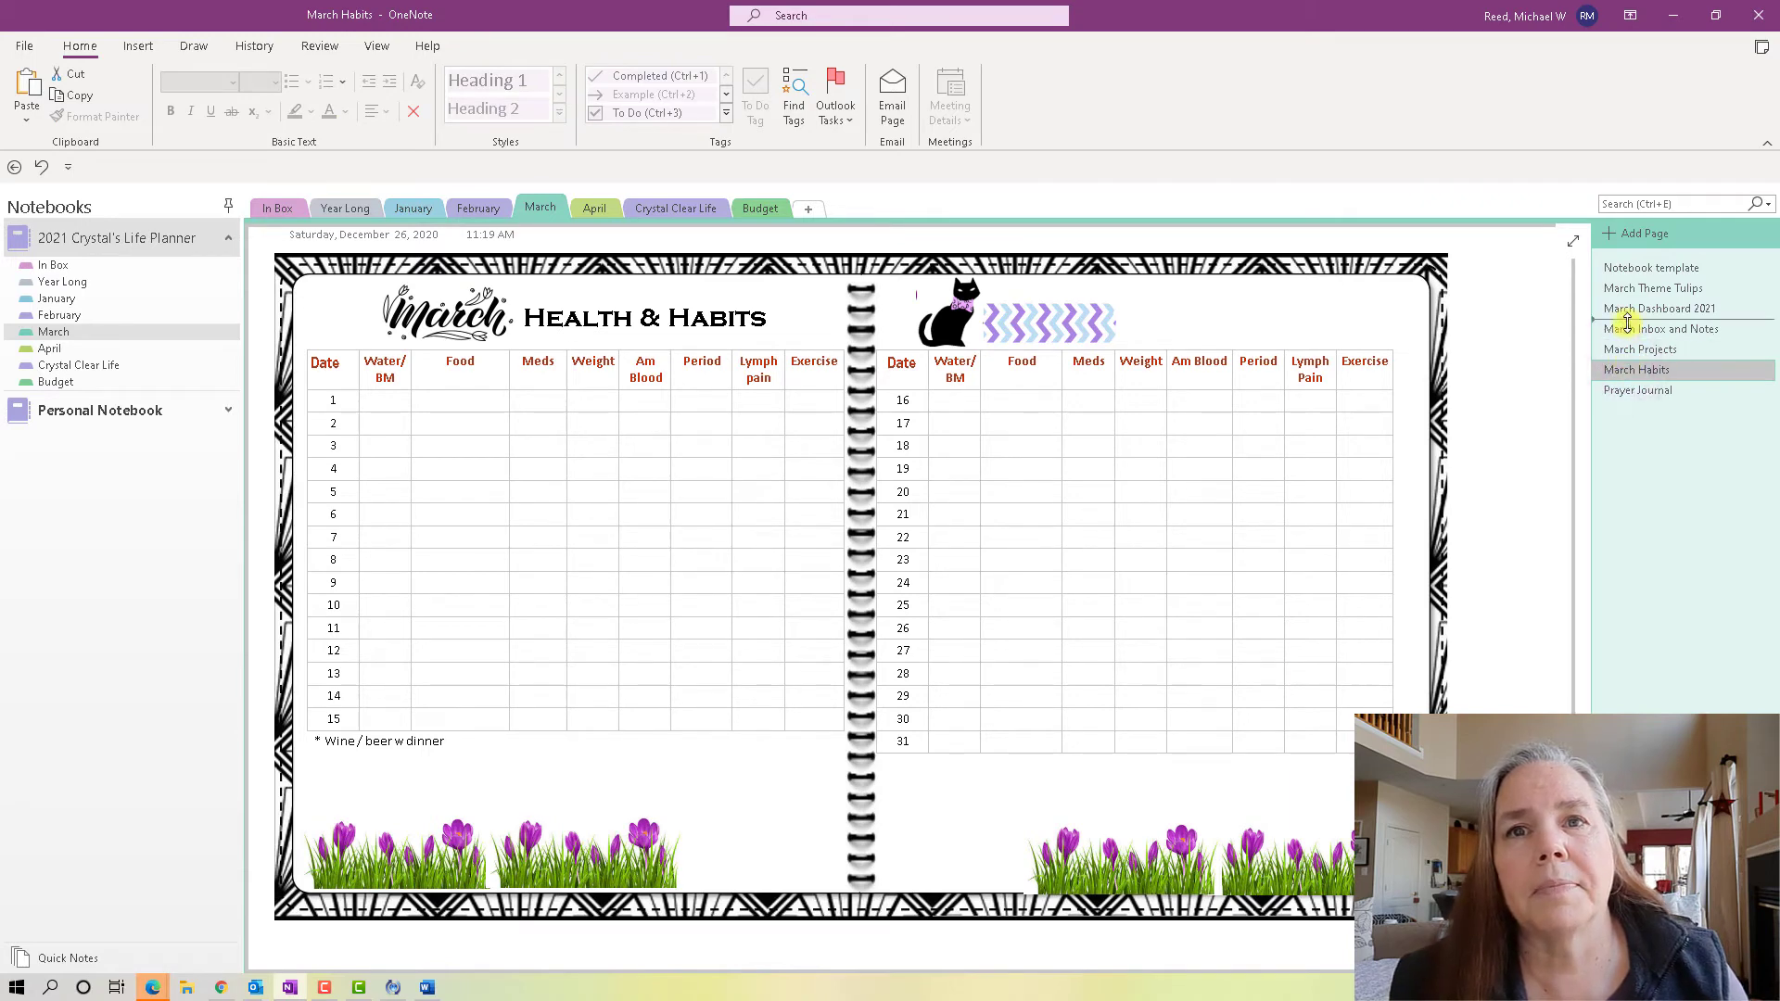
left_click_drag(1626, 320, 1627, 320)
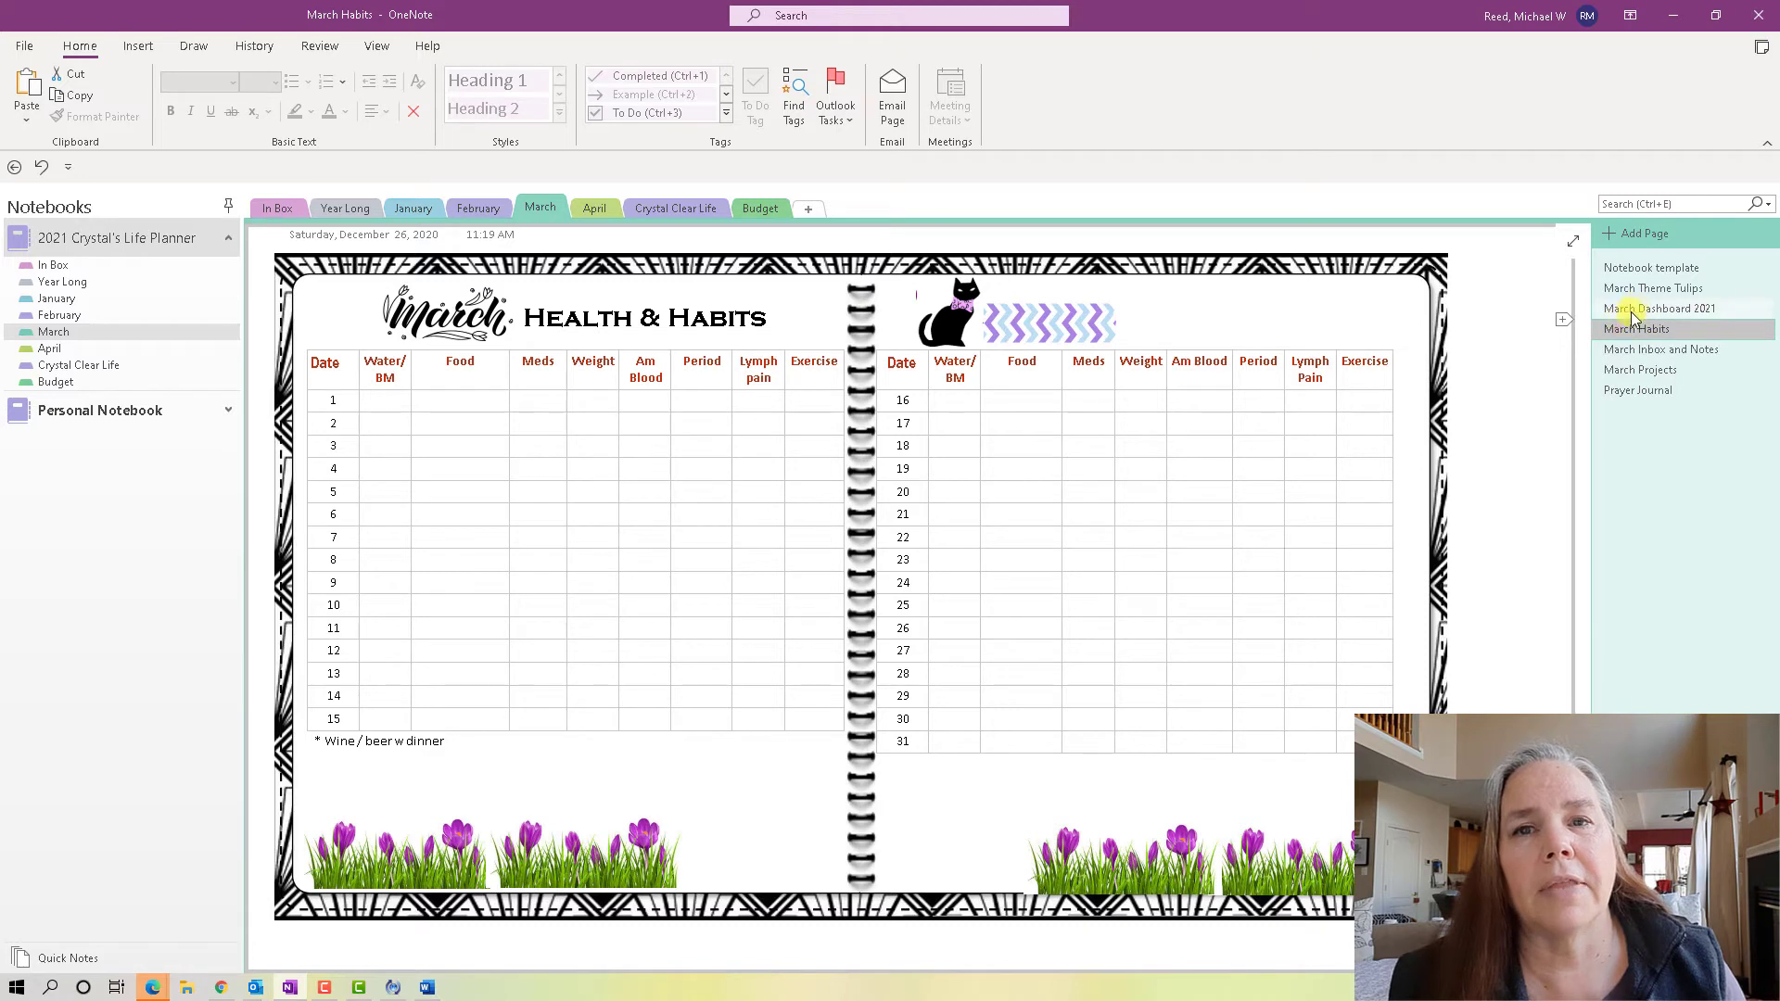
left_click(1666, 328)
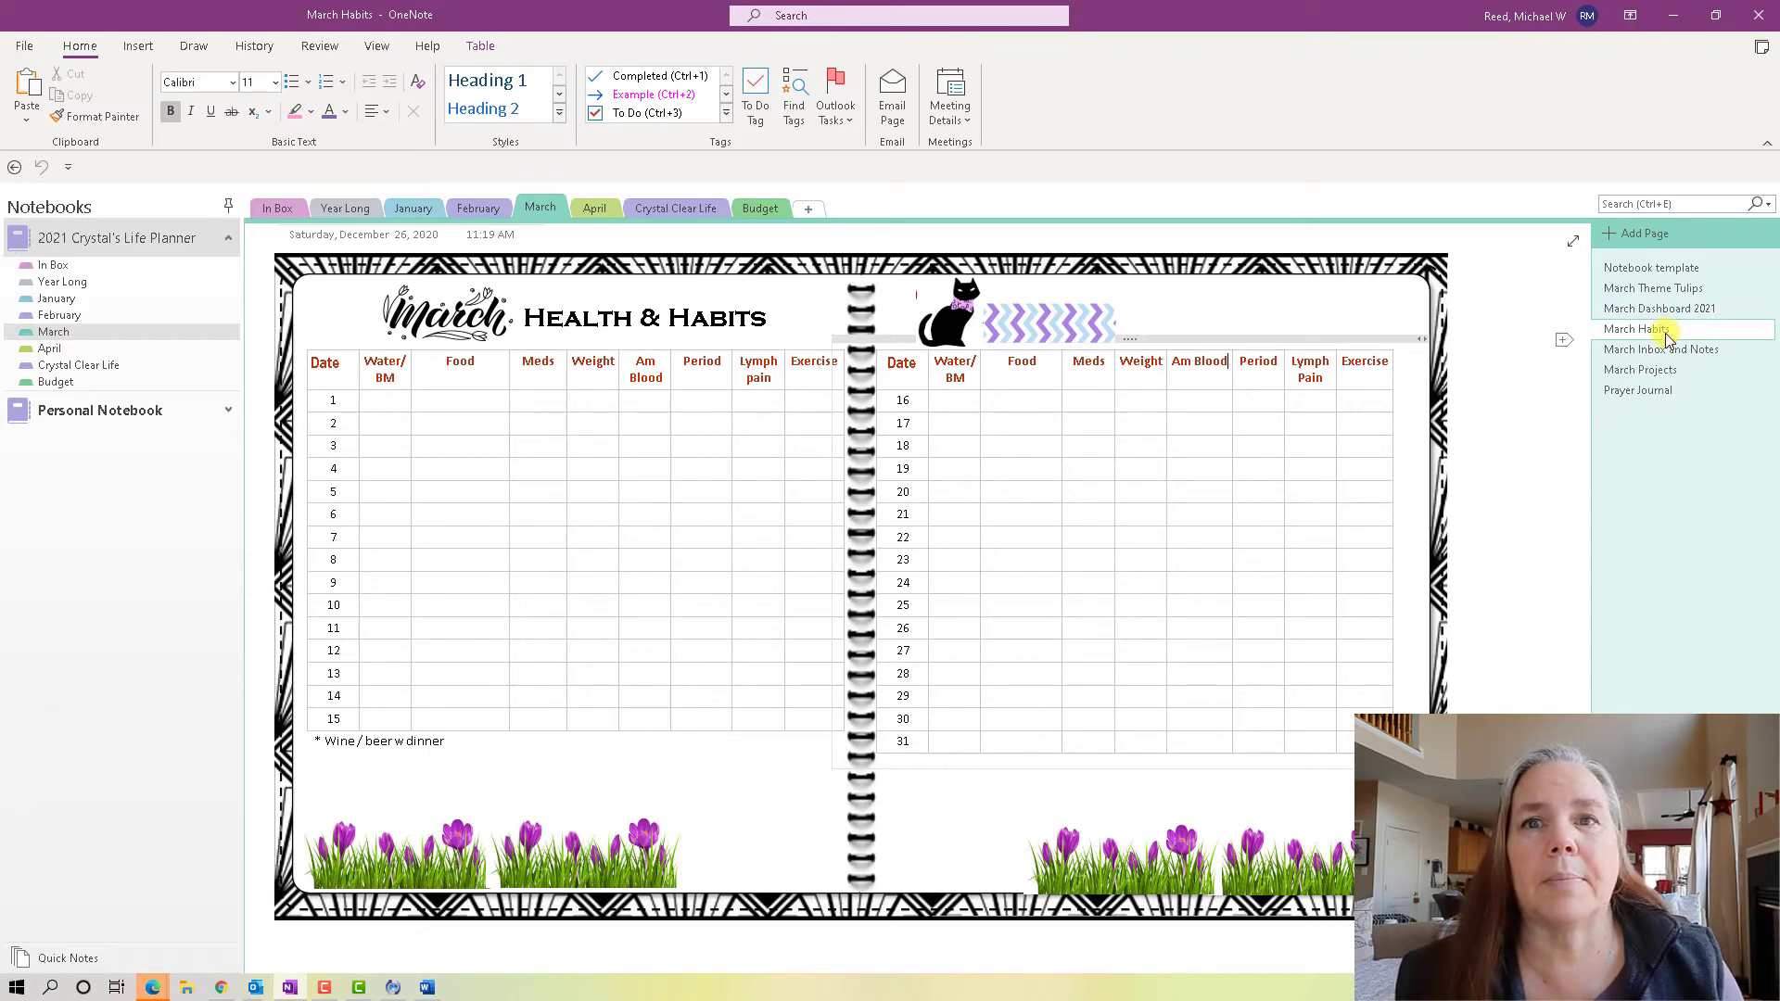
Copy the Notebook template page into the current March section.
left_click(1665, 268)
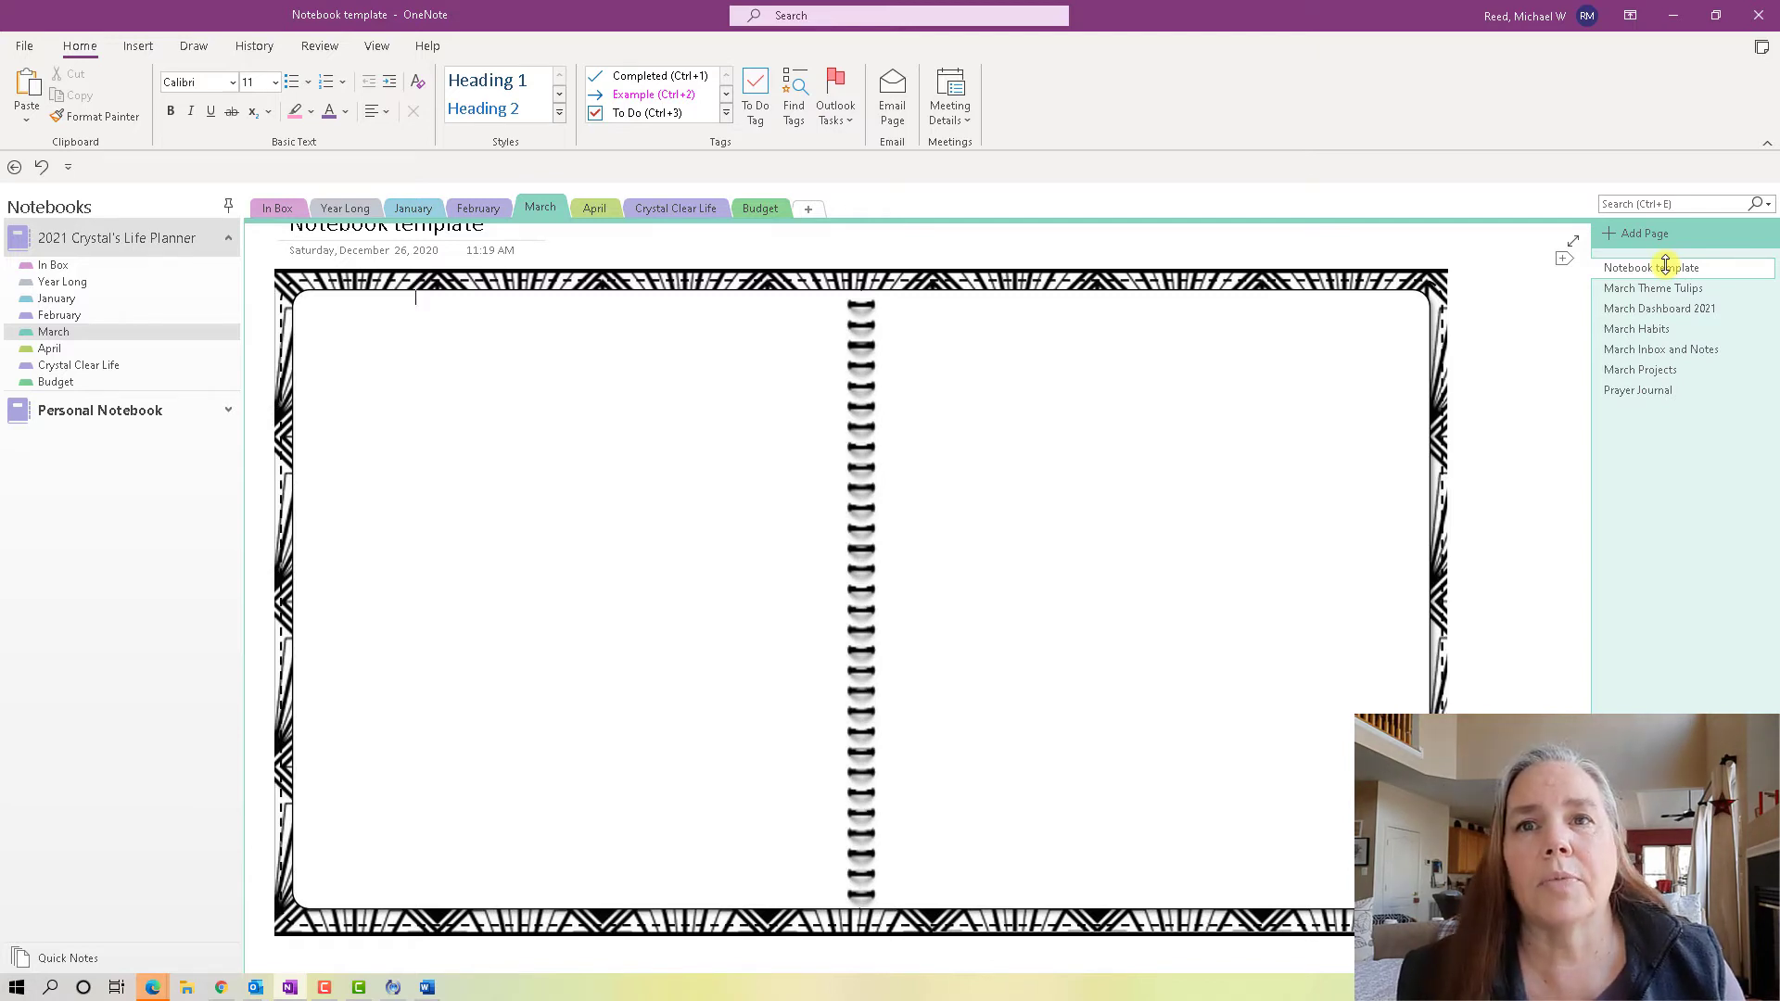
right_click(1666, 266)
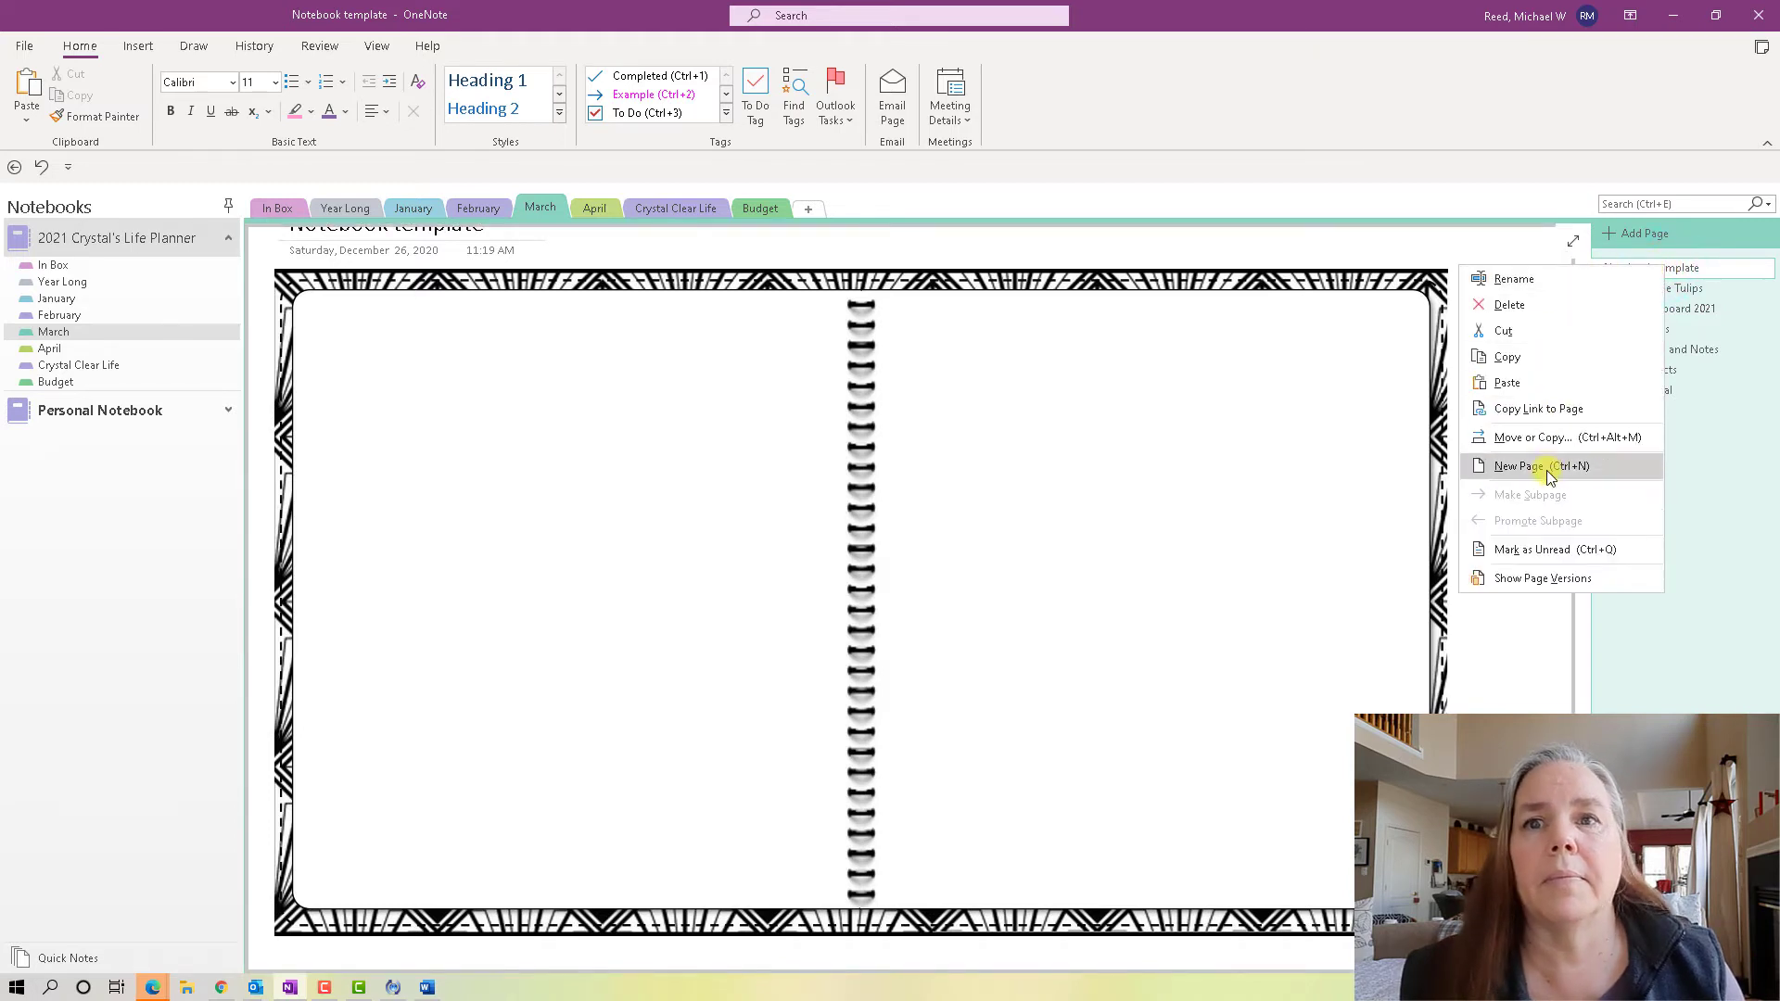
left_click(1546, 438)
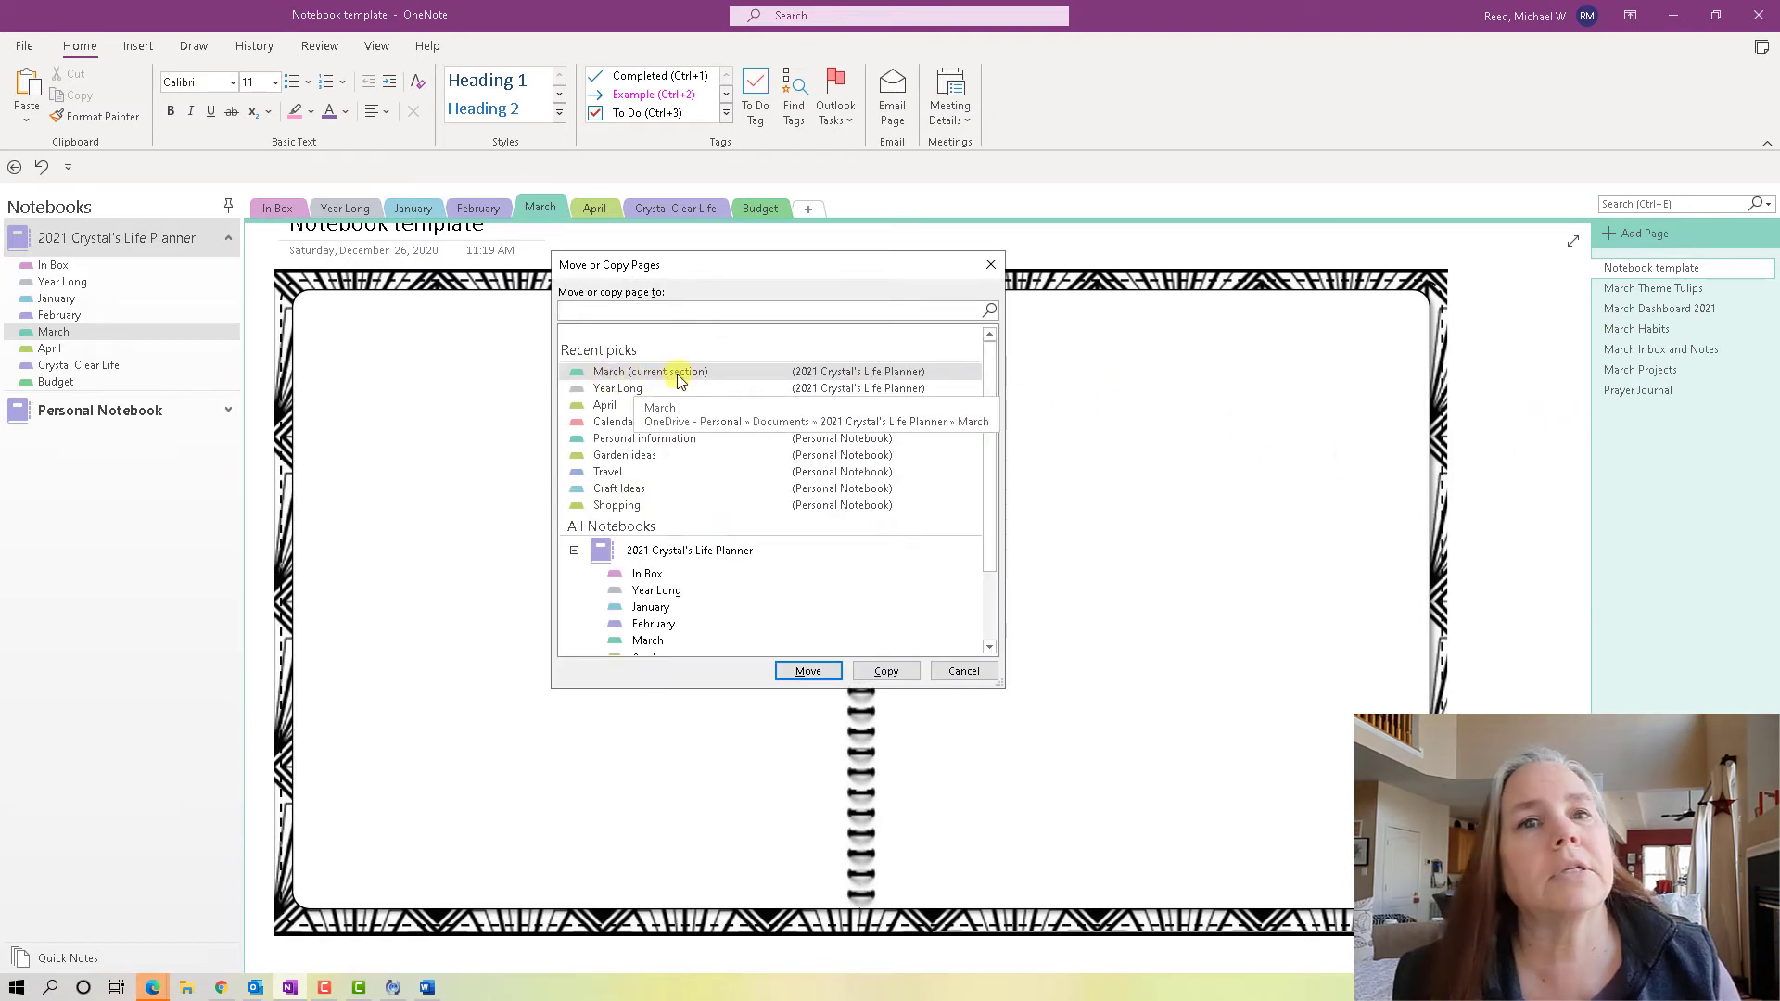
left_click(886, 673)
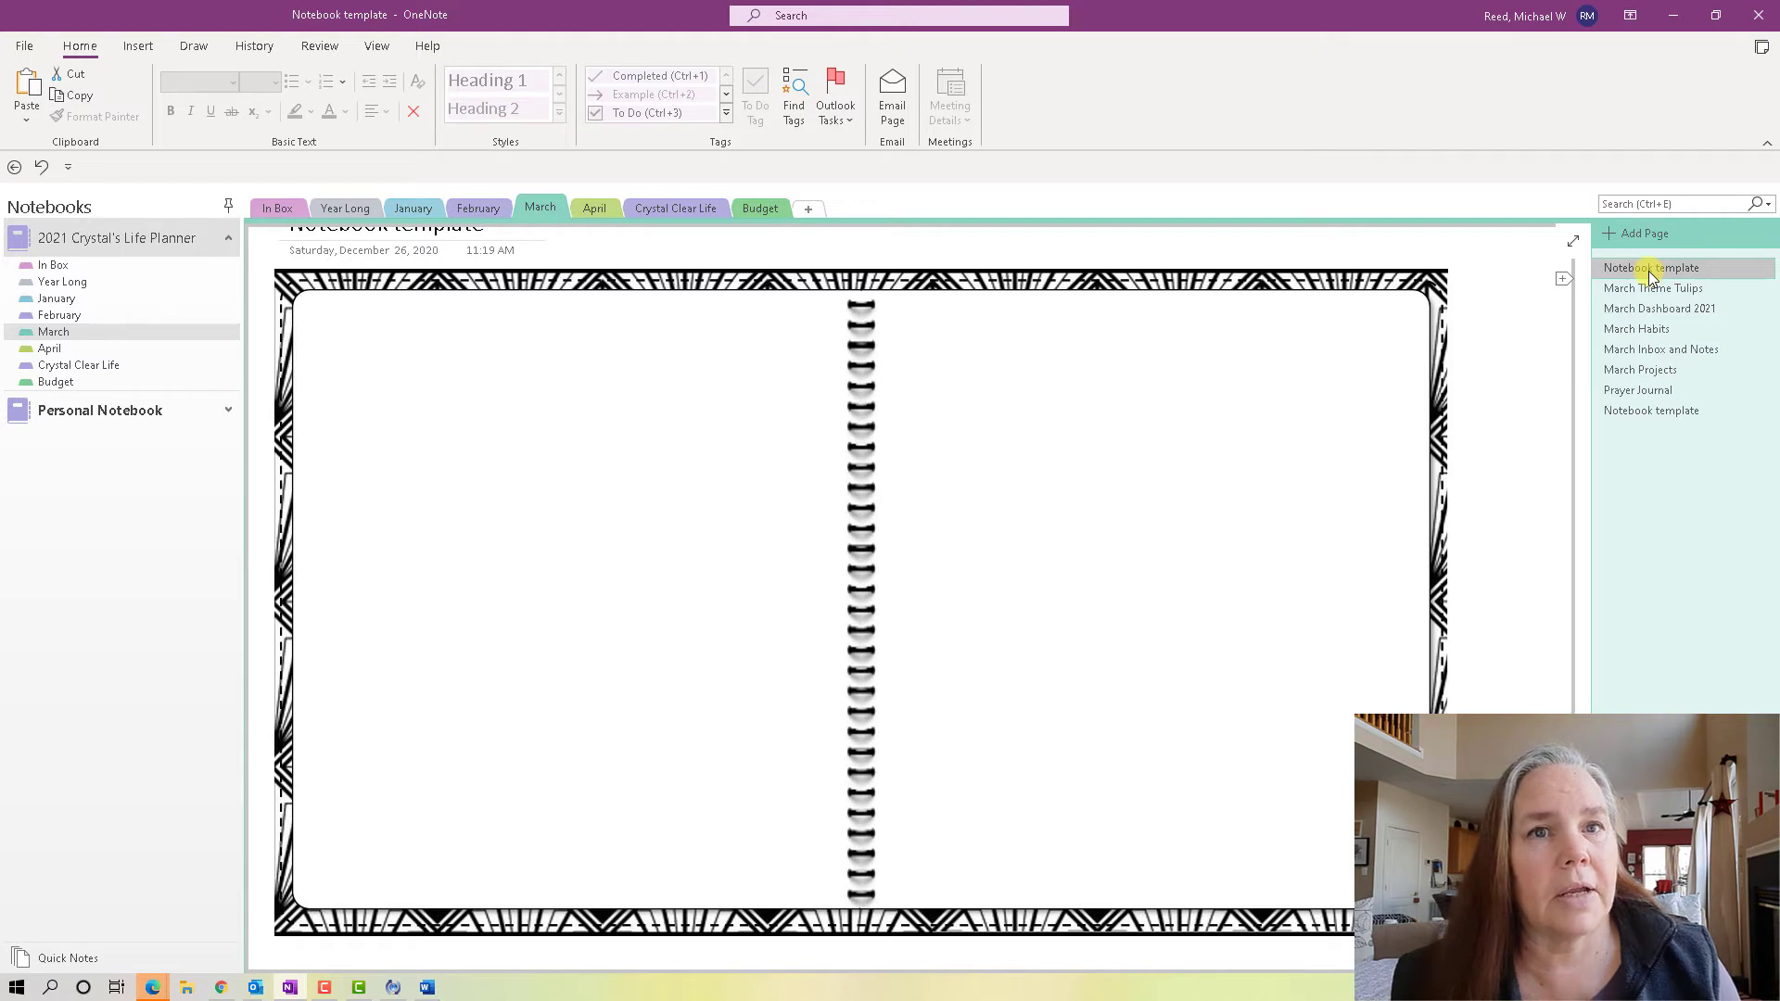
Retitle the copied Notebook template page at the end of the section as "March Word A Day".
left_click(1648, 411)
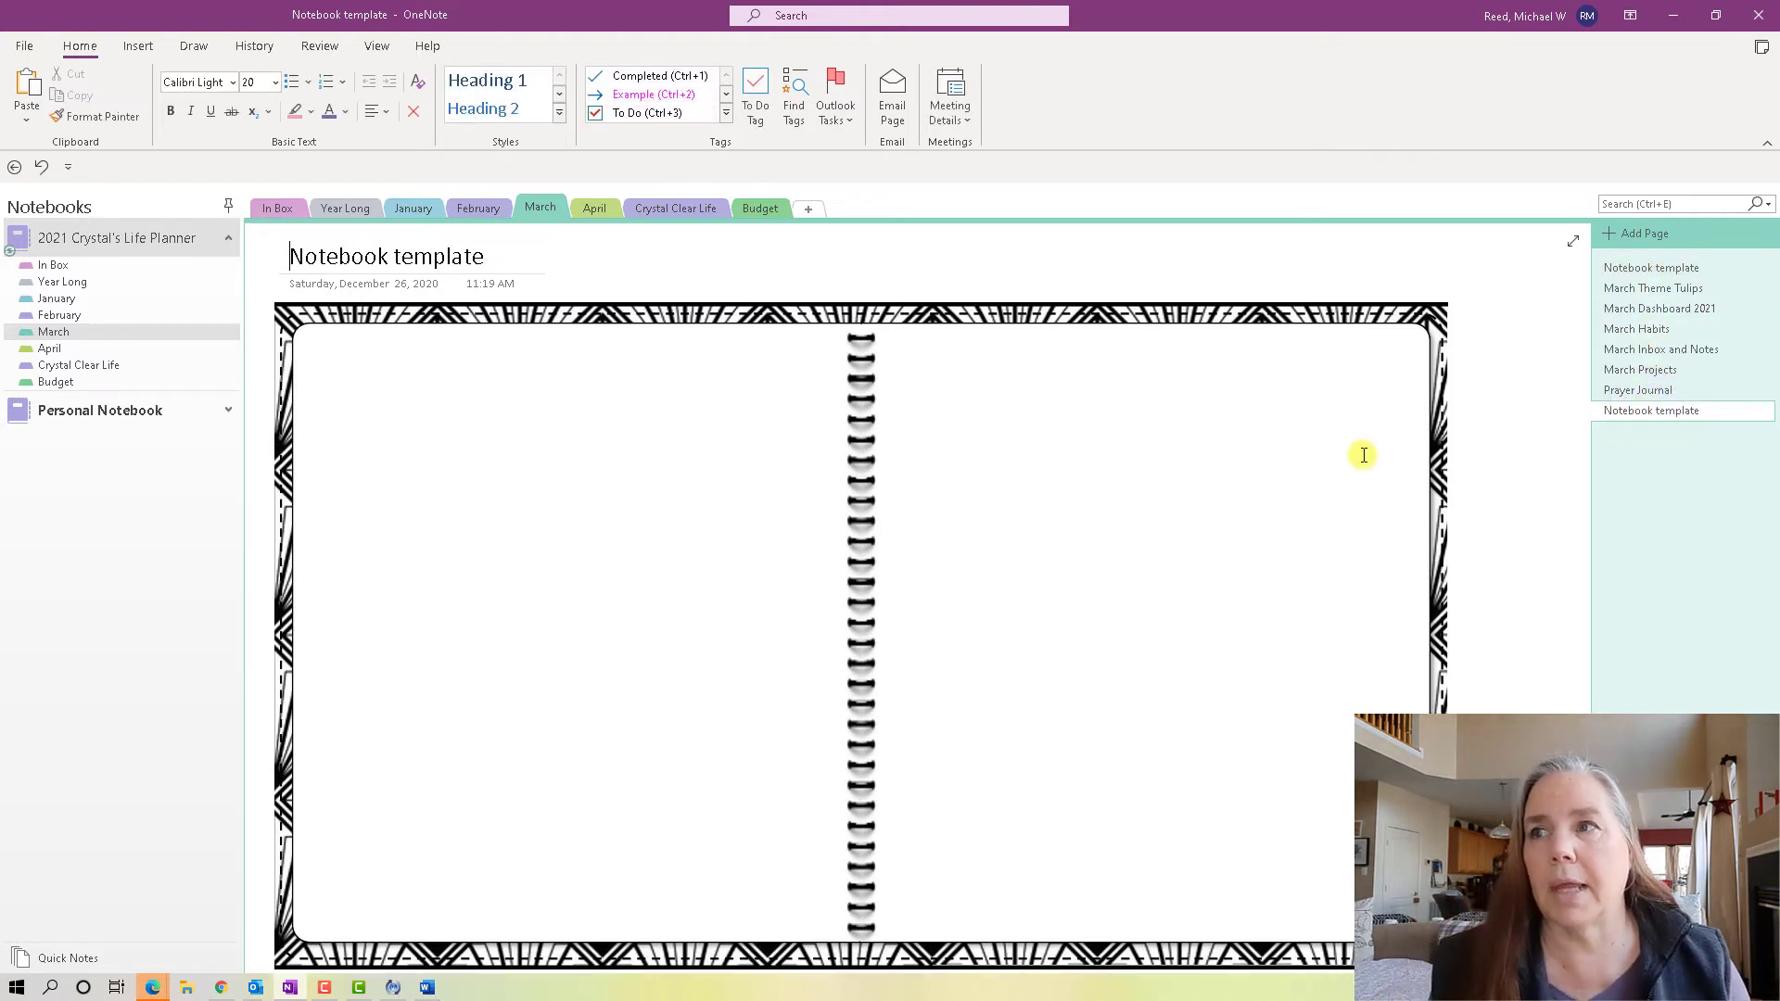
left_click(486, 255)
left_click_drag(486, 255, 251, 252)
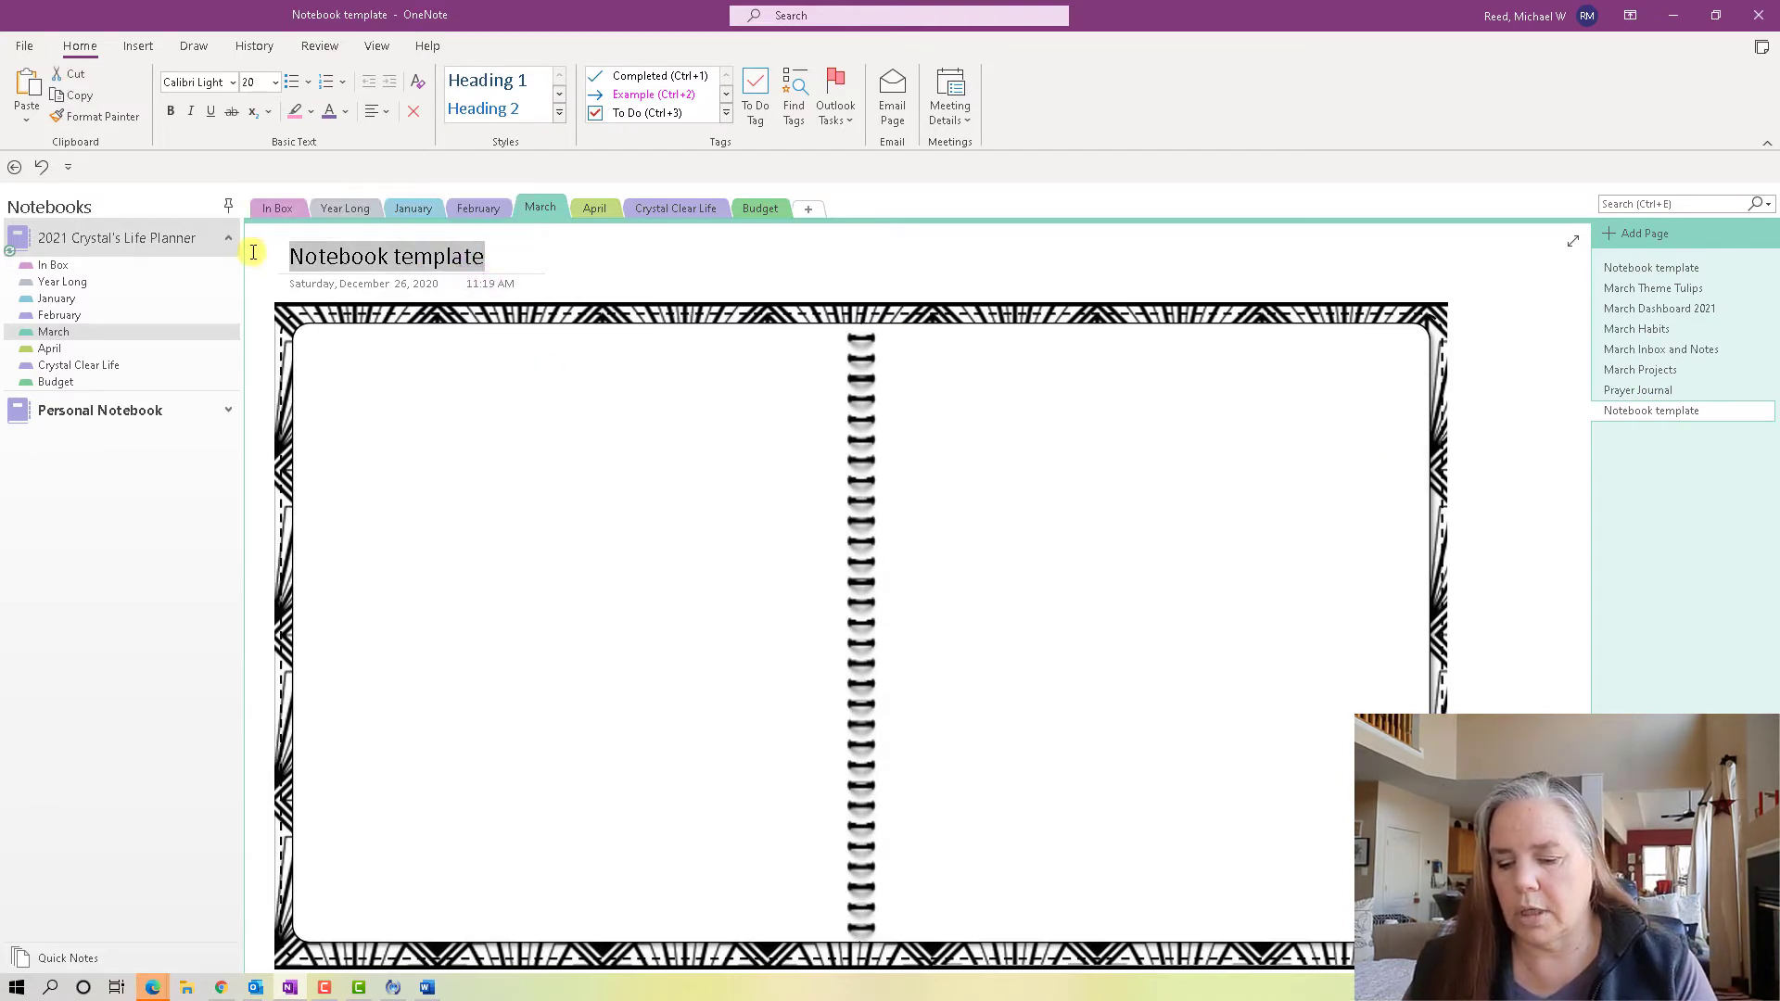
type("March Wo")
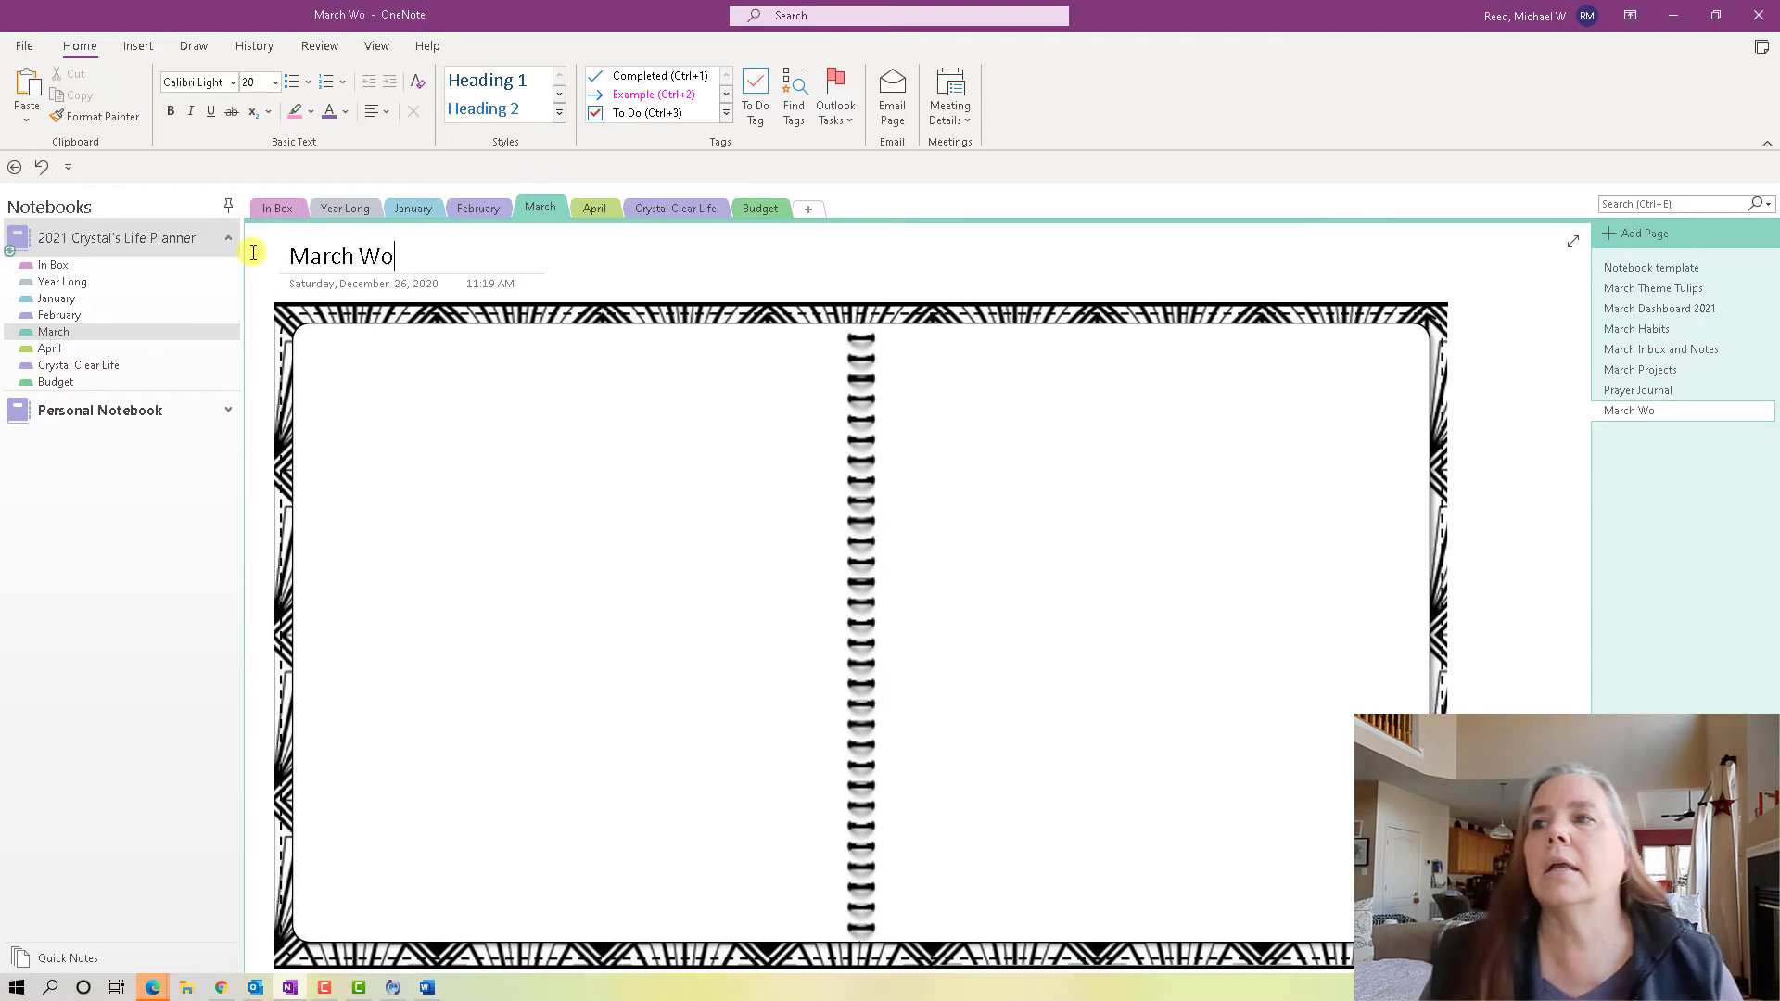
type("rd A Day")
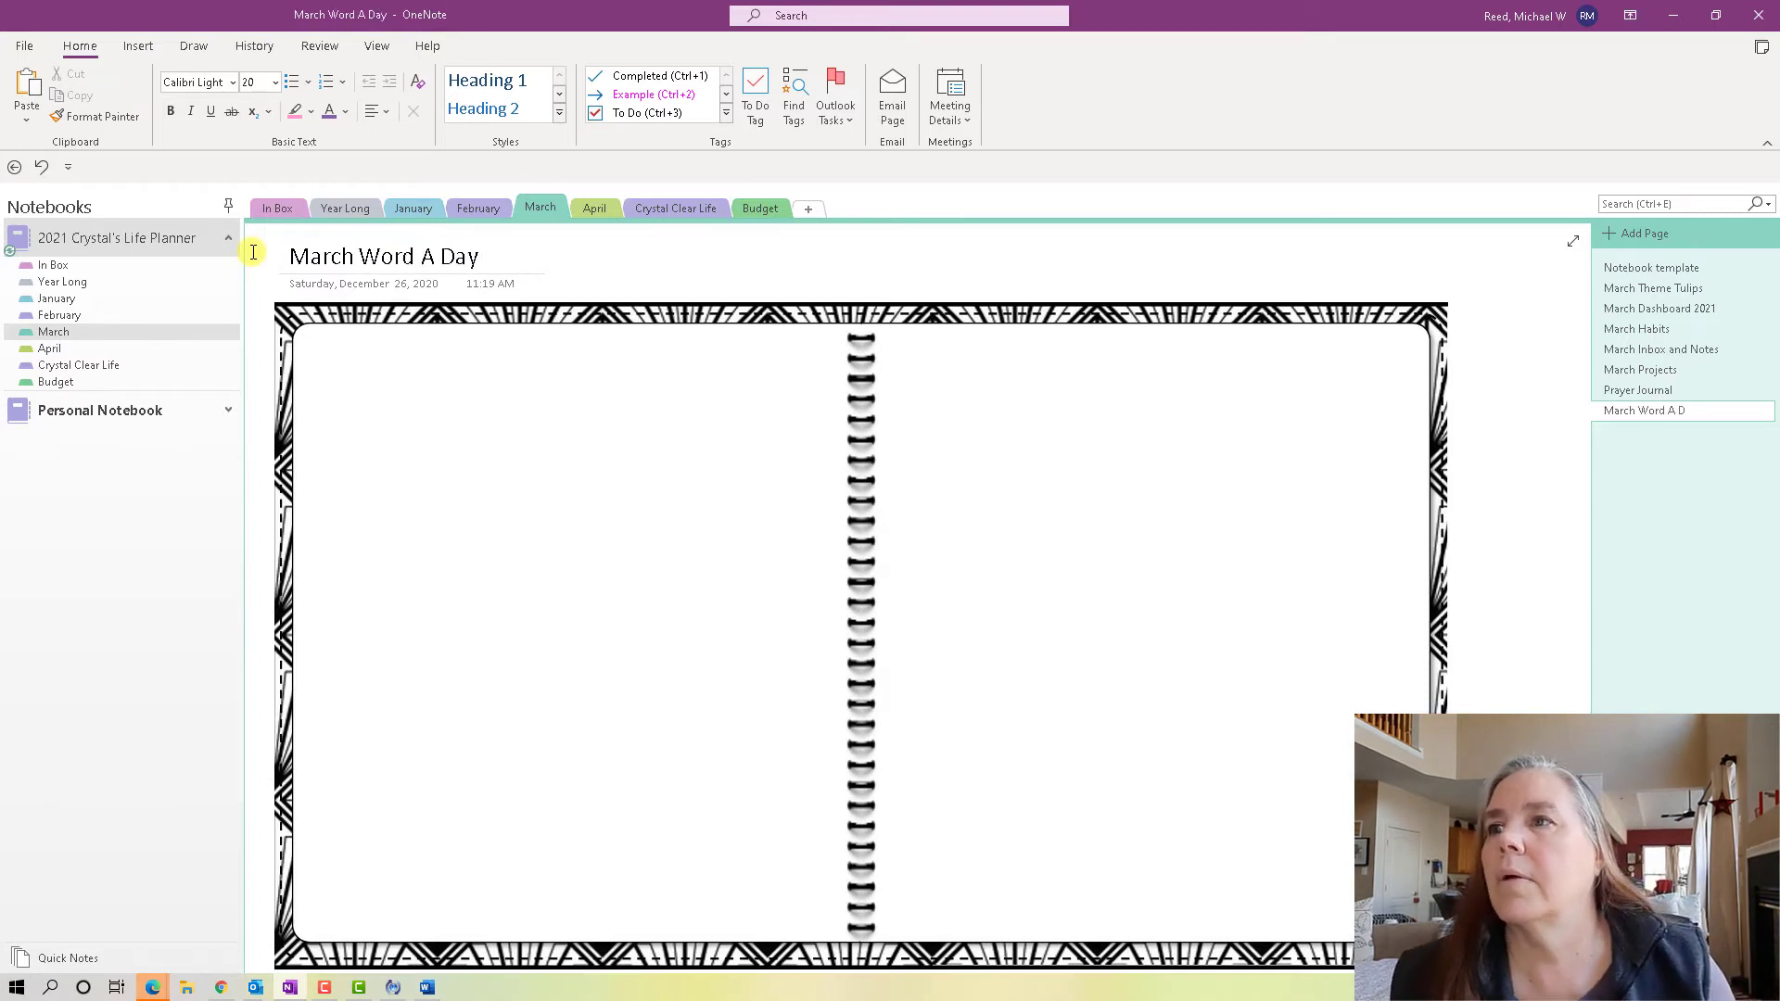
left_click(454, 331)
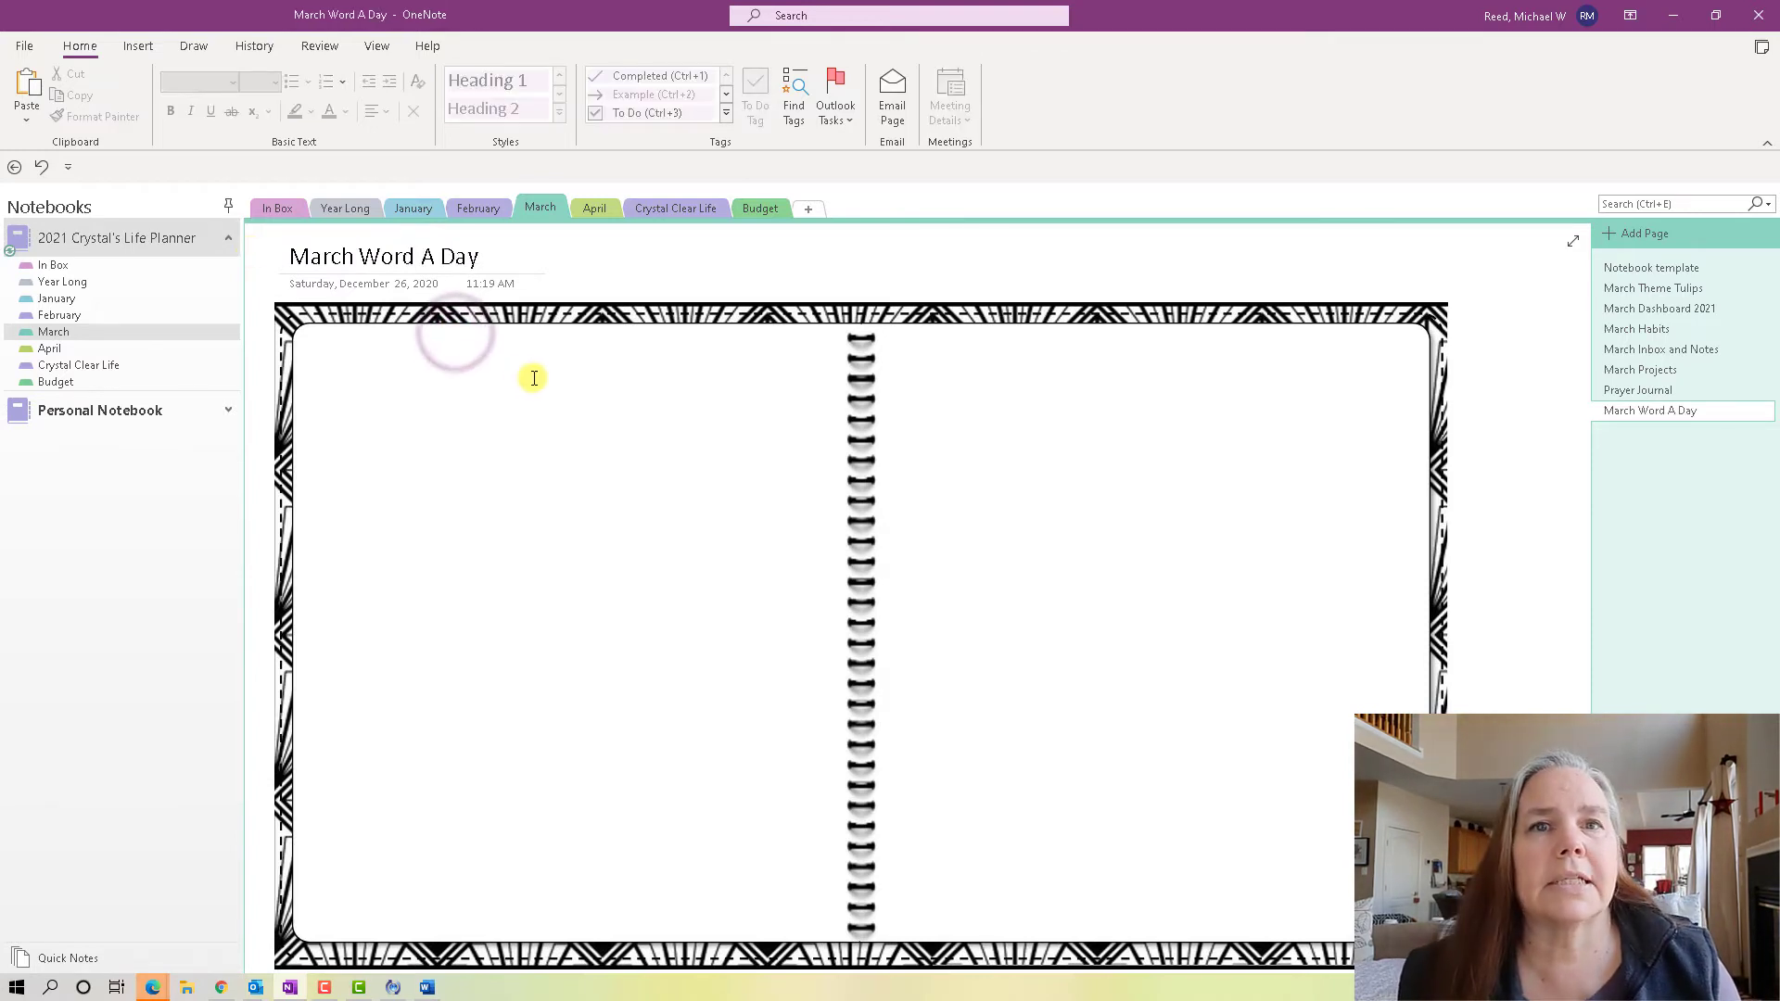
left_click(533, 377)
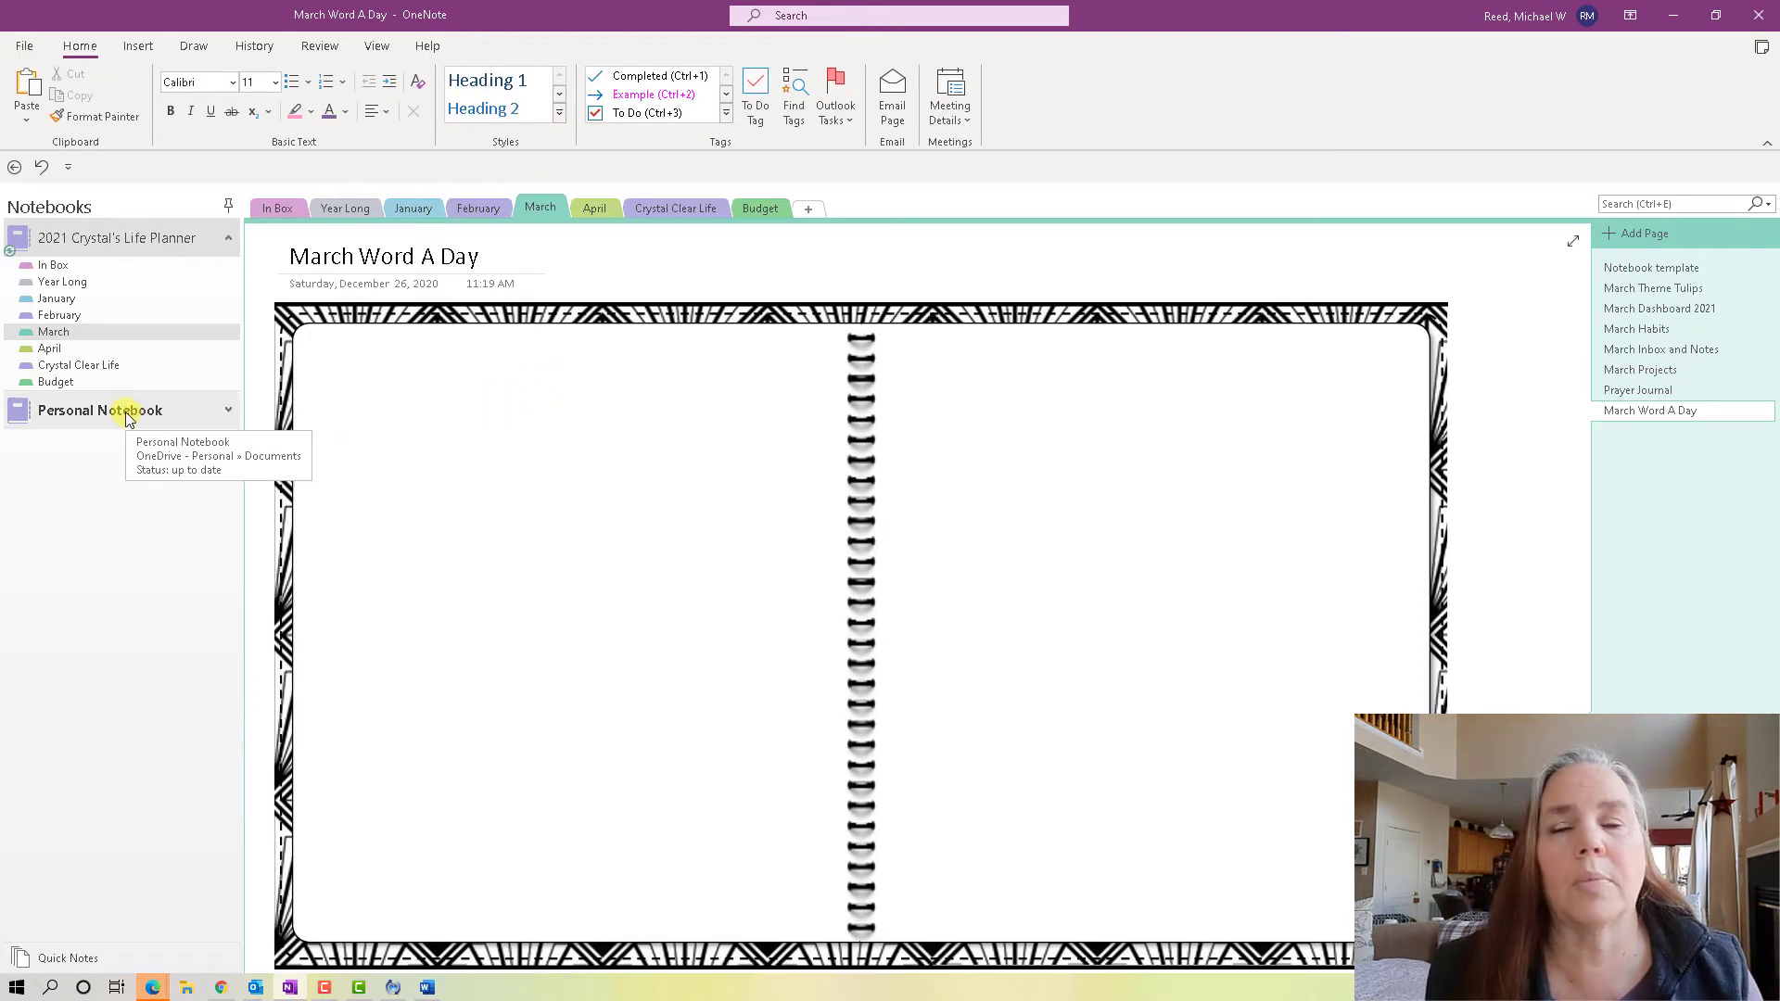
Copy the Jan "Word a Day" table for days 1–15 from the Templates page of the Personal Notebook.
left_click(92, 412)
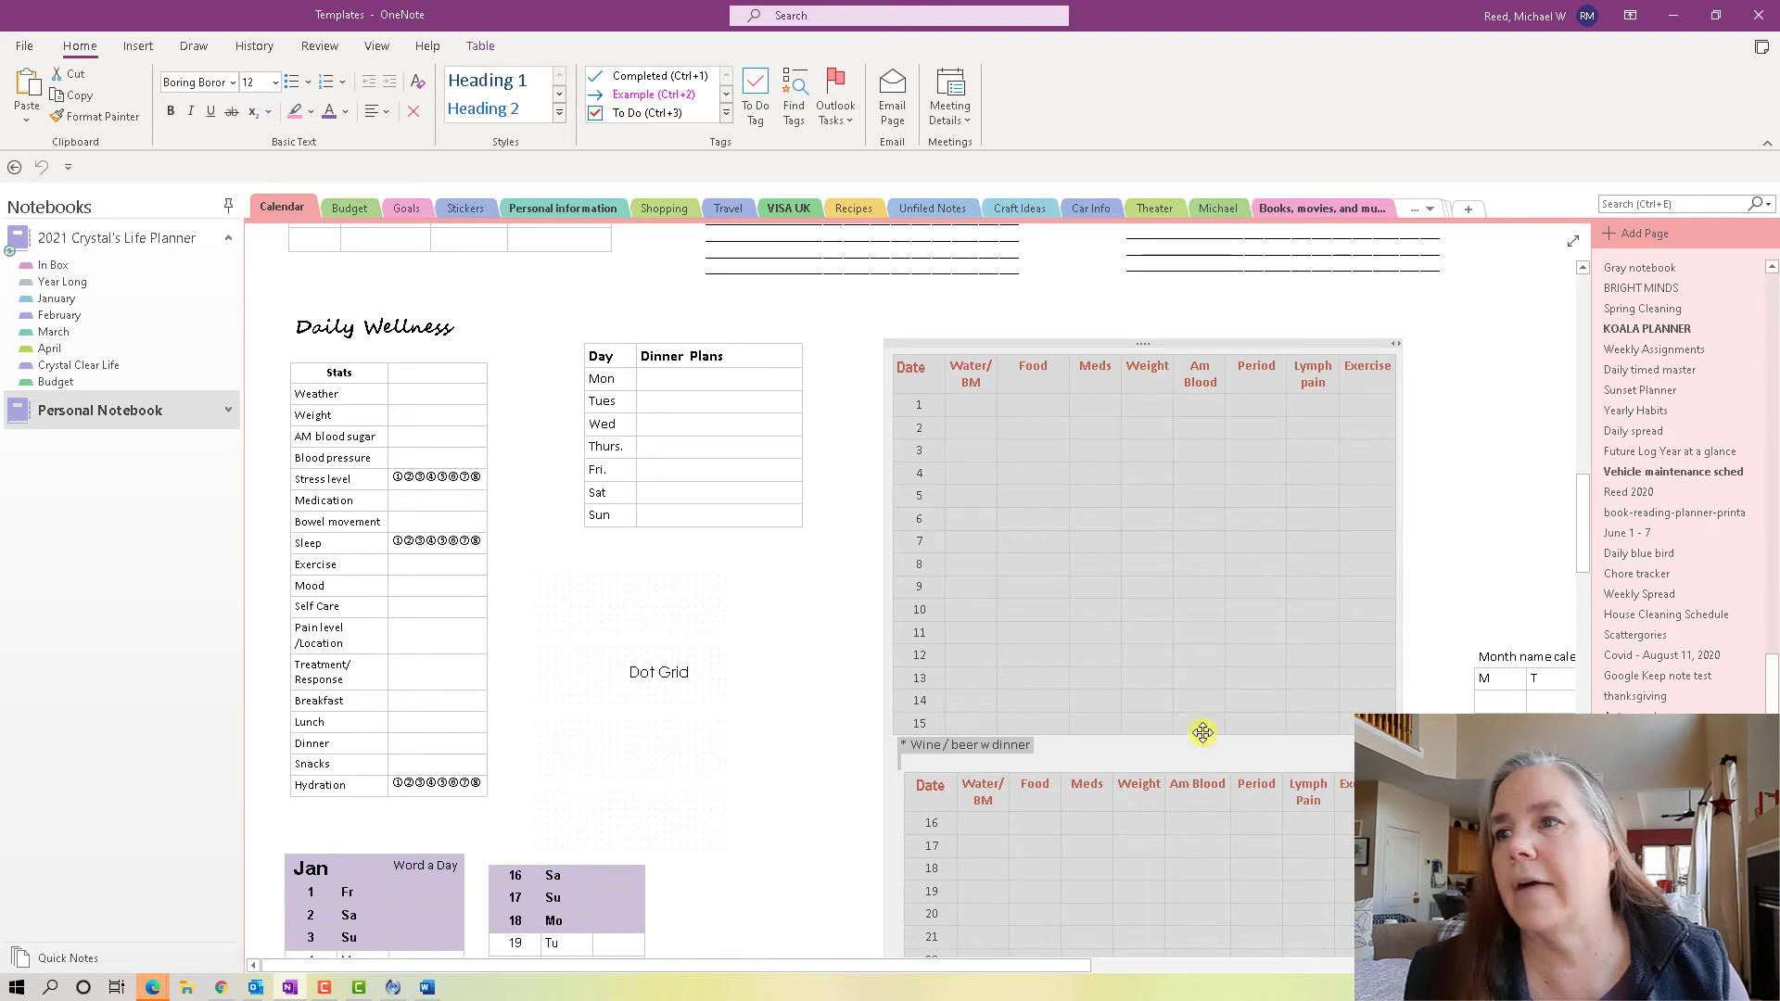
scroll(755, 679, "down", 3)
scroll(770, 654, "down", 3)
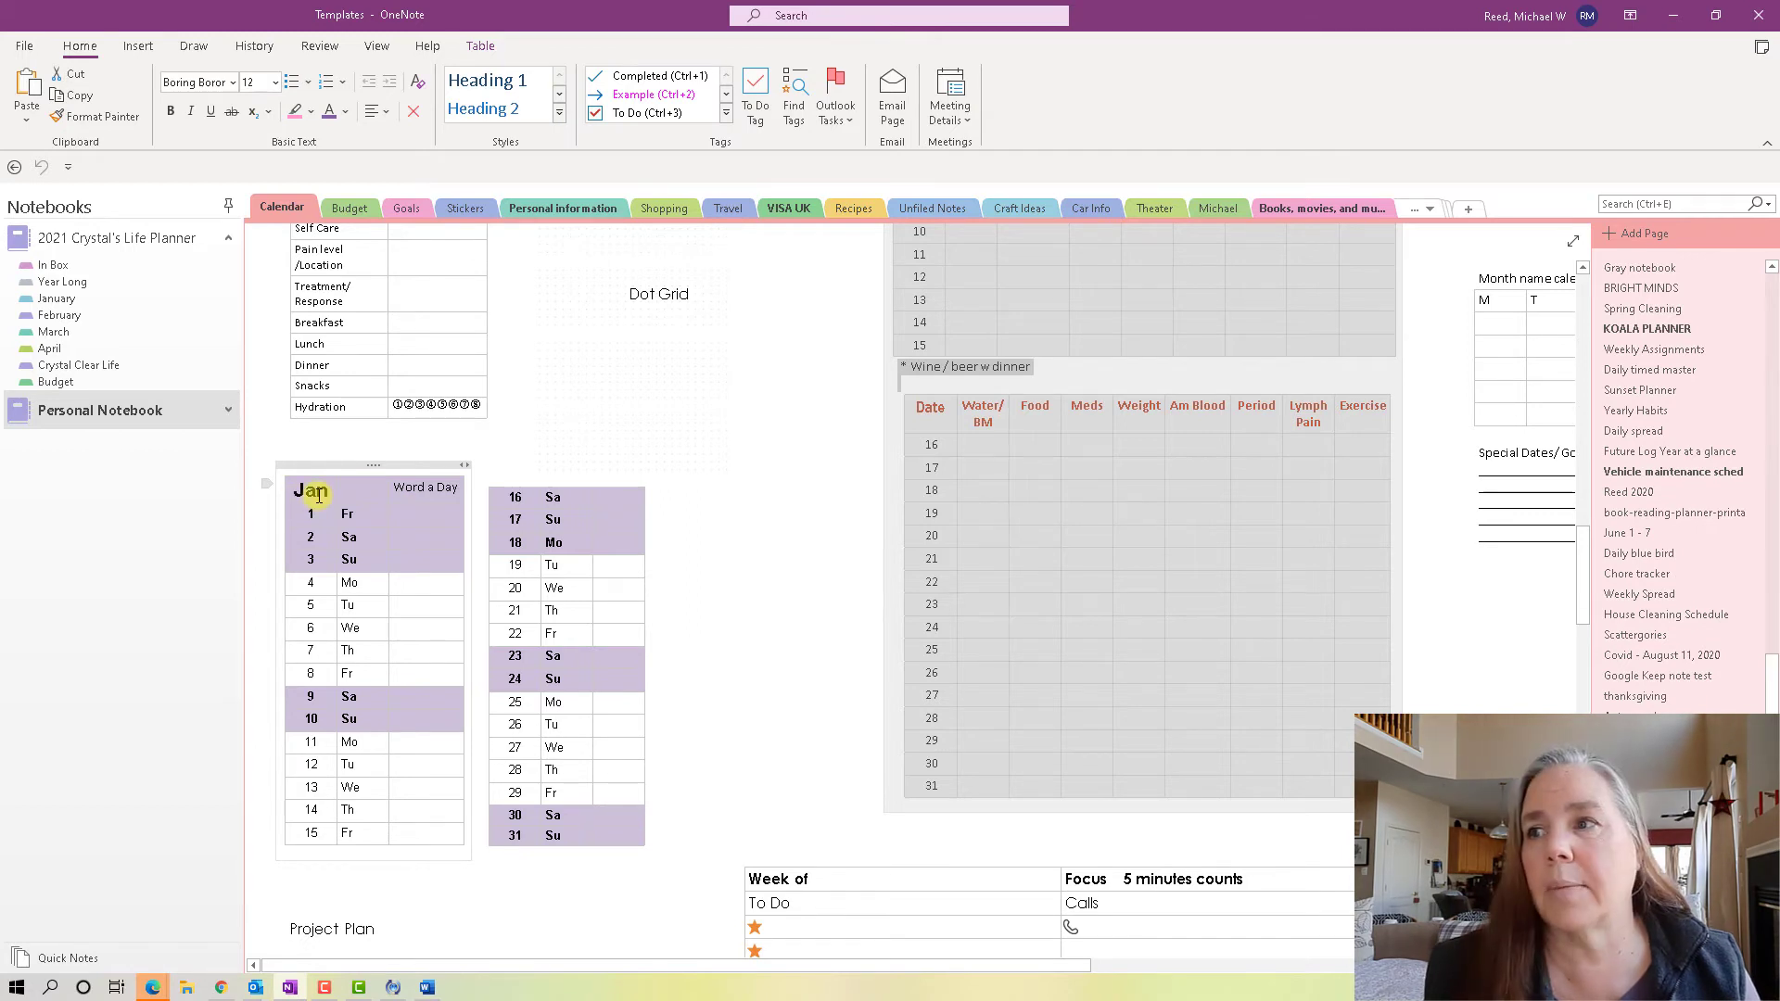
left_click(346, 465)
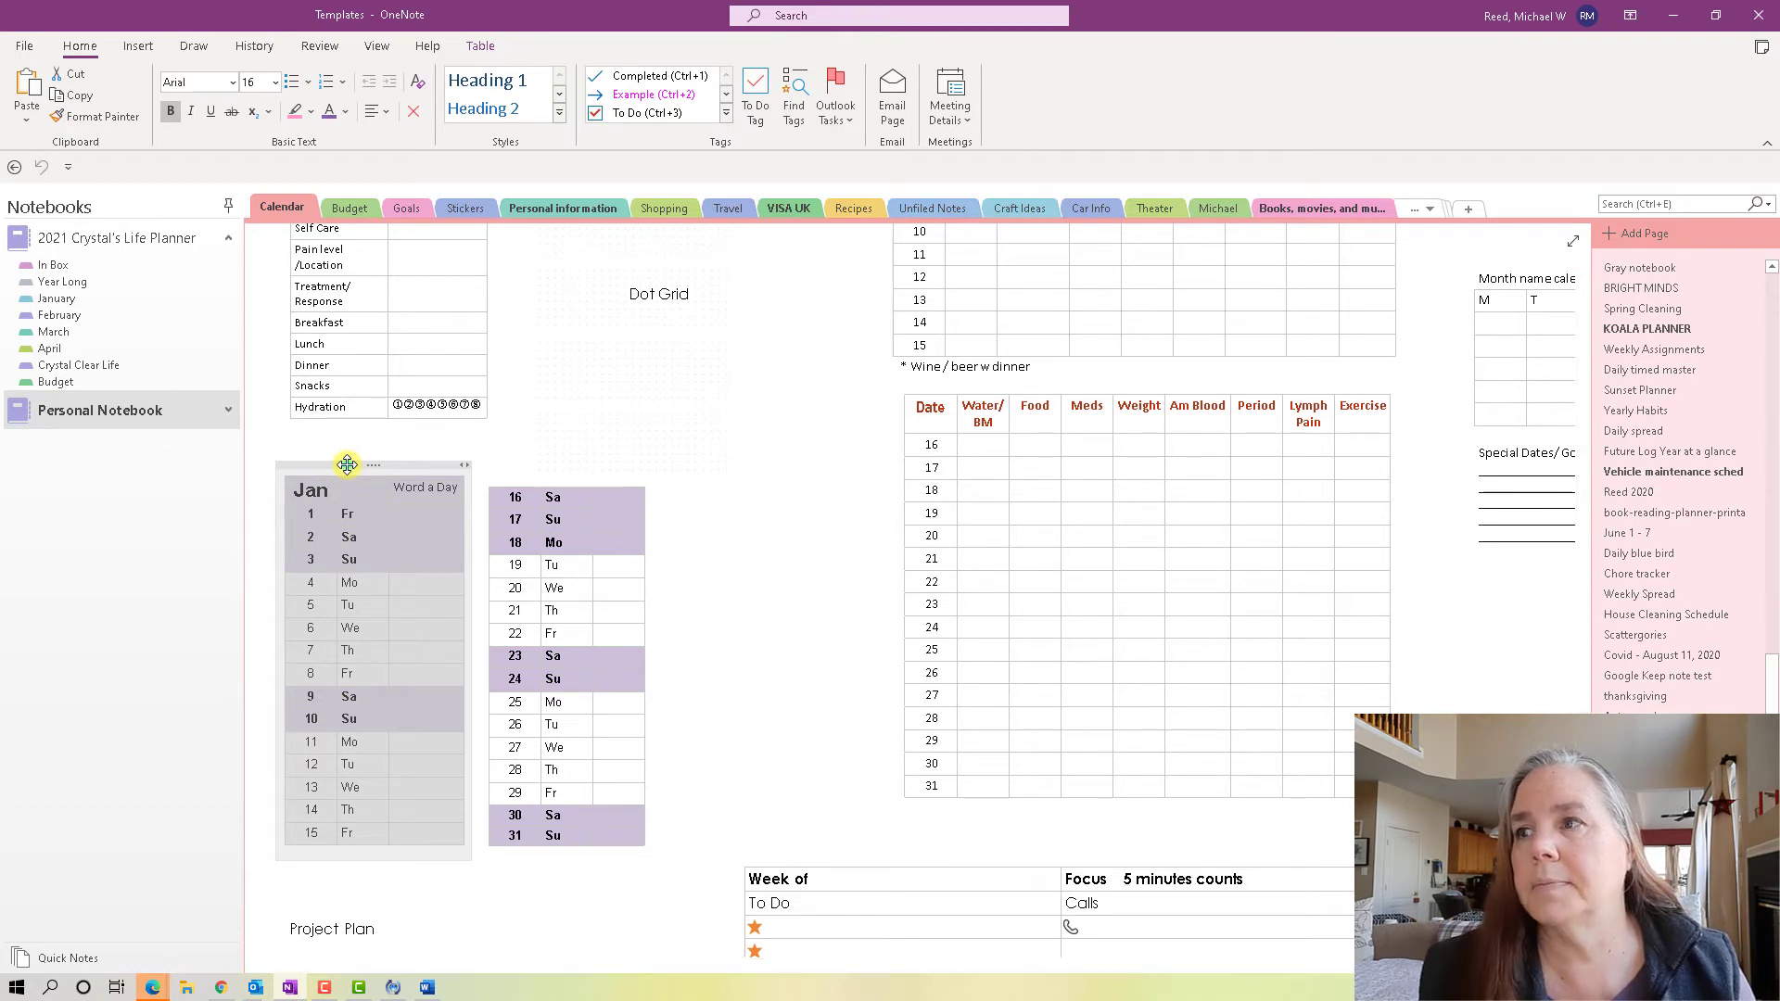
right_click(346, 464)
left_click(396, 505)
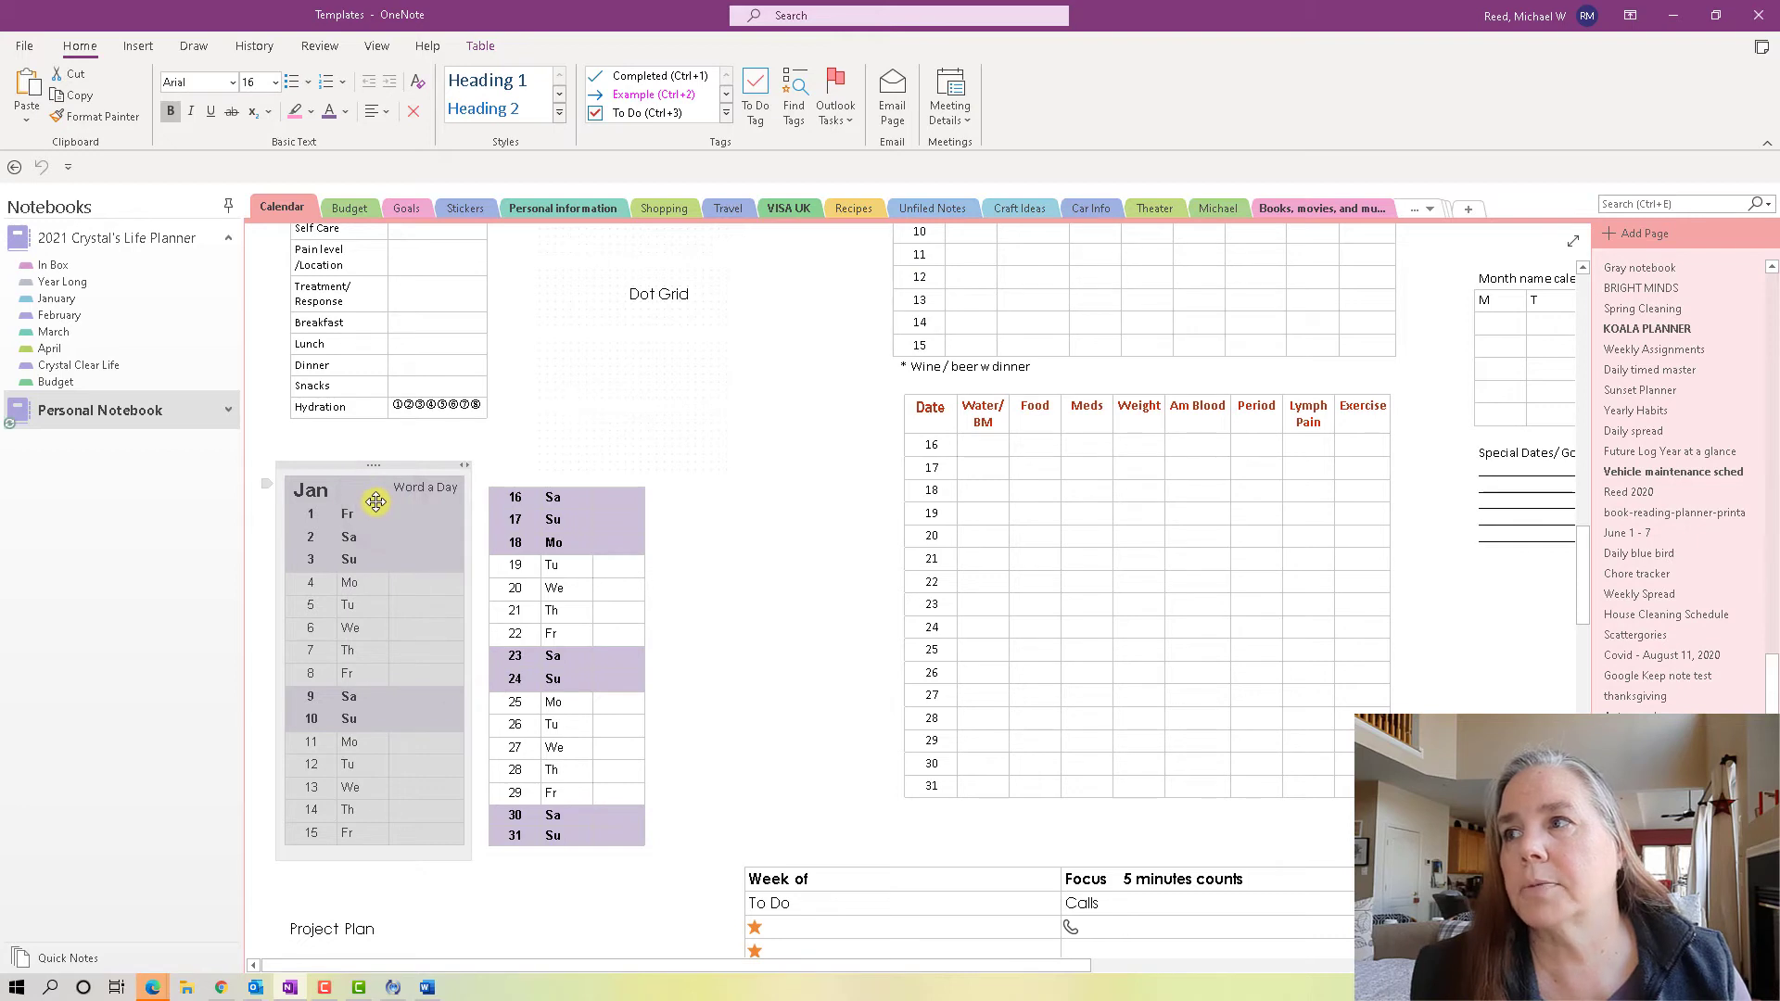
Paste the 1–15 table on March Word A Day and position it inside the border on the left notebook page.
left_click(55, 332)
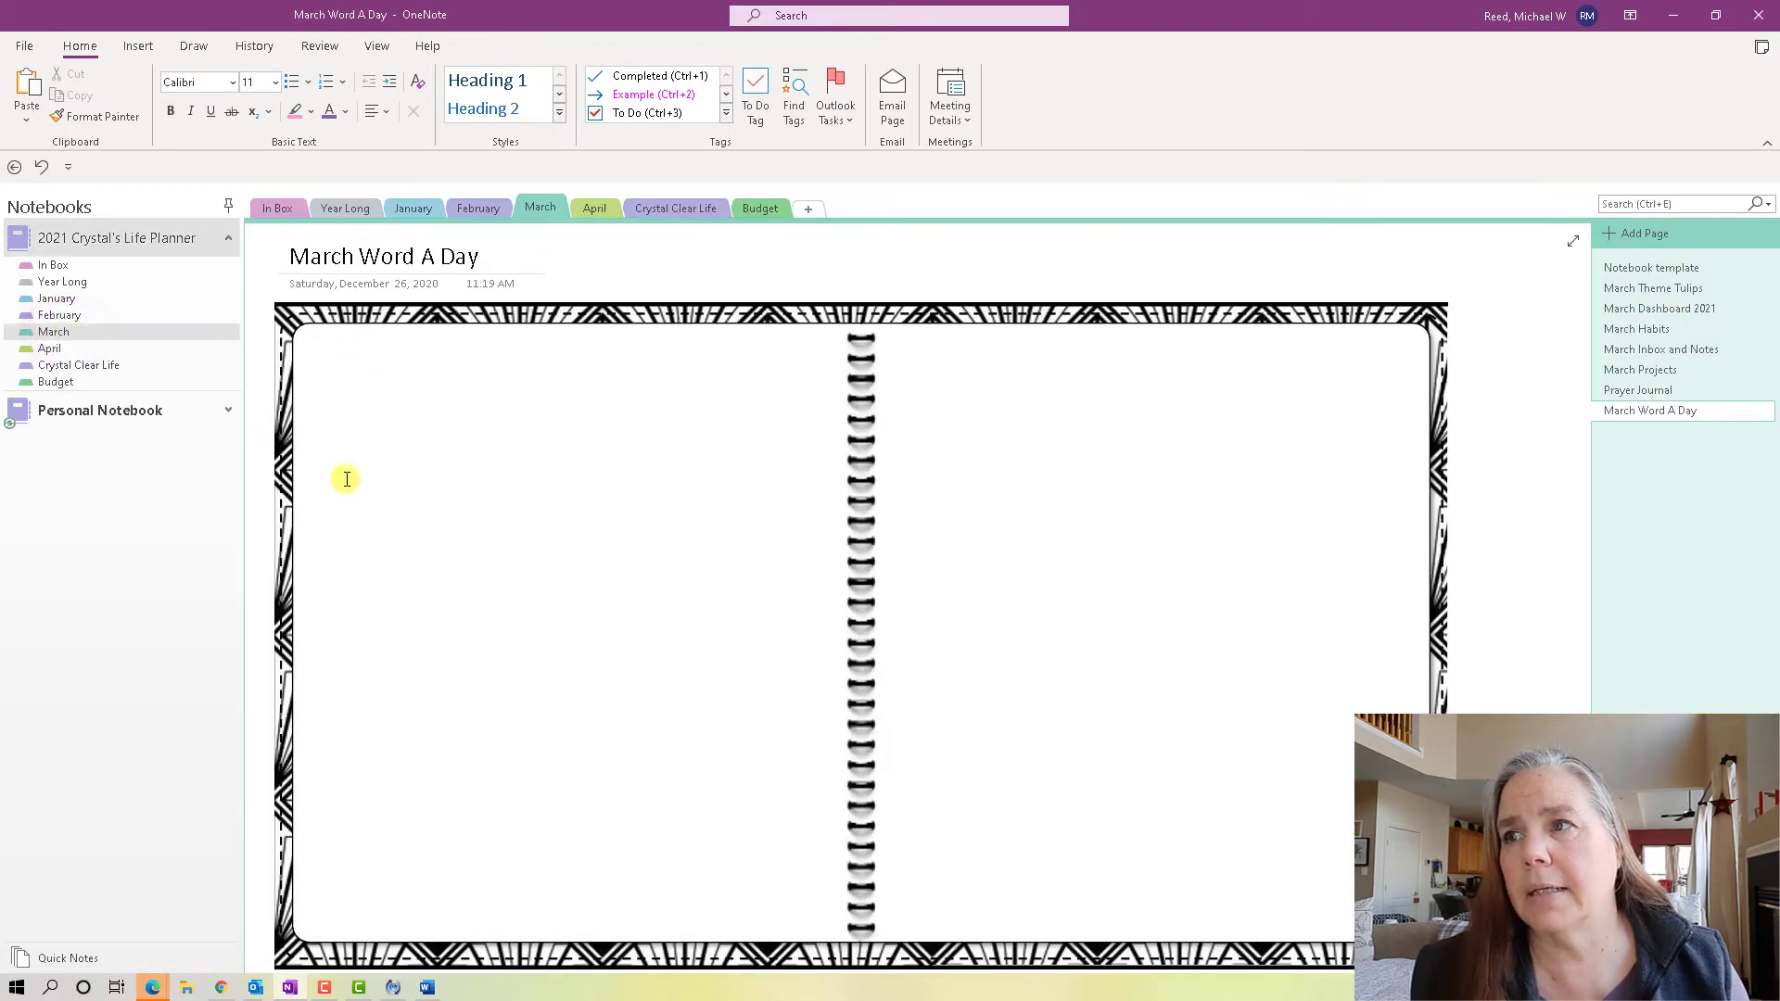
right_click(346, 479)
left_click(390, 575)
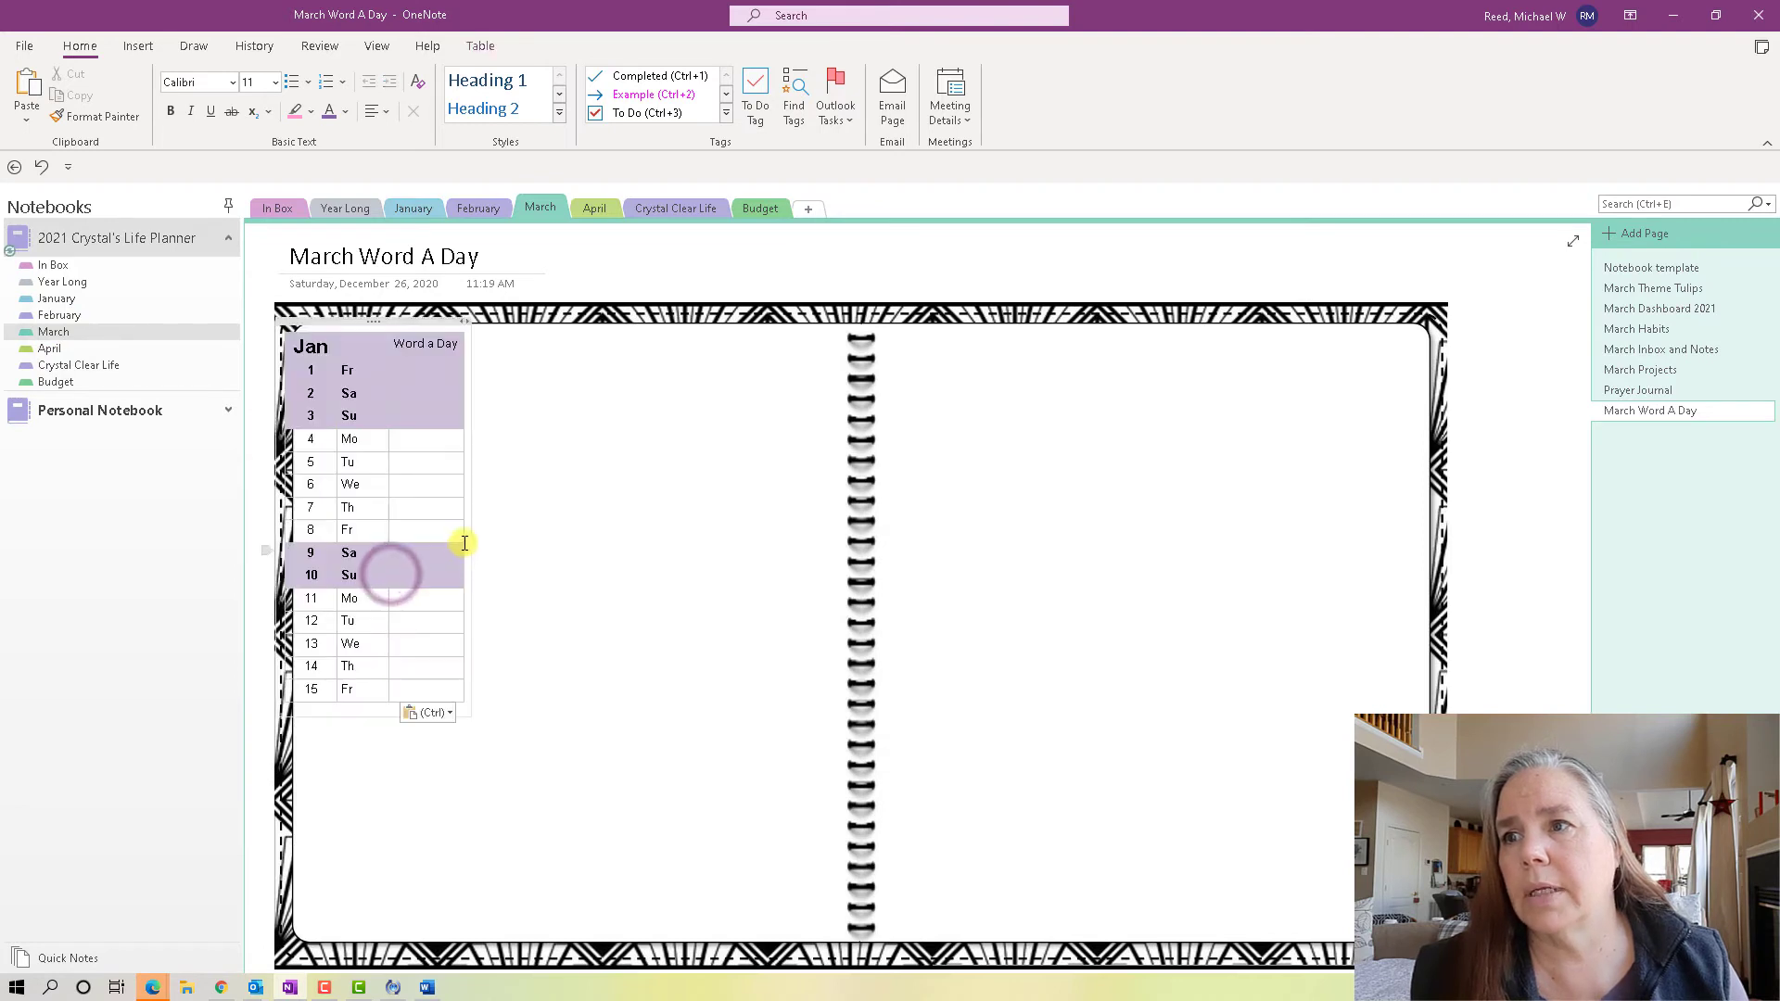
left_click_drag(383, 321, 436, 433)
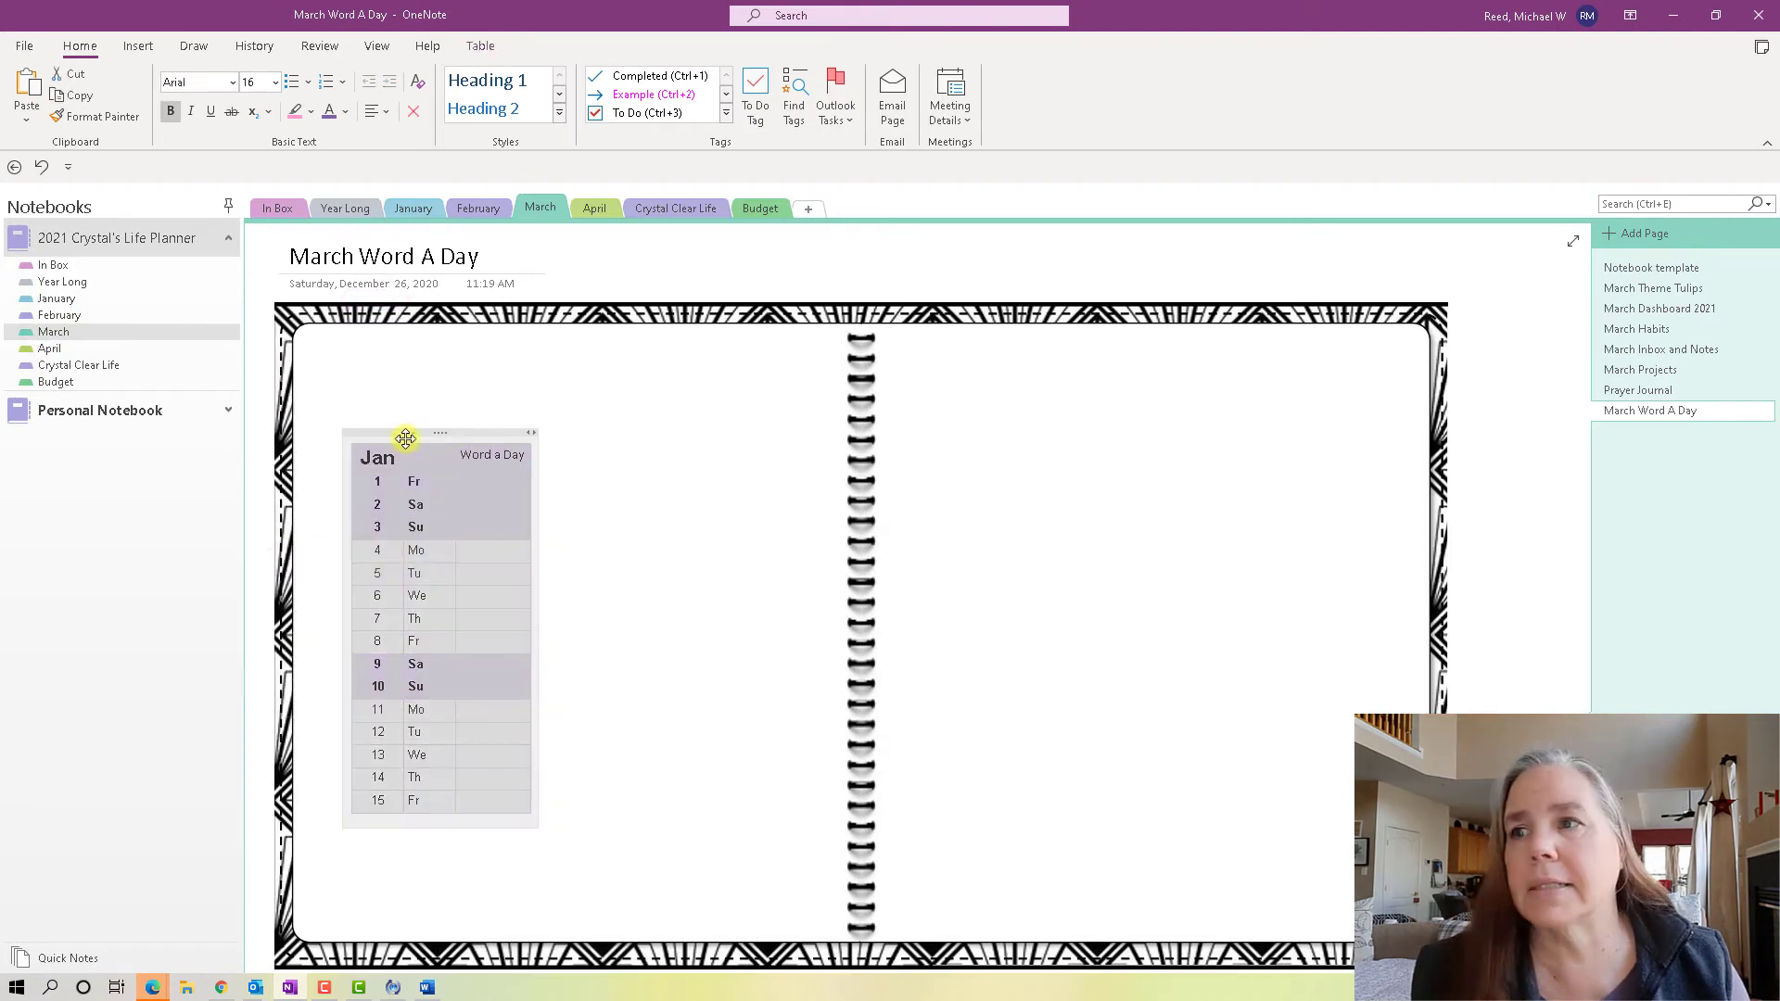
Copy the days 16–31 table from the Personal Notebook's Templates page and paste it on the right notebook page of March Word A Day.
left_click(100, 417)
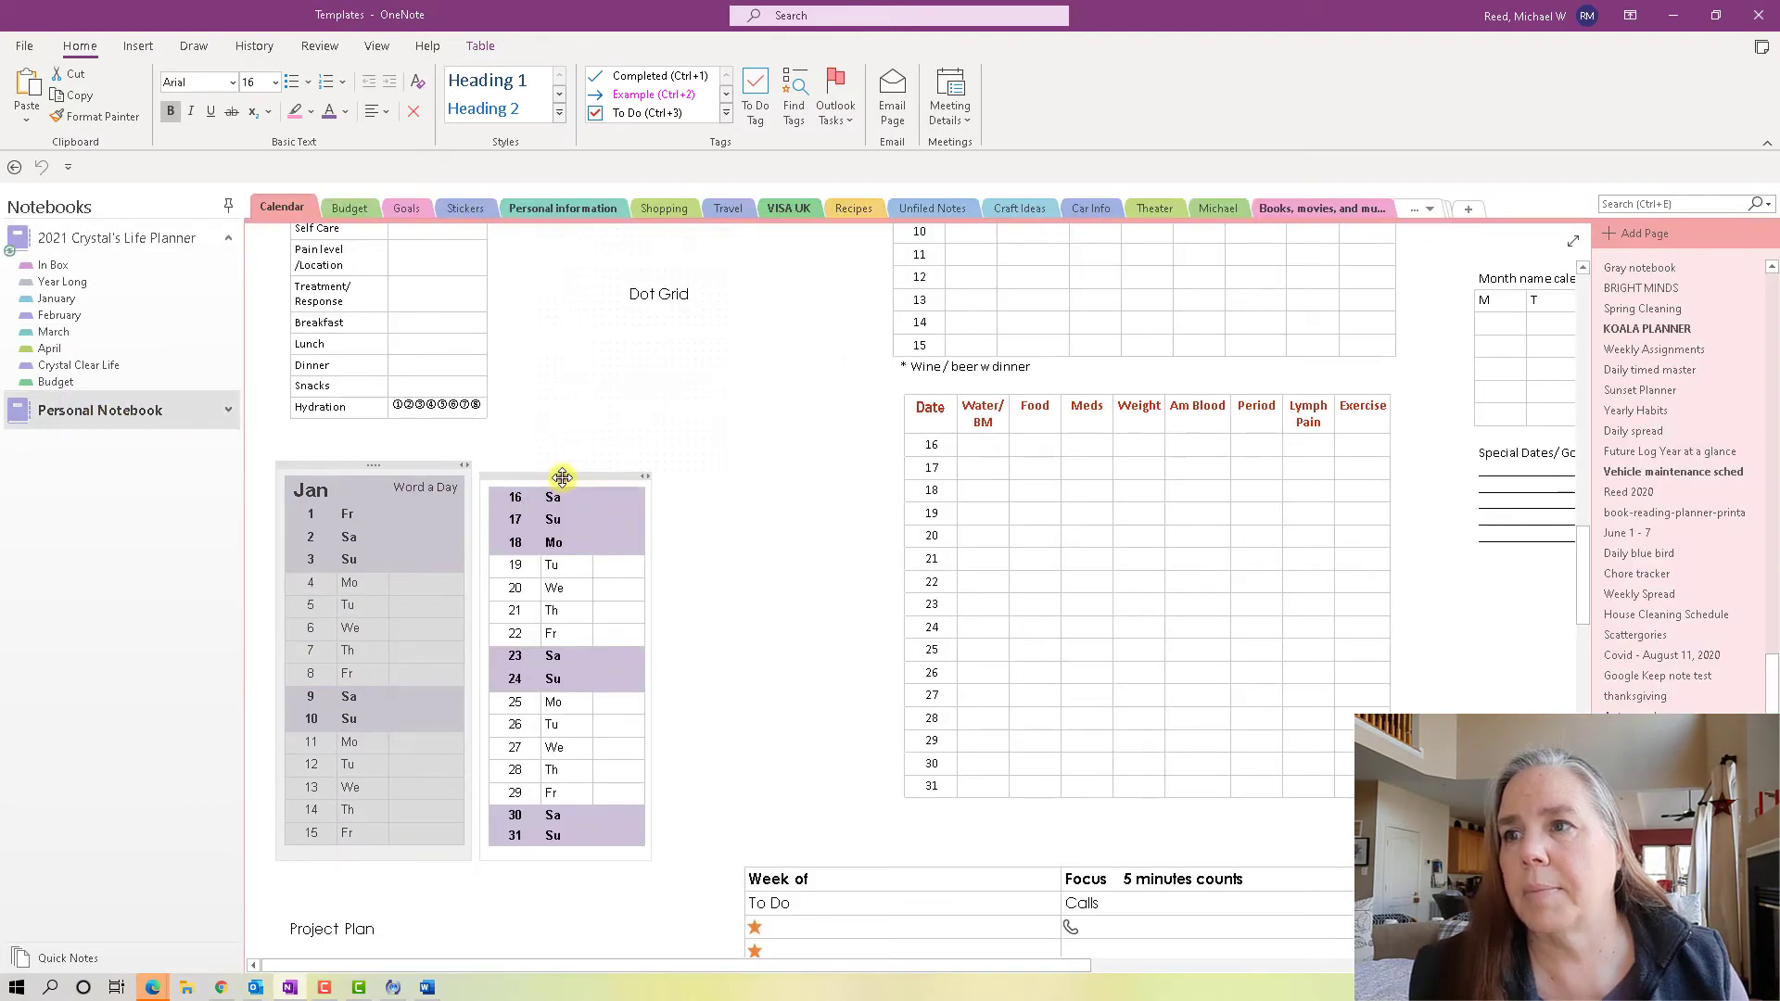
left_click(563, 477)
right_click(563, 477)
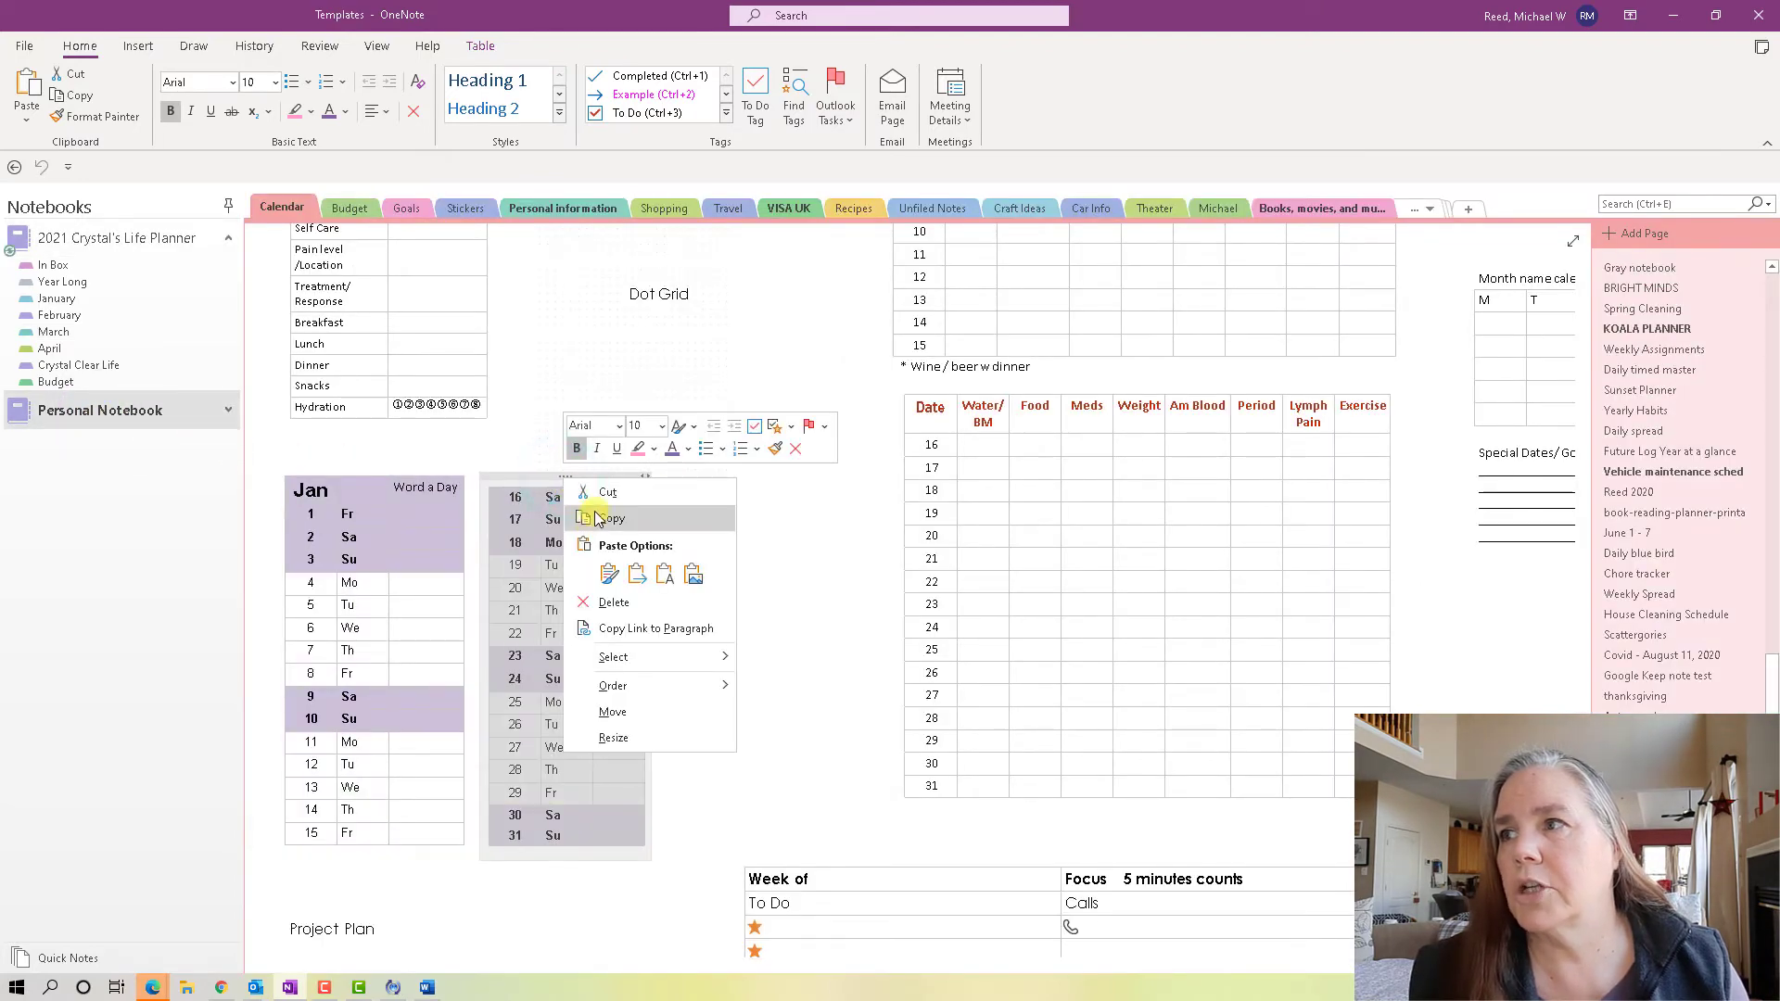
left_click(608, 518)
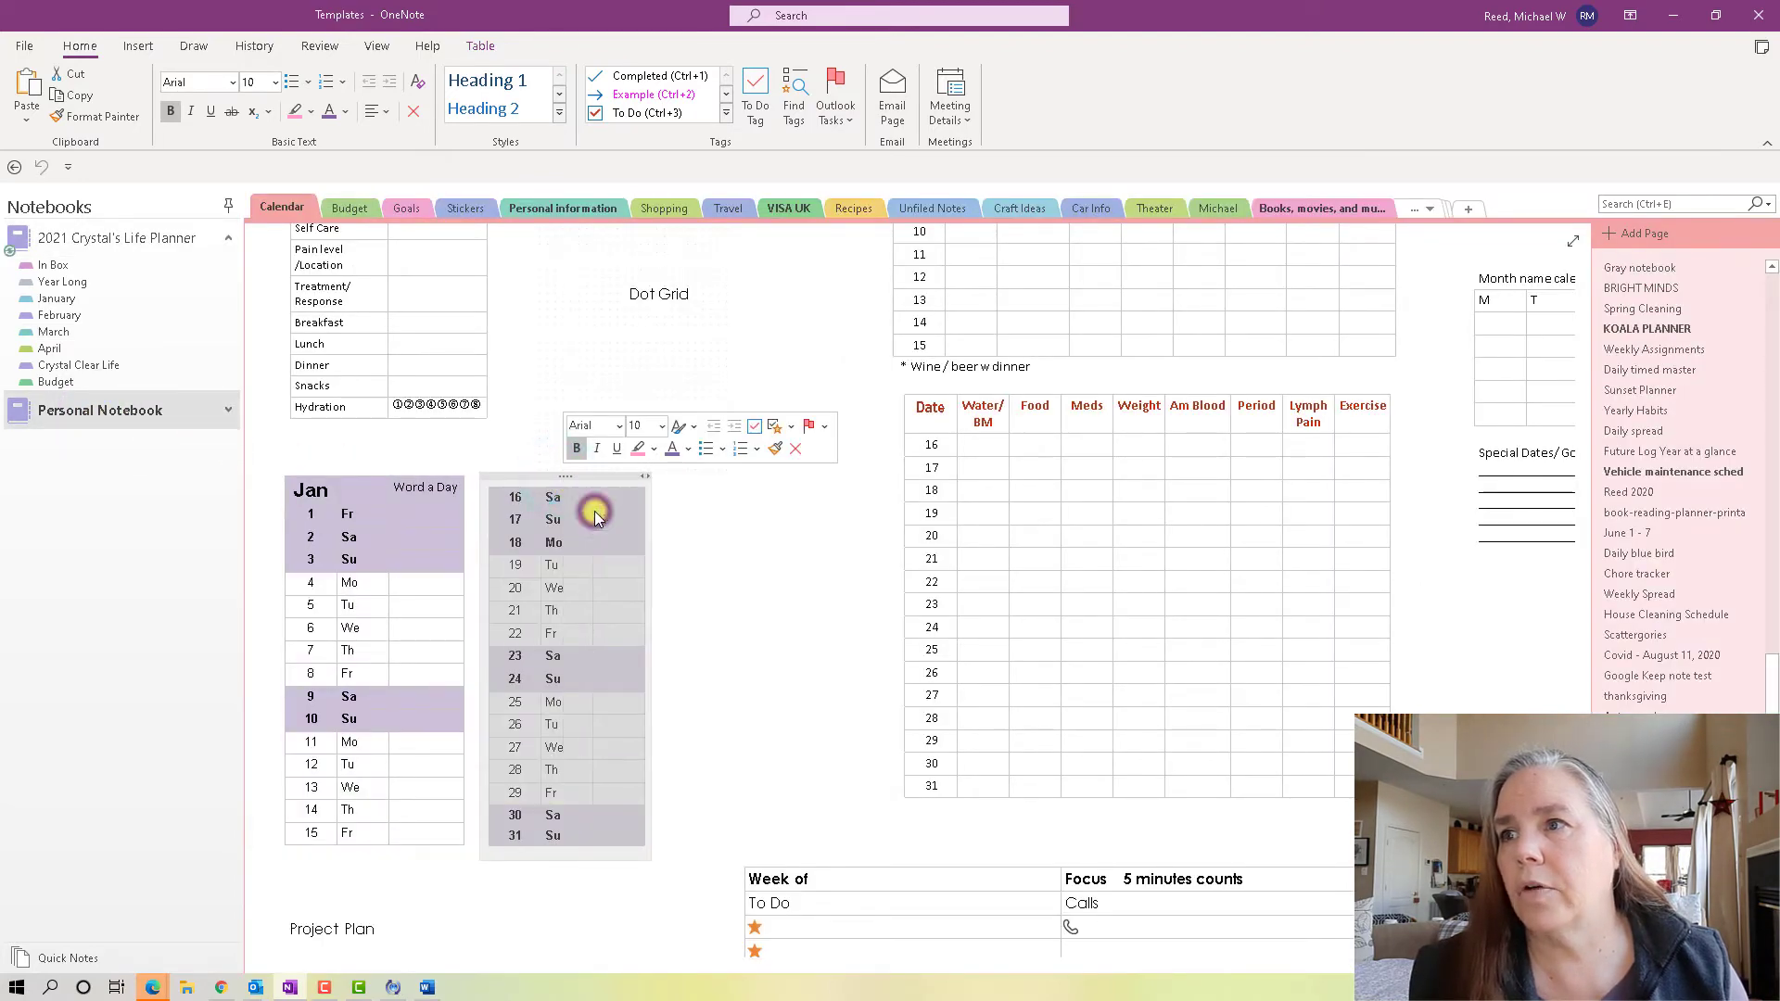
left_click(60, 333)
right_click(998, 502)
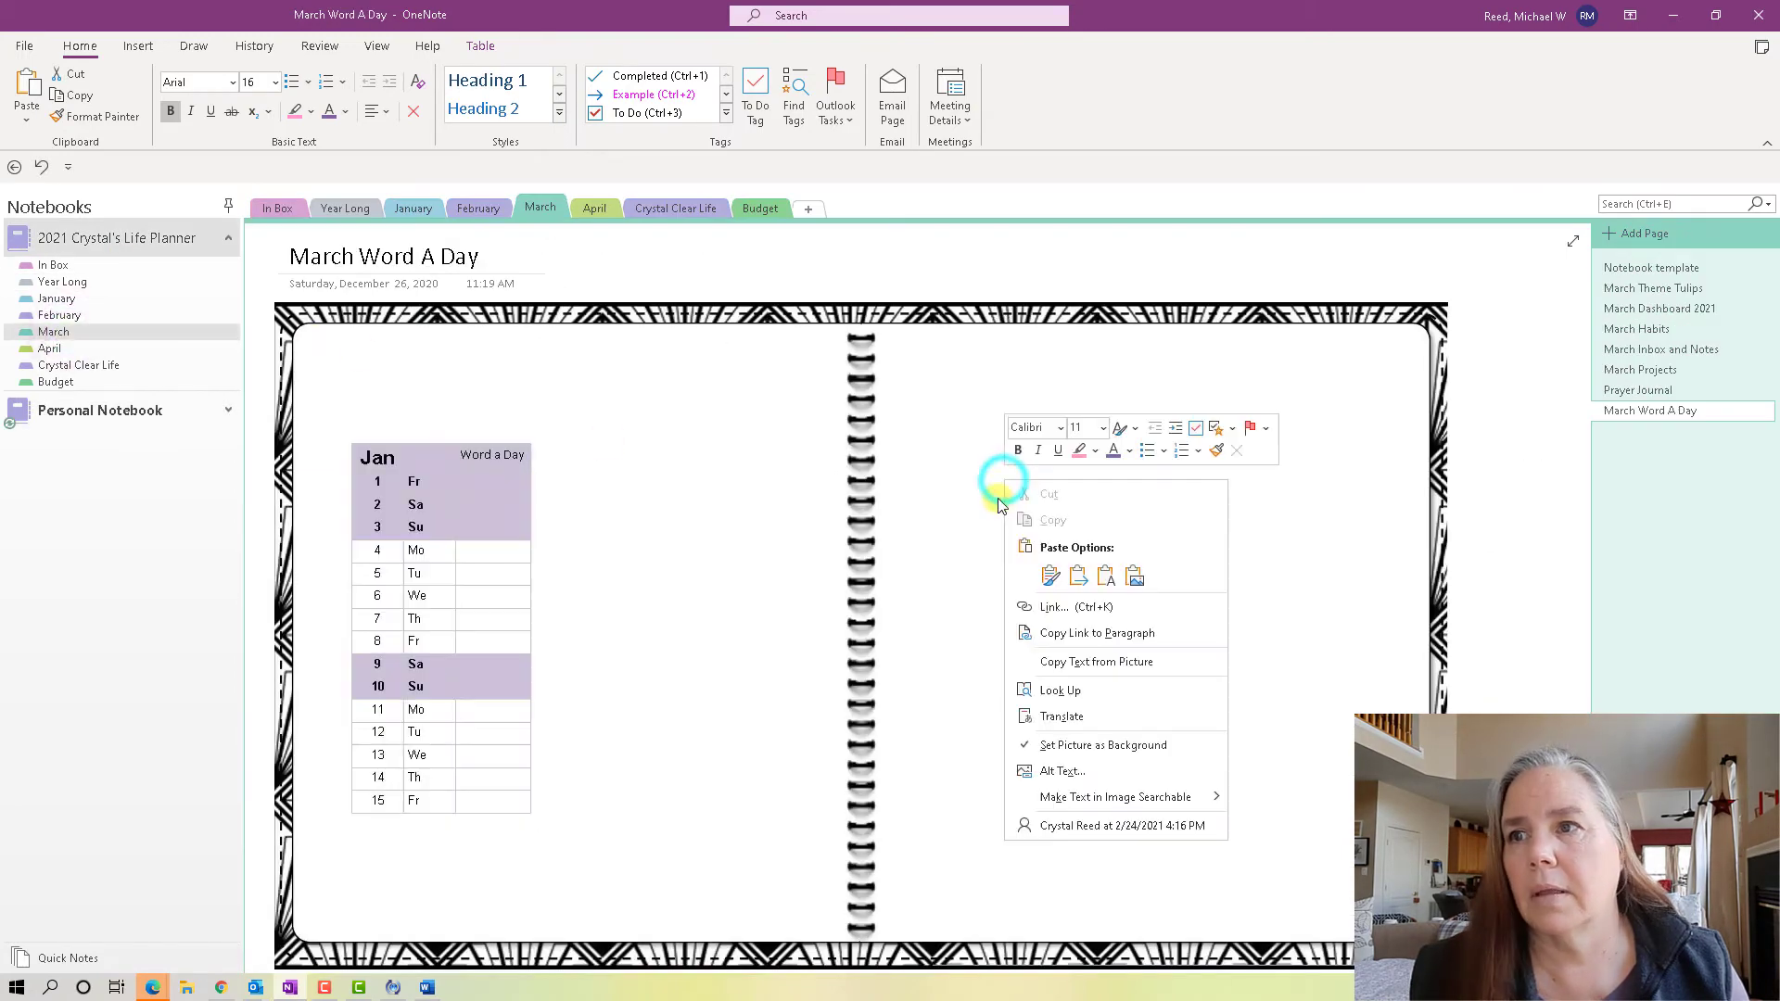
left_click(1050, 575)
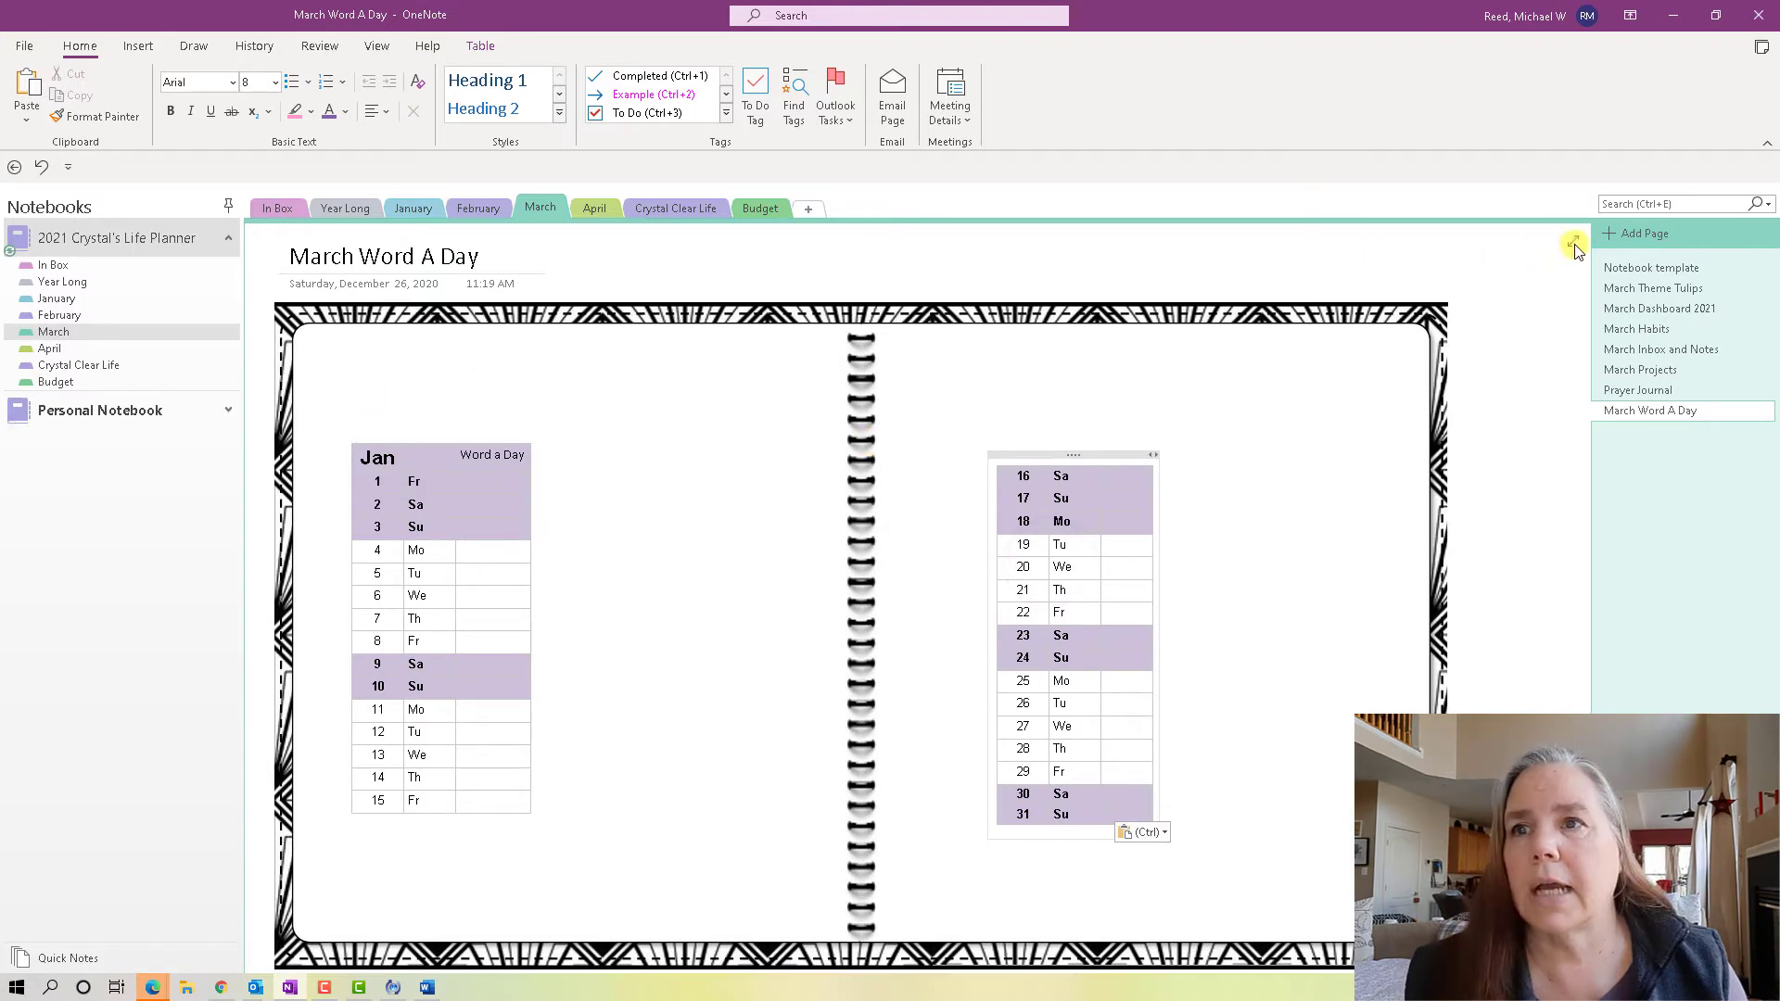
Copy the black "March" lettering picture from the March Theme Tulips page and paste it above the first table on March Word A Day.
left_click(1646, 287)
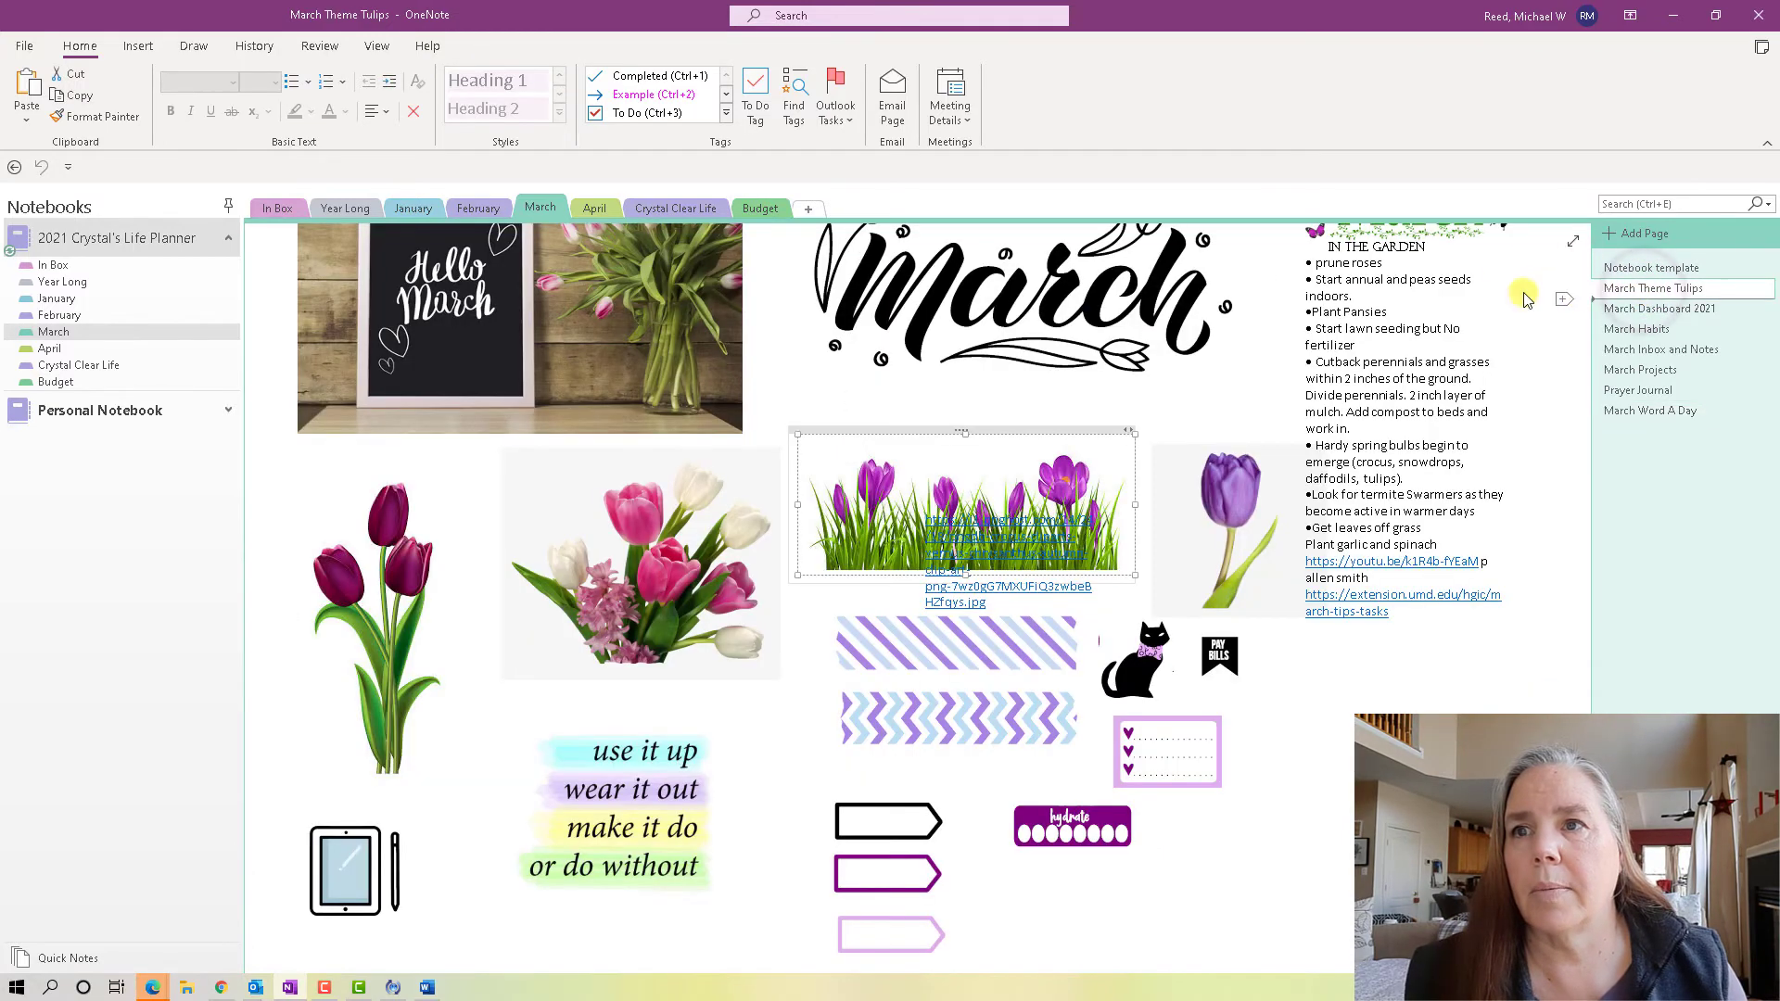
left_click(954, 315)
right_click(961, 322)
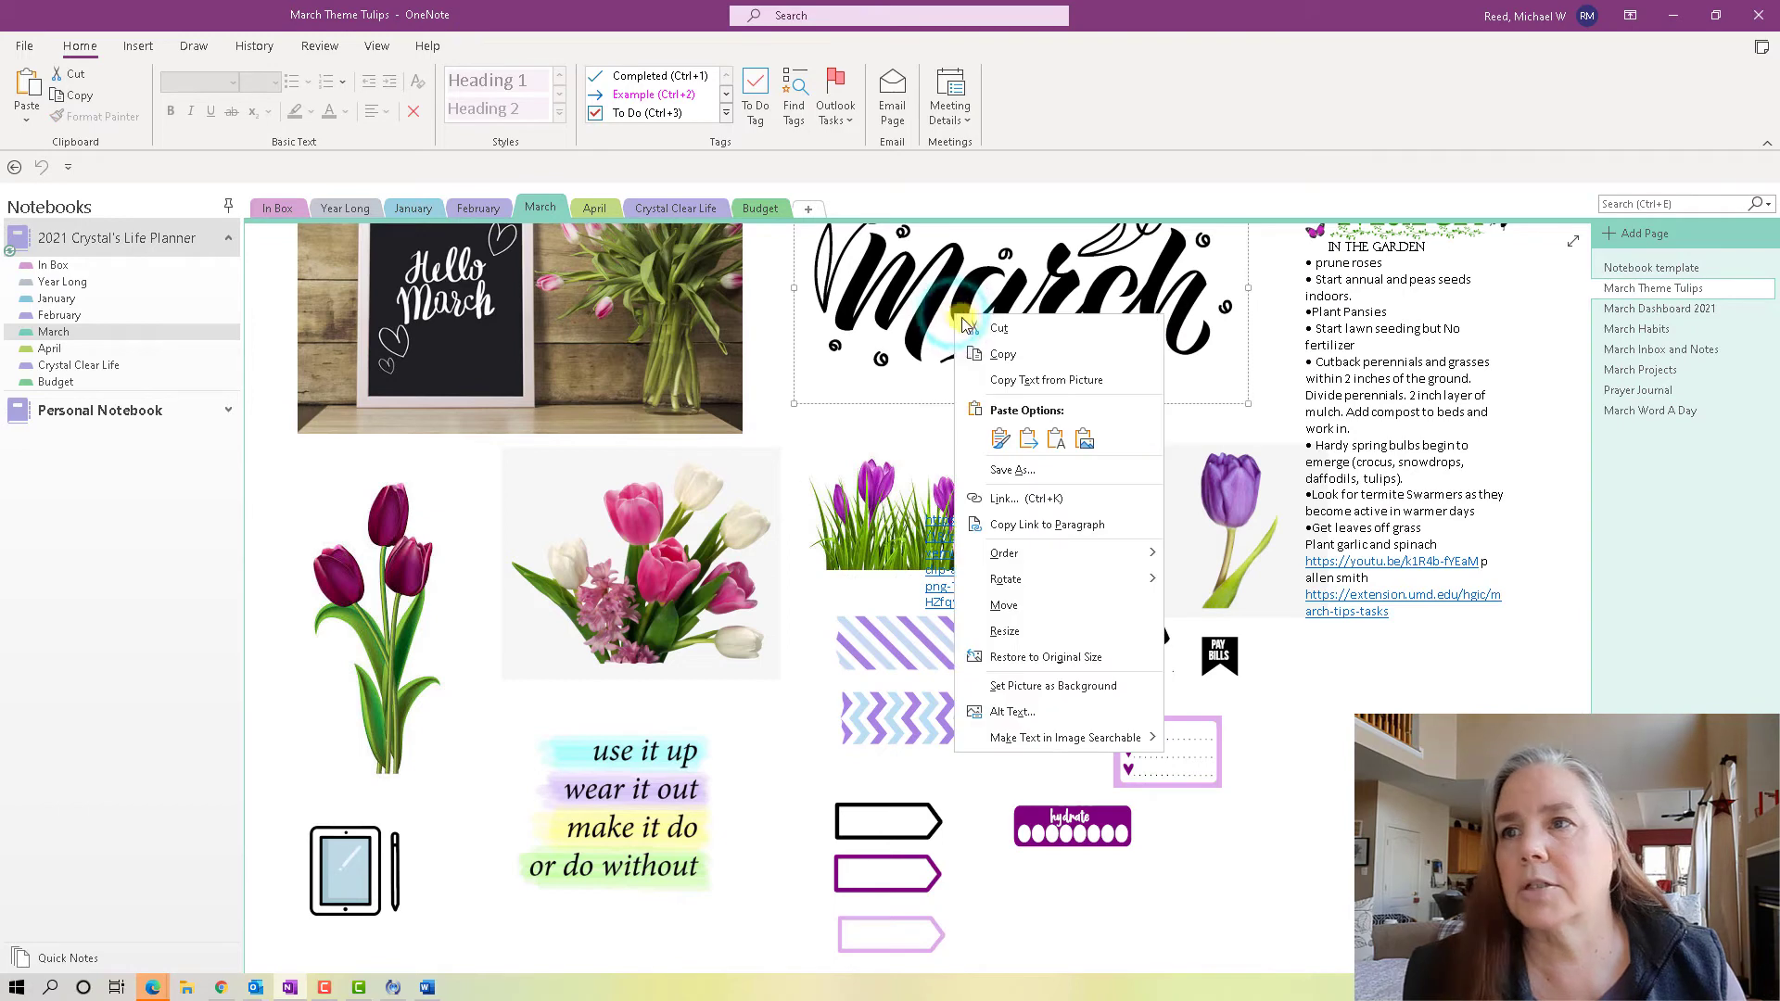
left_click(997, 352)
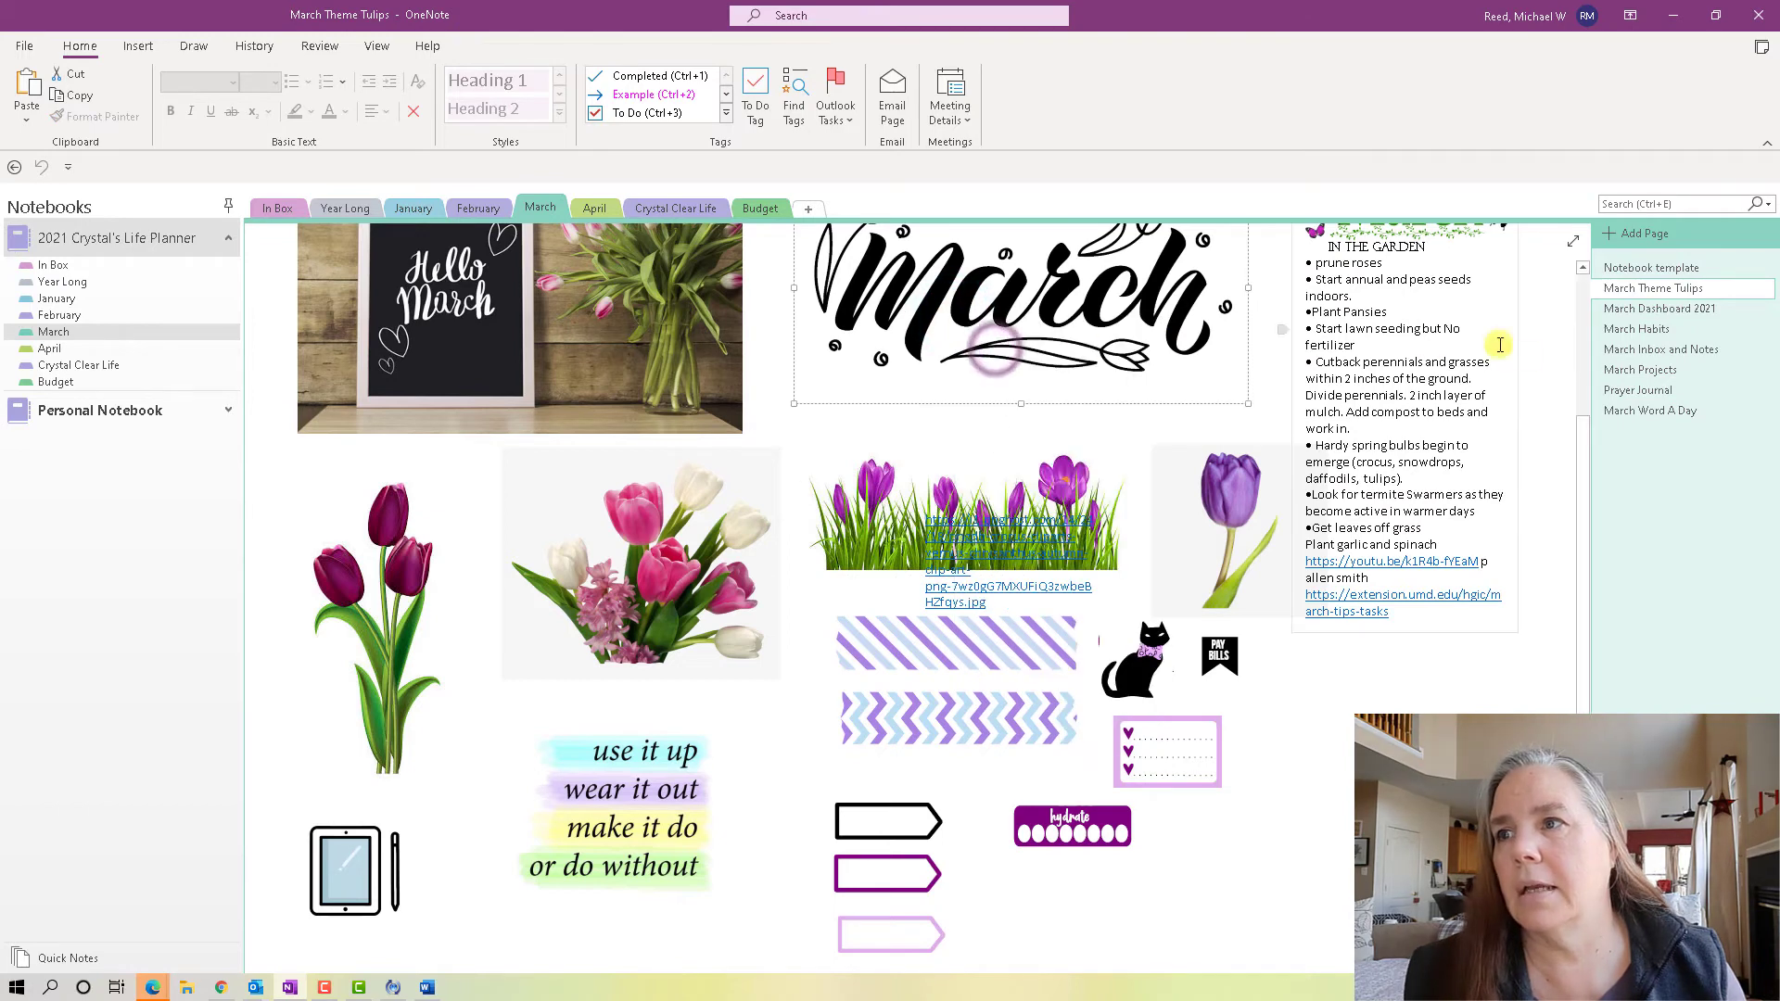
left_click(1620, 409)
right_click(469, 373)
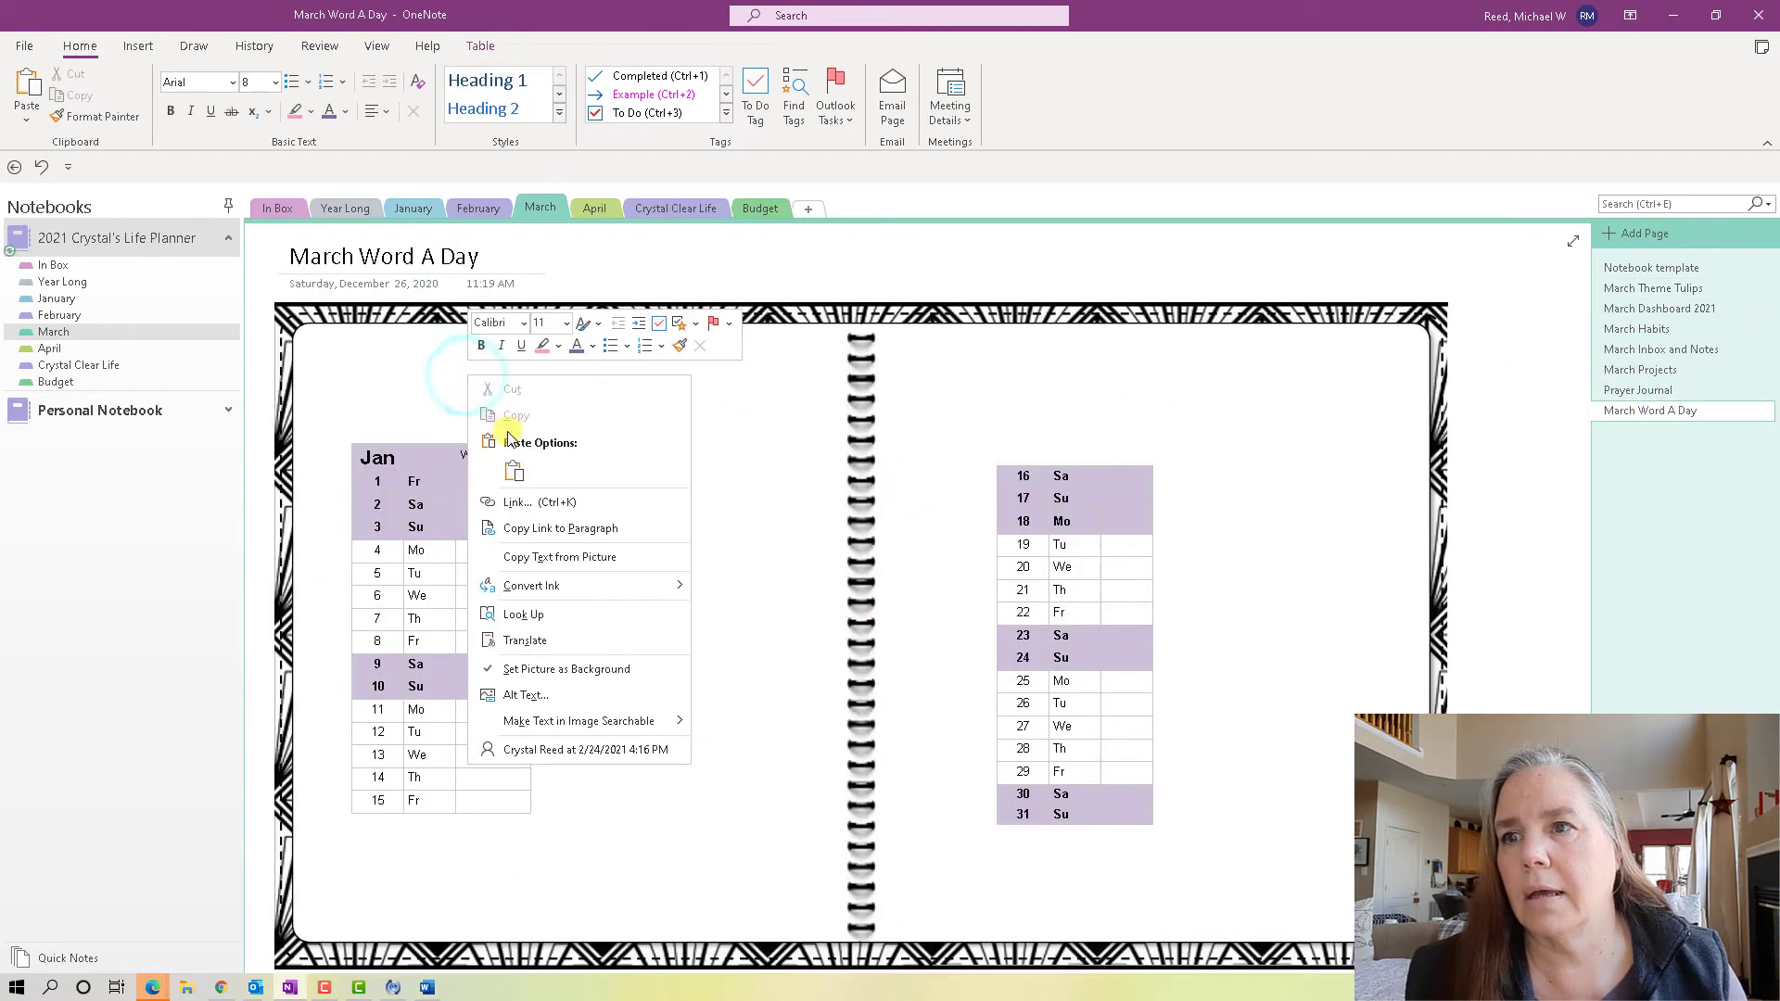
left_click(514, 471)
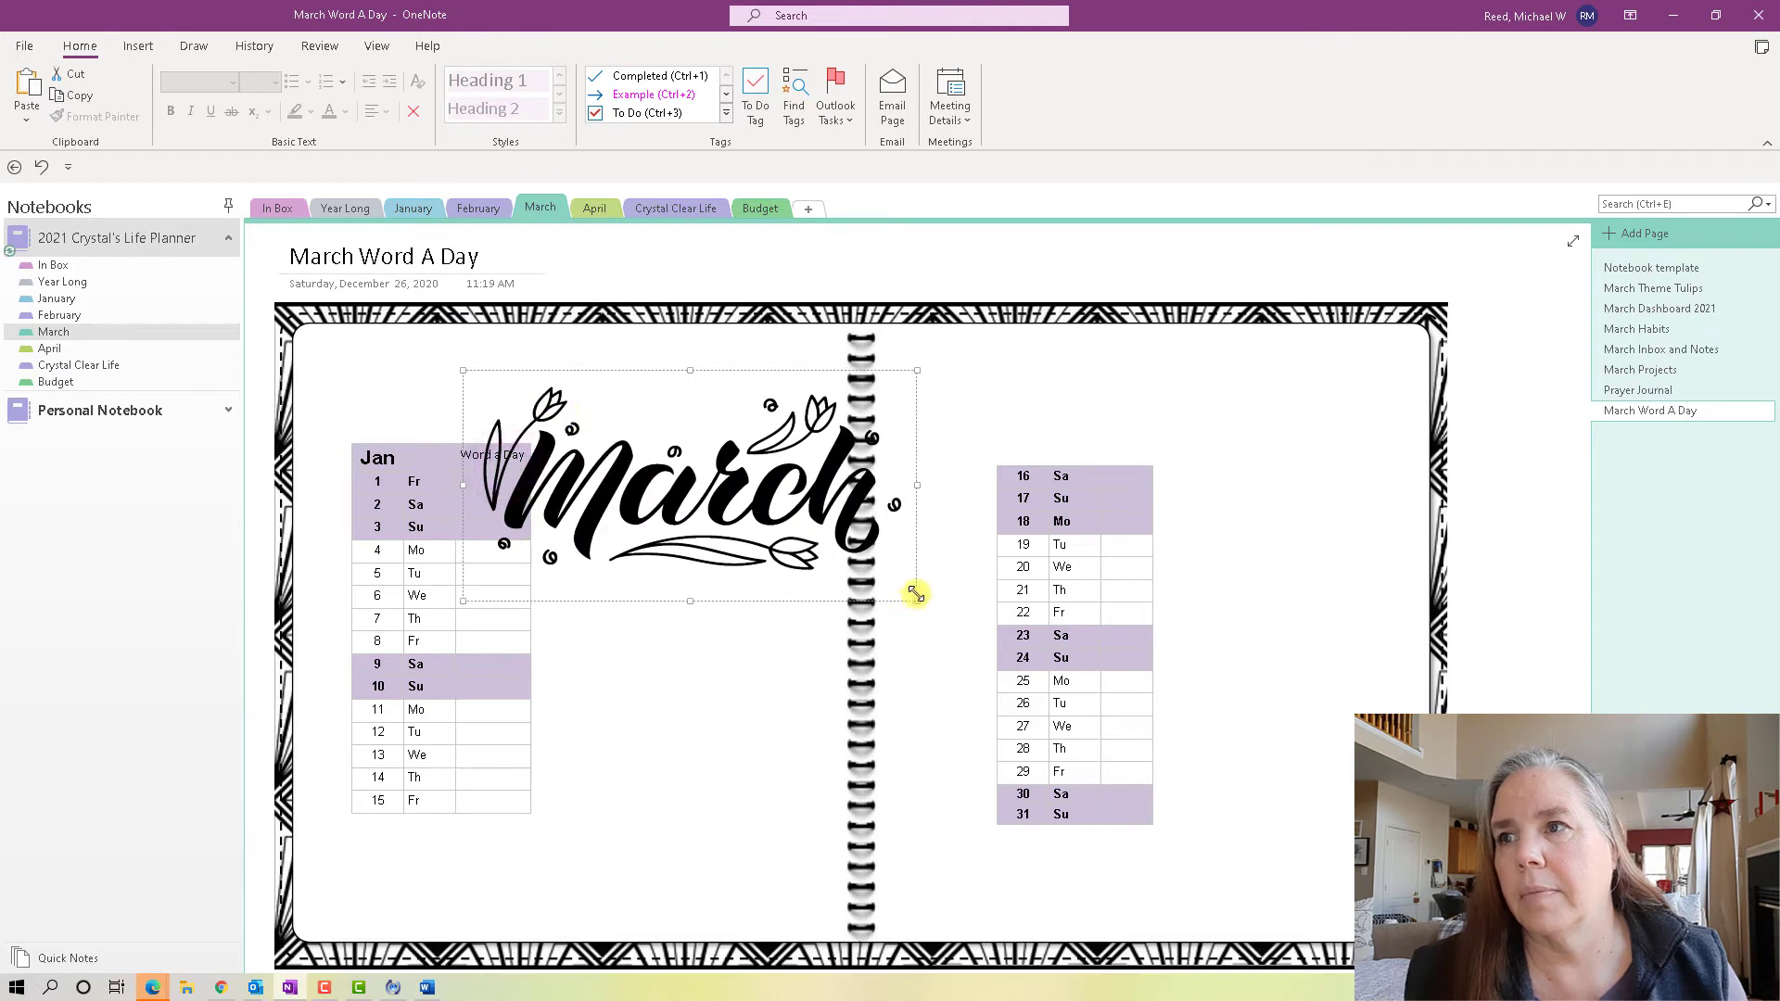
Shrink the "March" lettering picture and place it above the 1–15 table in the left notebook page's upper corner.
left_click_drag(915, 594, 676, 480)
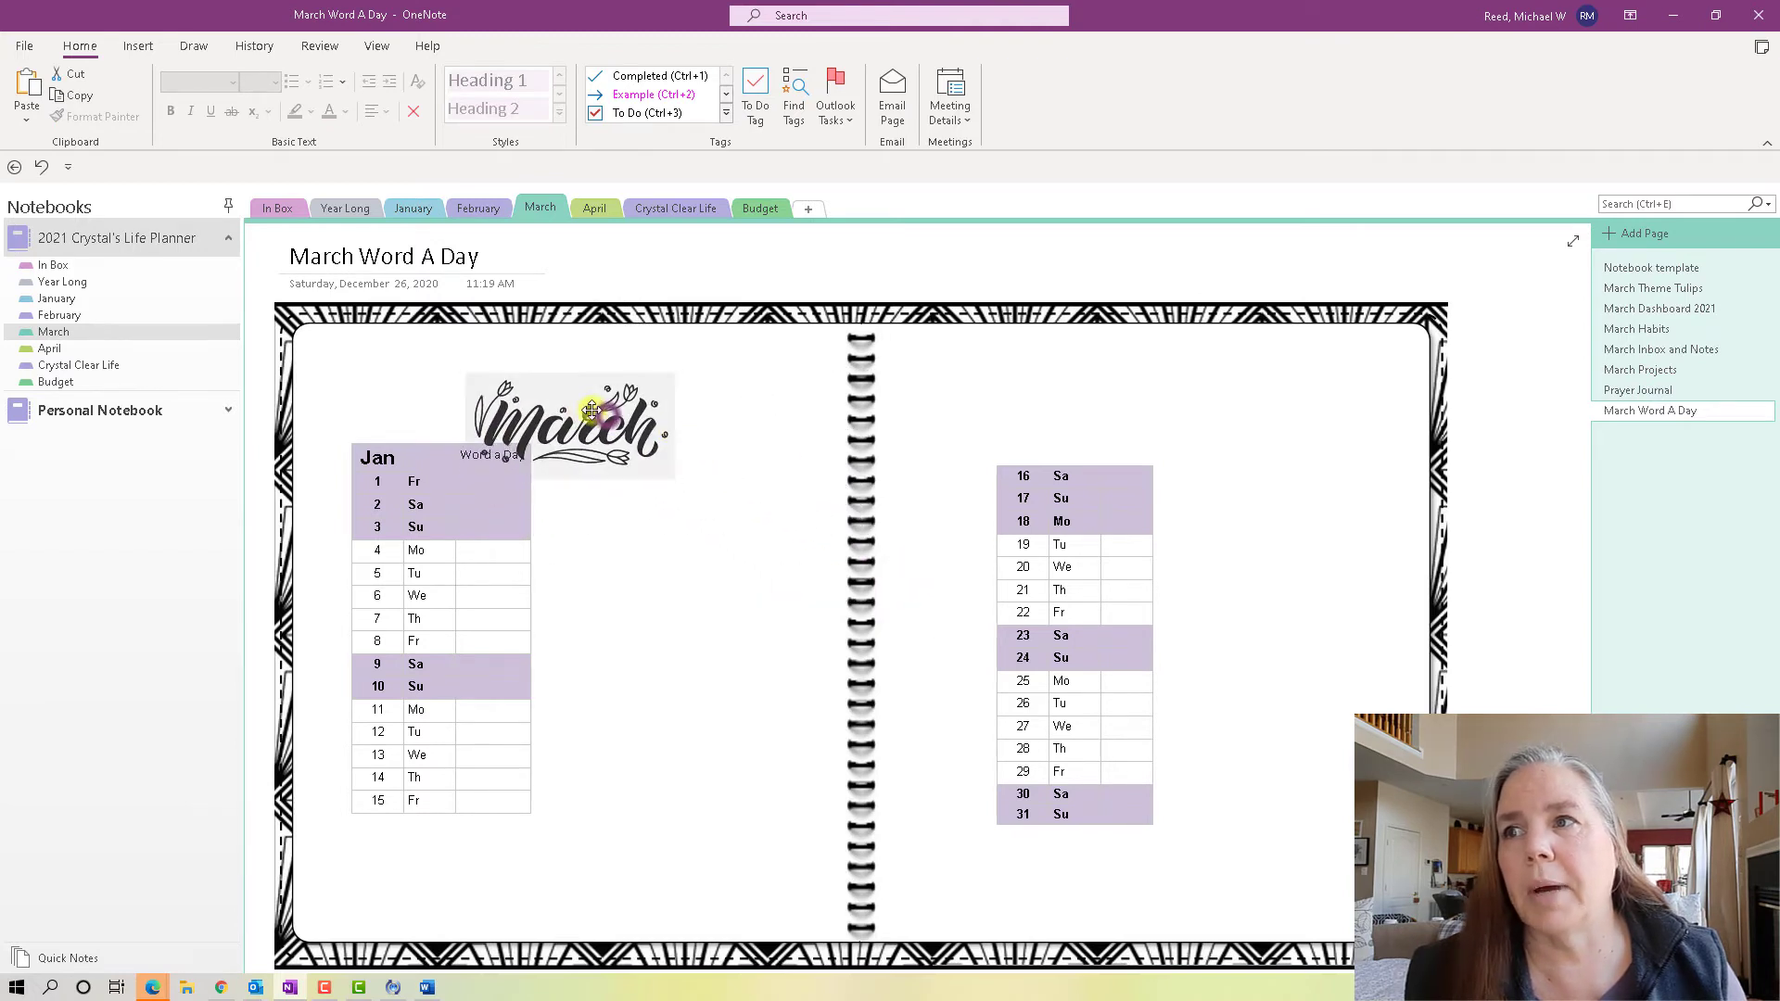
left_click_drag(592, 409, 432, 360)
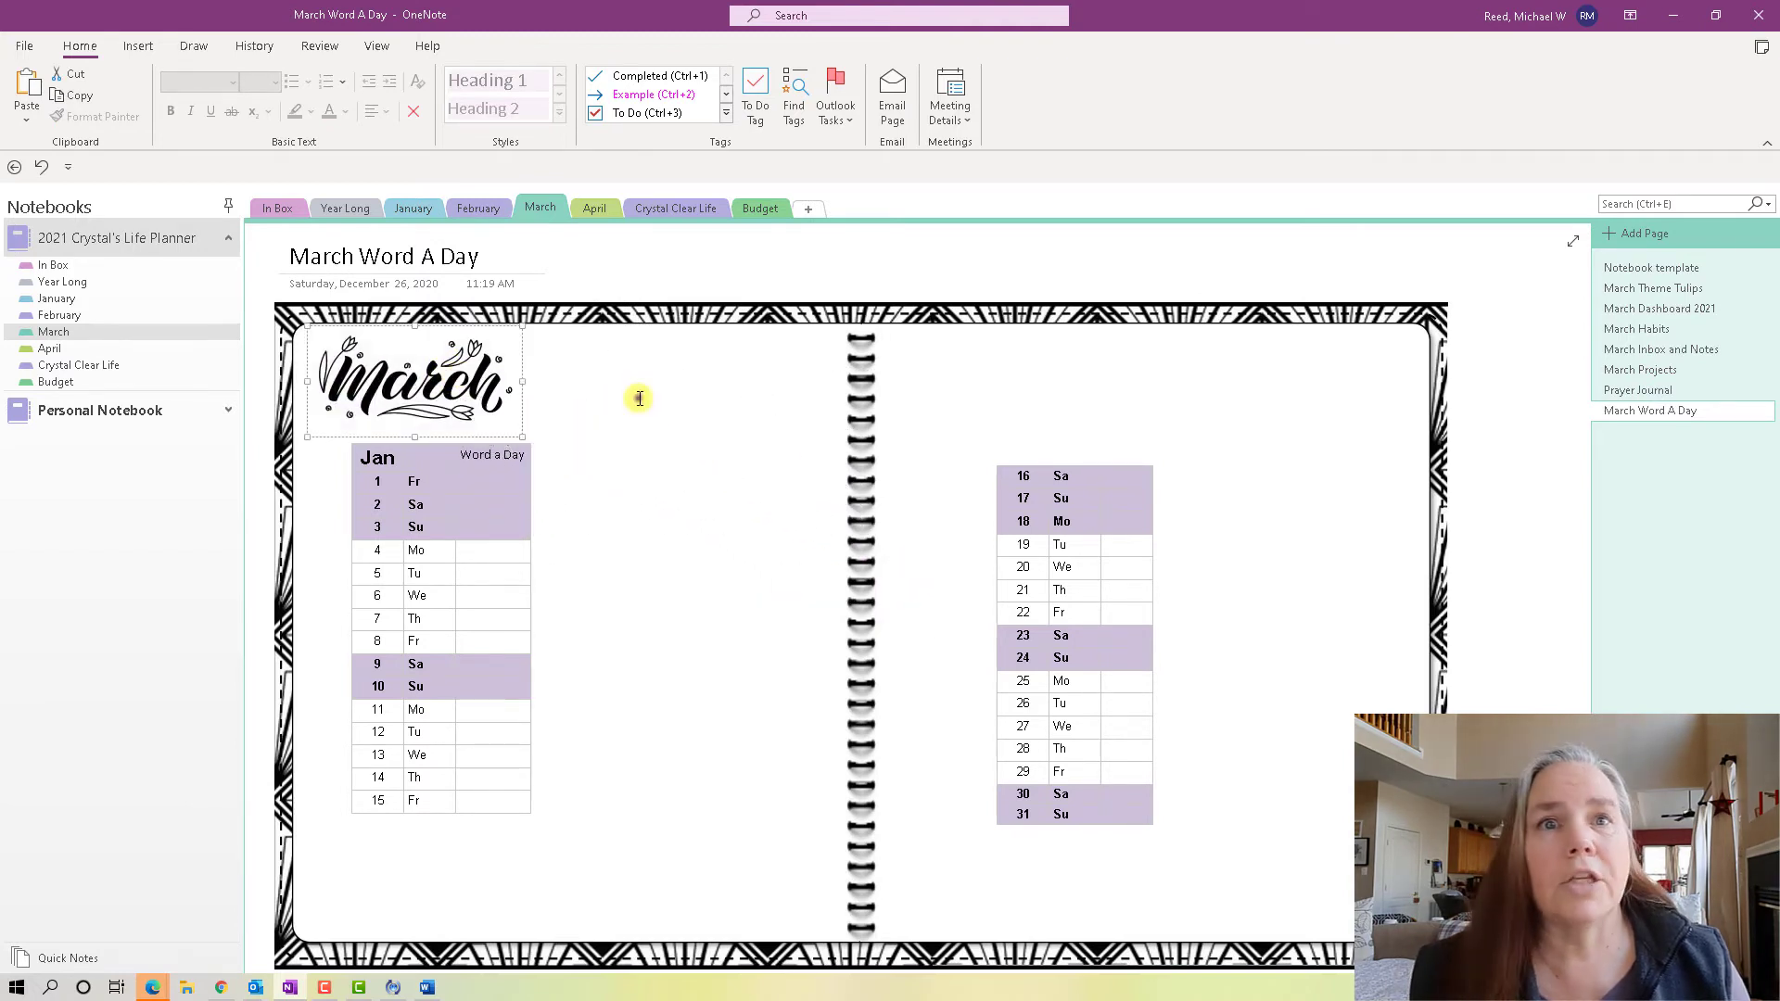
left_click(639, 398)
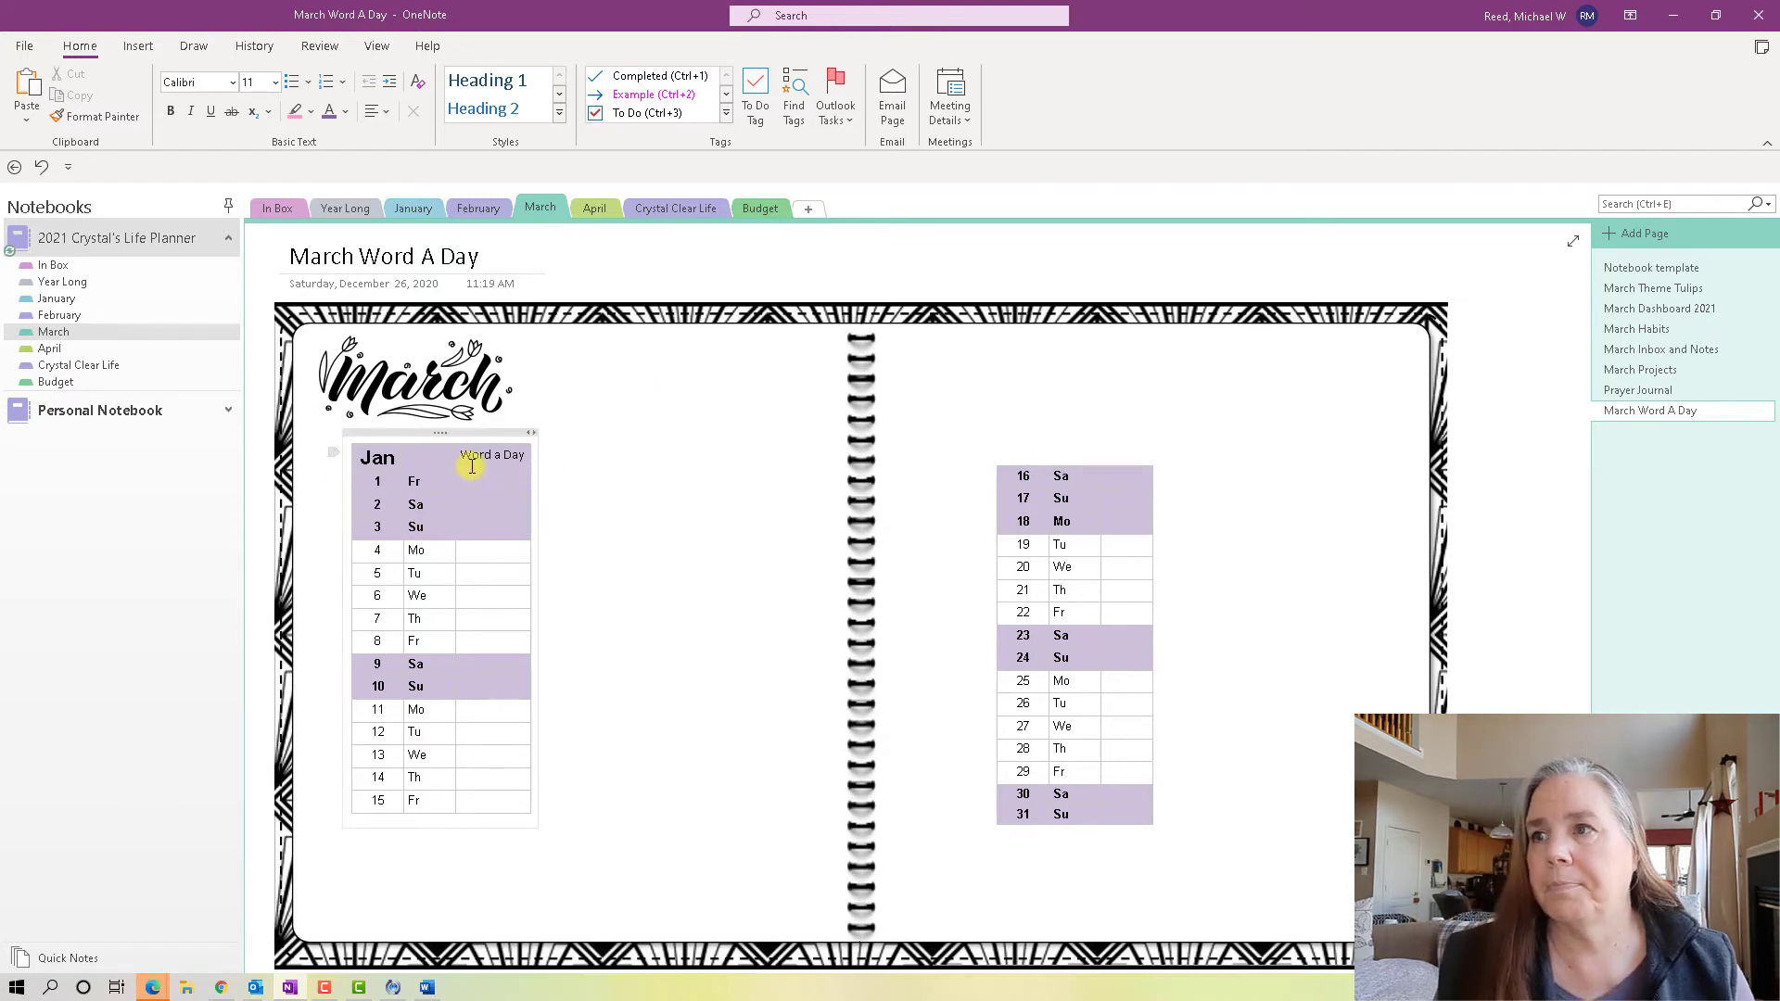
Replace the month heading "Jan" in the 1–15 table with "March".
left_click(412, 456)
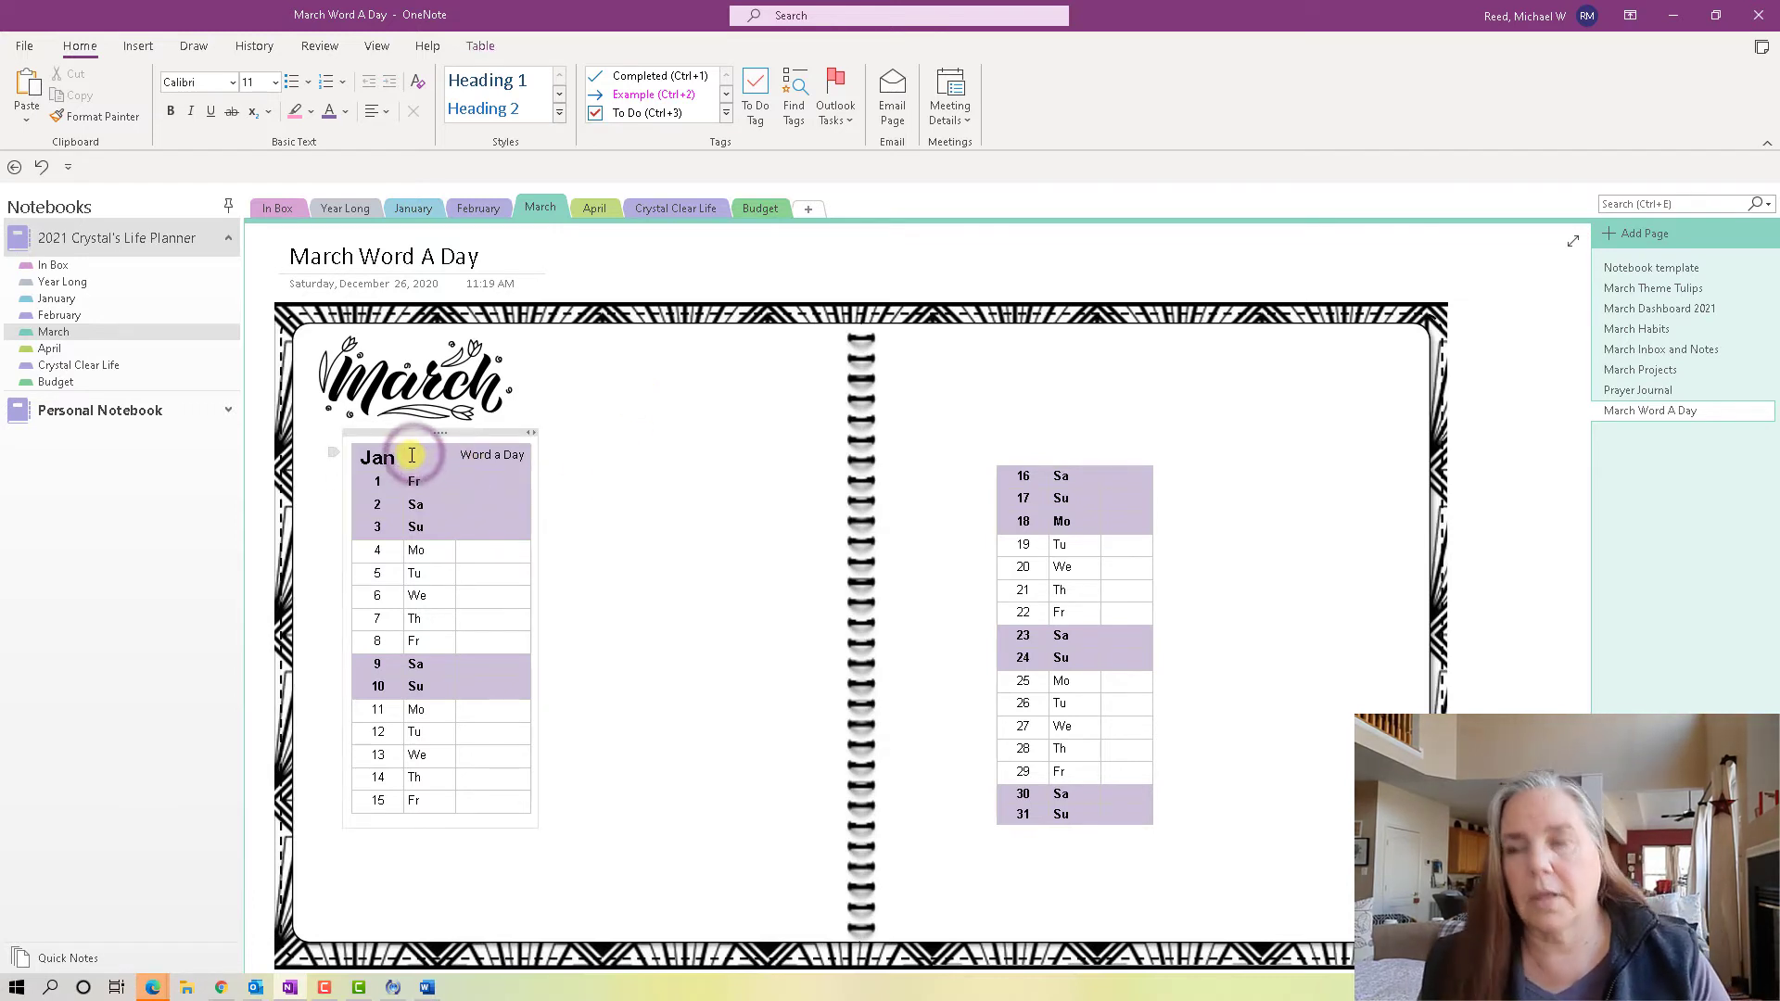
left_click(394, 457)
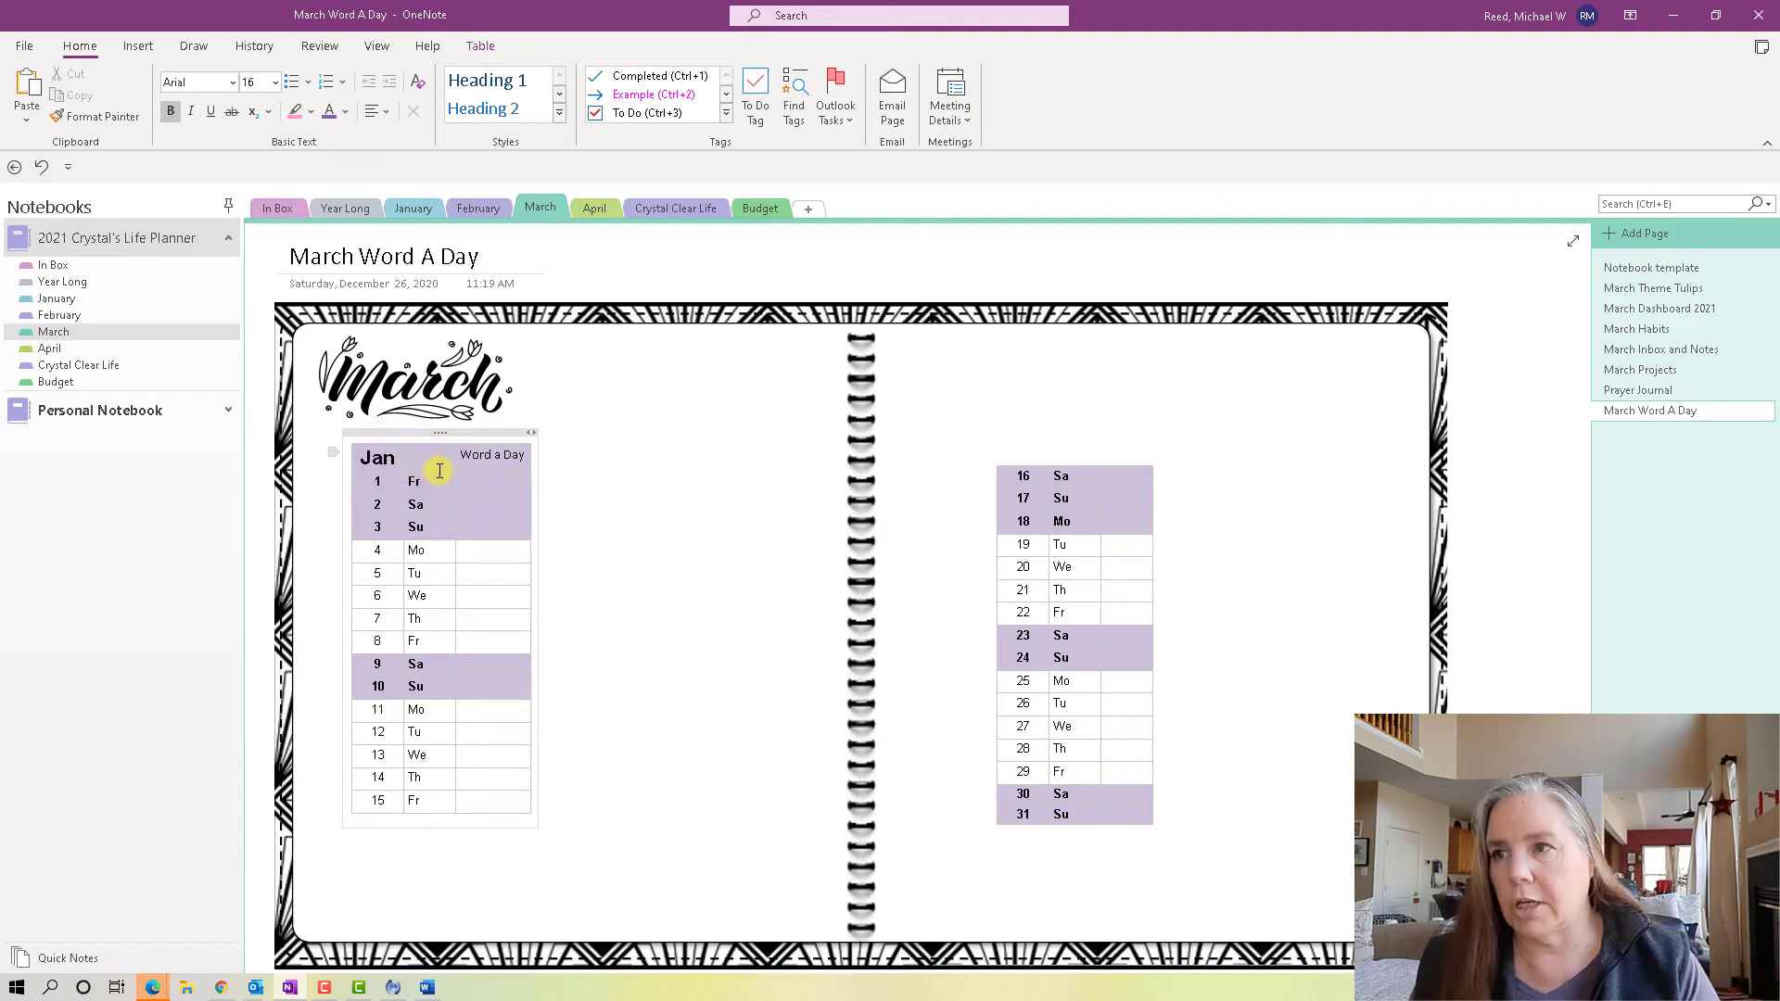
key("BackSpace")
key("BackSpace")
key("BackSpace")
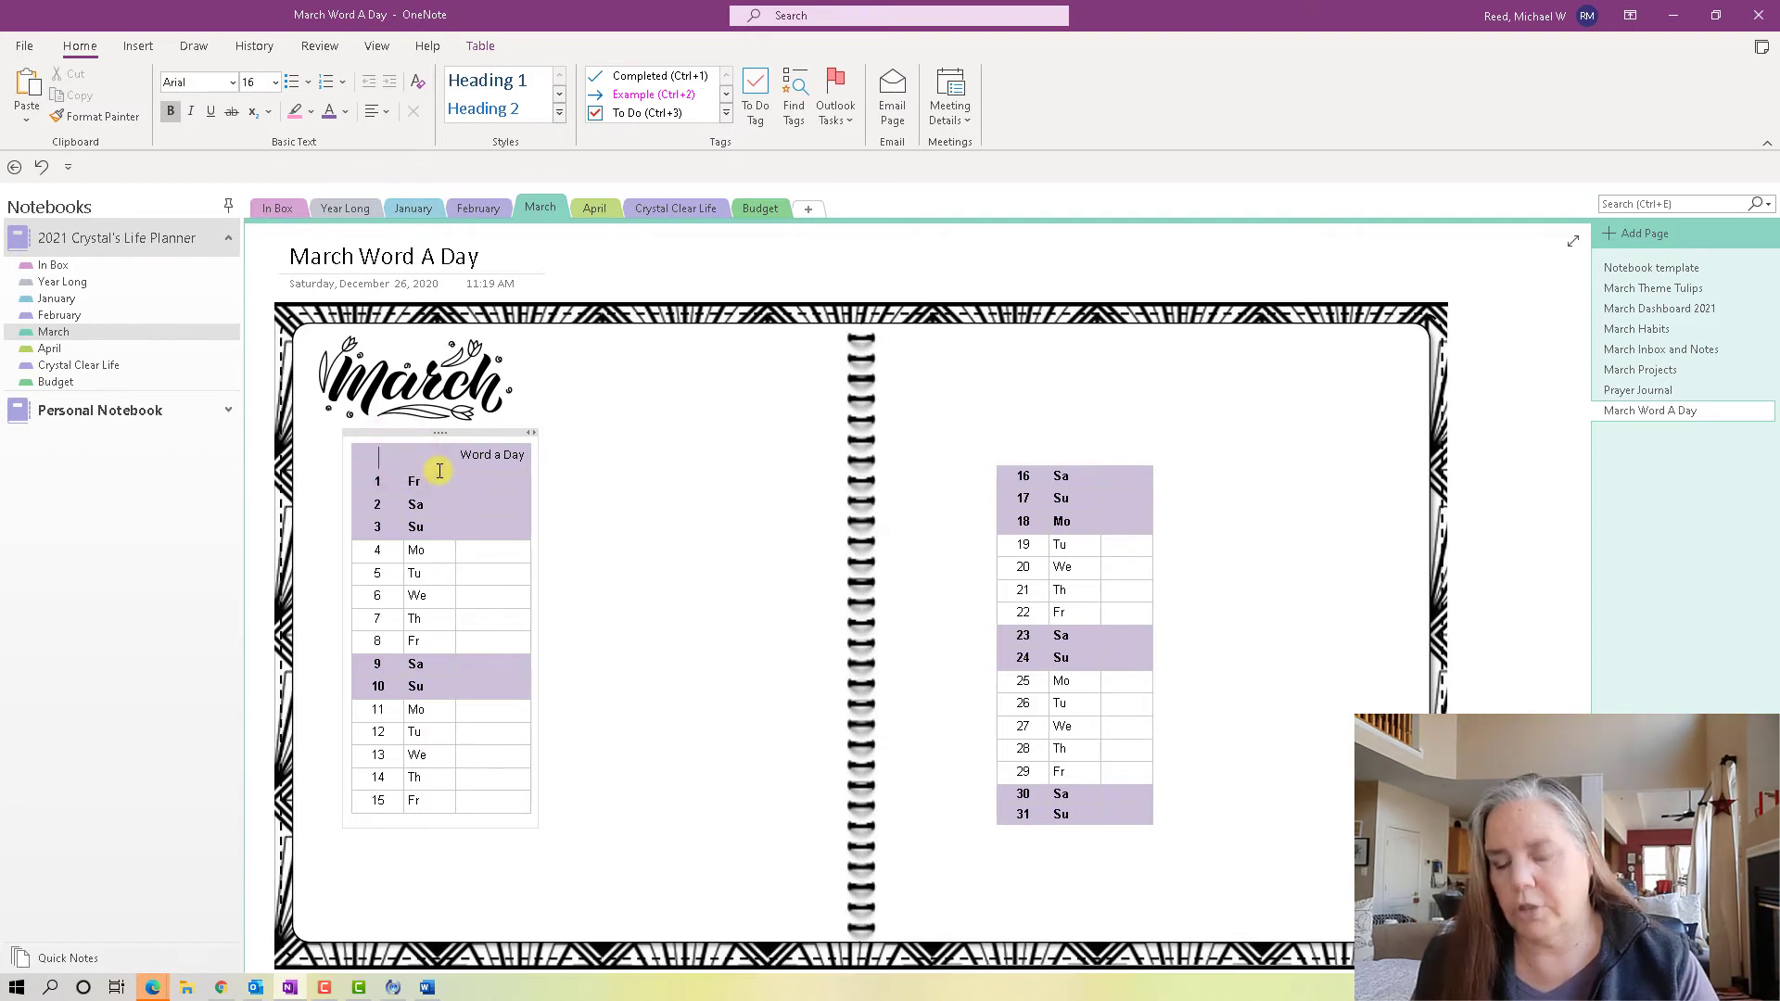
type("March")
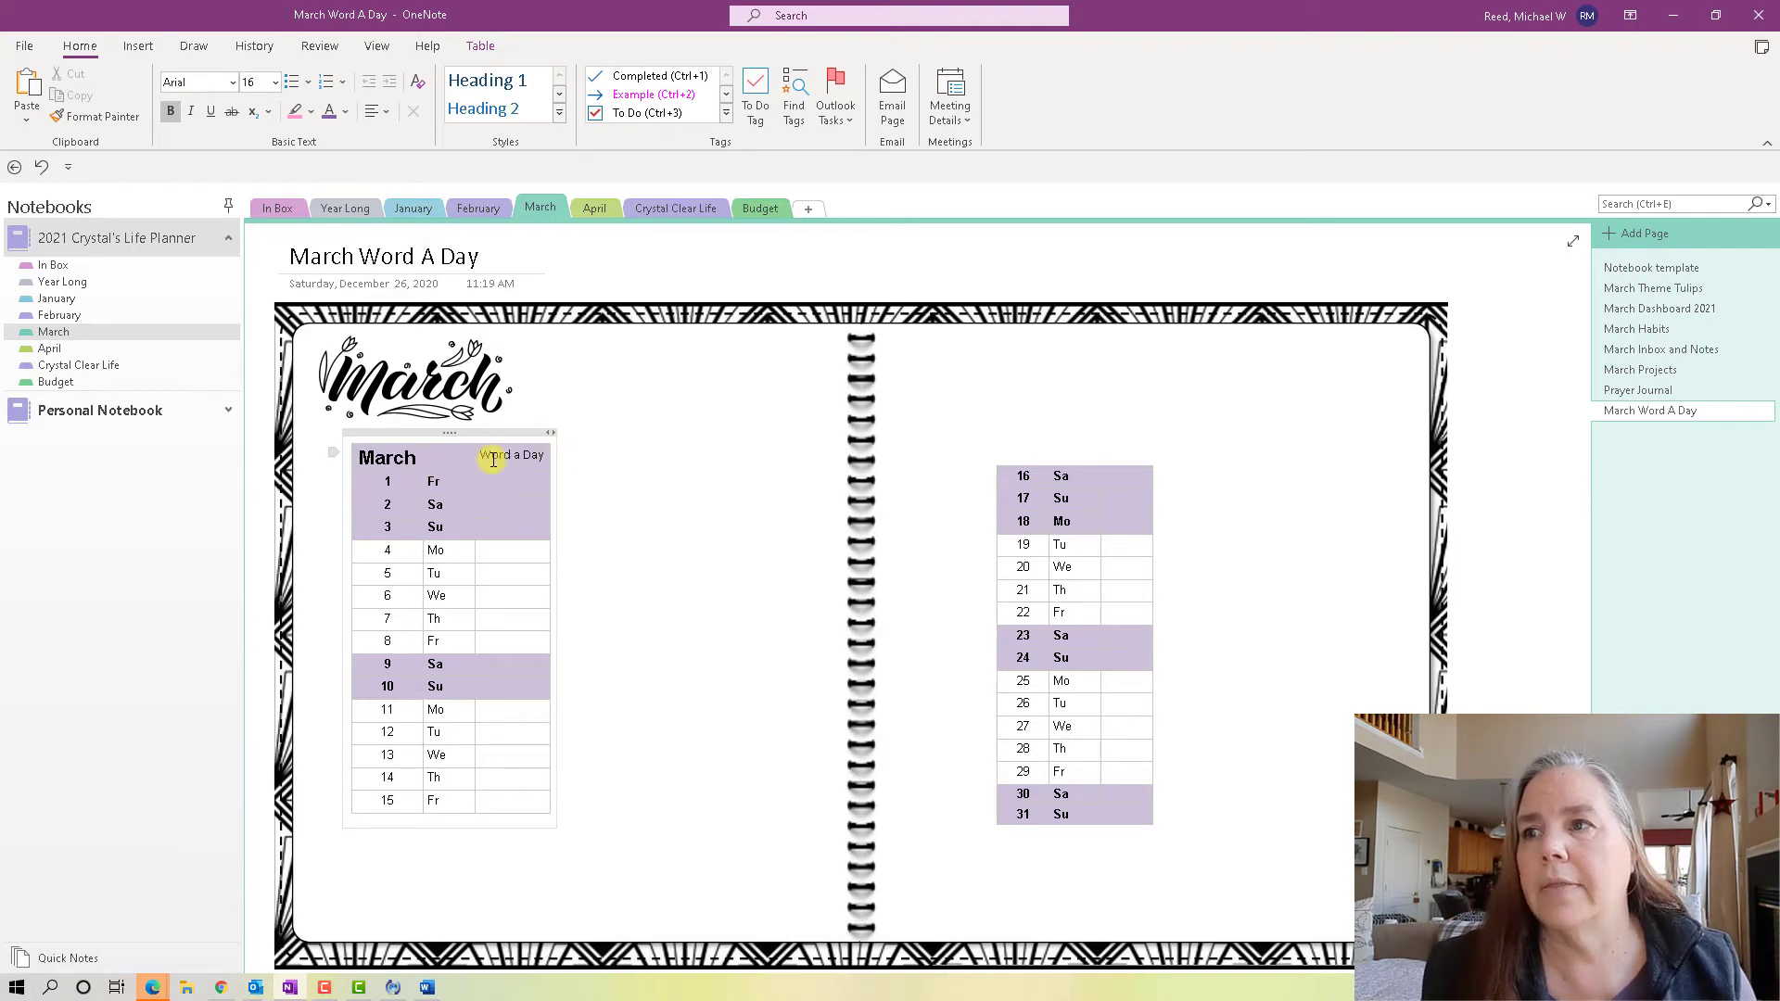
Format the "Word a Day" heading in the 1–15 table with the Copperplate font at size 16.
left_click_drag(475, 454, 552, 453)
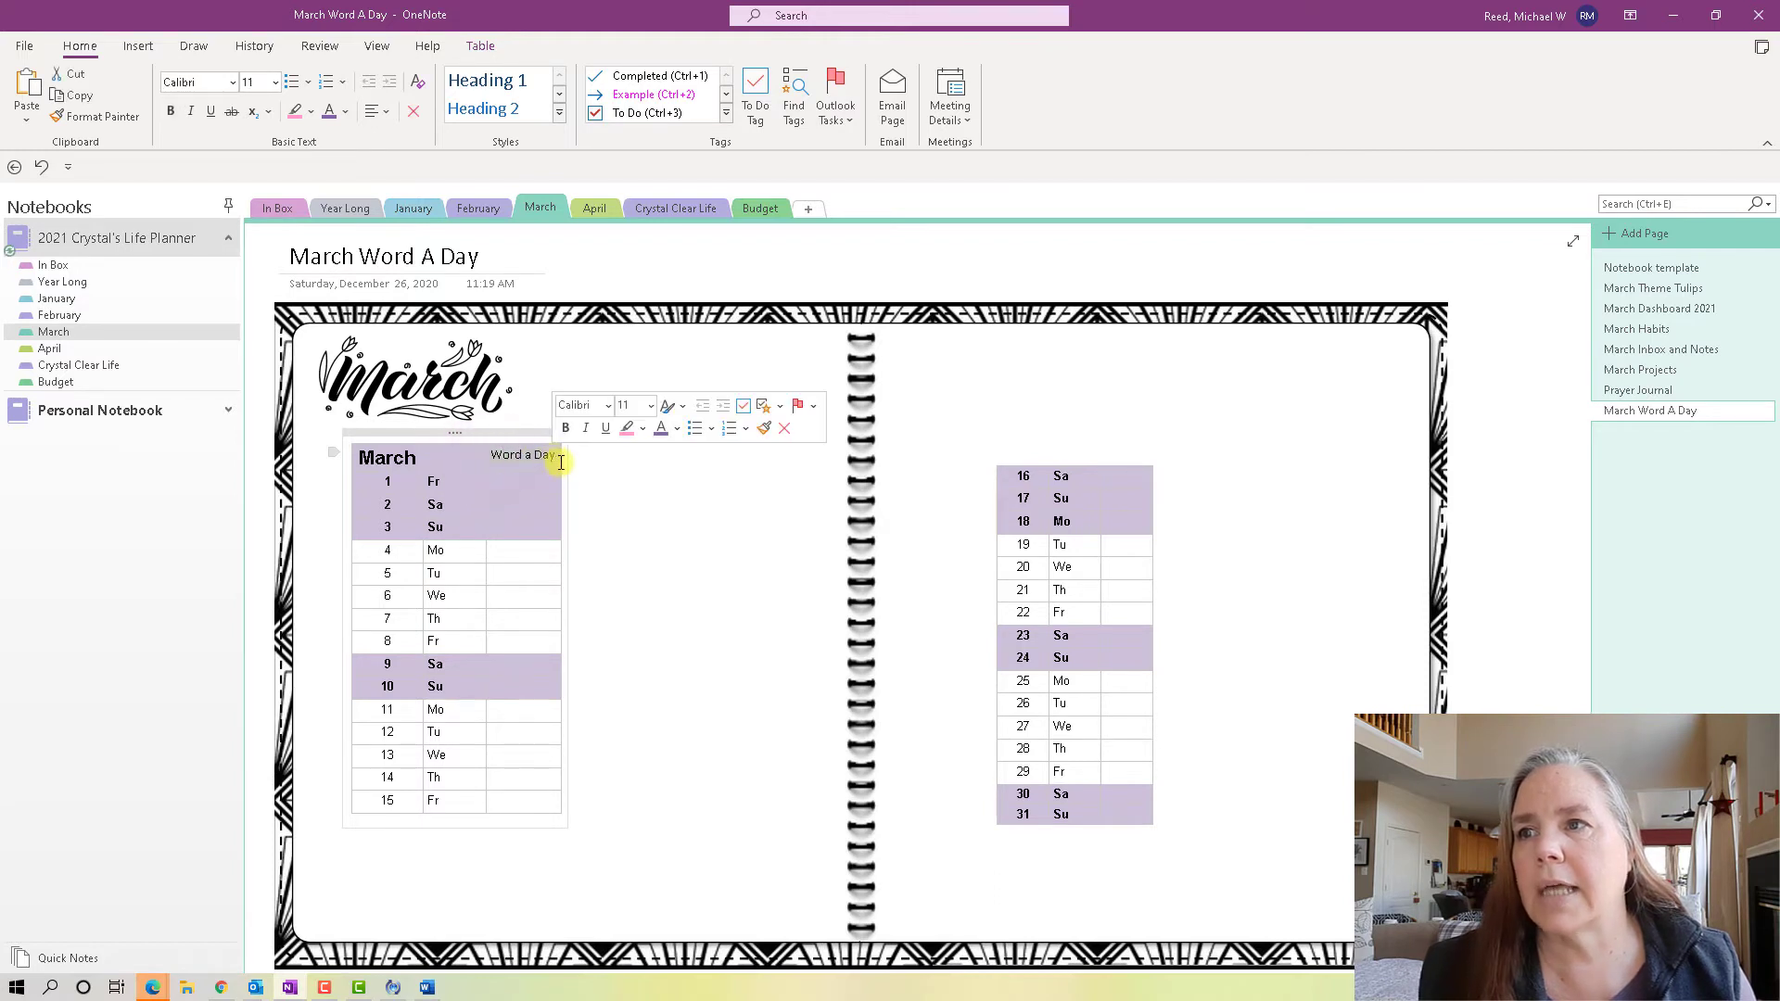
left_click(607, 409)
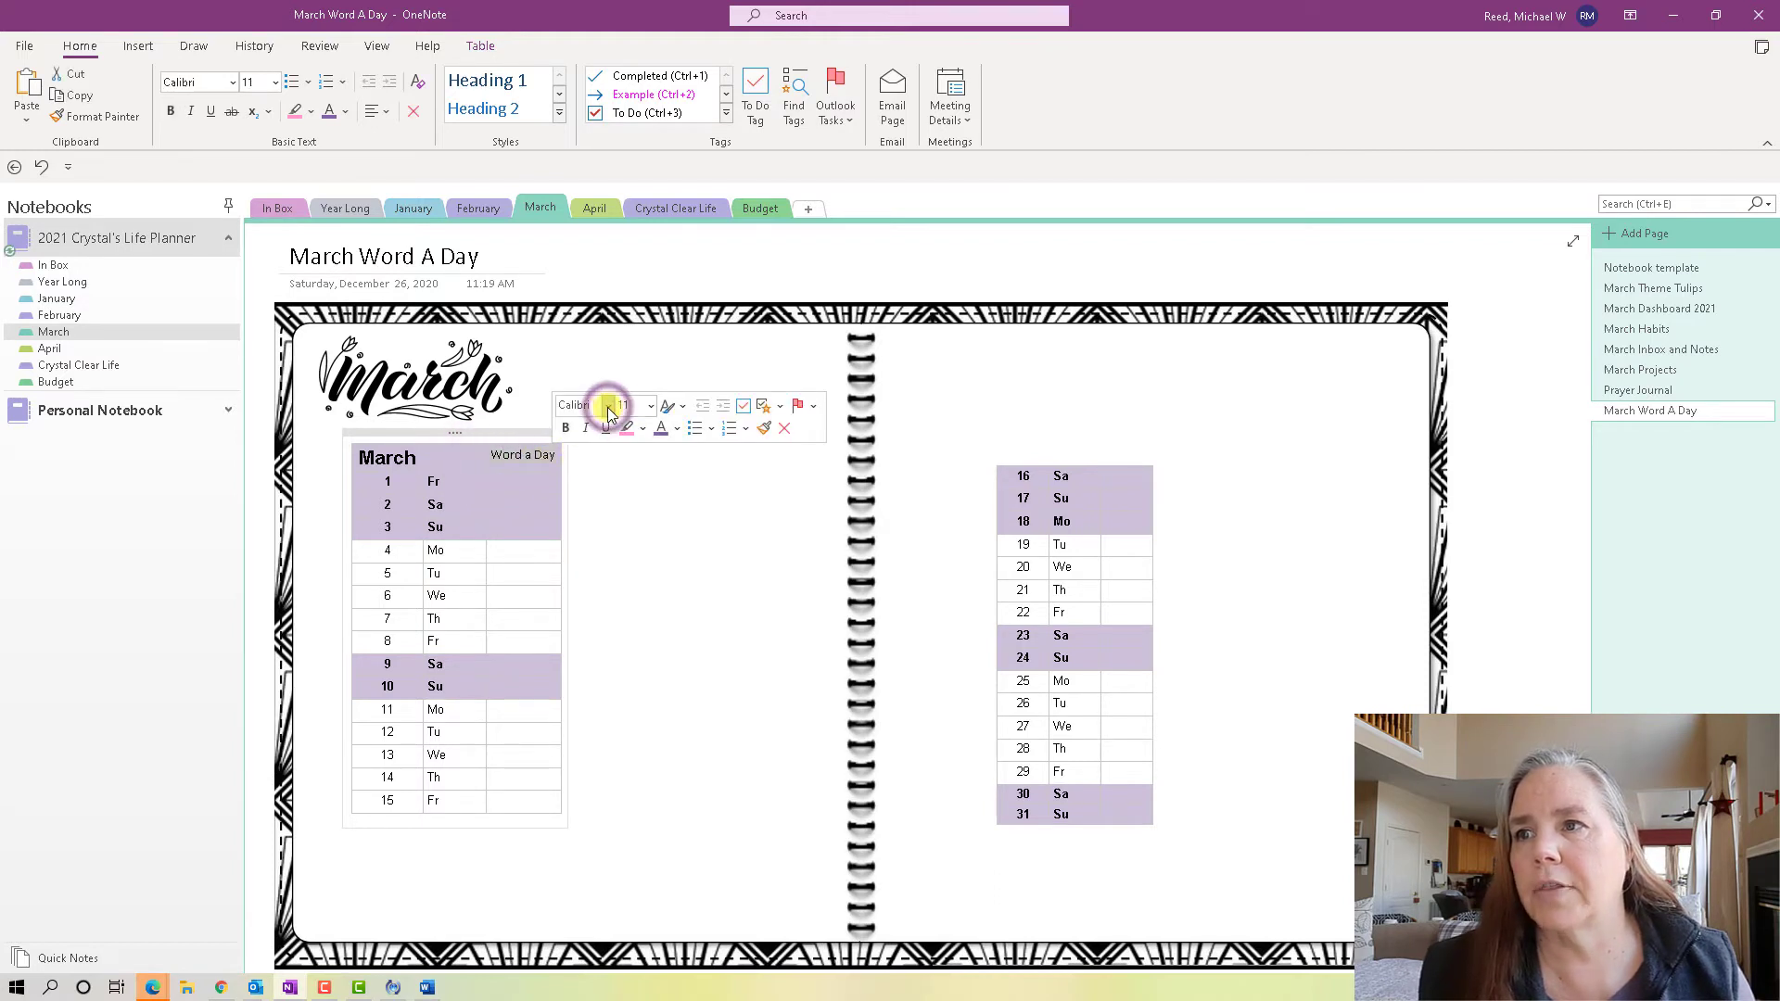
left_click(623, 457)
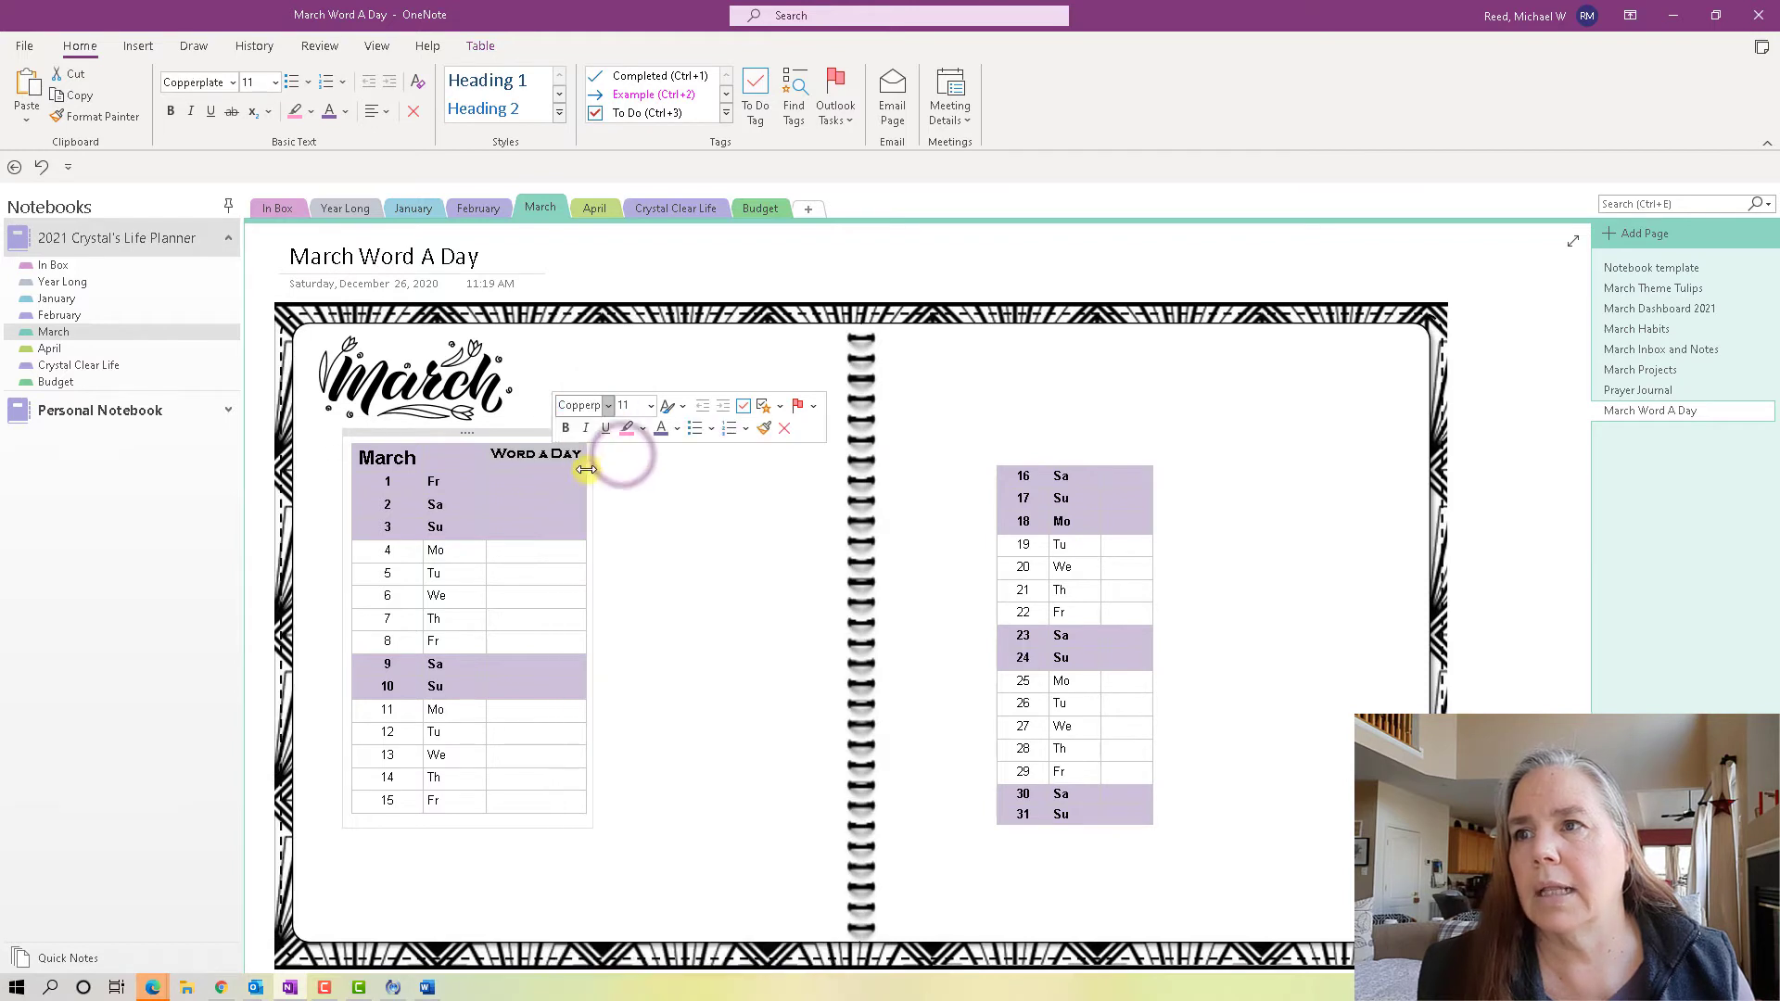
left_click(650, 408)
left_click(643, 628)
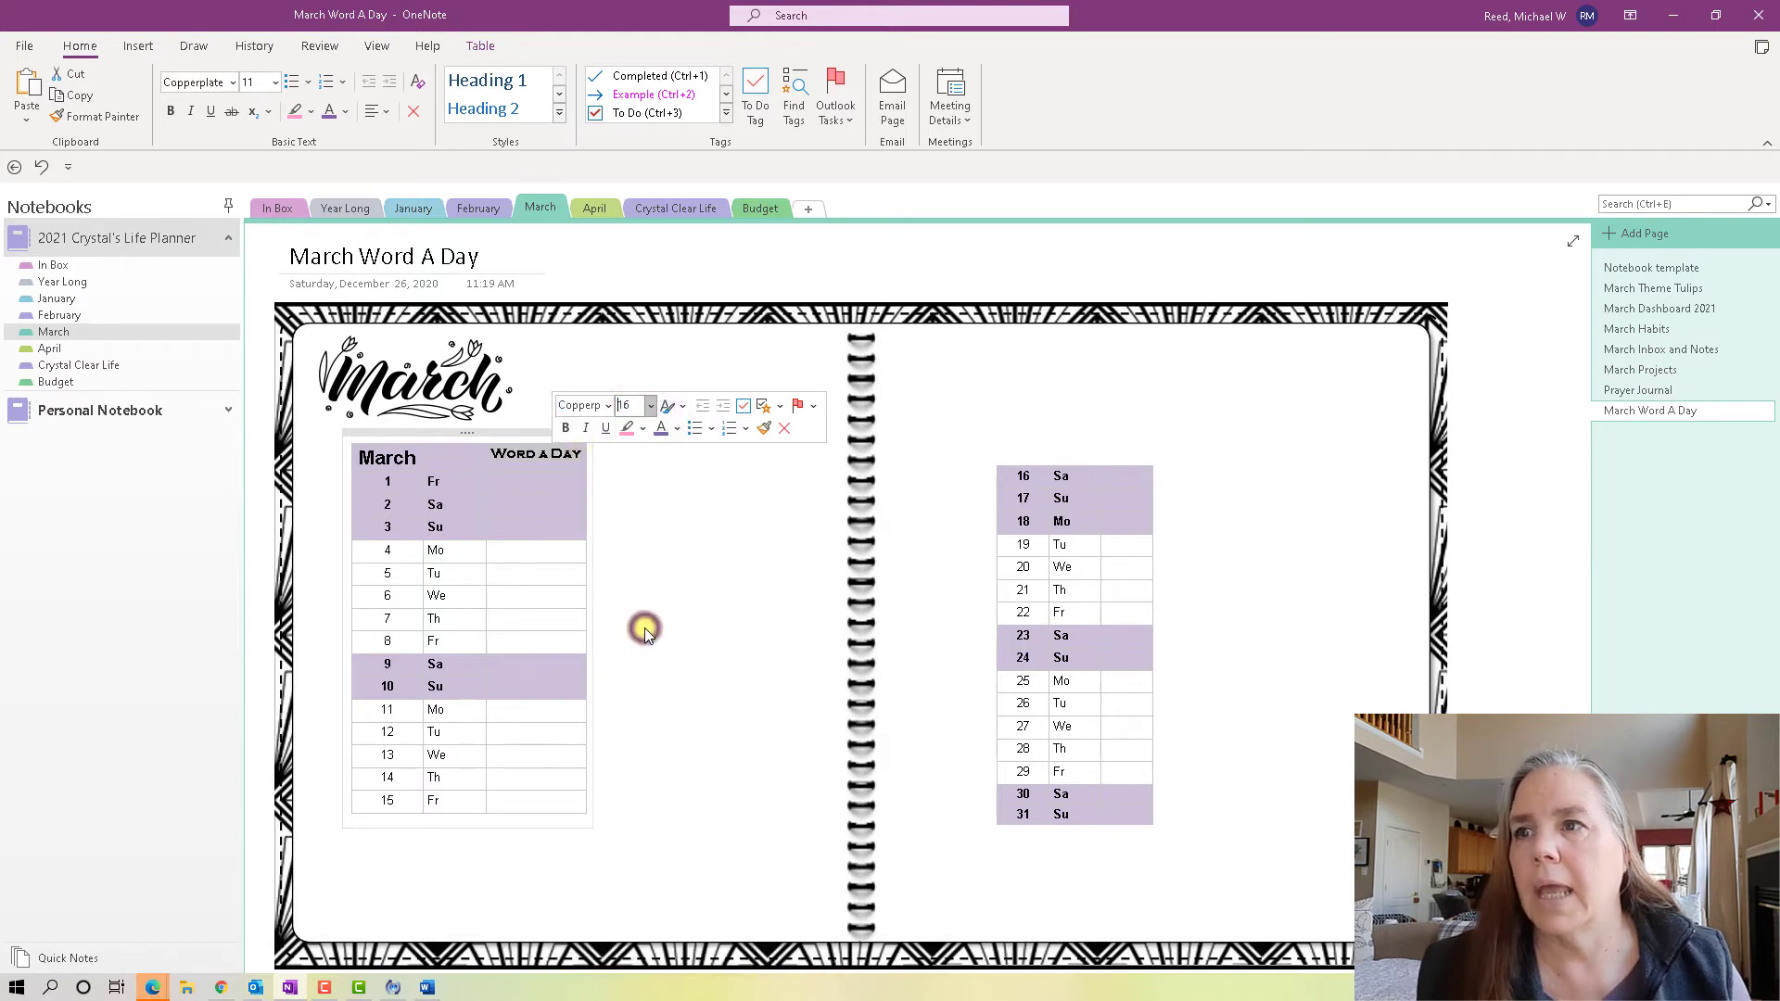
left_click(694, 613)
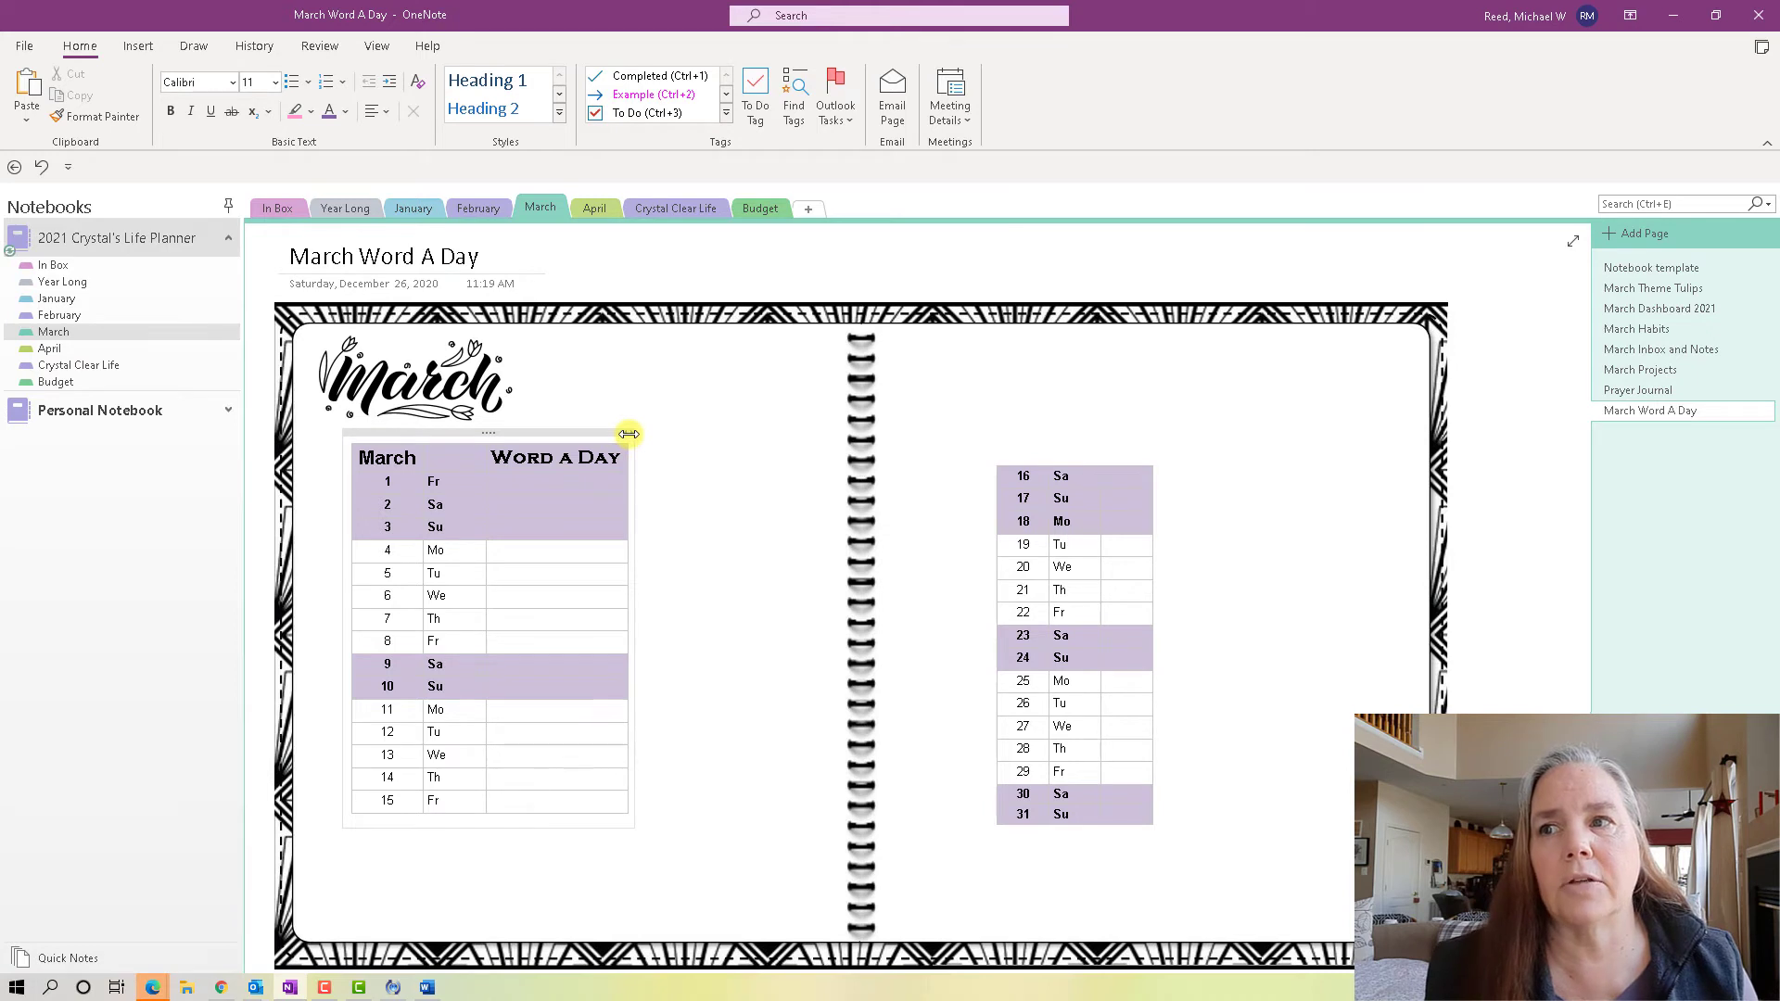
Move the 1–15 table against the left notebook page's outer border and widen its container to the spiral binding.
left_click_drag(629, 434, 829, 448)
left_click_drag(510, 433, 466, 417)
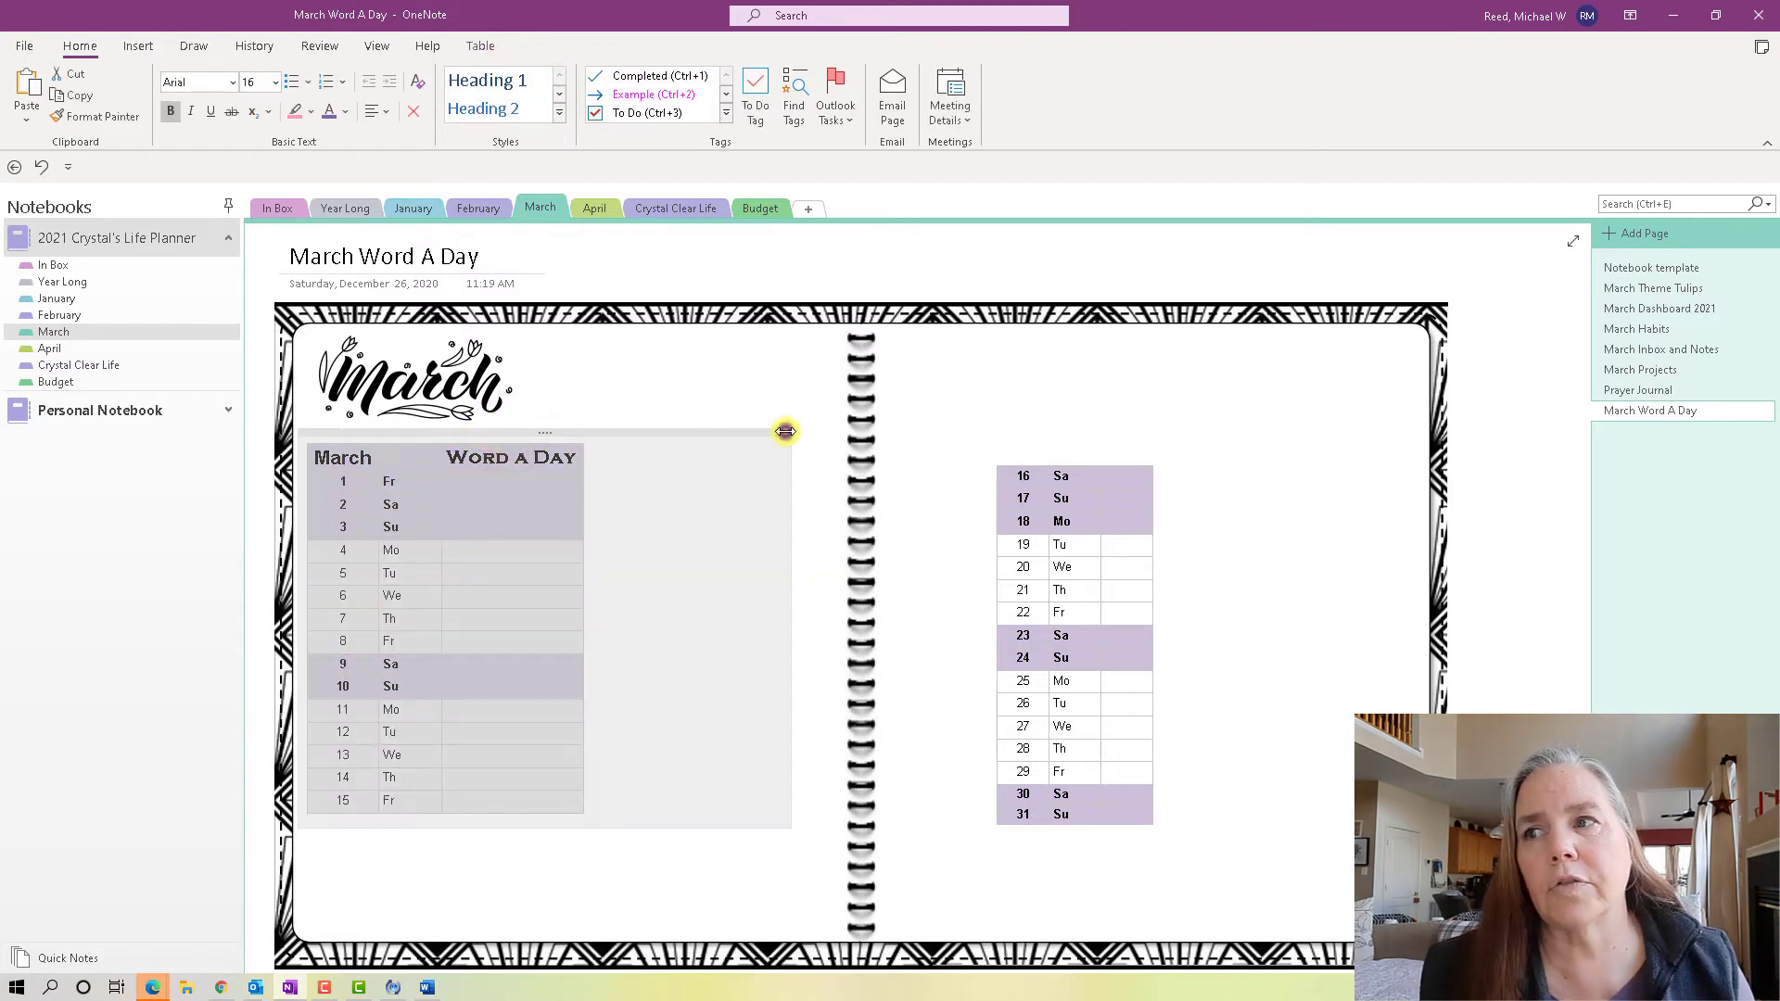
left_click_drag(785, 431, 834, 431)
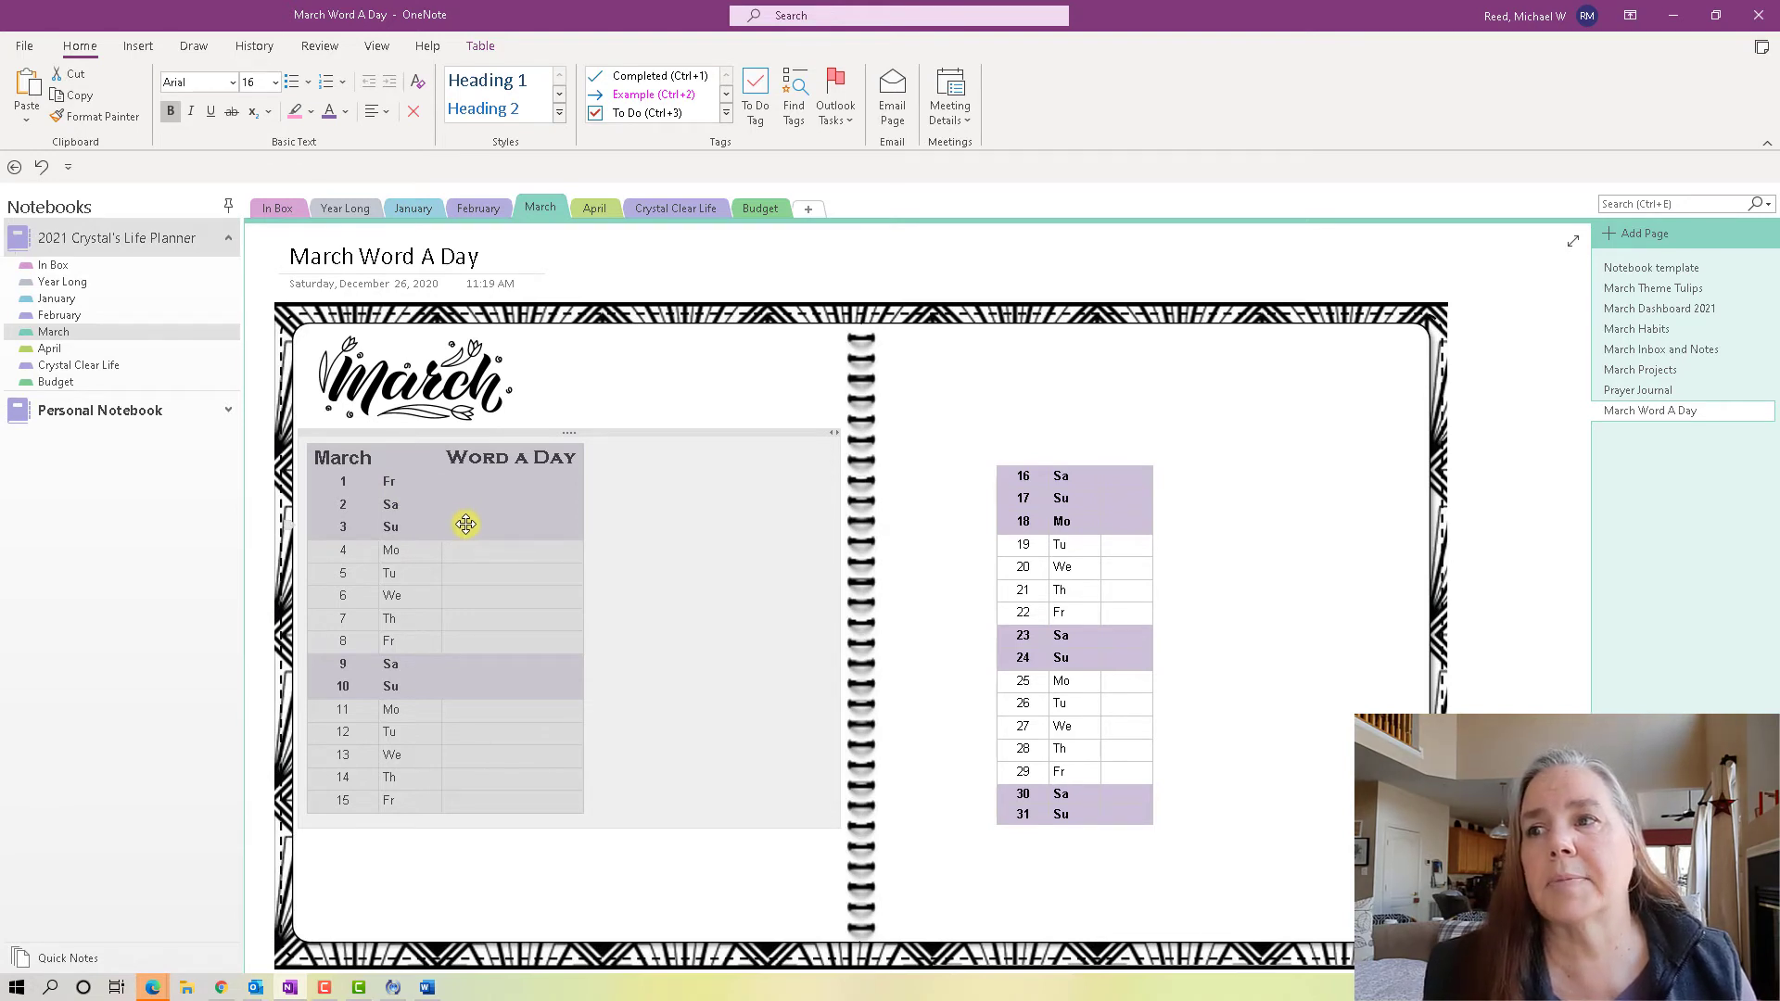
left_click(528, 509)
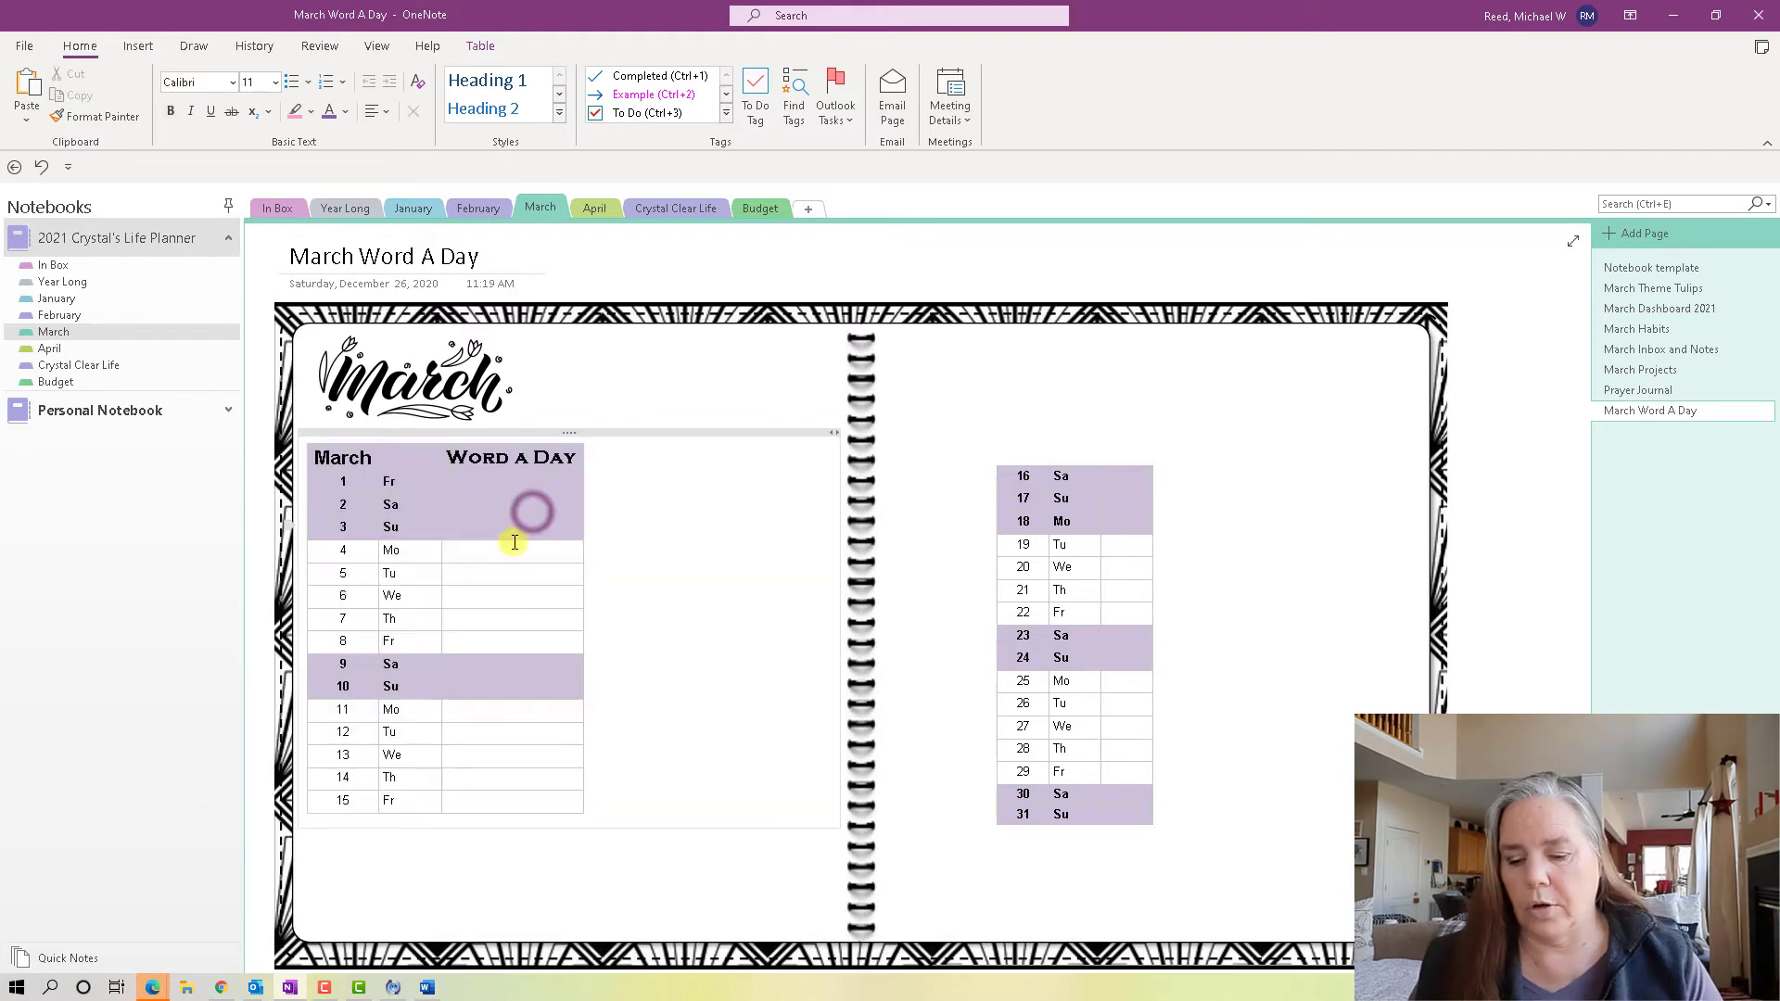
left_click(494, 555)
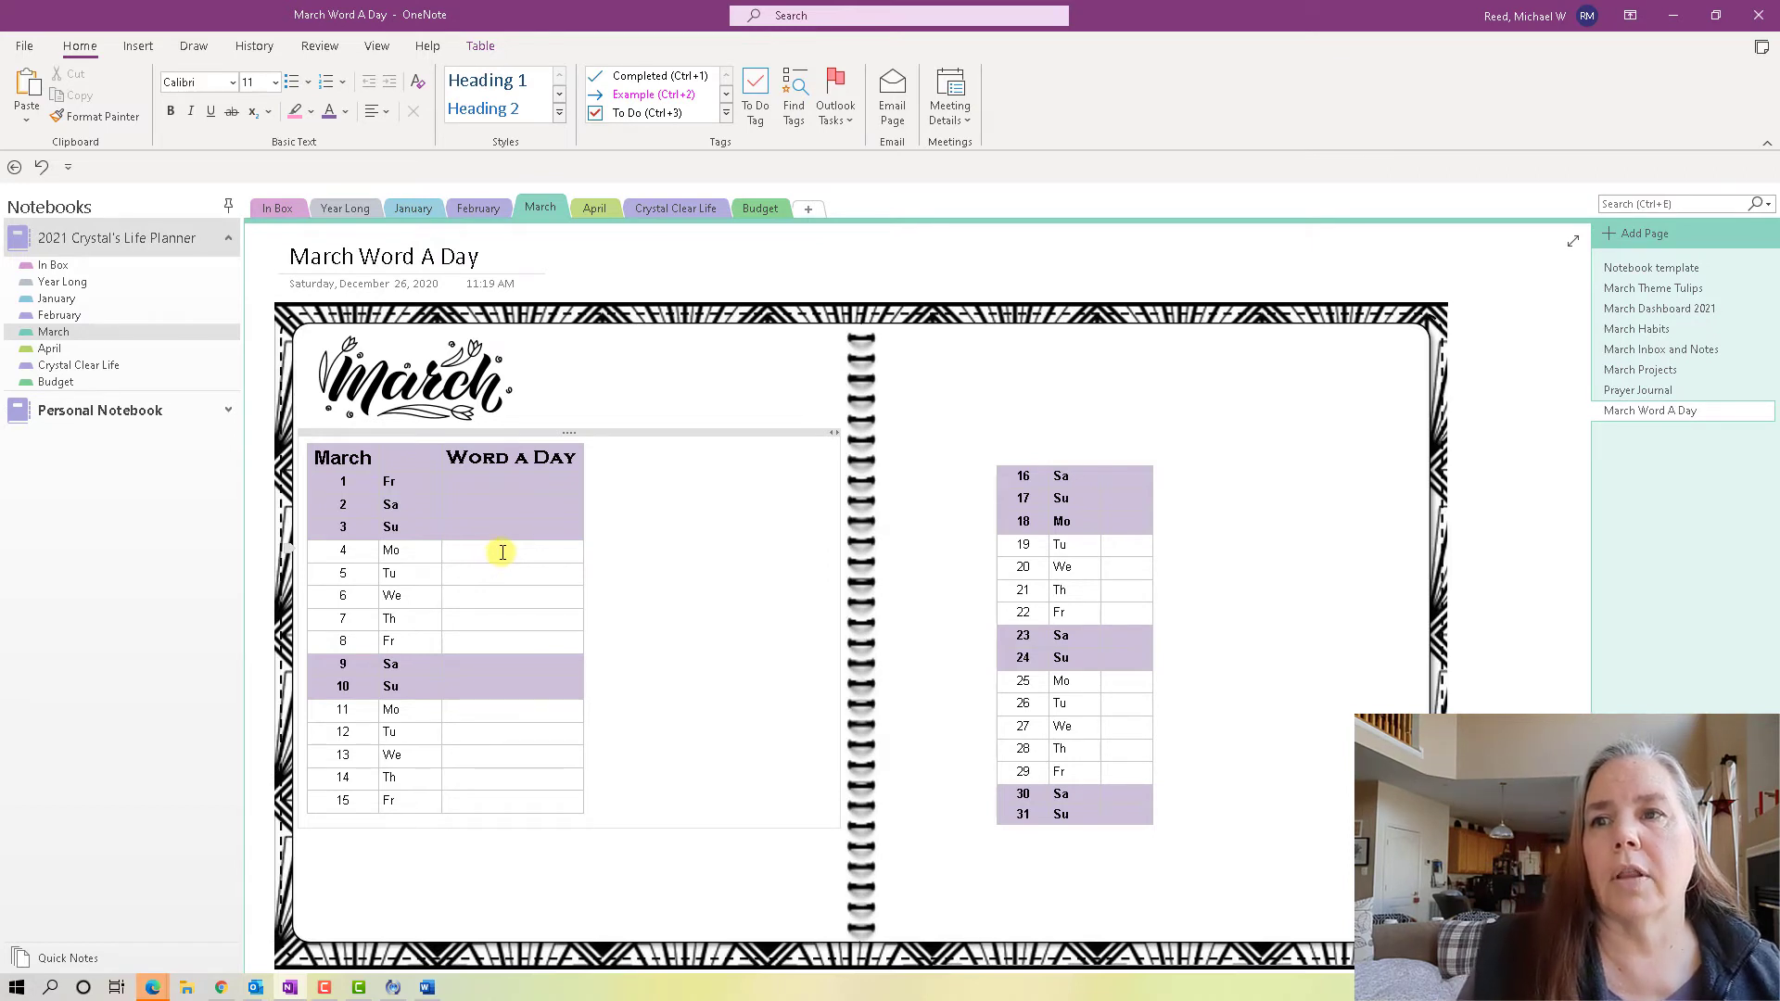
Move the 16–31 table next to the spiral binding, level with the first table, and widen its container to the right page's border.
left_click(1001, 451)
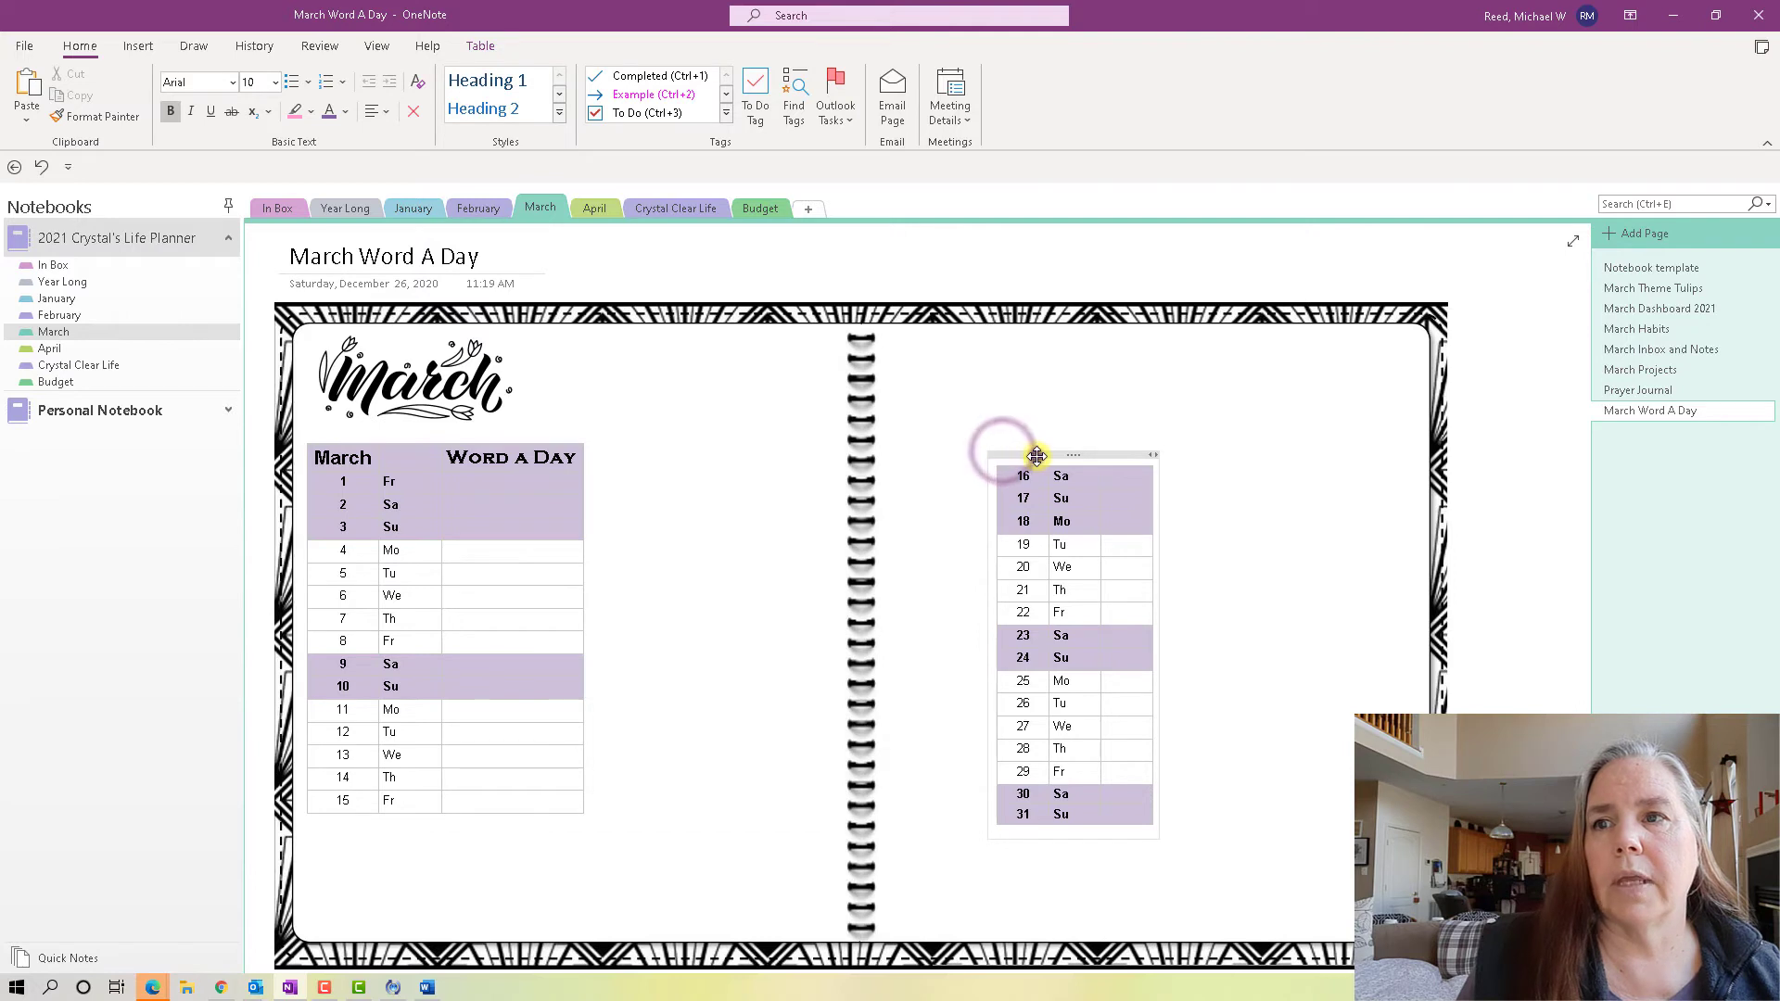
left_click_drag(1037, 456, 930, 440)
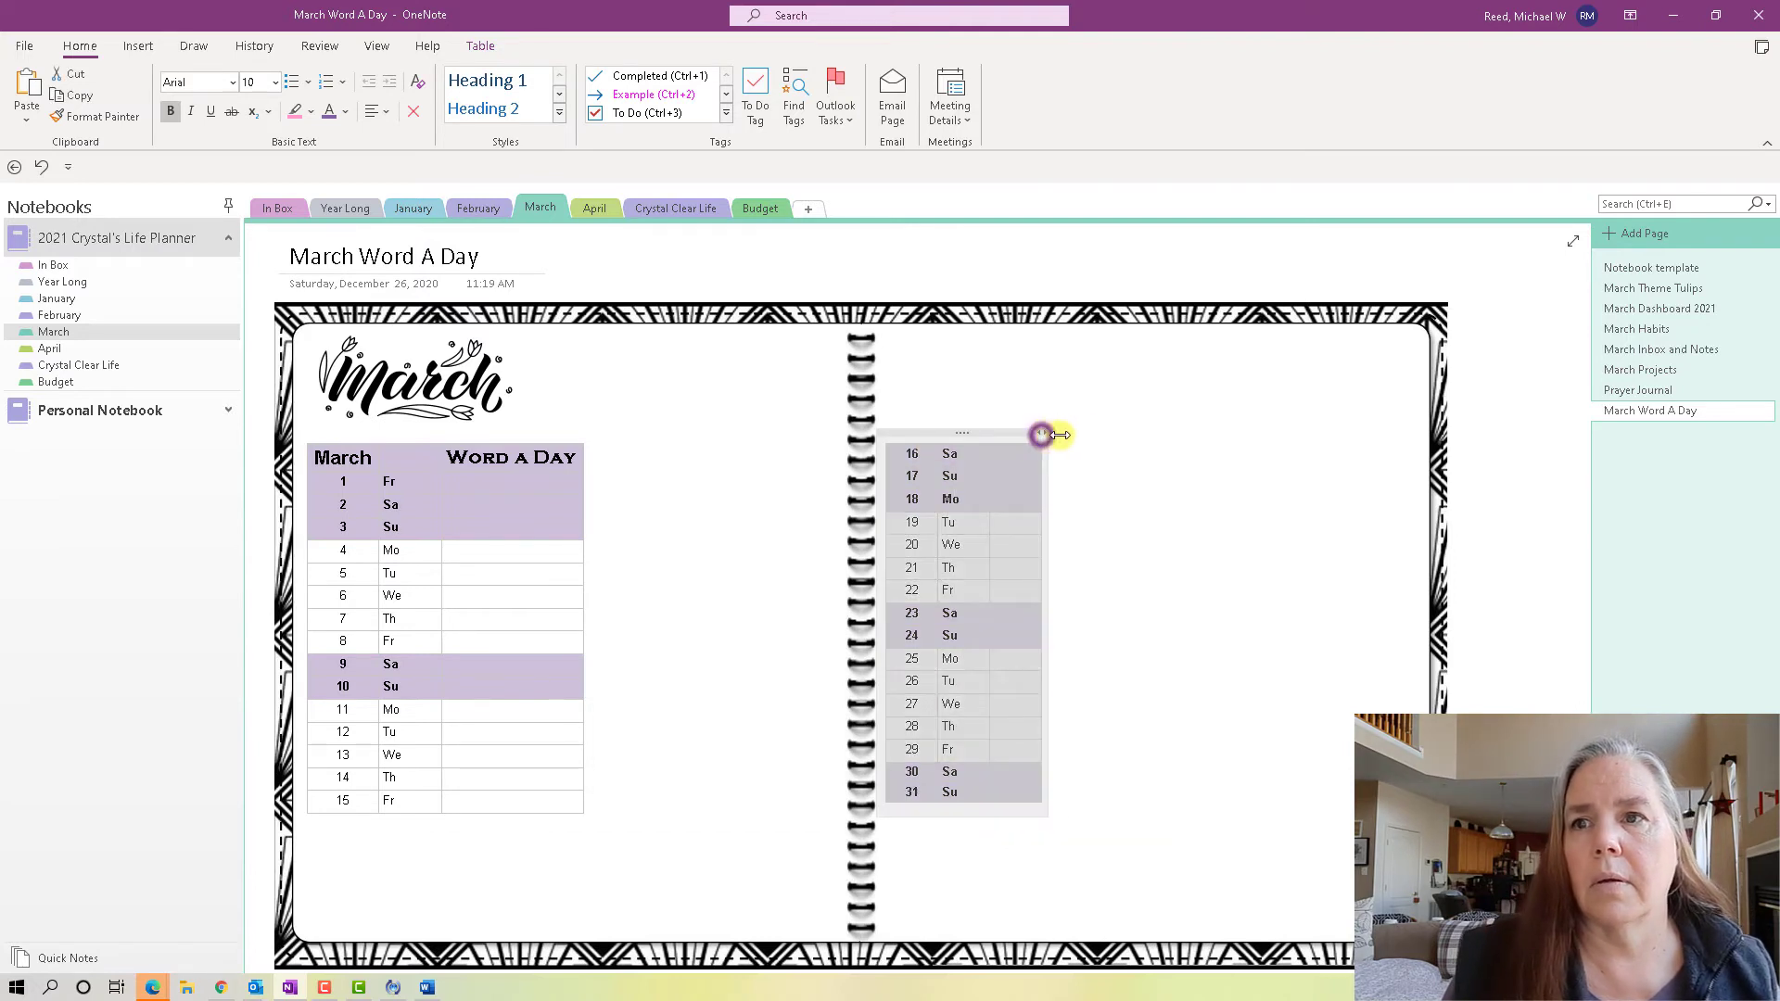
left_click_drag(1041, 433, 1410, 446)
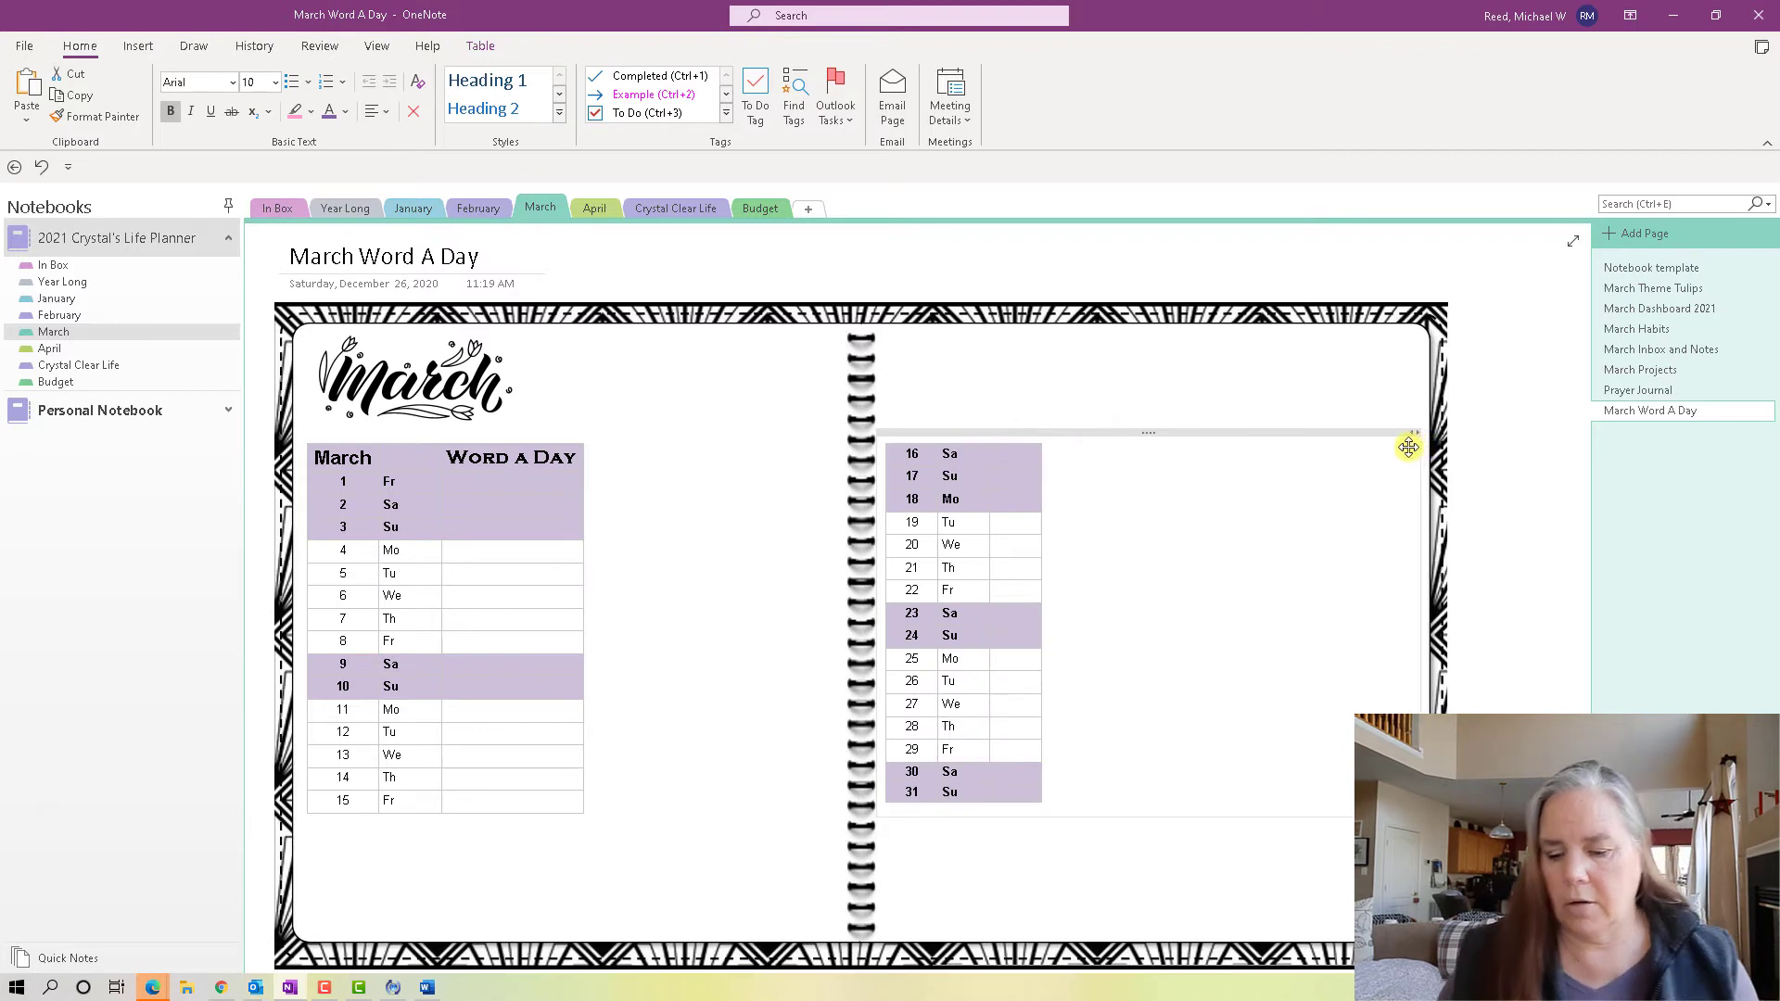
Enter the sample sentence "If I type the definition of a word, the cell gets larger as needed." in the word cell for day 19.
left_click(1010, 525)
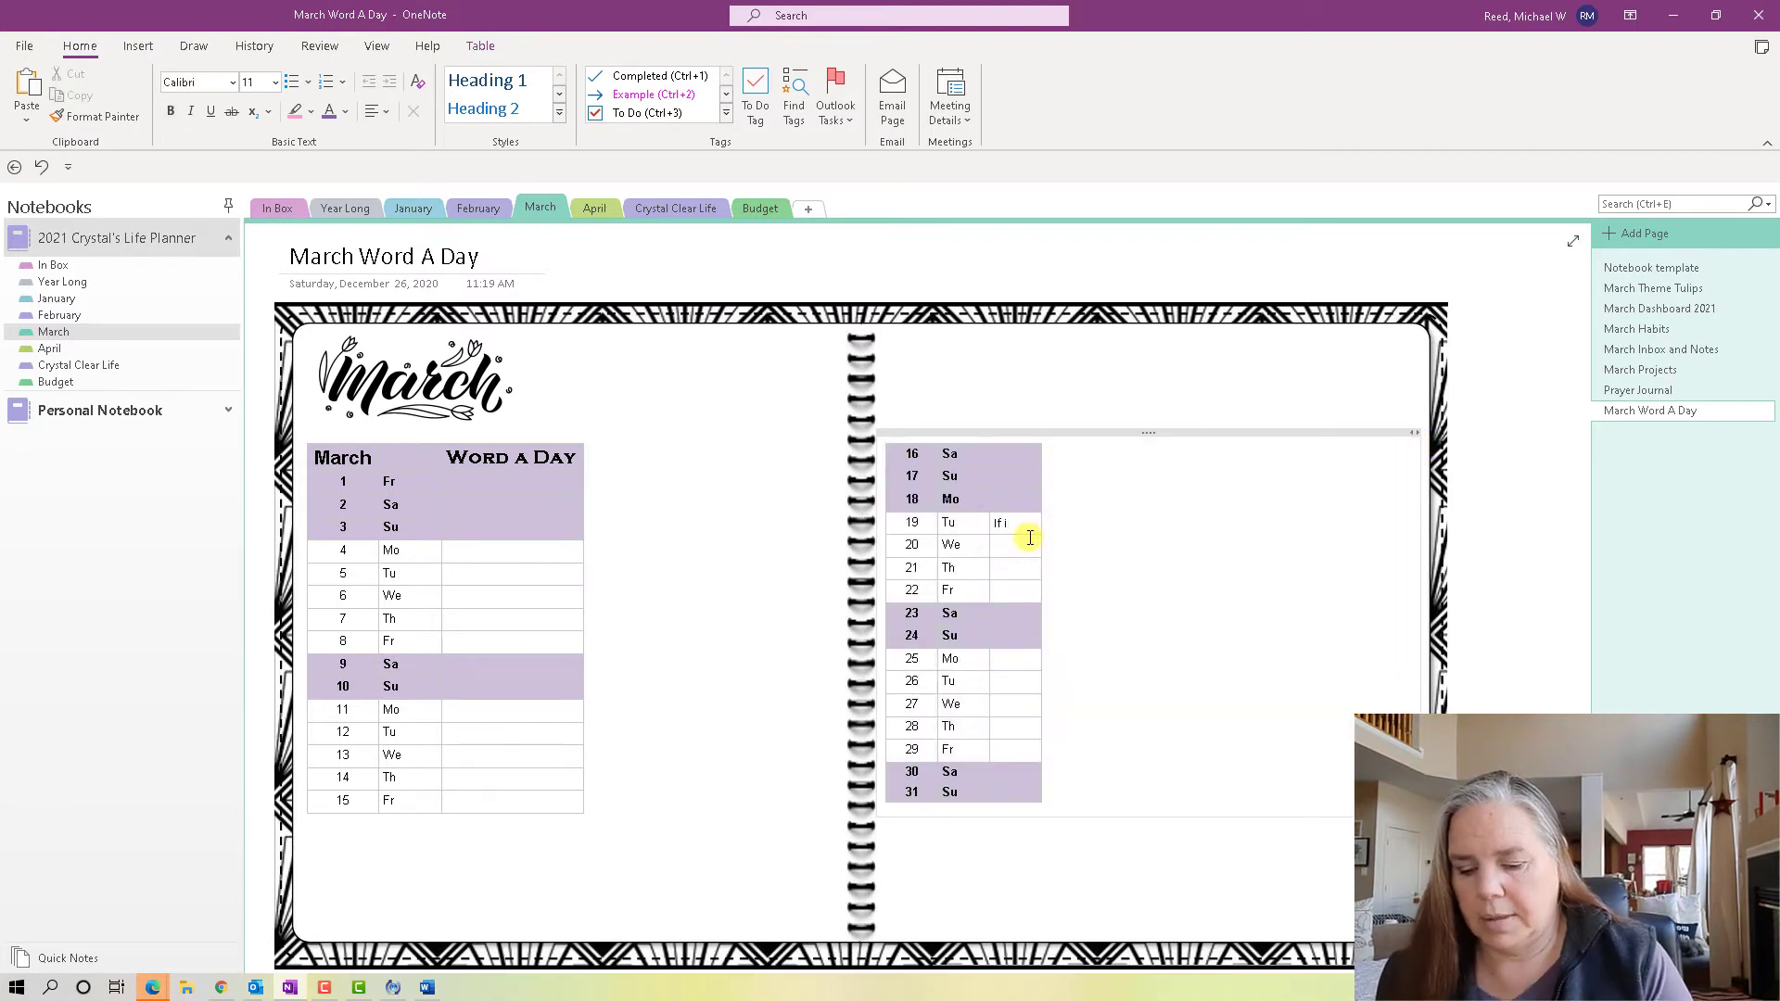
type("If I ty")
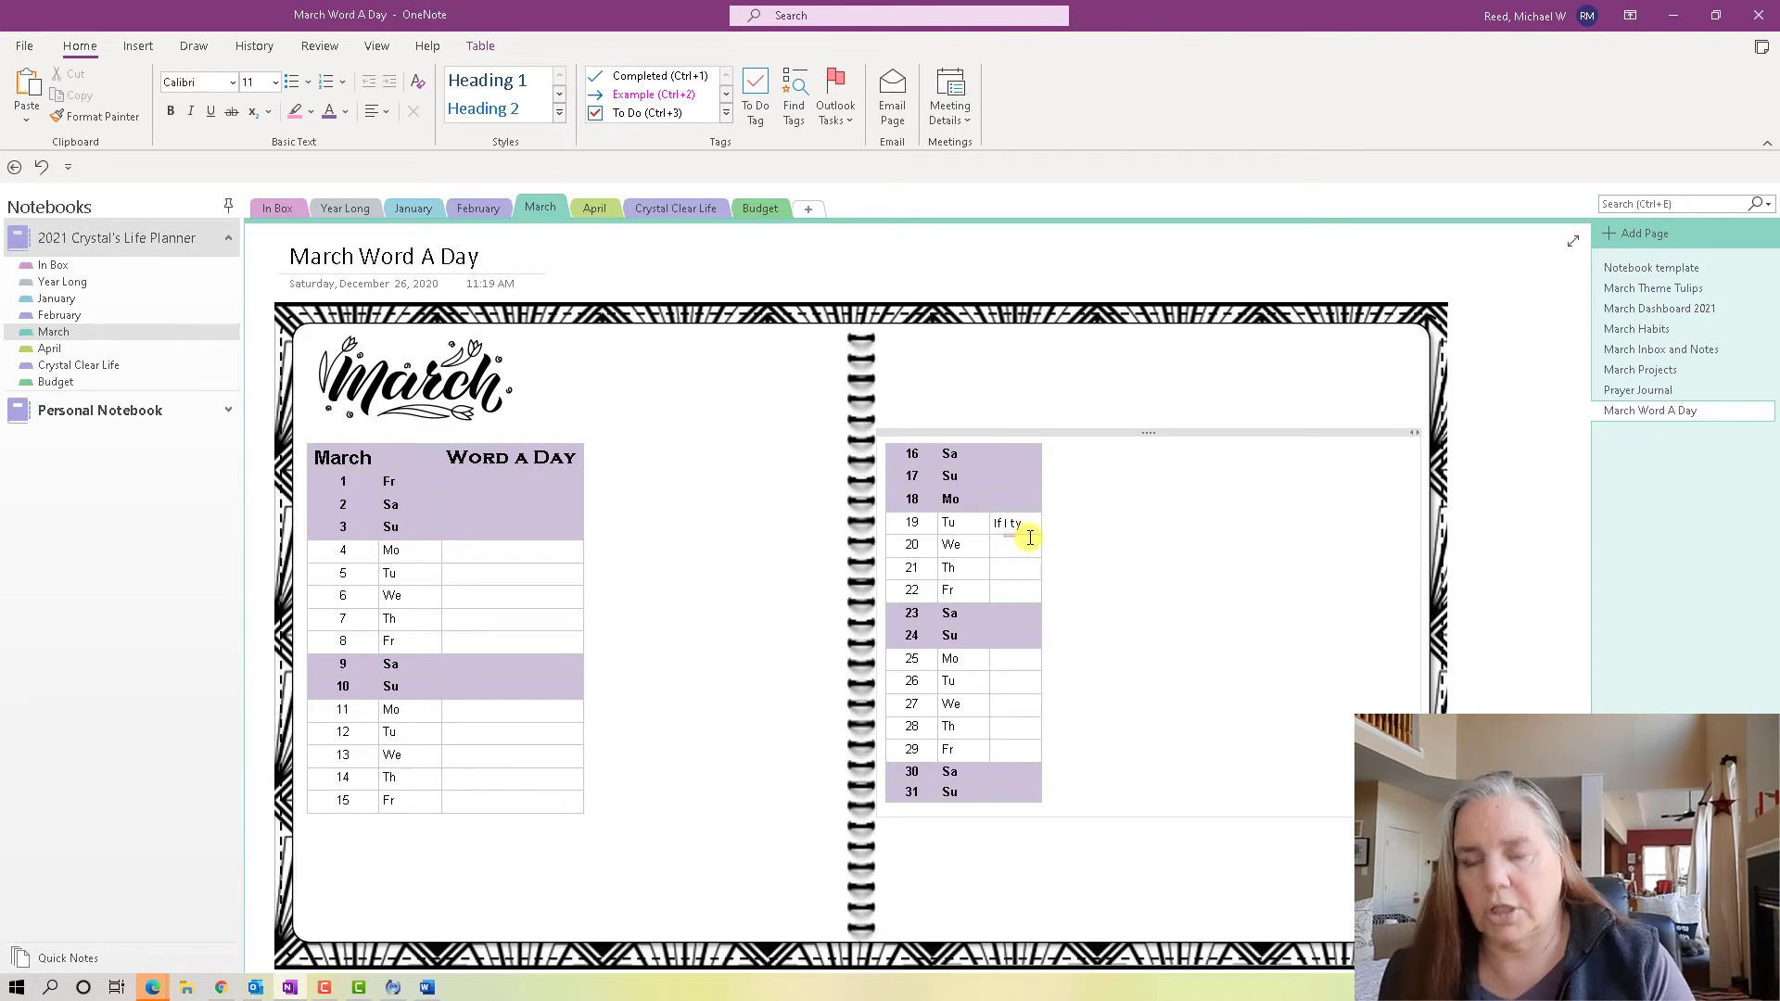
type("pe the defini")
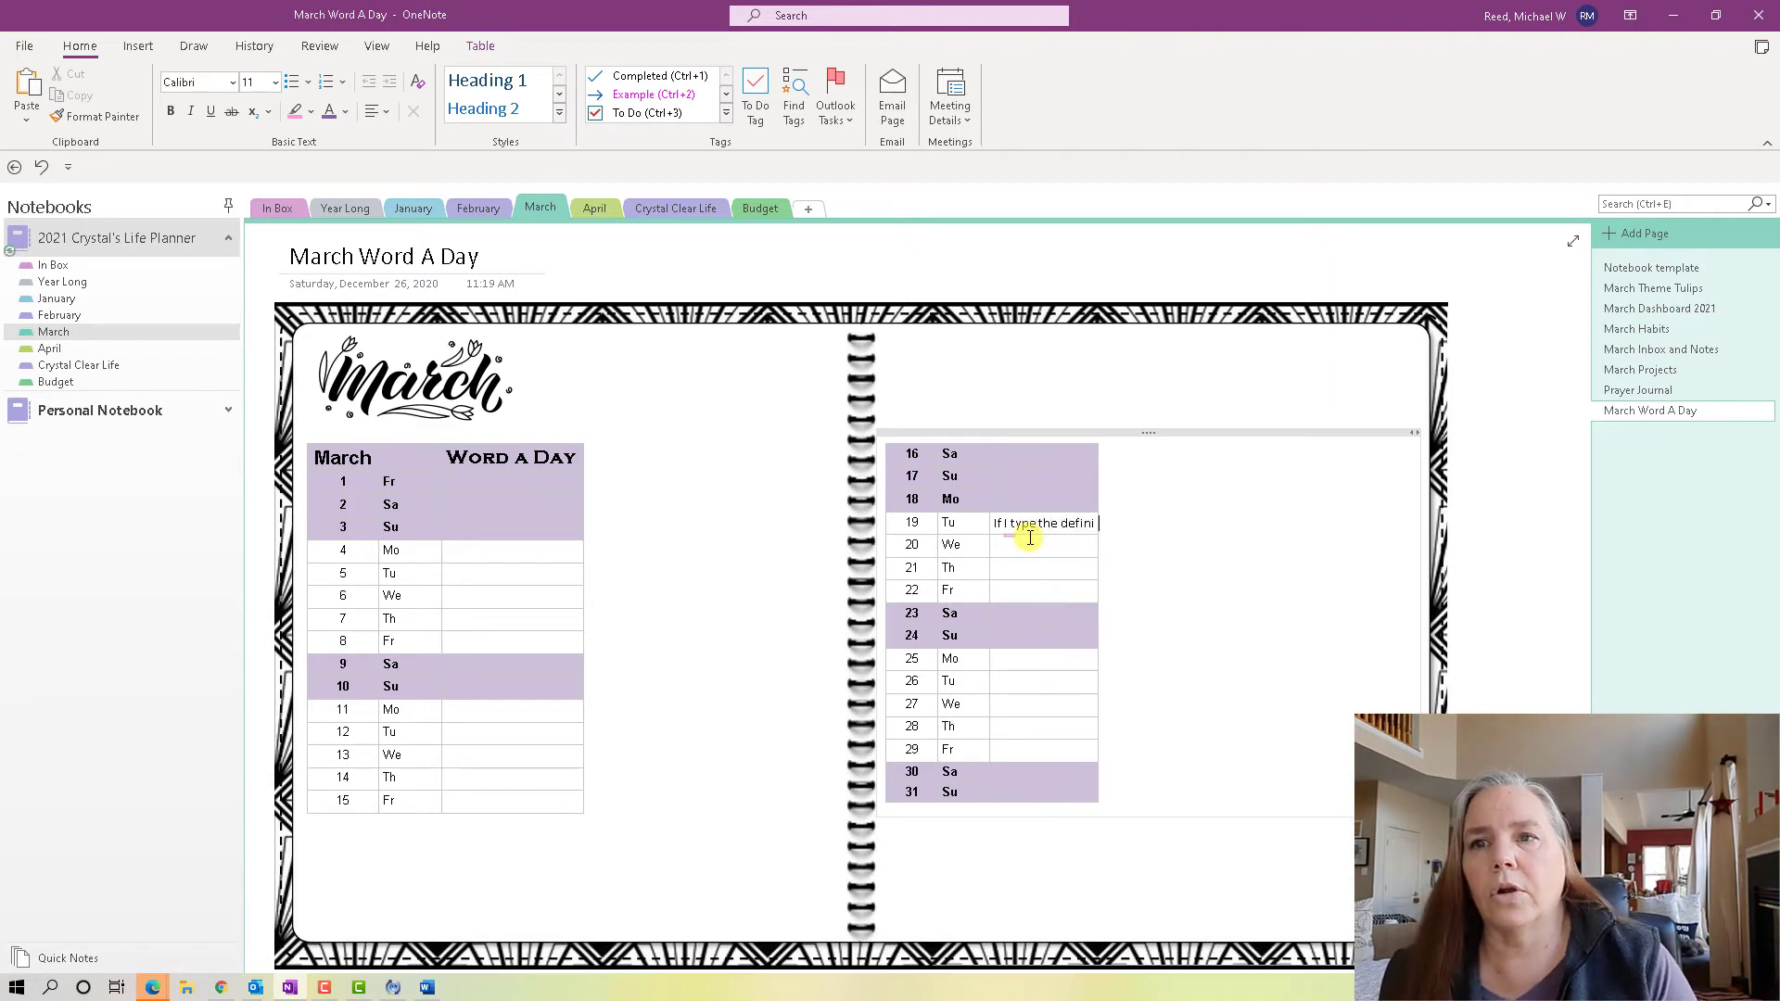
type("tion of a a")
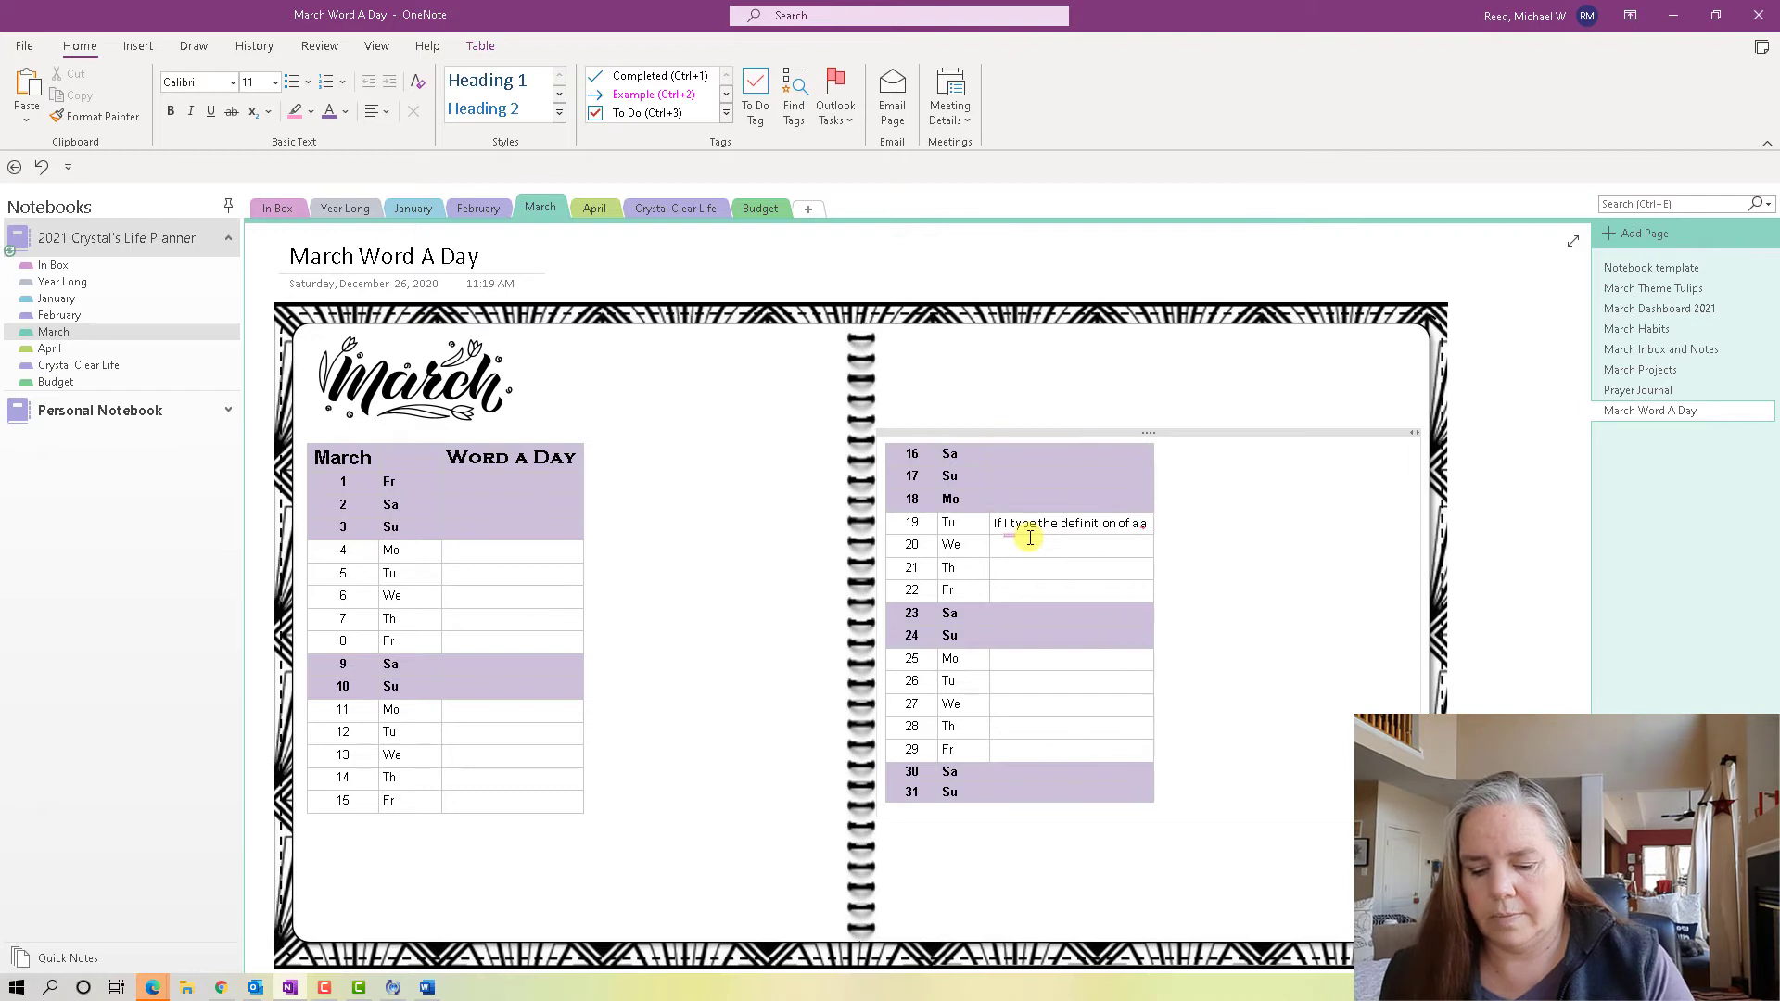
key("BackSpace")
type("wor")
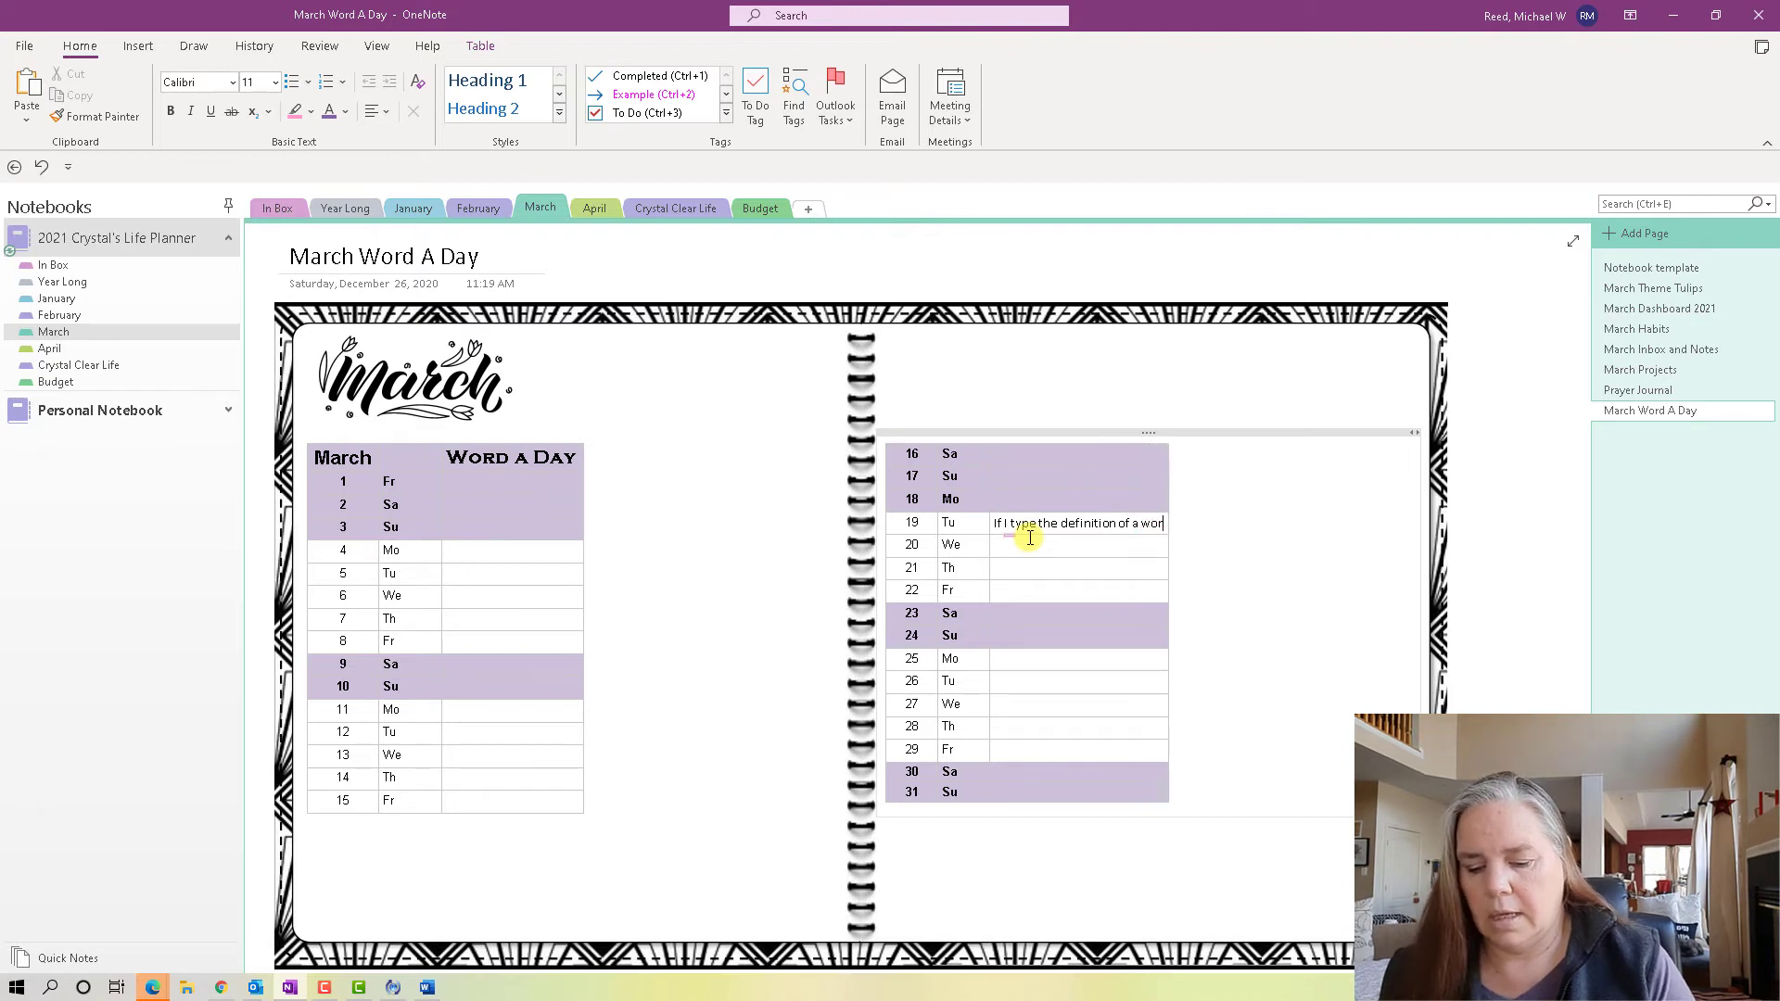
type("d, the")
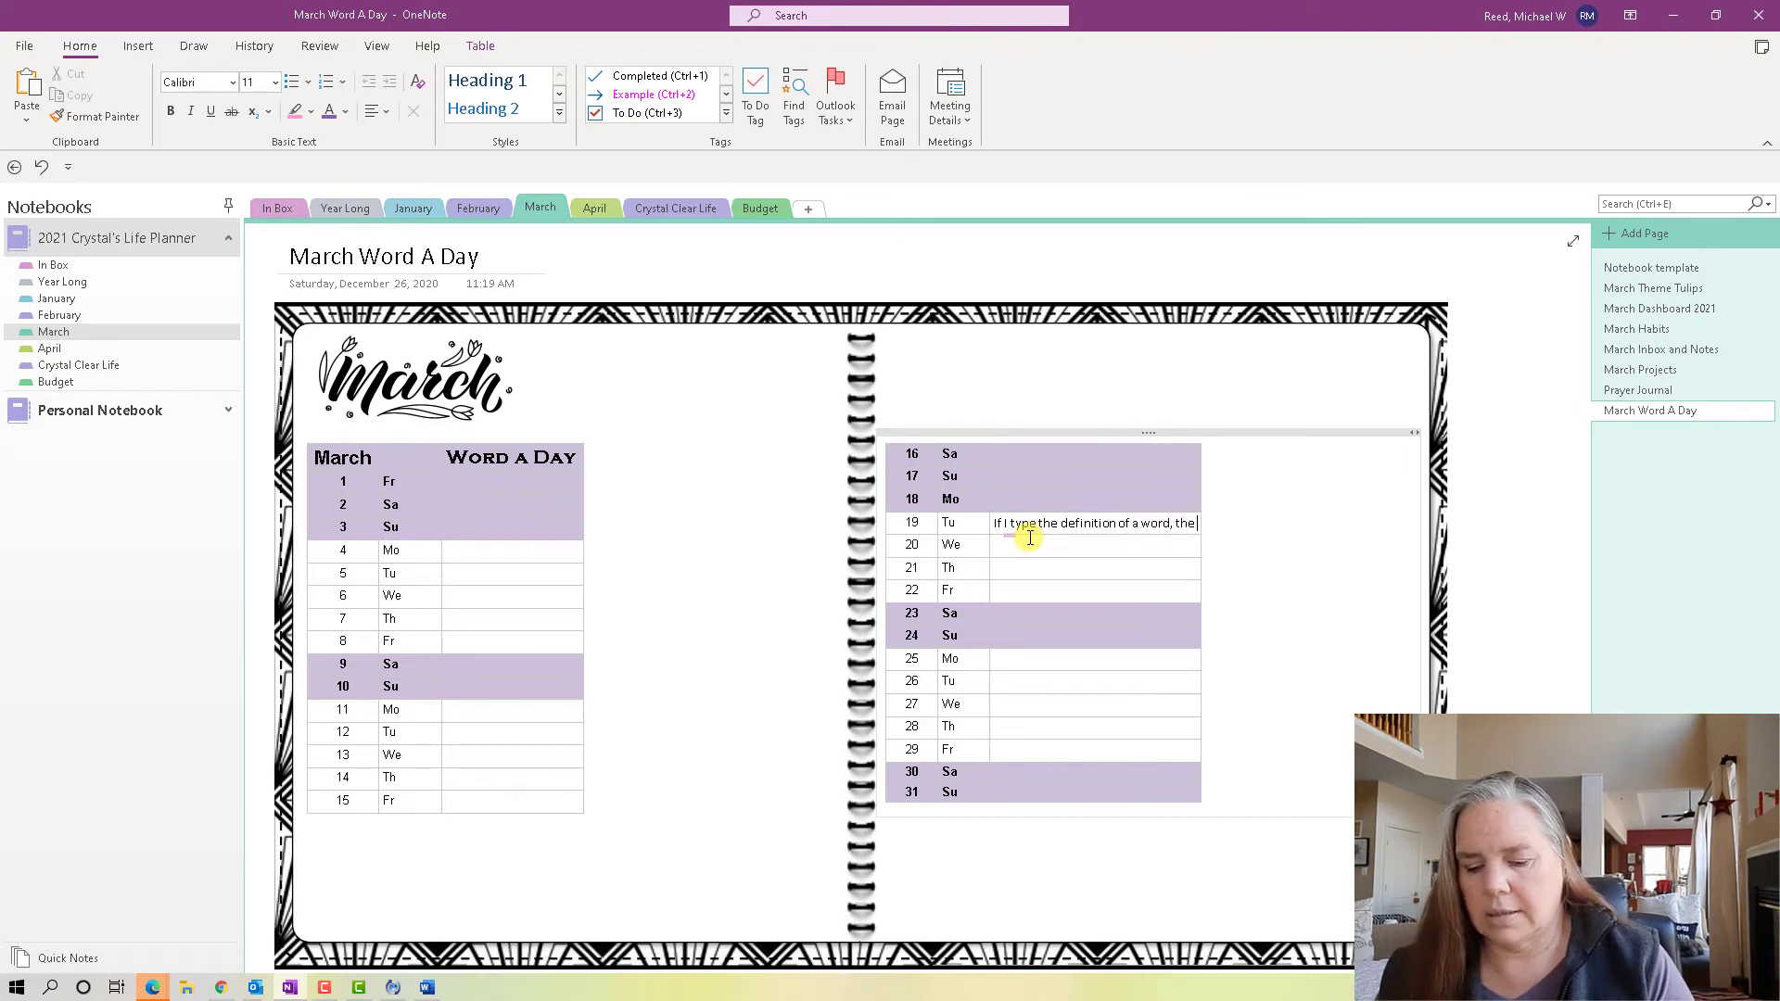
type(" cell g")
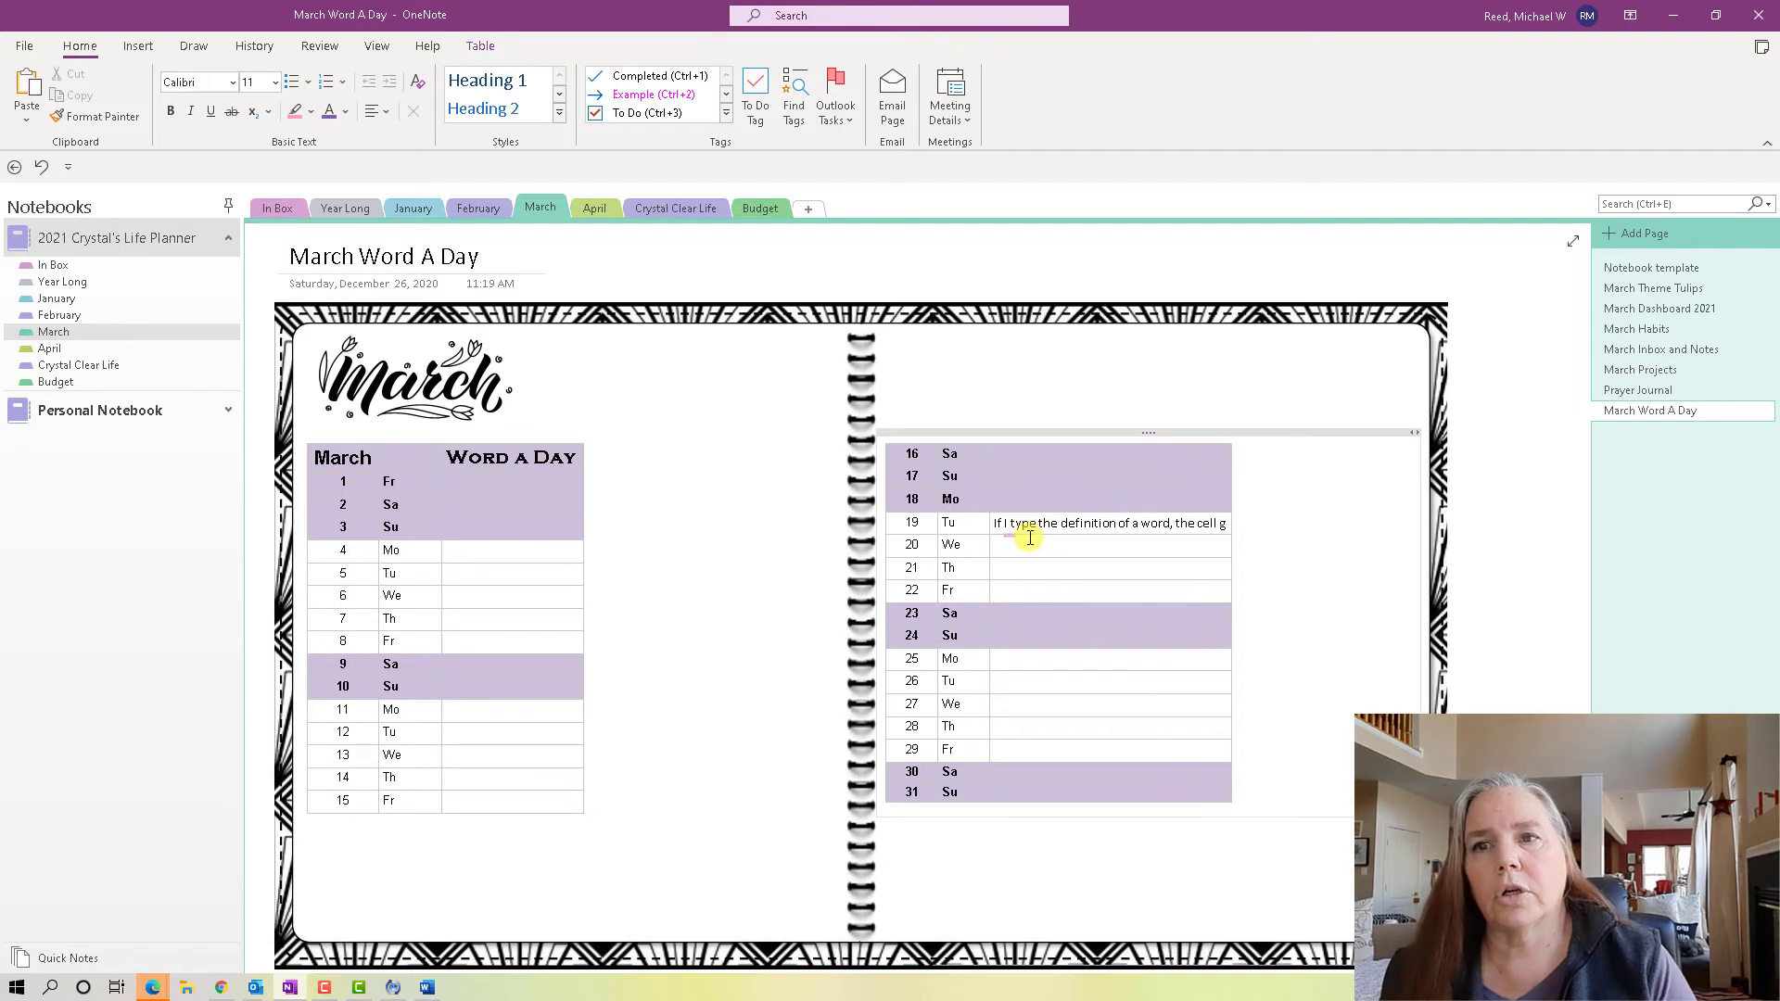
type("ets larfet")
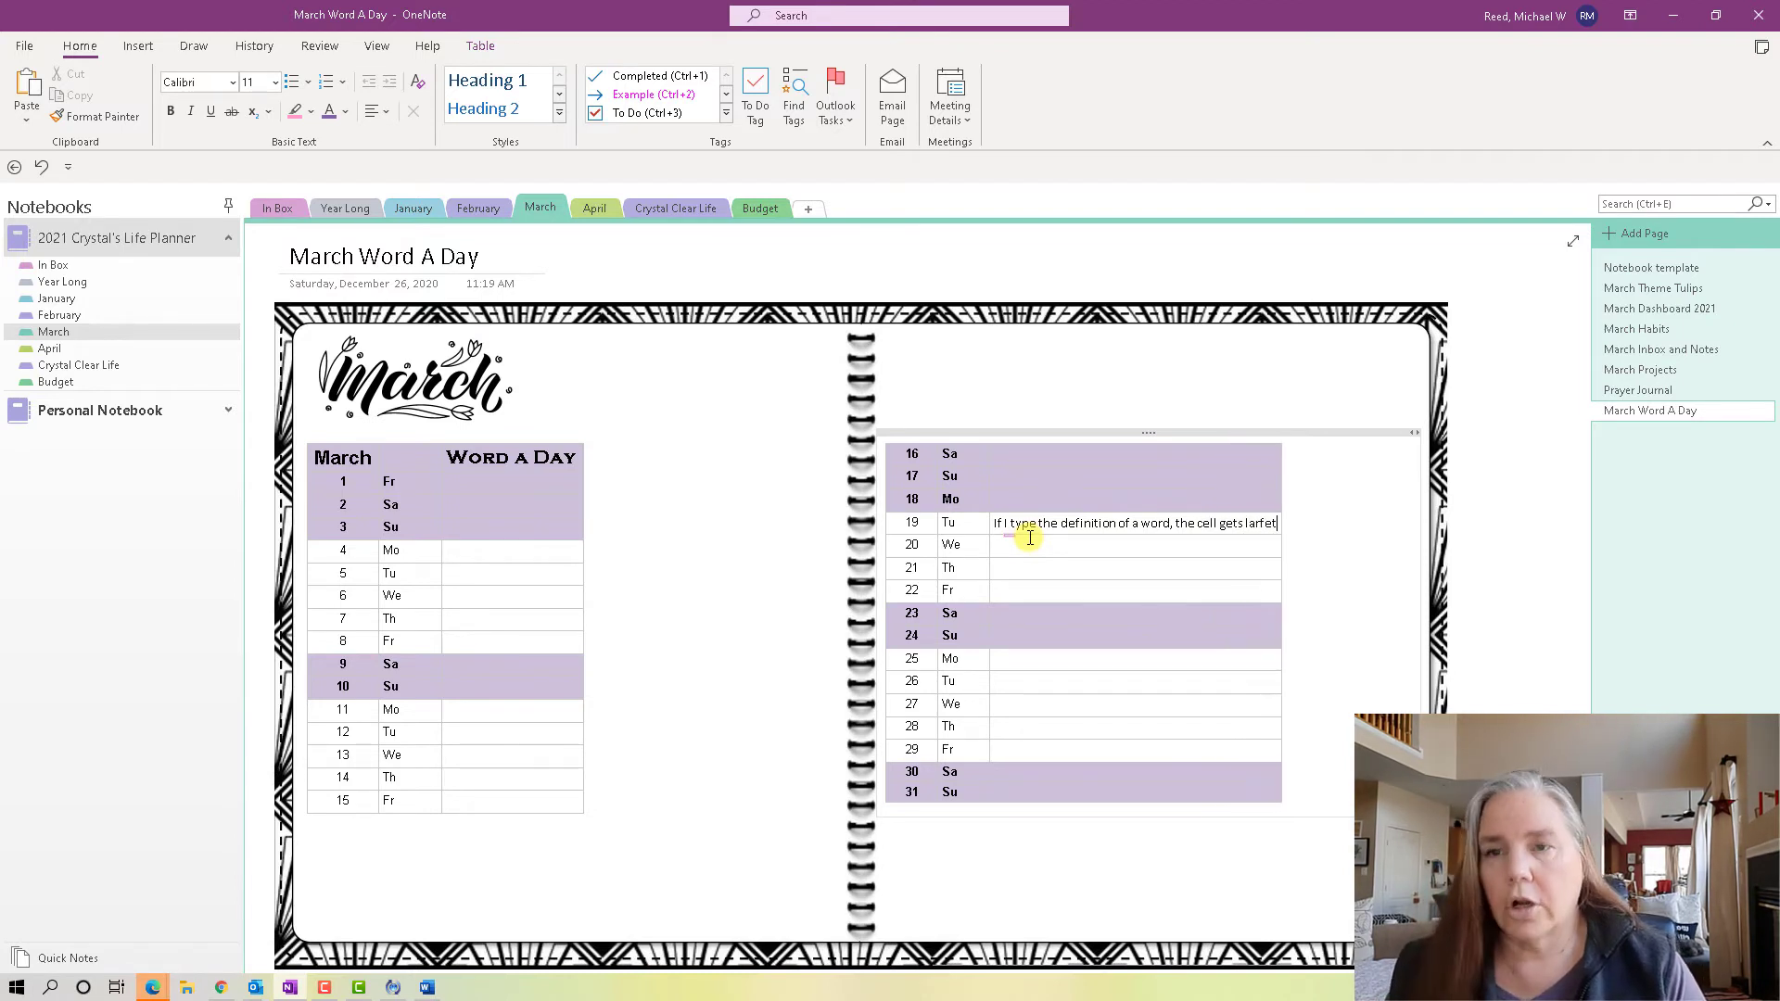
key("BackSpace")
key("BackSpace")
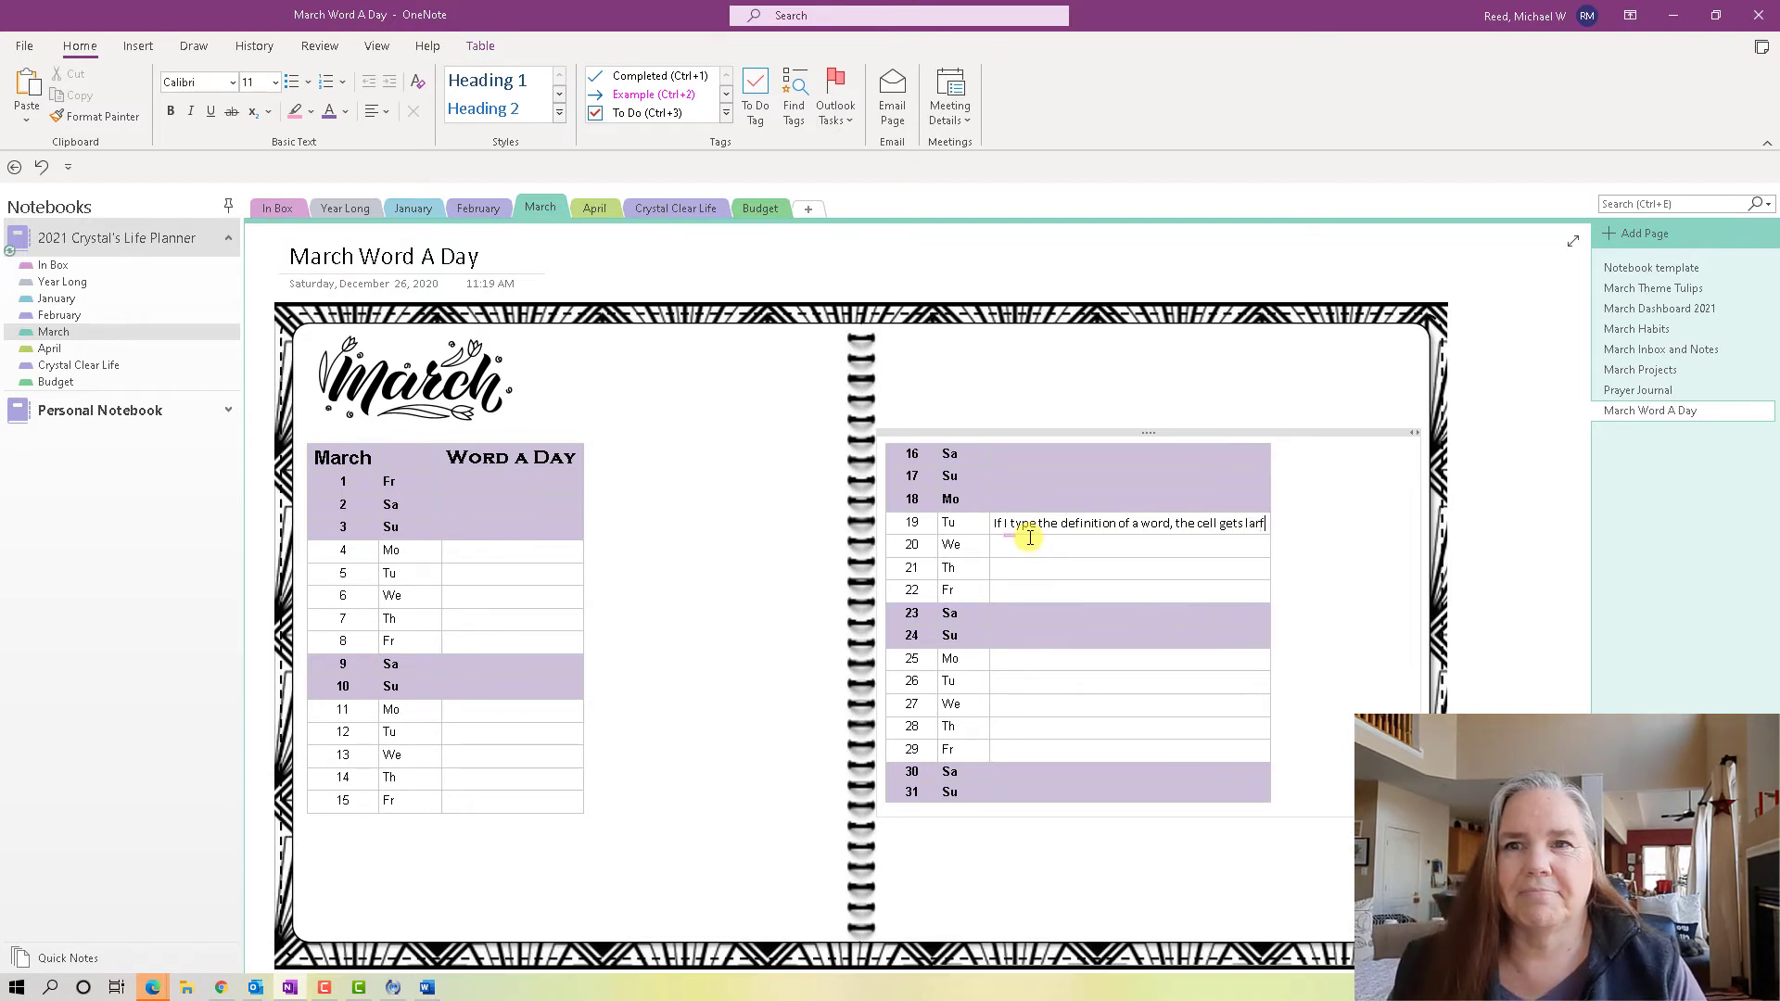
key("BackSpace")
key("BackSpace")
key("BackSpace")
key("BackSpace")
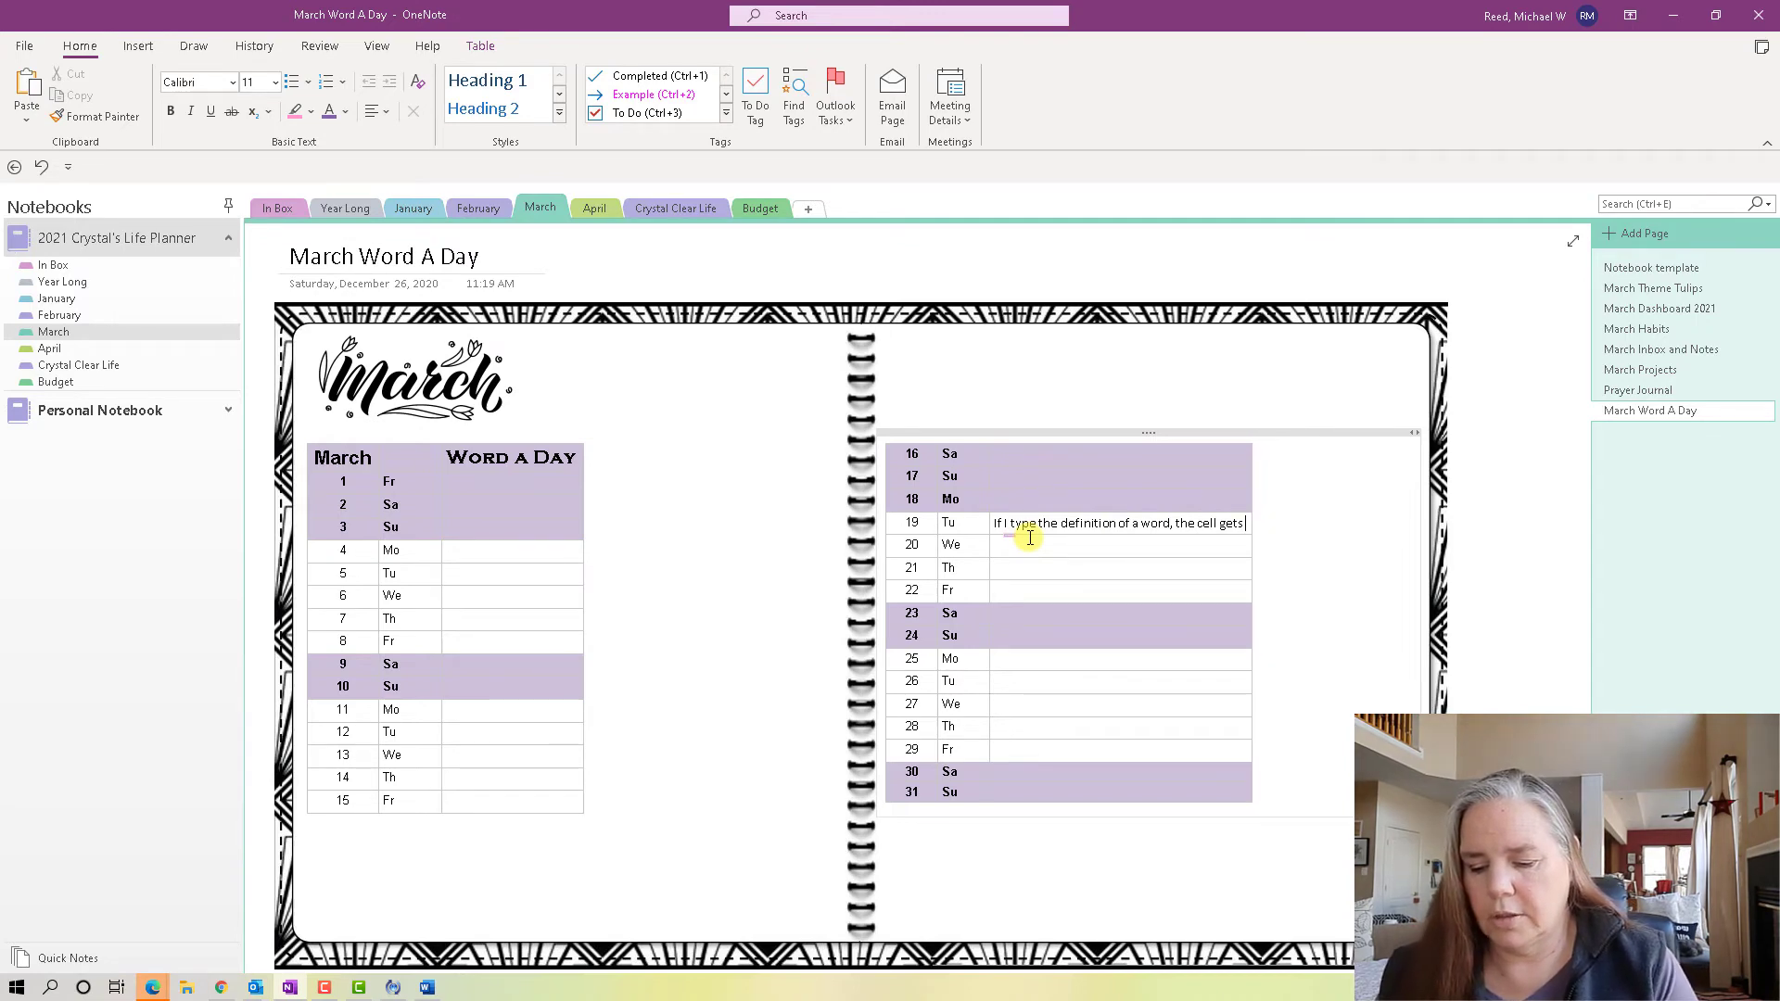
type("l")
type("arge")
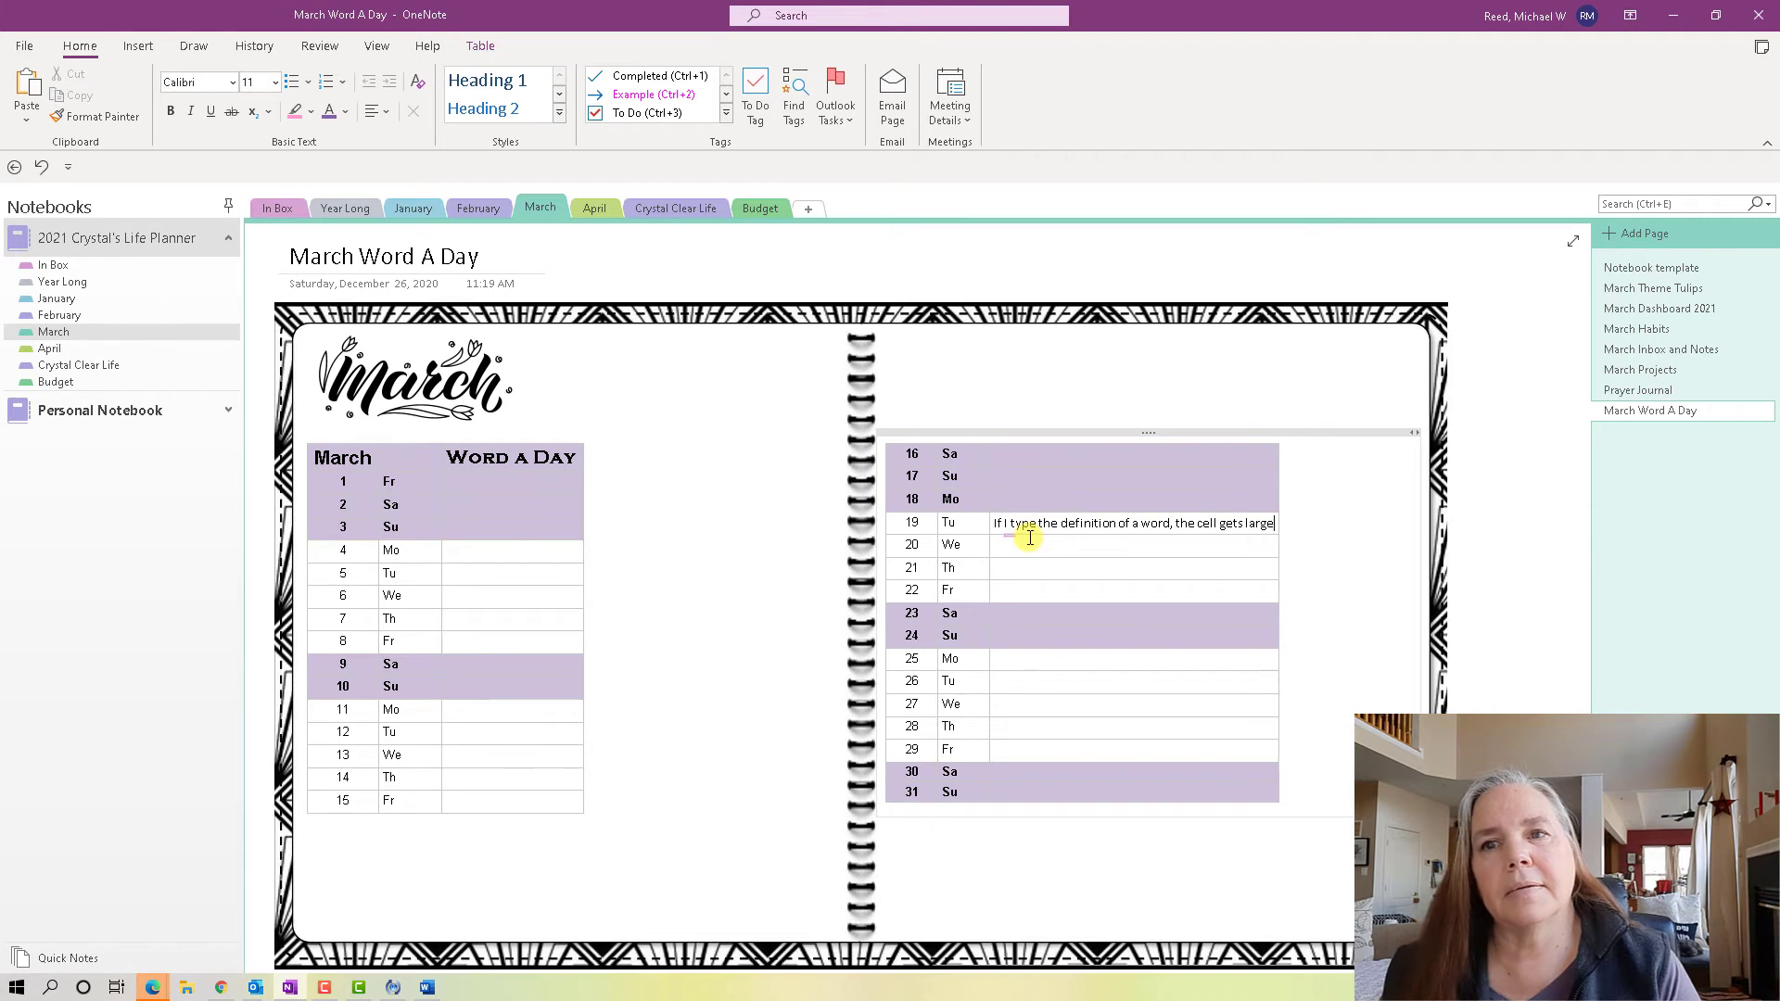
type("r as need")
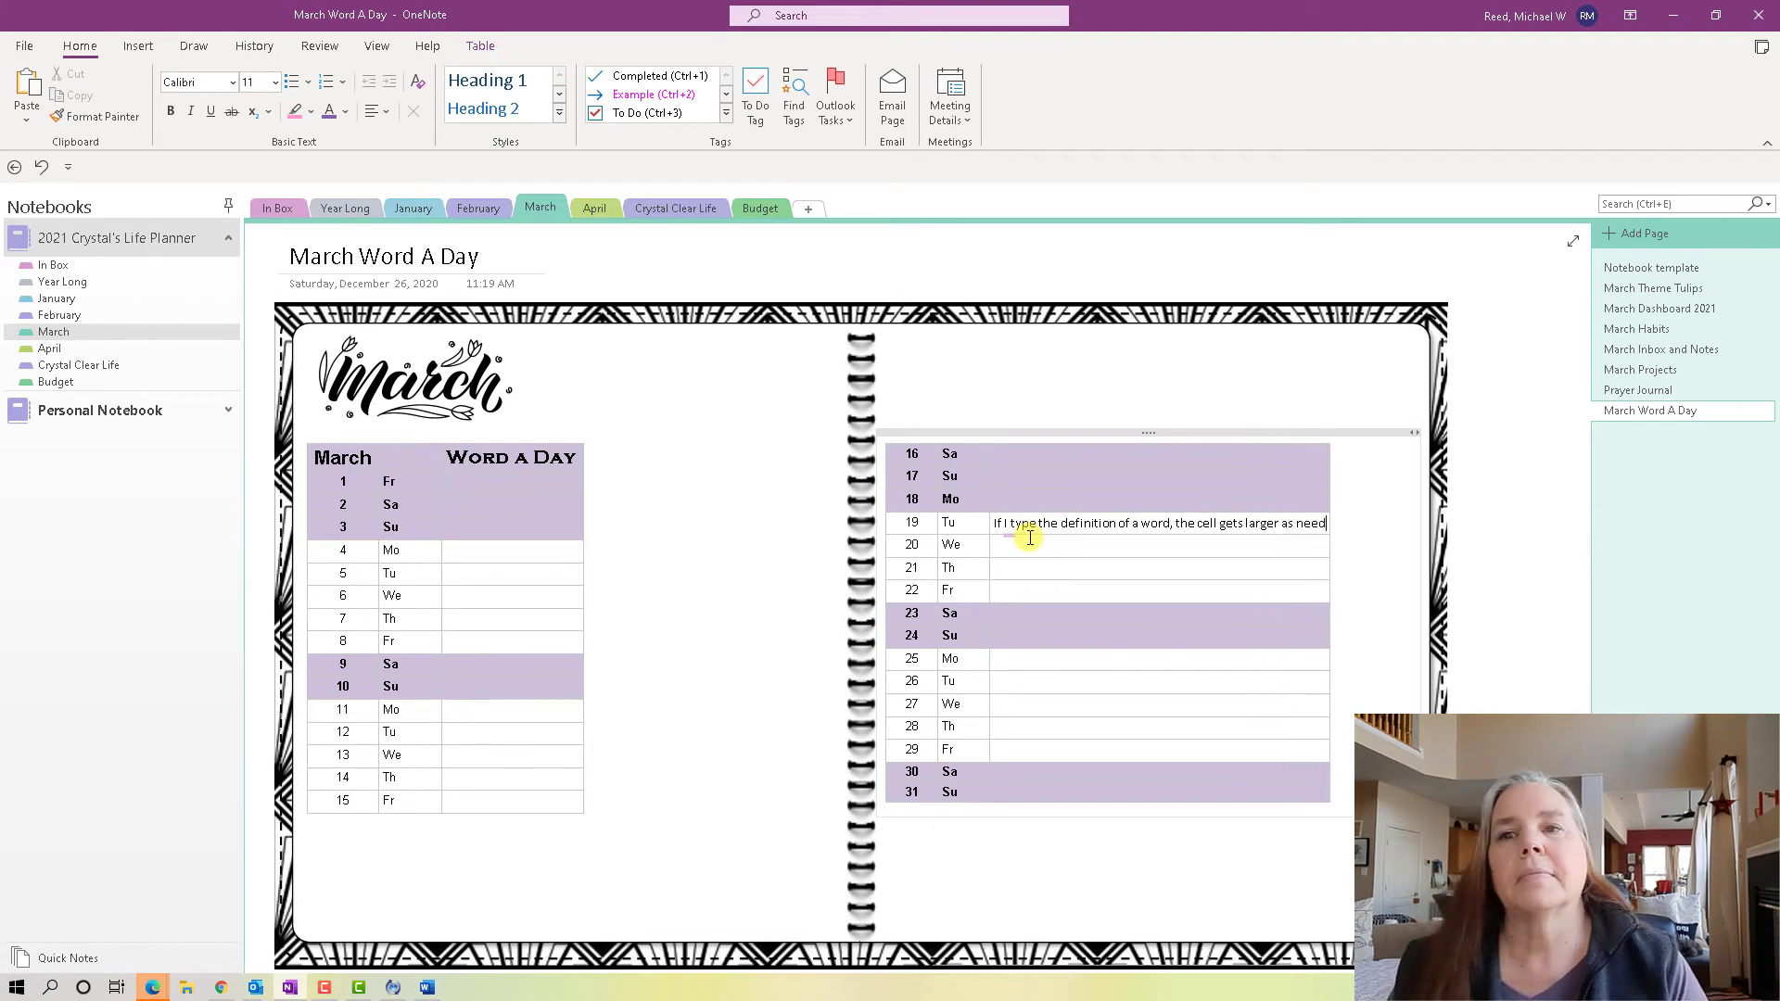
type("ed.")
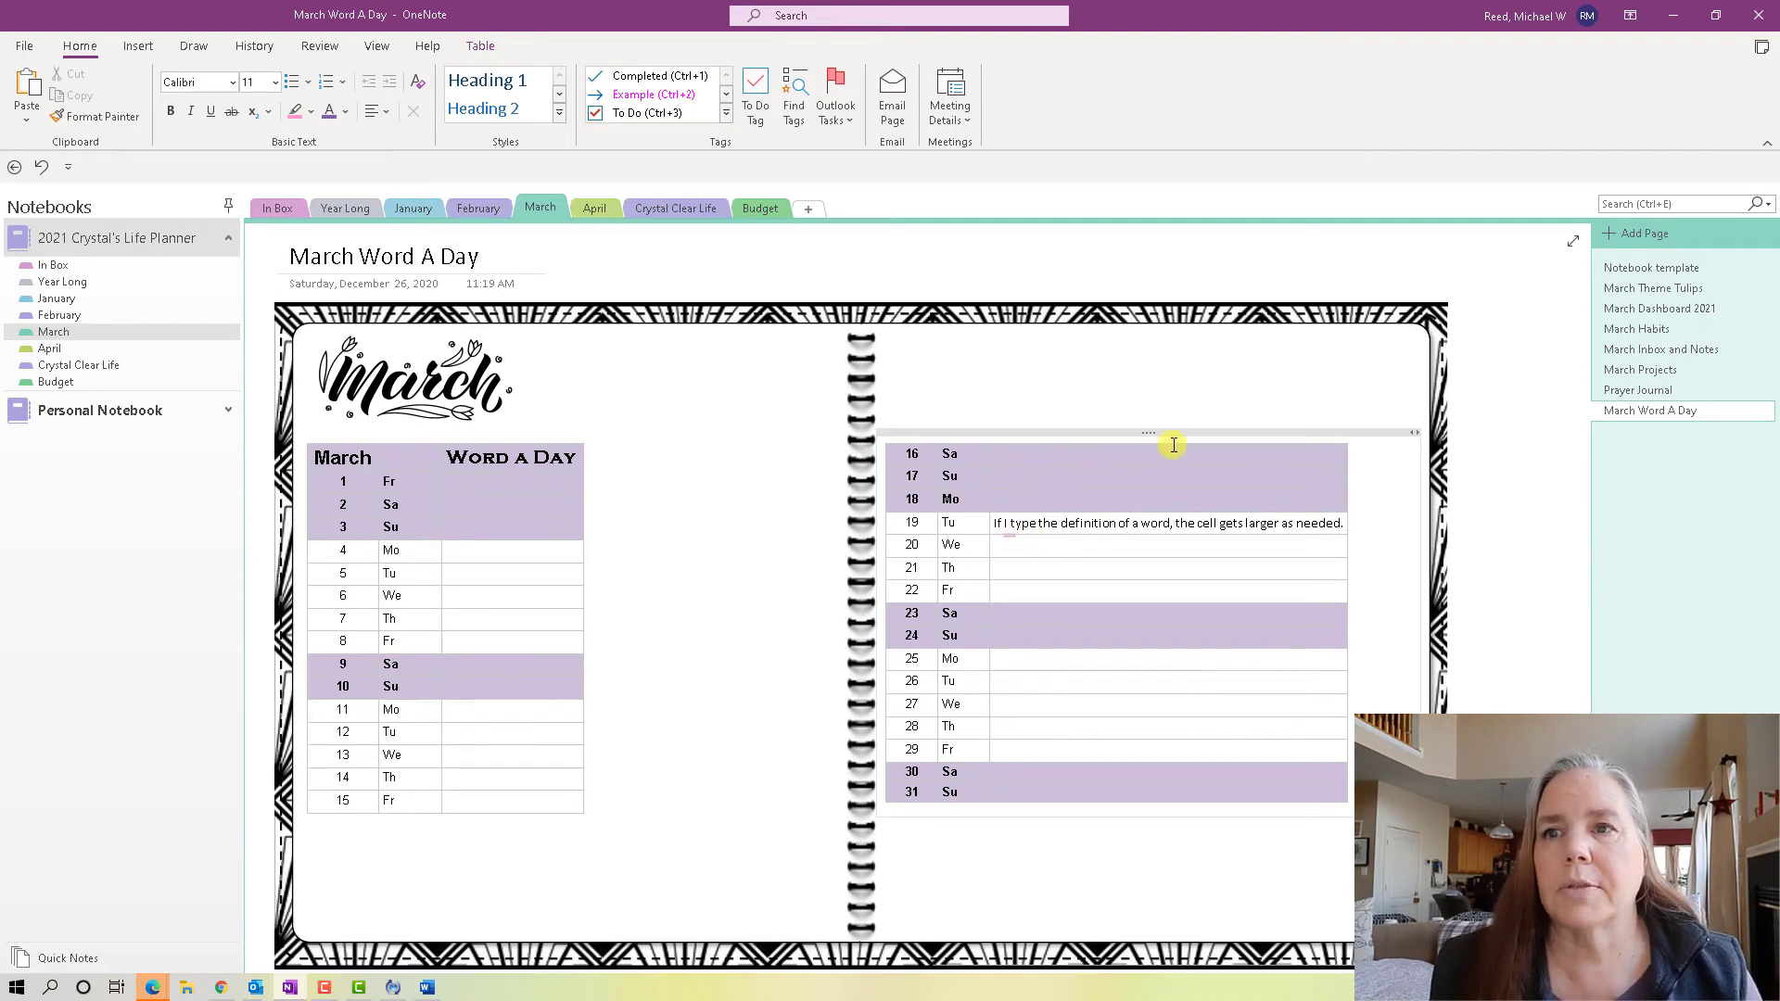
Delete the sample sentence from the day 19 cell.
left_click_drag(995, 522, 1334, 526)
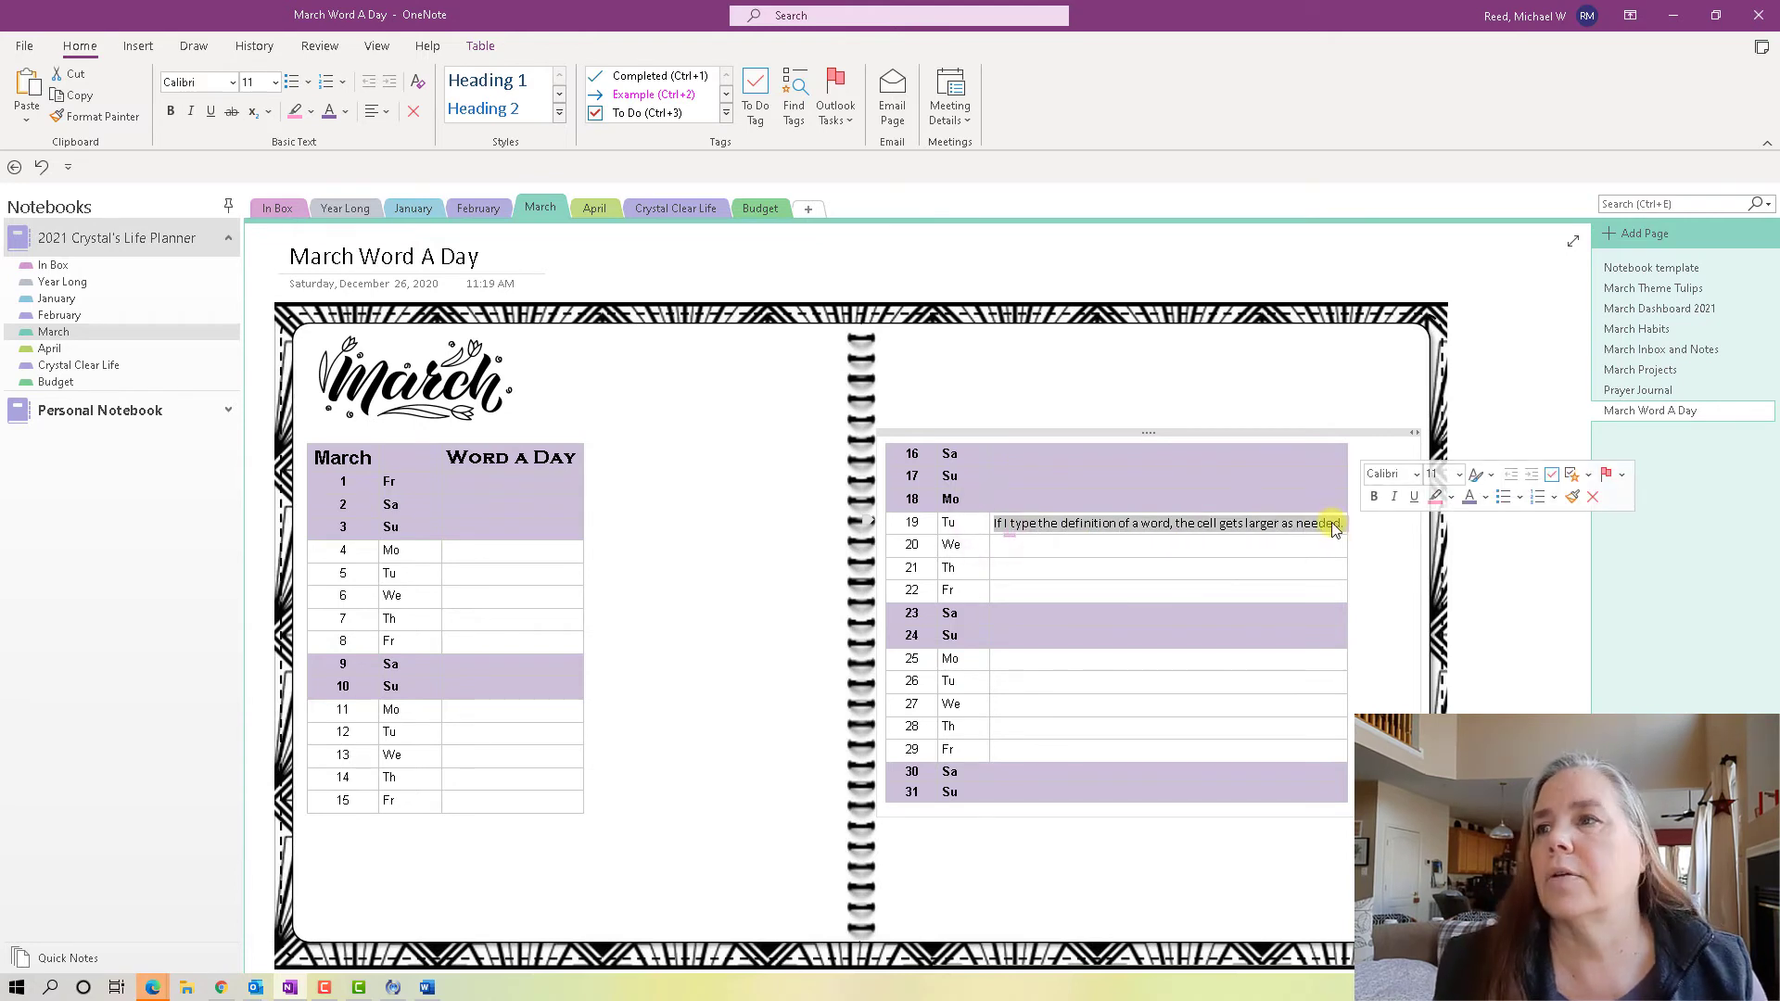
key("Delete")
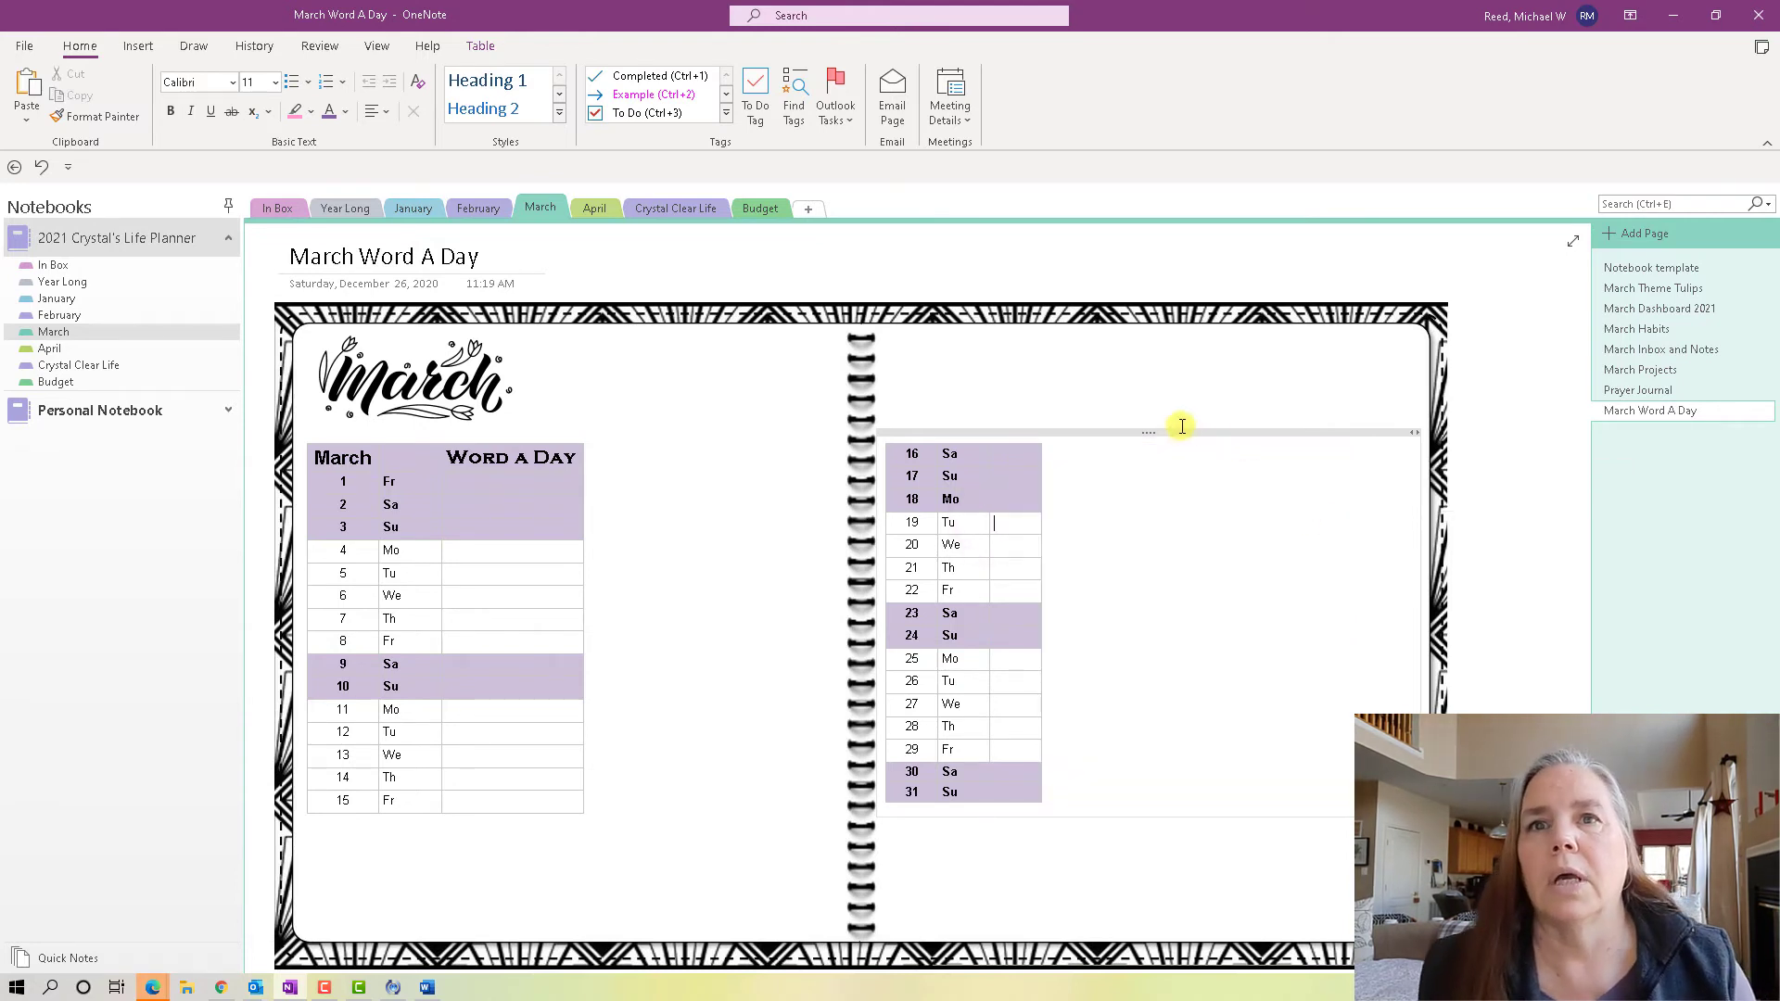
left_click(759, 392)
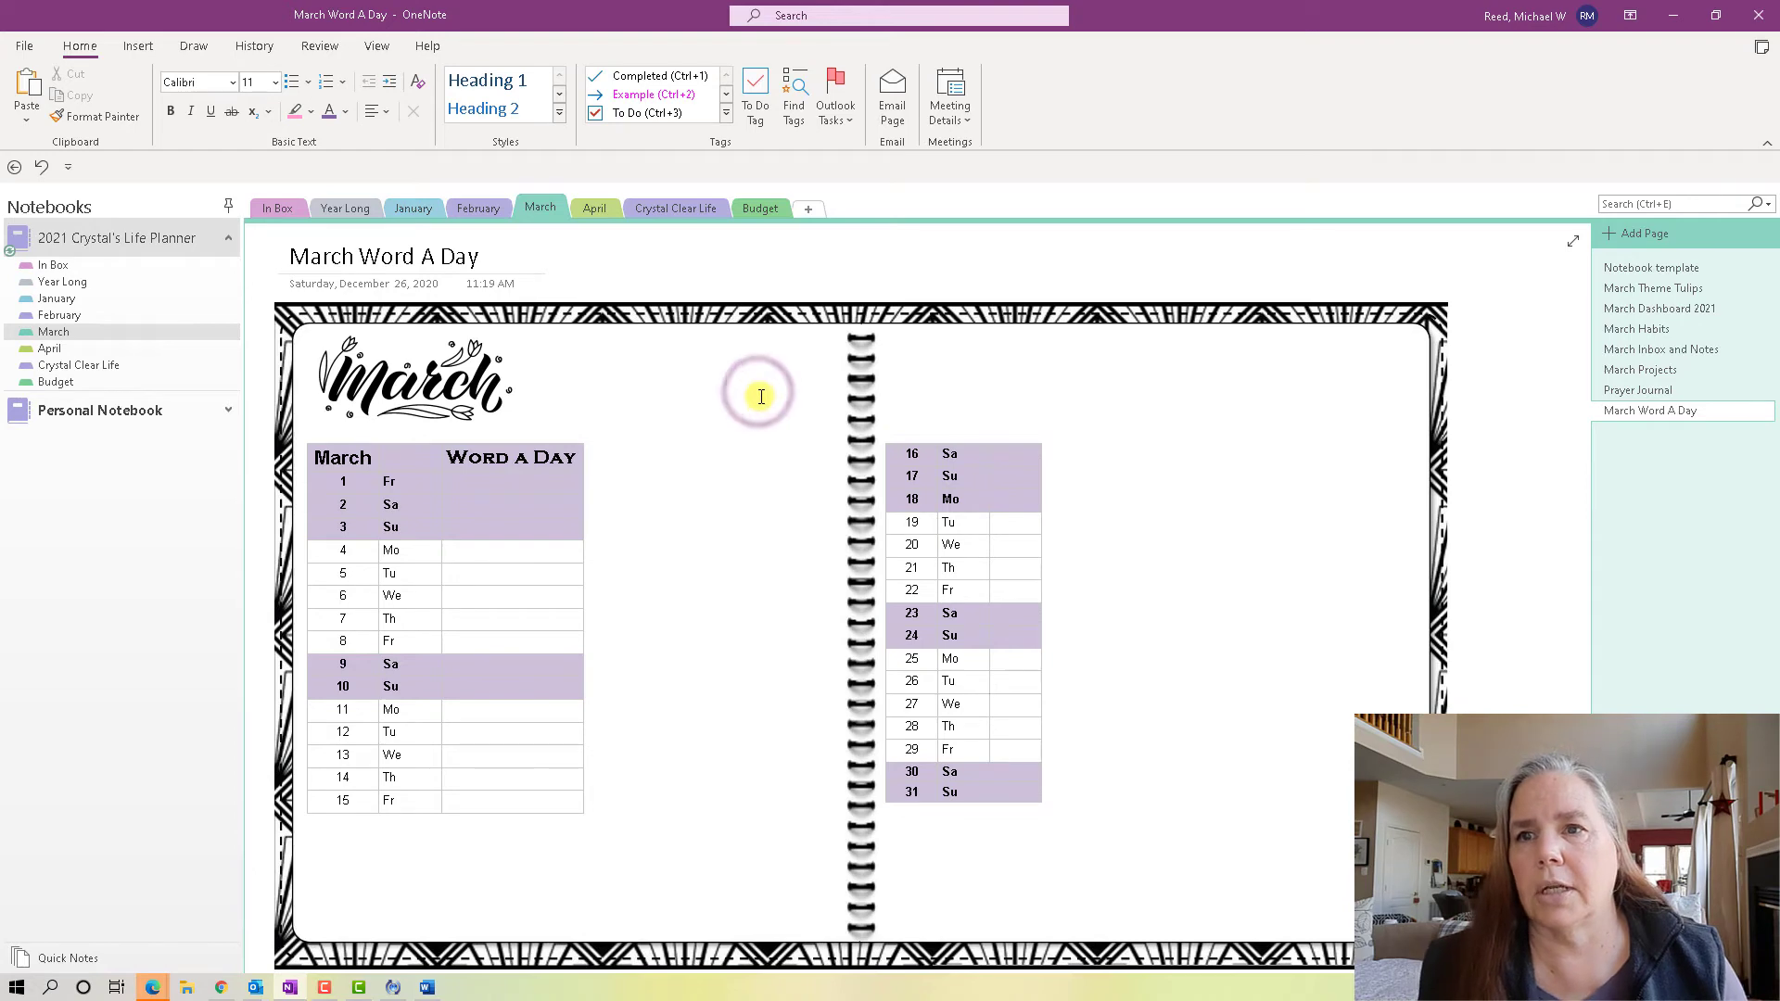
Copy the single purple tulip picture from the March Theme Tulips page.
left_click(1716, 290)
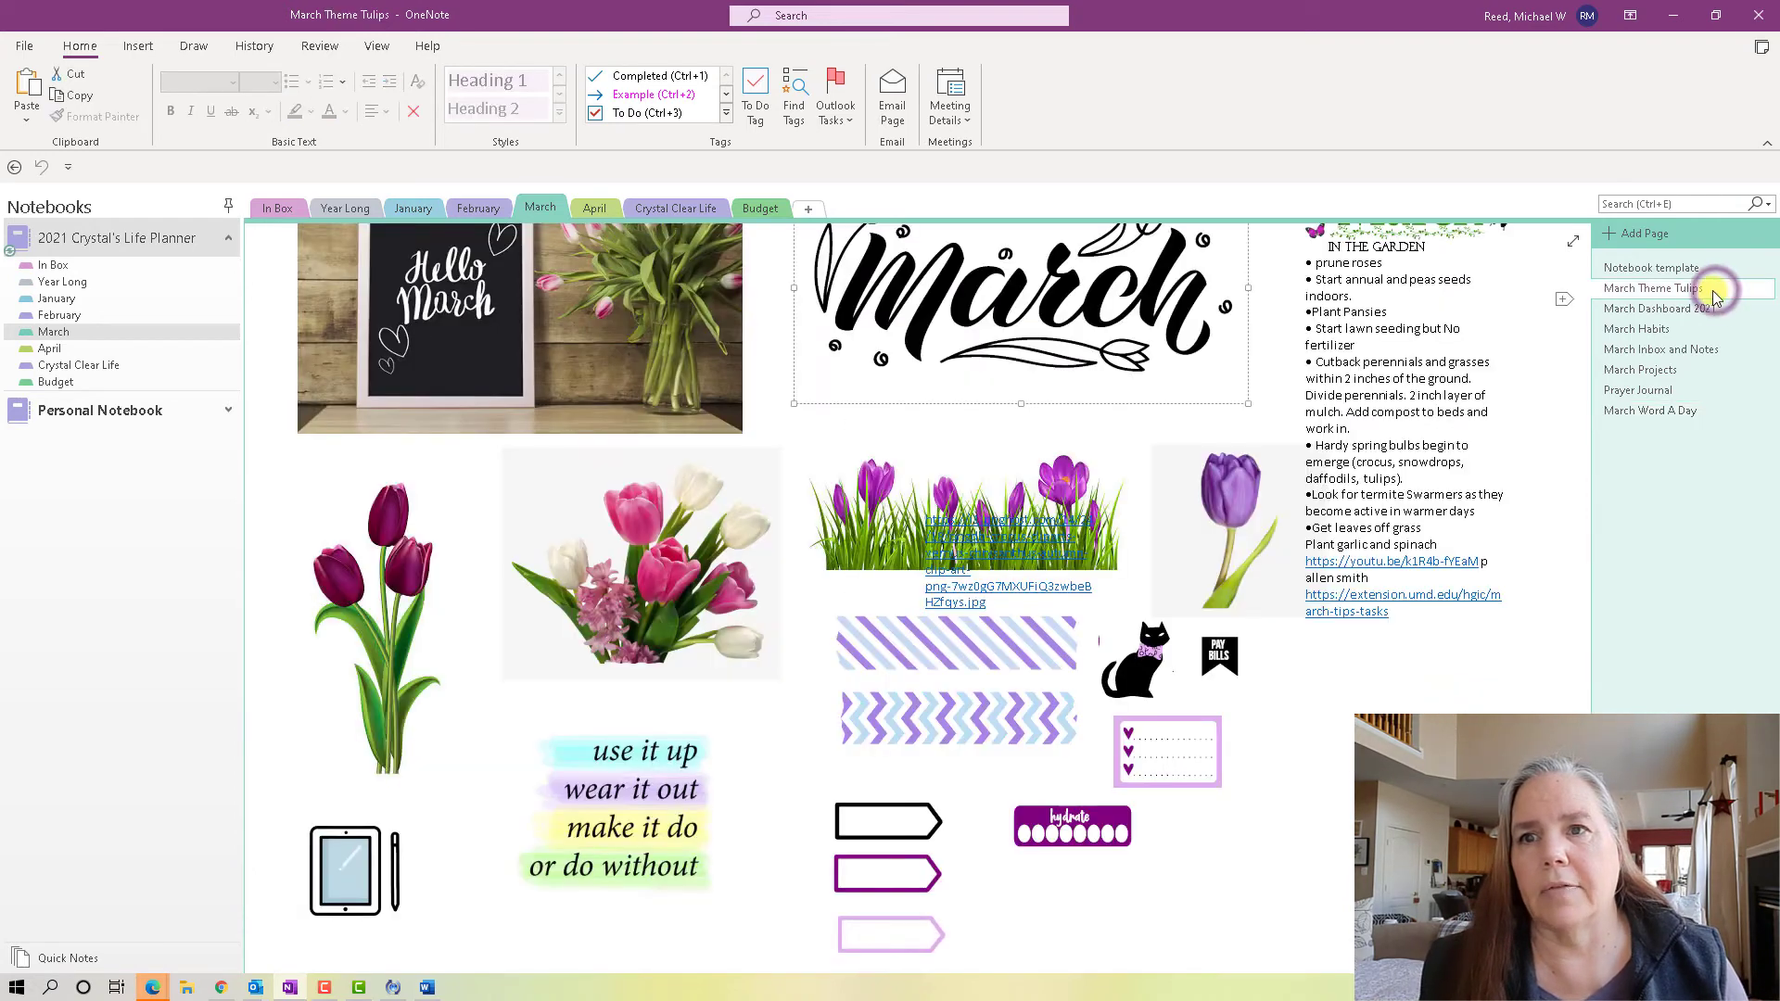
left_click(1214, 542)
right_click(1216, 543)
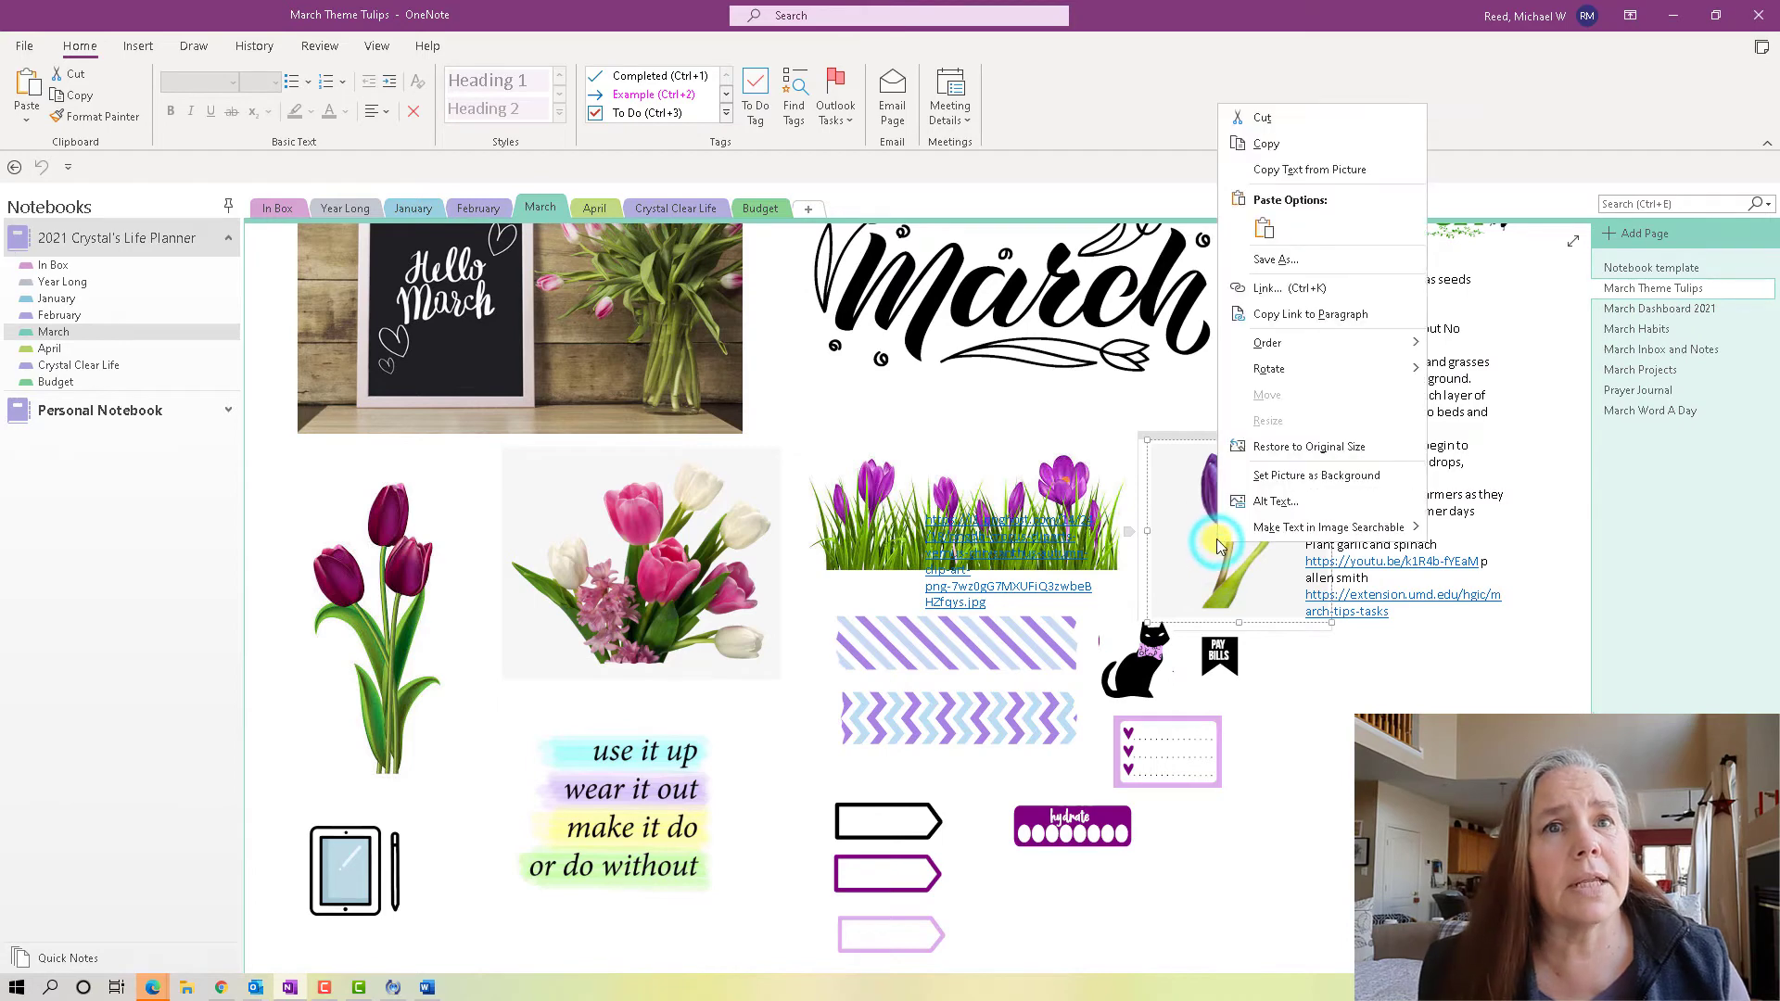
left_click(1267, 144)
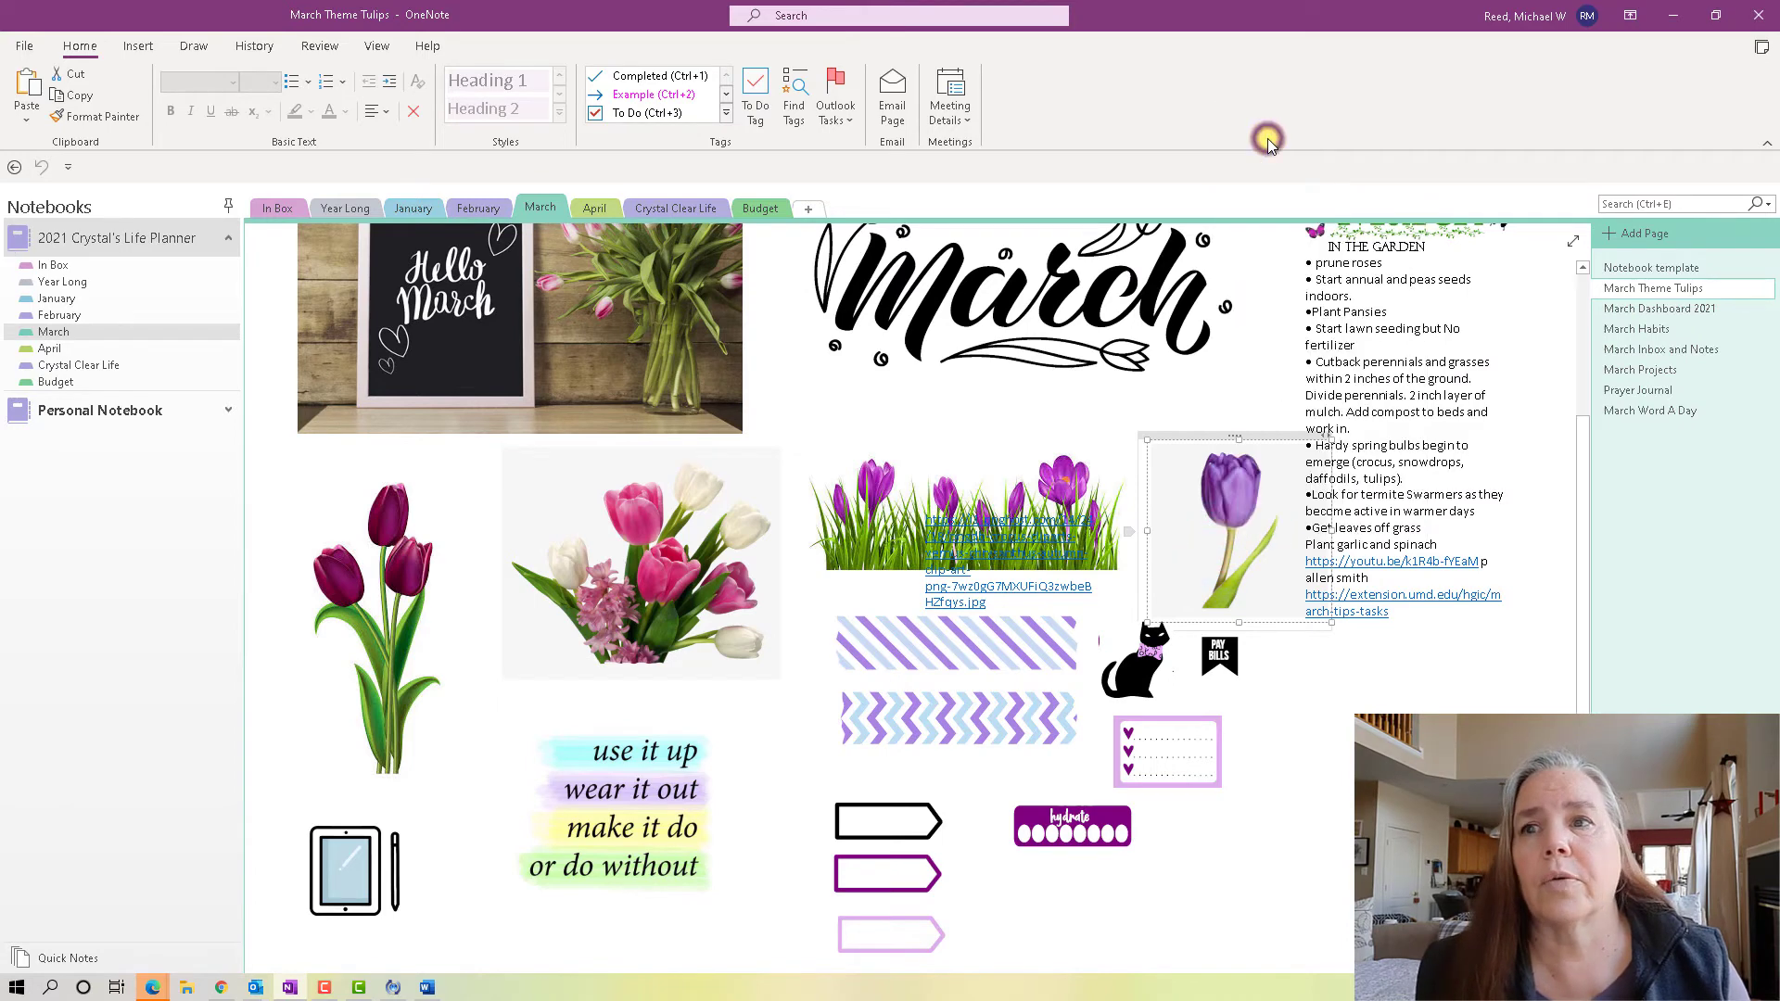
Paste the tulip picture on the March Word A Day page and move it to the left notebook page's lower corner beside the spiral binding.
left_click(1664, 412)
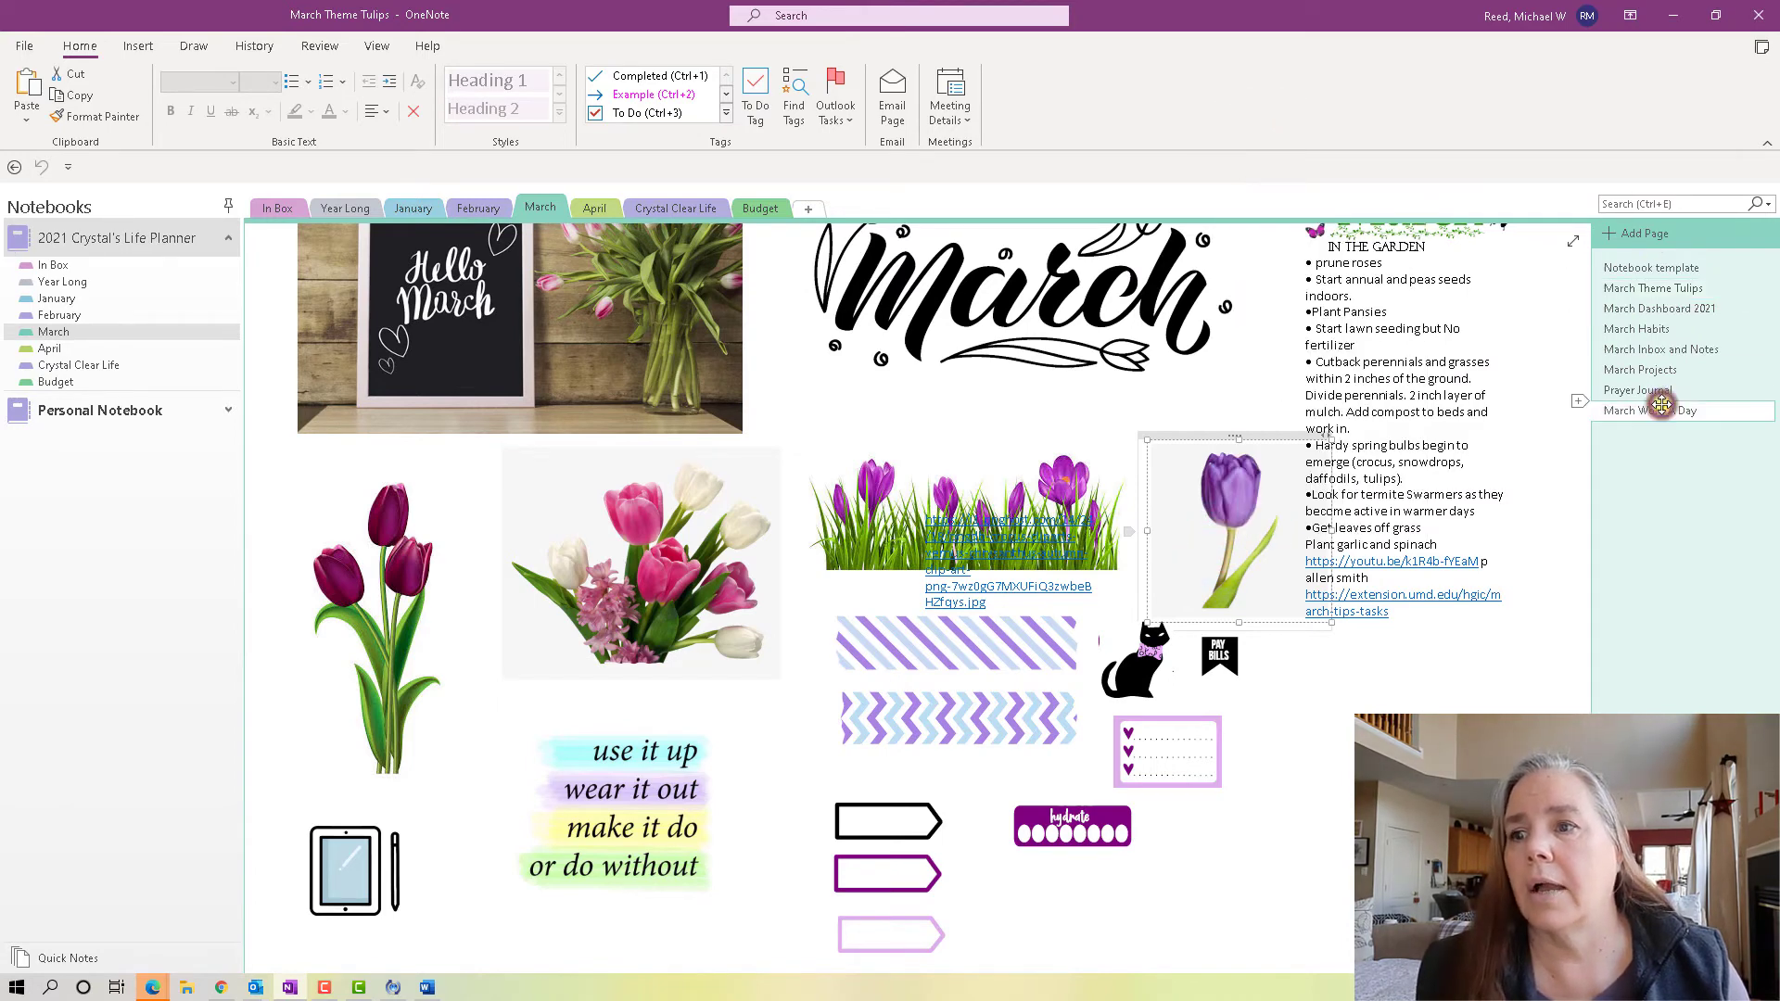
left_click(758, 385)
right_click(611, 399)
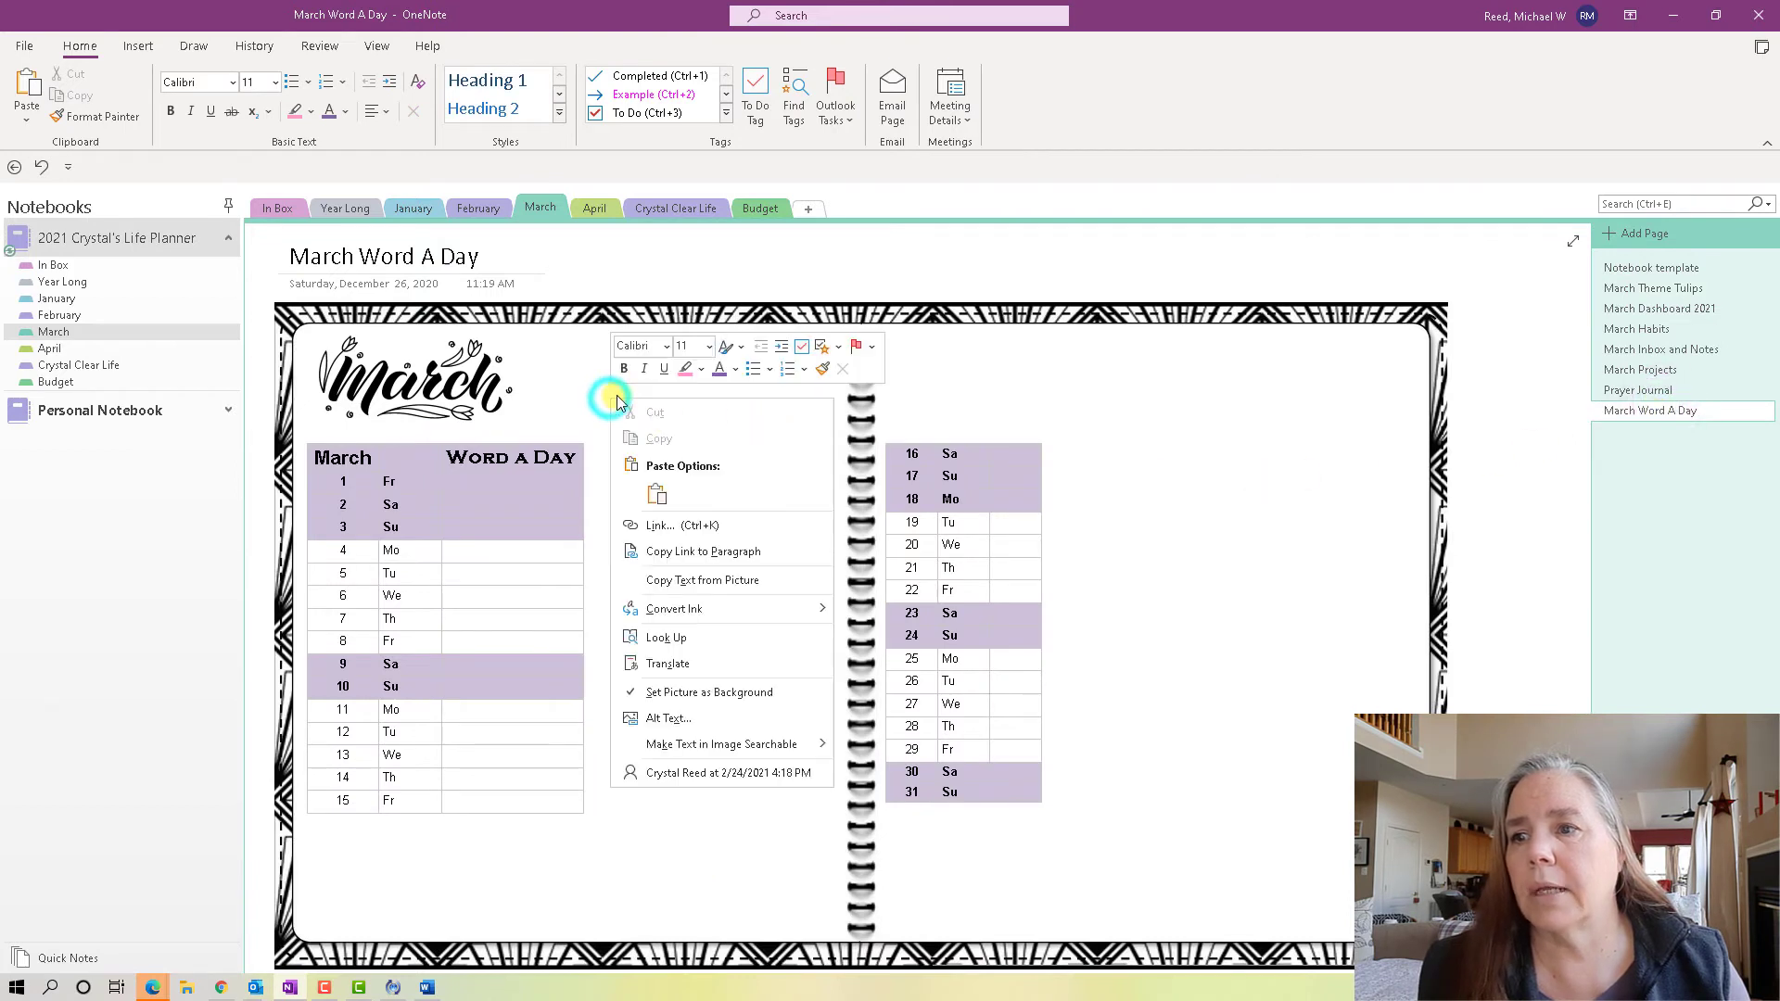
left_click(686, 904)
right_click(673, 917)
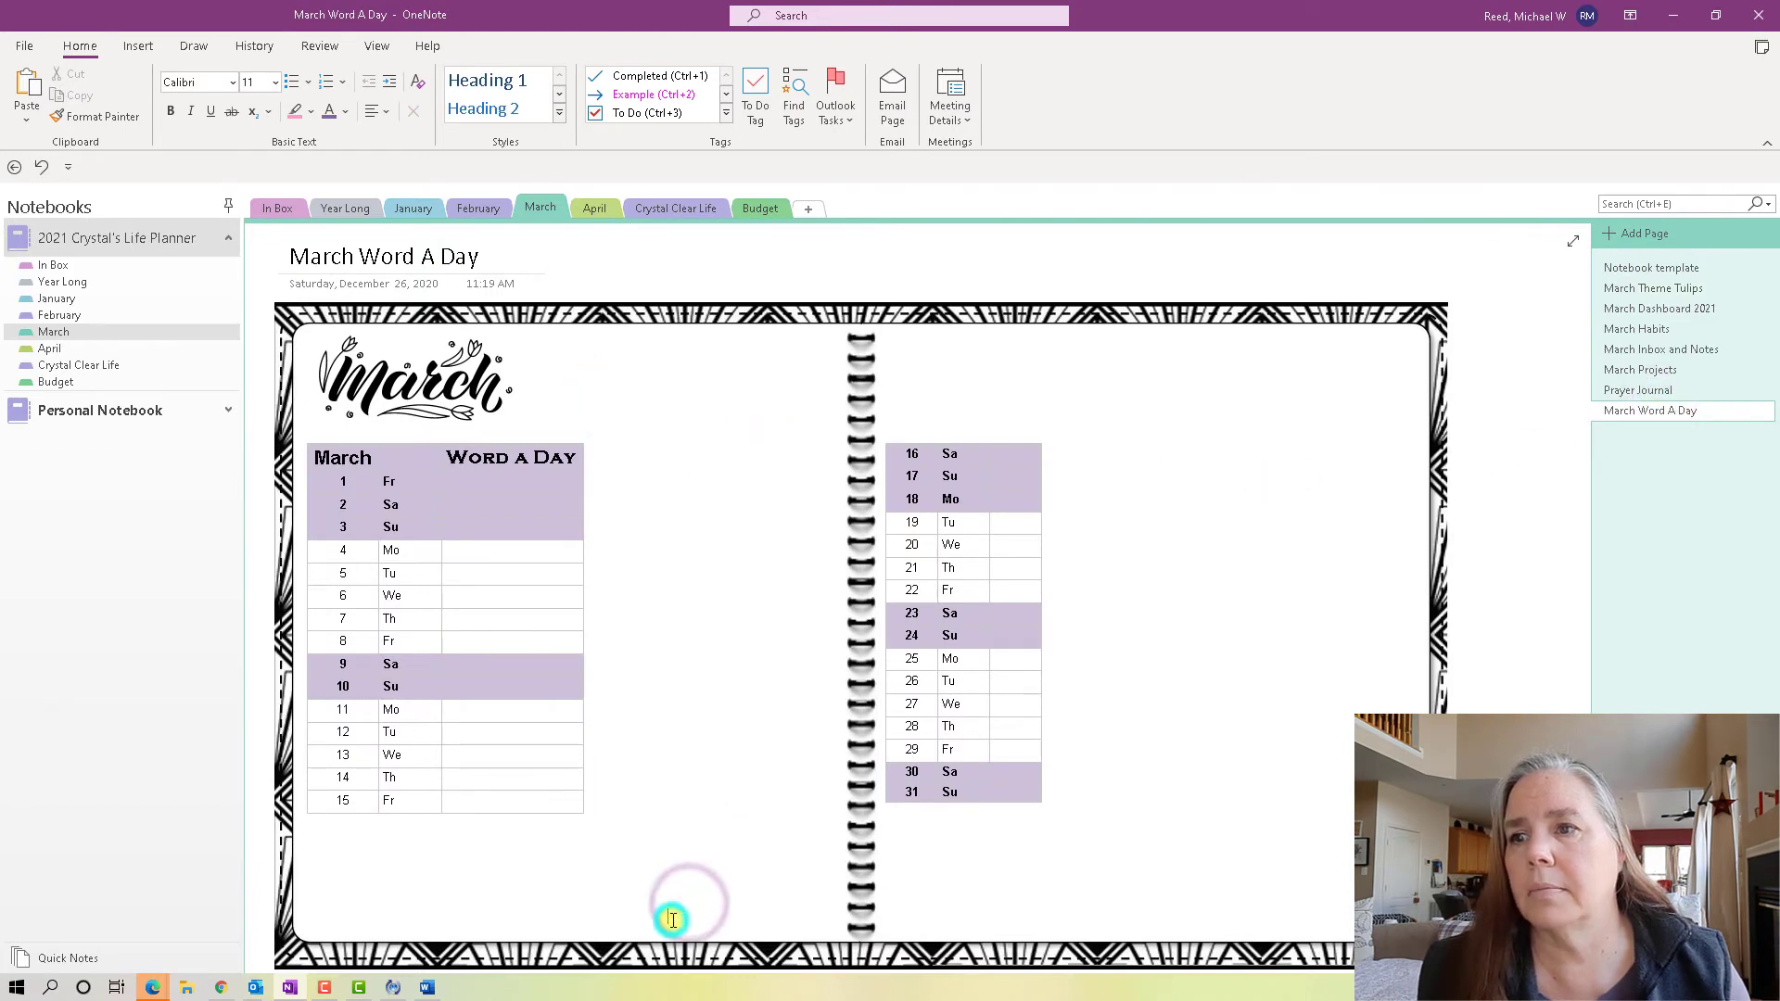
left_click(714, 623)
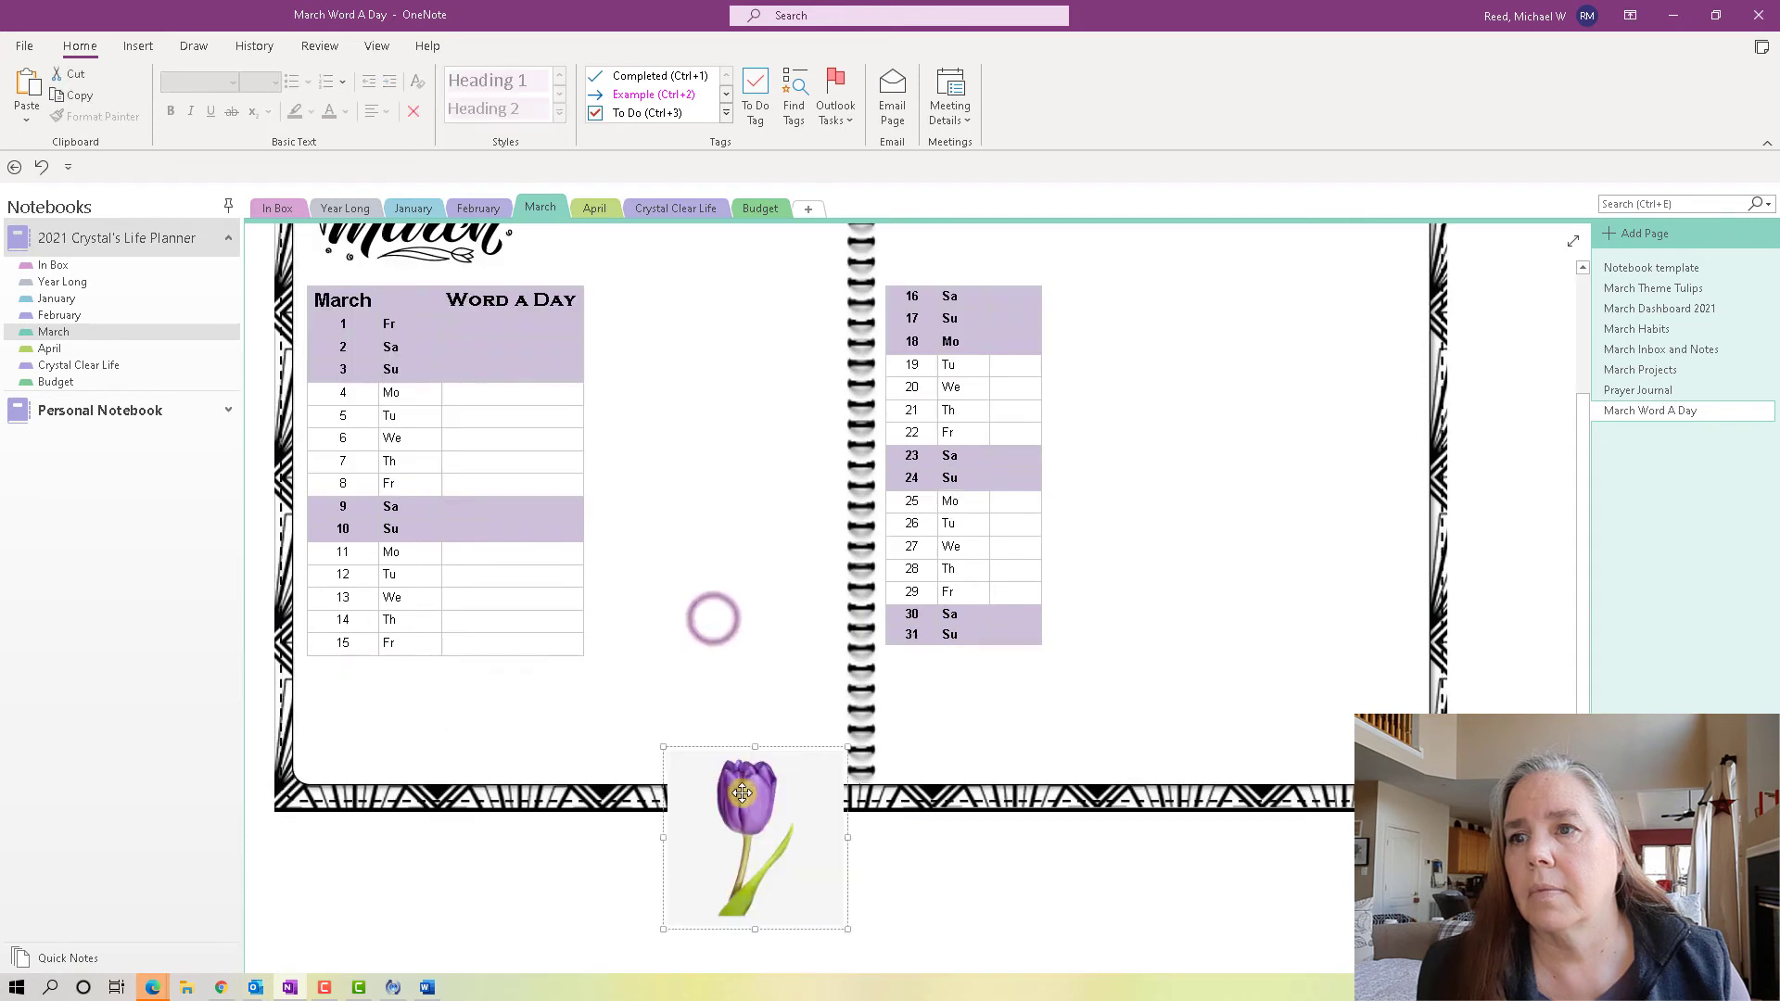
left_click_drag(747, 825, 747, 675)
left_click(806, 744)
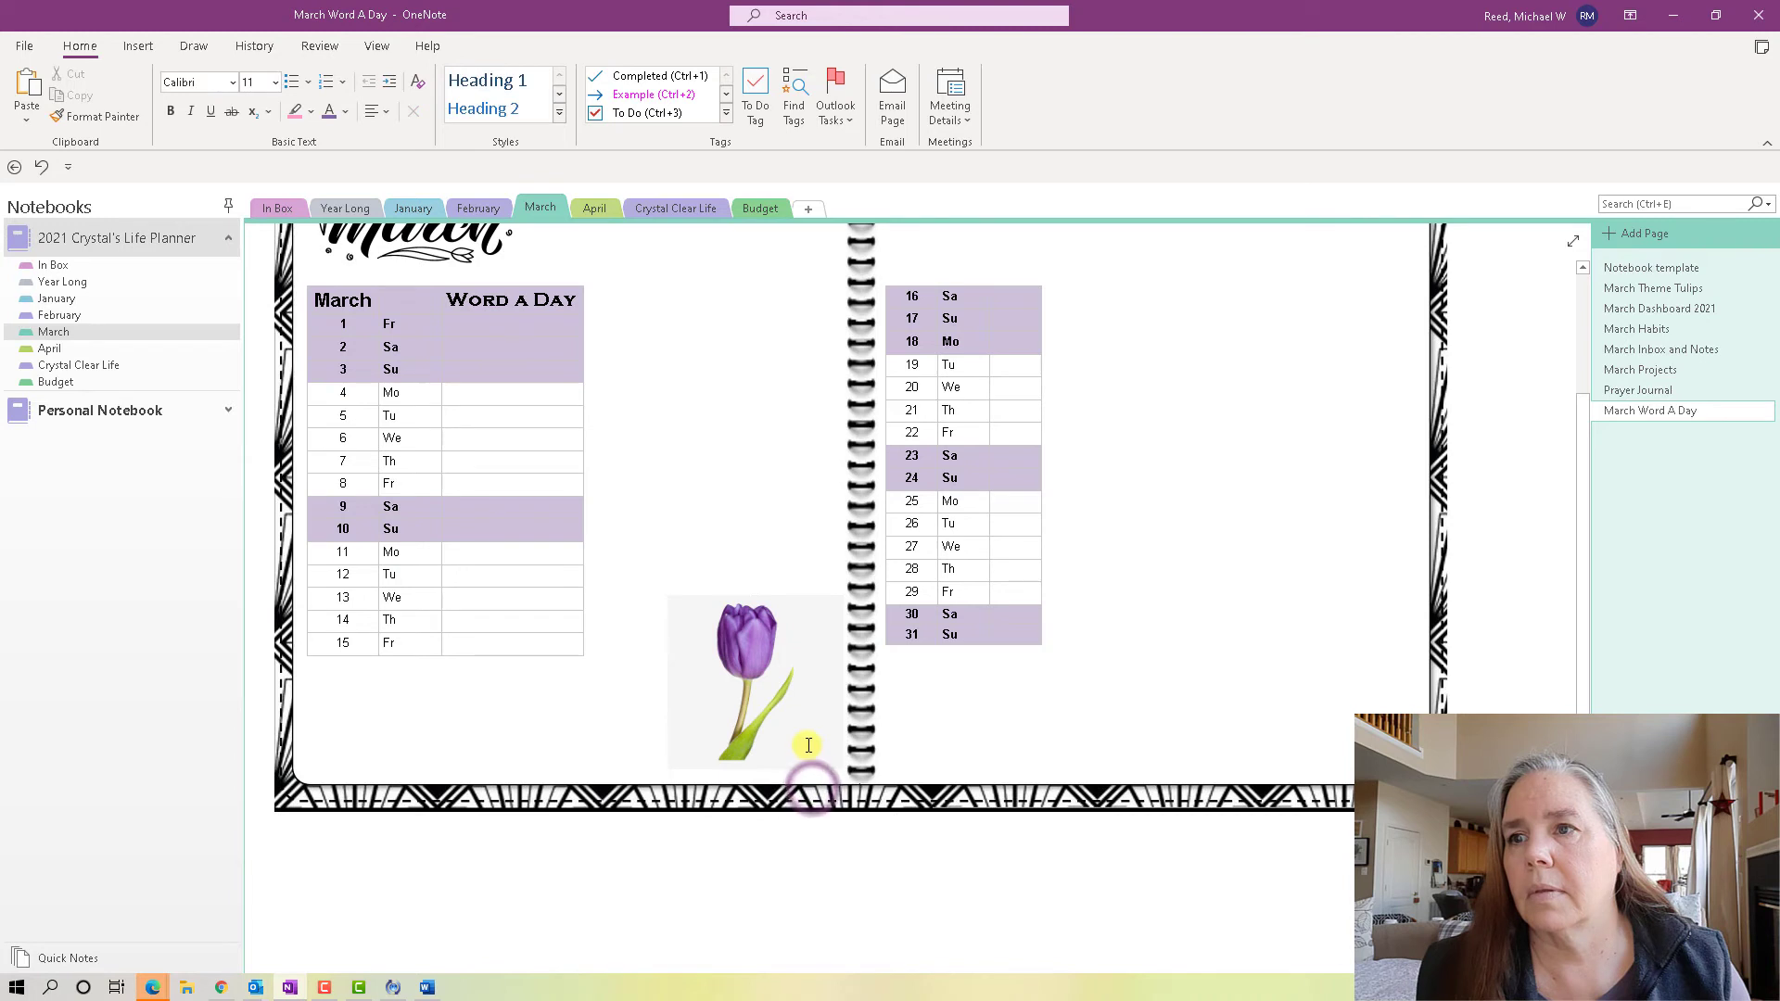
Shrink the tulip picture so it fits between the spiral binding and the left notebook page's lower border.
left_click(724, 638)
left_click_drag(652, 607, 686, 641)
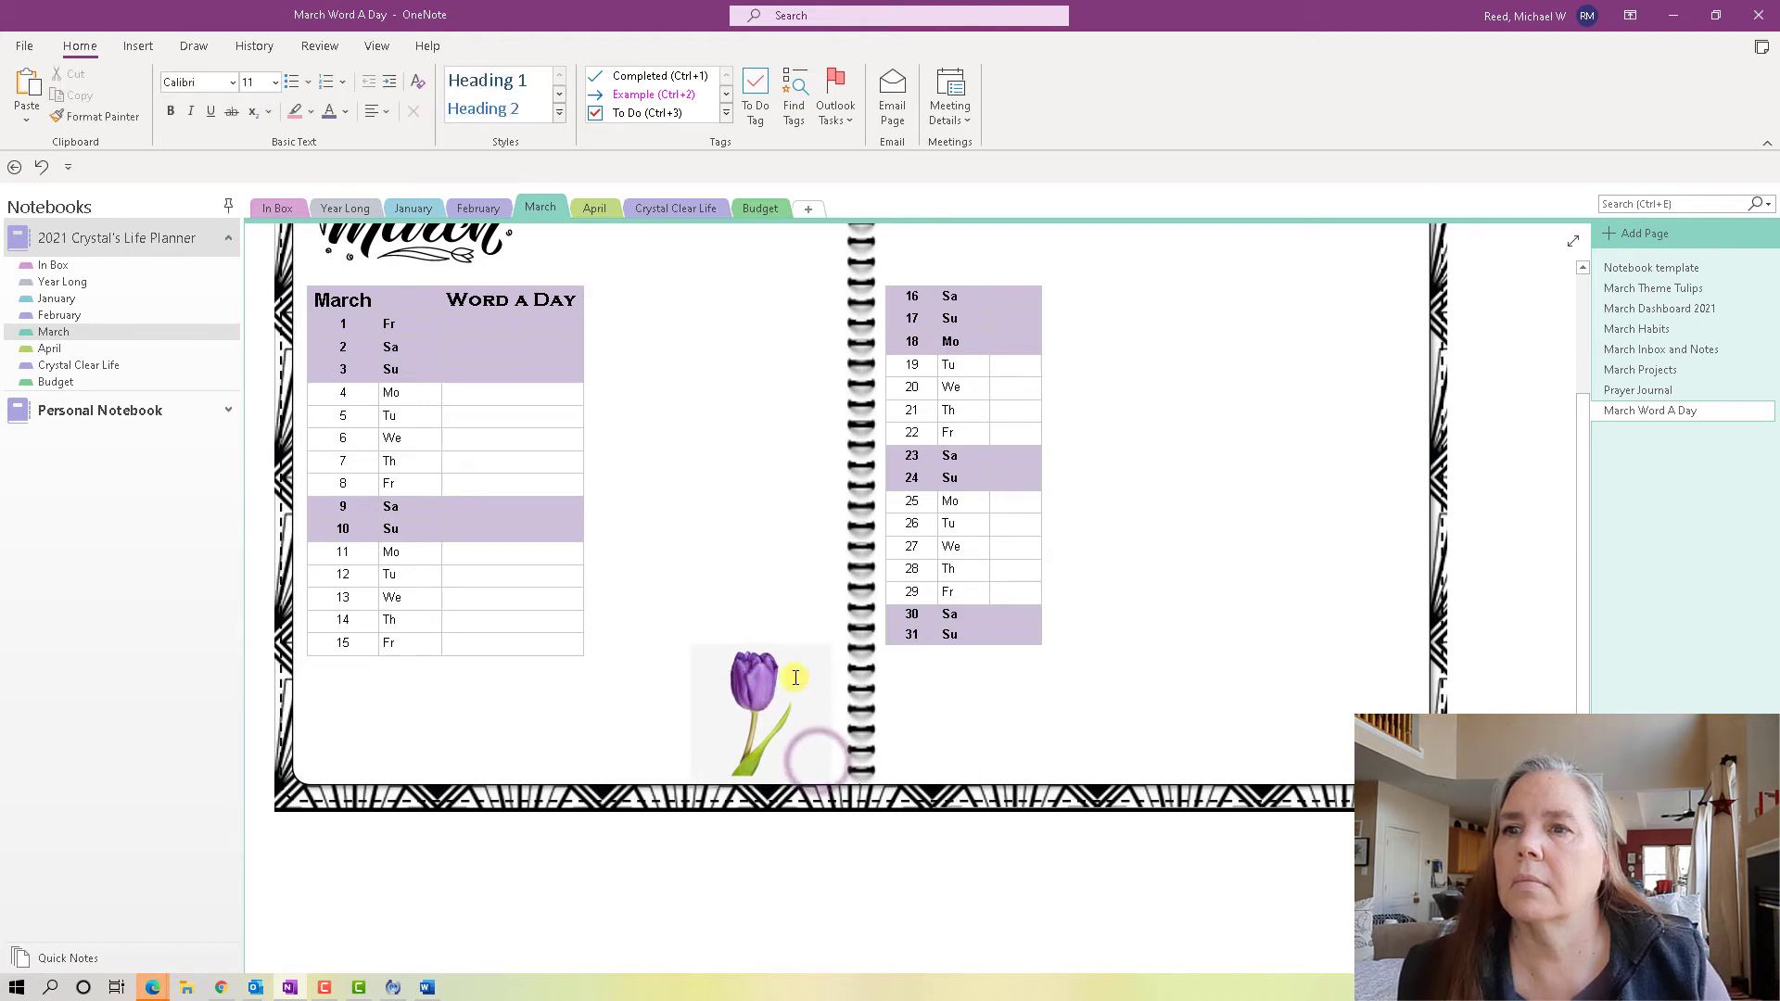
left_click(821, 706)
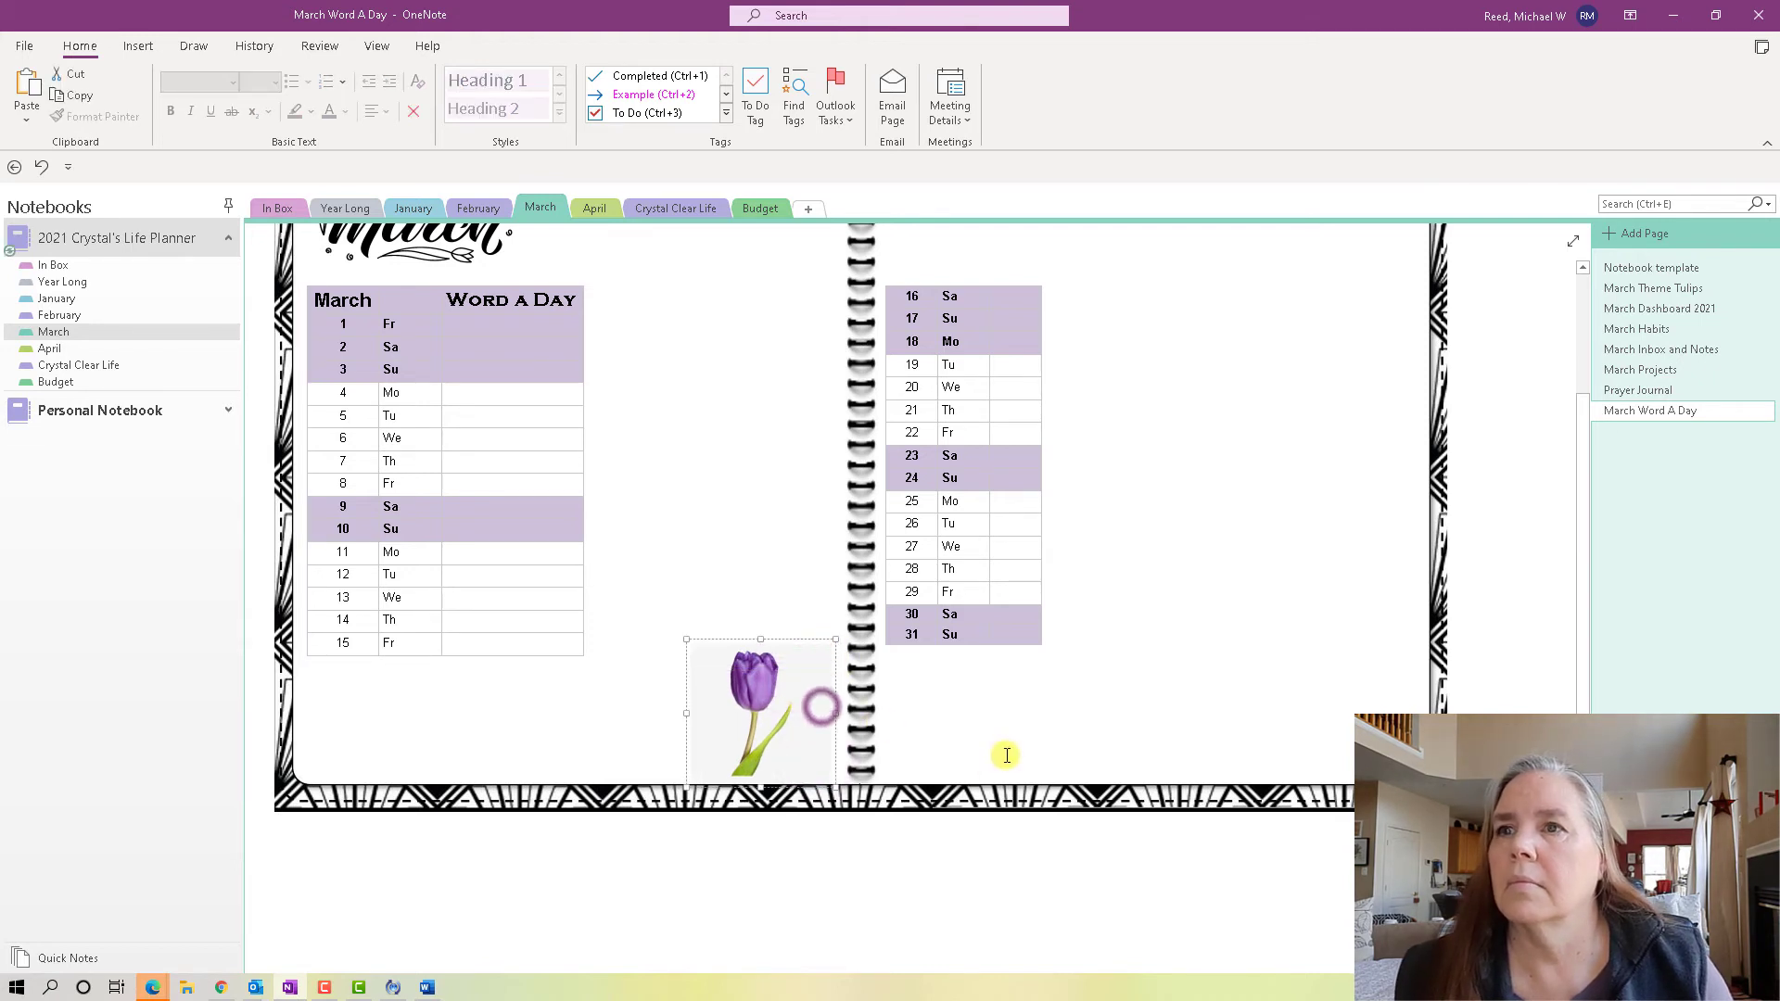
scroll(1035, 732, "up", 1)
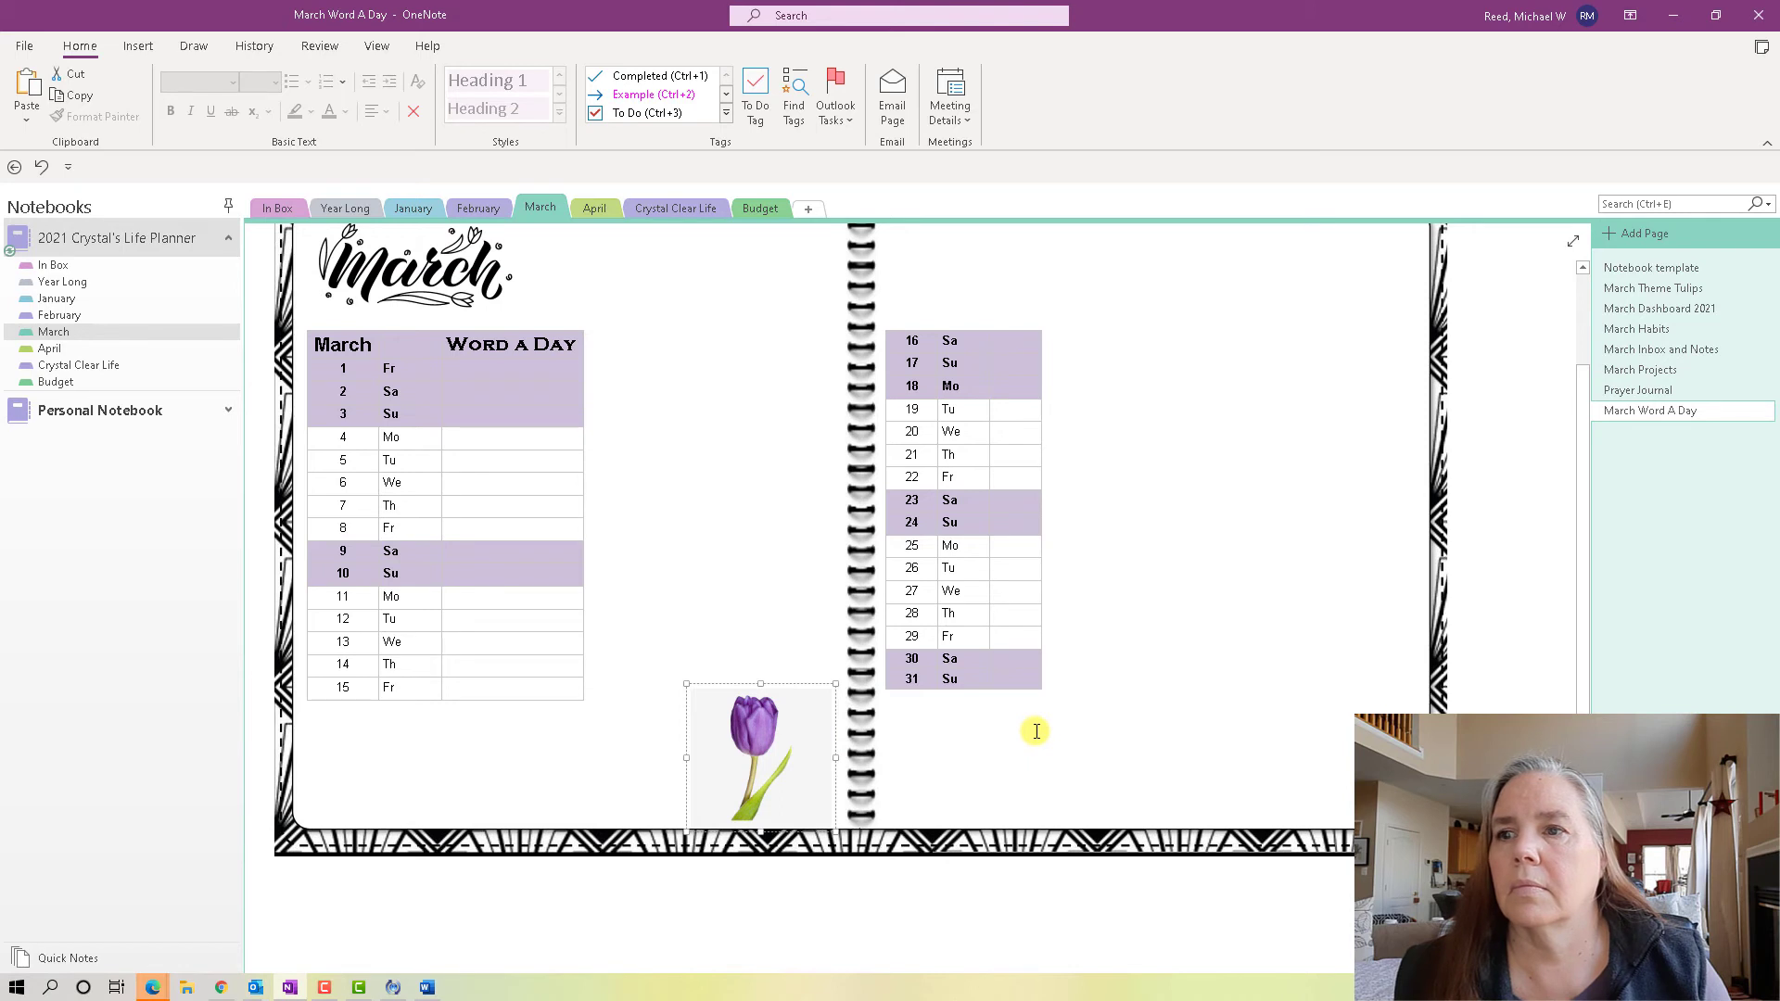
scroll(1103, 706, "up", 1)
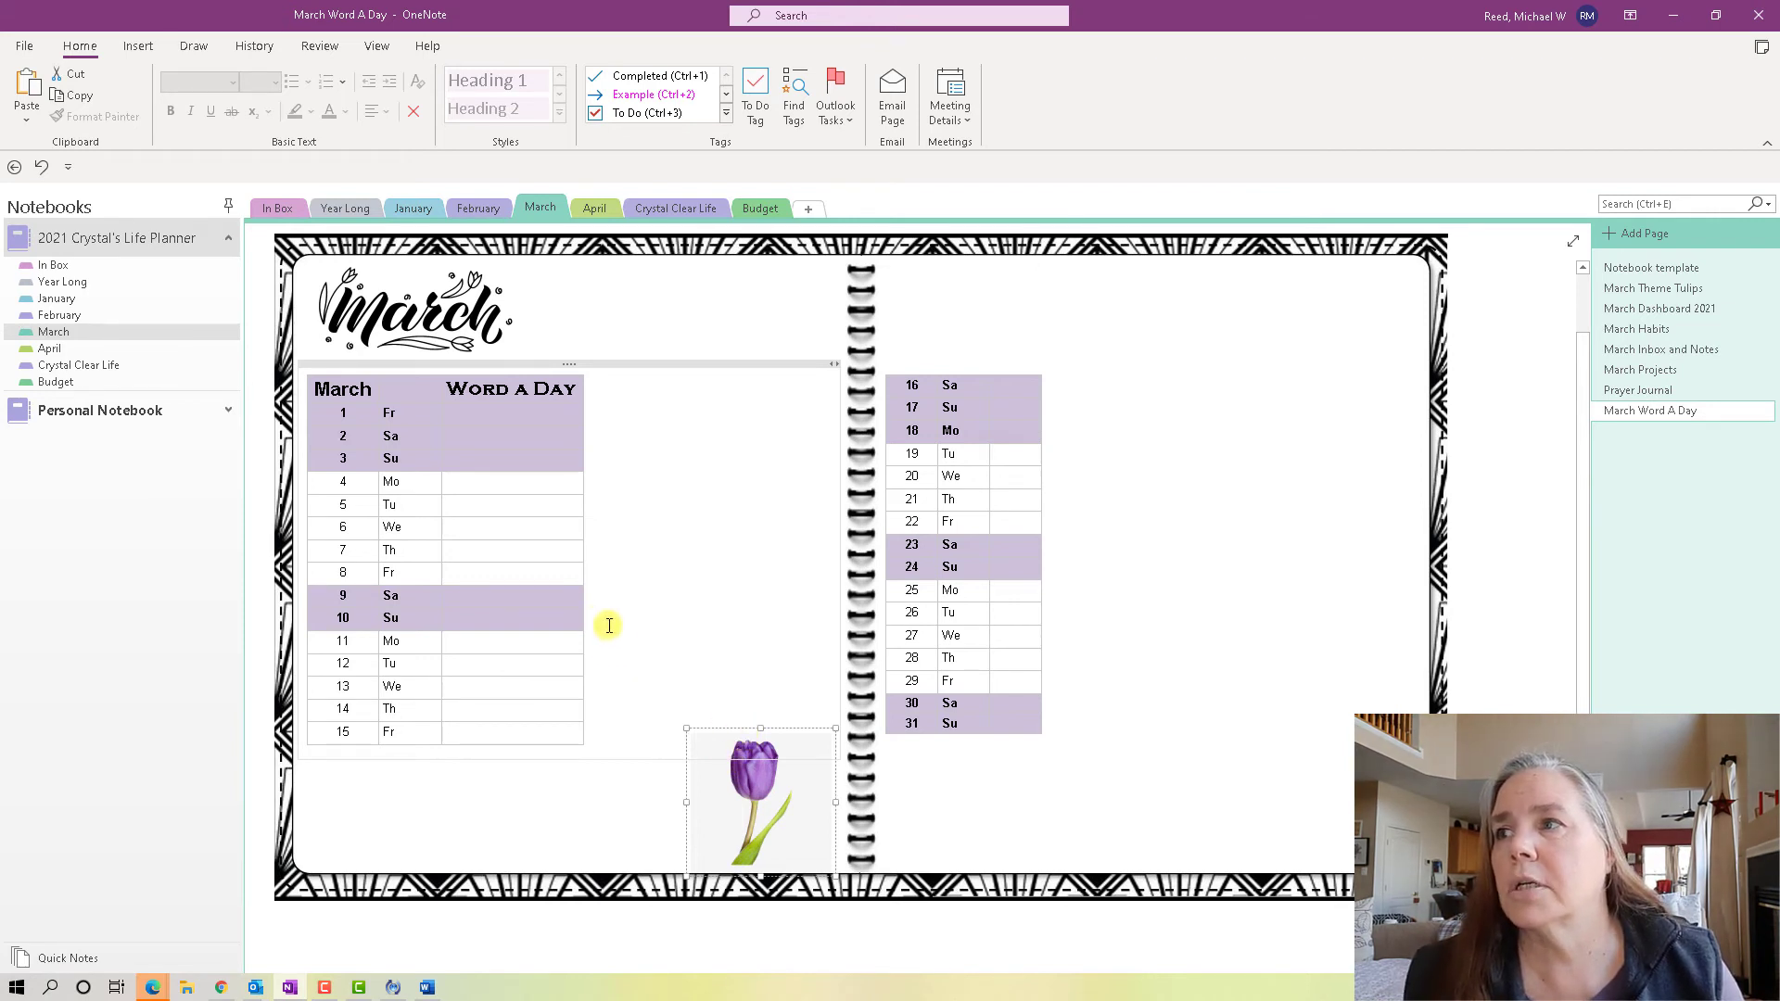
Look through the February section's Personal Meal Planning Page and copy the whole page.
left_click(68, 318)
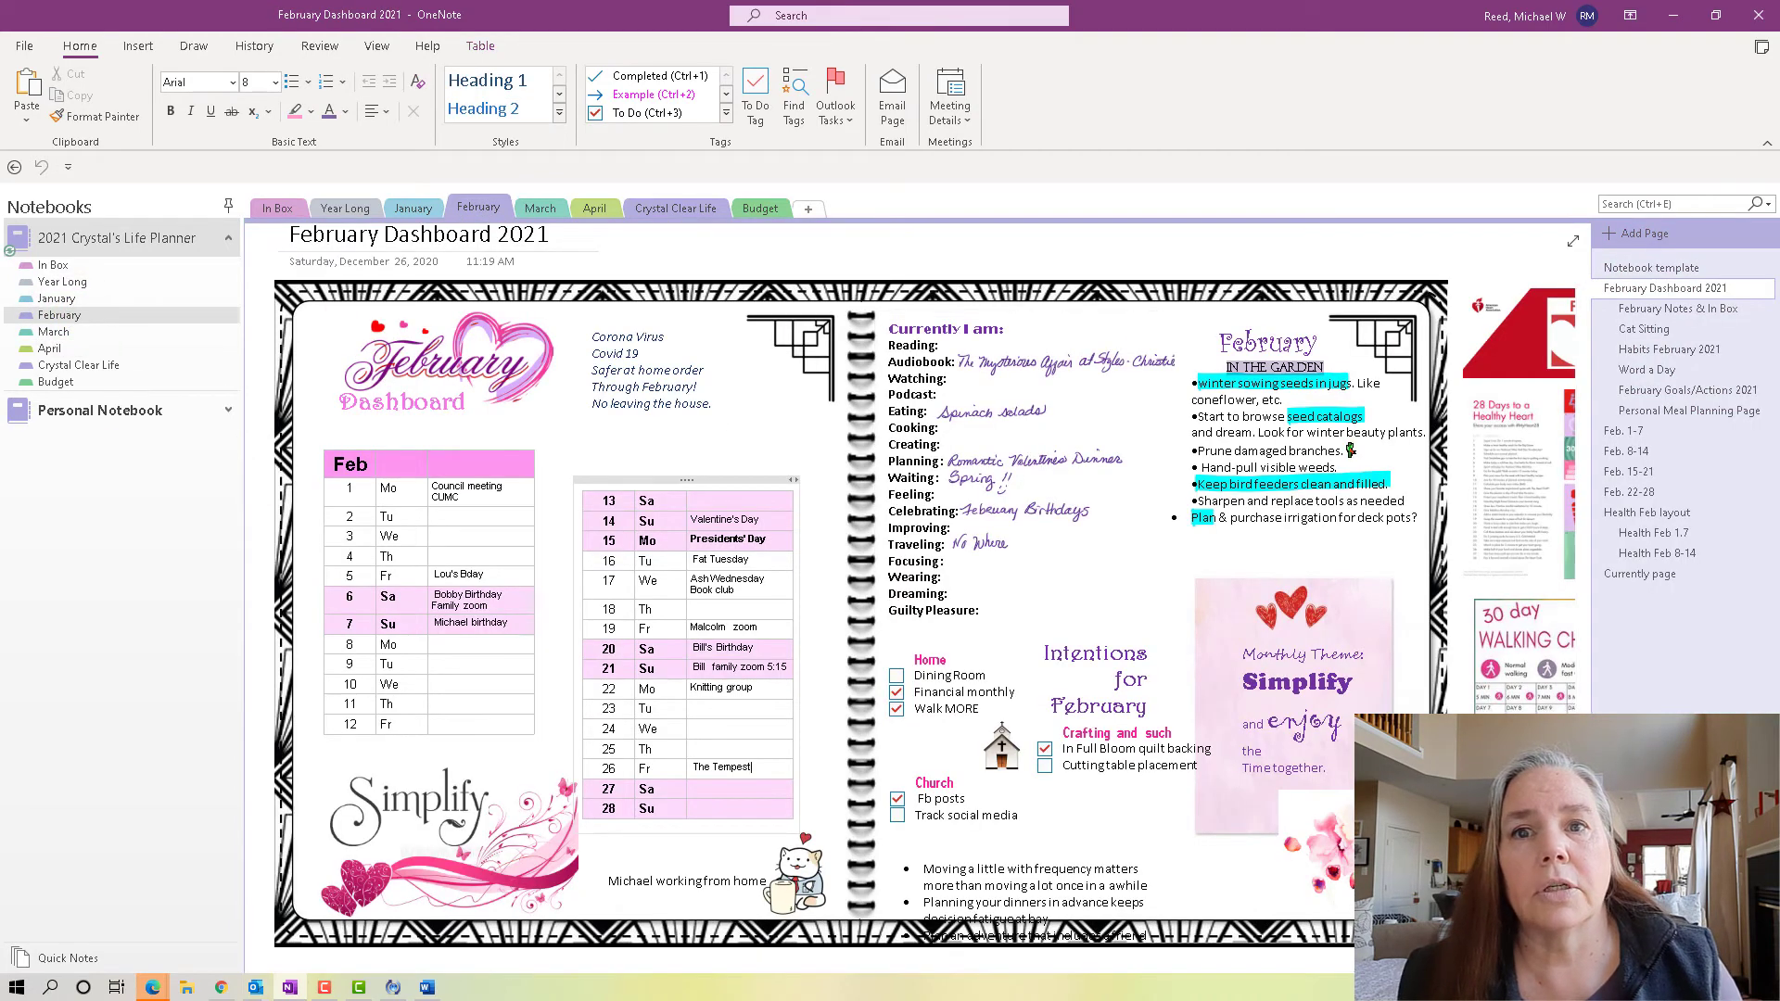
left_click(1659, 411)
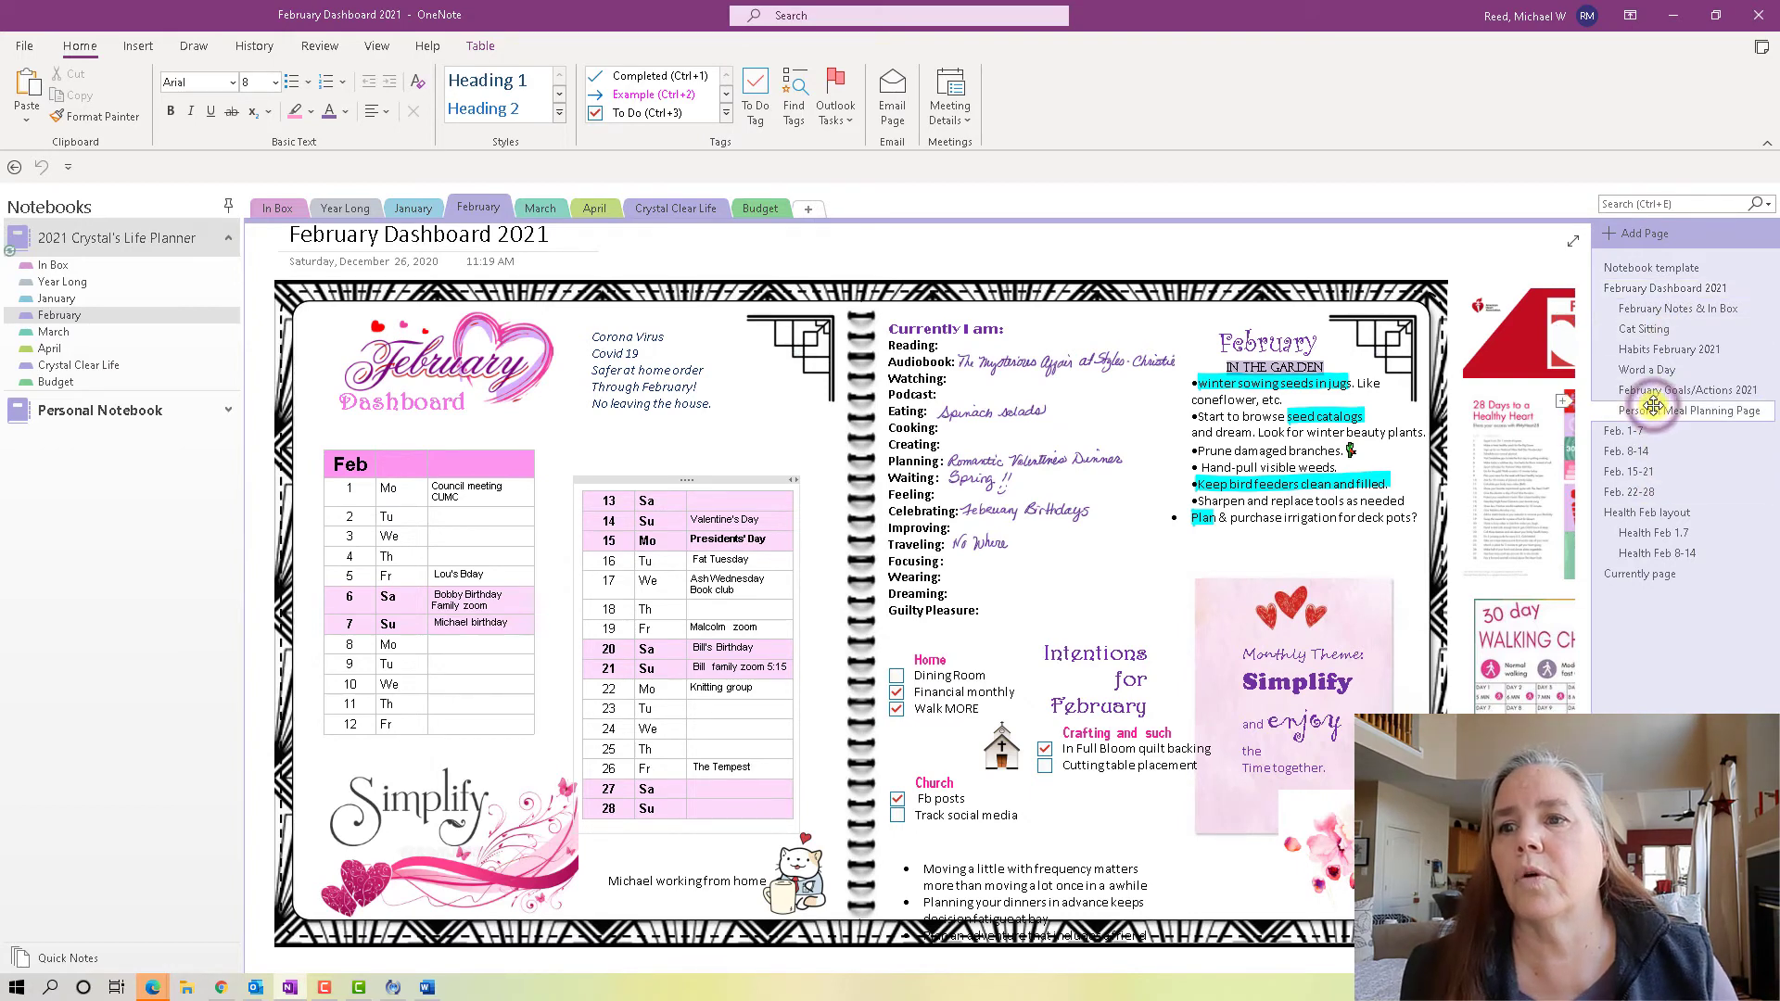
scroll(822, 494, "down", 7)
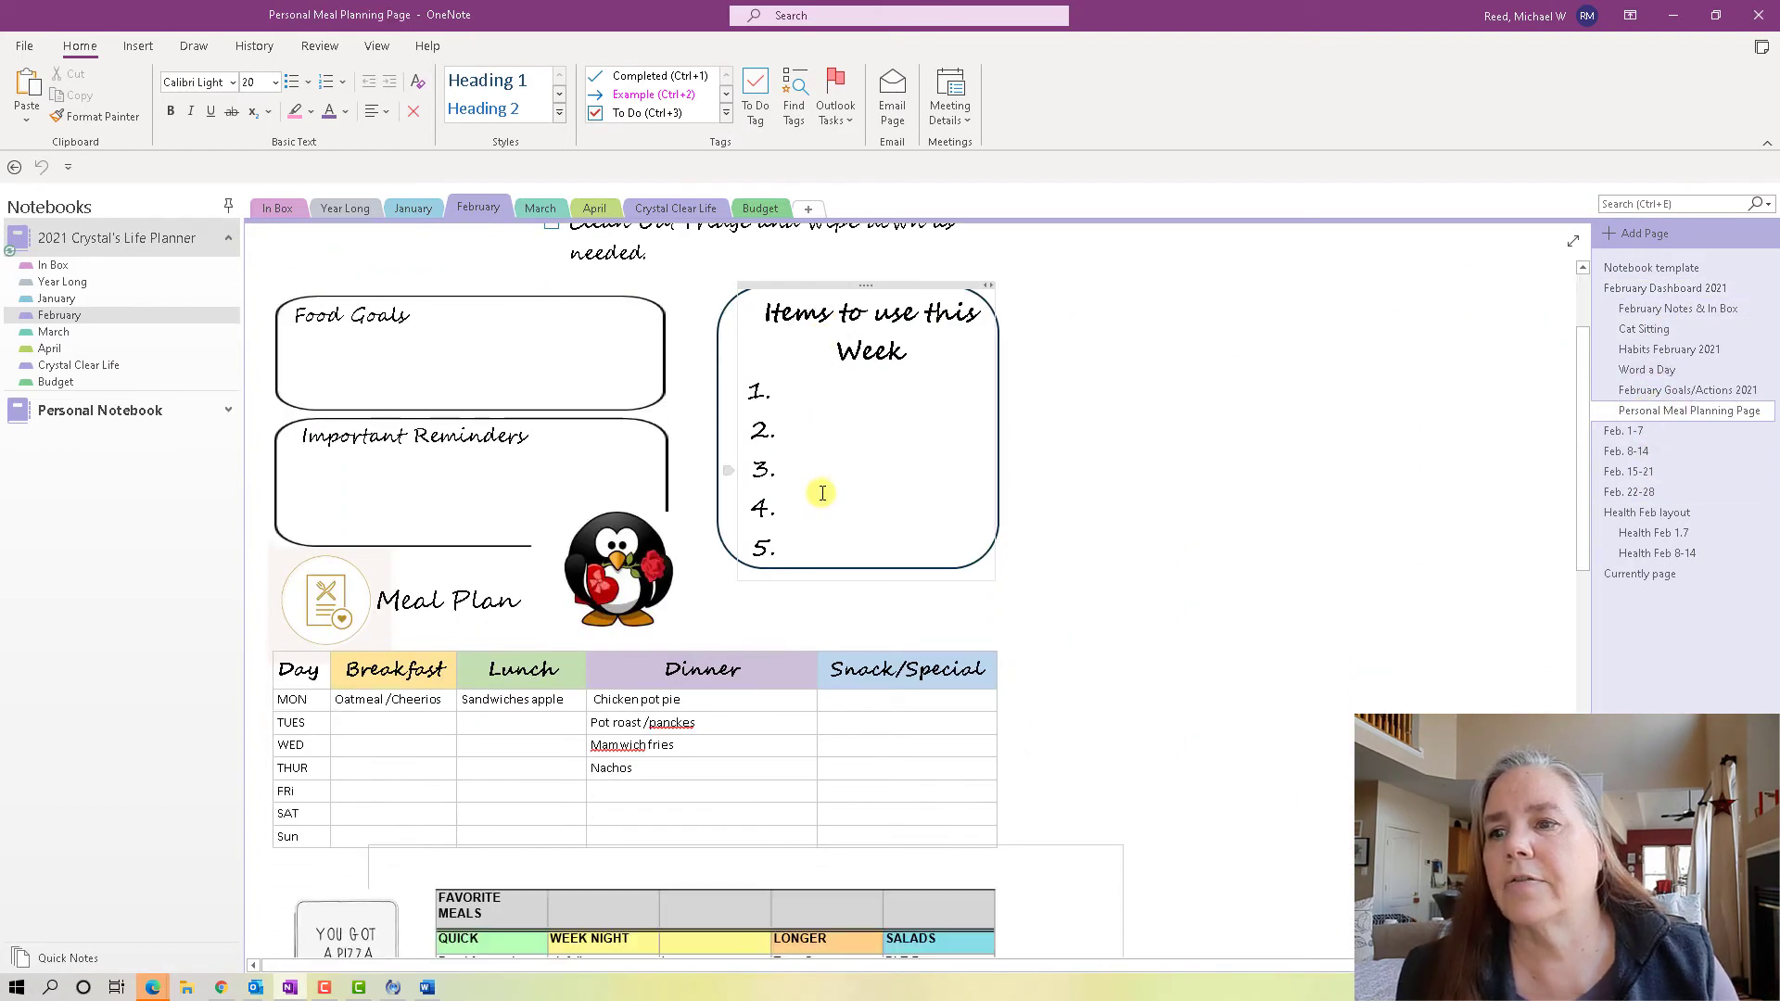
scroll(822, 494, "down", 6)
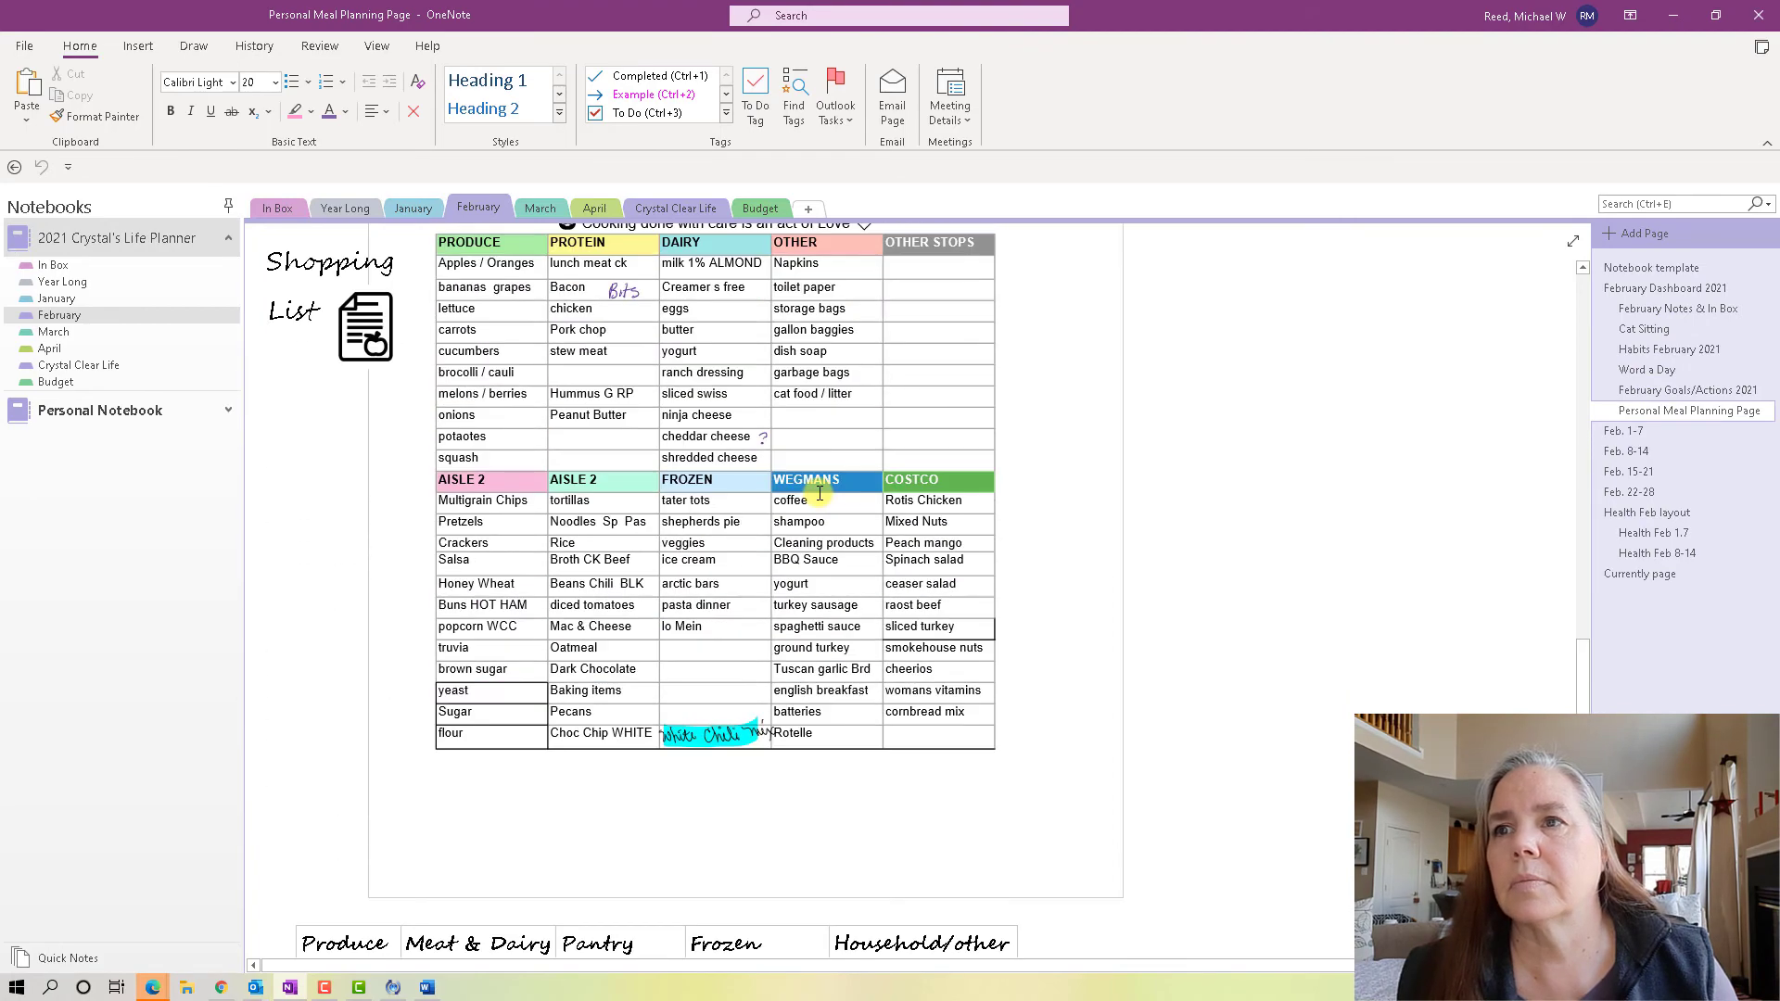
scroll(820, 494, "up", 2)
scroll(820, 494, "up", 10)
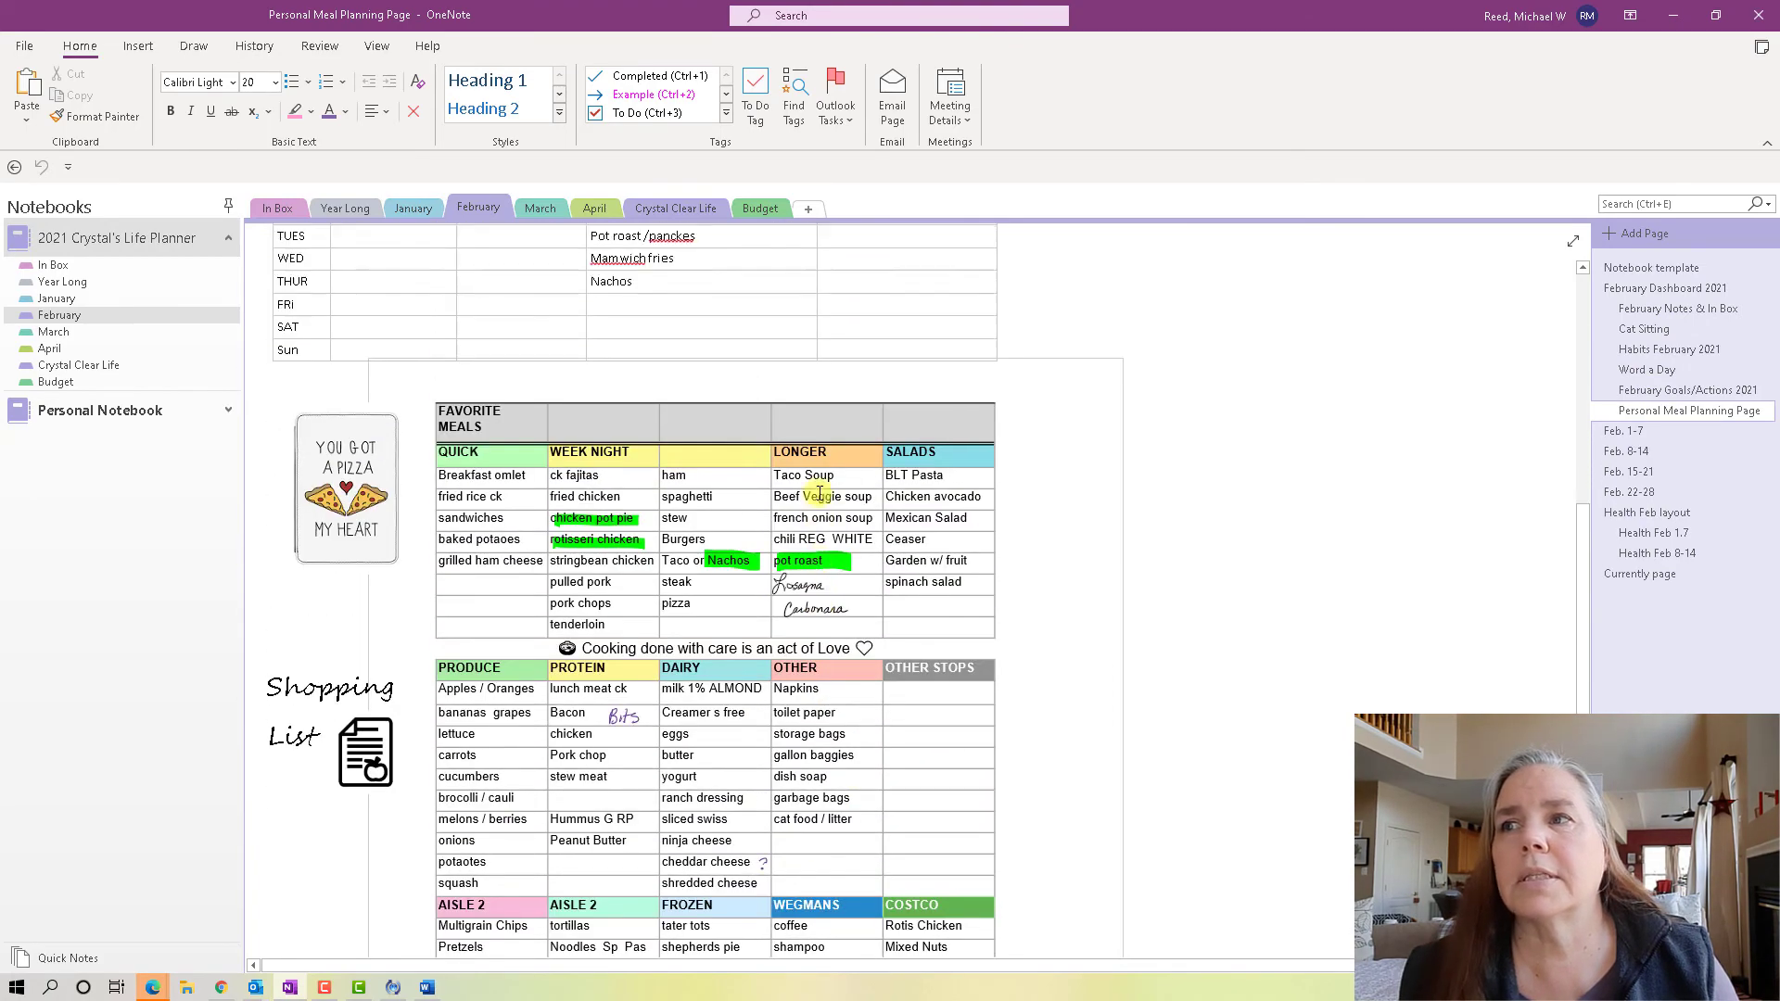
scroll(816, 493, "up", 5)
right_click(1620, 413)
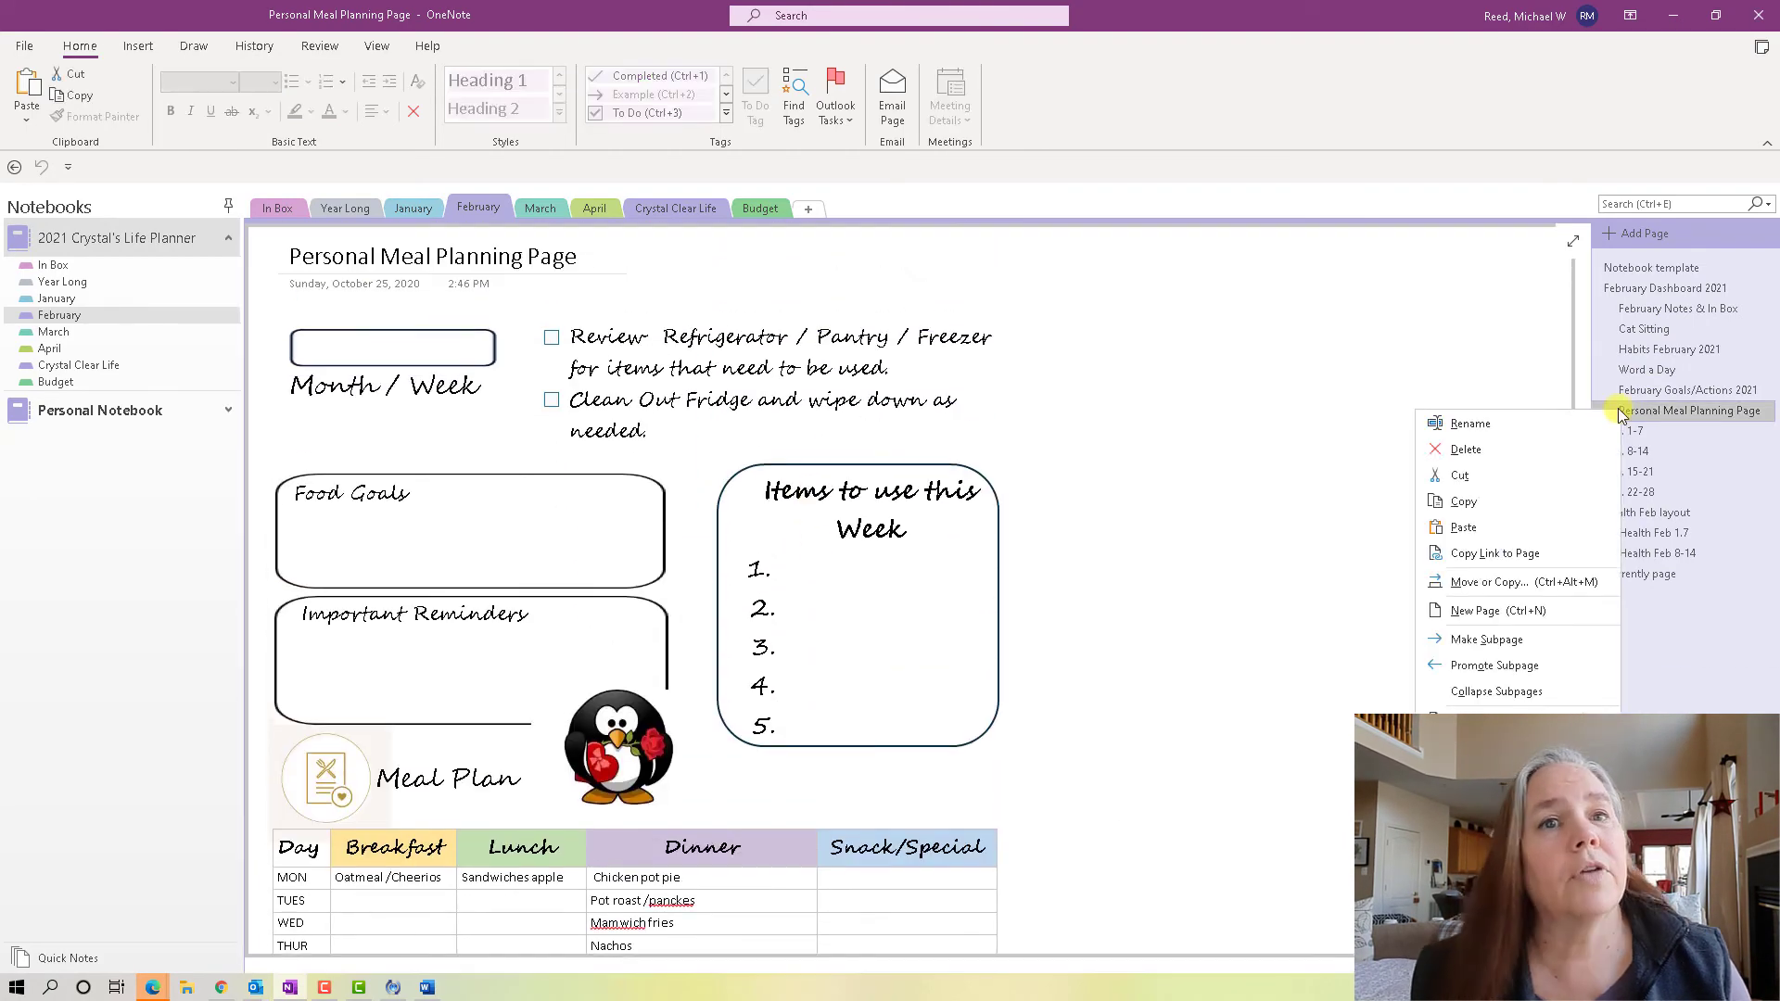
left_click(1496, 501)
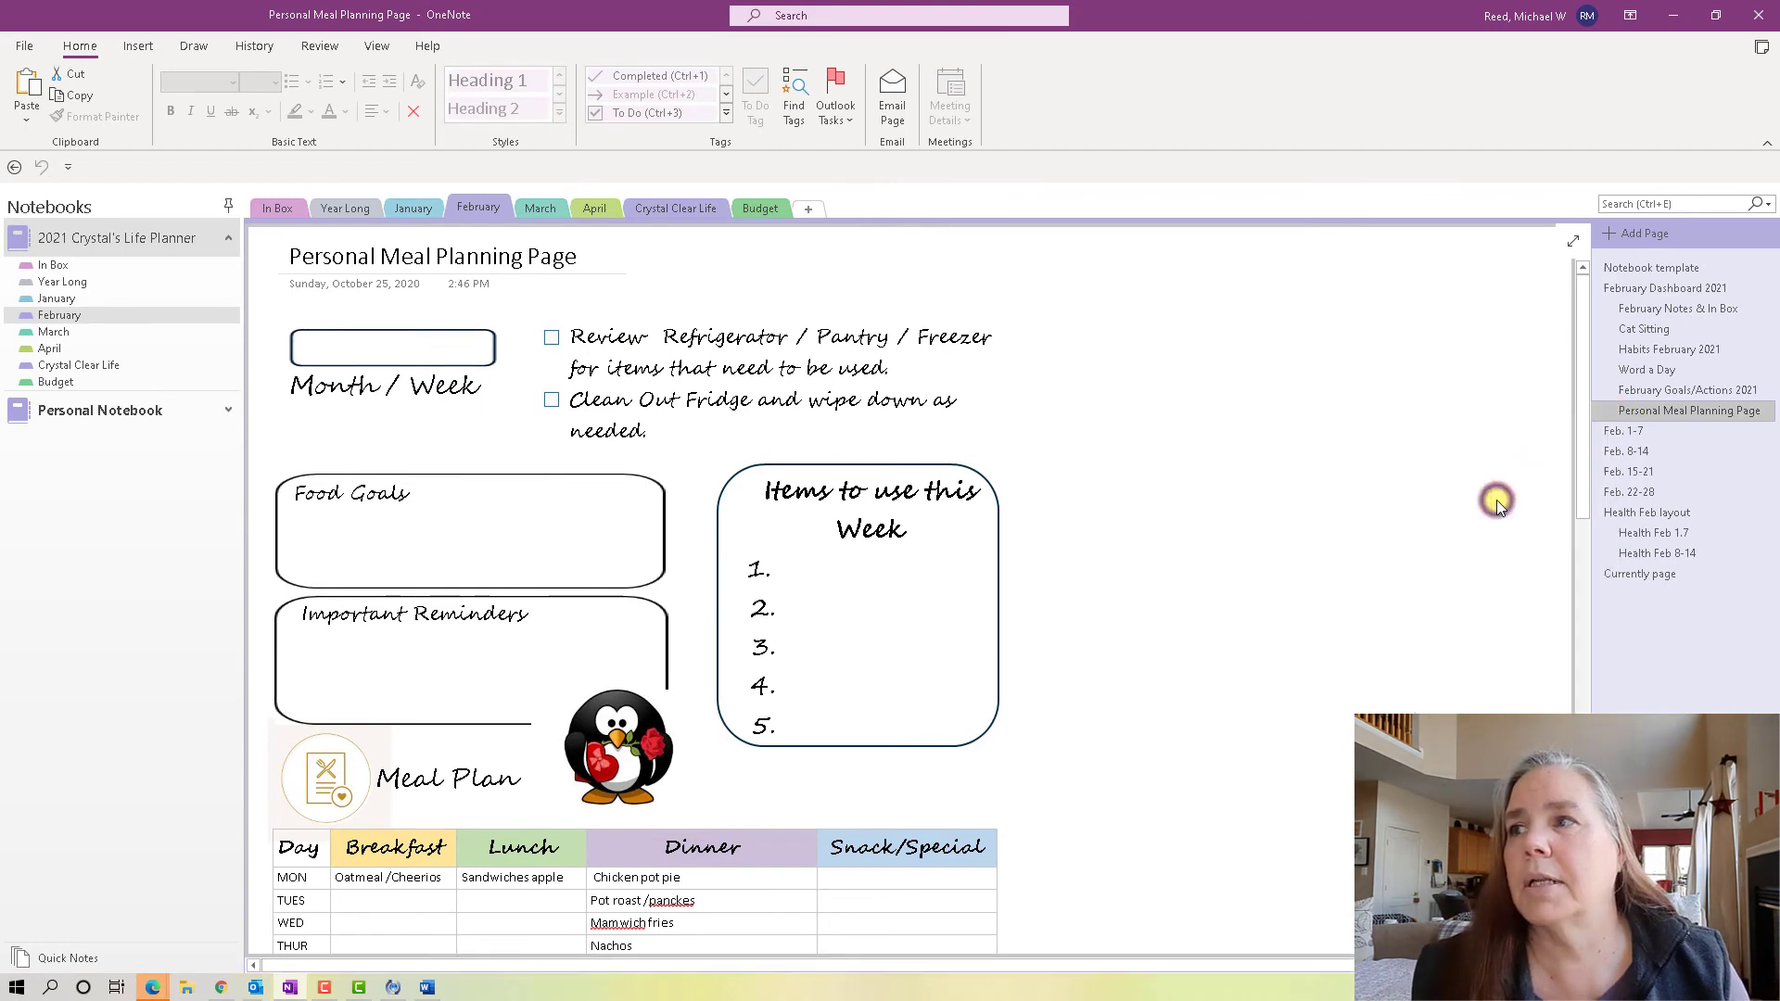
Add a new page to the March section and paste the copied Personal Meal Planning Page into the section.
left_click(49, 327)
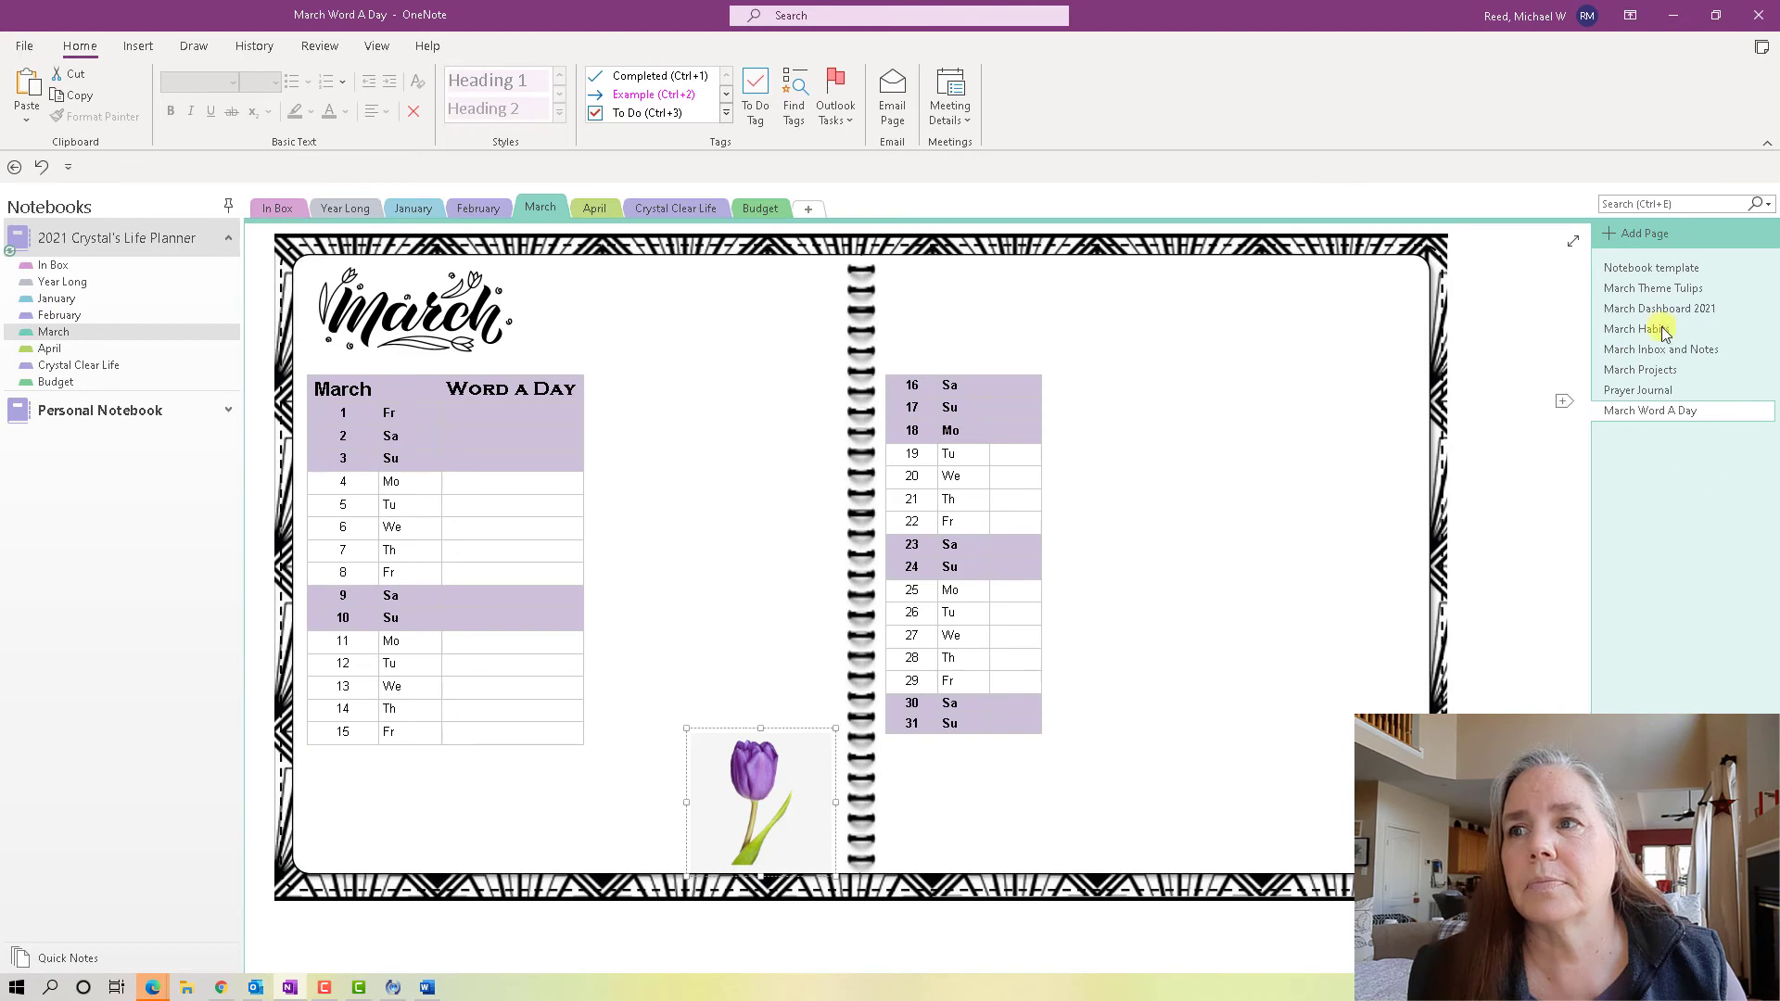
left_click(1643, 233)
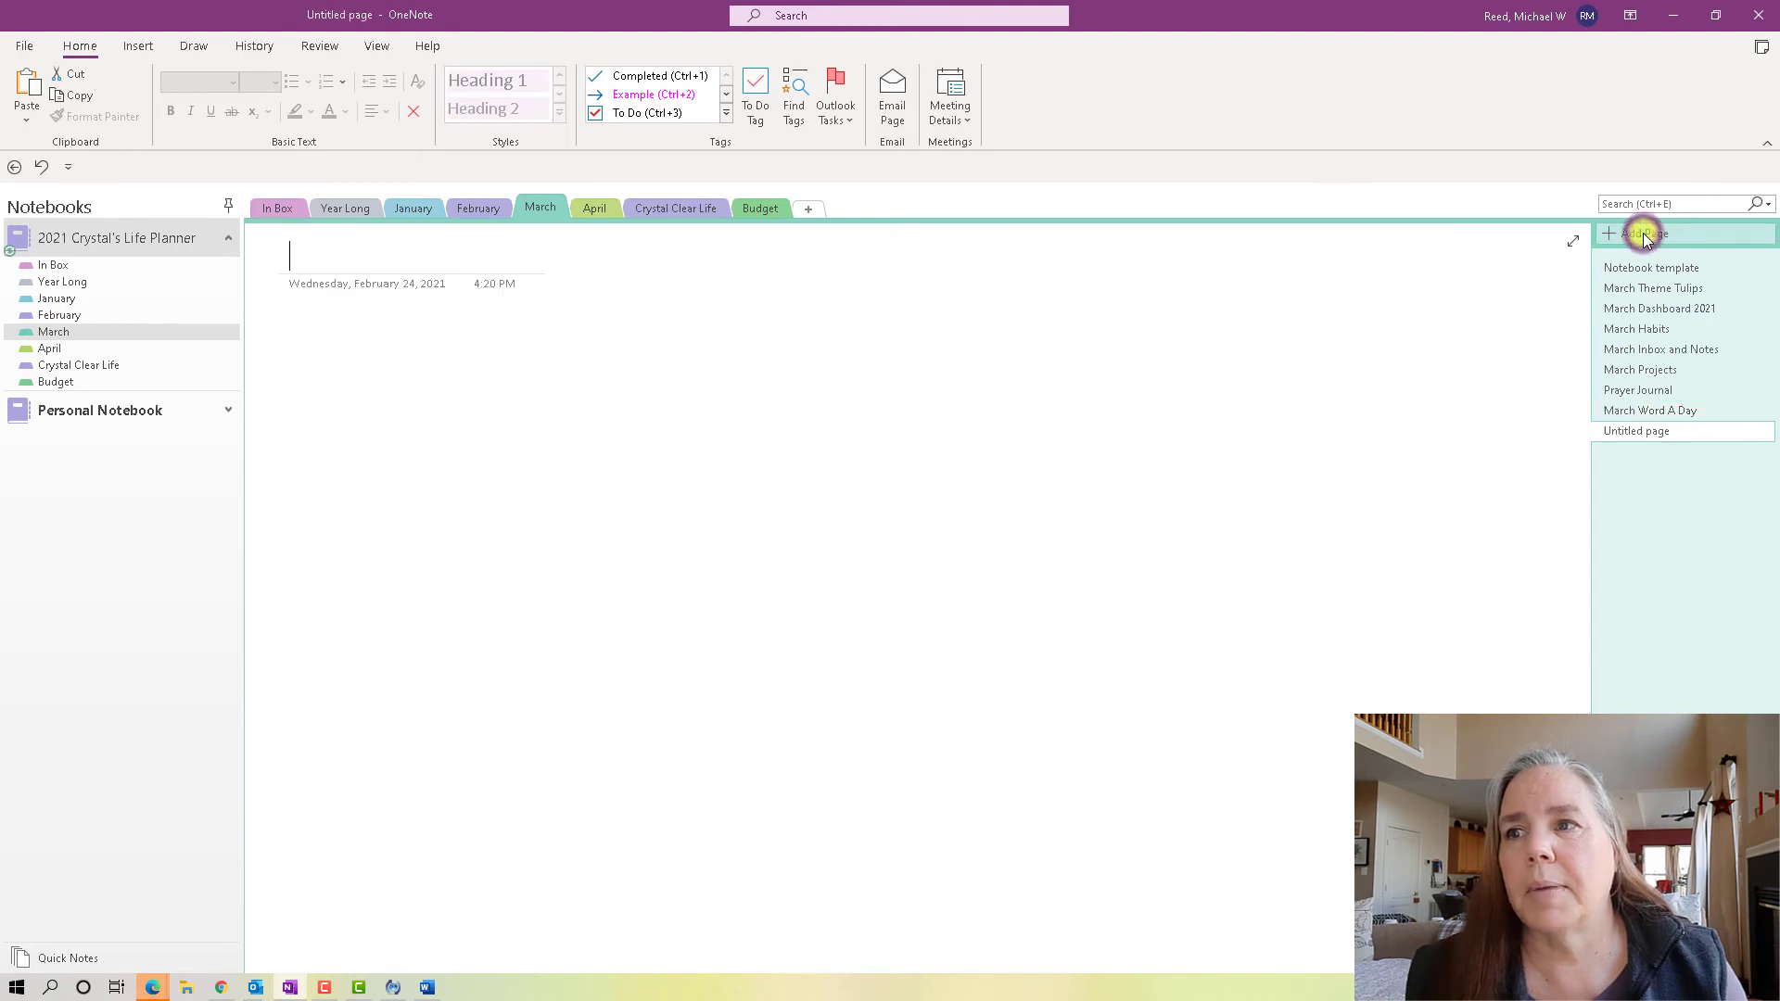
right_click(607, 451)
left_click(647, 535)
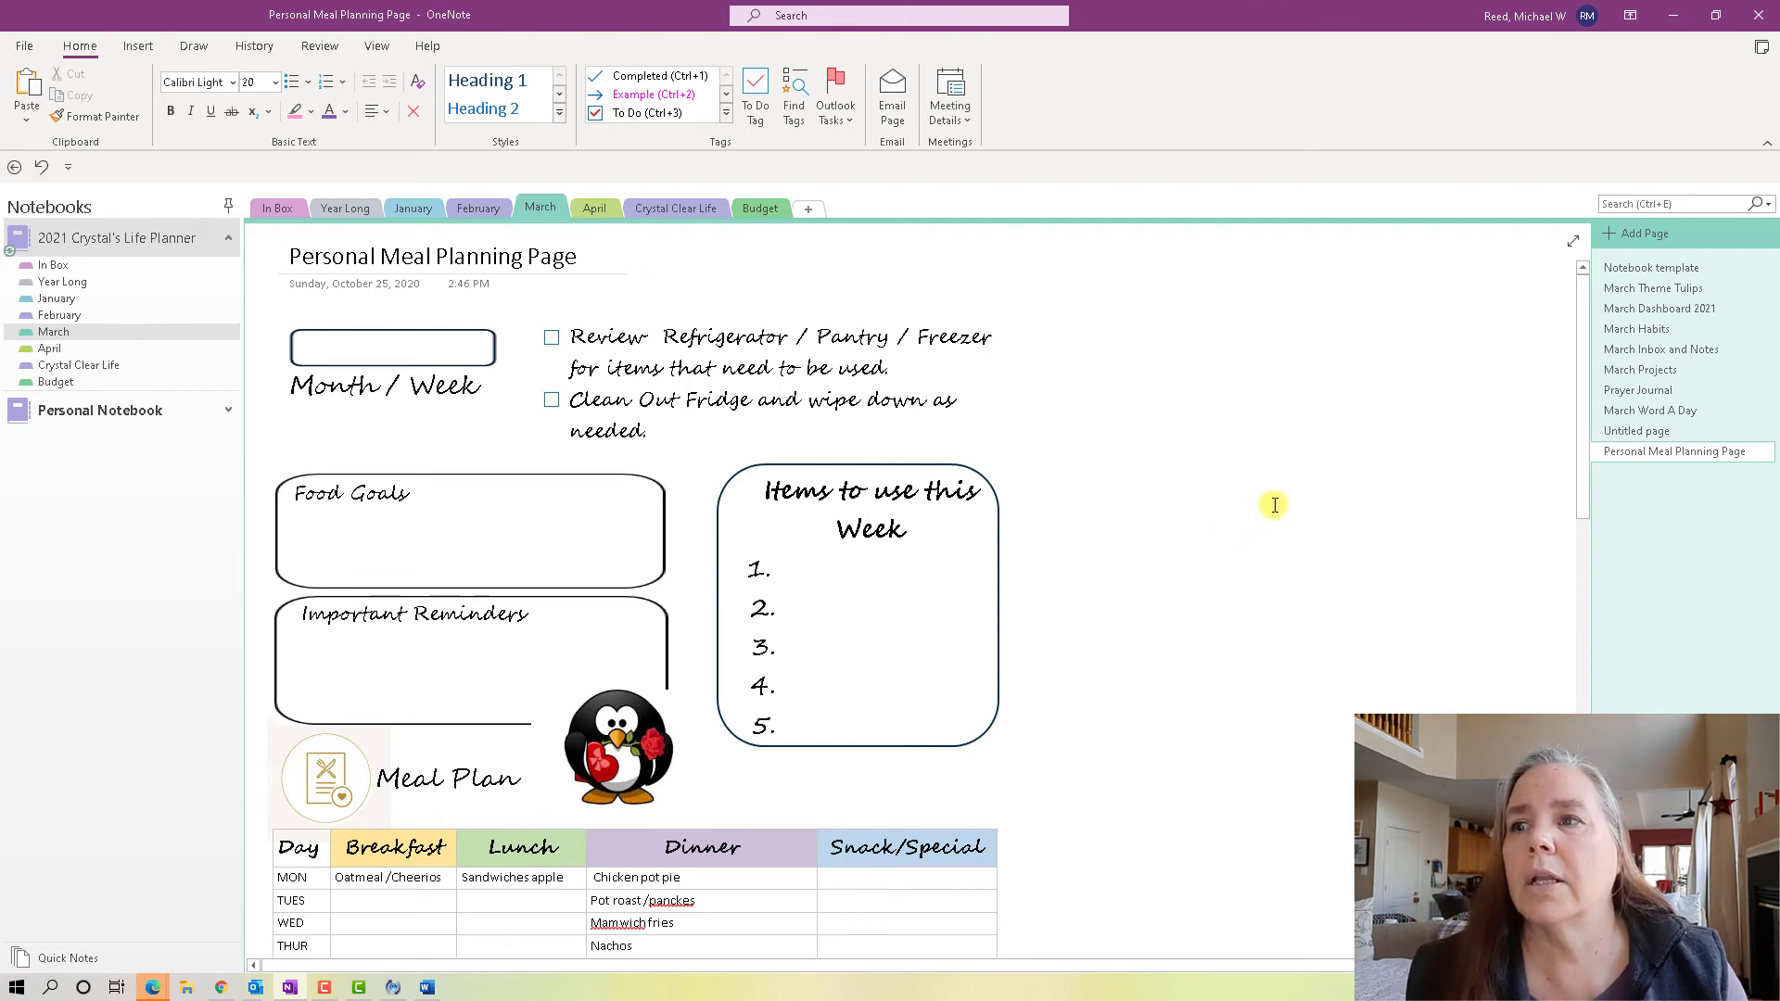
Delete the penguin picture and the pizza picture from the March copy of the Personal Meal Planning Page.
scroll(1288, 510, "down", 2)
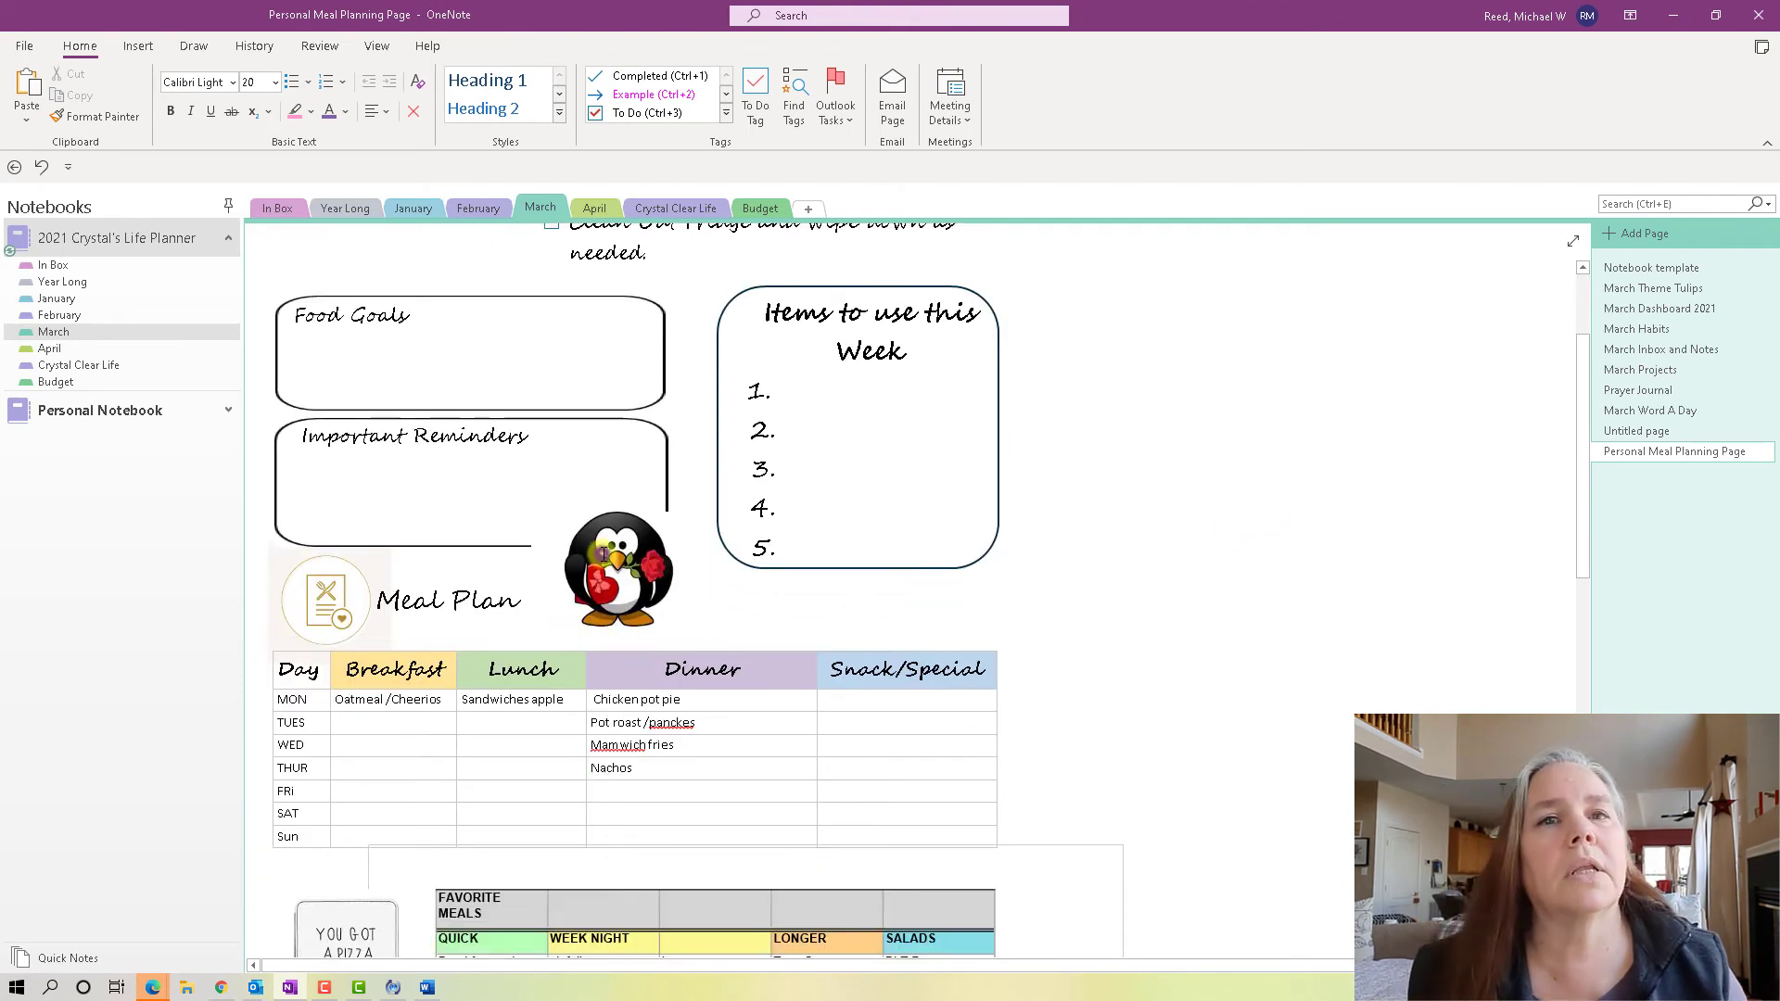
left_click(605, 554)
key("Delete")
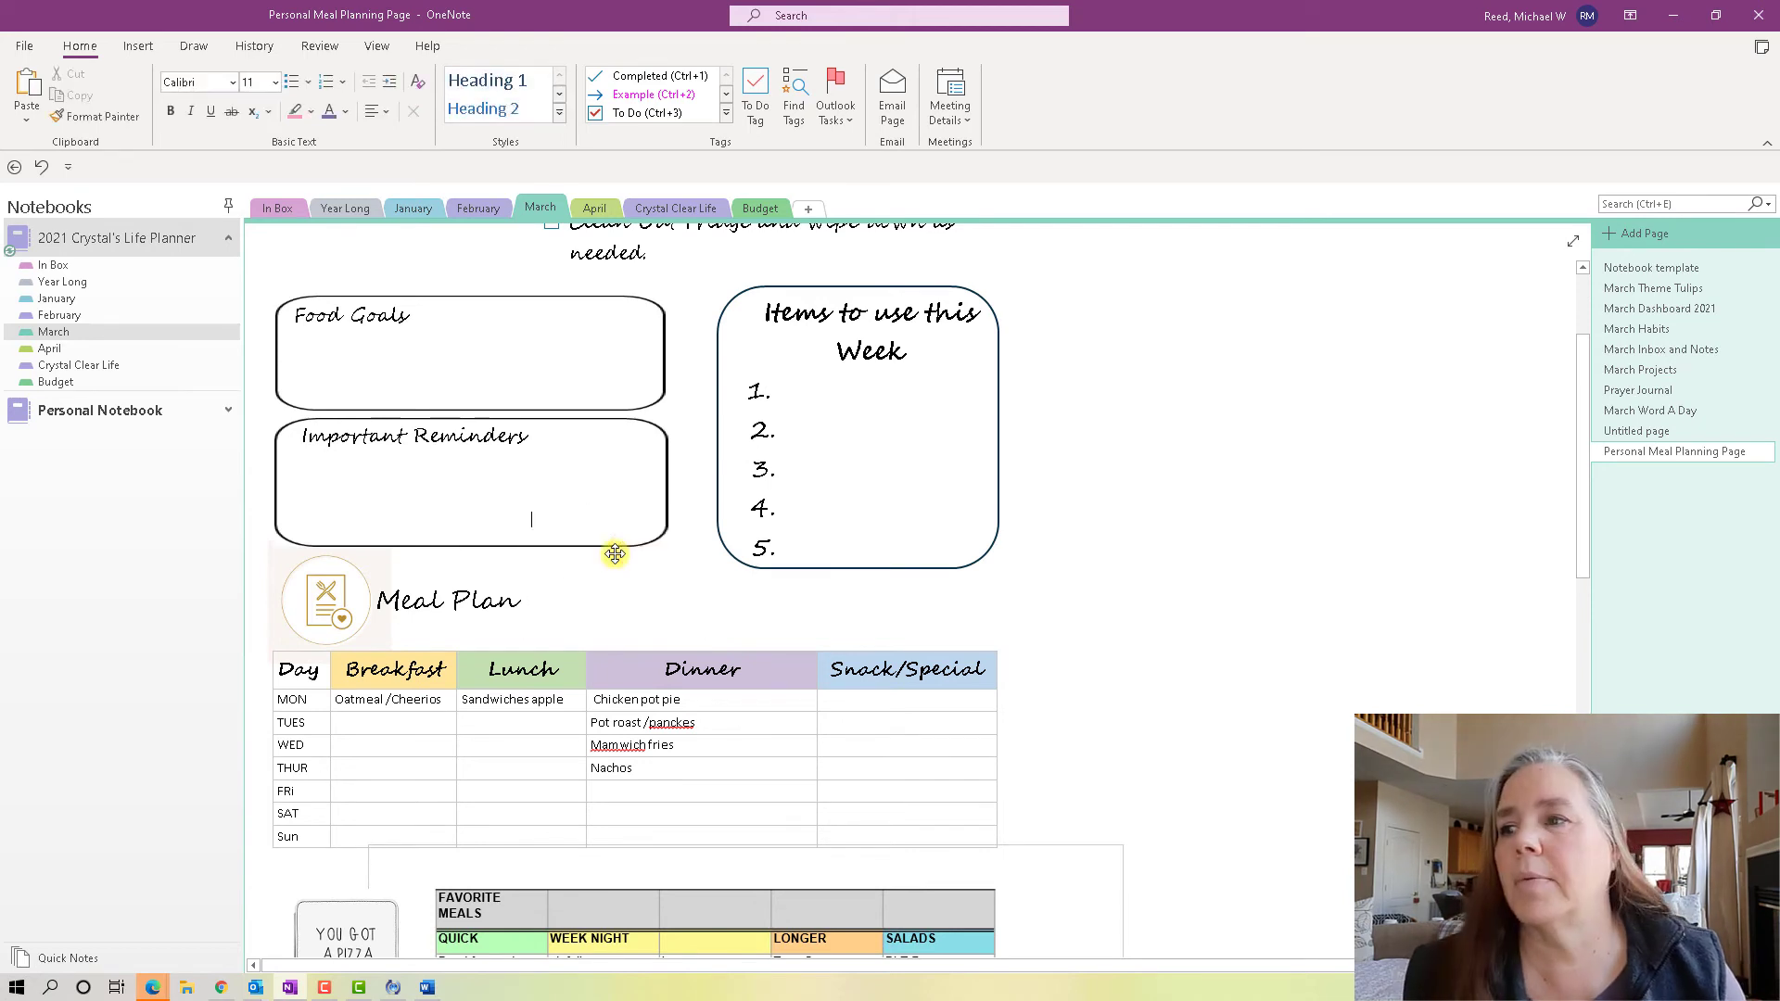
scroll(616, 554, "down", 3)
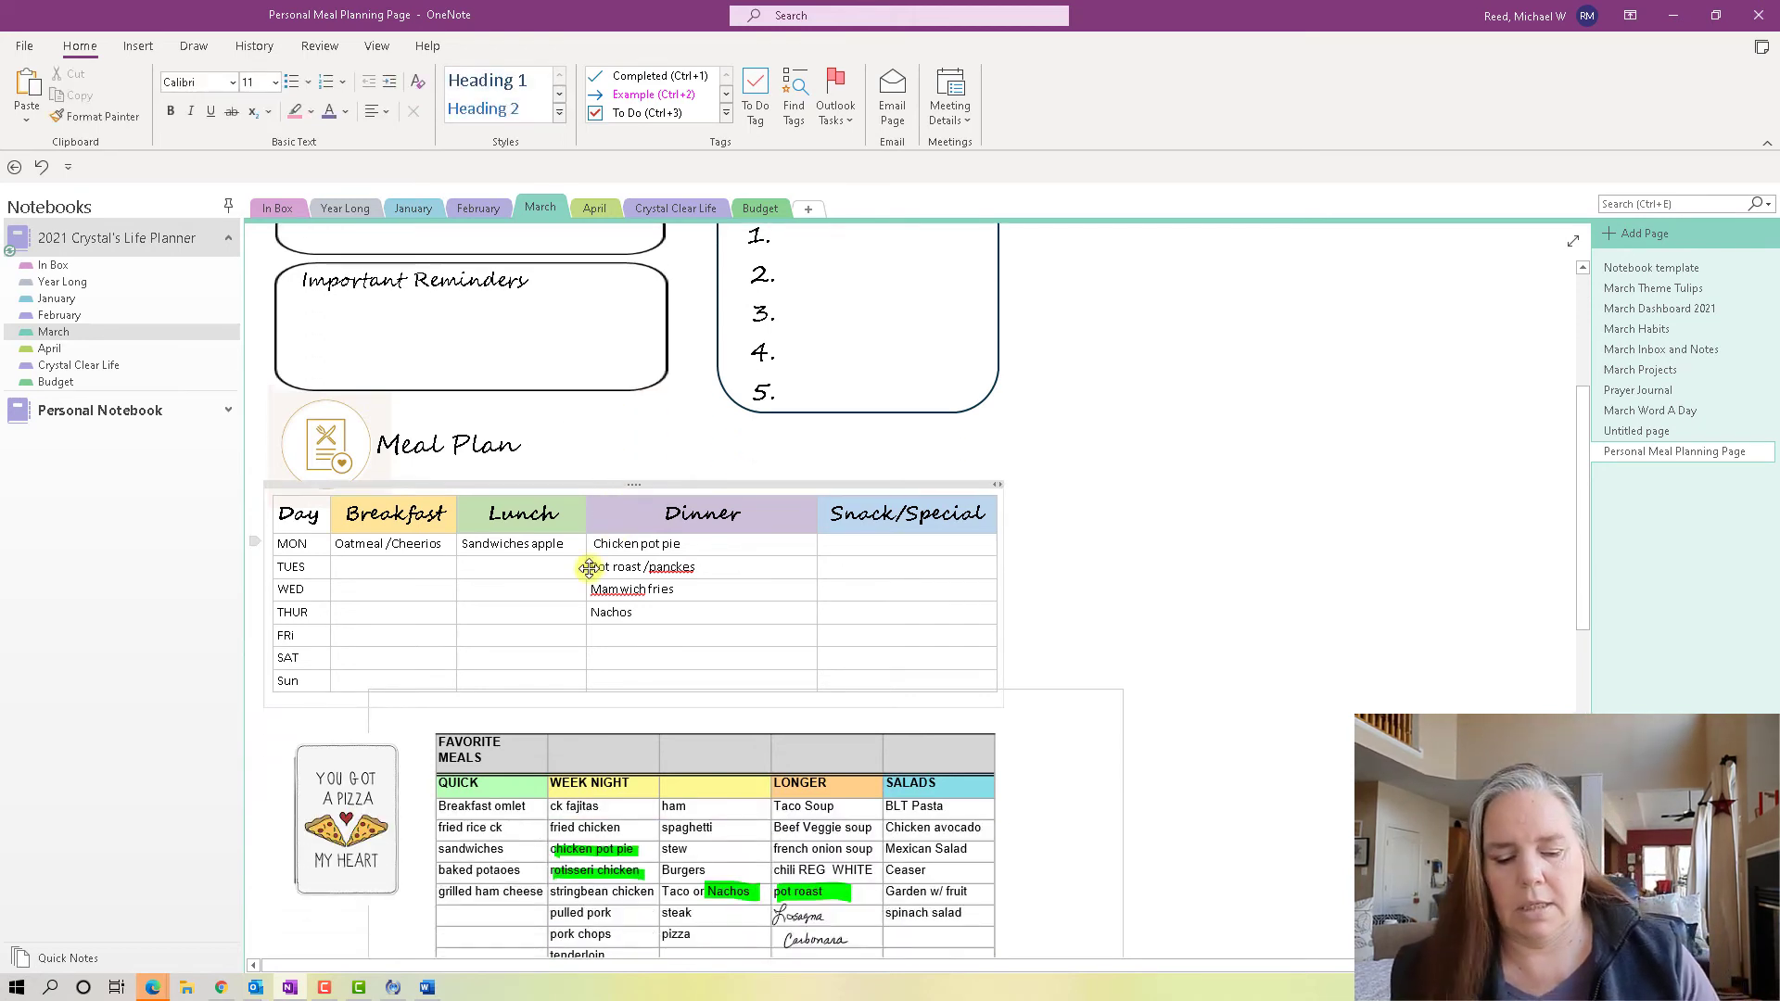
left_click(343, 790)
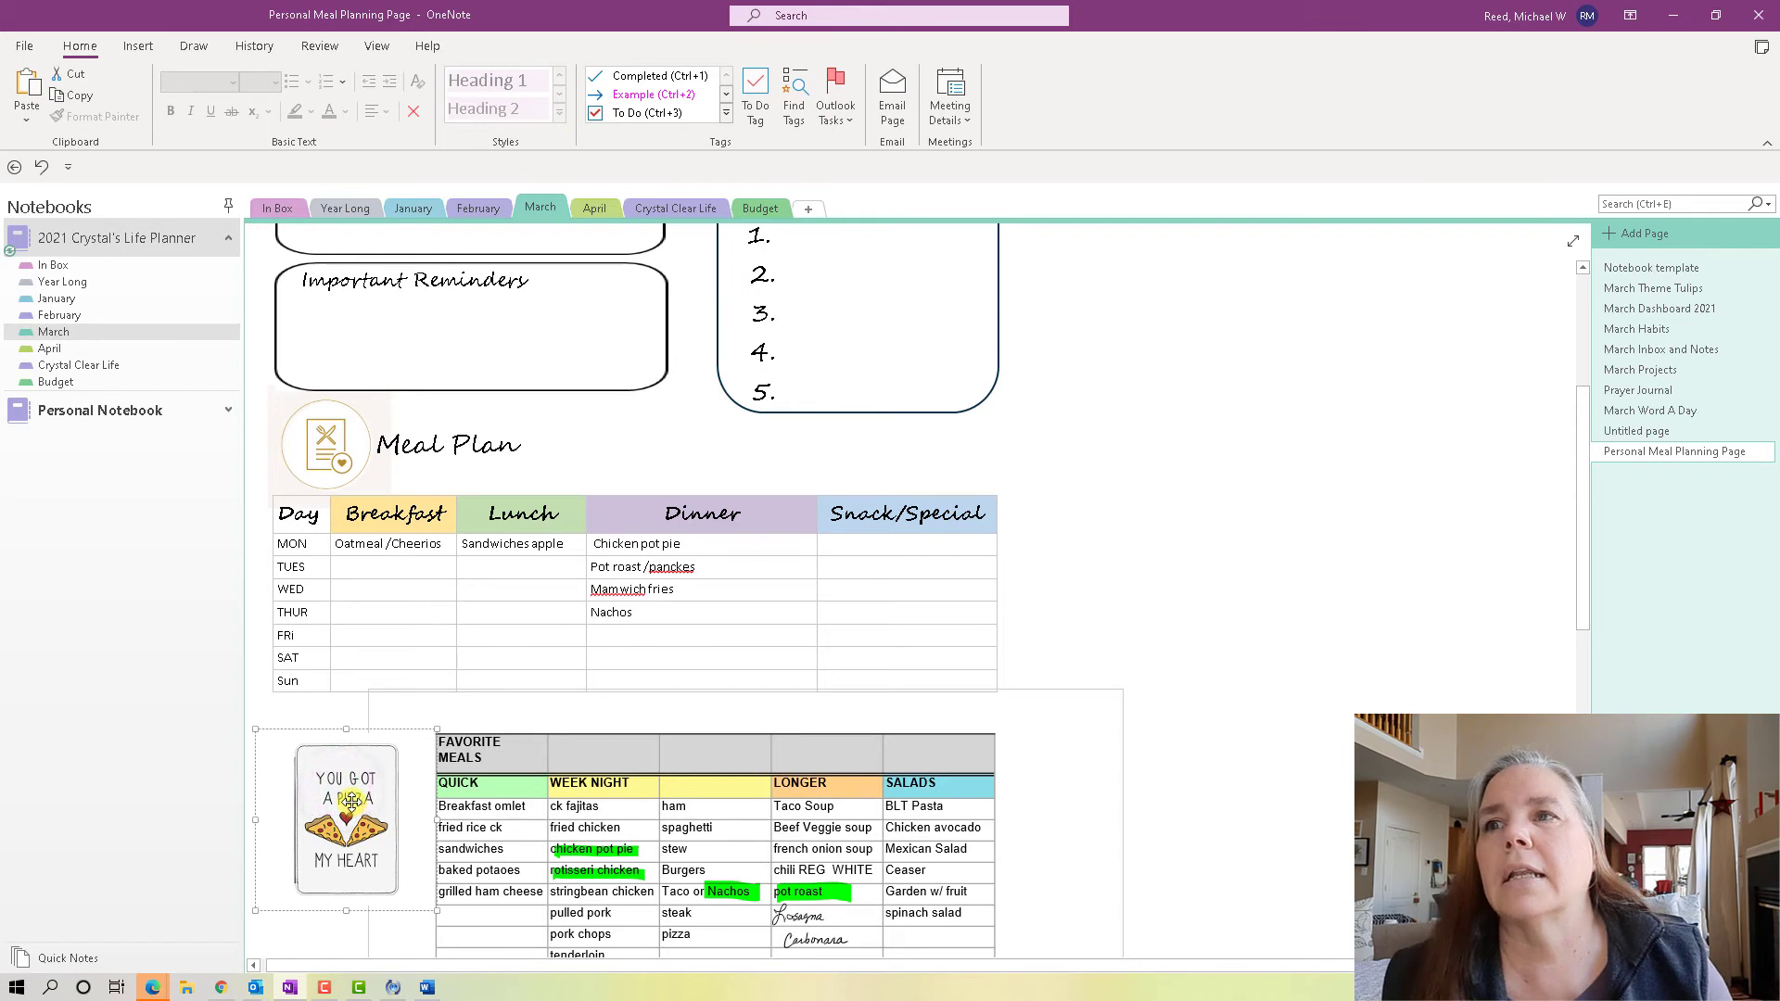
key("Delete")
scroll(386, 794, "up", 3)
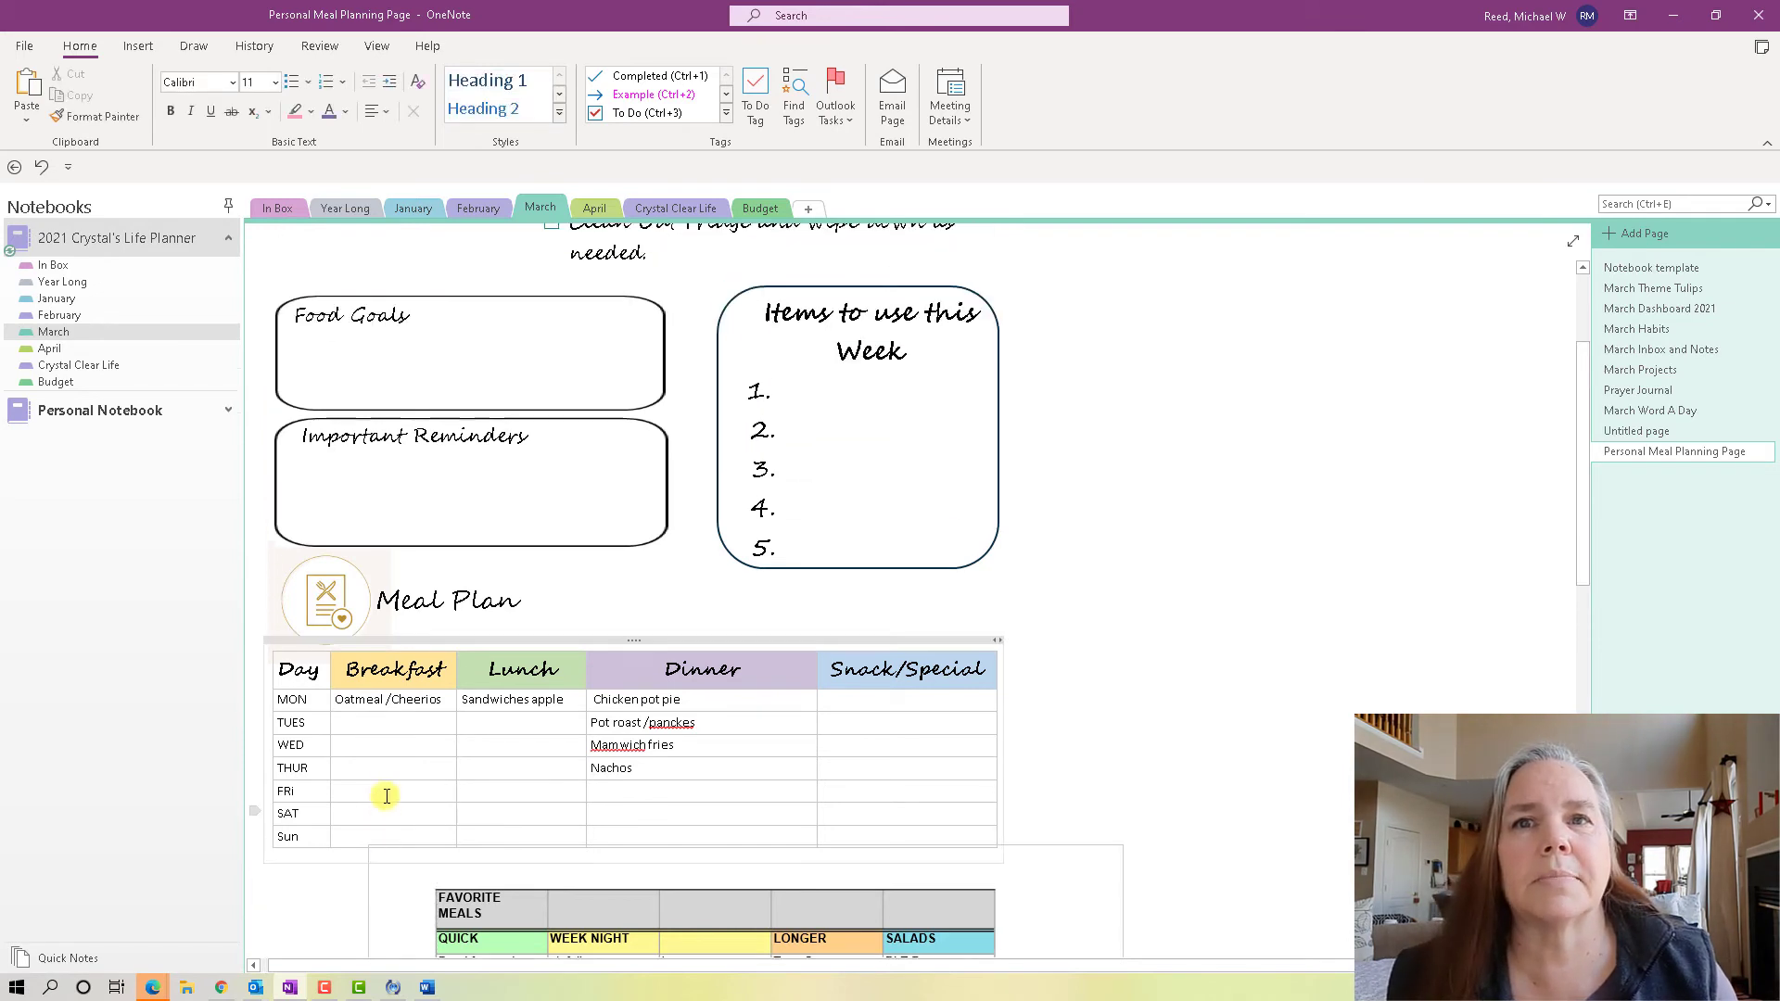
scroll(510, 647, "up", 1)
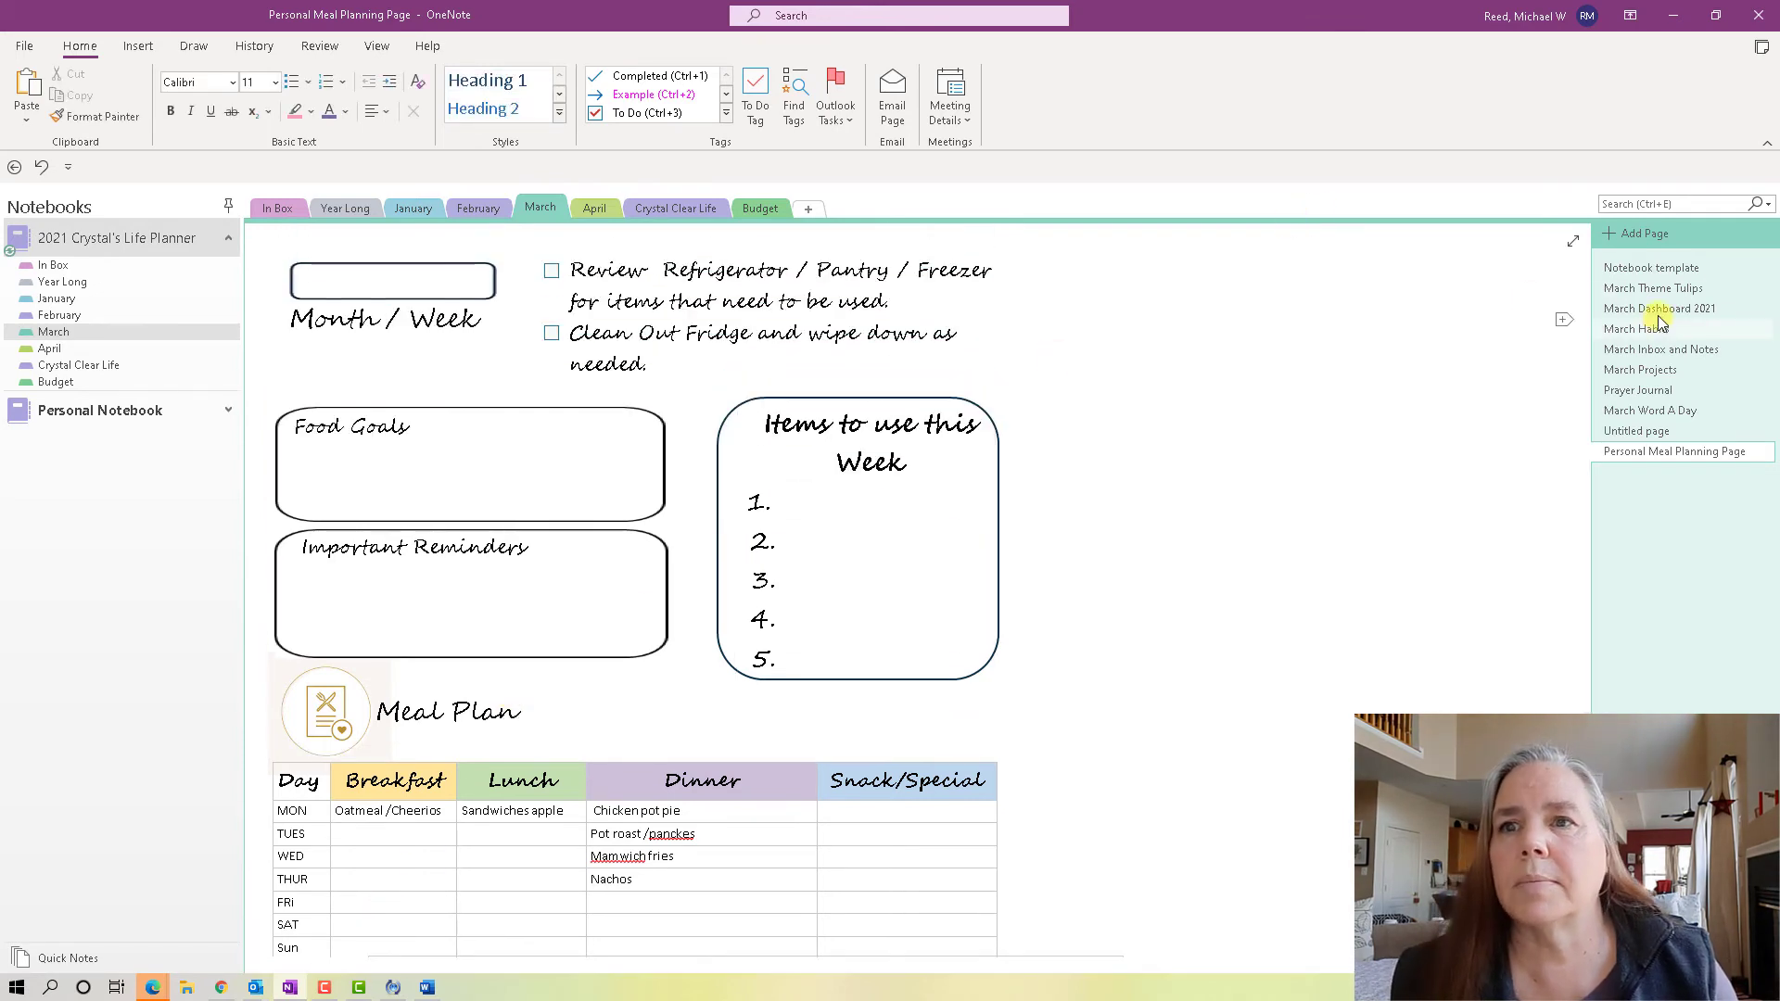
Copy the picture of three dark purple tulips from the March Theme Tulips page.
left_click(1656, 269)
left_click(1653, 285)
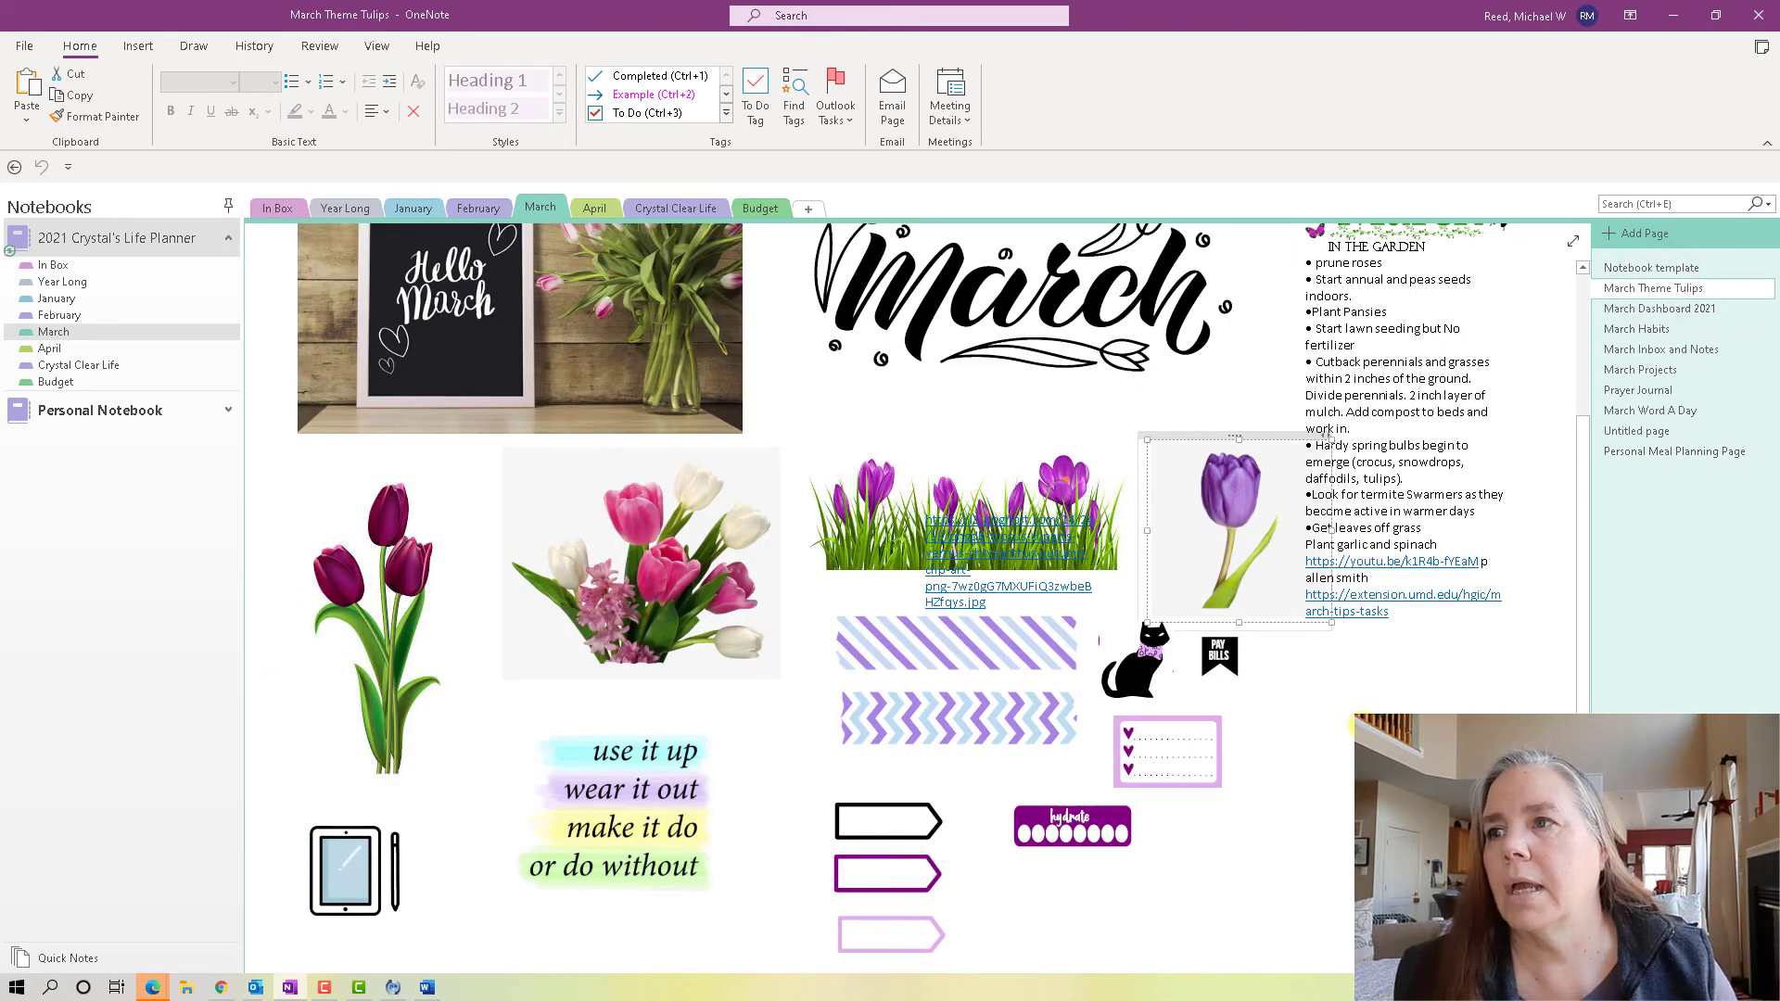
left_click(396, 623)
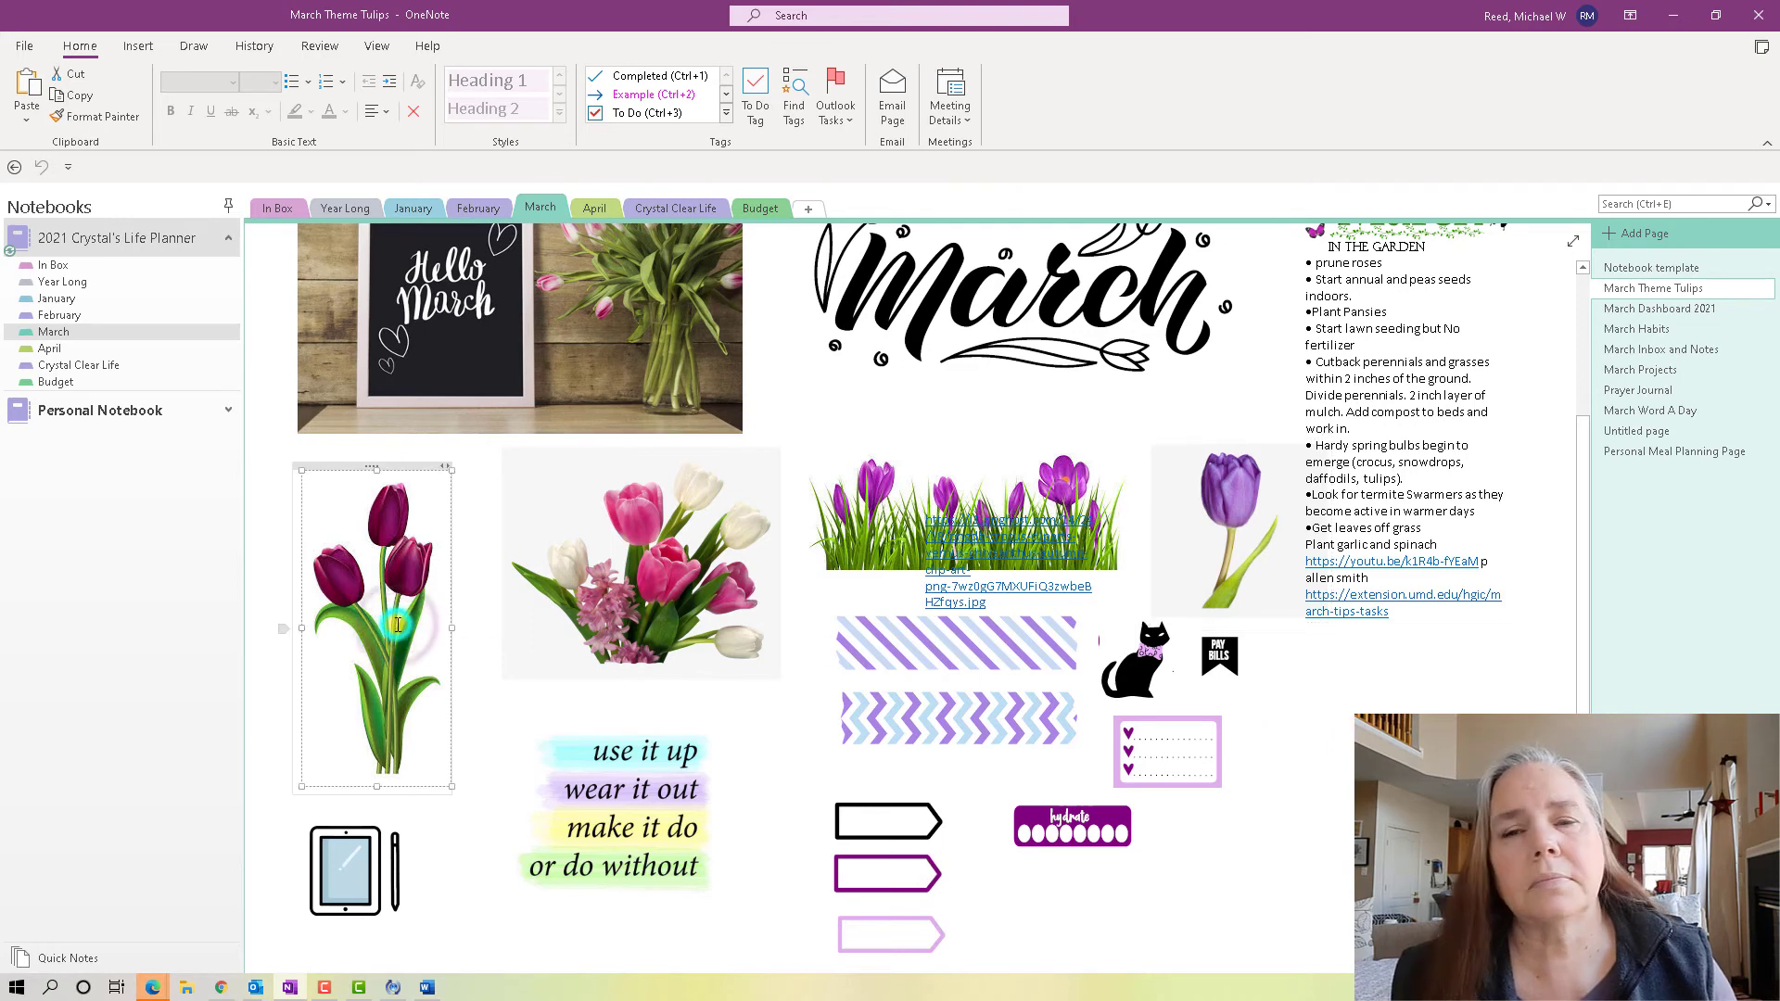
right_click(396, 623)
left_click(445, 232)
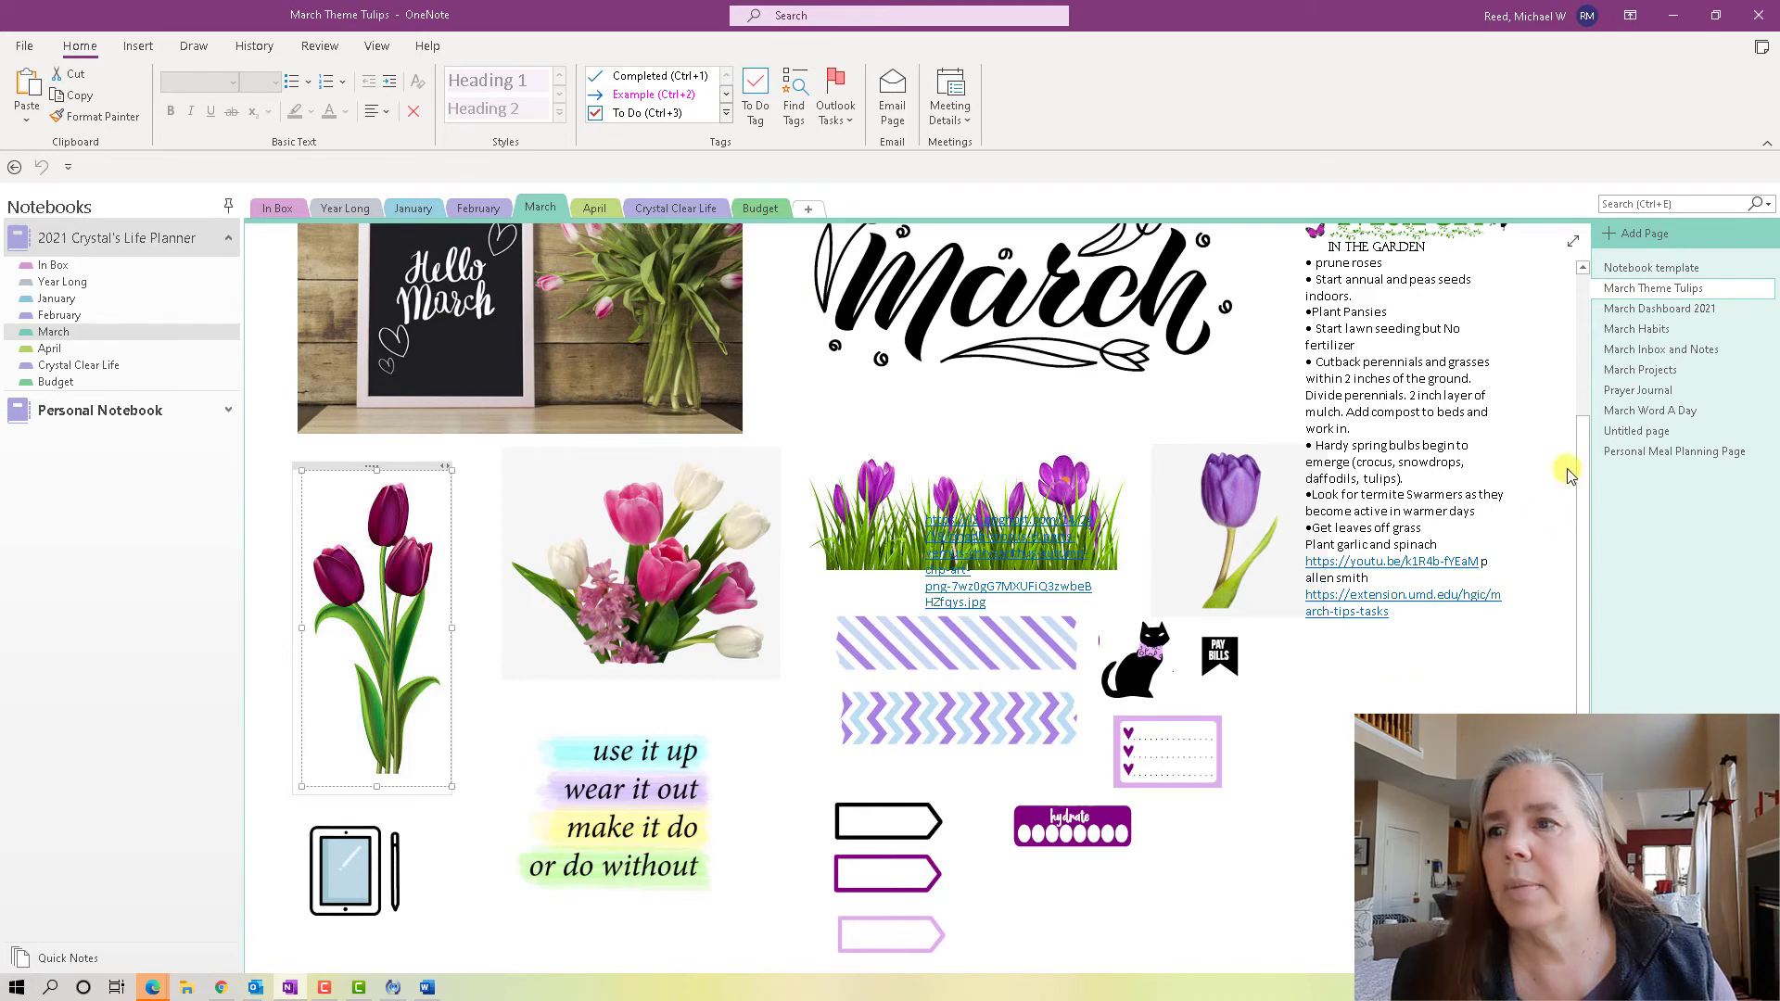
Paste the three-tulip picture on the Personal Meal Planning Page, place it between Food Goals and Items to use this Week, and shrink it slightly.
left_click(1638, 452)
right_click(1192, 711)
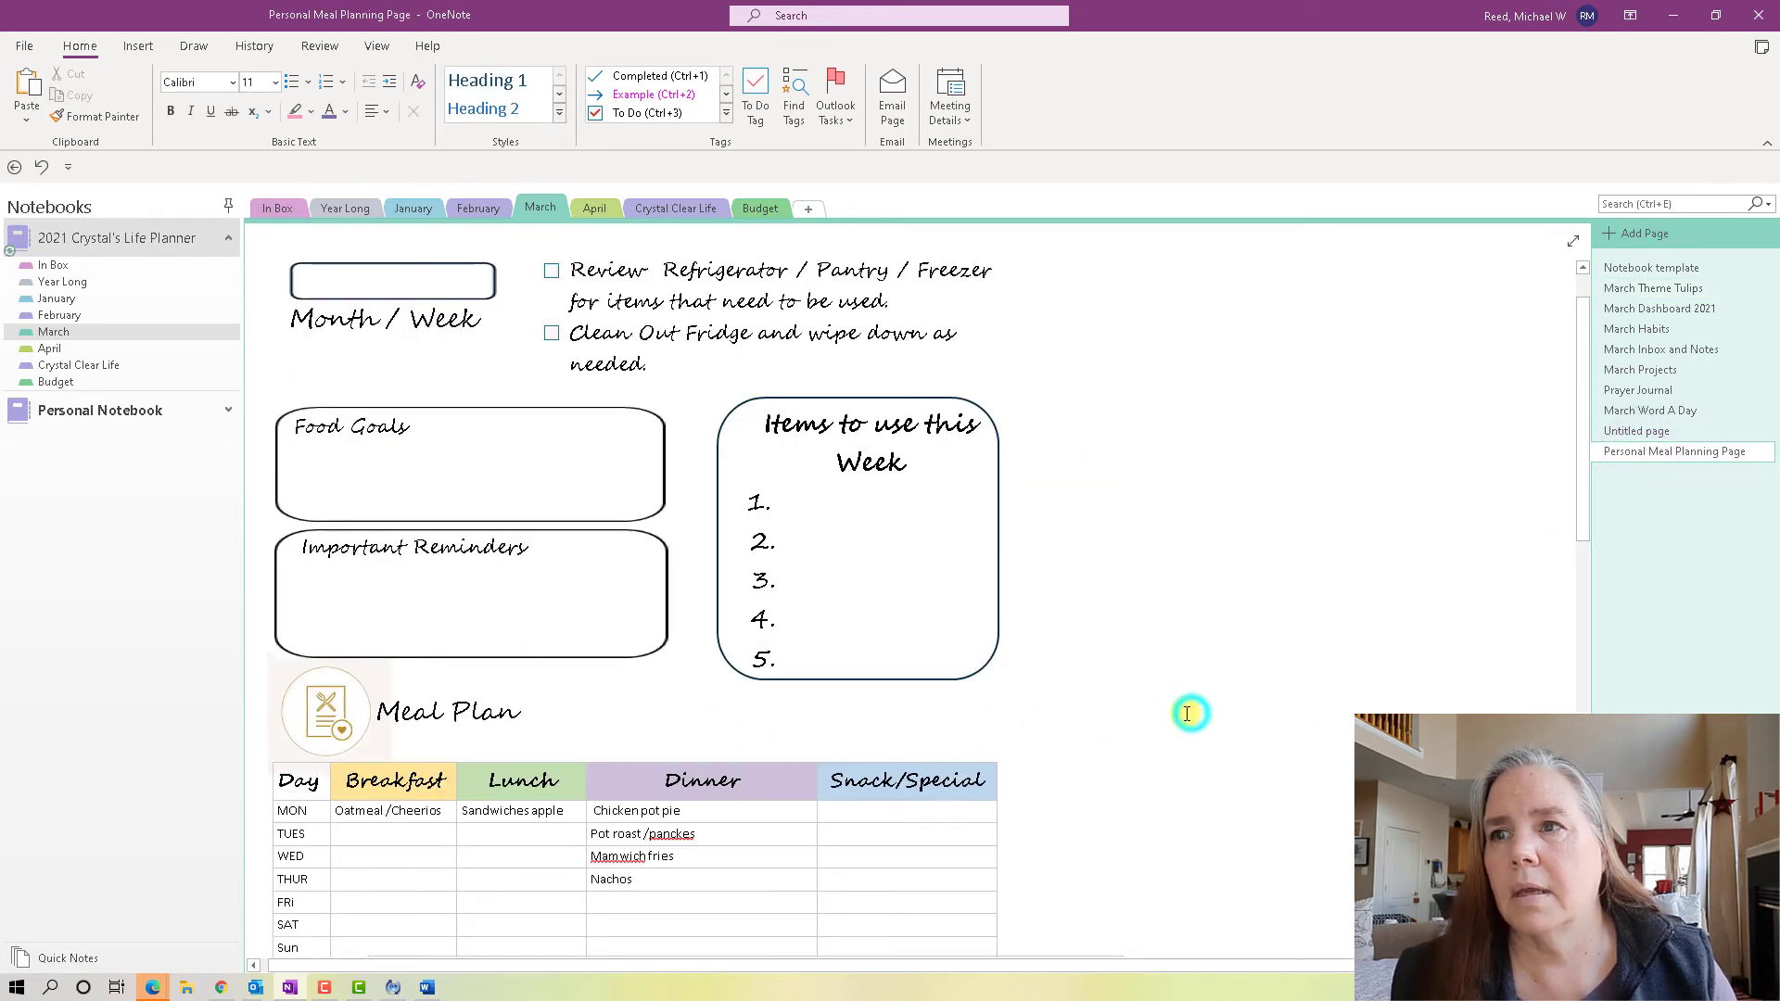
left_click(1229, 803)
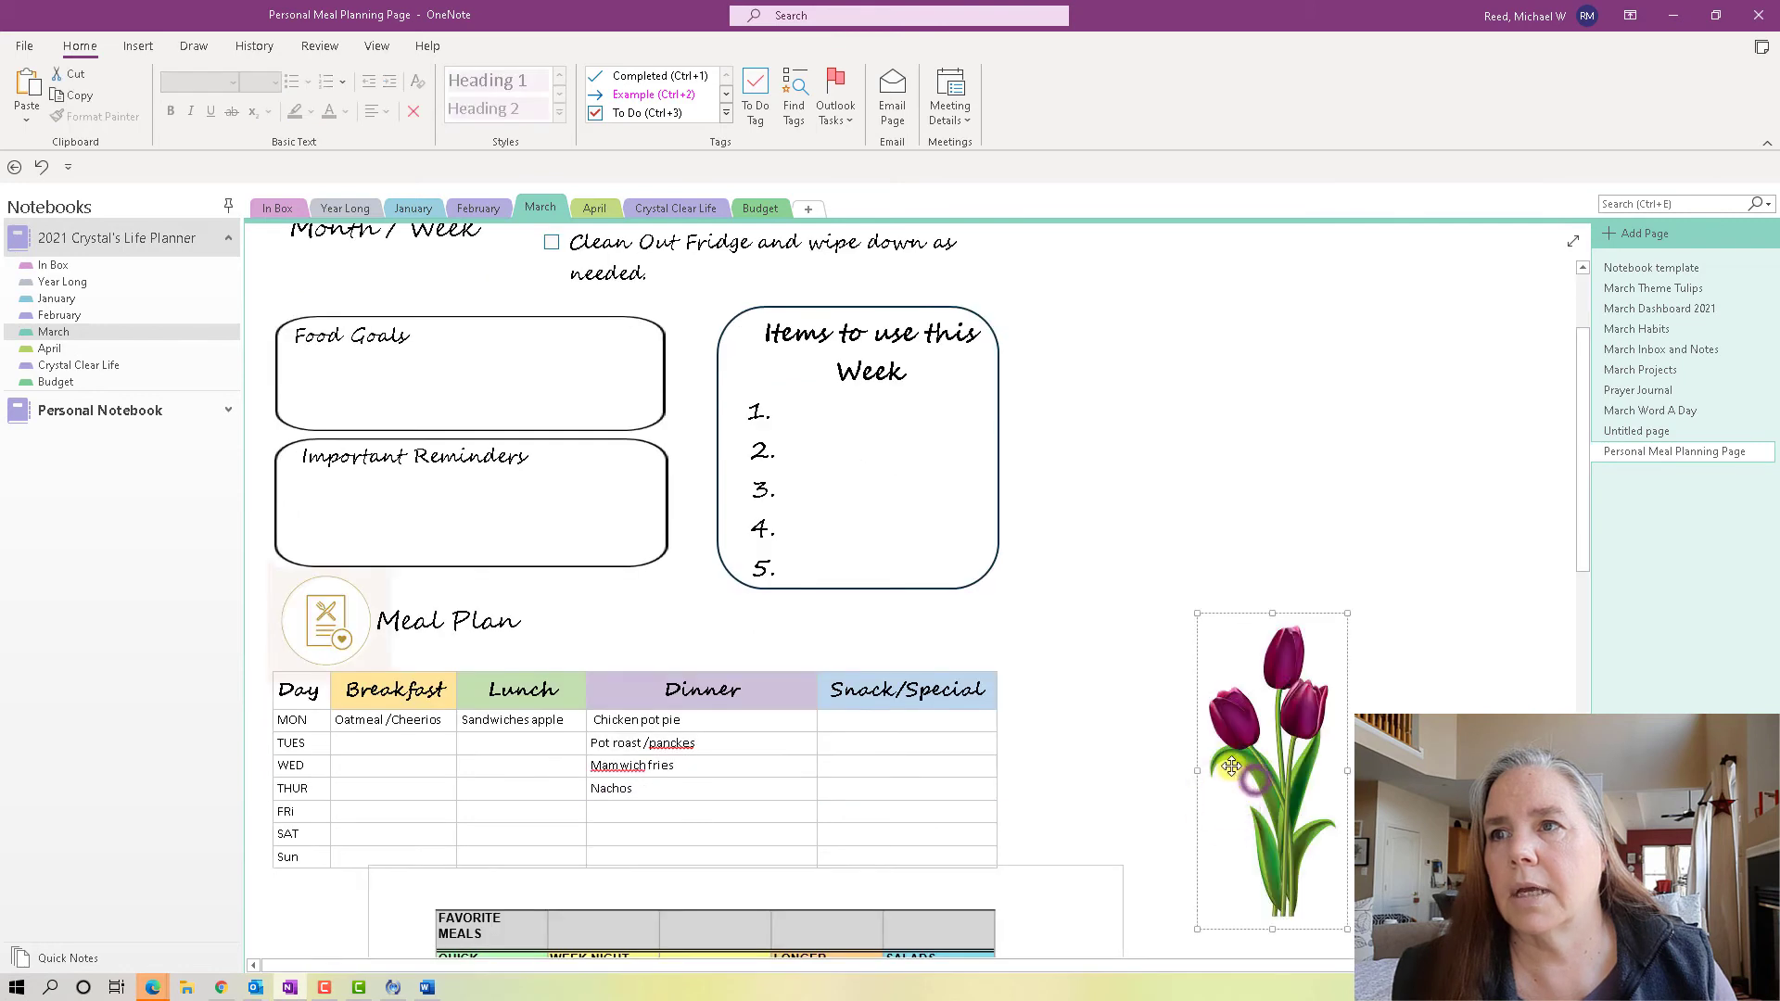
left_click_drag(1256, 779, 648, 454)
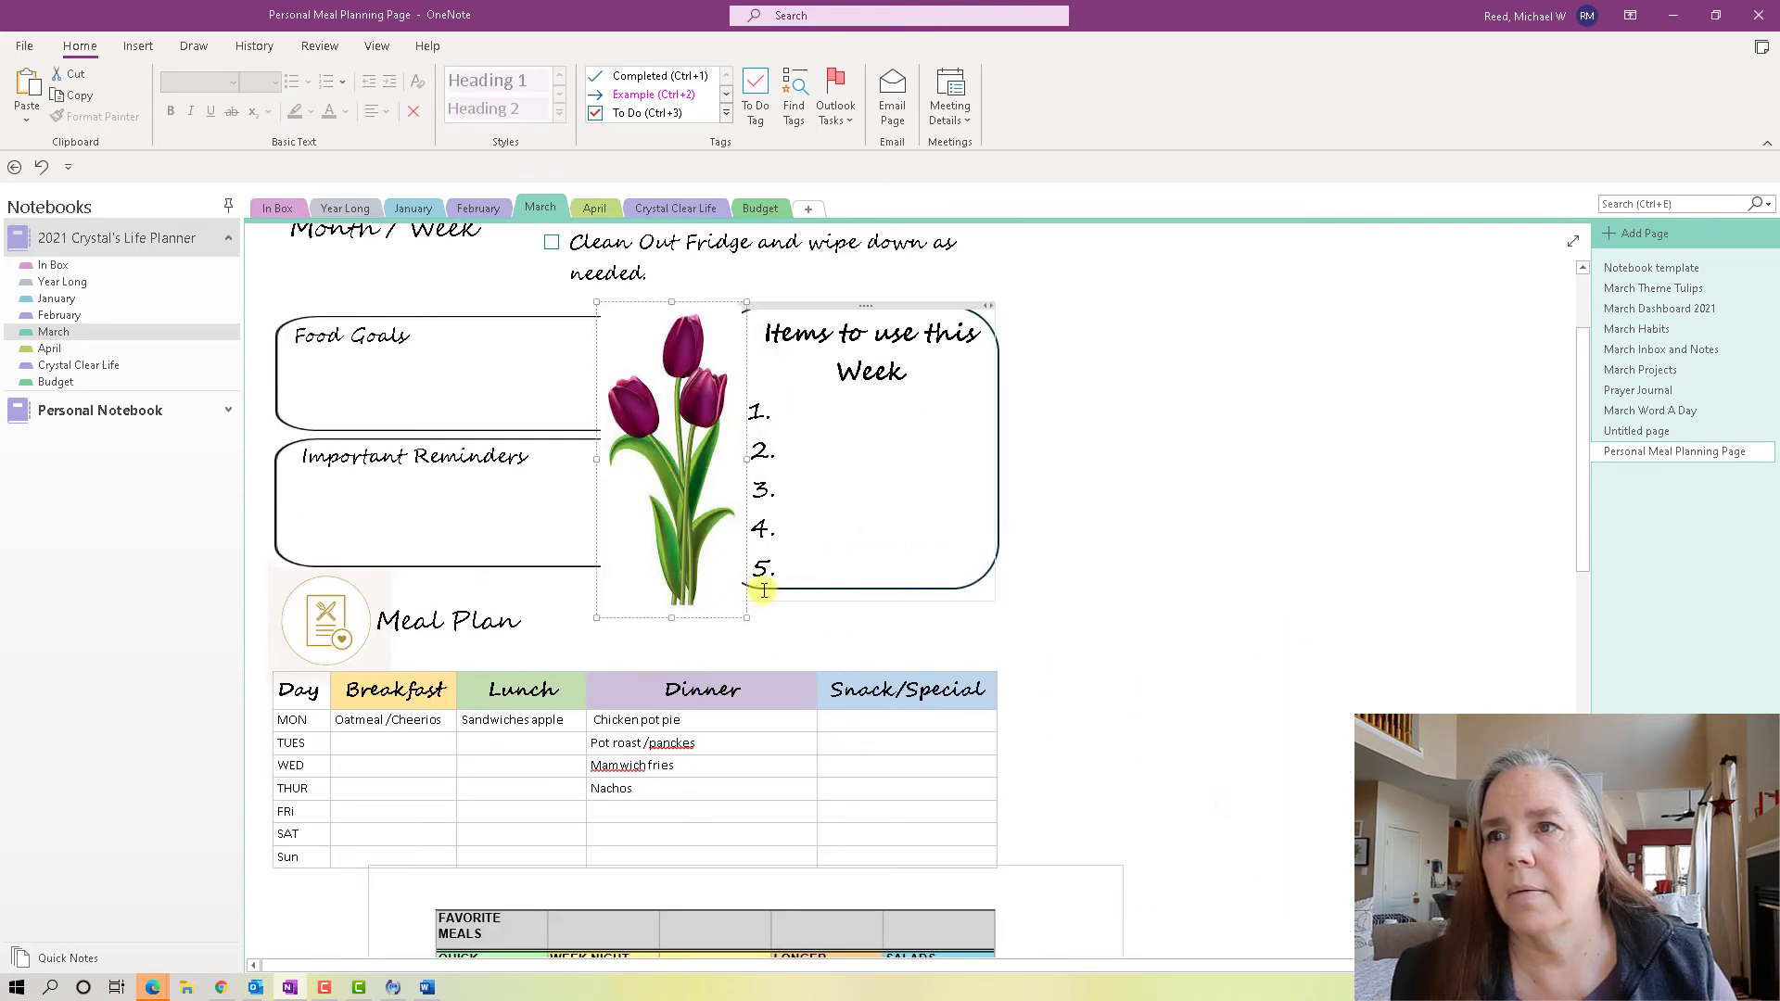
left_click_drag(743, 302, 714, 312)
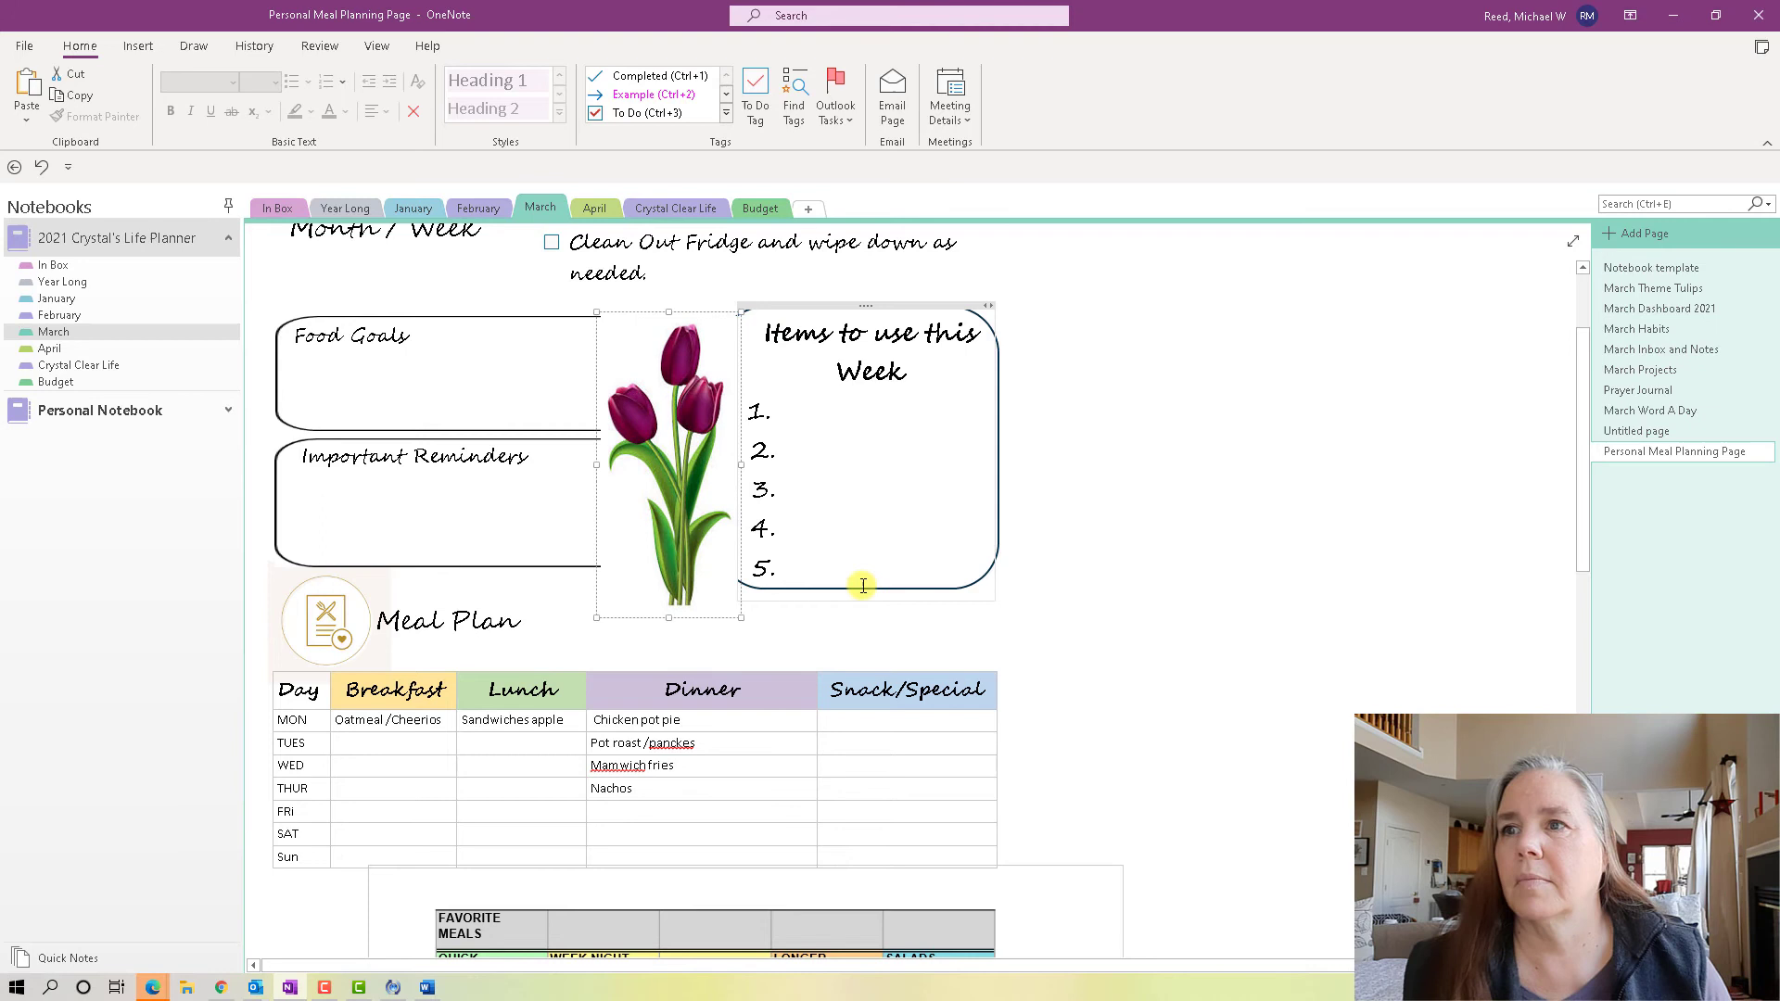
left_click(1166, 611)
scroll(1173, 609, "up", 3)
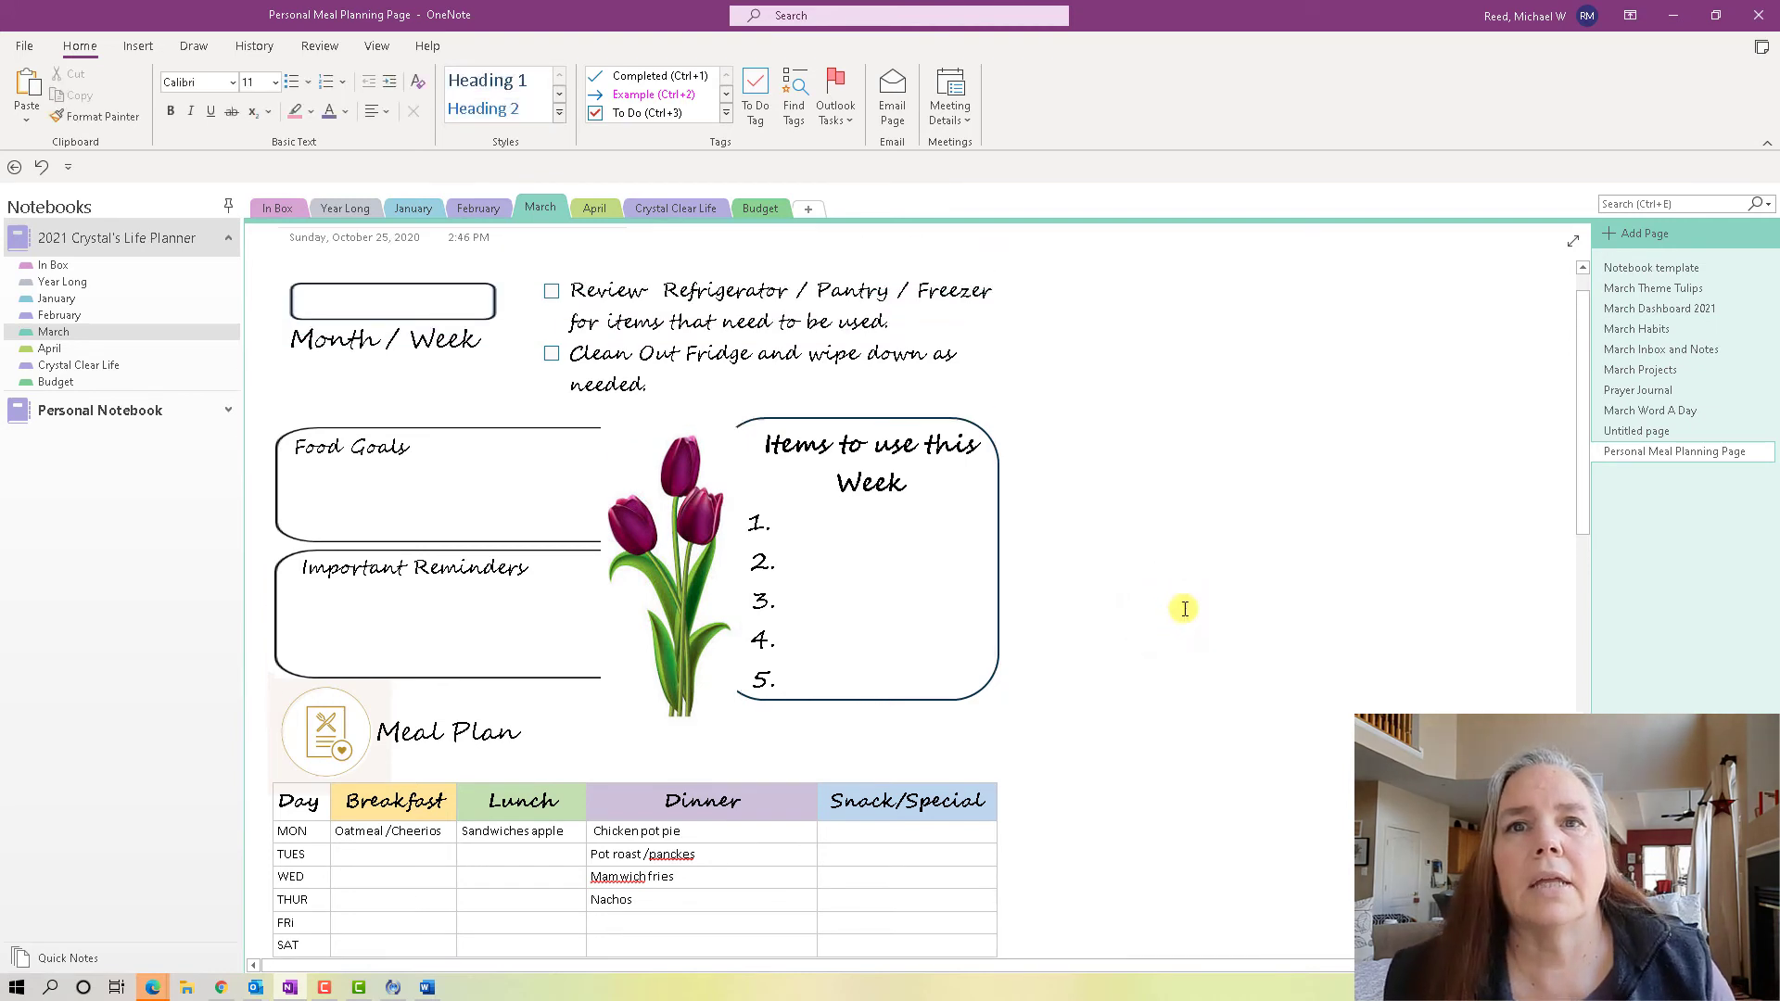
Copy the tablet and pen picture from the March Theme Tulips page.
scroll(1185, 609, "down", 10)
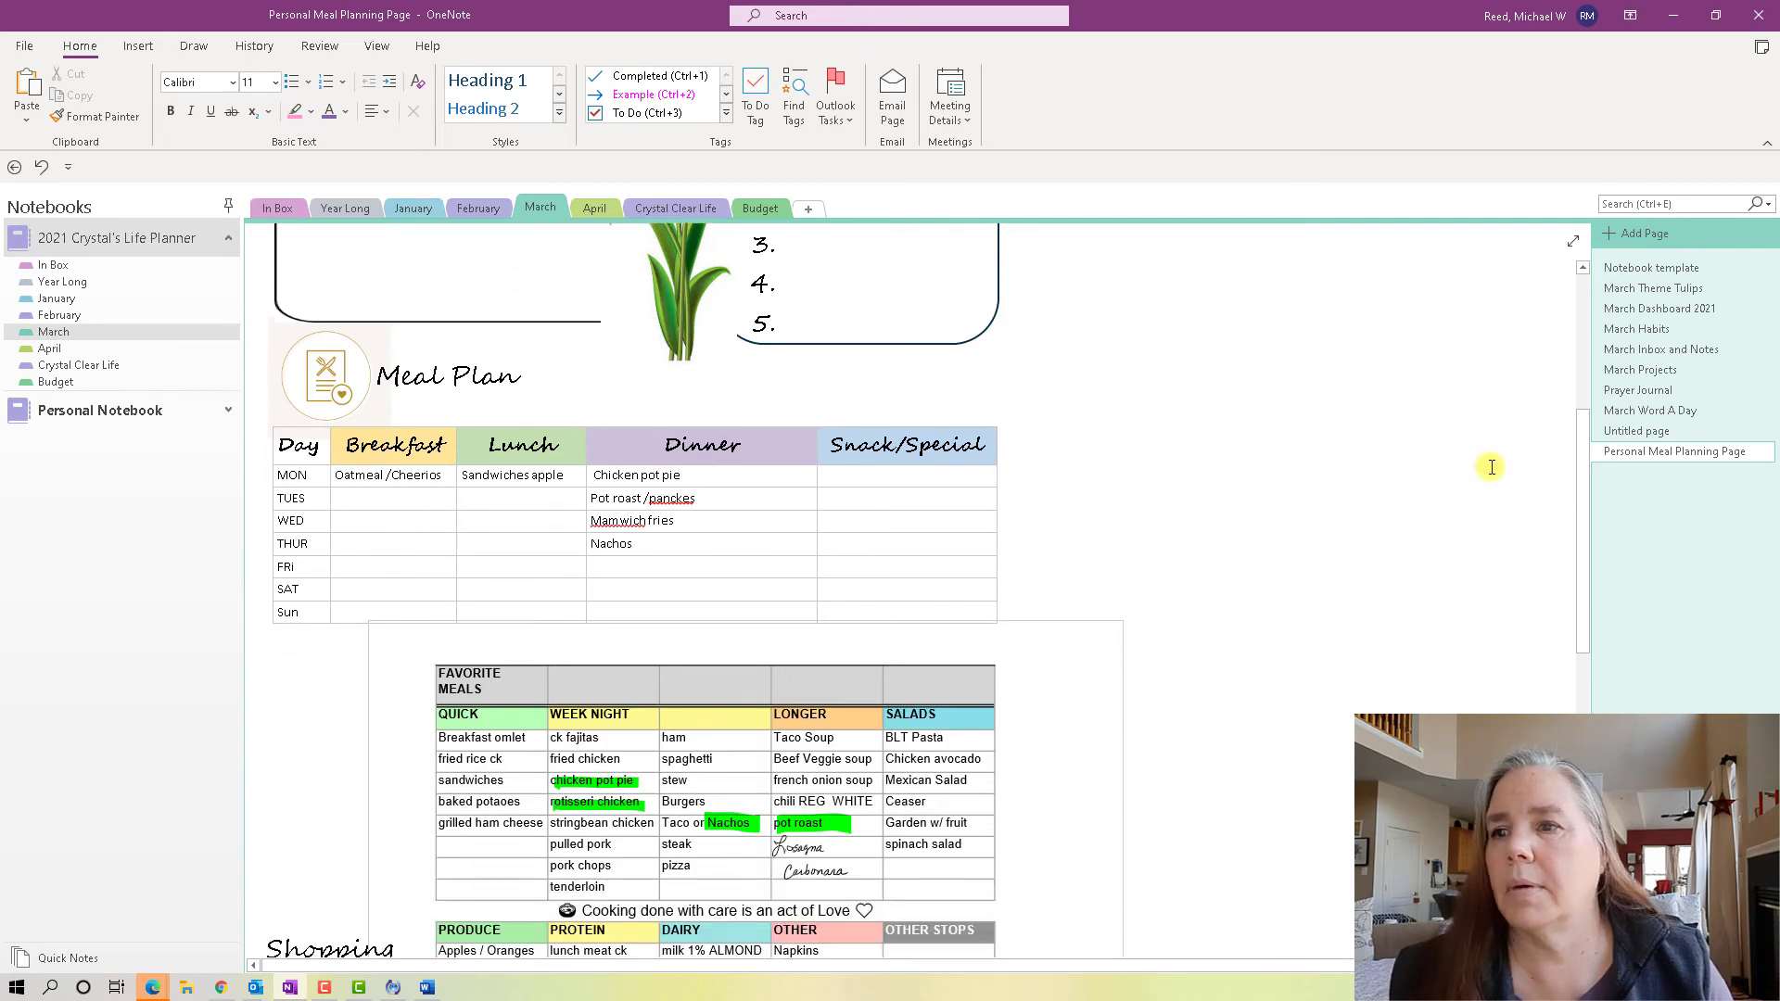
left_click(1659, 288)
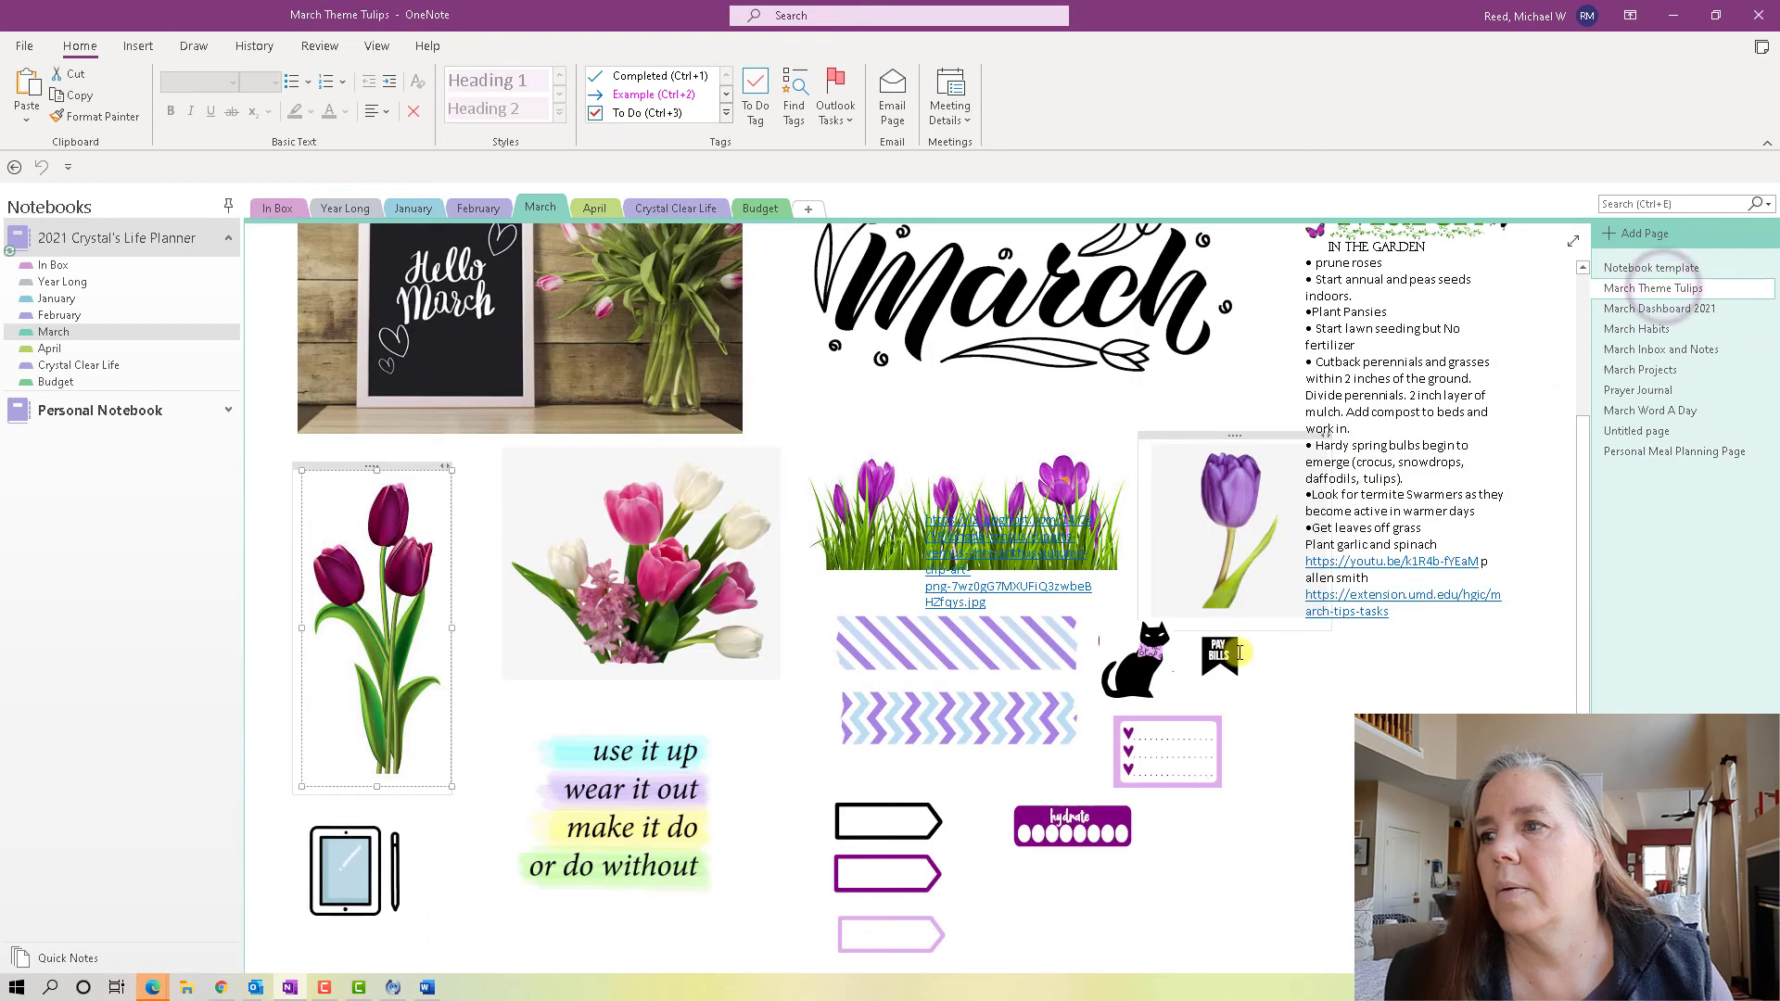
scroll(1298, 729, "down", 1)
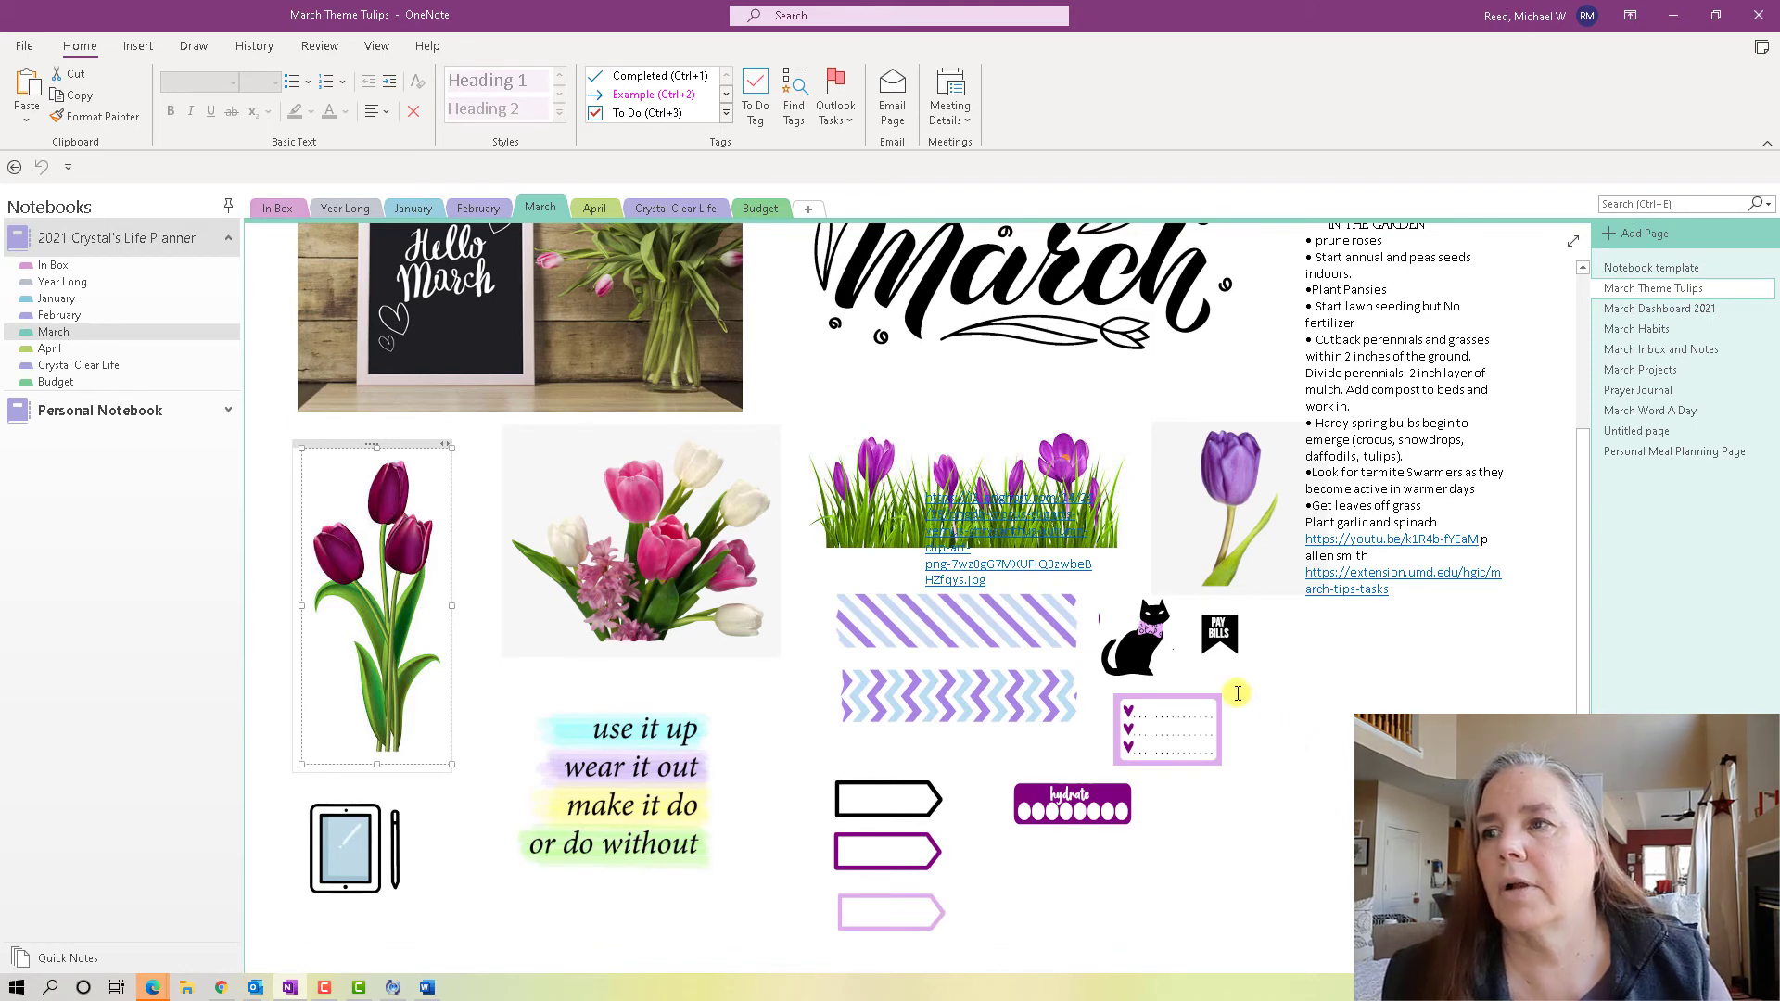
left_click(374, 844)
right_click(374, 843)
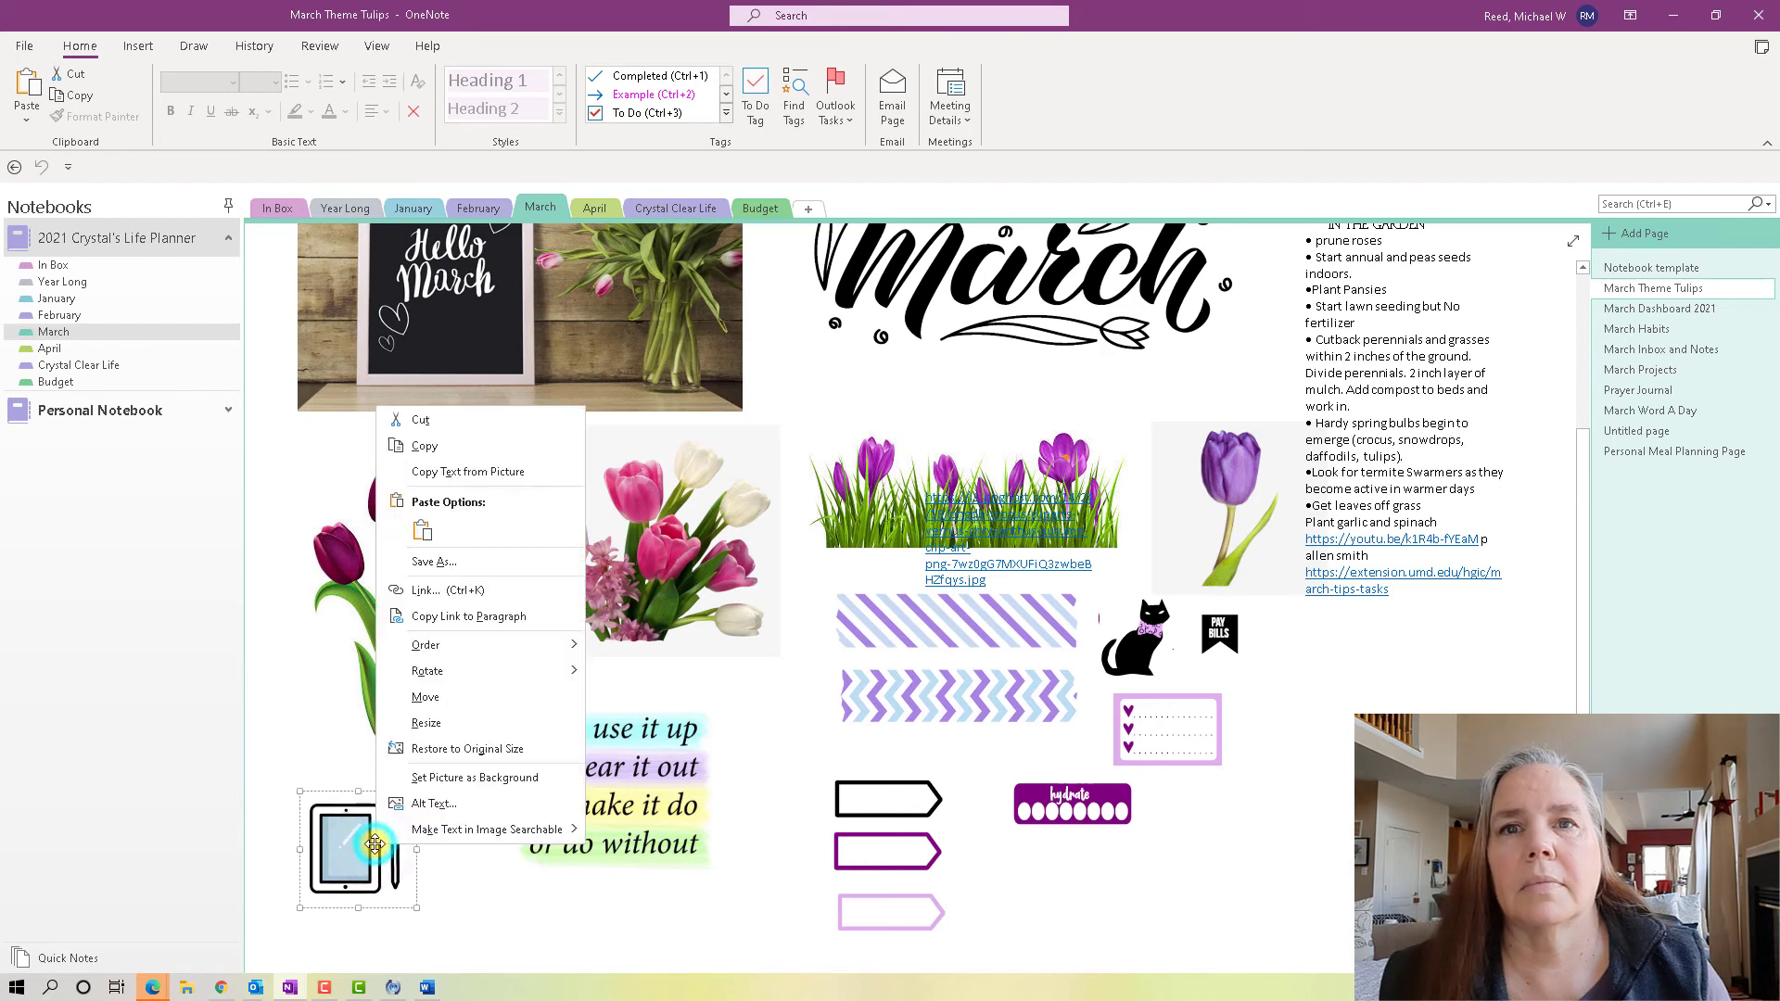
left_click(412, 441)
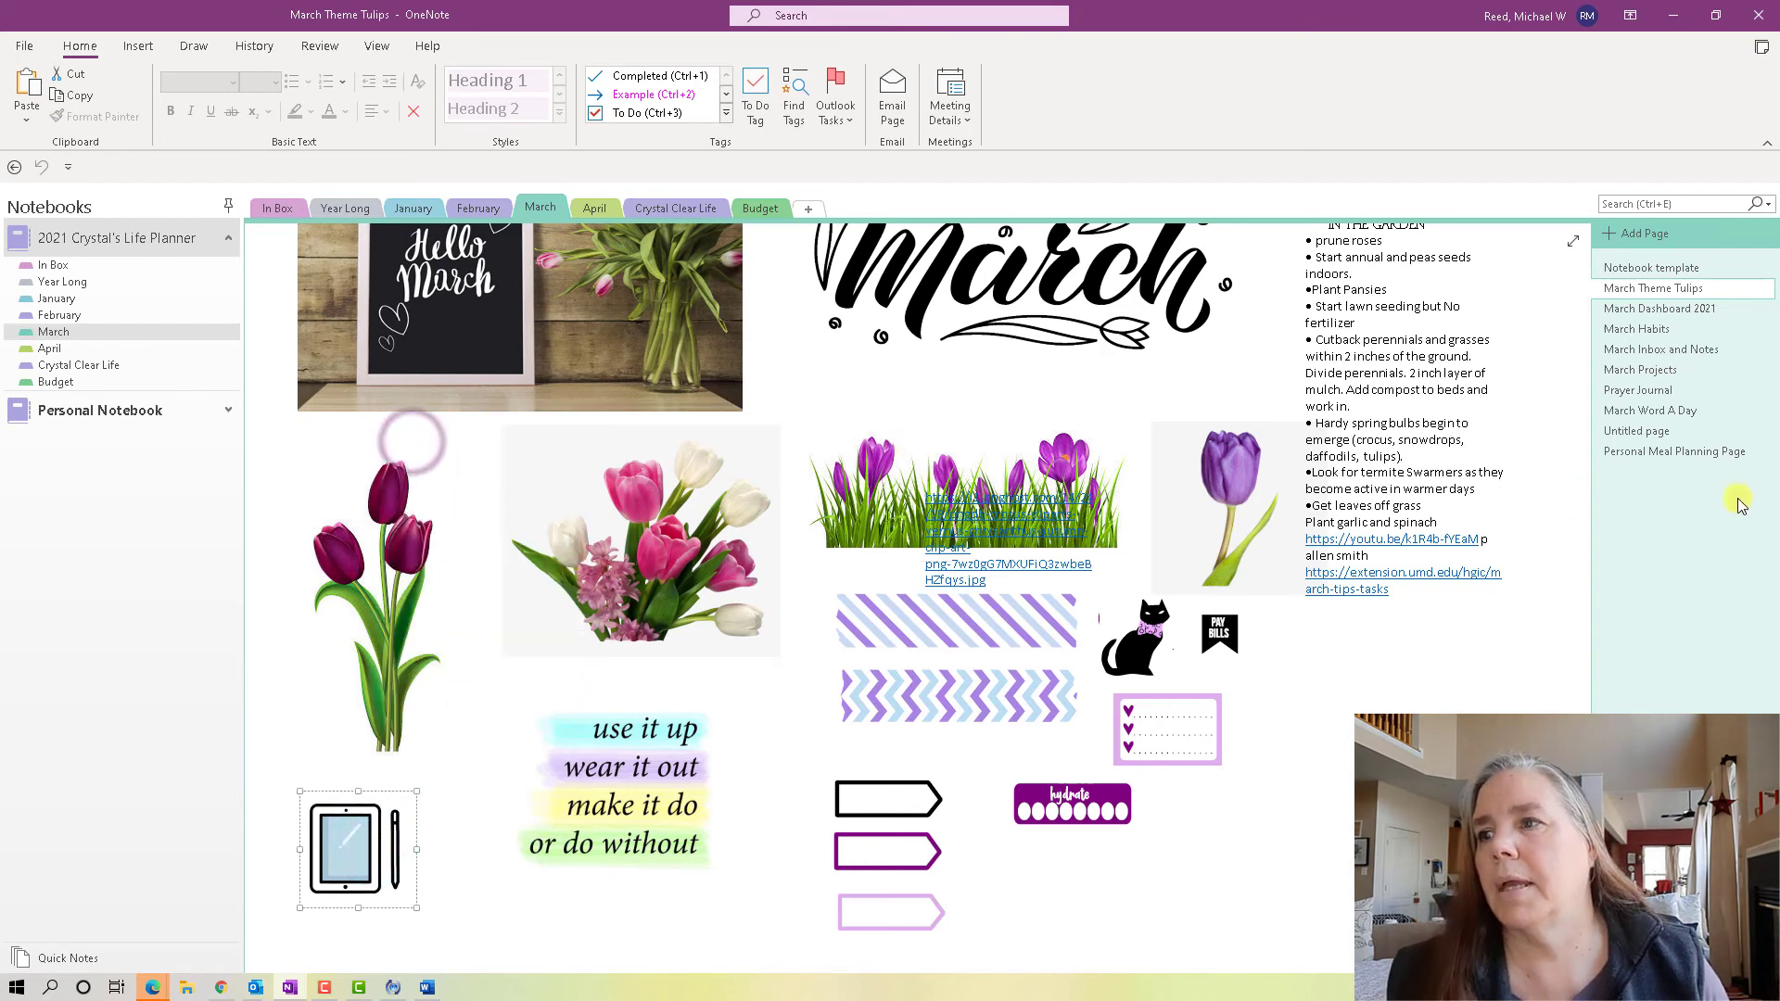
Paste the tablet picture on the Personal Meal Planning Page and place it beside the Favorite Meals table.
left_click(1721, 450)
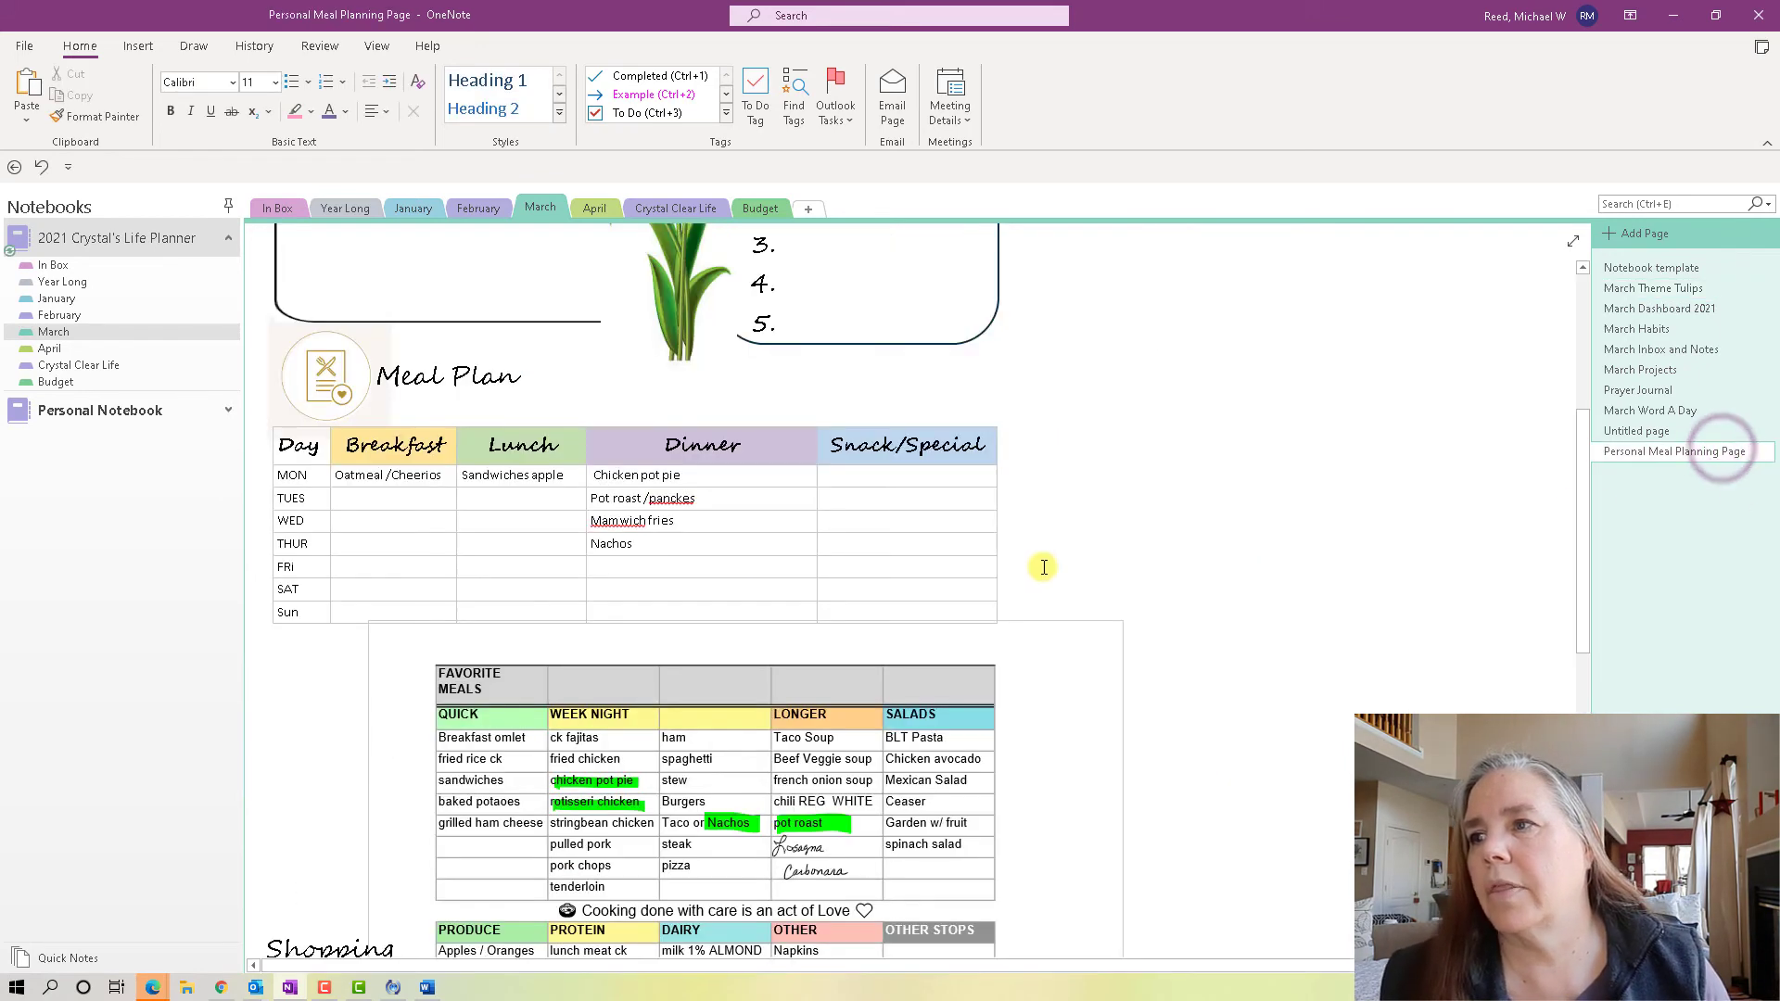
right_click(331, 729)
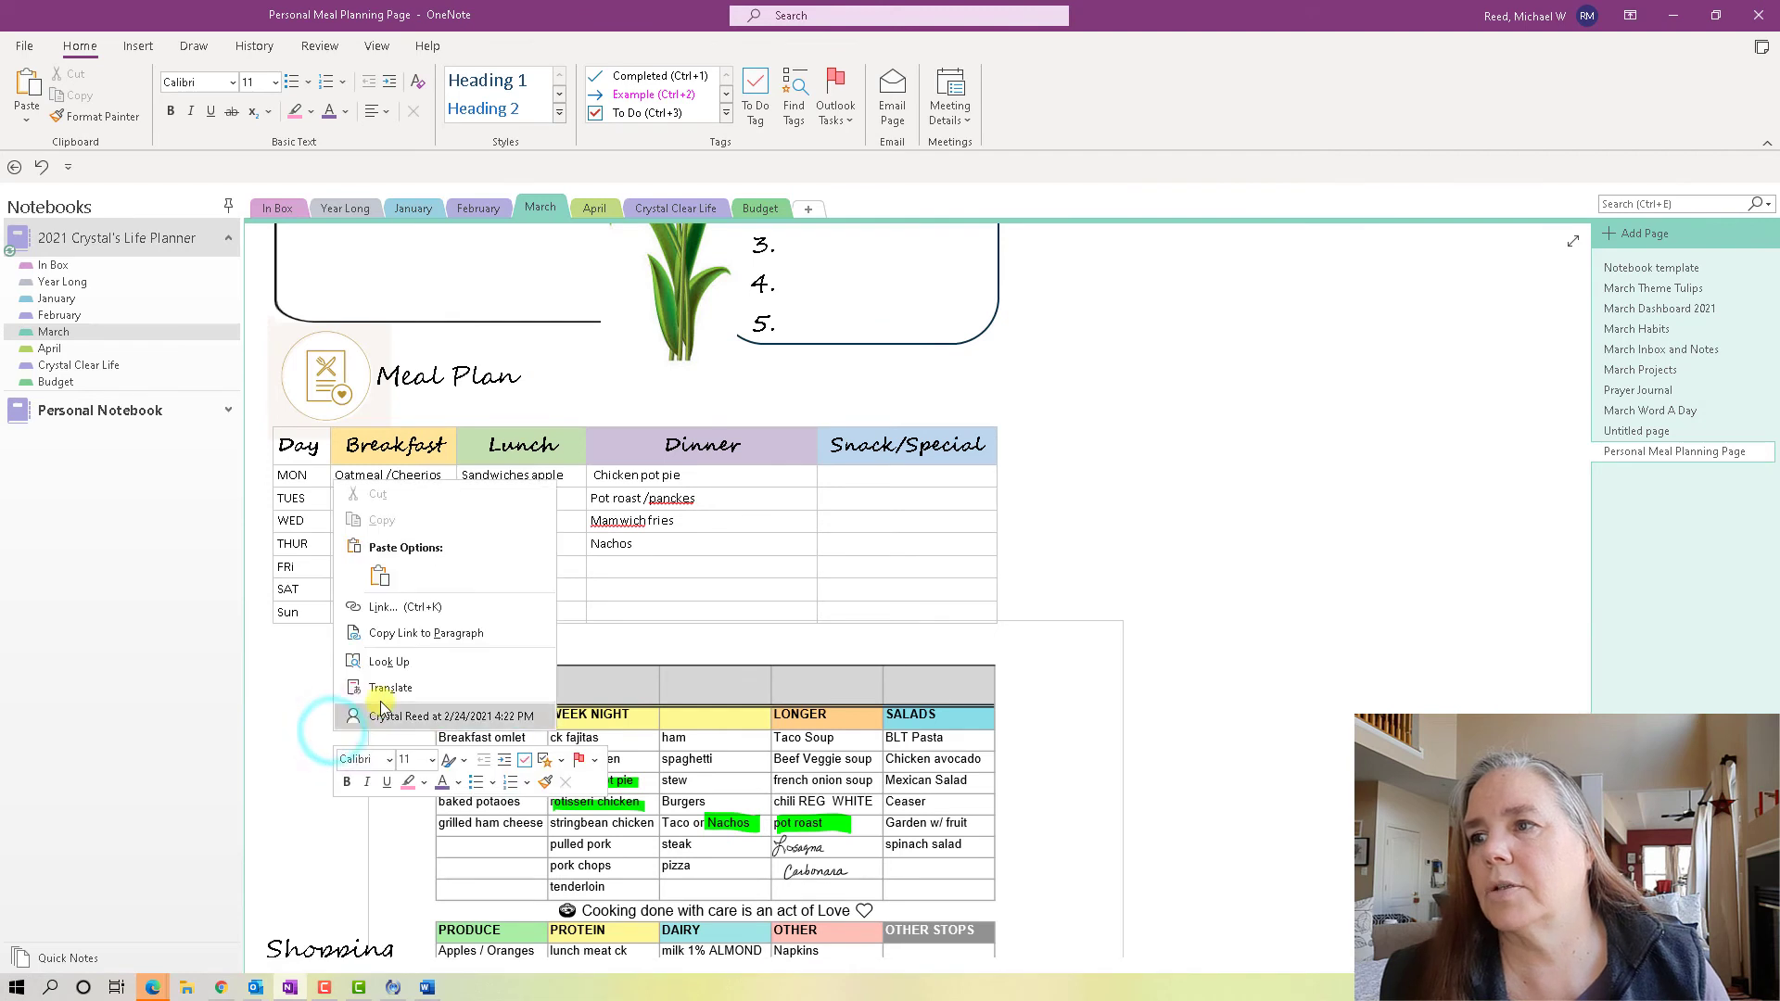
left_click(379, 576)
left_click_drag(387, 779, 352, 729)
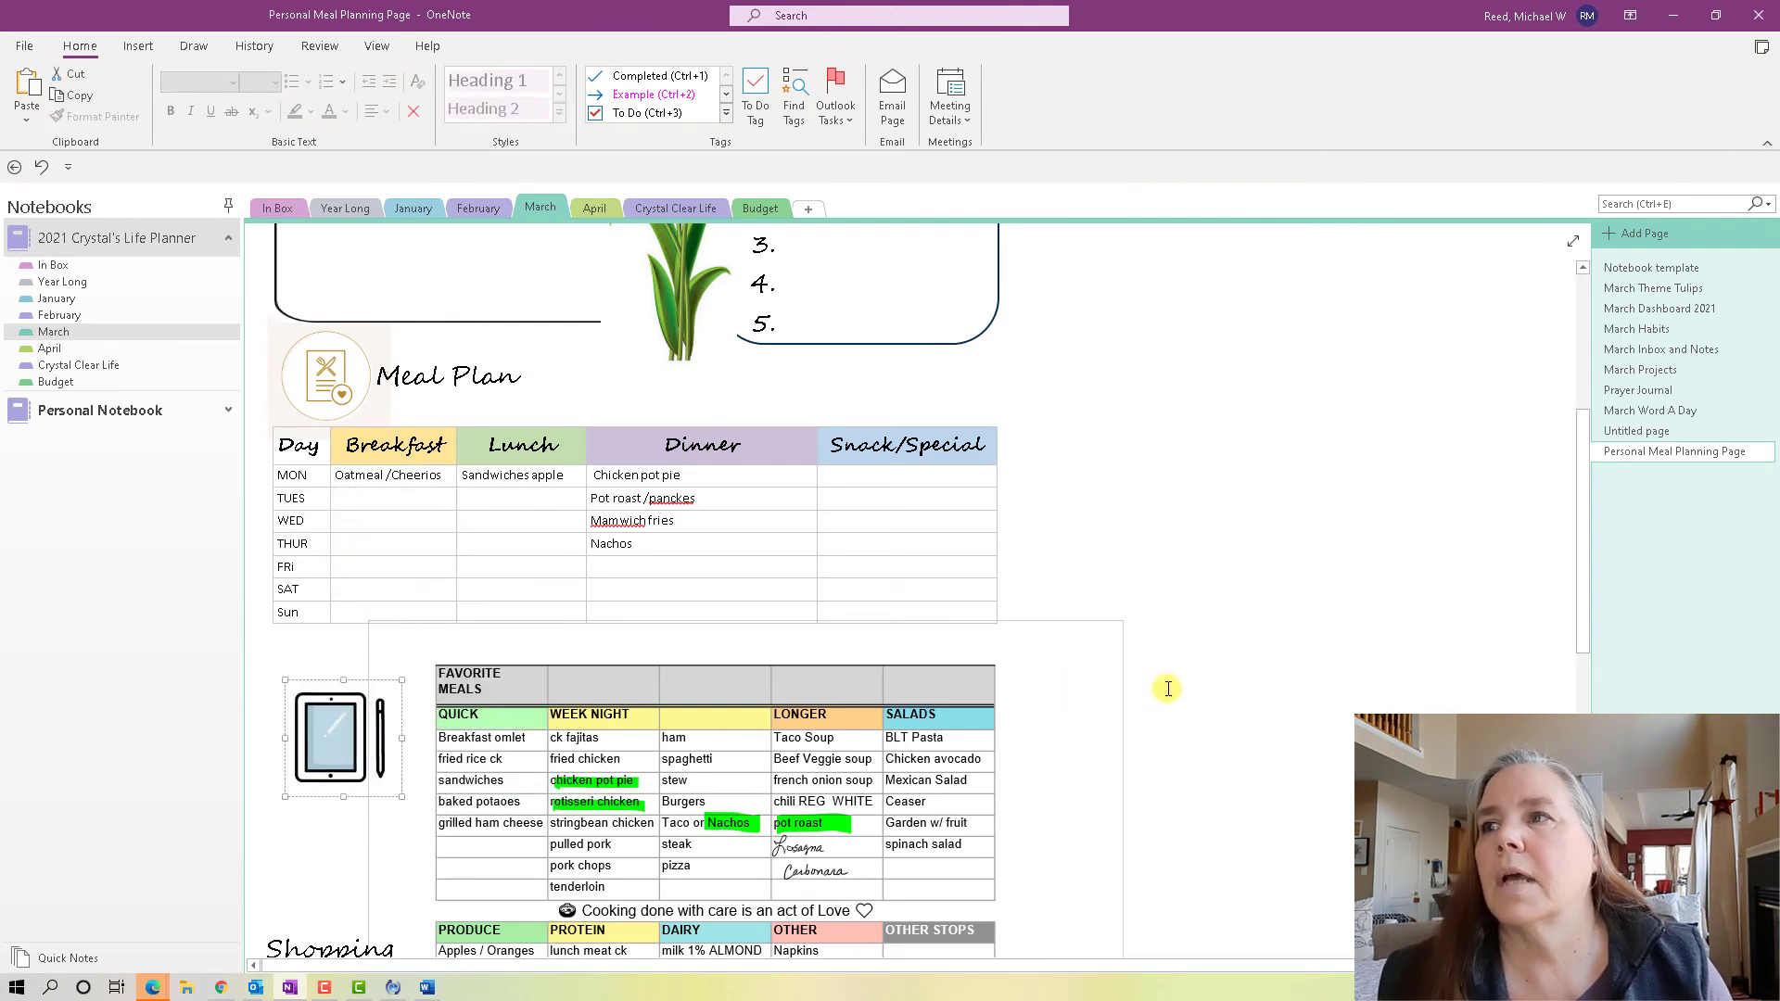
left_click(1220, 686)
Review the redecorated meal planning page from its heading down through the meal plan, favorite meals and shopping list.
scroll(1220, 686, "up", 1)
scroll(1220, 686, "up", 3)
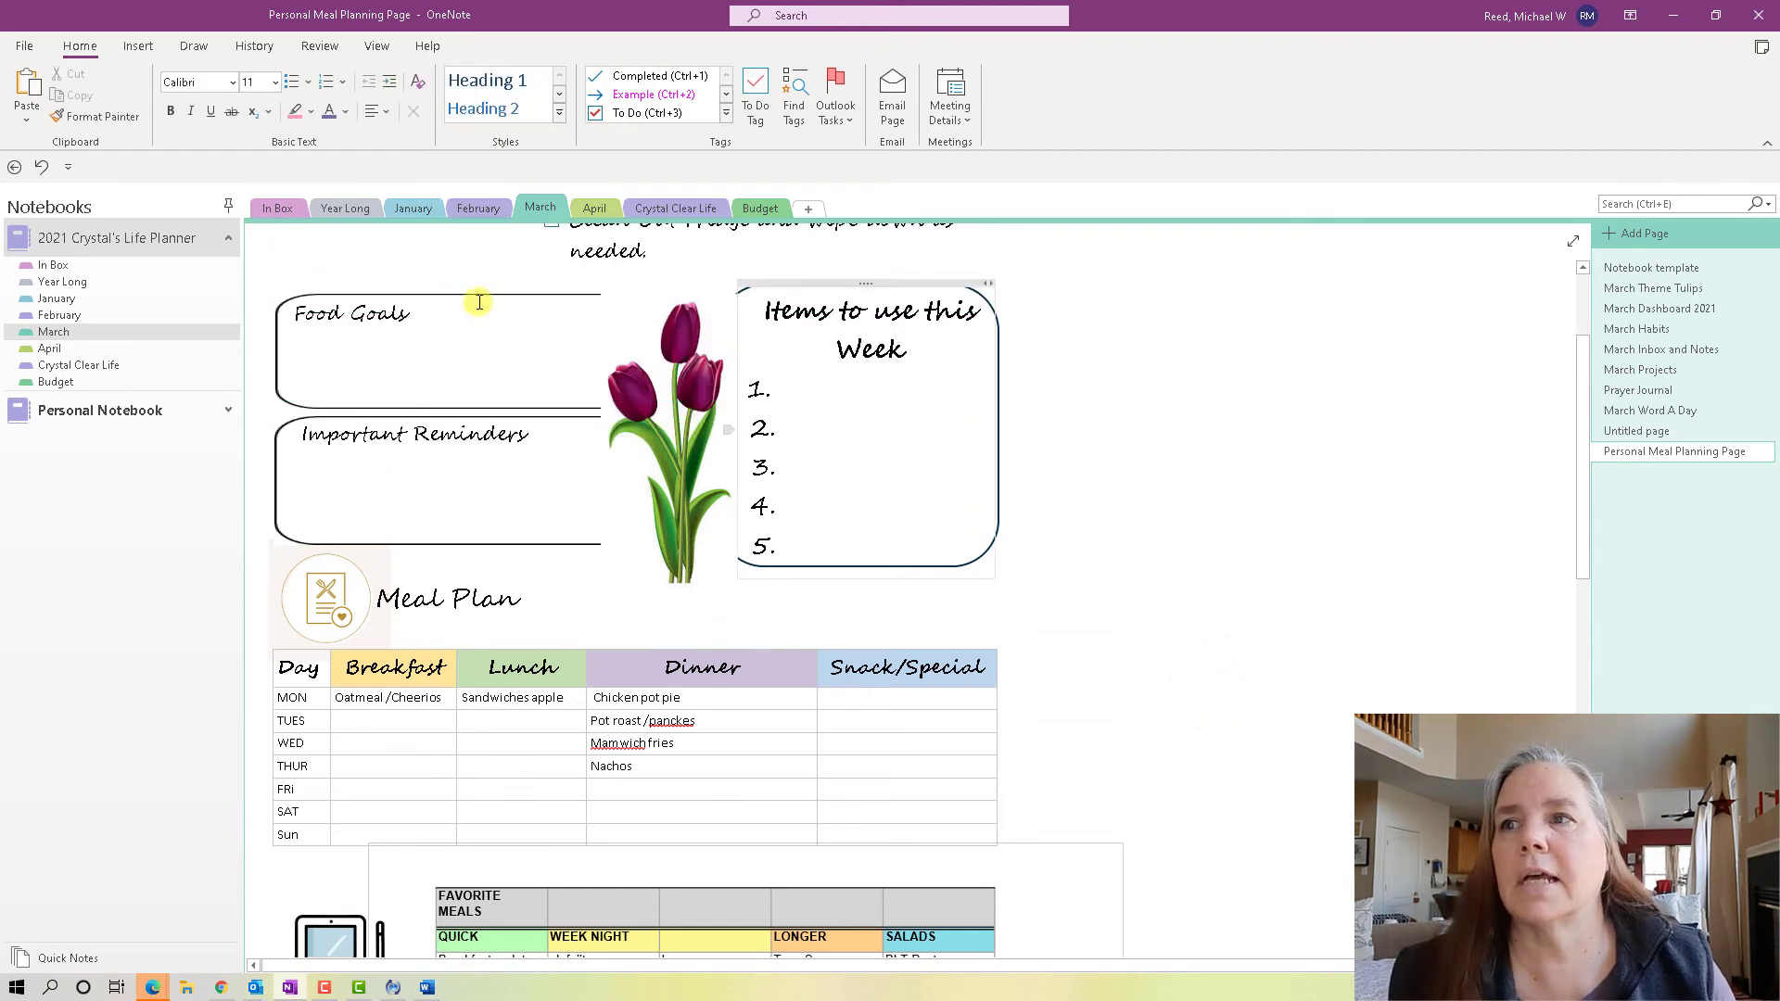
scroll(842, 408, "up", 3)
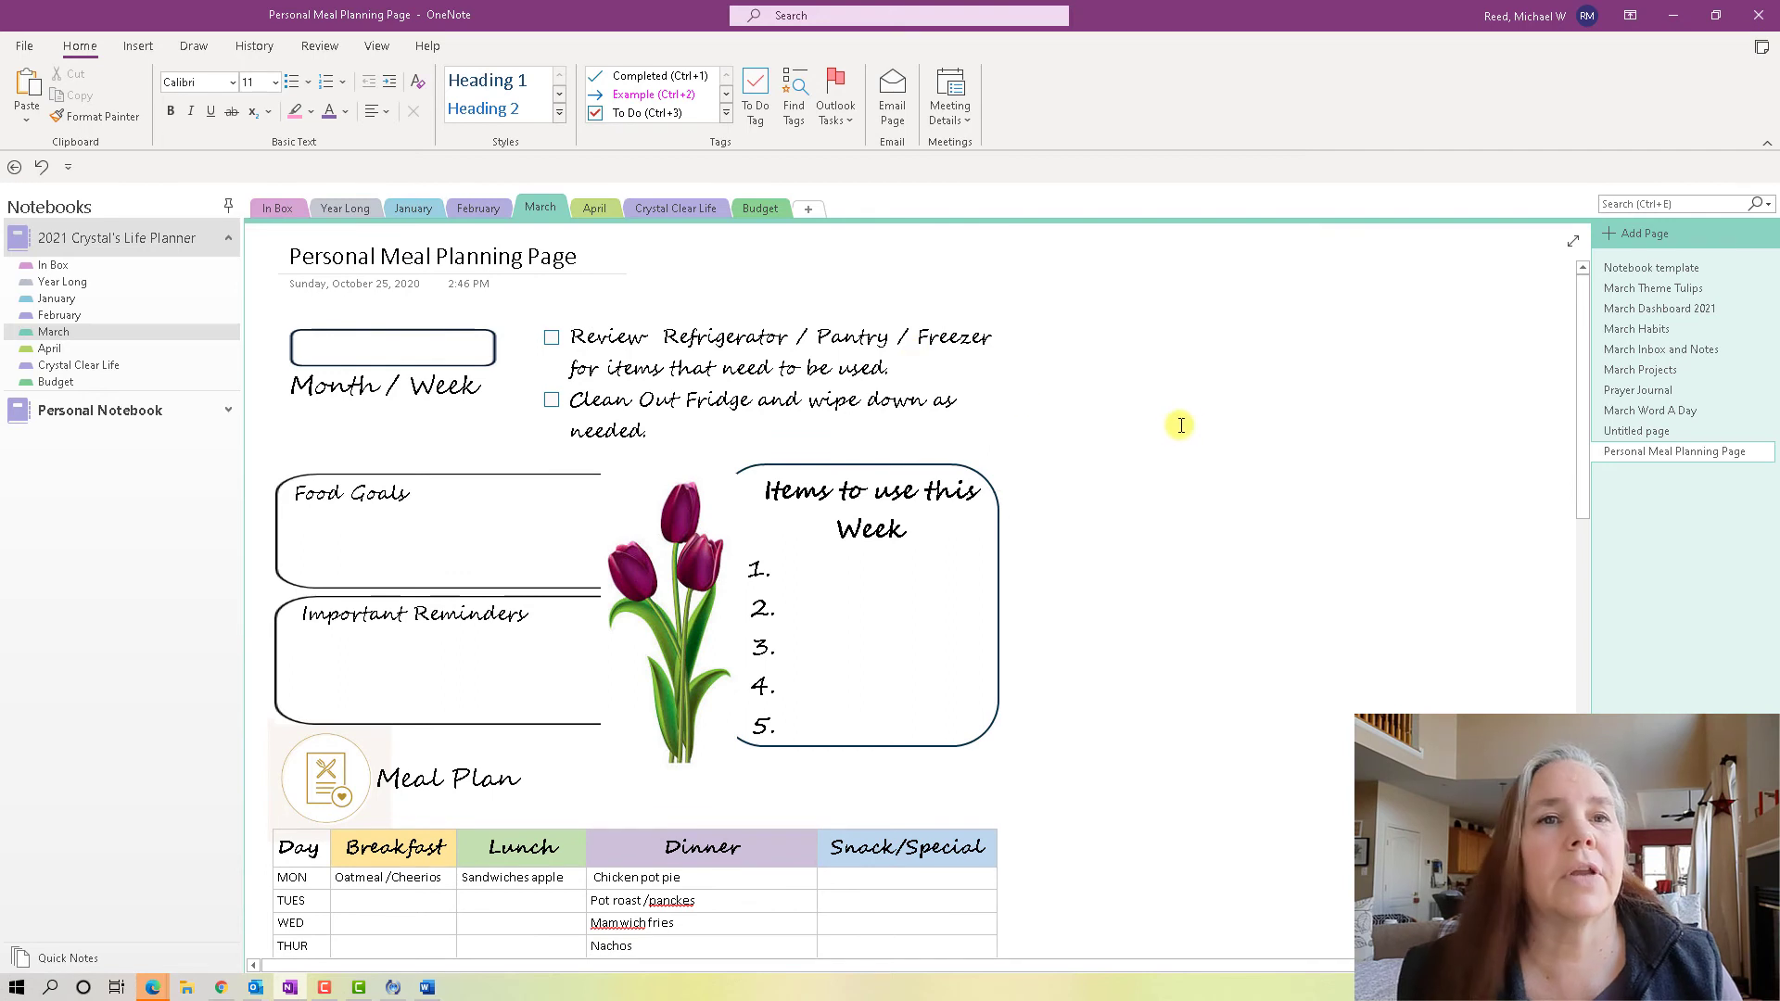
scroll(1187, 468, "down", 3)
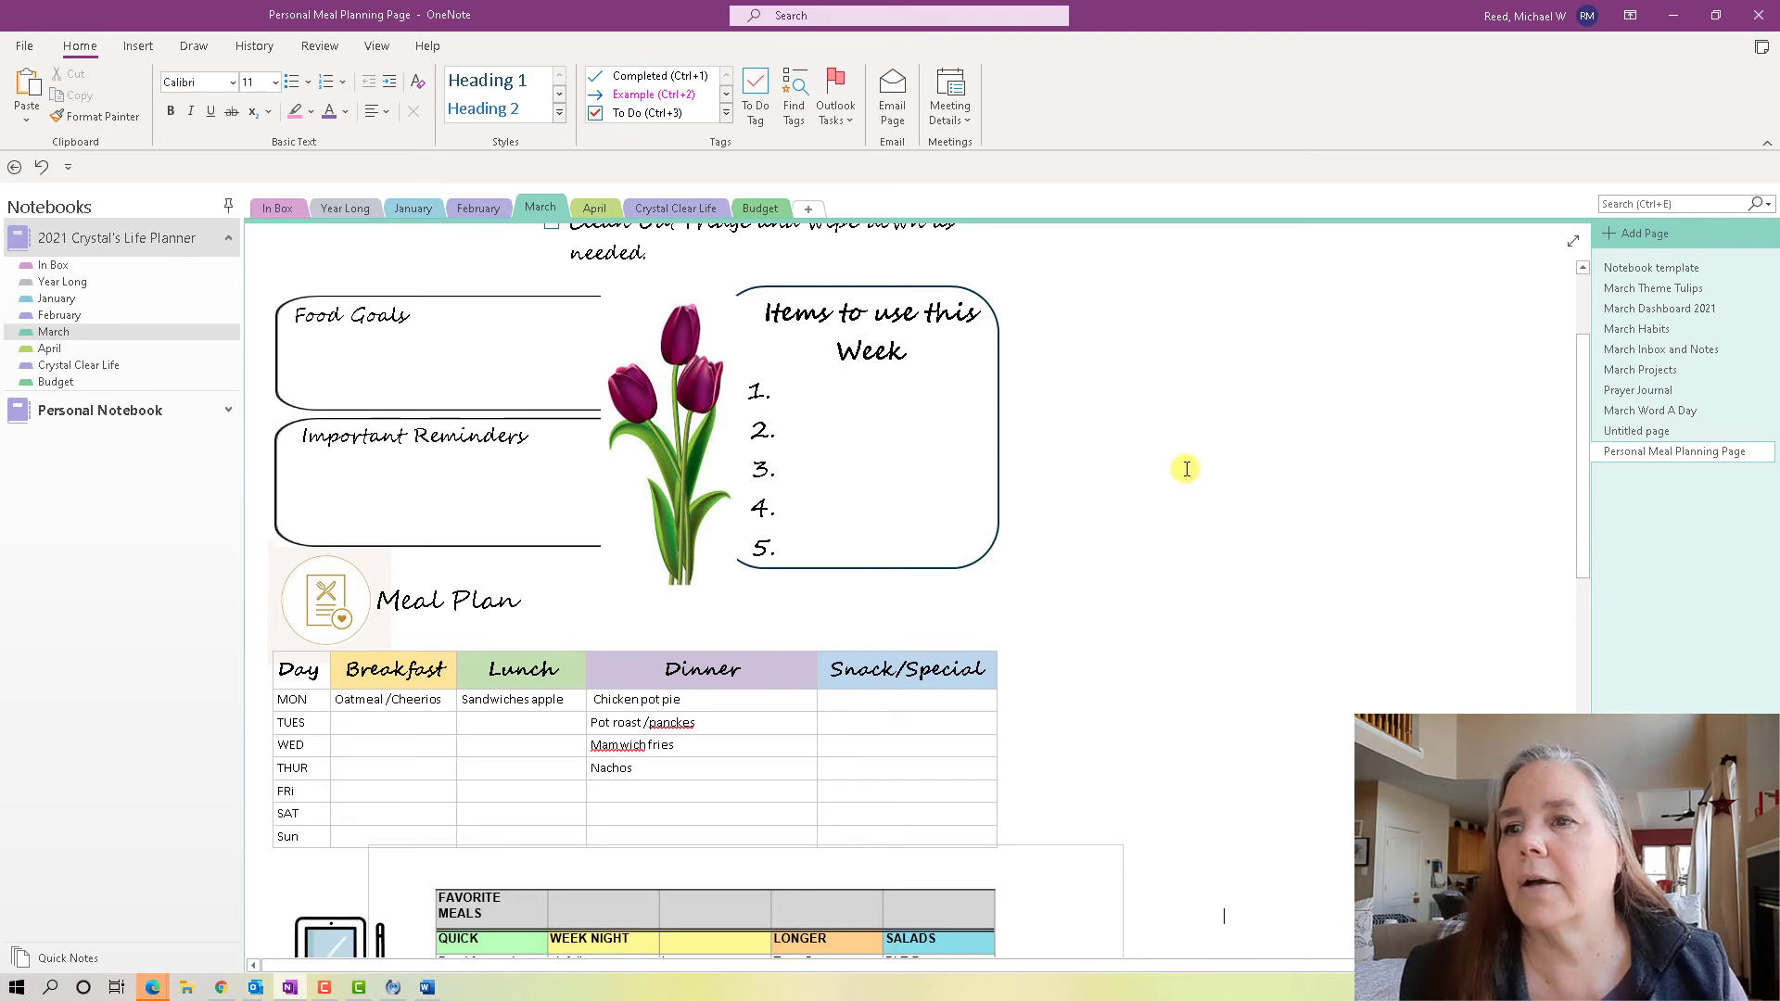
scroll(1186, 468, "down", 9)
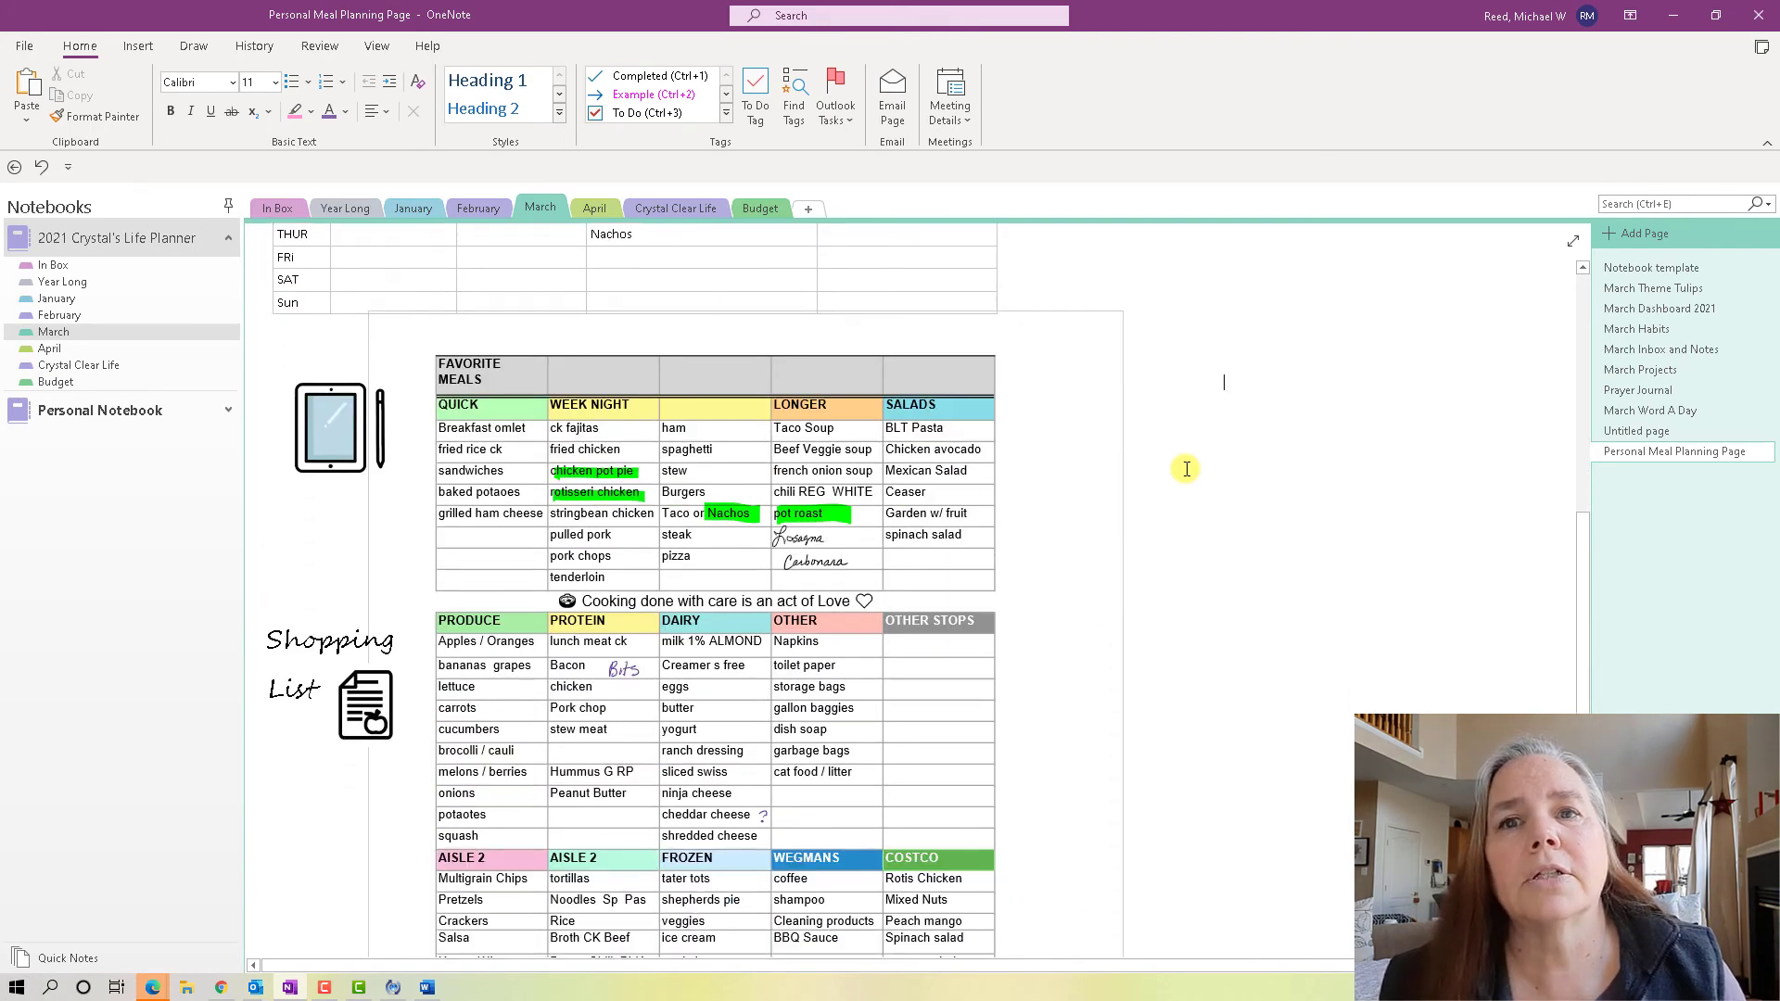
scroll(1186, 468, "down", 6)
scroll(1187, 468, "up", 6)
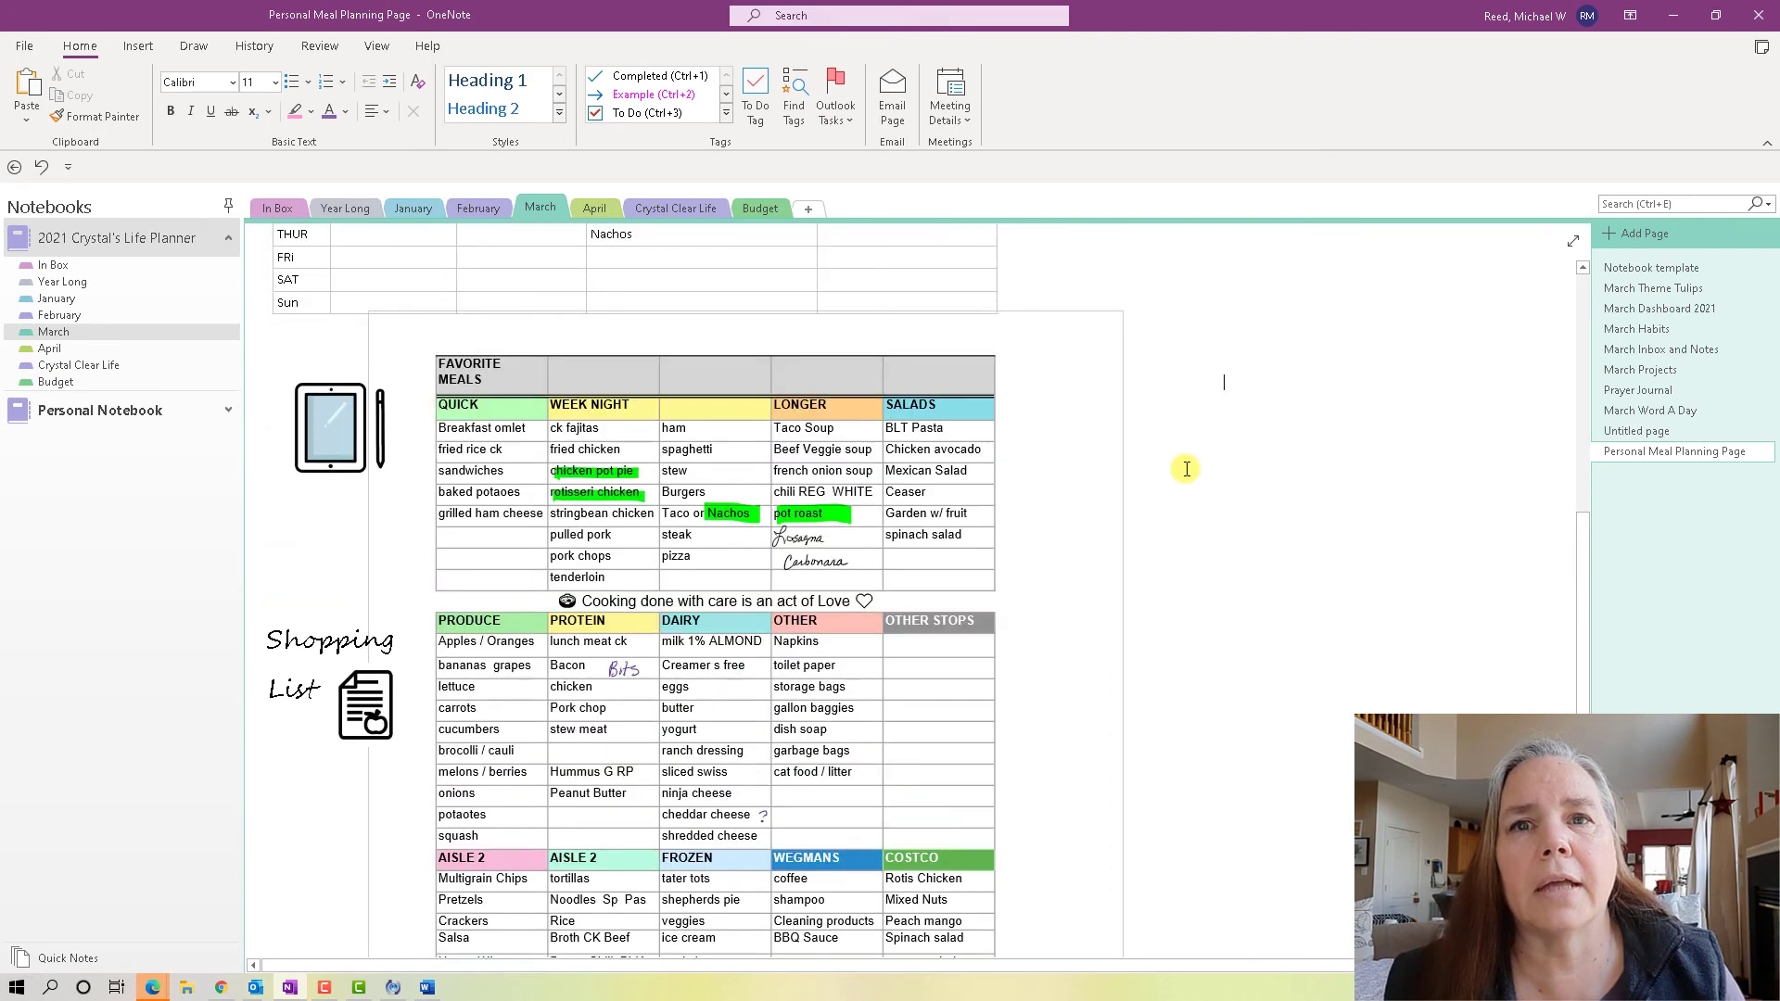
scroll(1187, 469, "up", 3)
Move the Personal Meal Planning Page directly above March Projects in the page order, and view the Prayer Journal page.
left_click_drag(1620, 453, 1624, 363)
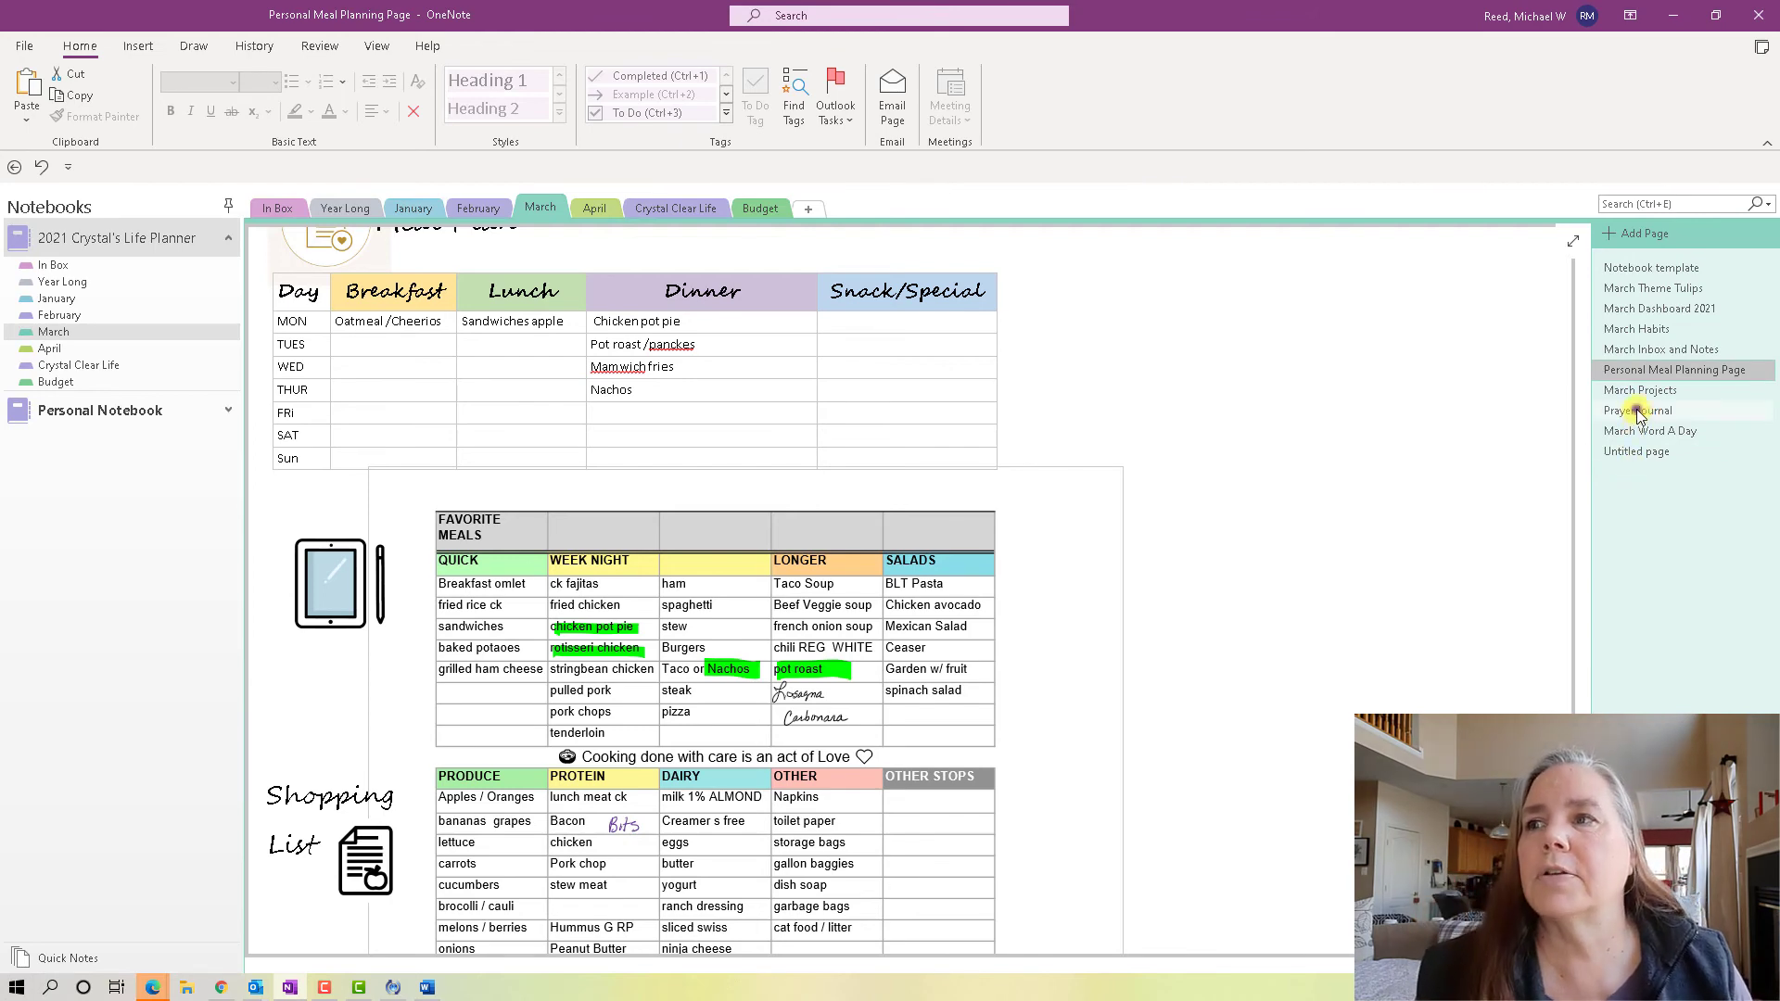
left_click(1637, 413)
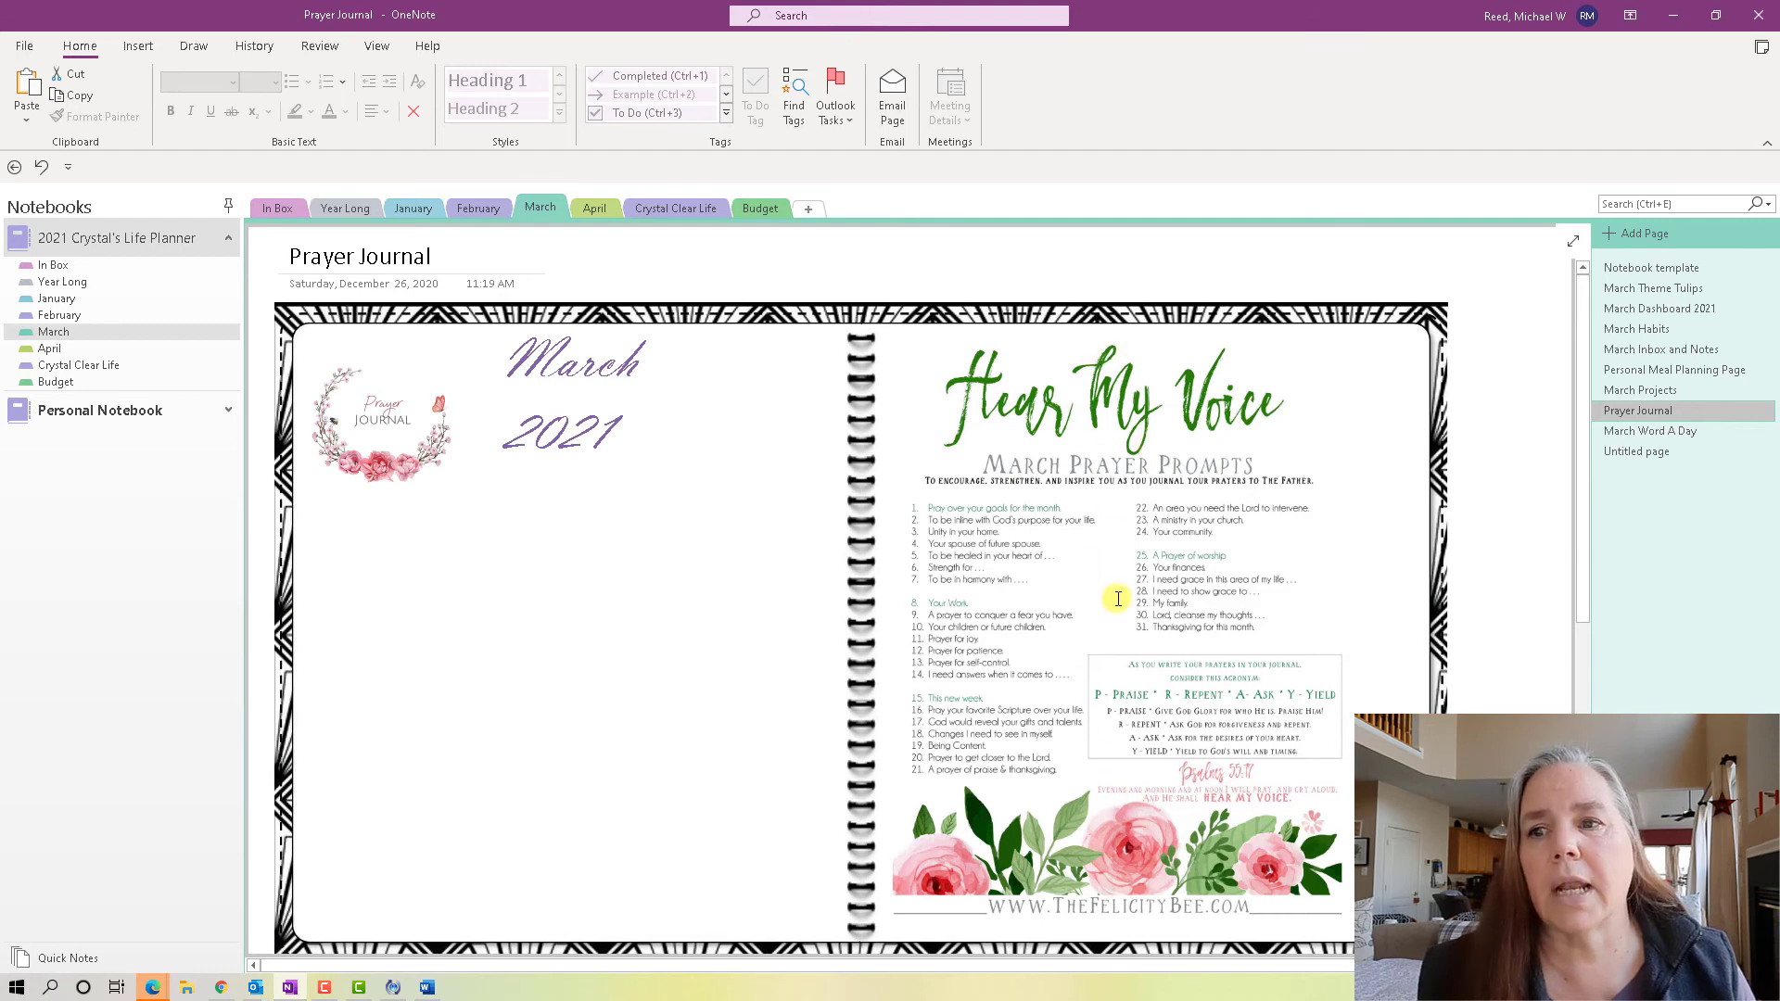
scroll(1117, 599, "down", 1)
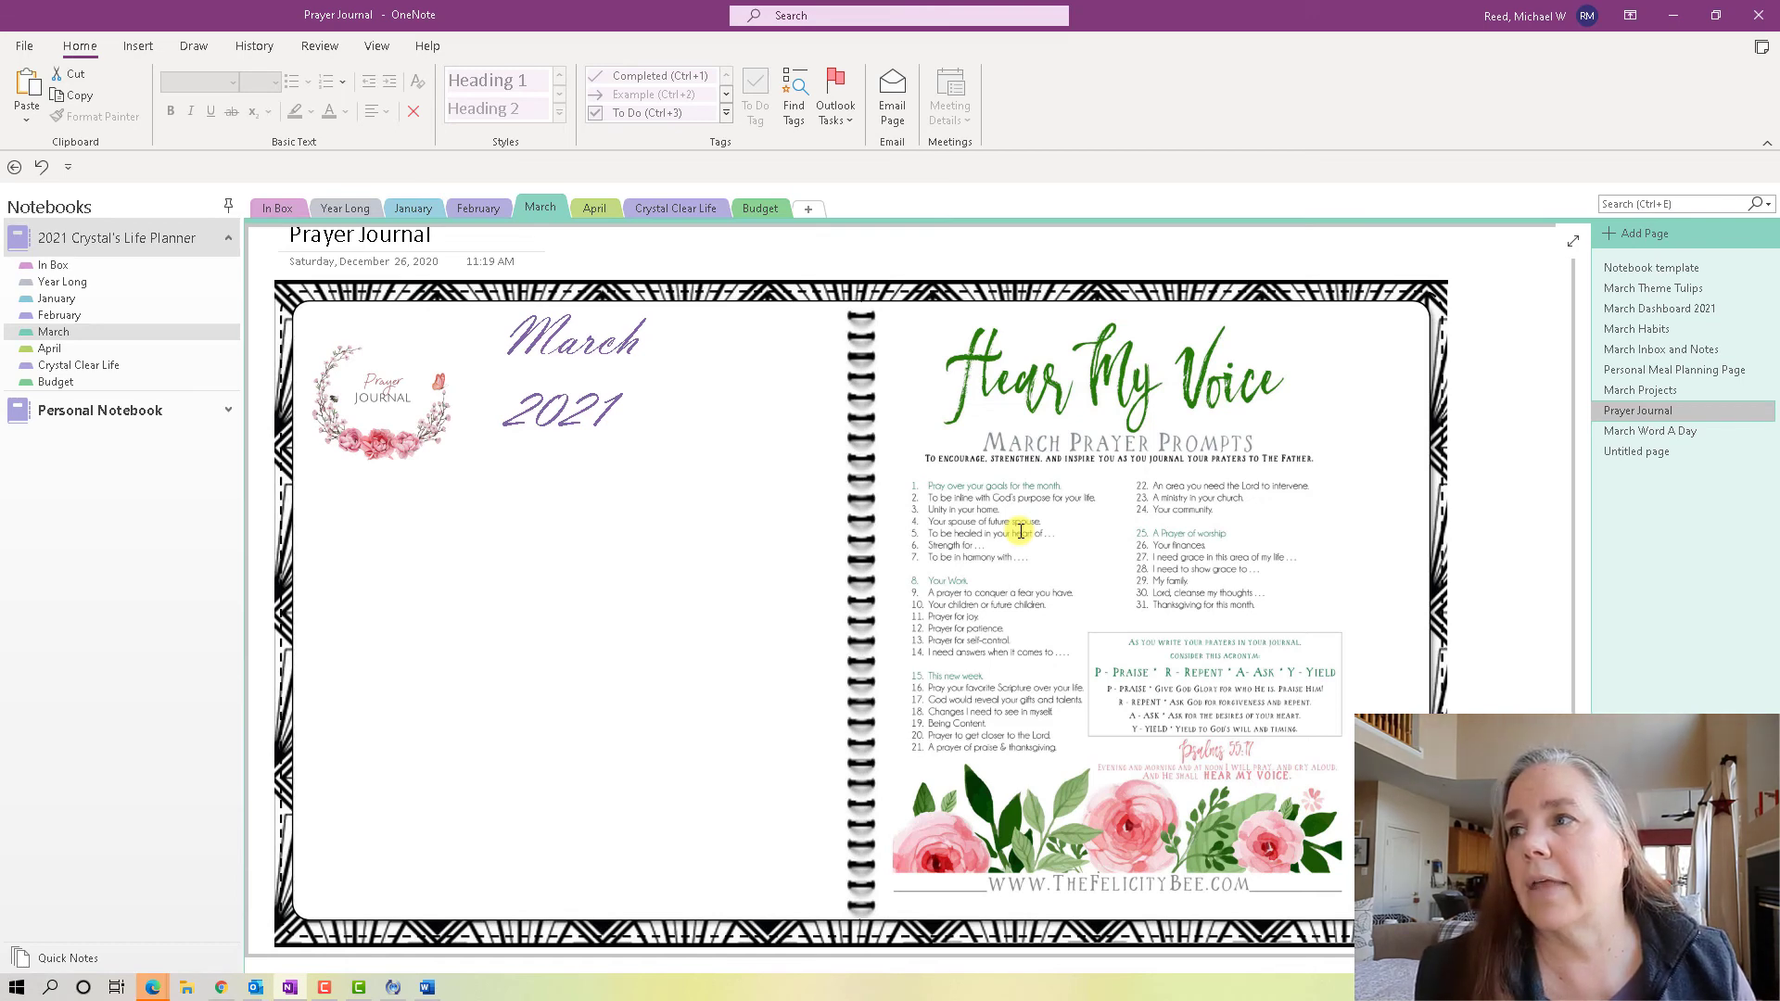
Find the pink prayer request table on the Templates page of the Personal Notebook and copy it.
left_click(76, 422)
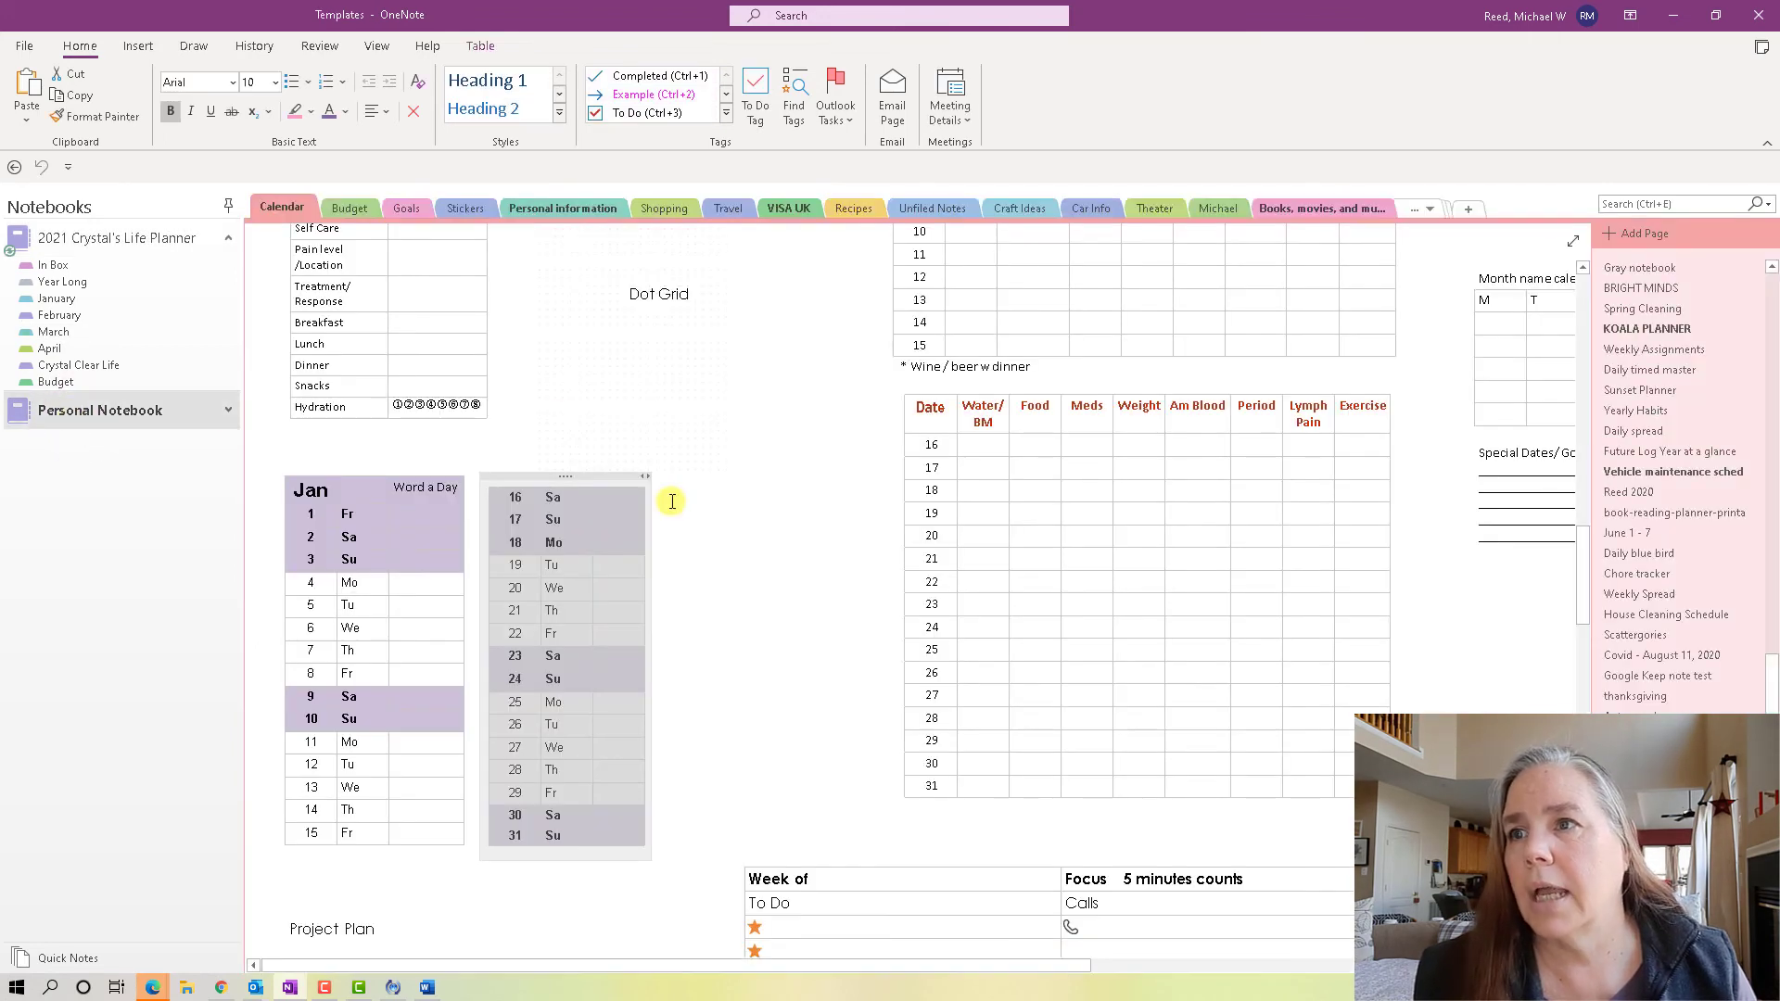
scroll(712, 542, "down", 1)
scroll(714, 545, "up", 4)
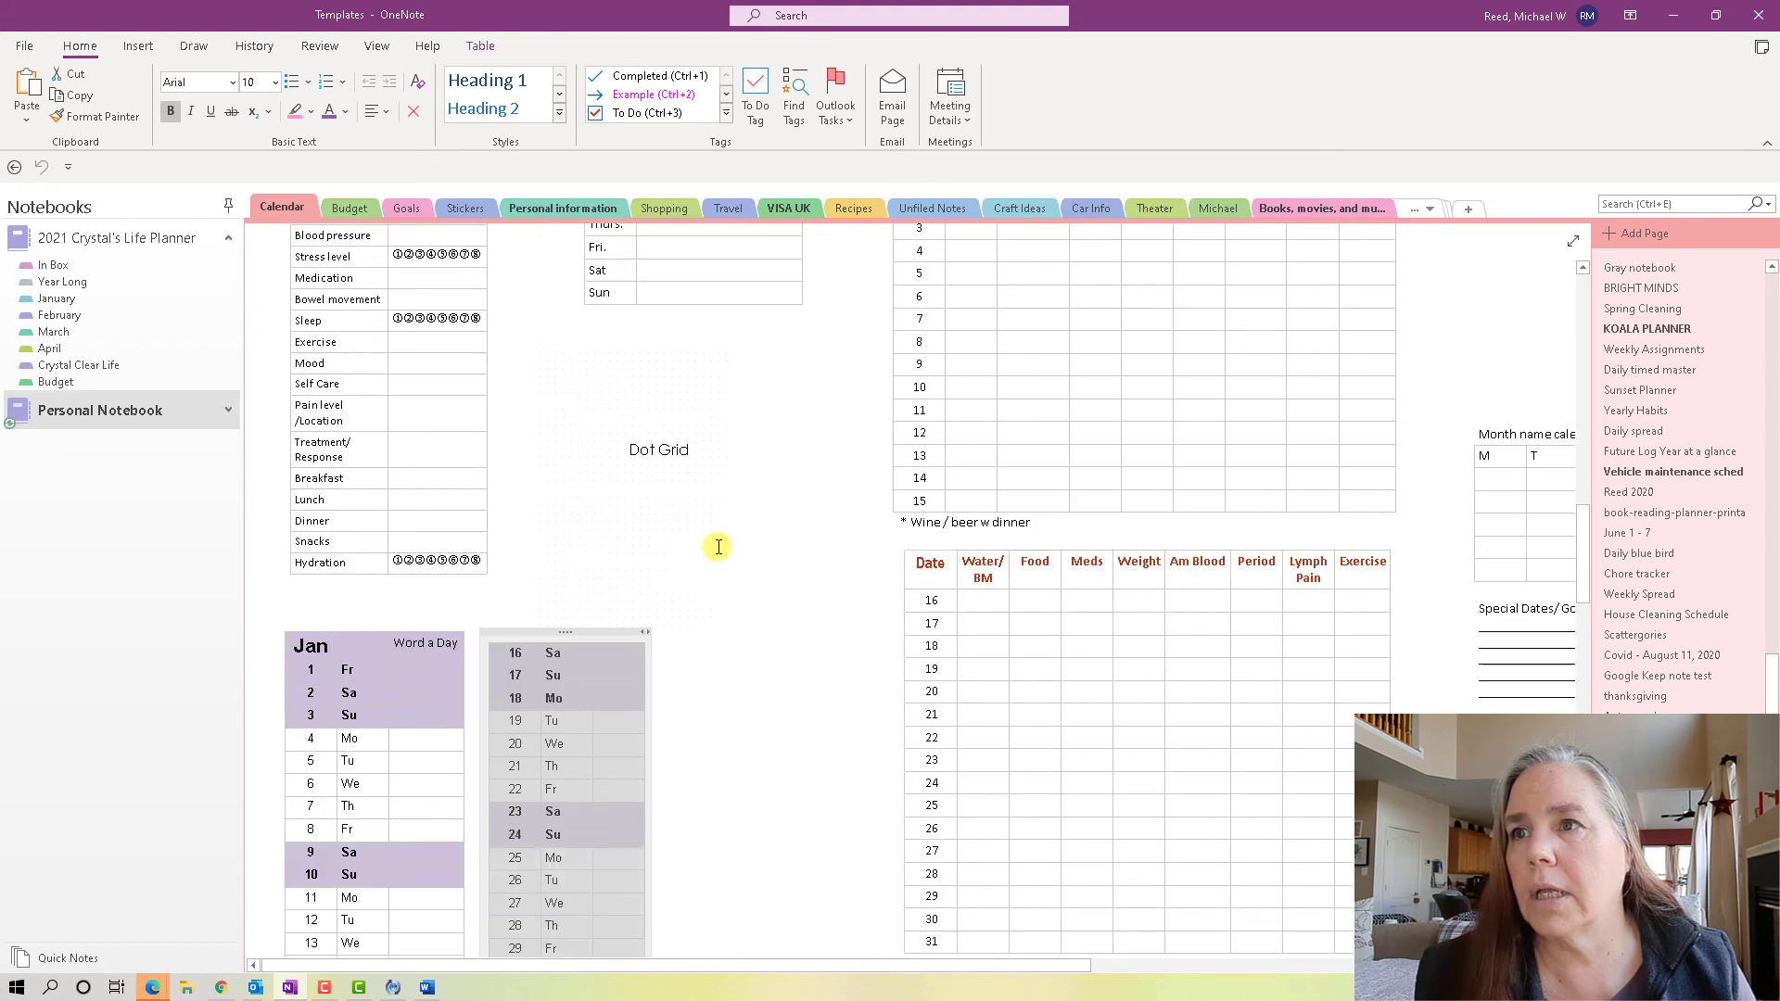
scroll(718, 547, "up", 8)
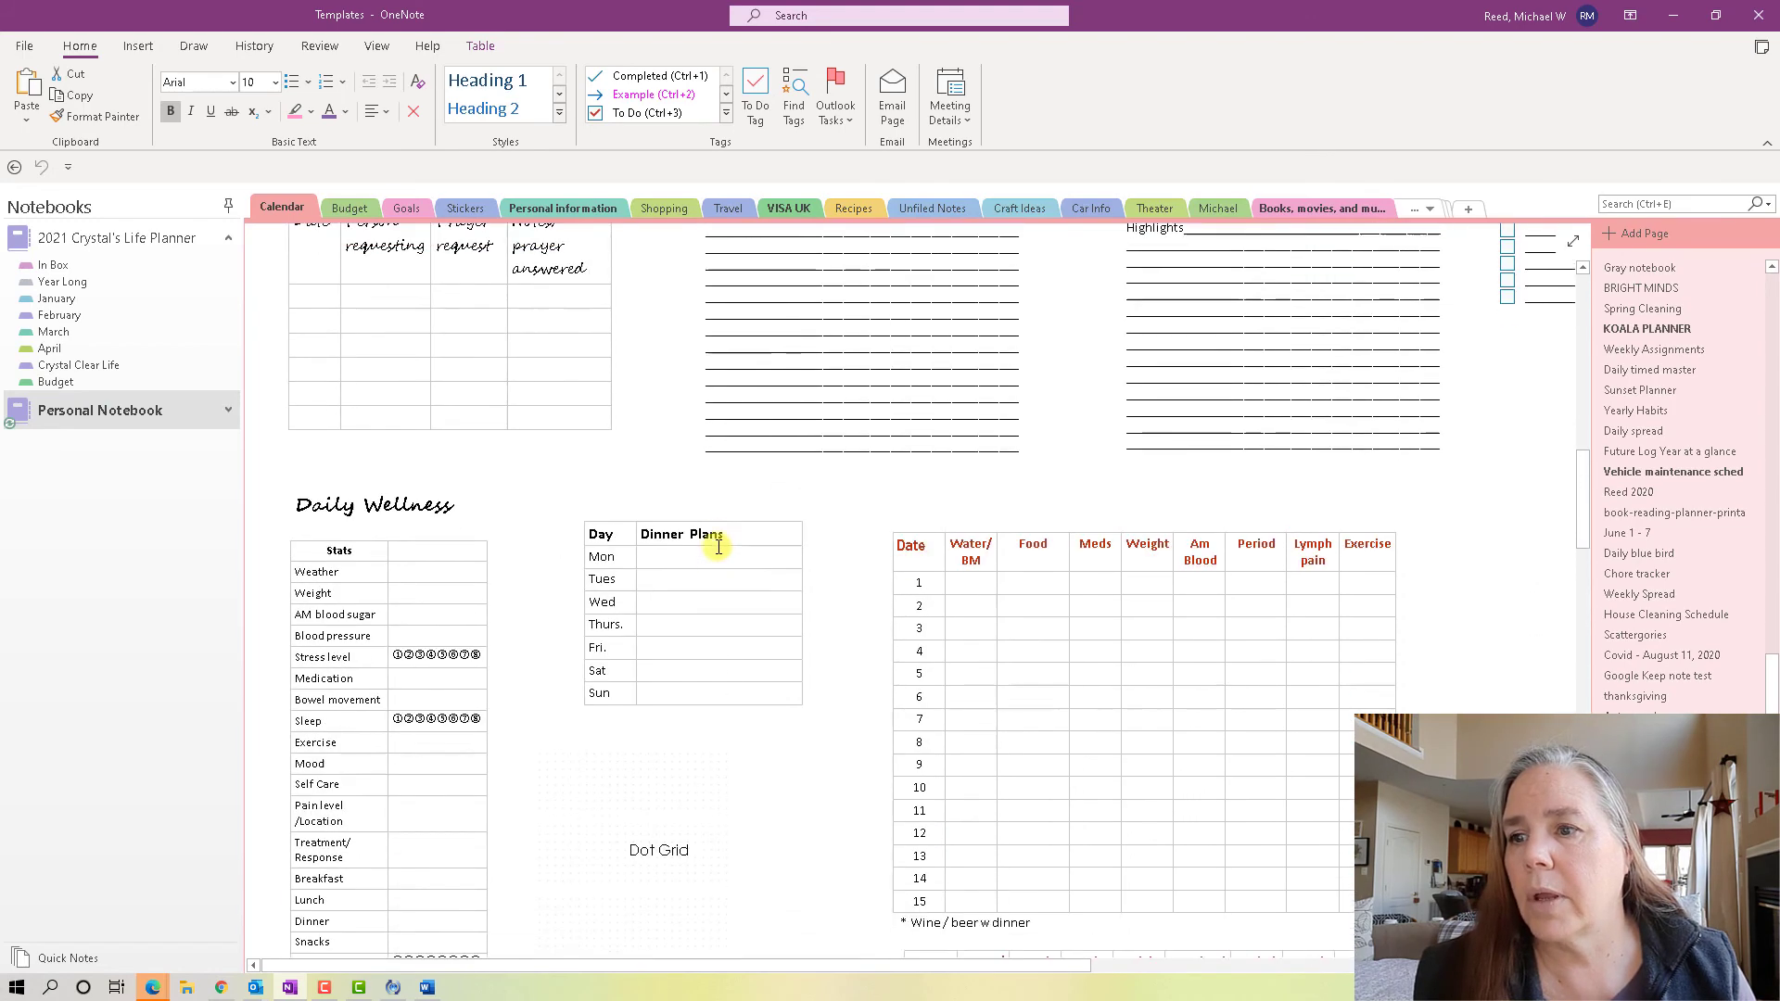
scroll(718, 547, "up", 1)
scroll(719, 547, "down", 4)
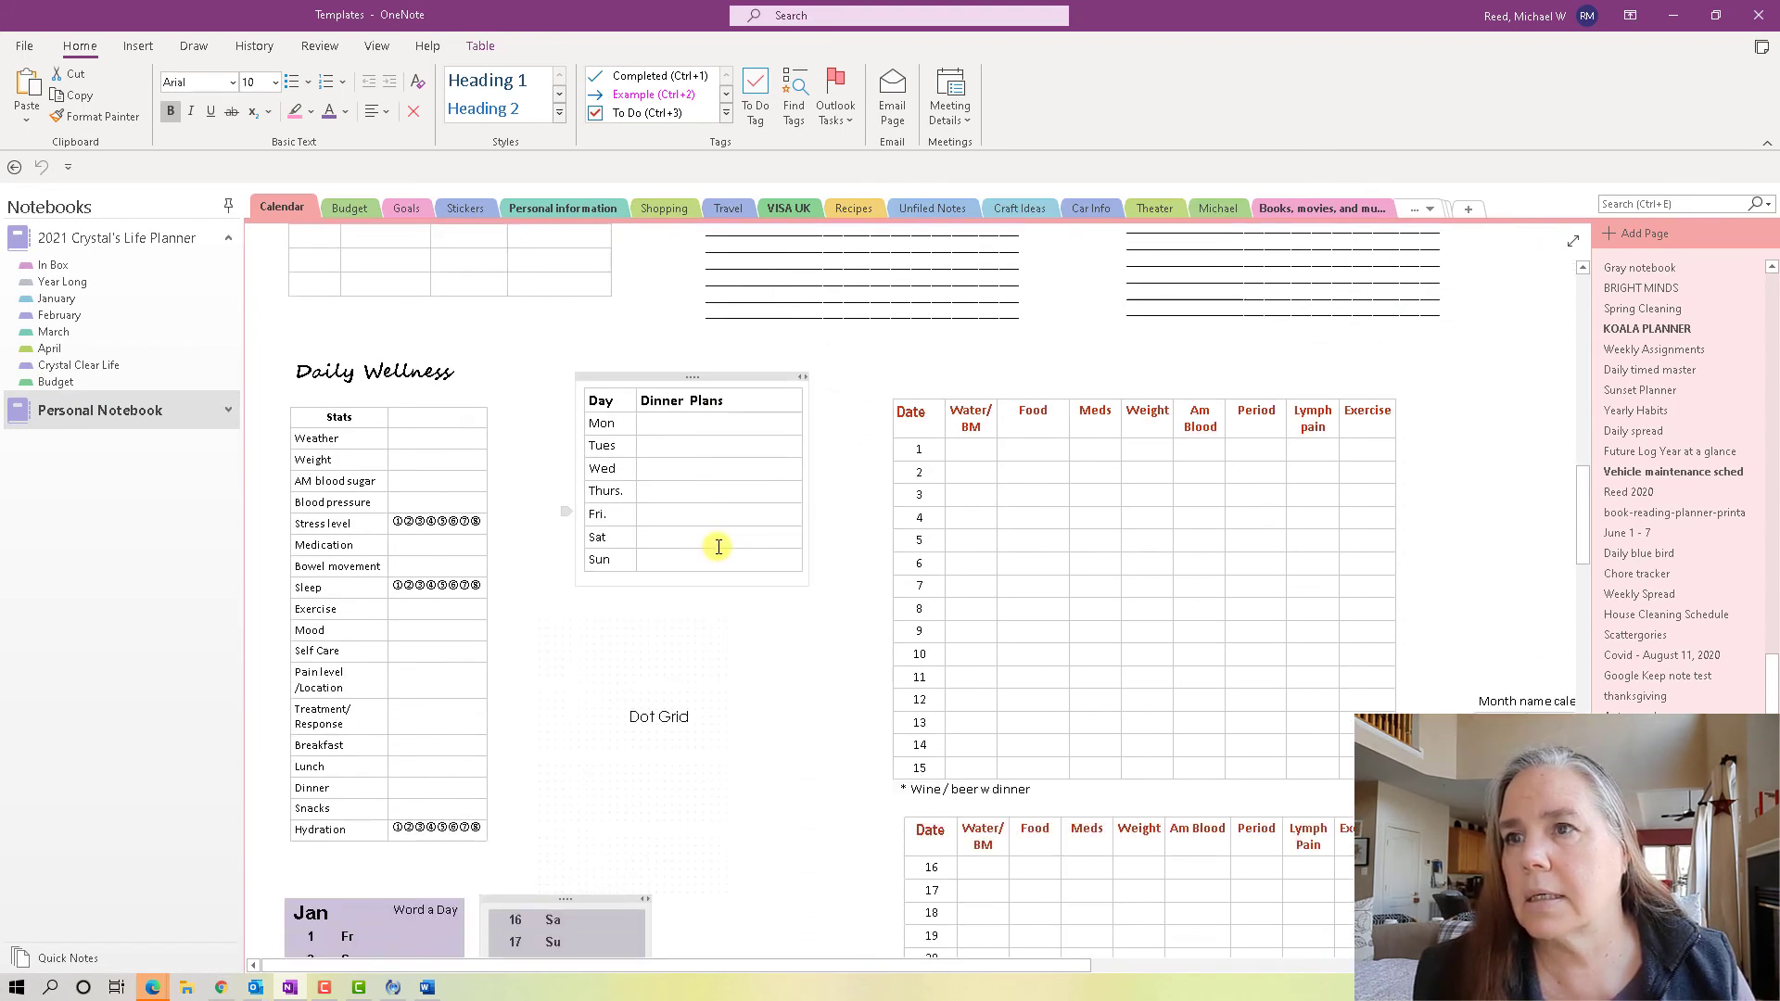
scroll(718, 547, "down", 18)
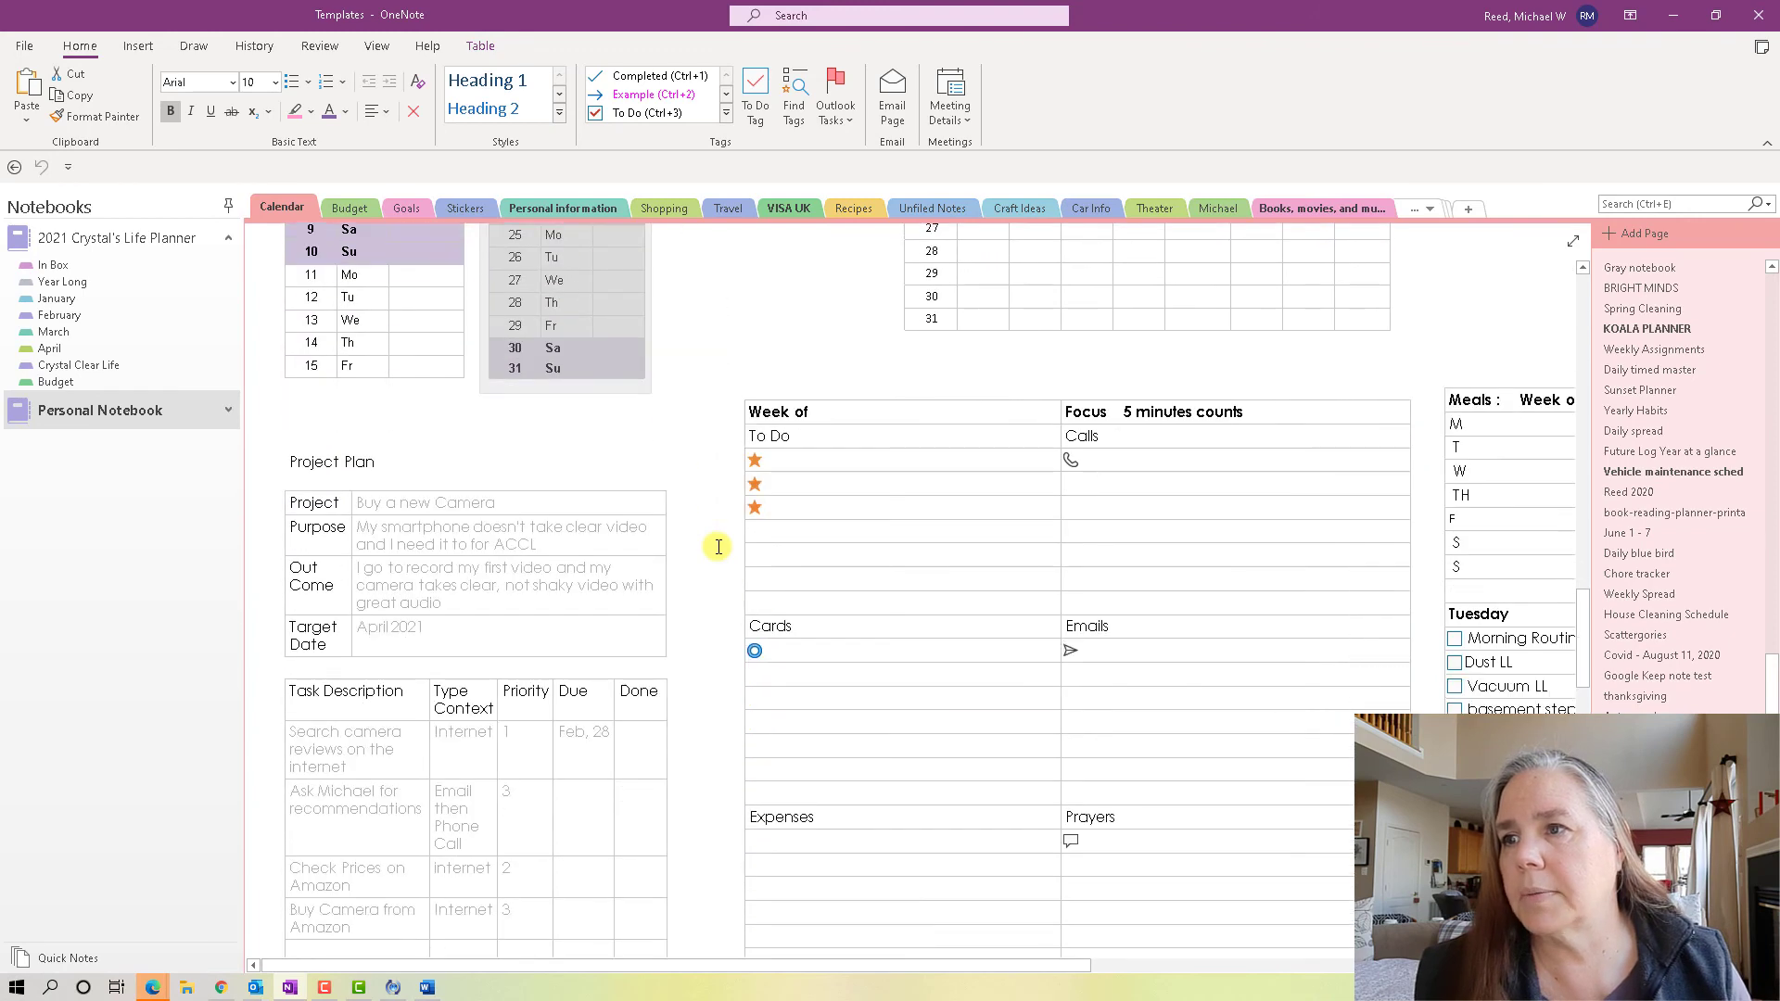
scroll(718, 547, "down", 10)
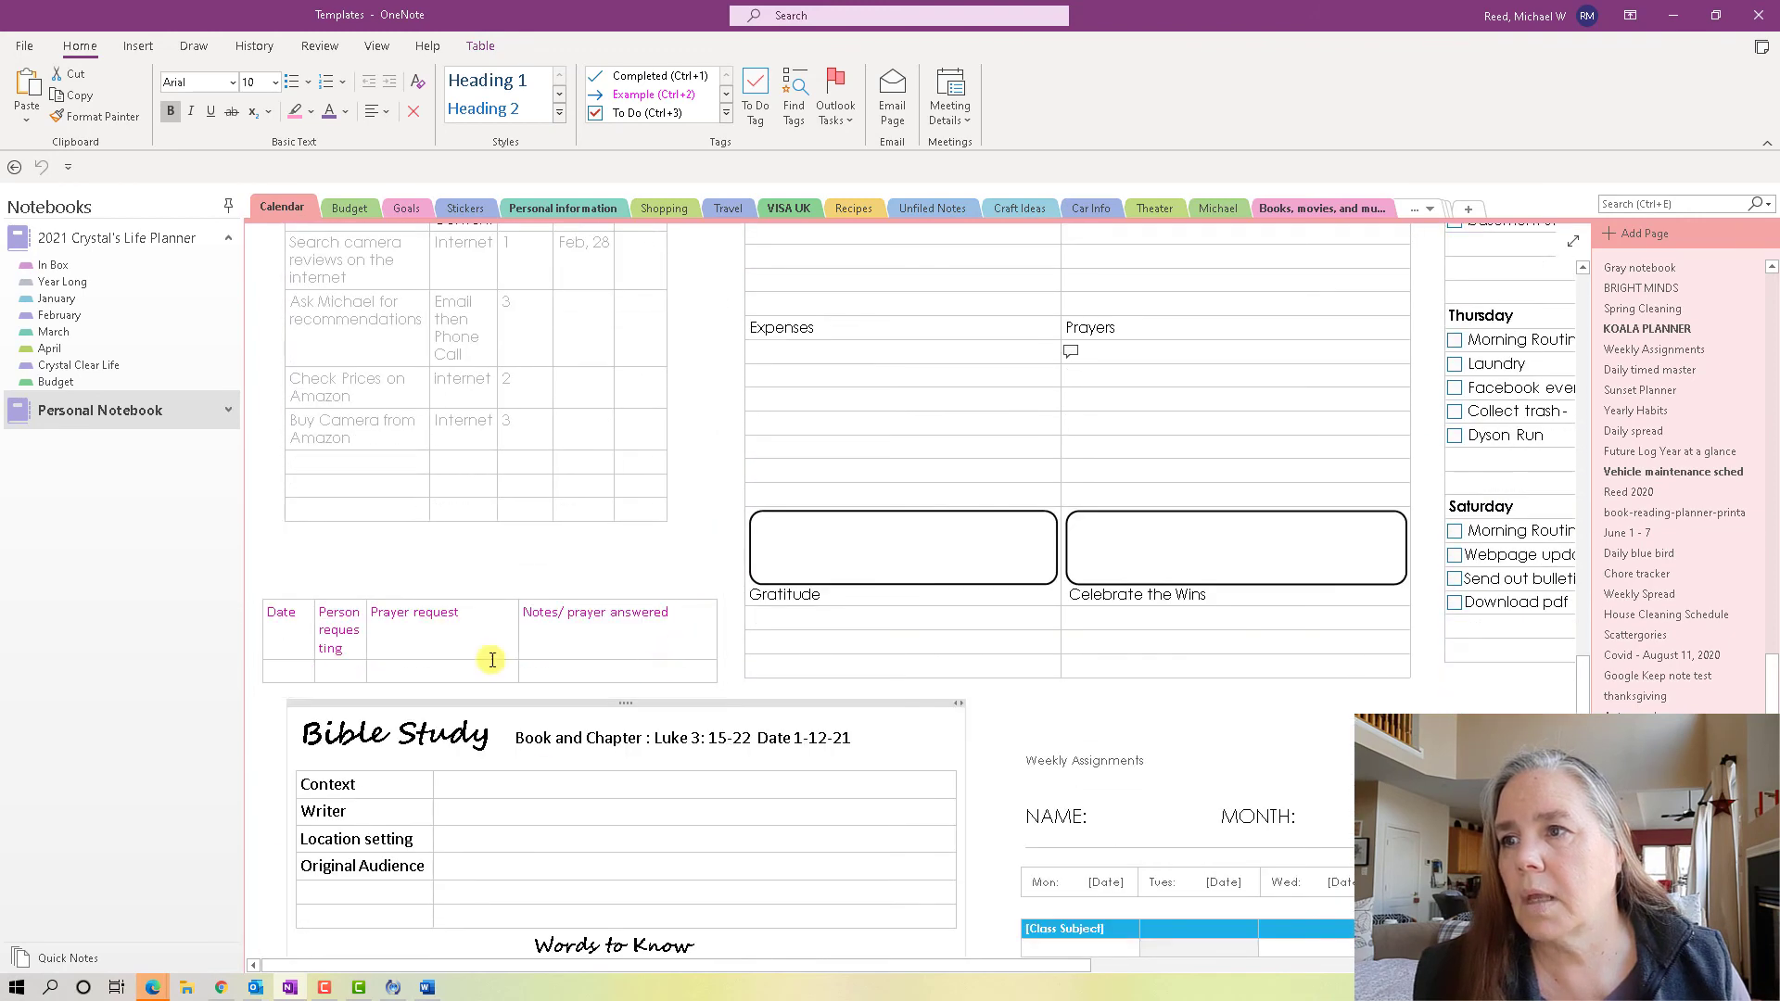
left_click(471, 587)
right_click(471, 587)
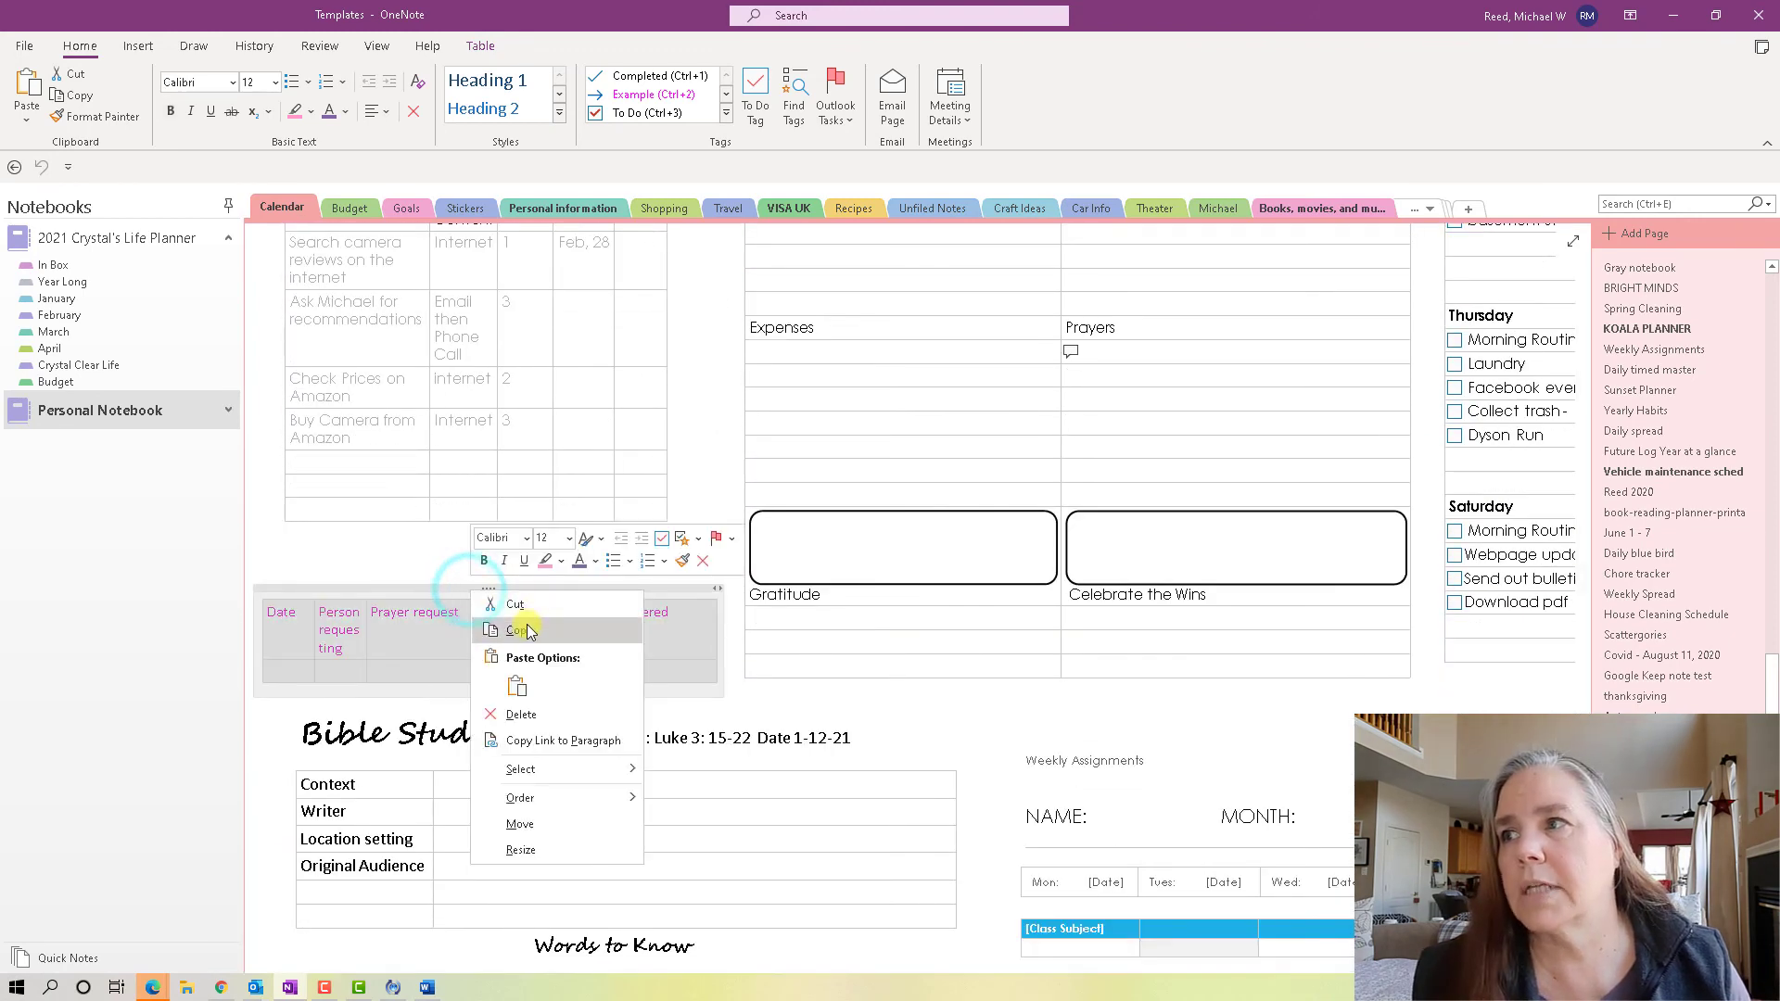
left_click(521, 630)
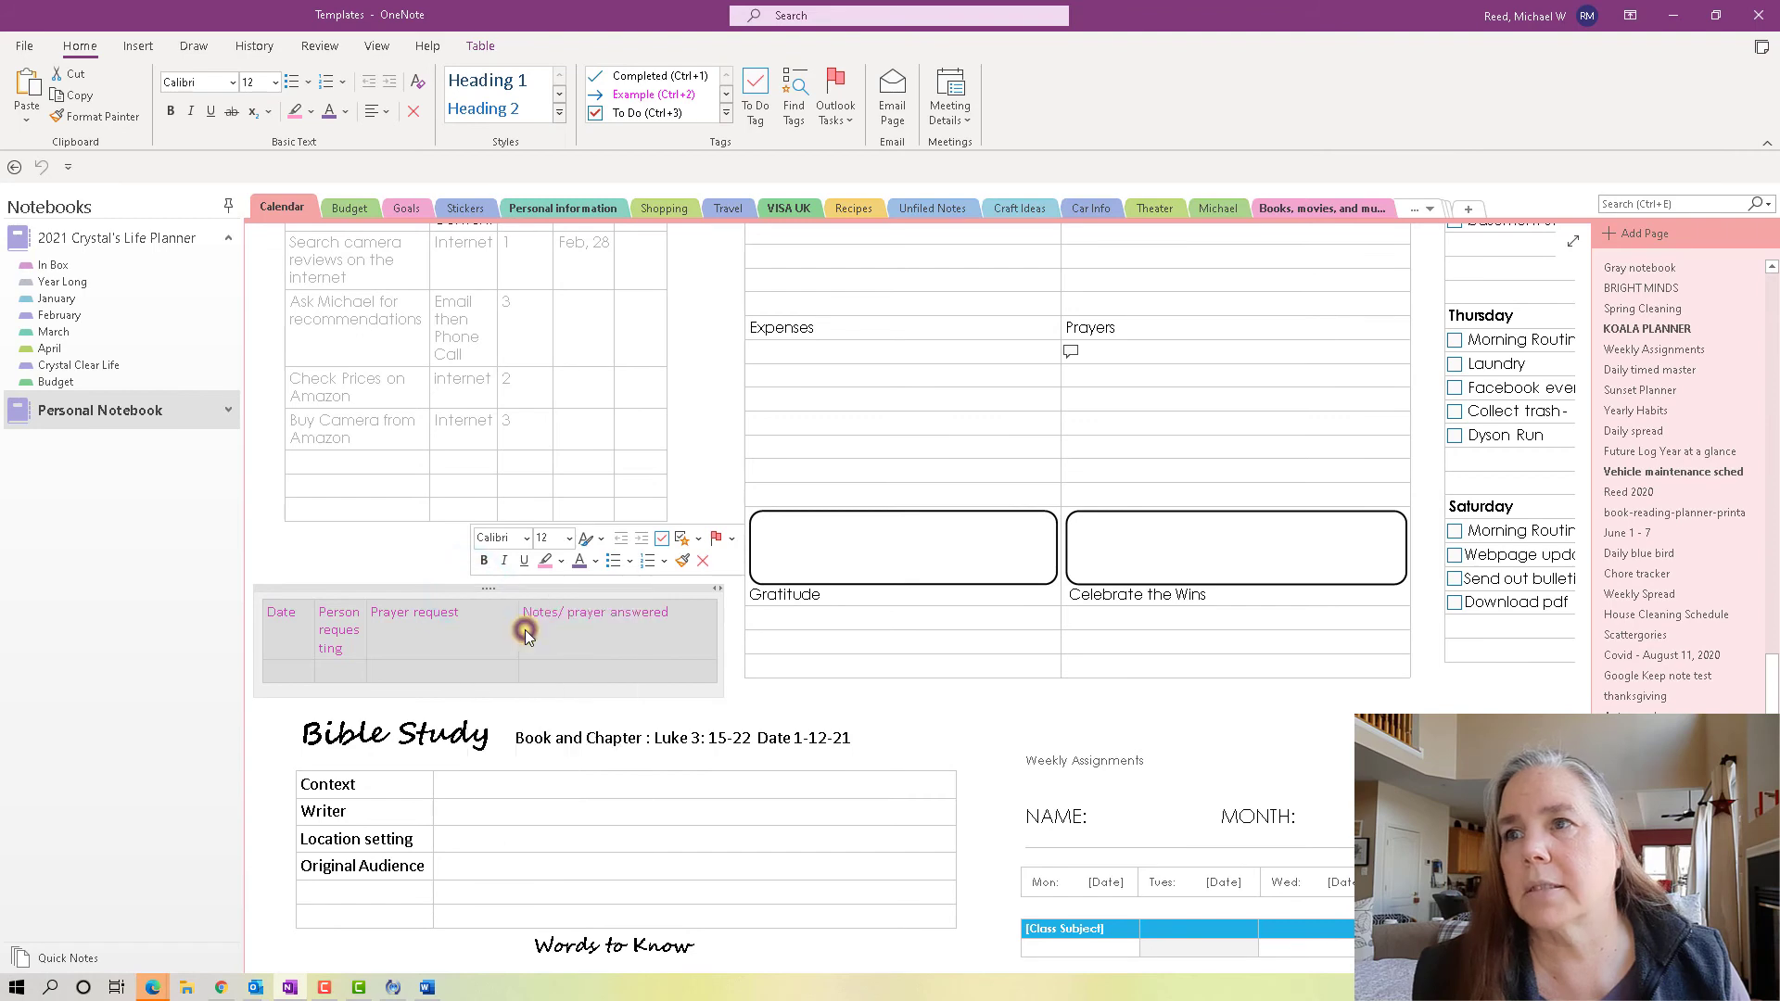
Paste the prayer request table on the March Prayer Journal page, place it below the March 2021 heading and widen it to fill the blank notebook page.
left_click(53, 332)
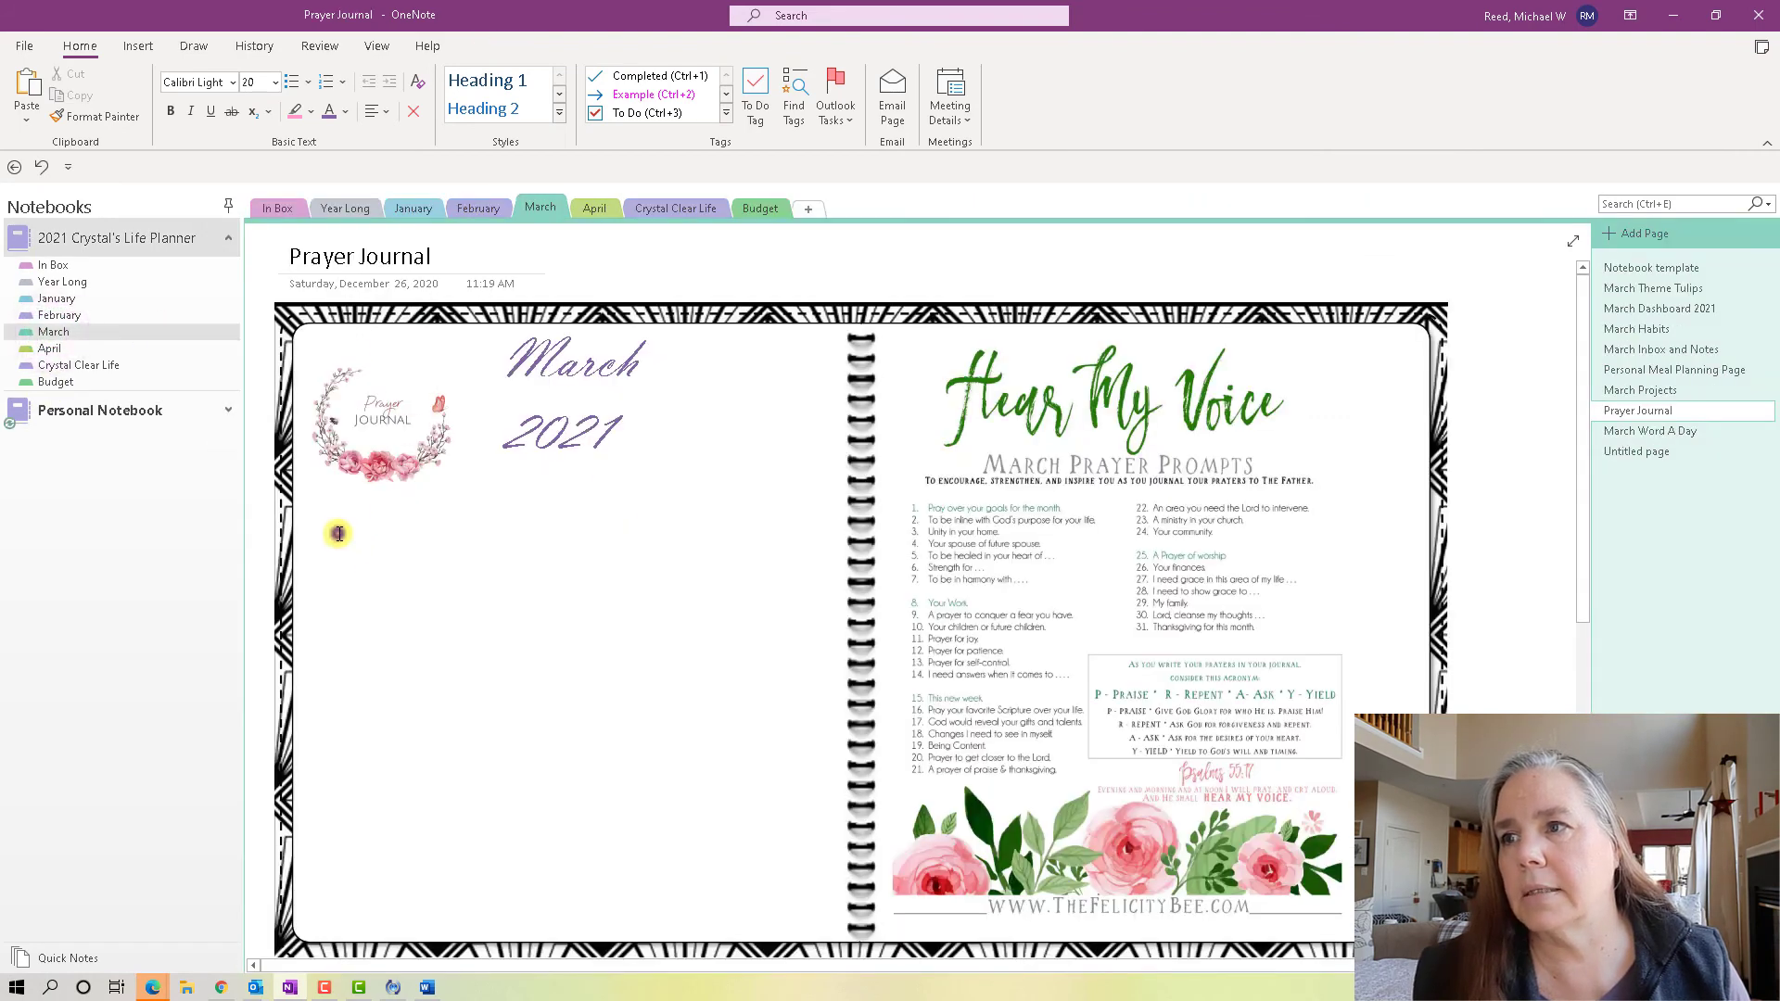
right_click(338, 534)
left_click(386, 626)
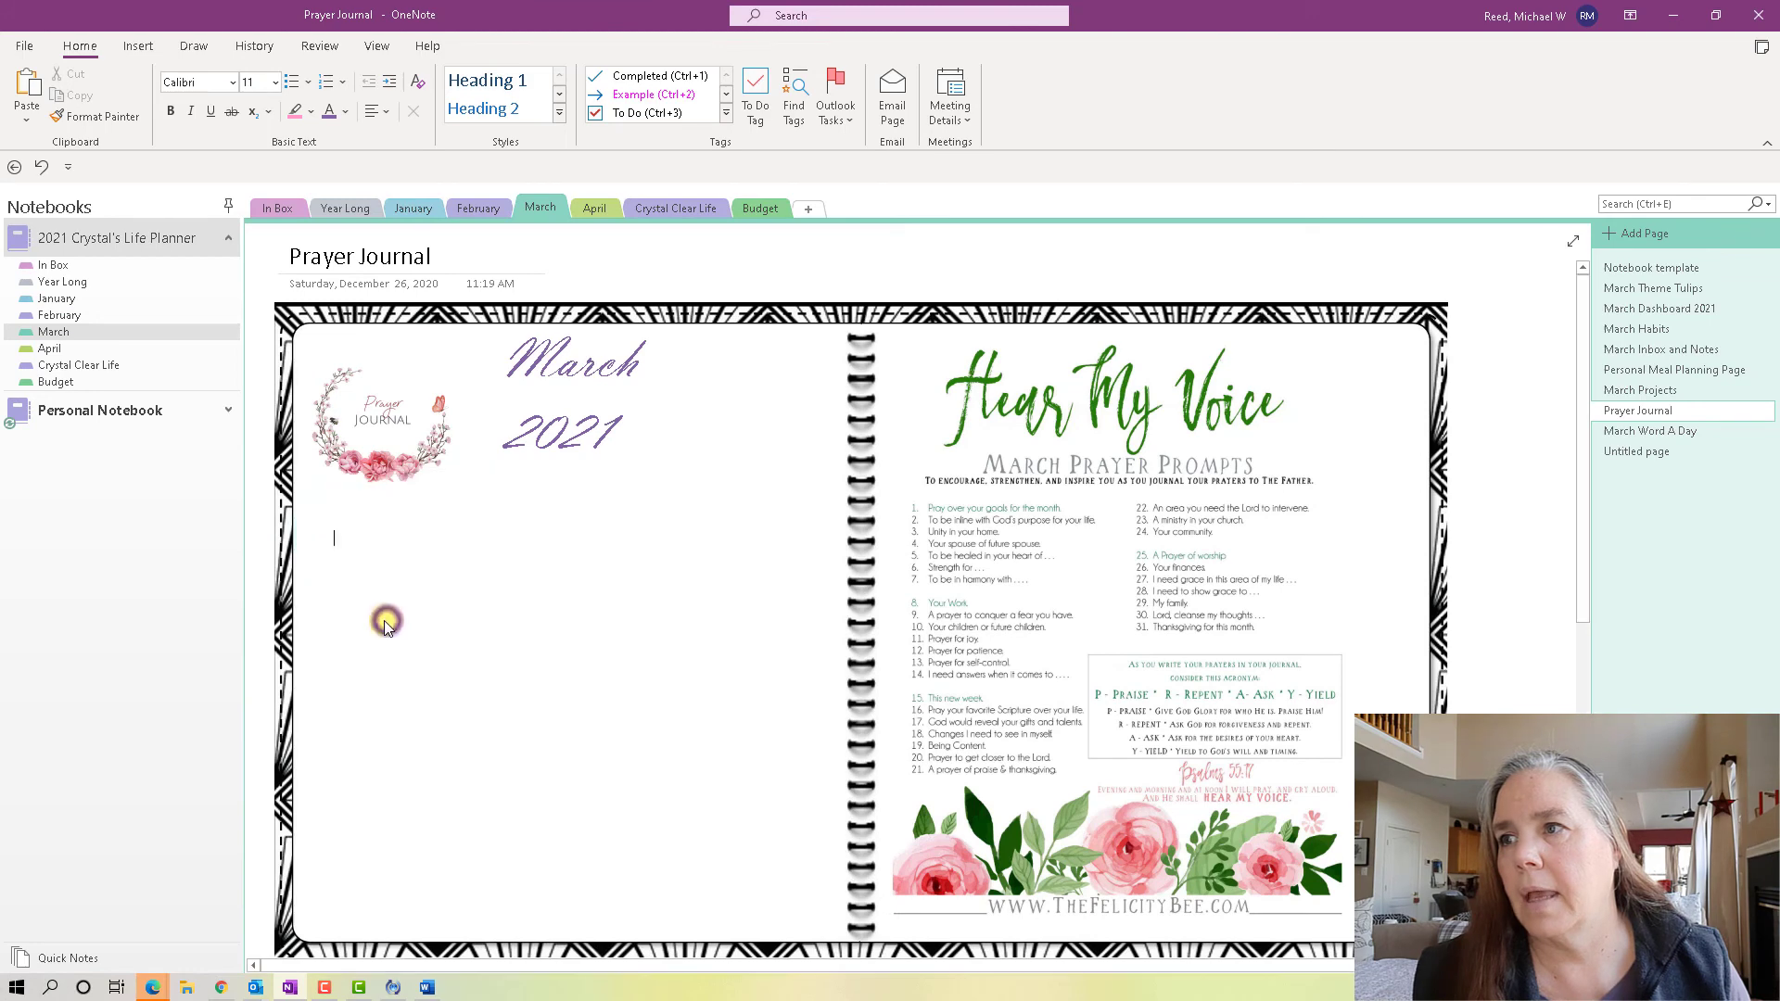
left_click_drag(559, 519, 536, 503)
left_click_drag(766, 498, 839, 502)
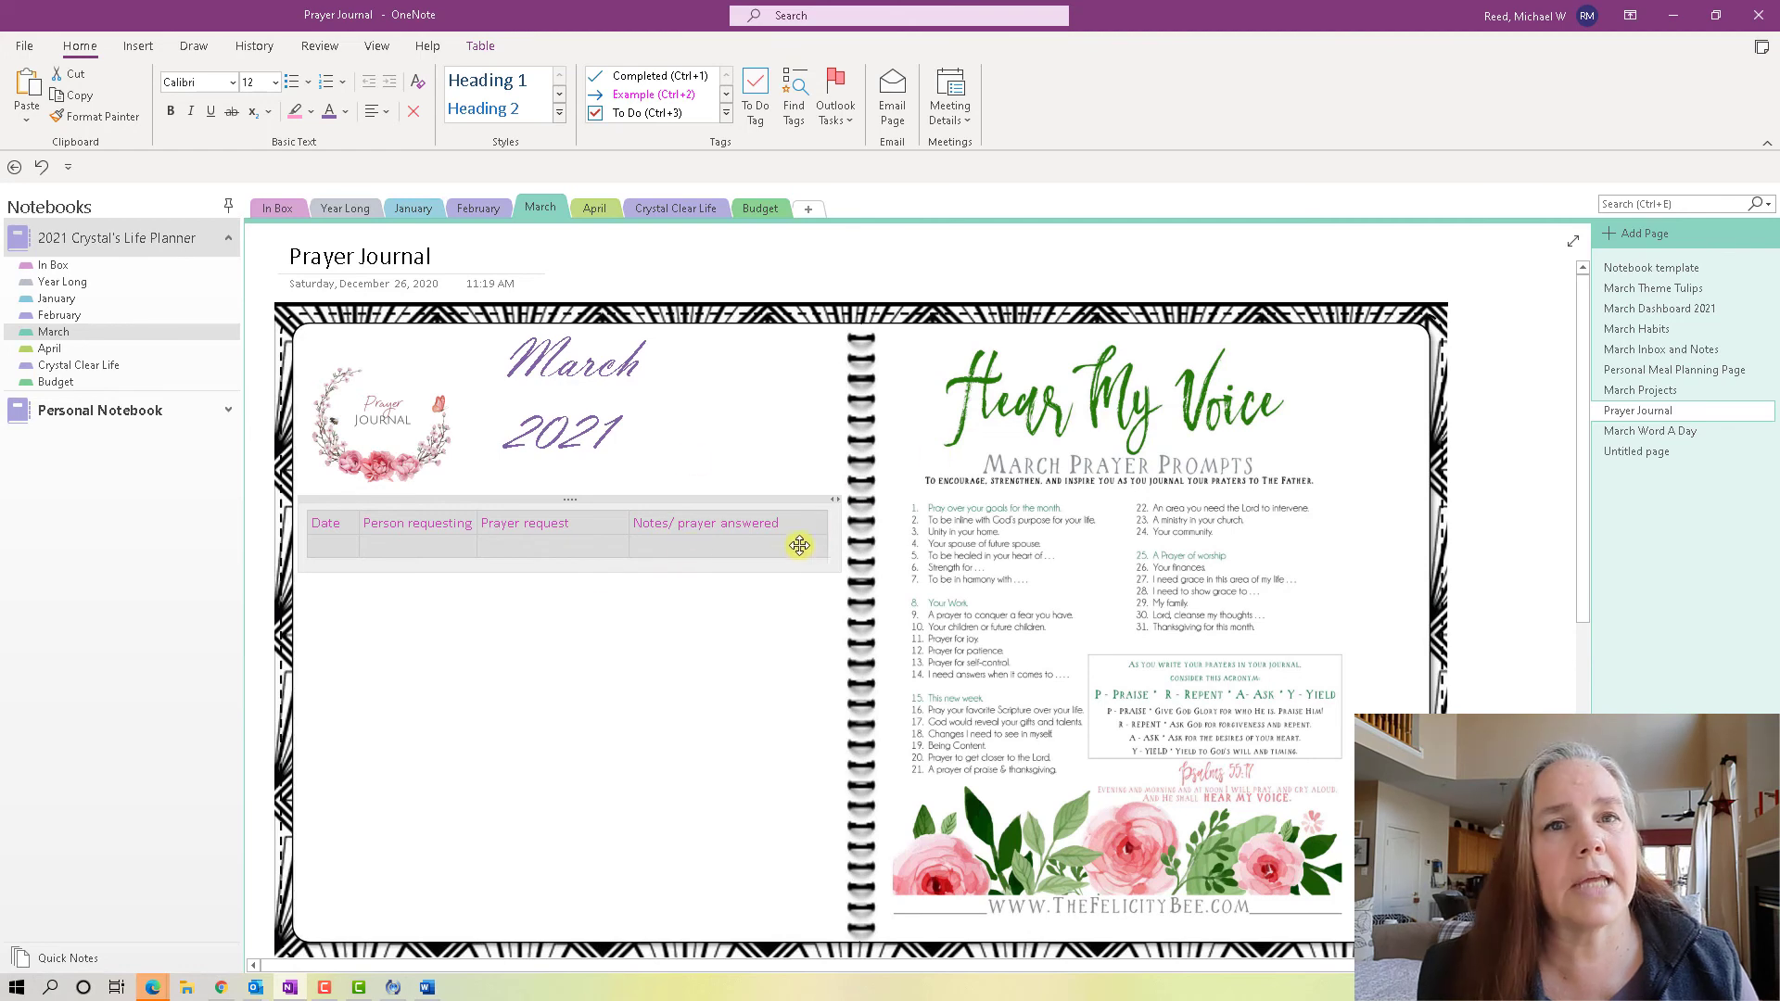
left_click(767, 623)
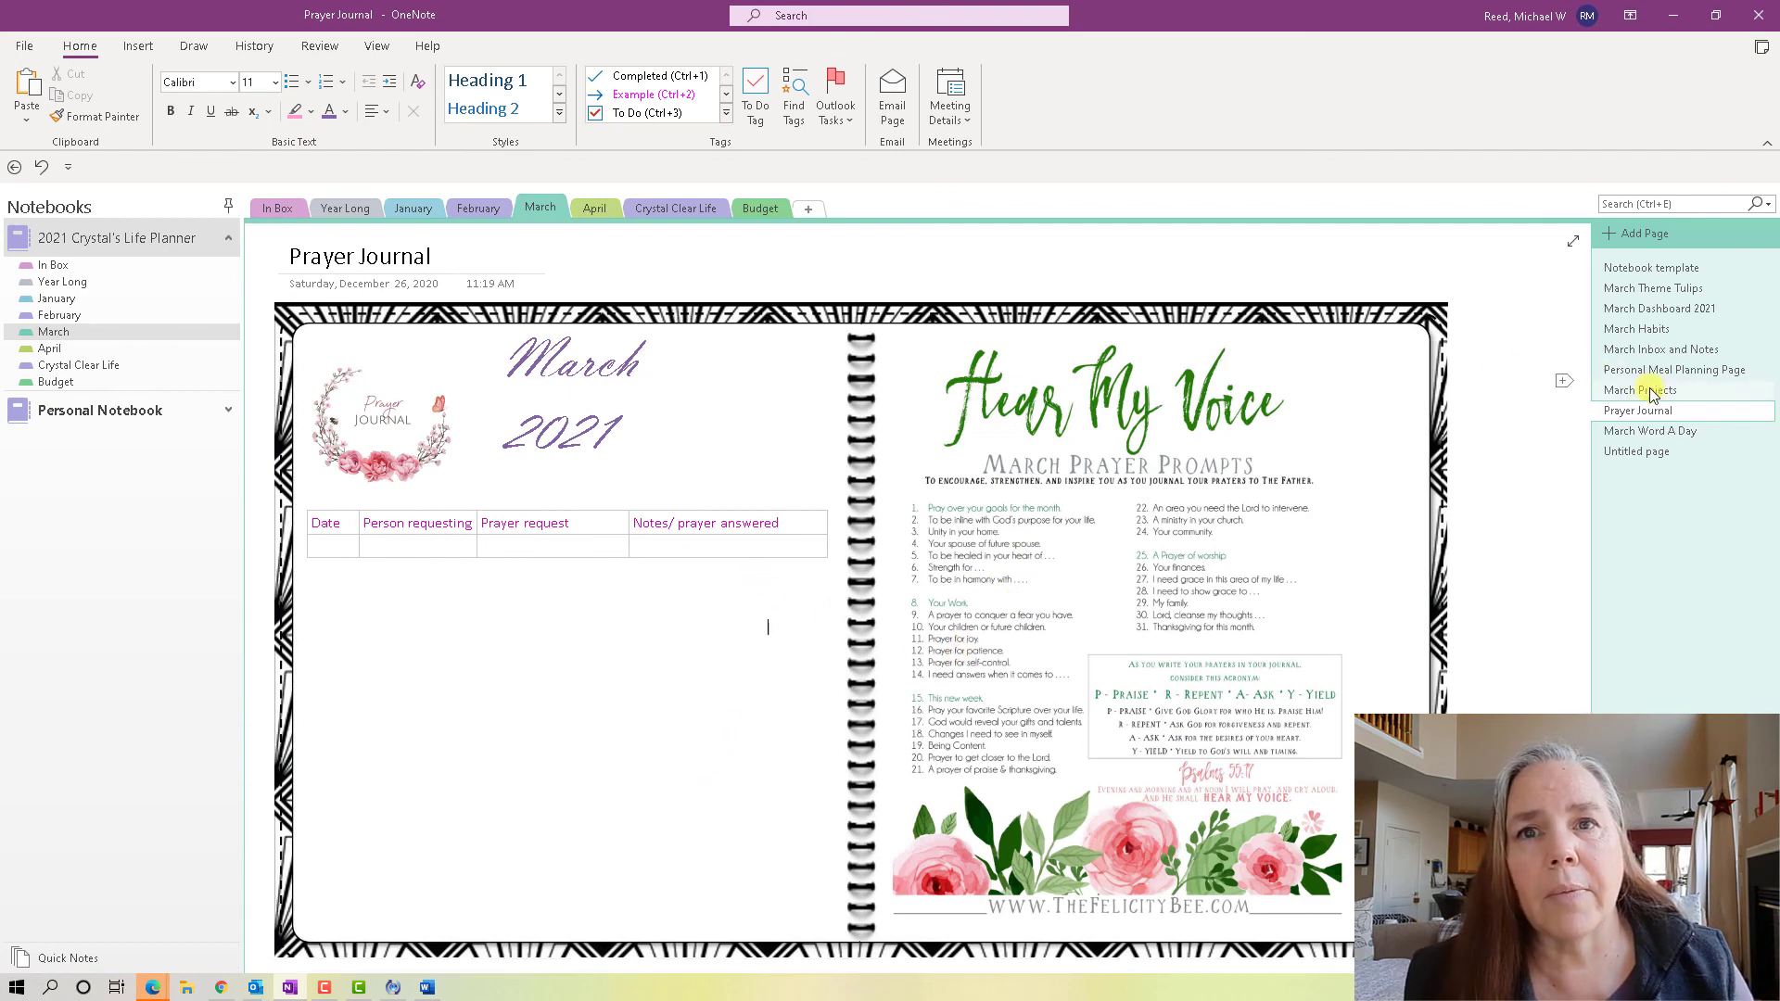
Reorder the March pages, placing Prayer Journal above March Projects and March Word A Day above March Inbox and Notes.
left_click_drag(1640, 414, 1640, 390)
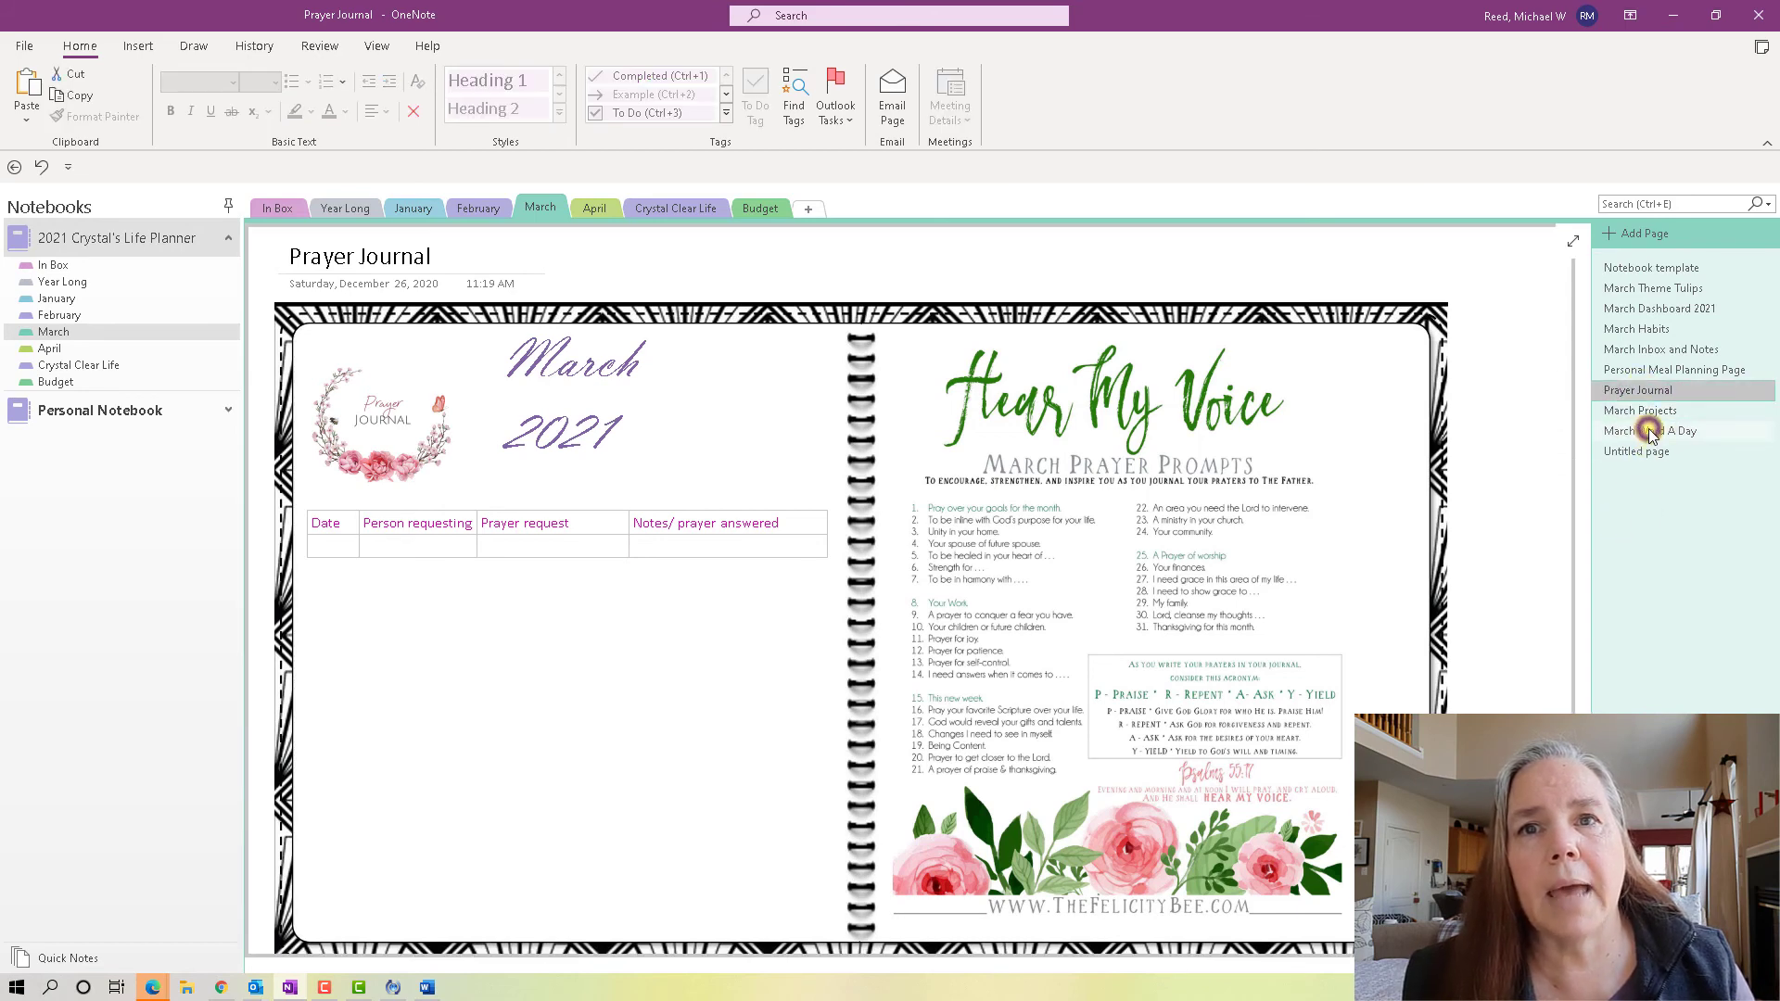
left_click_drag(1649, 434, 1649, 347)
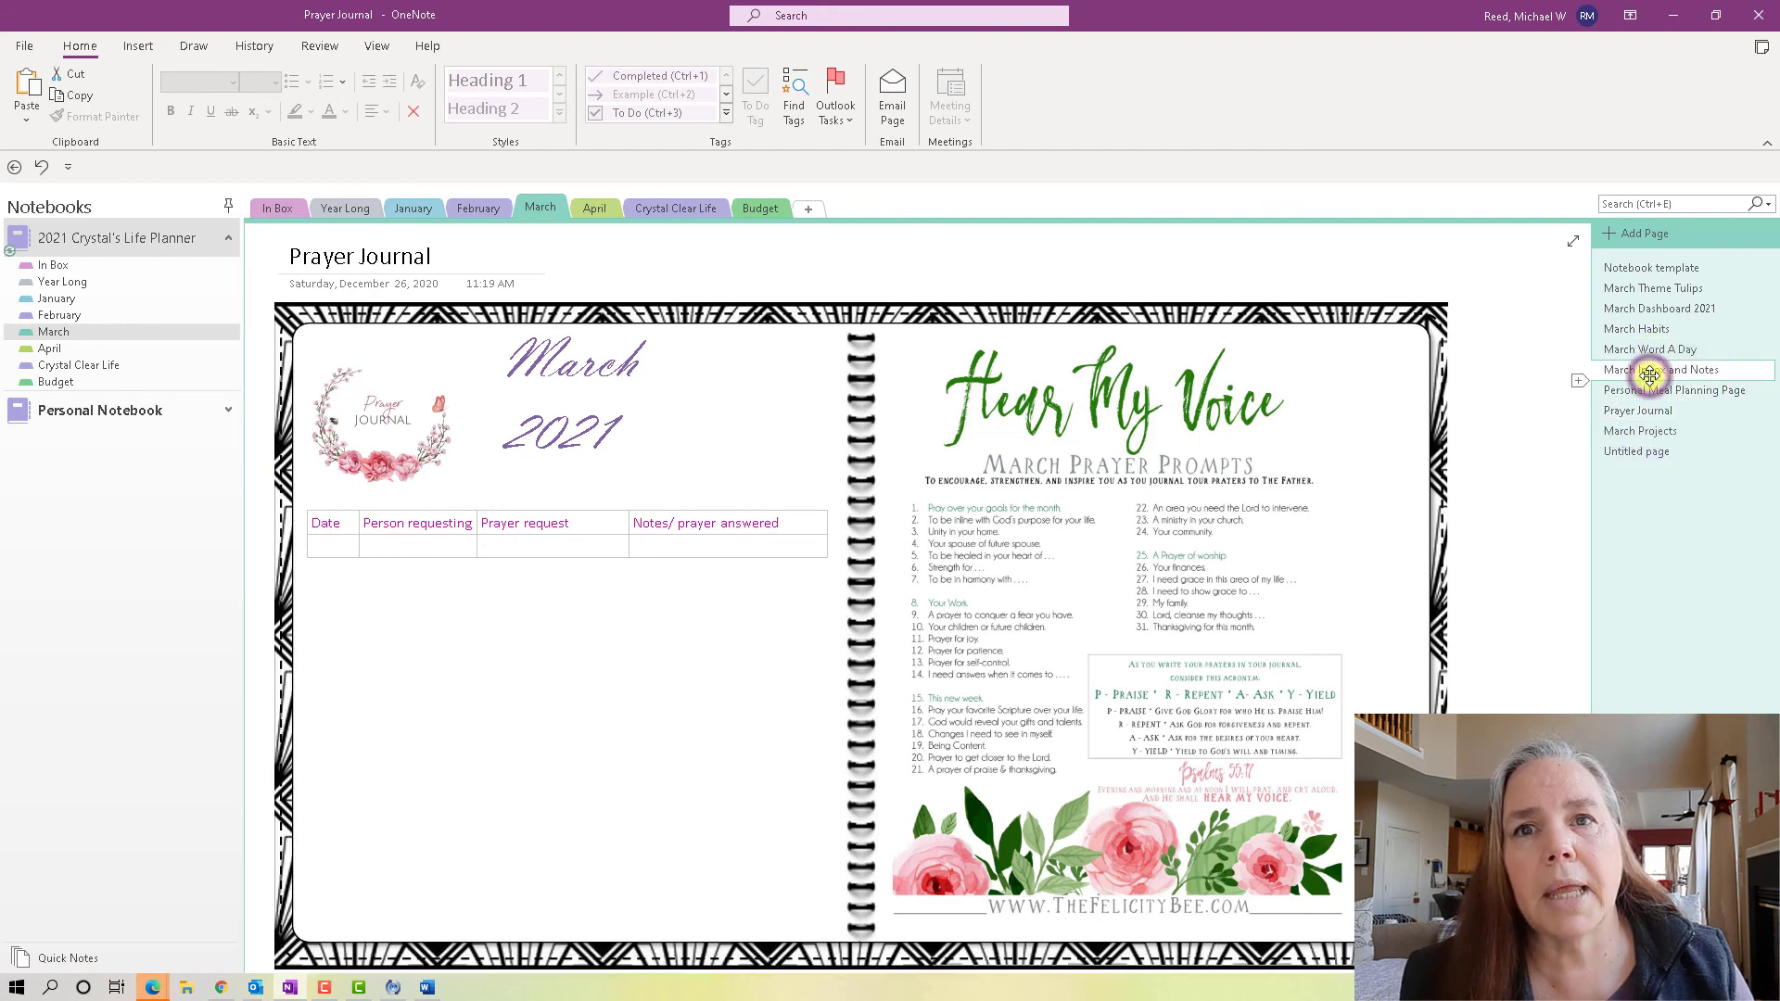
left_click(1649, 371)
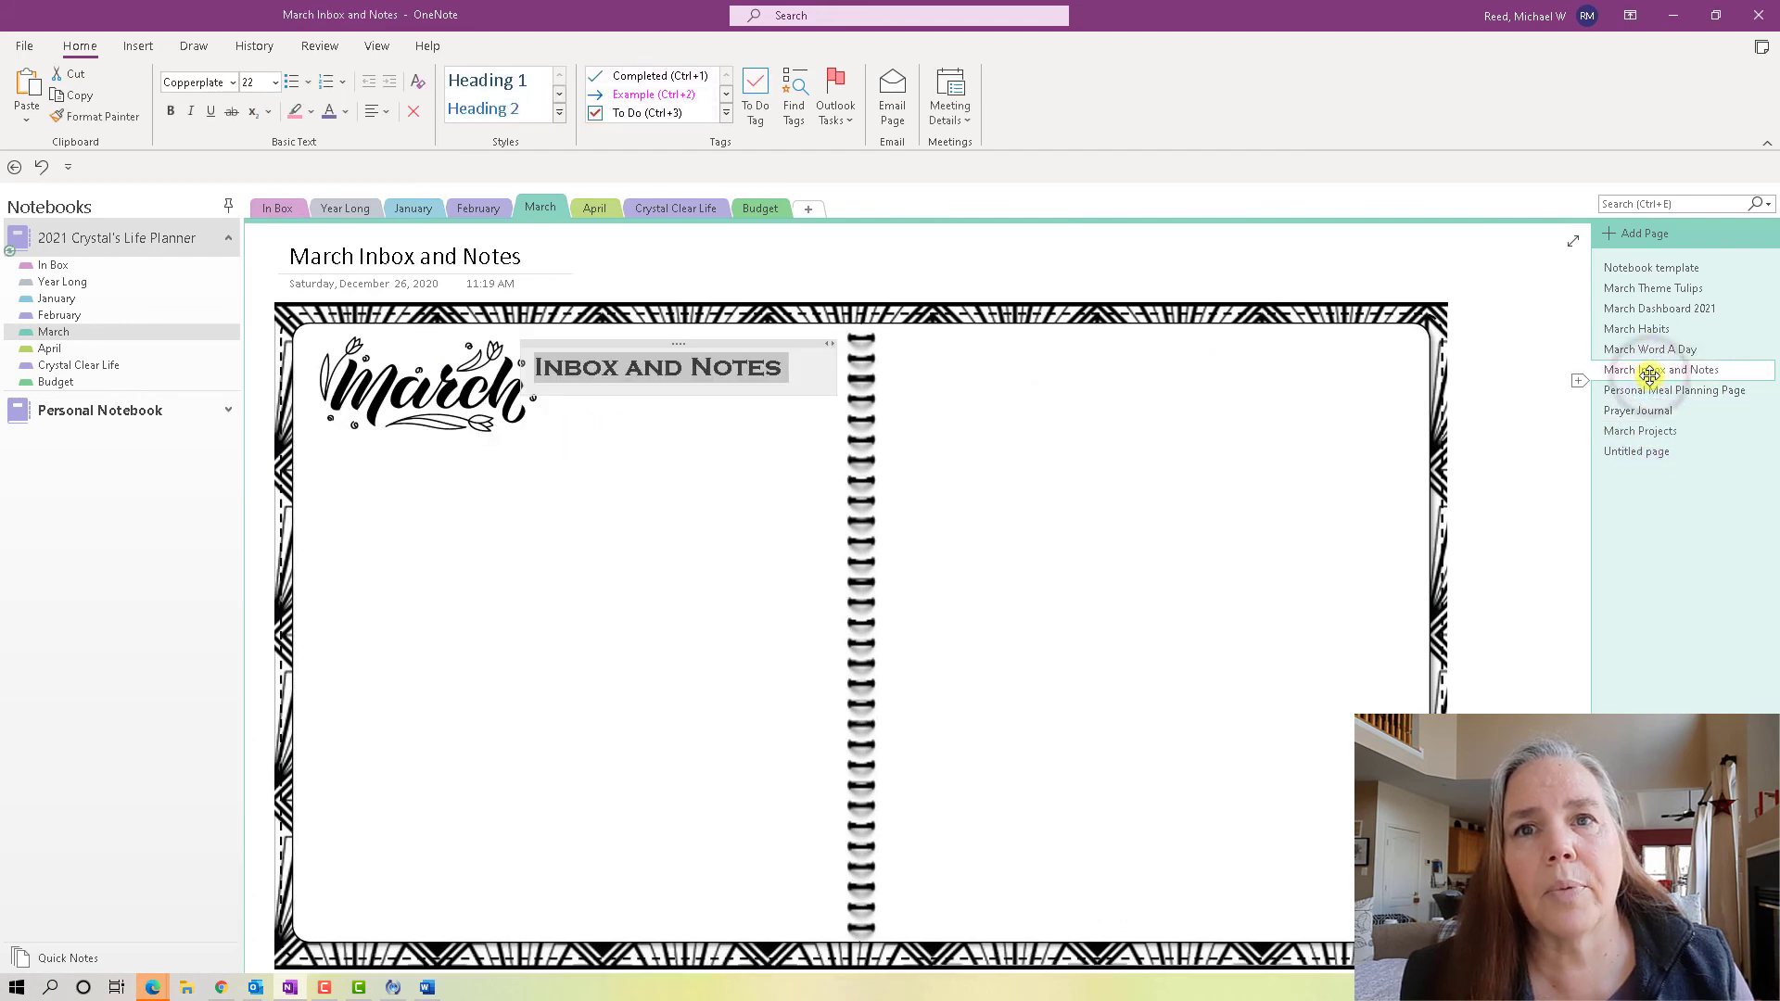
Look through the March section's pages, including March Projects, the untitled page and March Habits.
left_click(1659, 431)
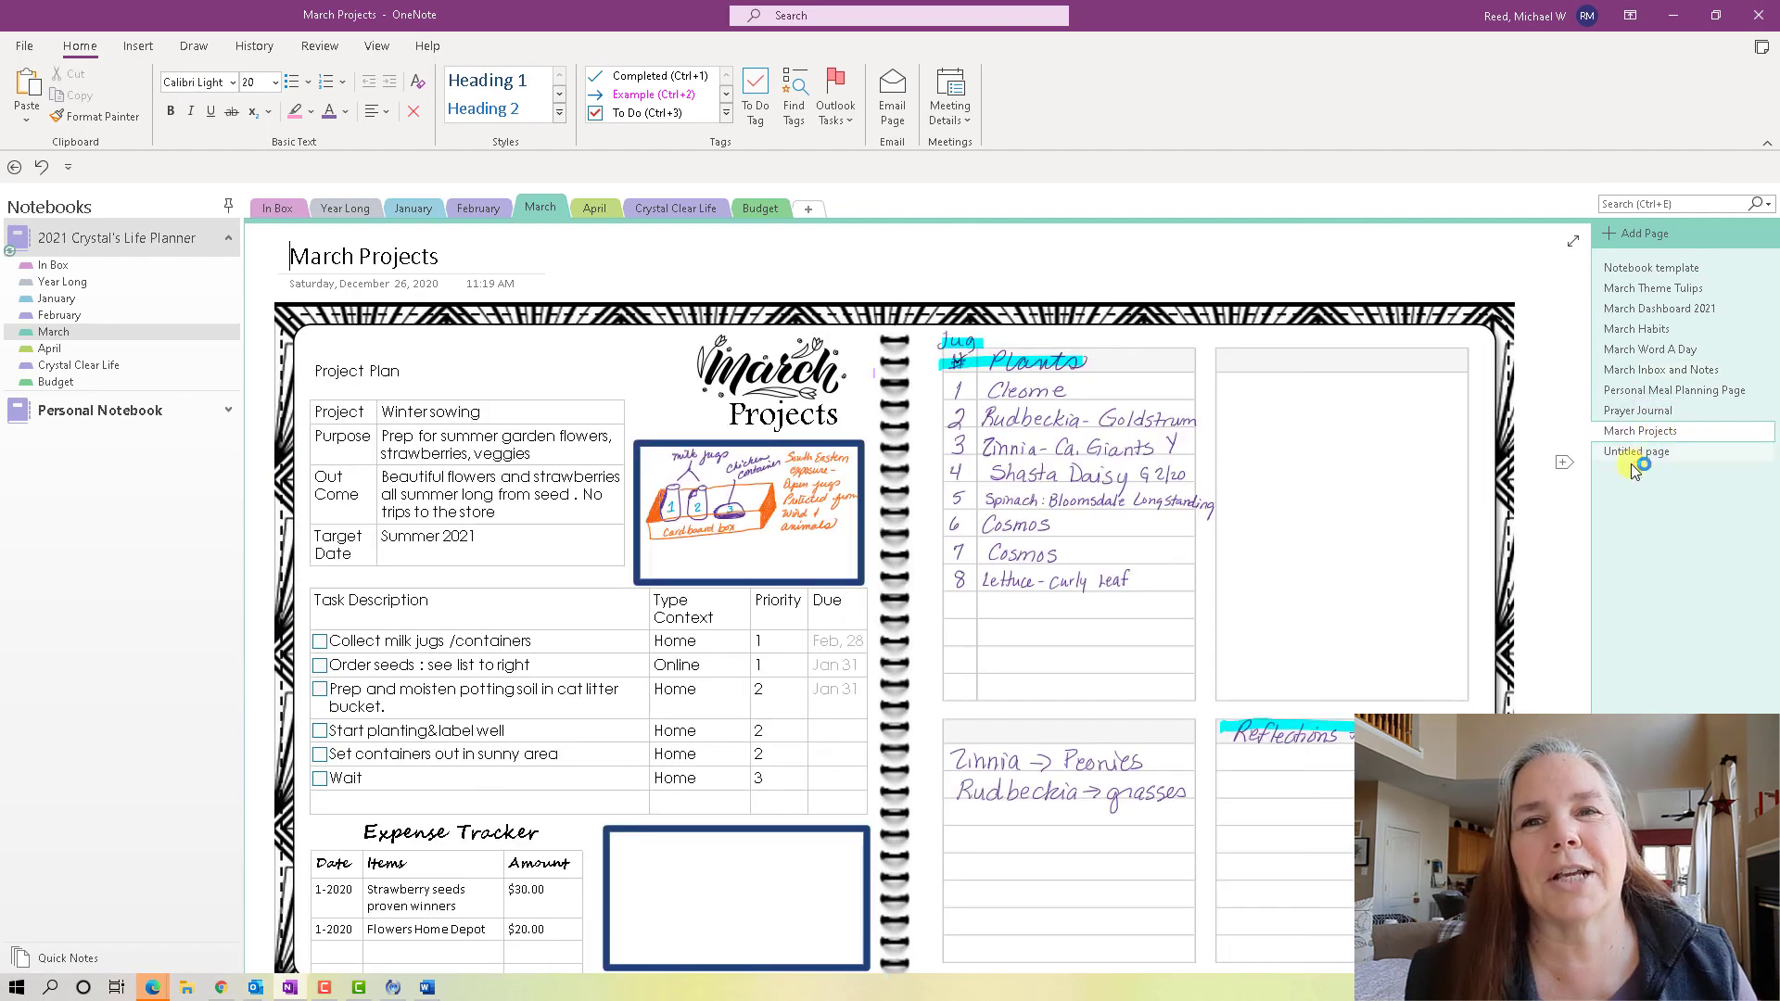
scroll(1499, 547, "down", 1)
left_click(1636, 454)
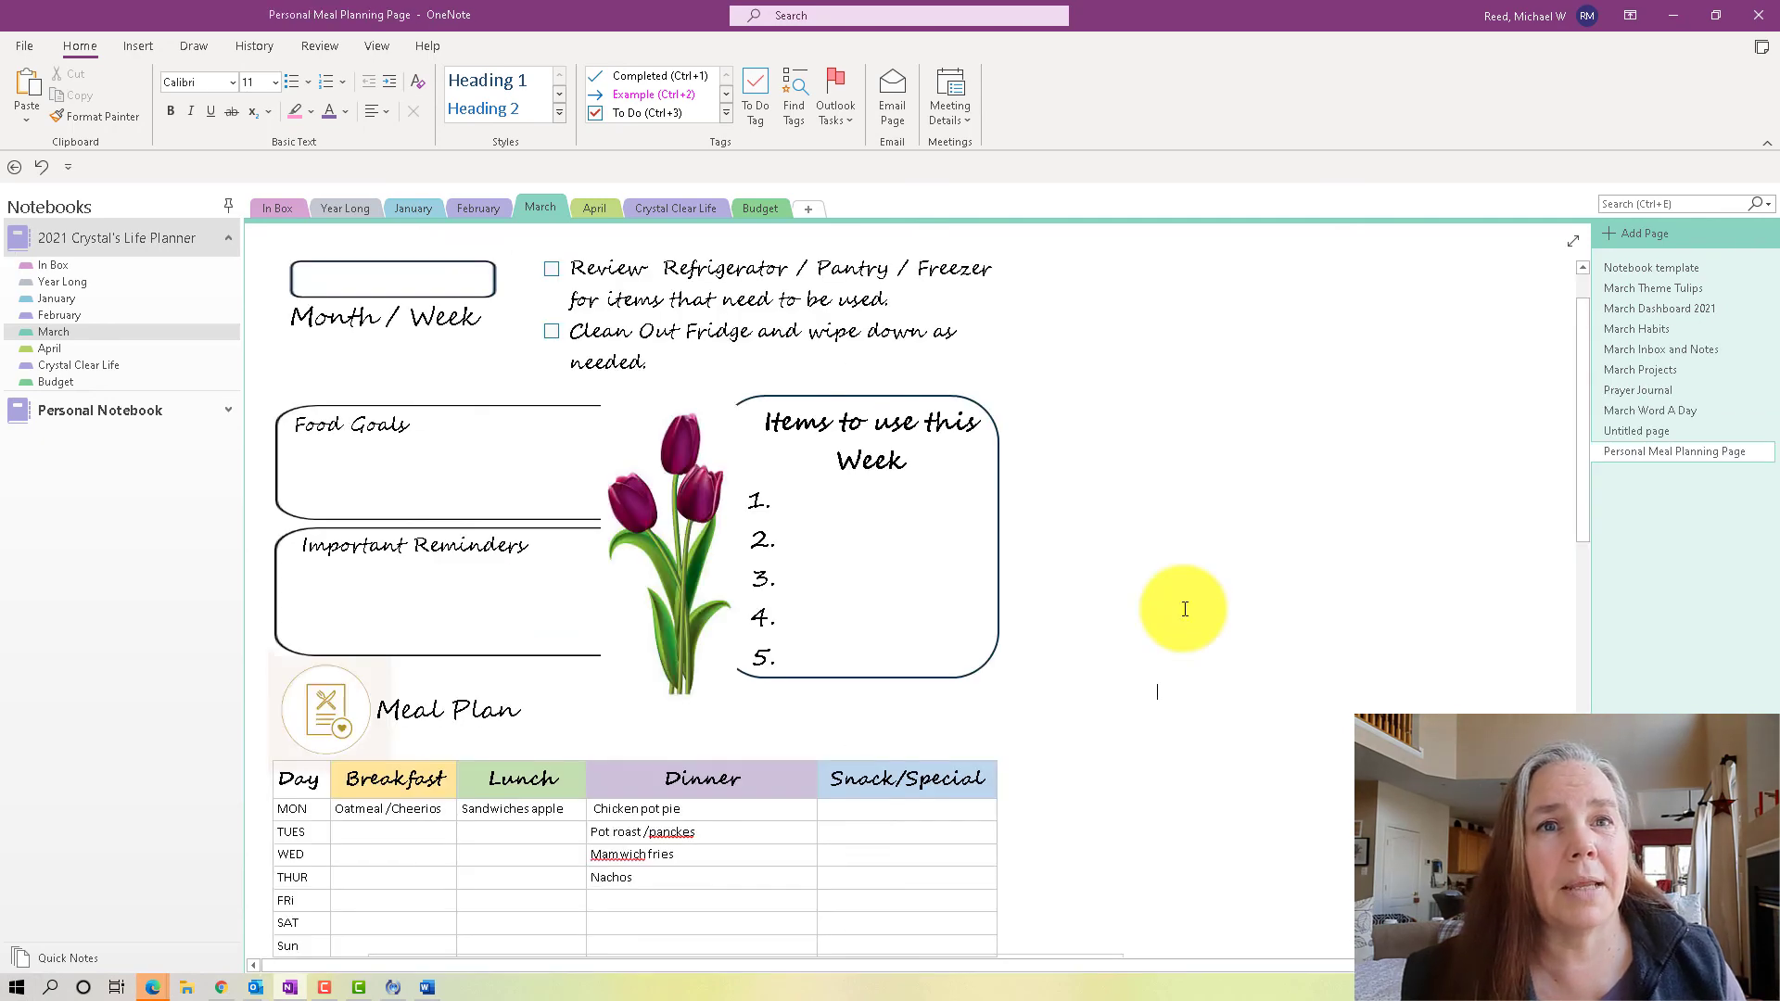
left_click(69, 315)
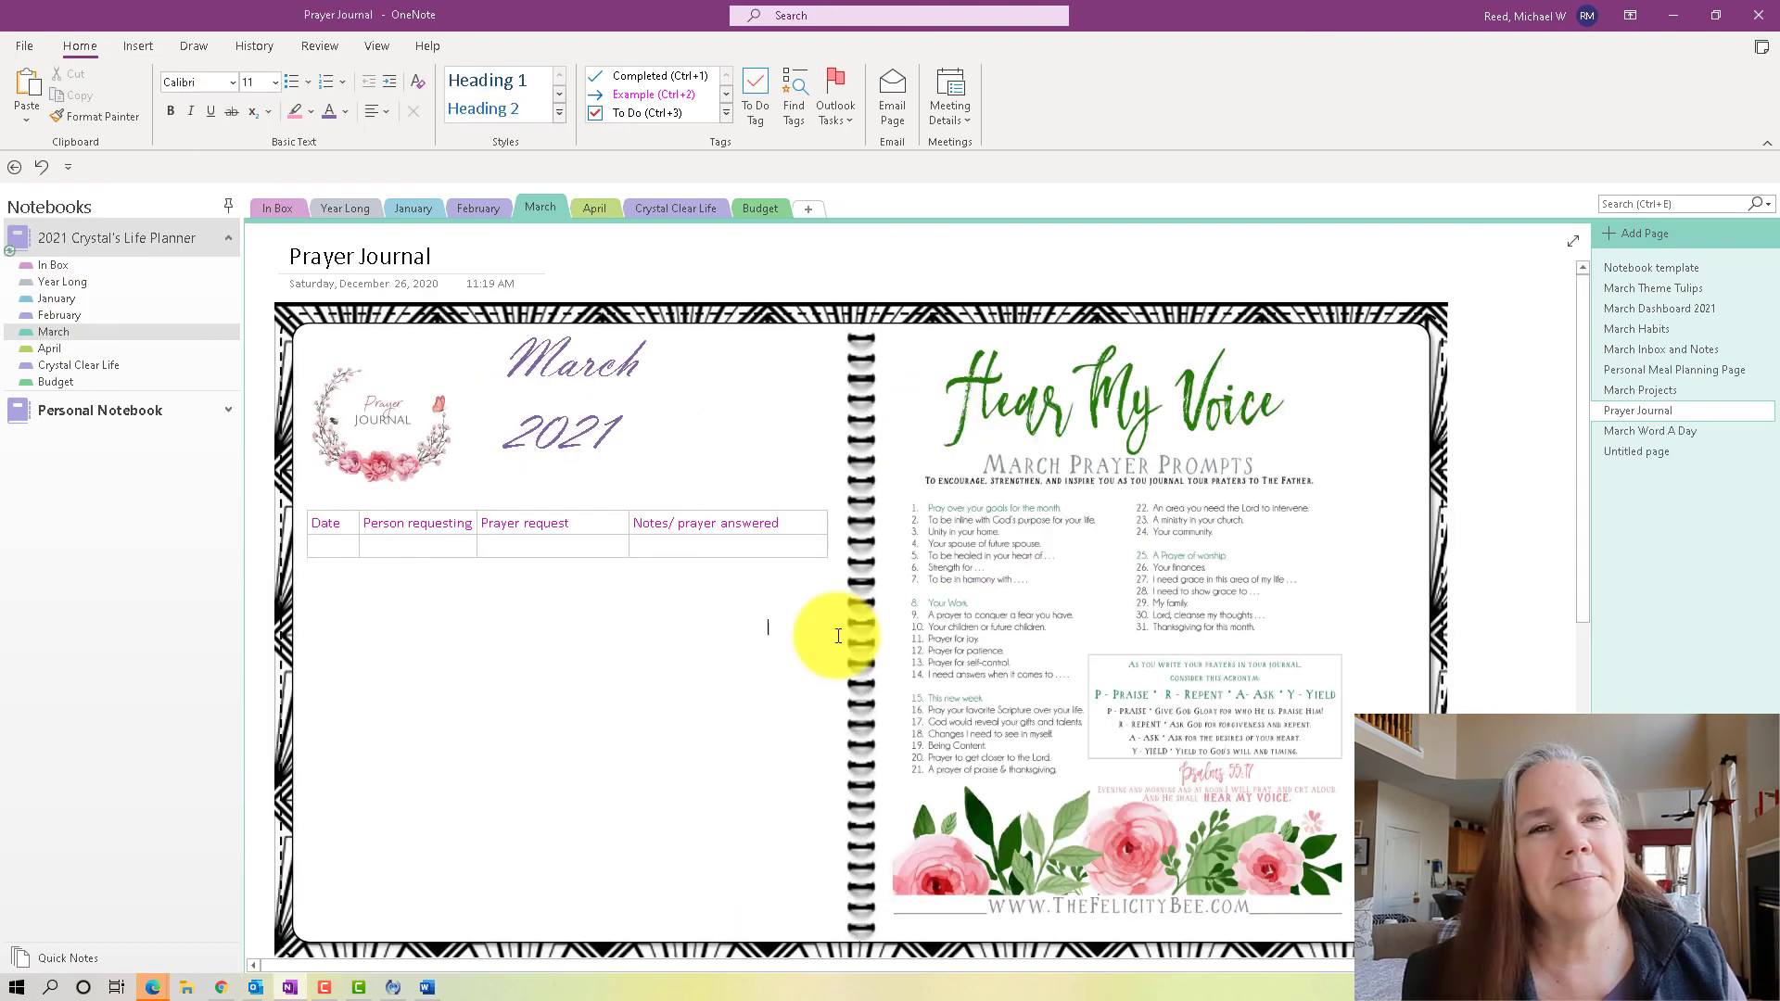
left_click(1667, 328)
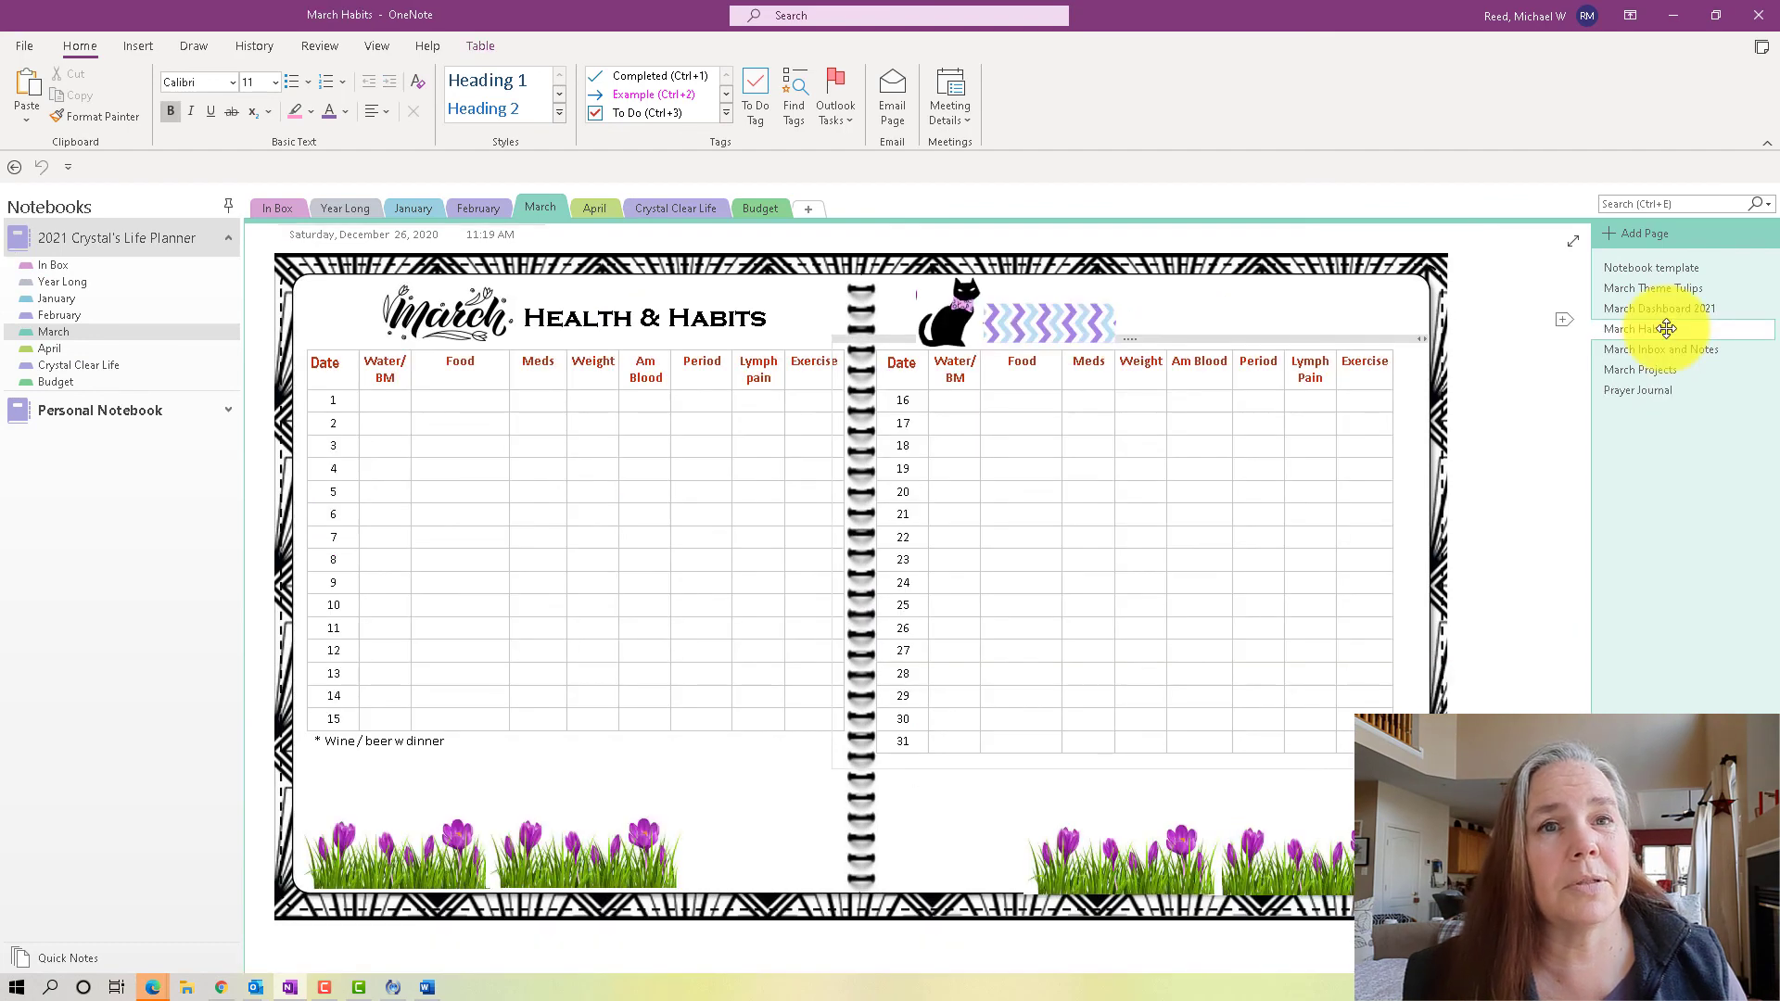